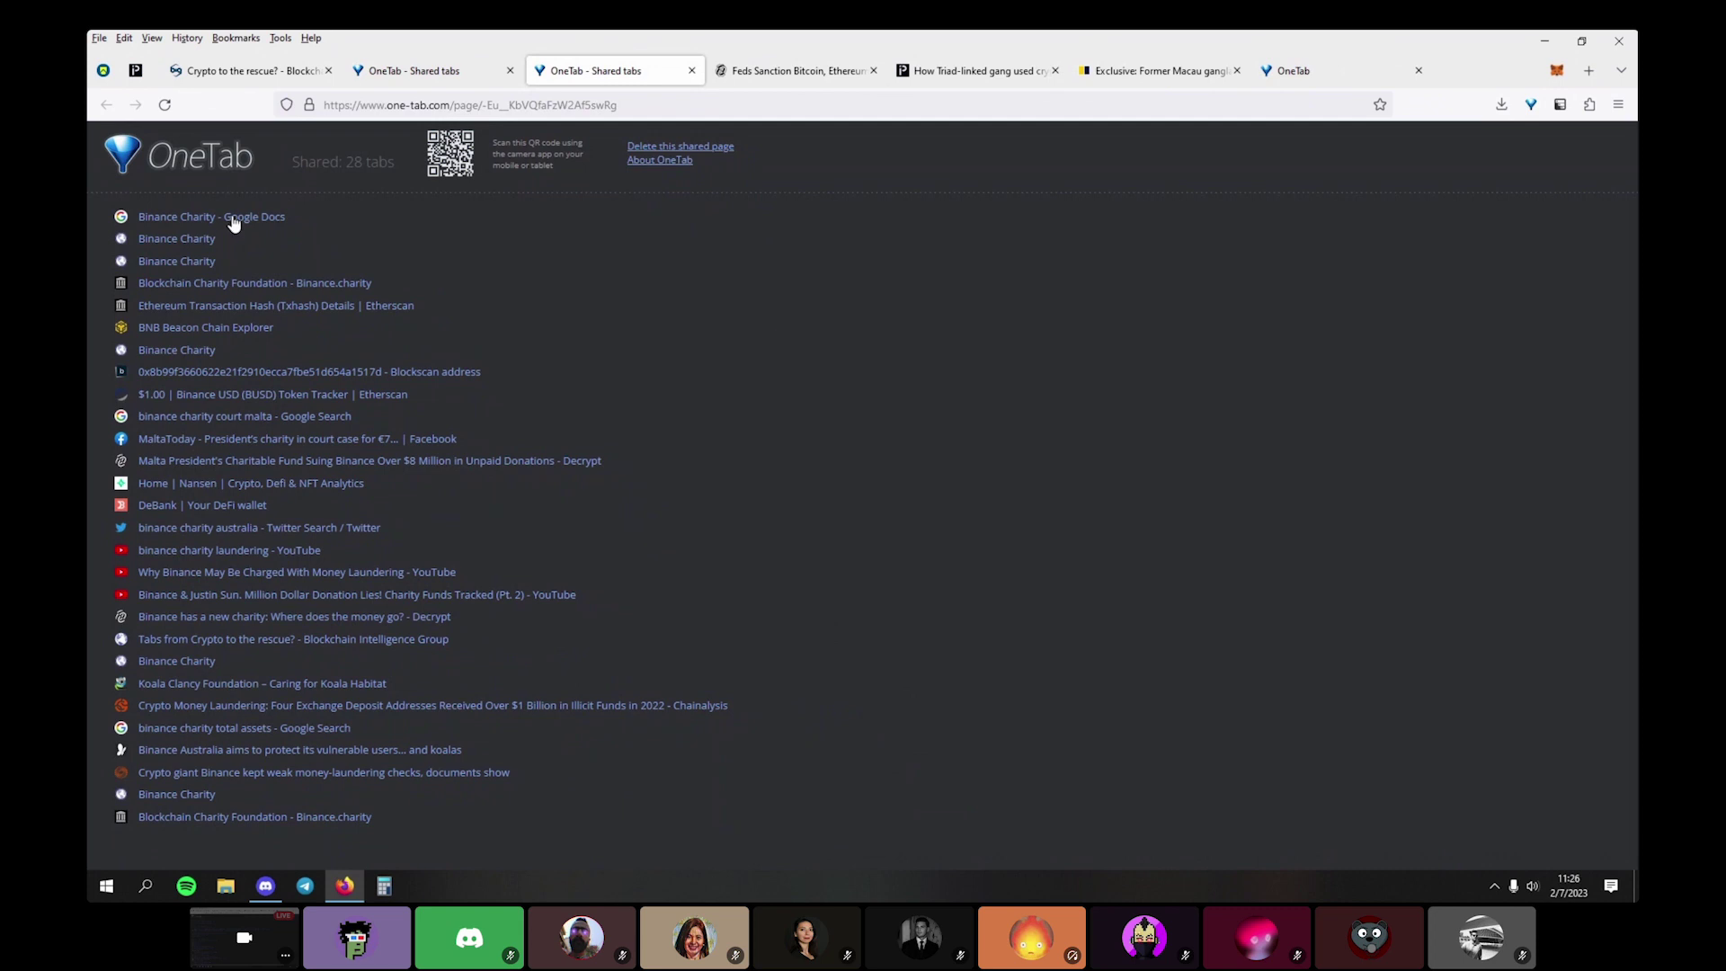
Open the MaltaToday Facebook post, the Blockscan address and the BNB Beacon Chain Explorer links in background tabs
middle_click(232, 440)
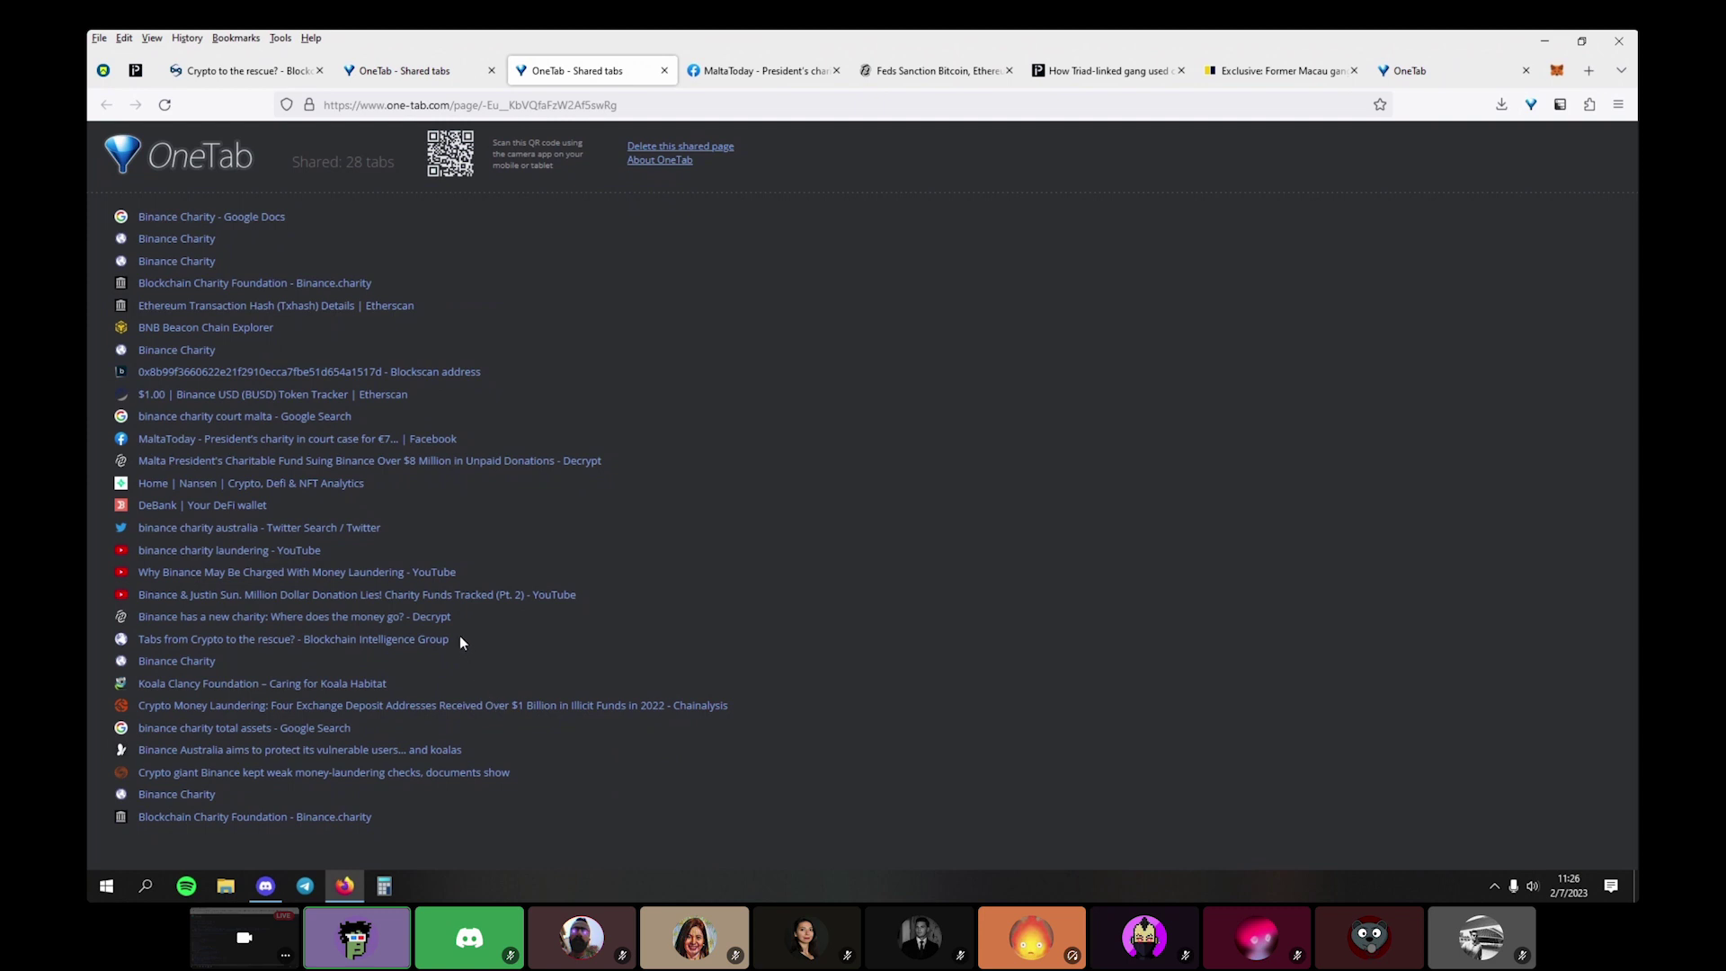
middle_click(290, 373)
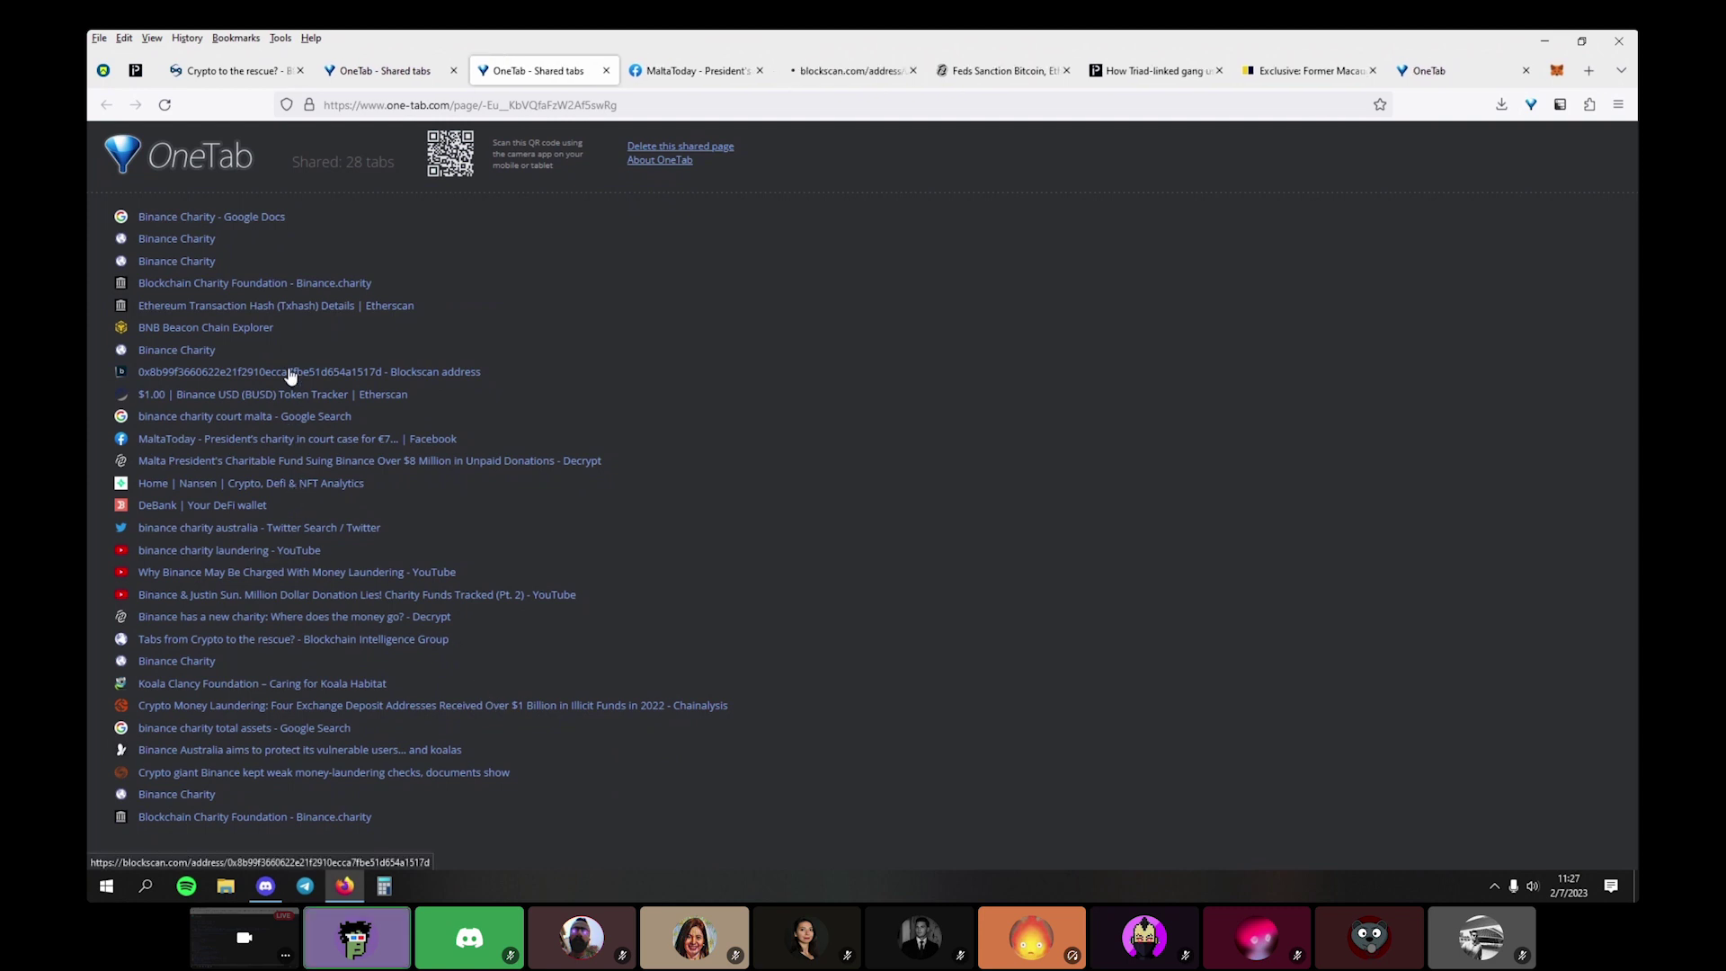
middle_click(214, 329)
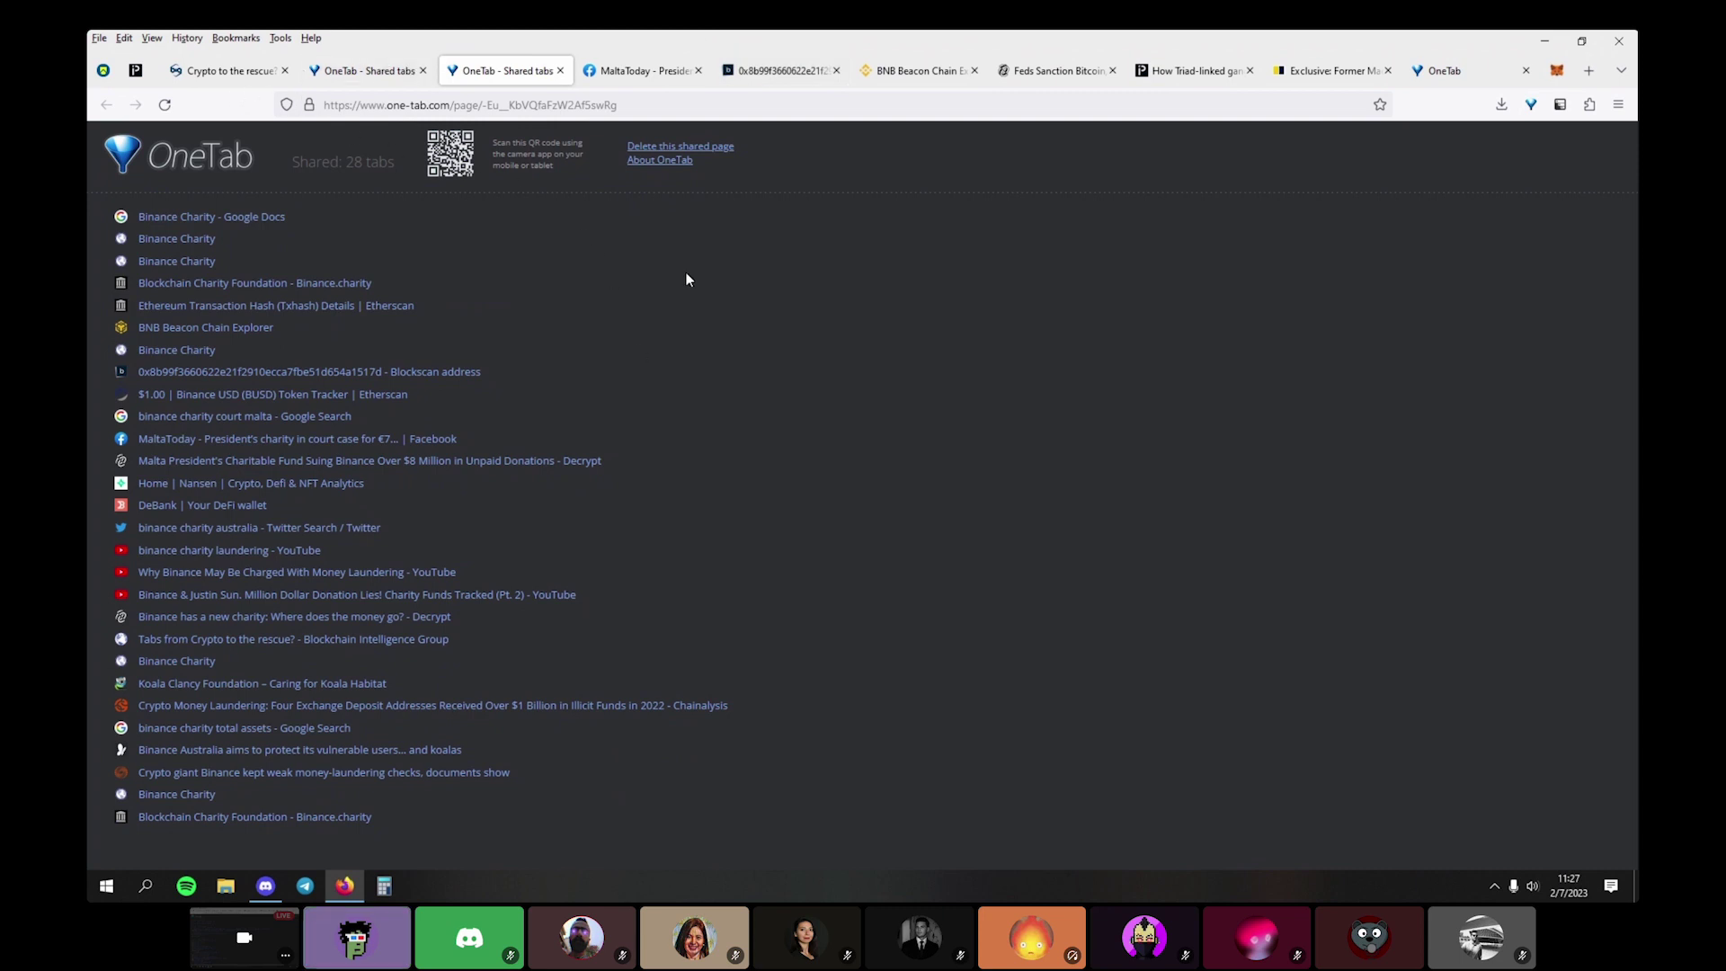
View the BNB Beacon Chain address's transactions and return to its list of assets
left_click(912, 71)
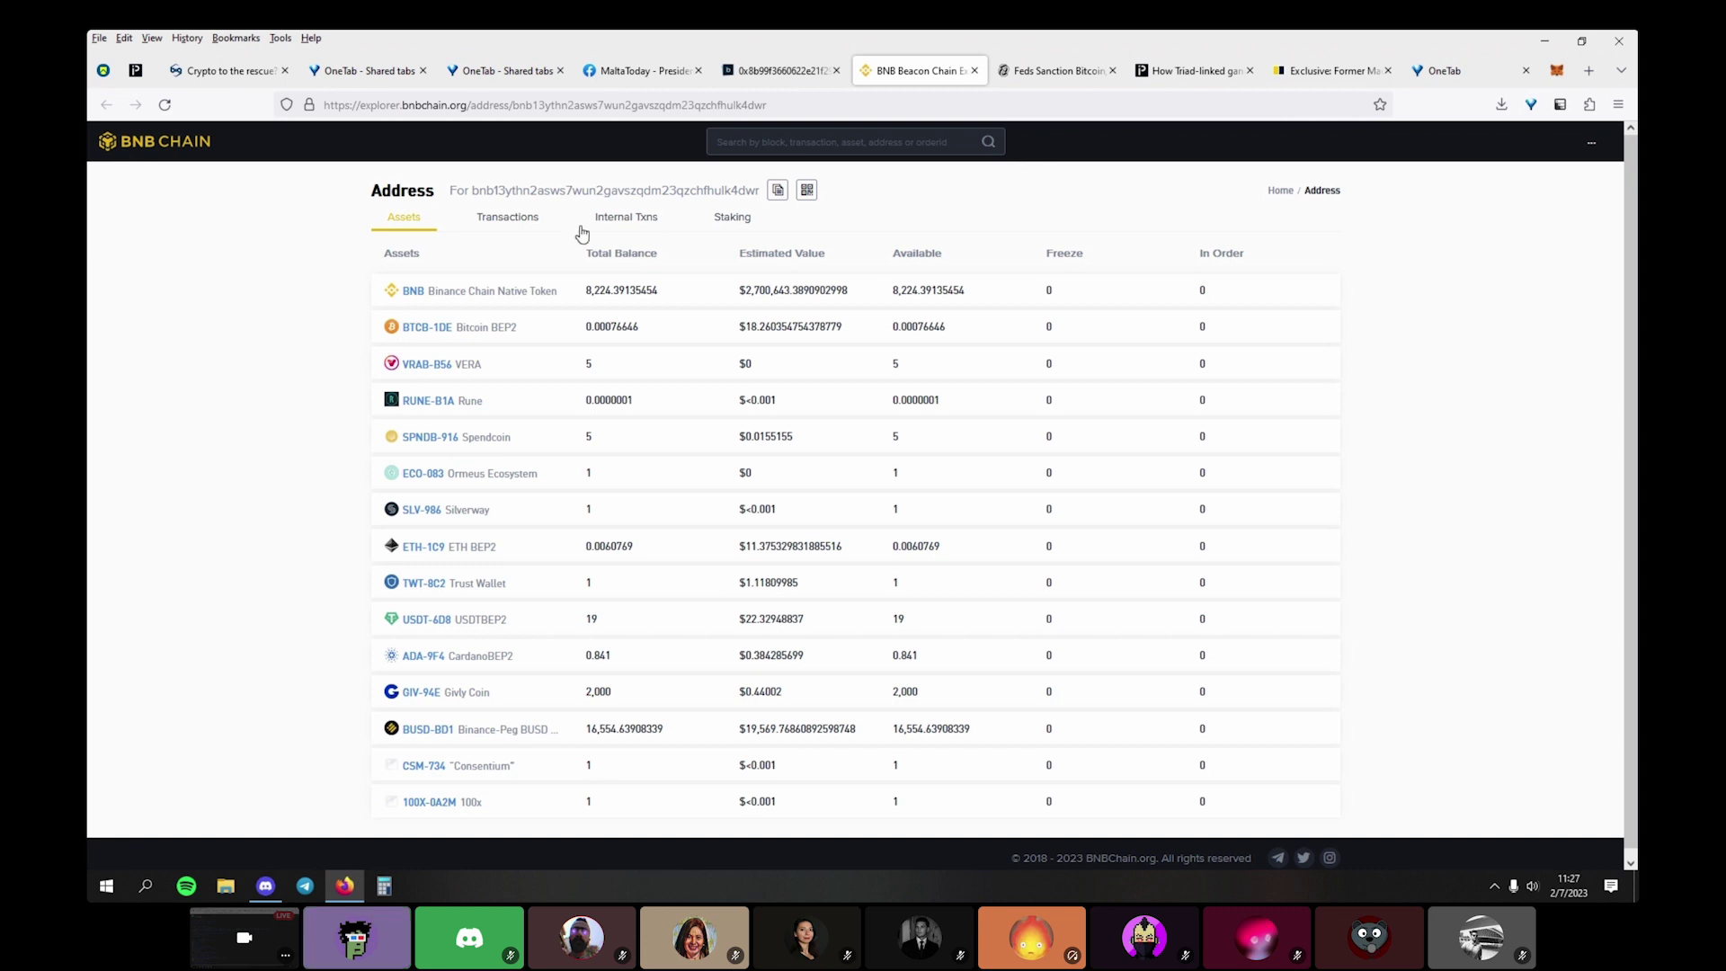
left_click(529, 227)
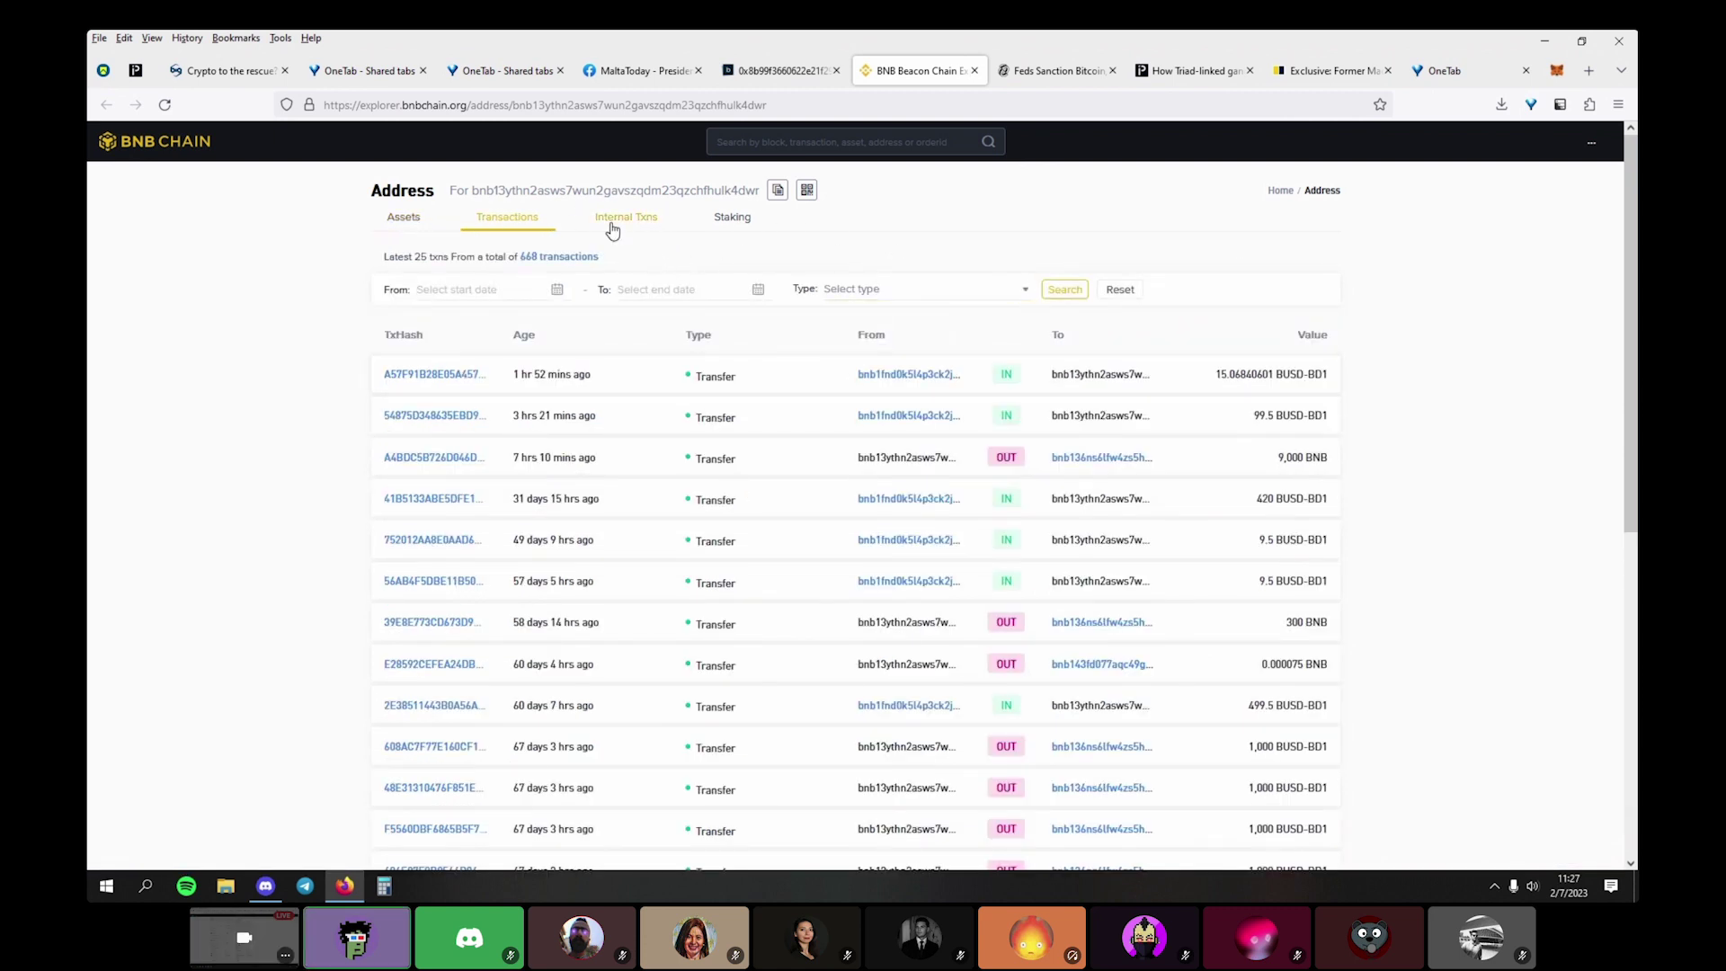
double_click(396, 221)
left_click(395, 223)
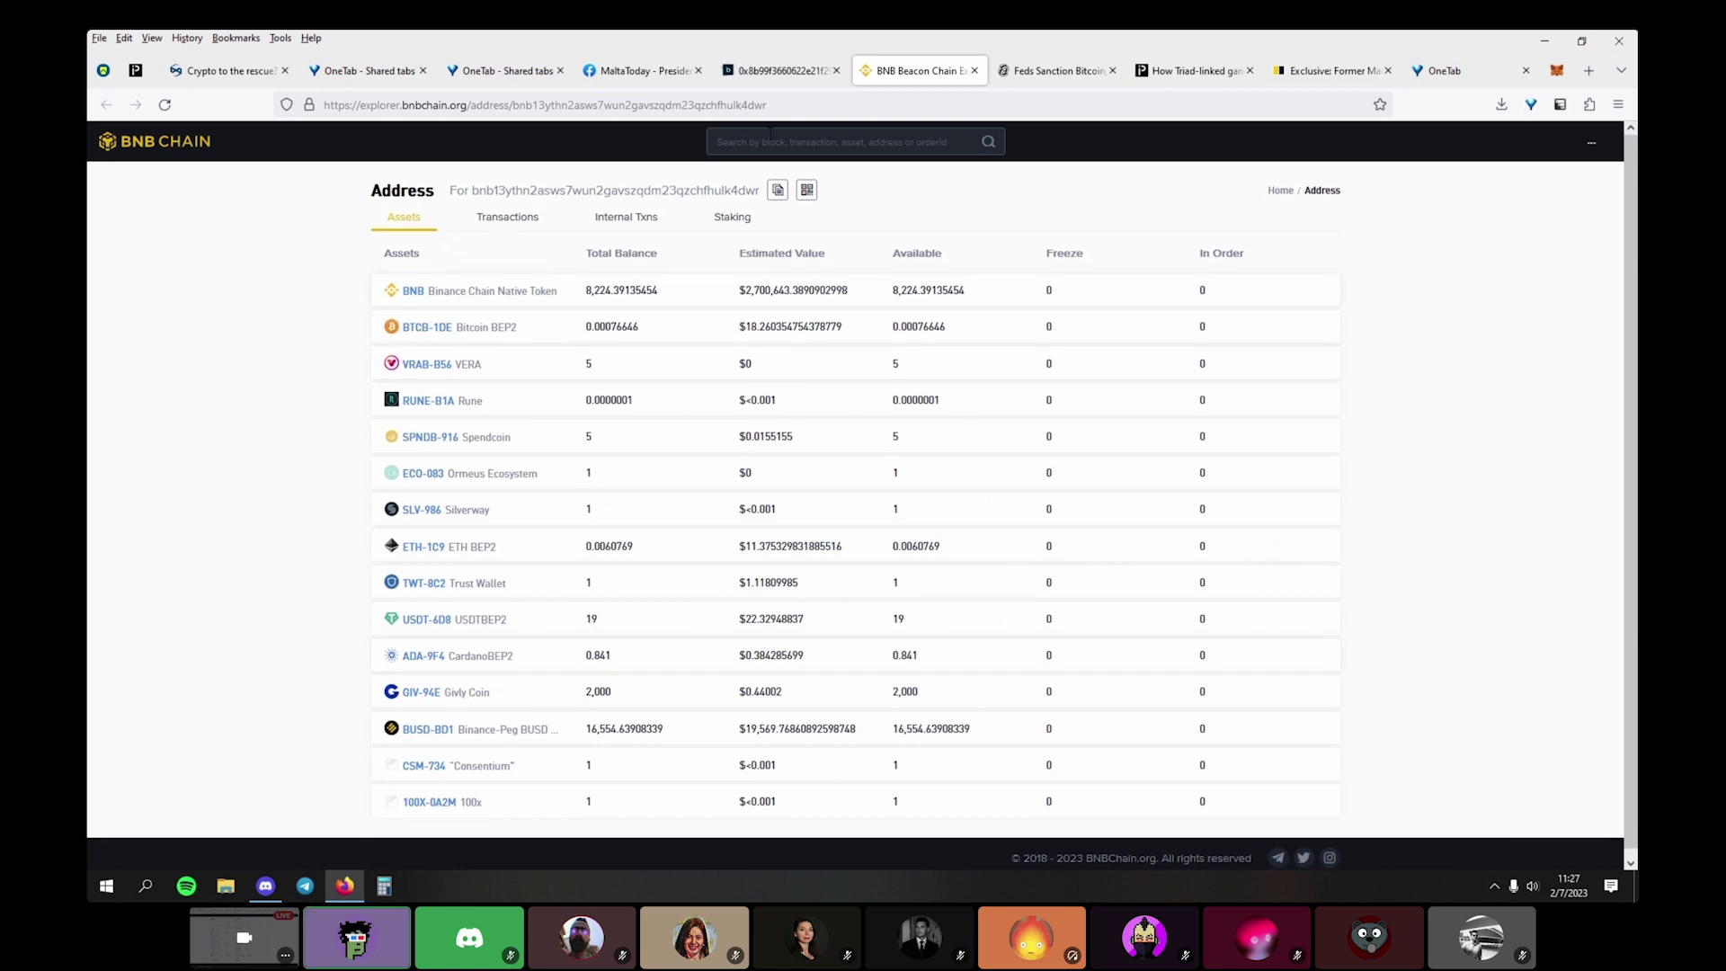
Close the Blockscan, BNB Beacon Chain Explorer and MaltaToday Facebook pages to return to the shared OneTab list
left_click(810, 65)
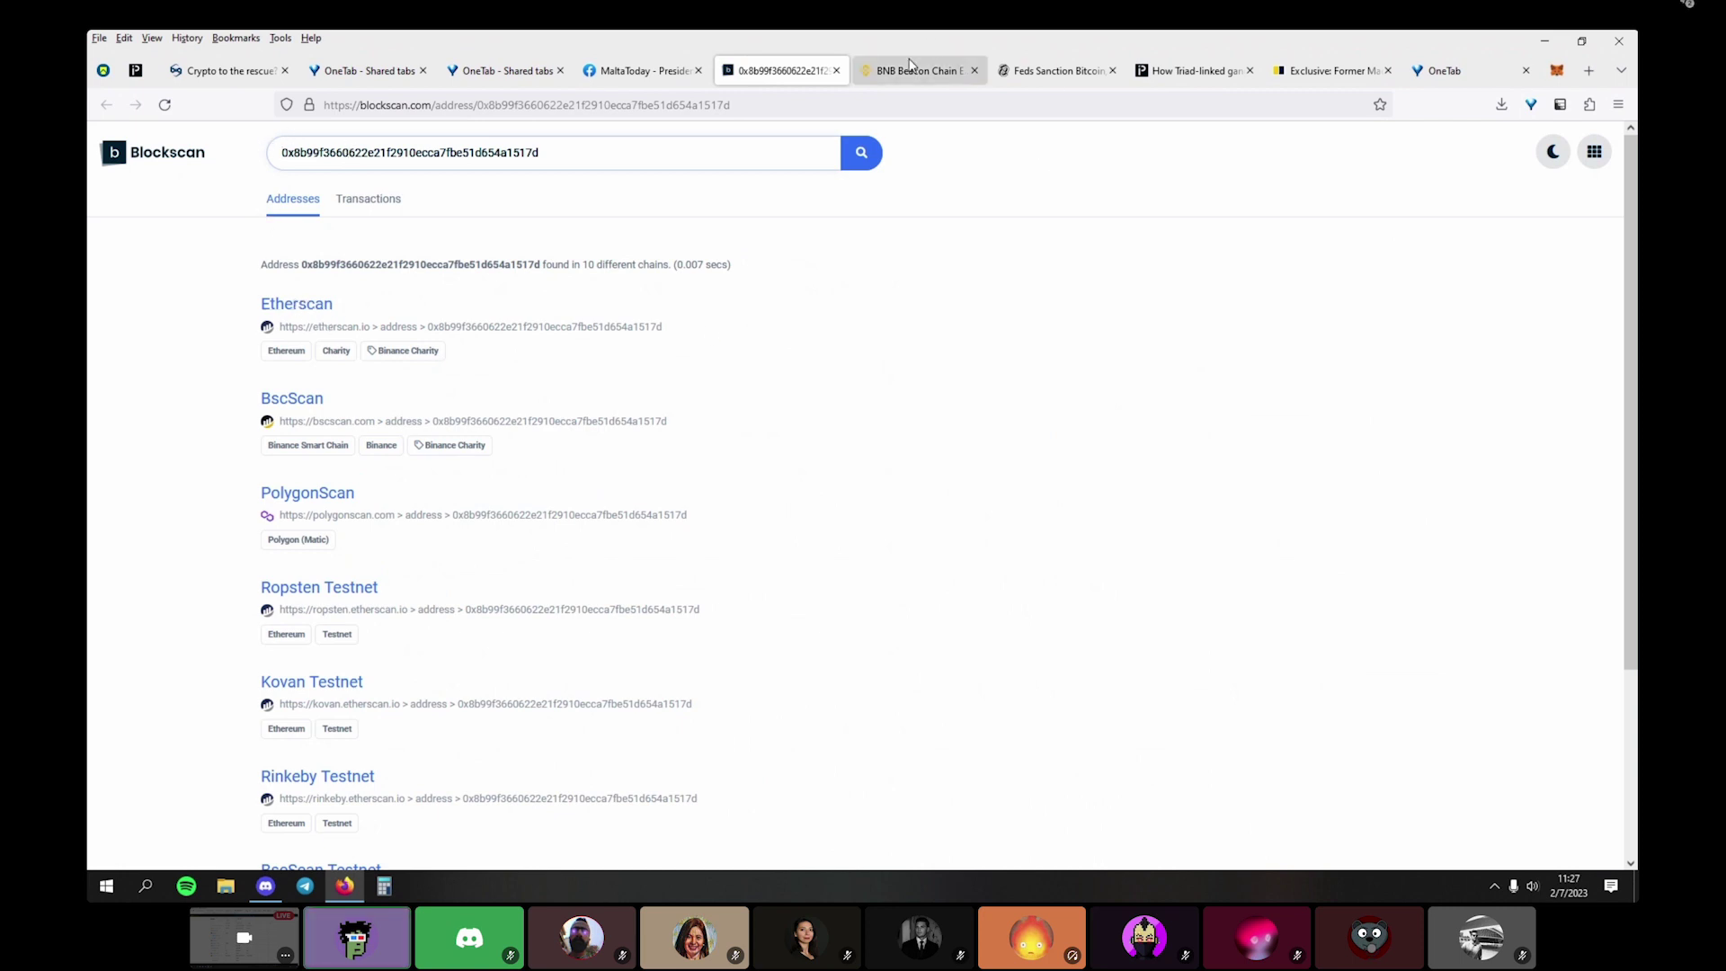
key("ctrl+w")
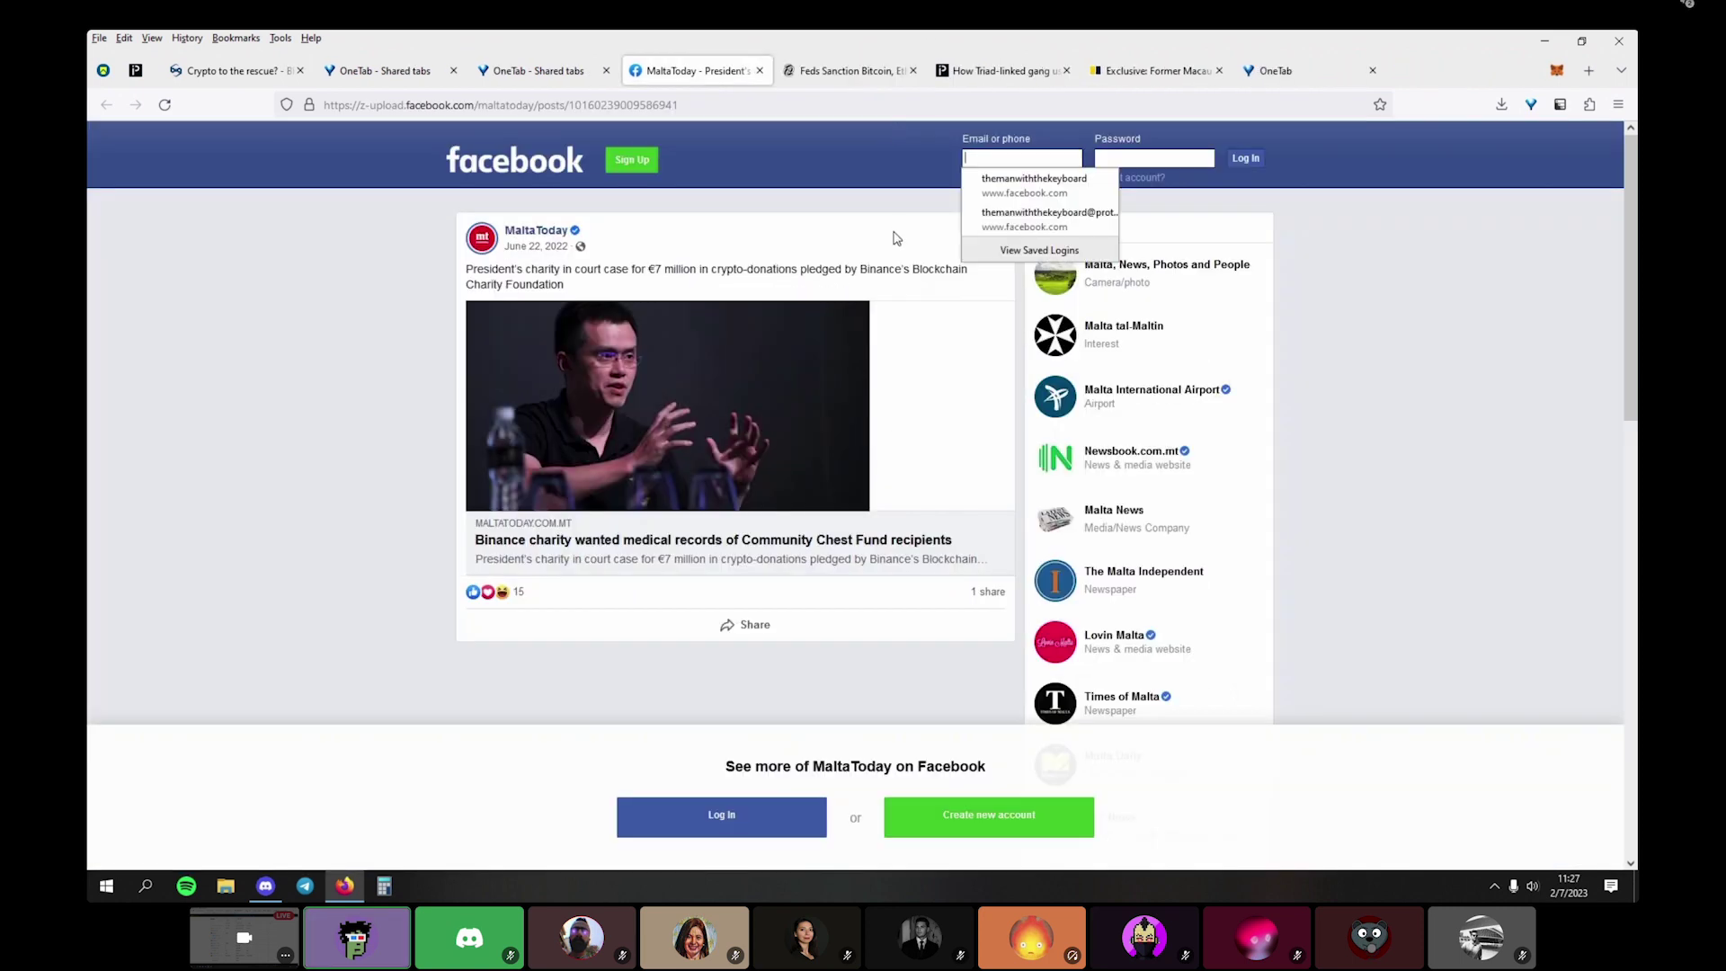
left_click(913, 71)
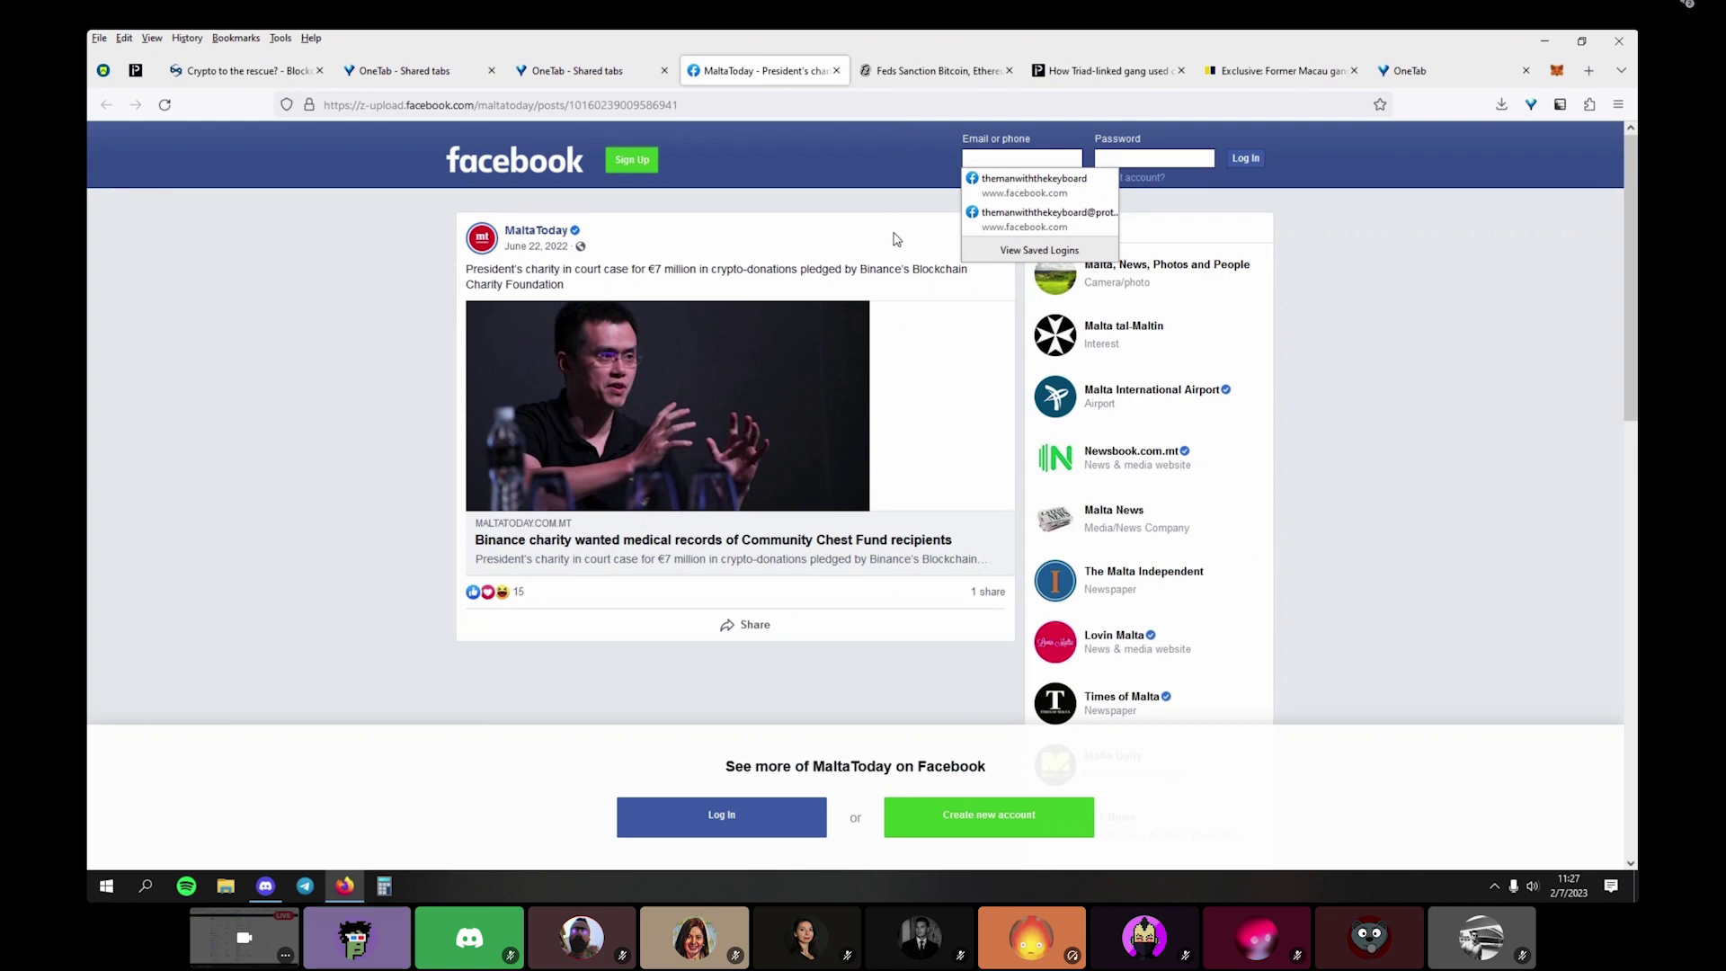
left_click(836, 70)
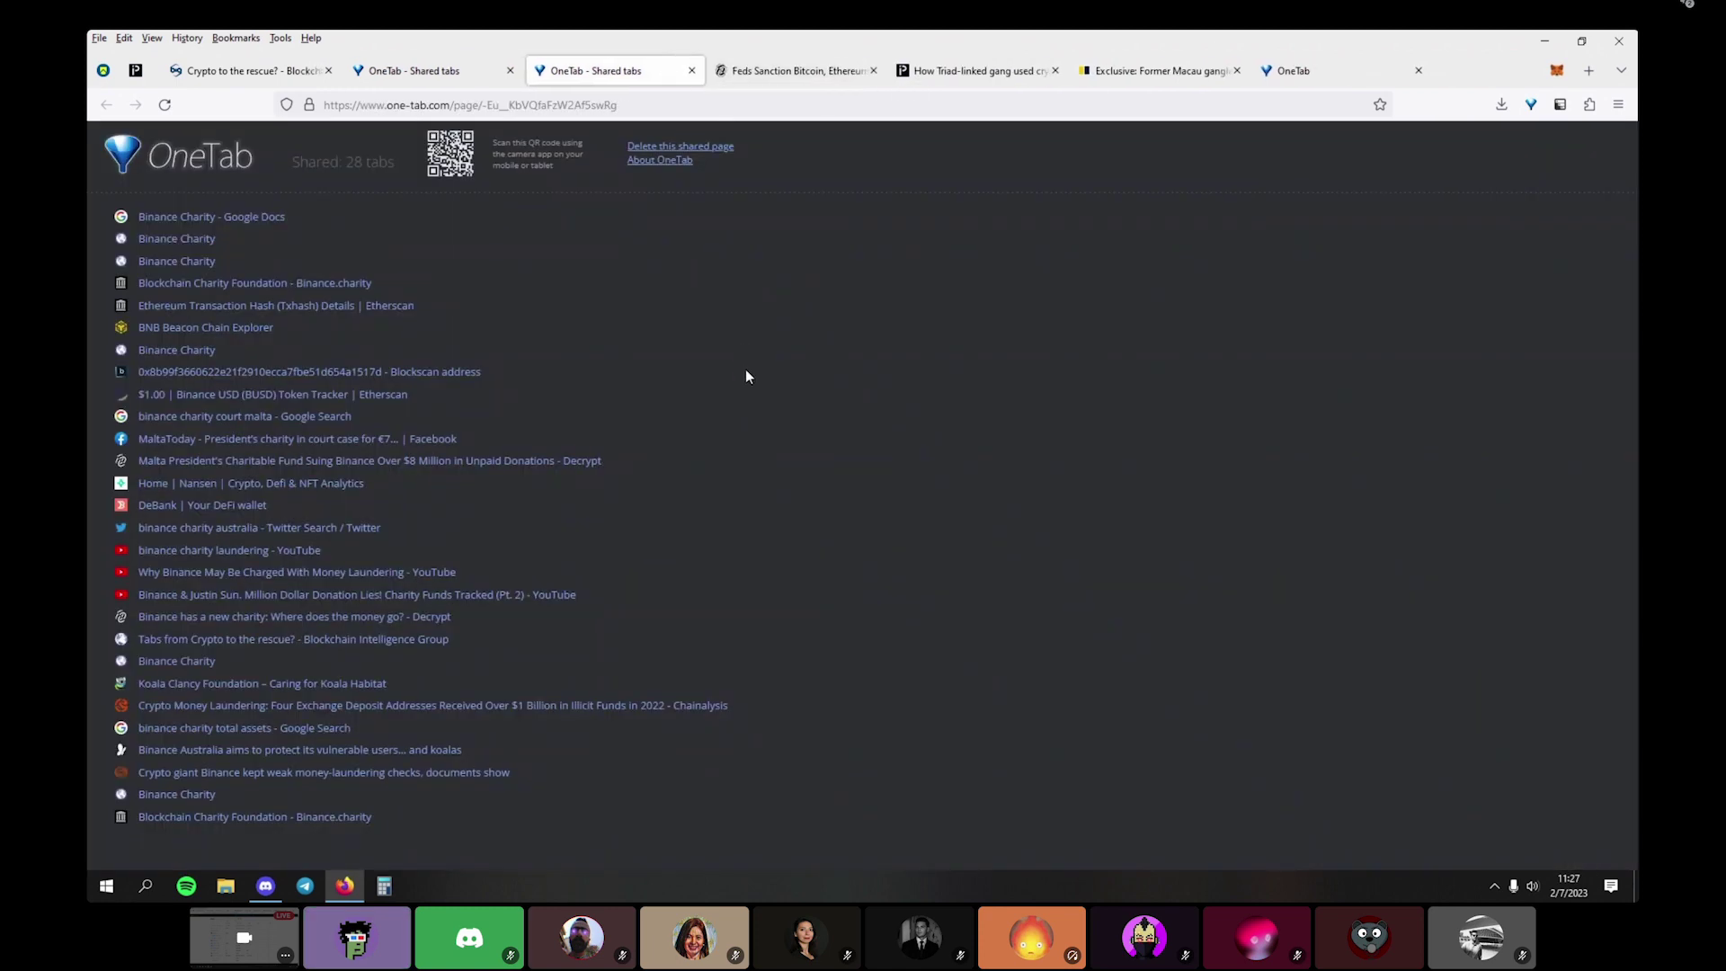
Open the Binance USD (BUSD) Token Tracker link from the shared list and examine the token holder's transfers
left_click(360, 397)
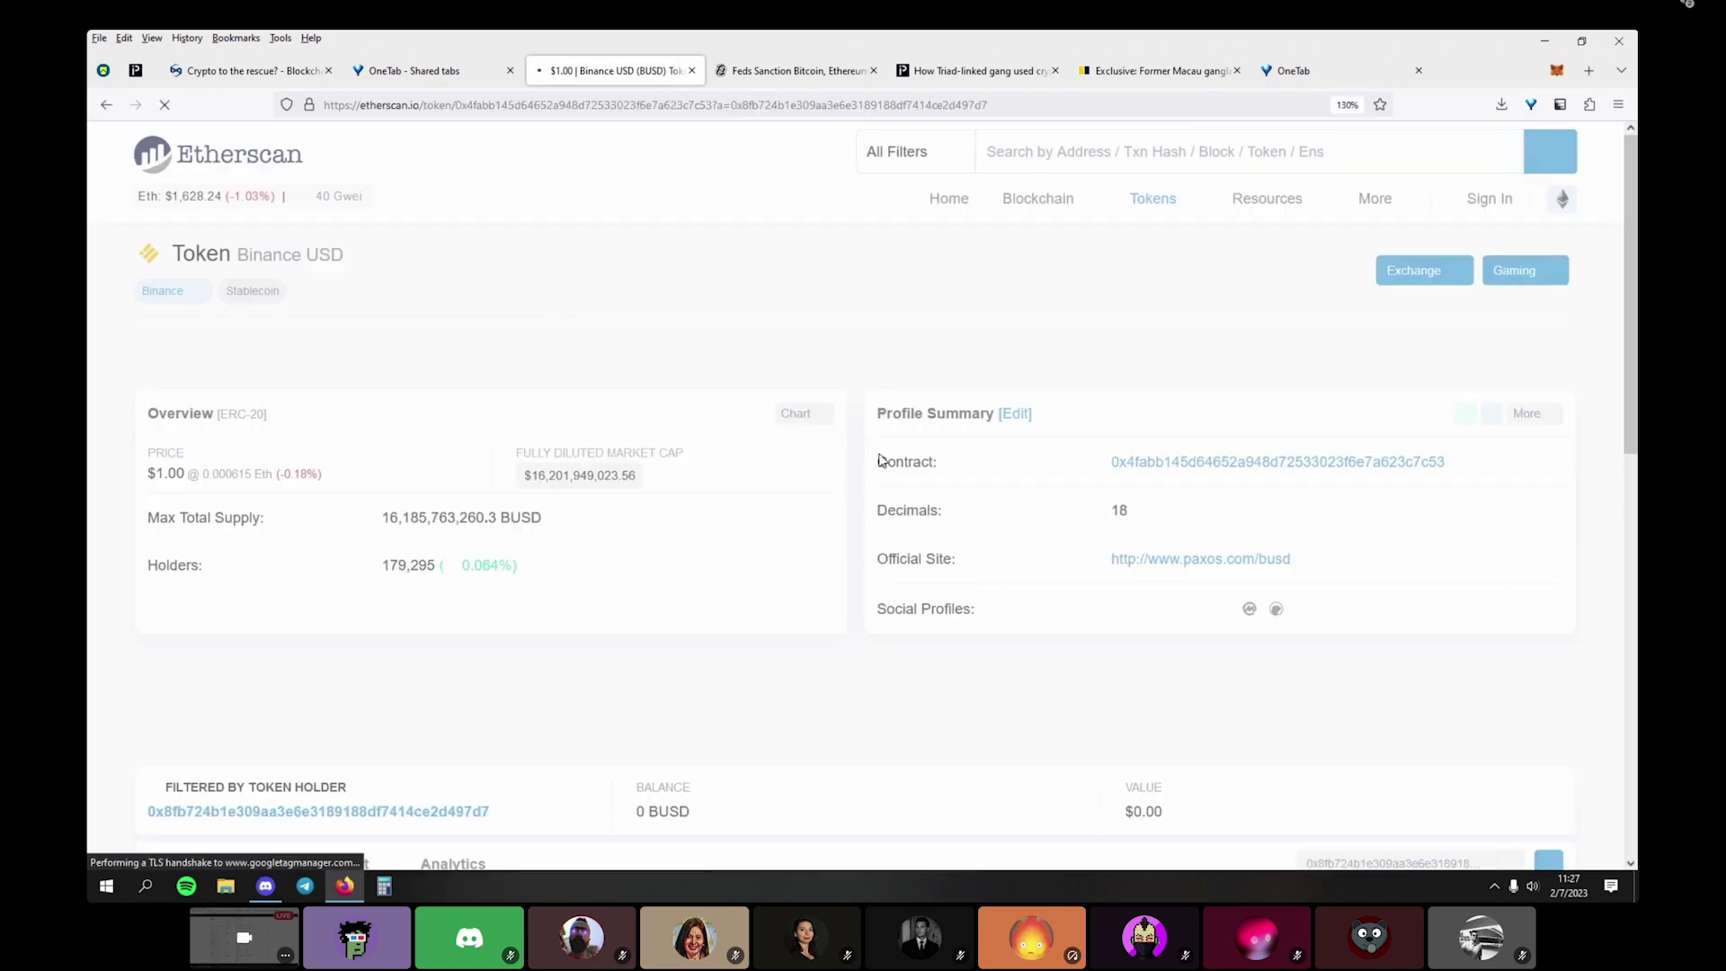
scroll(858, 451, "down", 10)
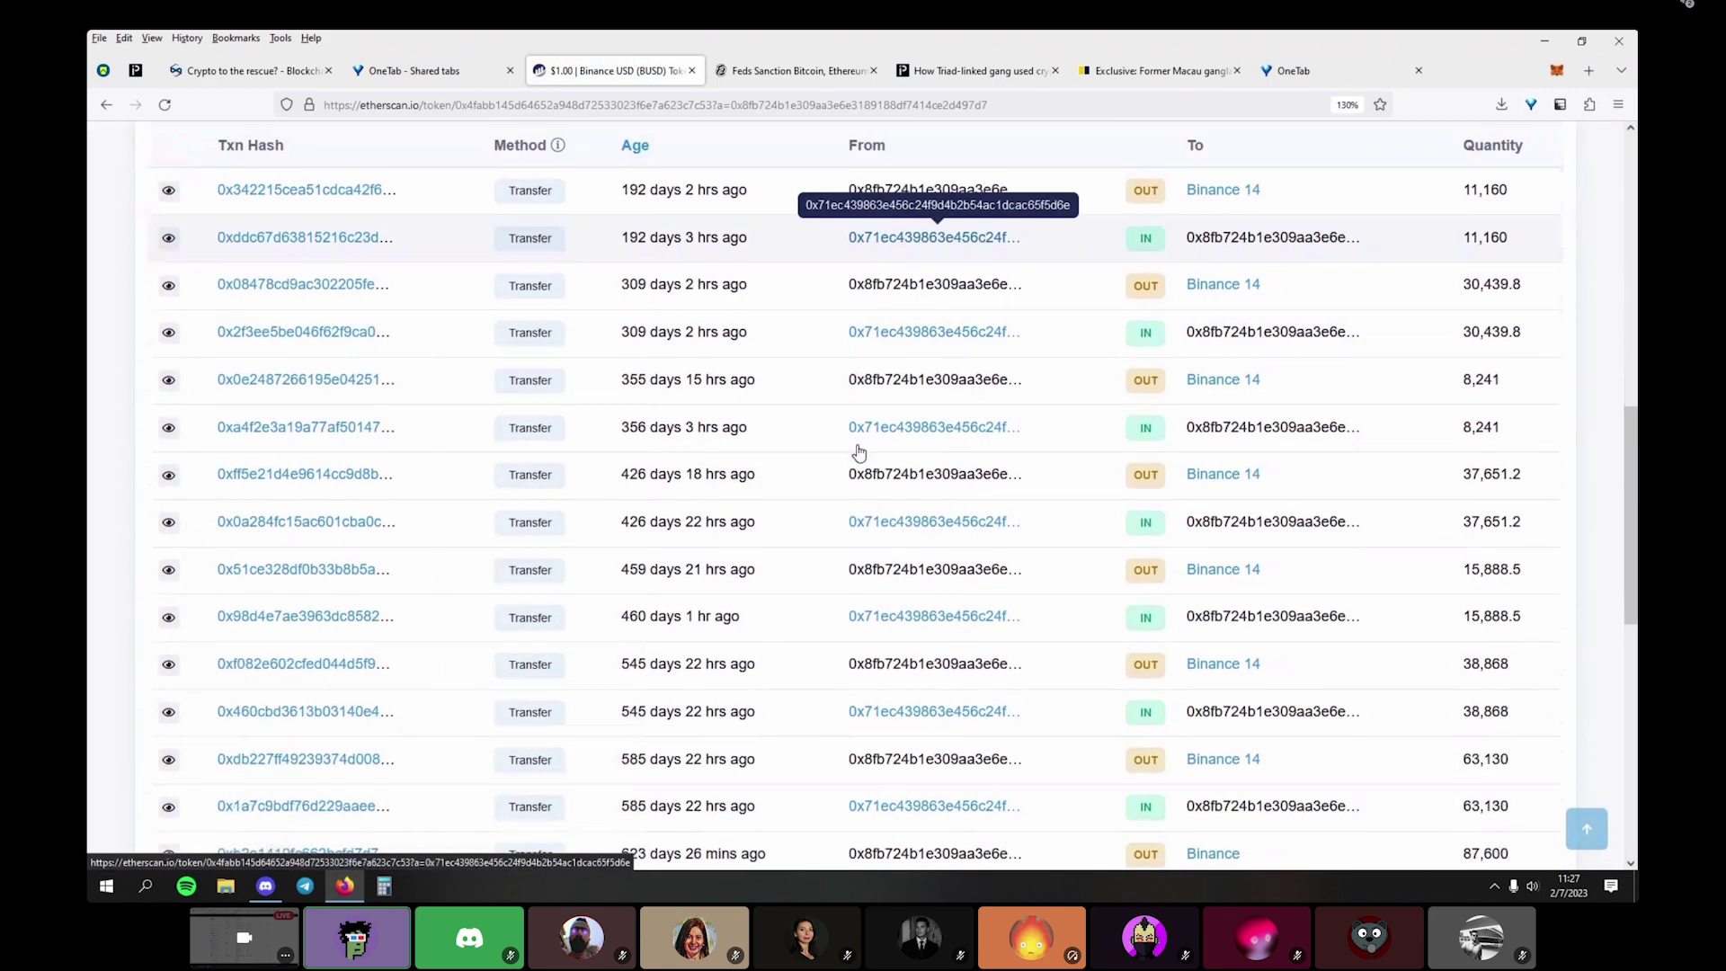
scroll(685, 514, "up", 3)
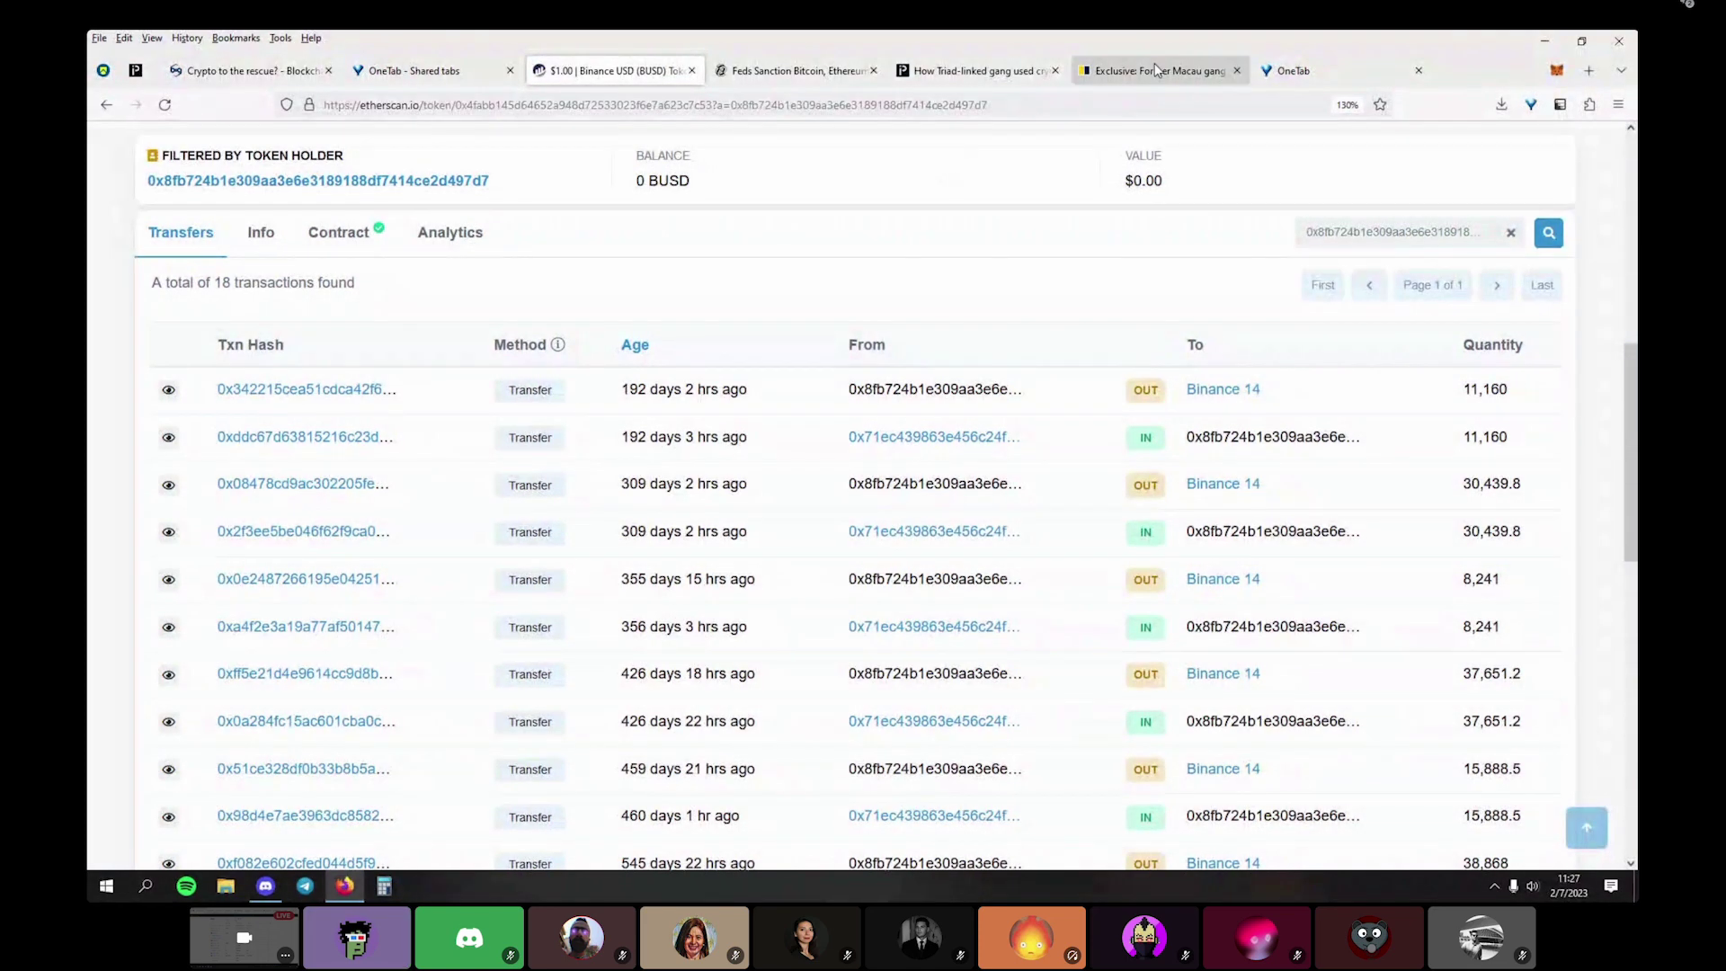
Look up "binance charity" in a new tab and open the suggested Restoring-Australia-Habitats page
key("ctrl+t")
type("binan")
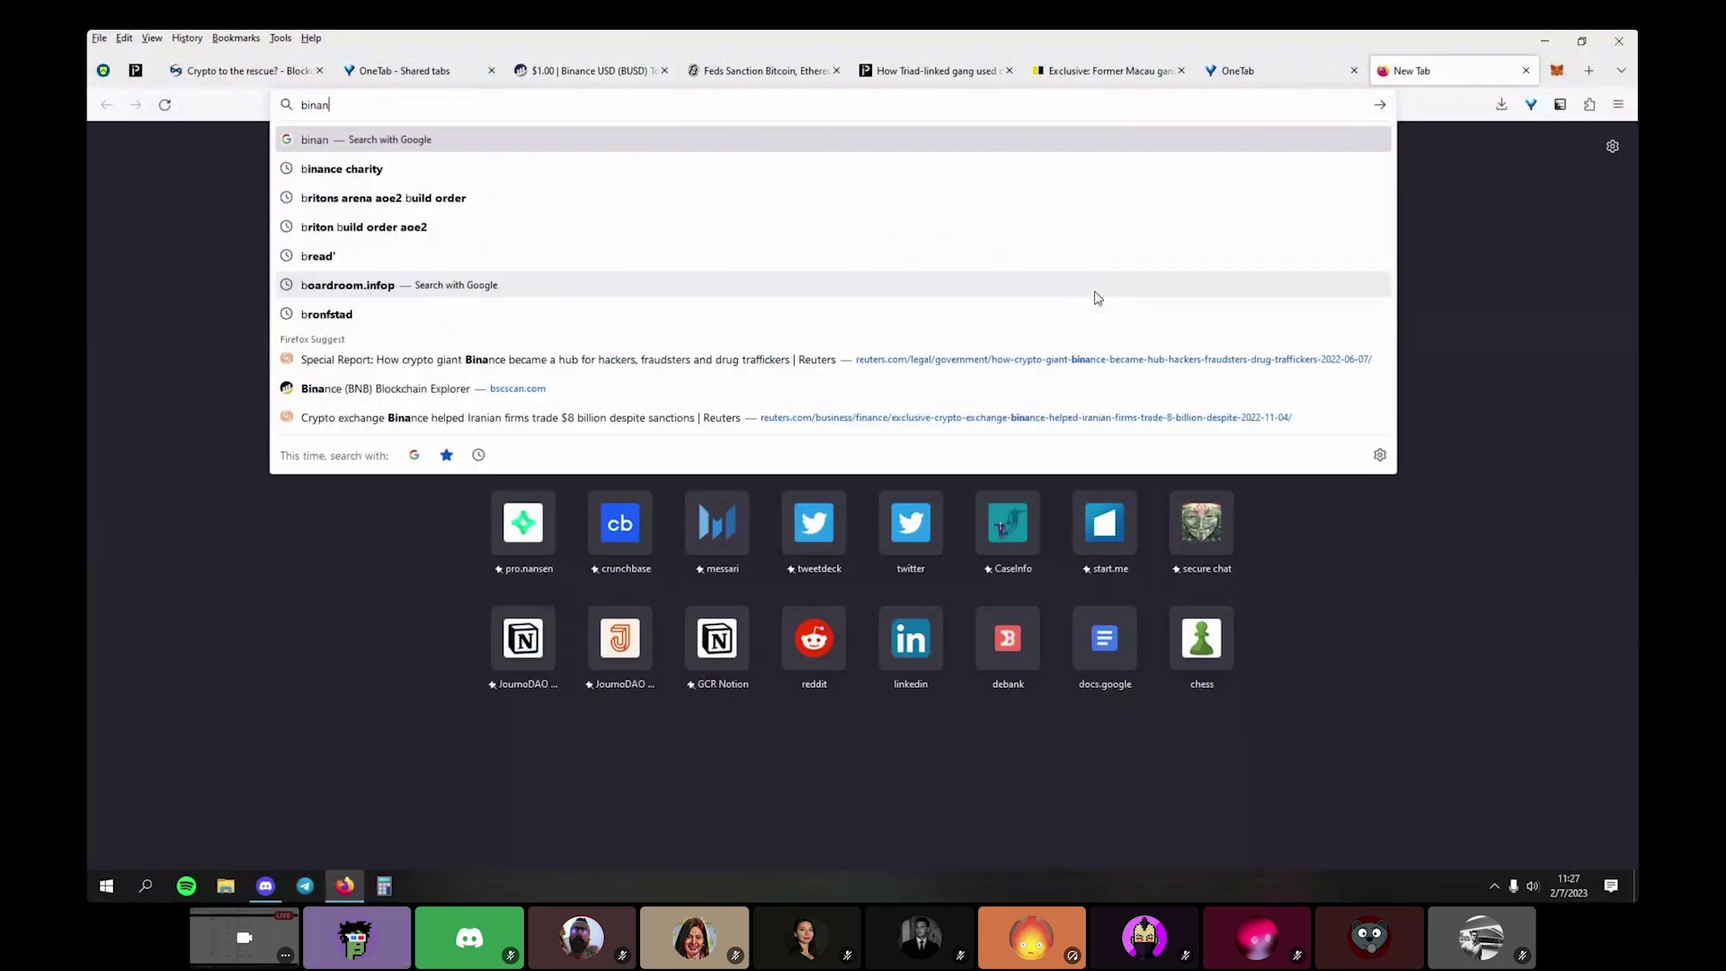
type("ce charity")
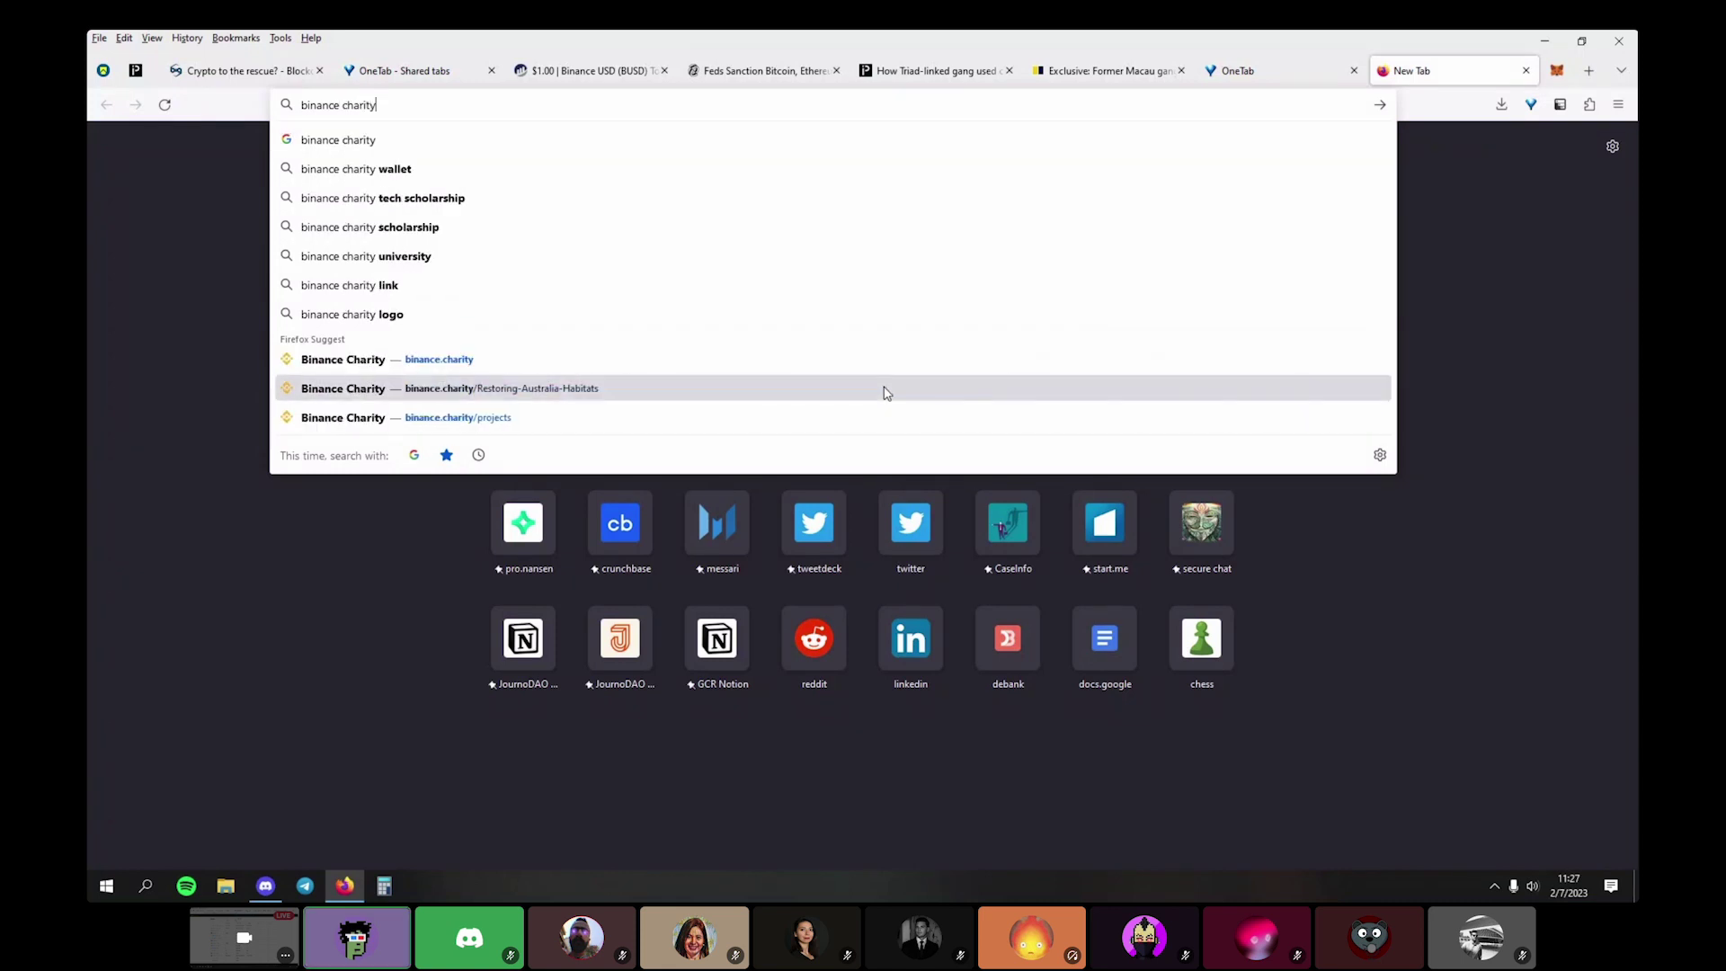
left_click(882, 390)
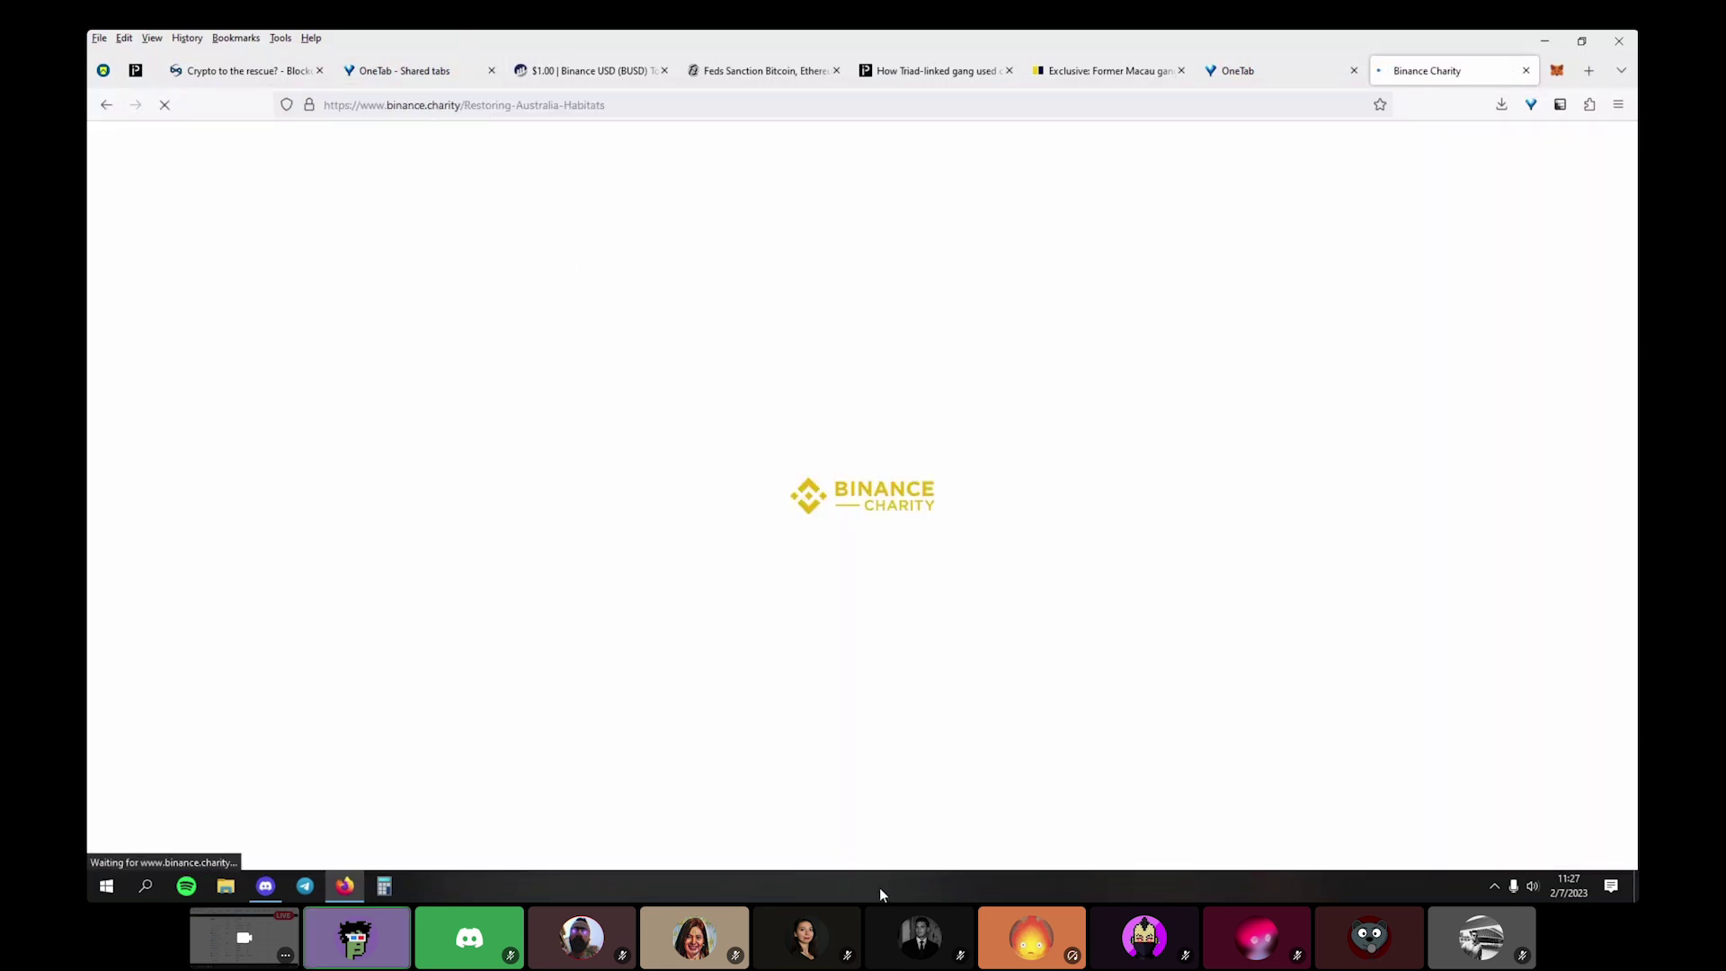
Examine the Binance Charity home page, including the Featured News and Projects carousel and the donation figures beside Our Approach
scroll(913, 231, "down", 3)
scroll(705, 166, "up", 3)
scroll(767, 316, "down", 1)
scroll(767, 316, "down", 10)
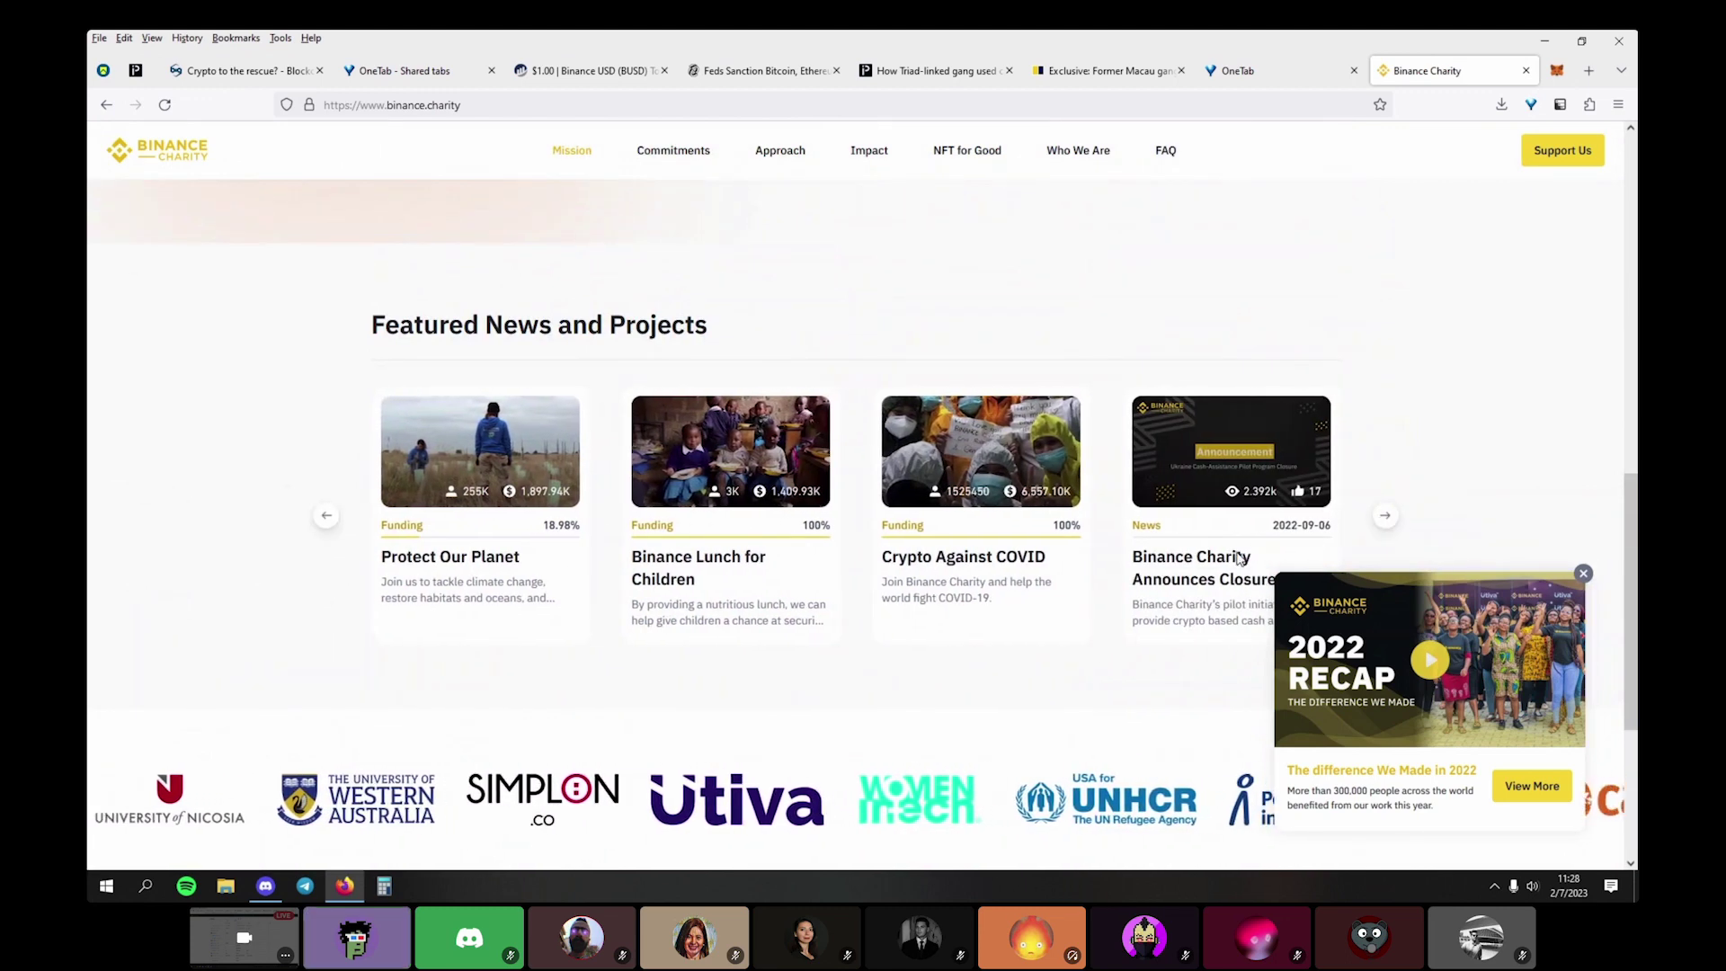
left_click(1391, 519)
left_click(1393, 522)
left_click(1394, 521)
scroll(1399, 527, "up", 3)
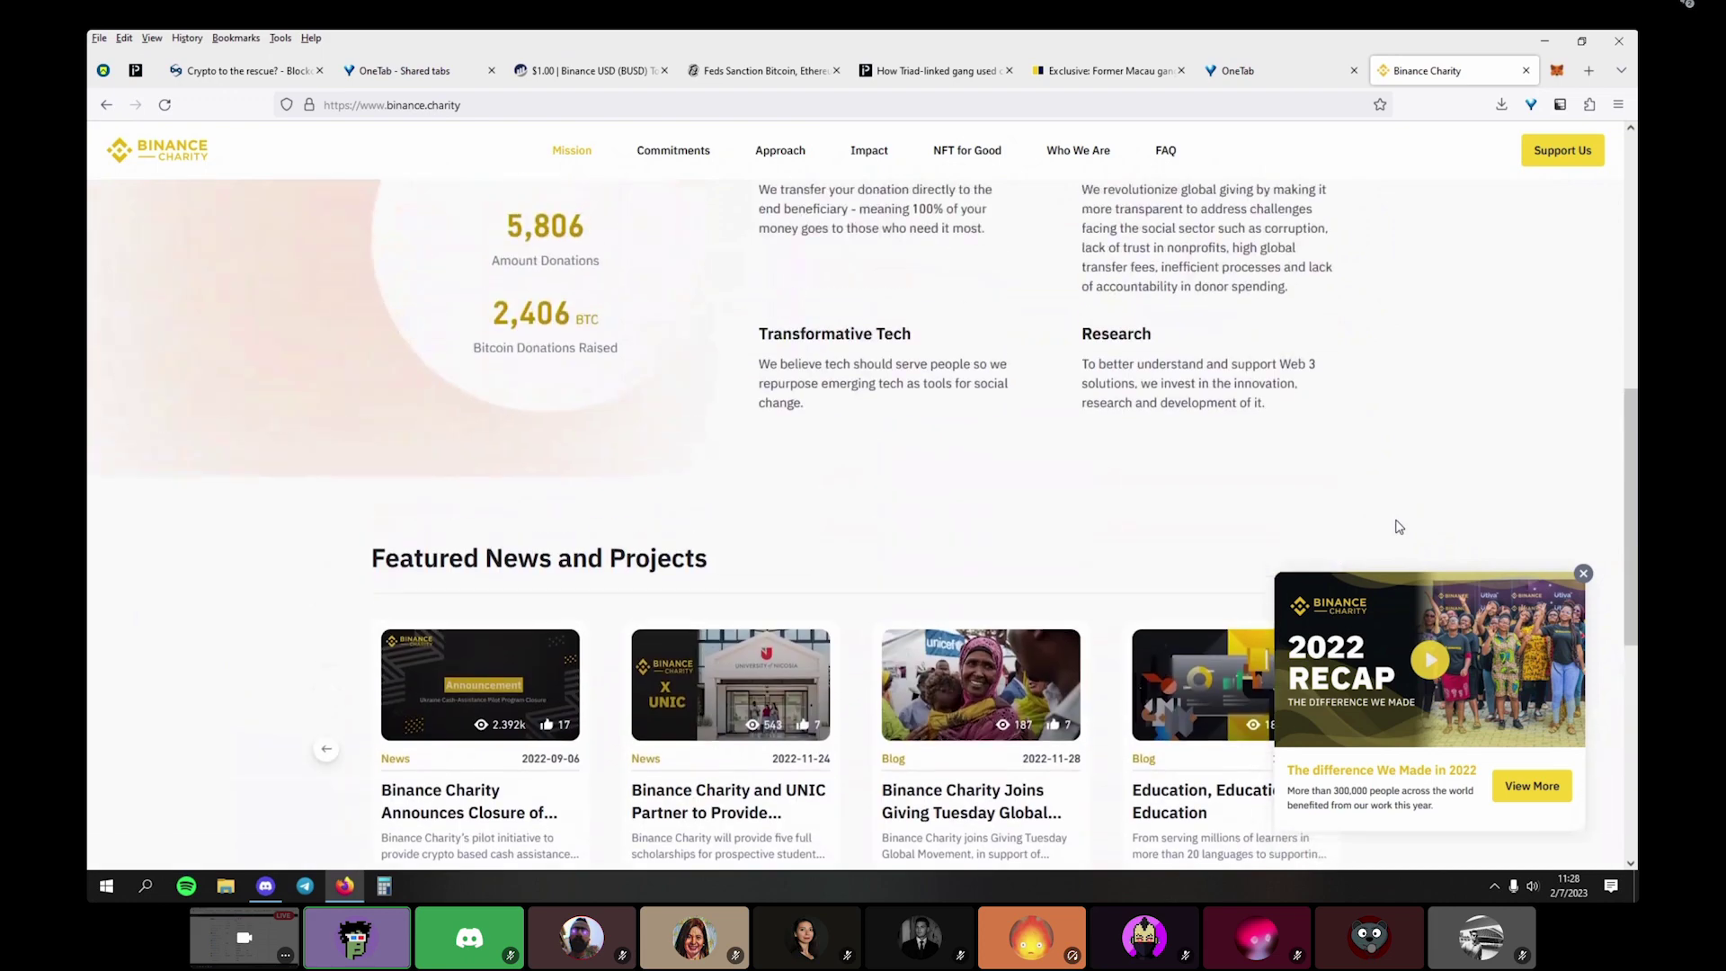
scroll(1398, 527, "up", 8)
scroll(821, 537, "down", 5)
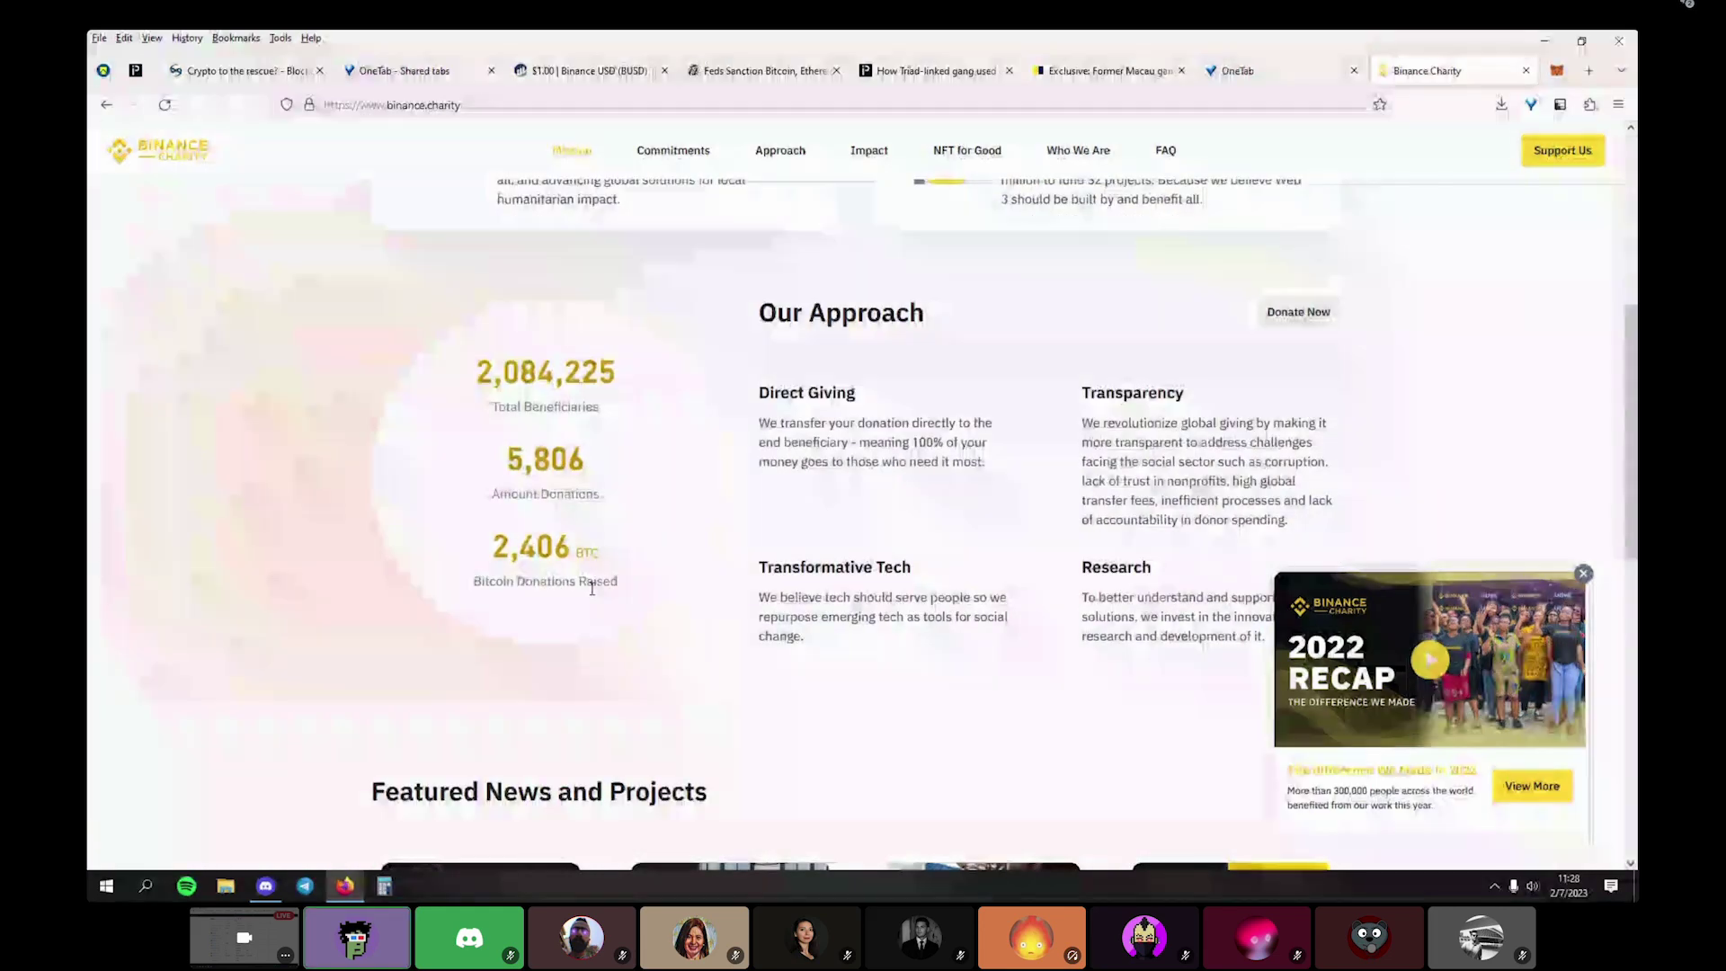
scroll(591, 589, "up", 5)
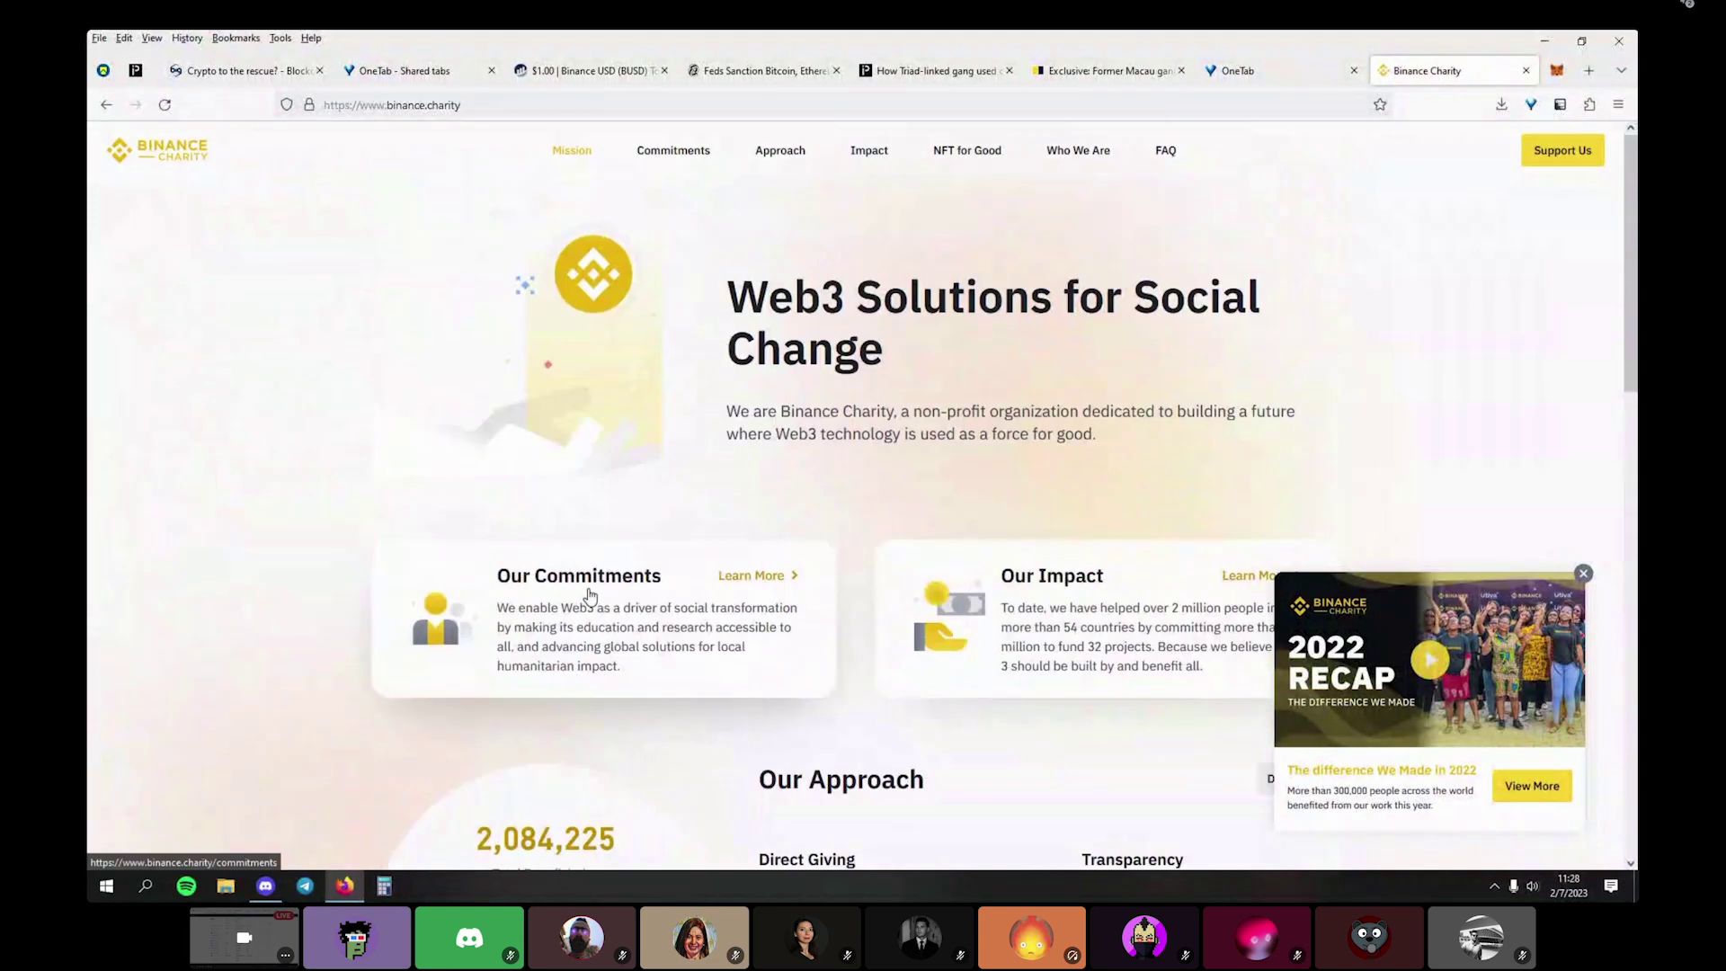
Browse the featured projects on the Commitments page and open "Support Women Education in Afghanistan"
left_click(674, 153)
scroll(663, 521, "down", 5)
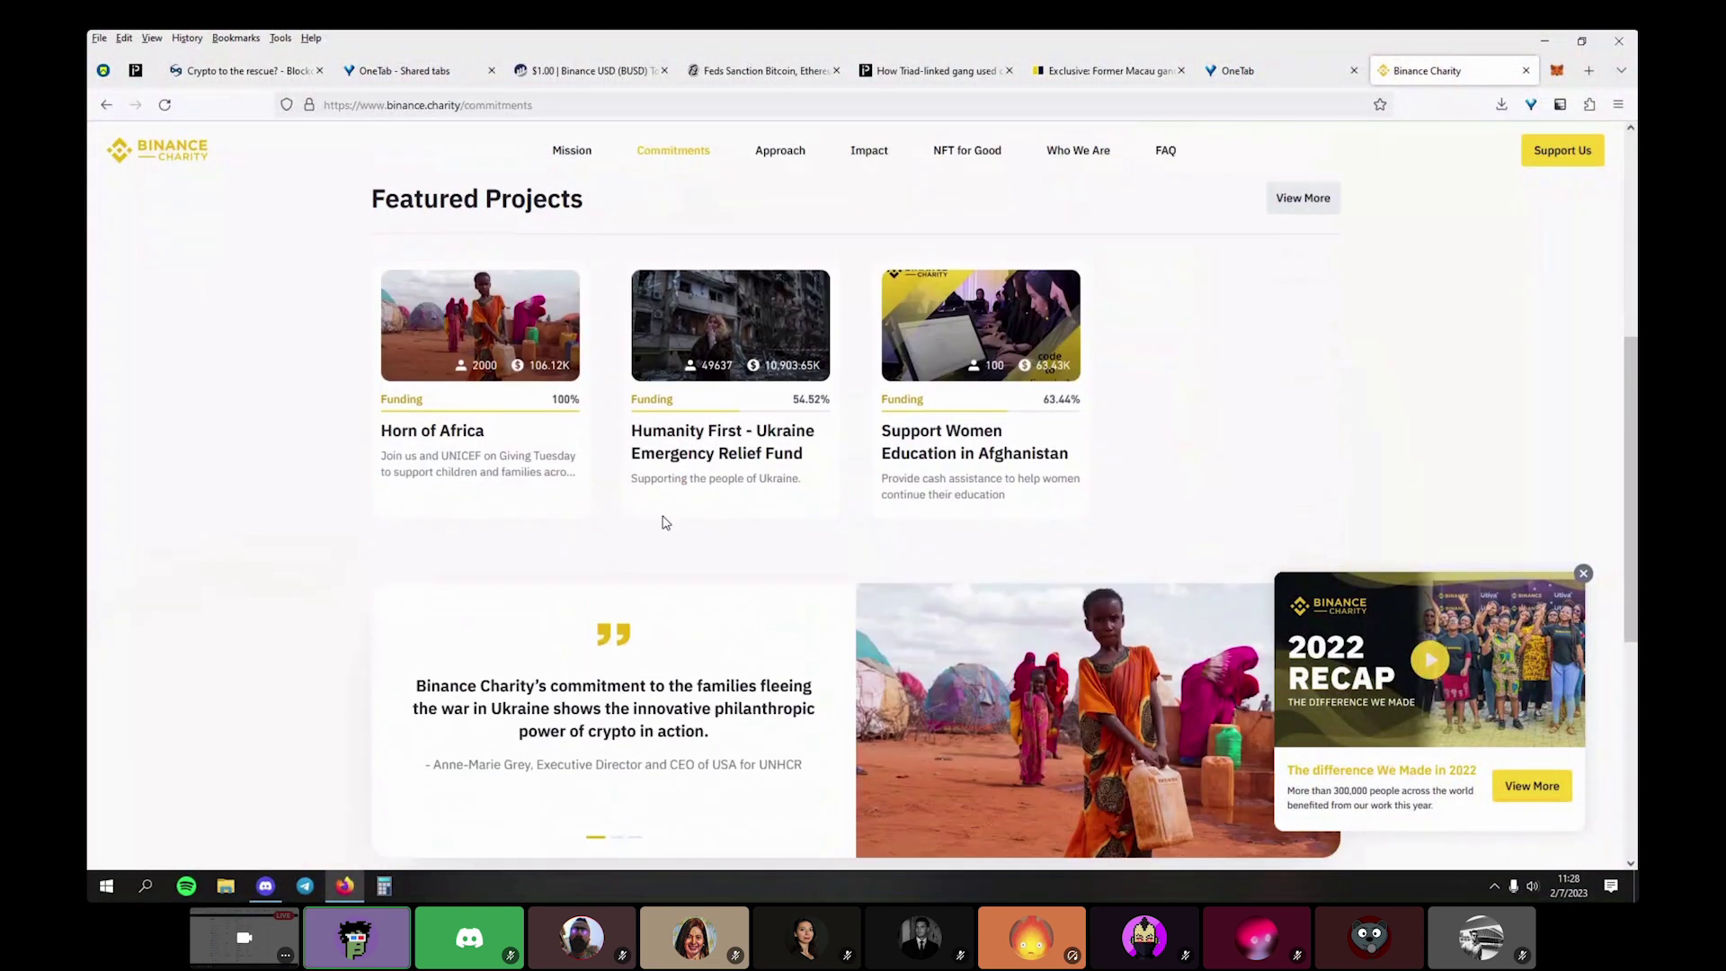
scroll(664, 521, "down", 3)
scroll(665, 530, "up", 5)
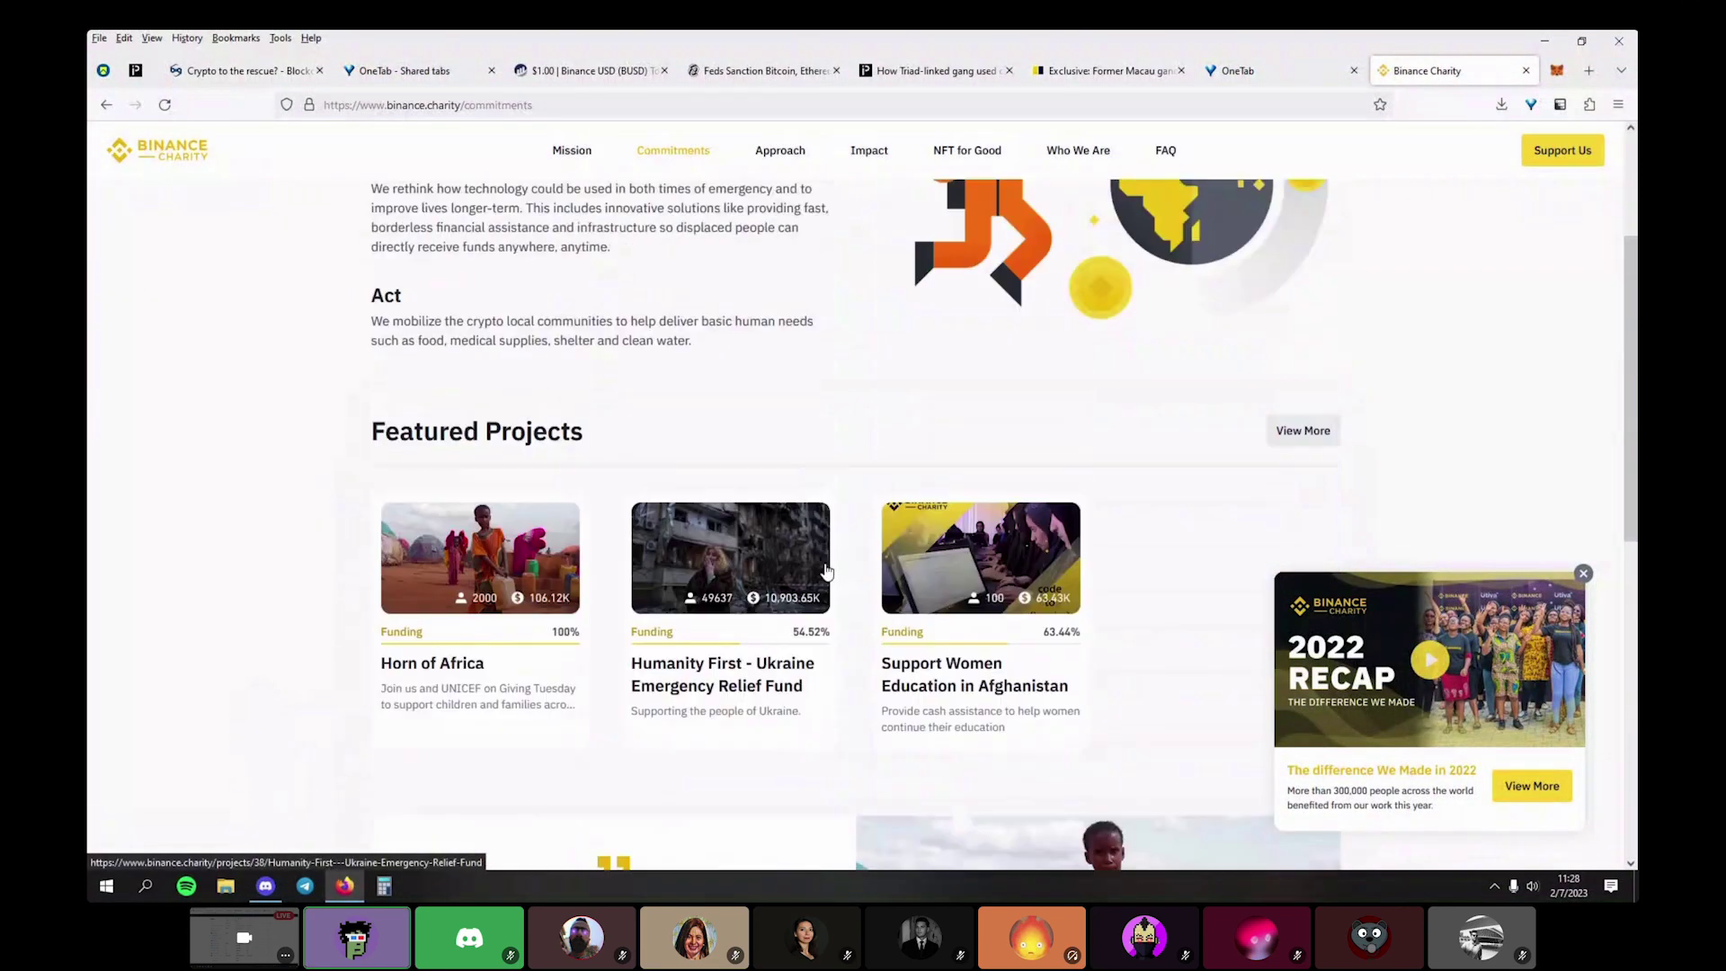
left_click(941, 669)
Review the project's funding, progress and donor list, and open the blockchain transaction of the 60000 BUSD donation
scroll(705, 482, "down", 3)
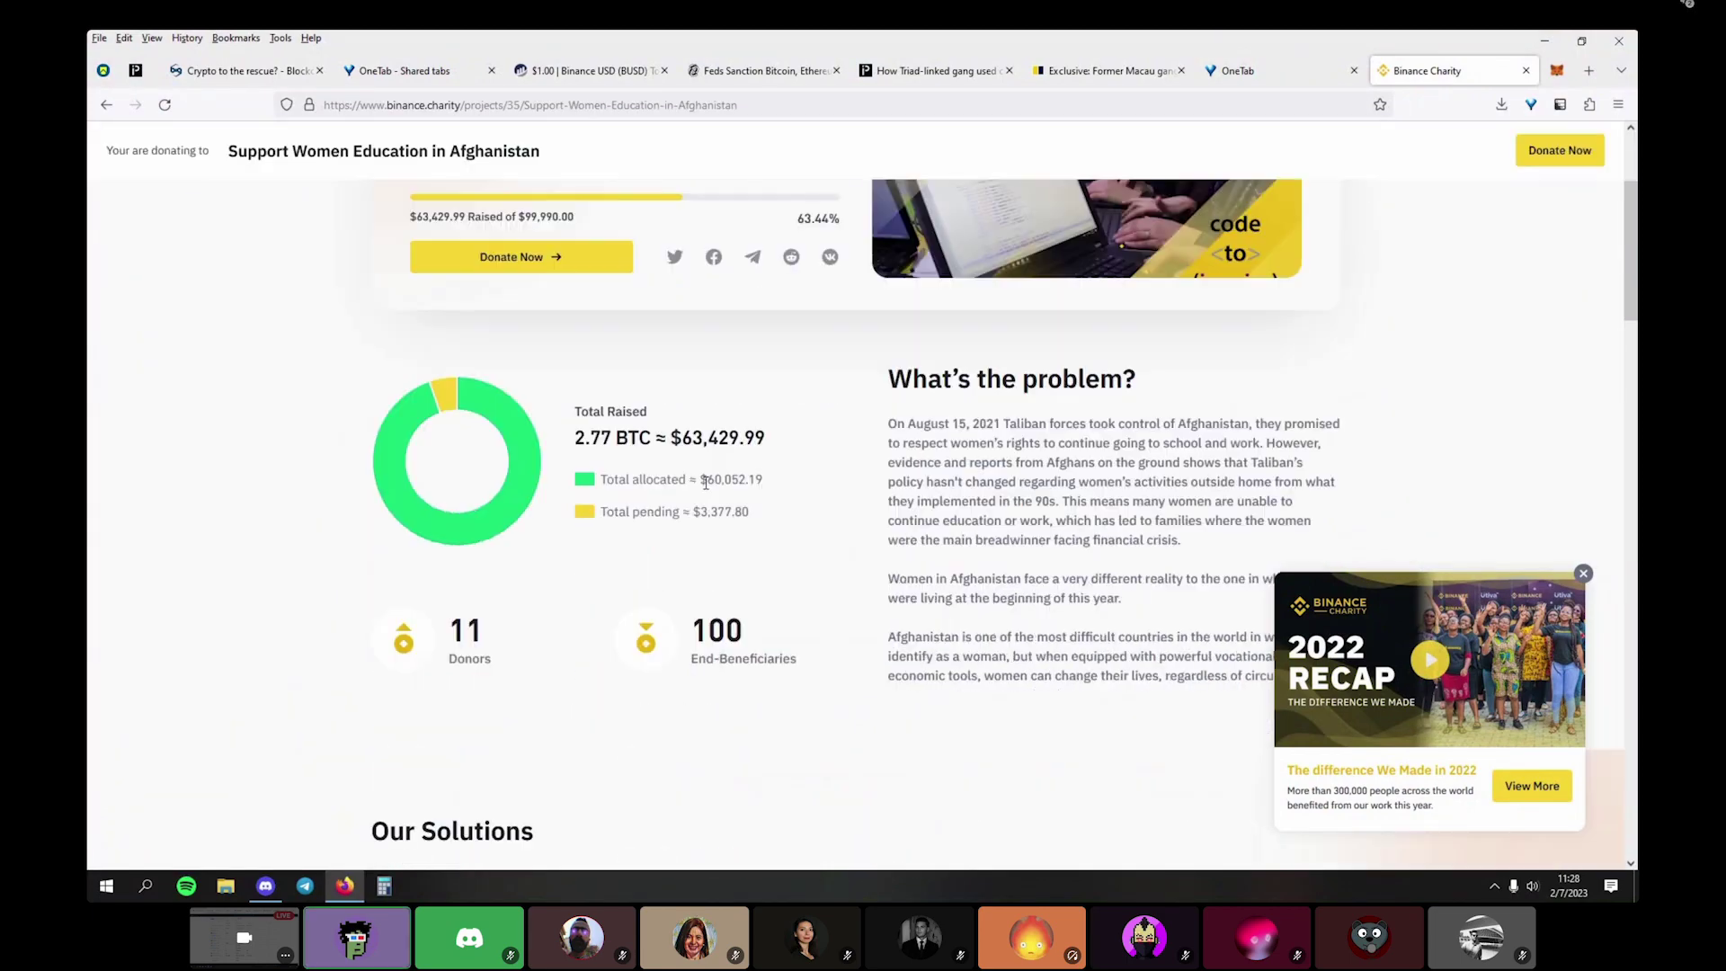
scroll(773, 550, "down", 15)
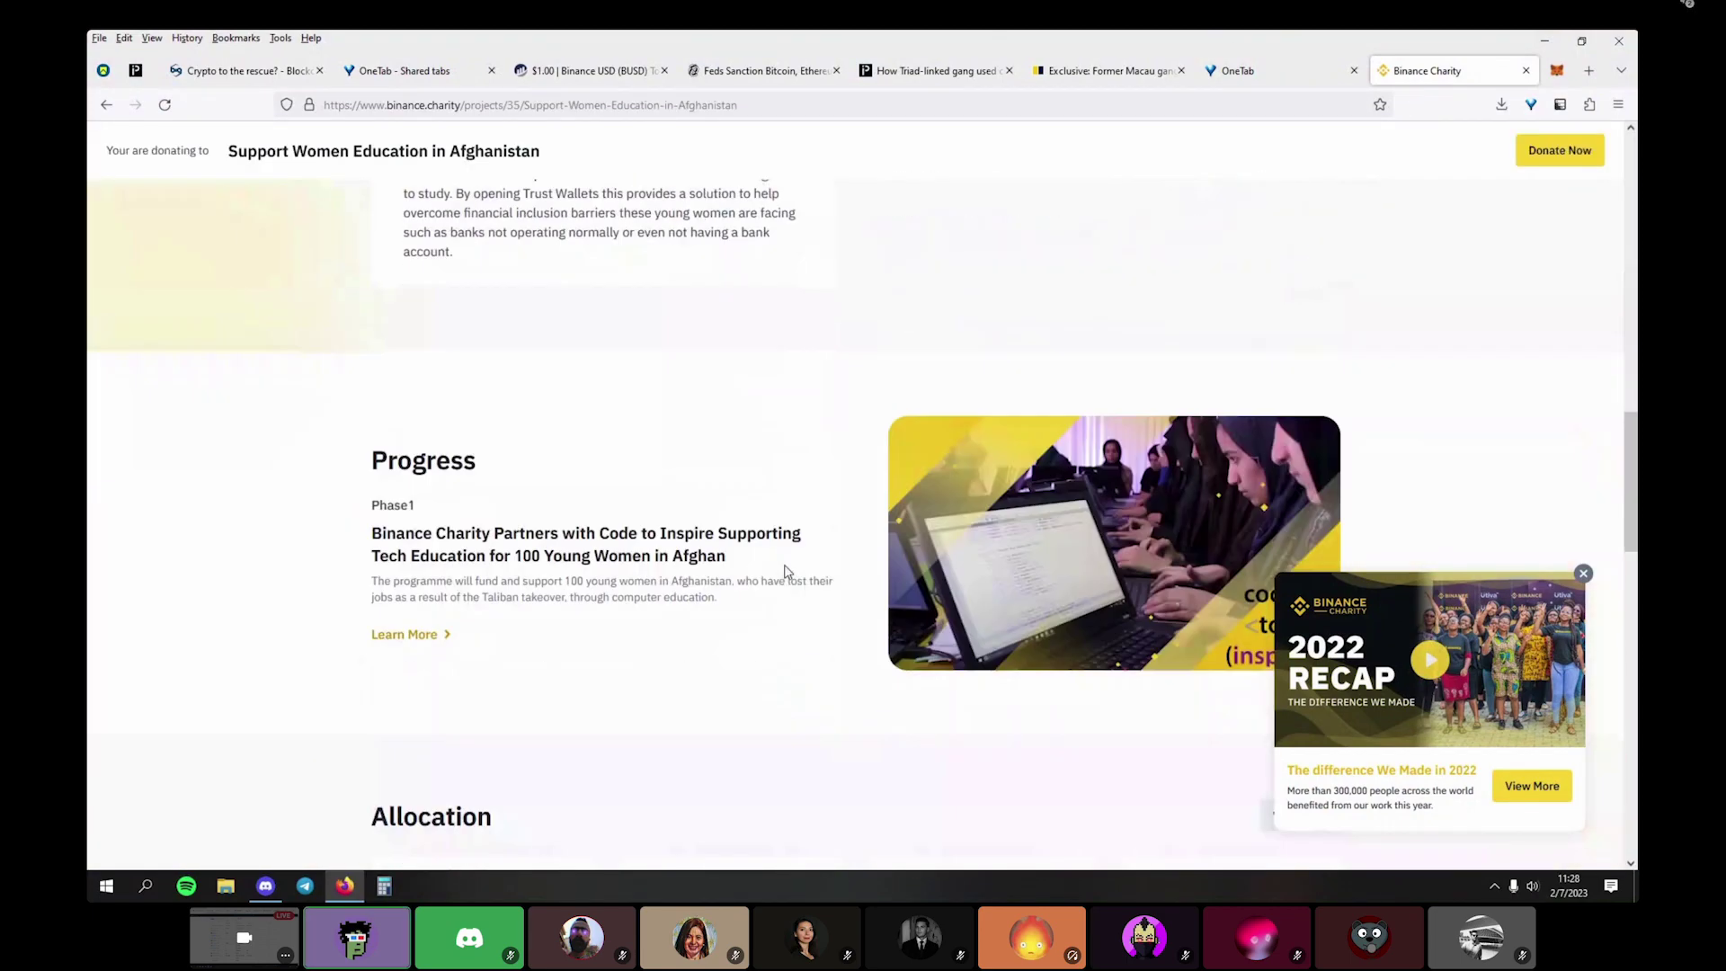
scroll(785, 570, "down", 3)
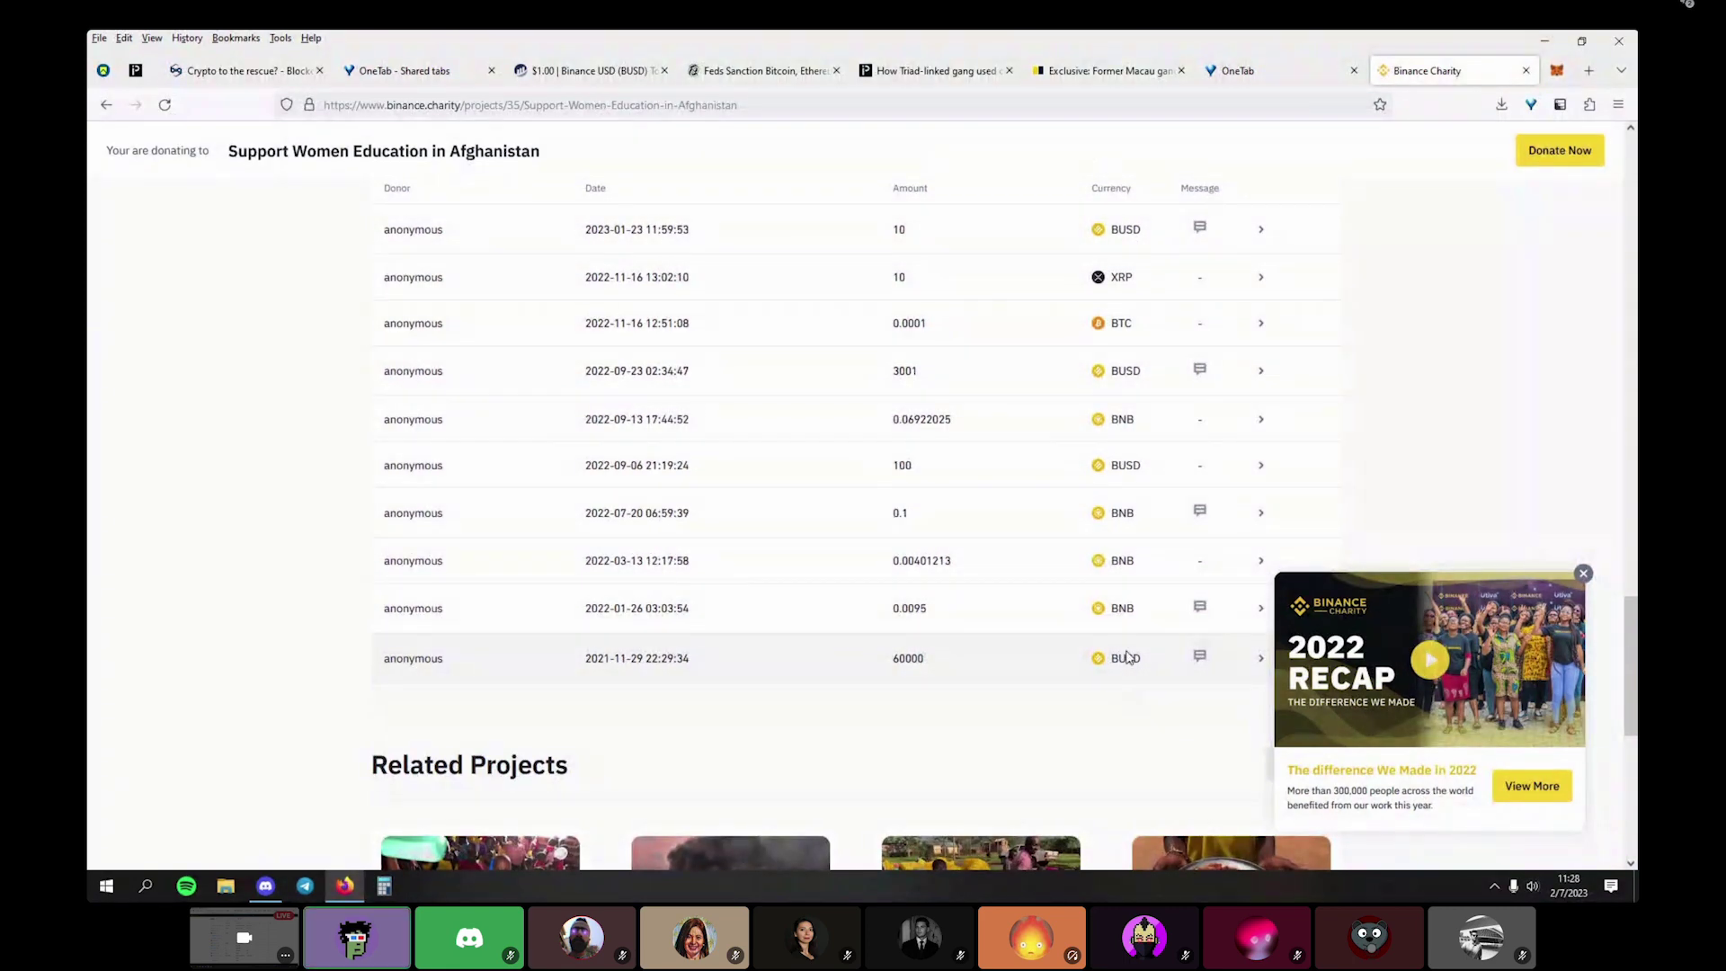
scroll(836, 652, "down", 3)
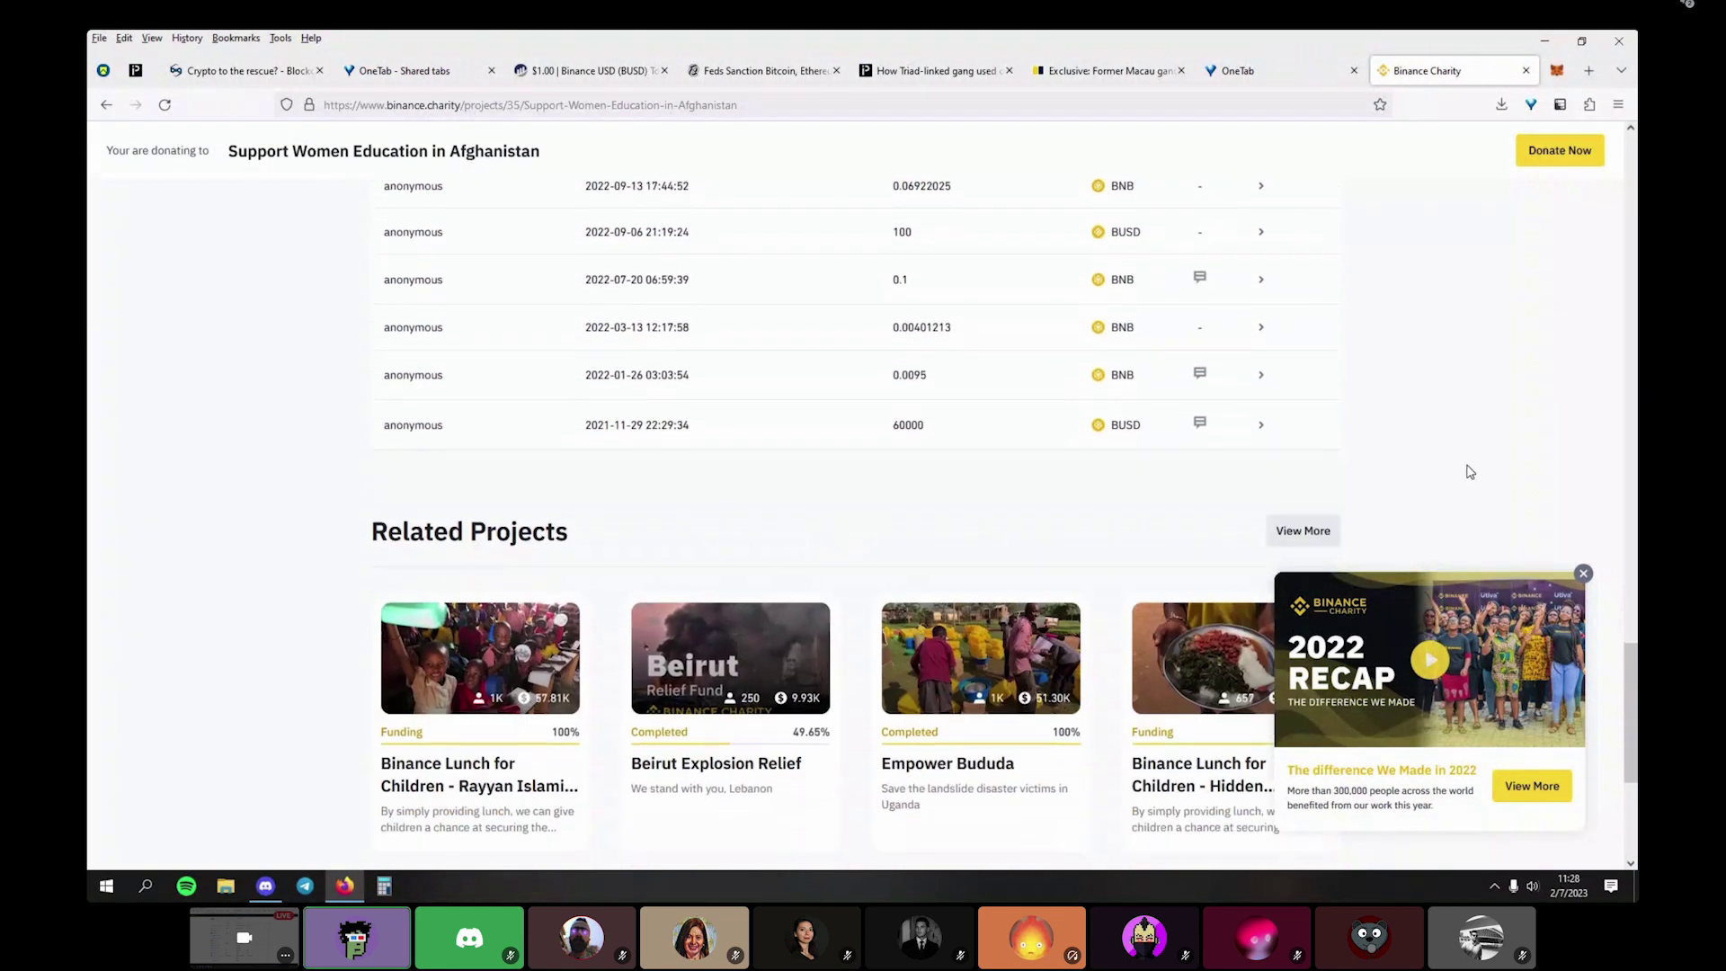
left_click(1253, 435)
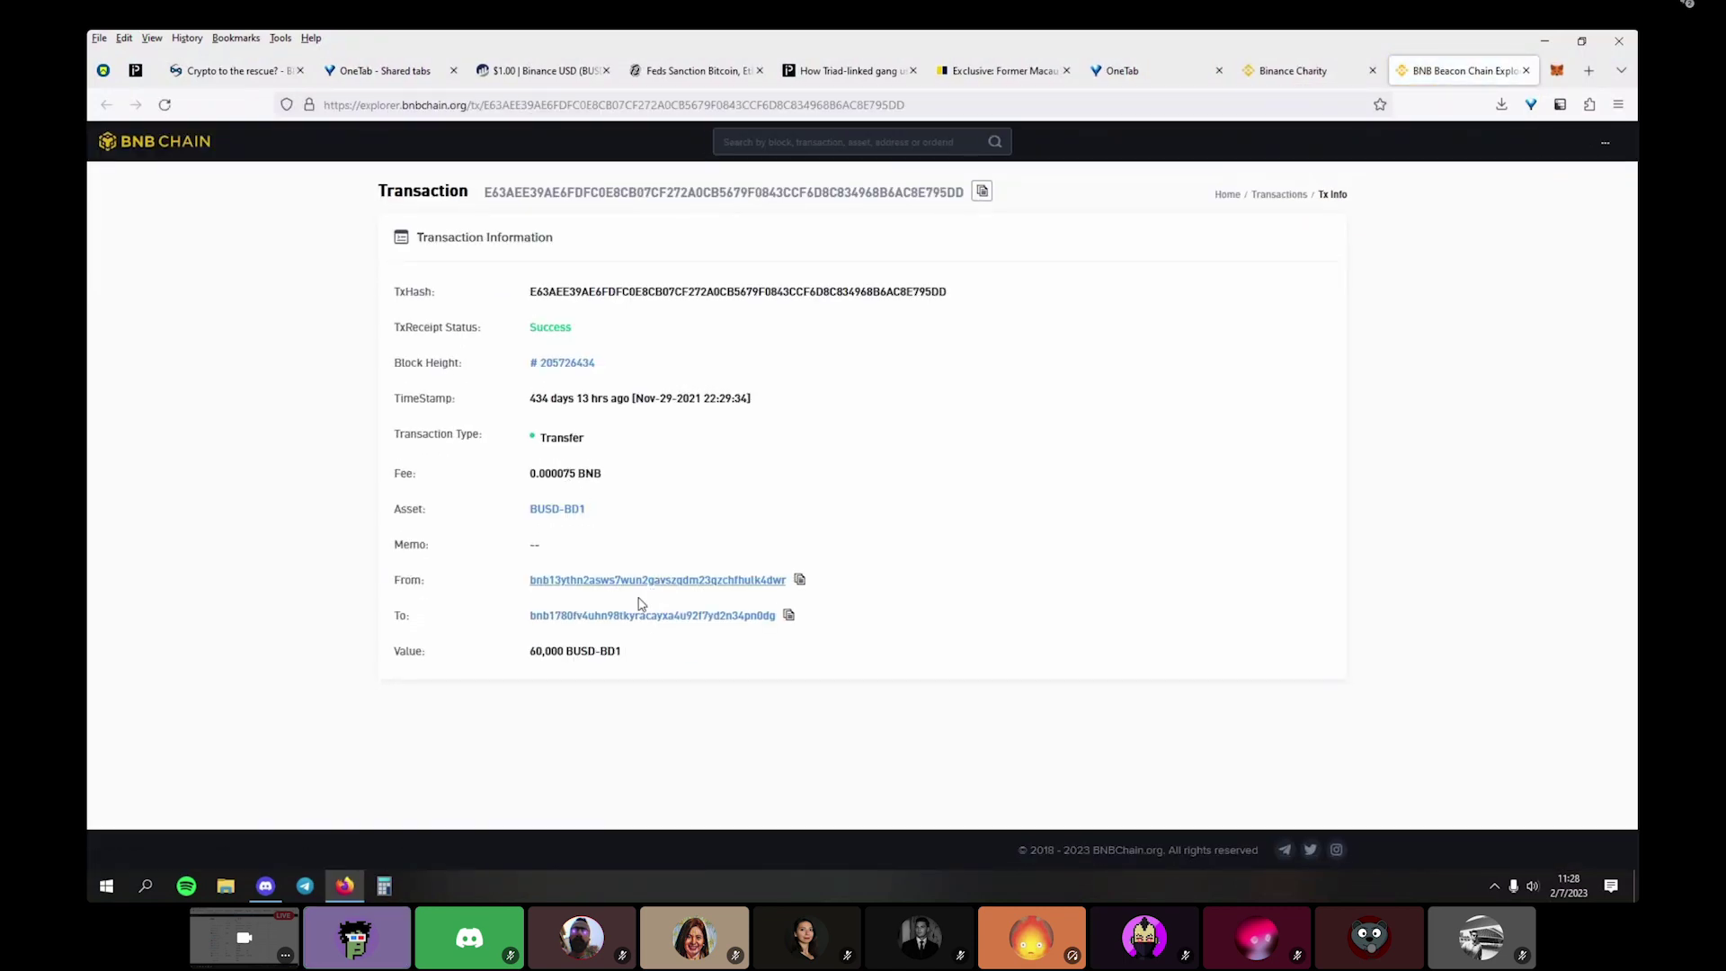
Open the receiving address of the 60,000 BUSD transfer and examine its list of transactions
left_click(432, 104)
left_click(1105, 620)
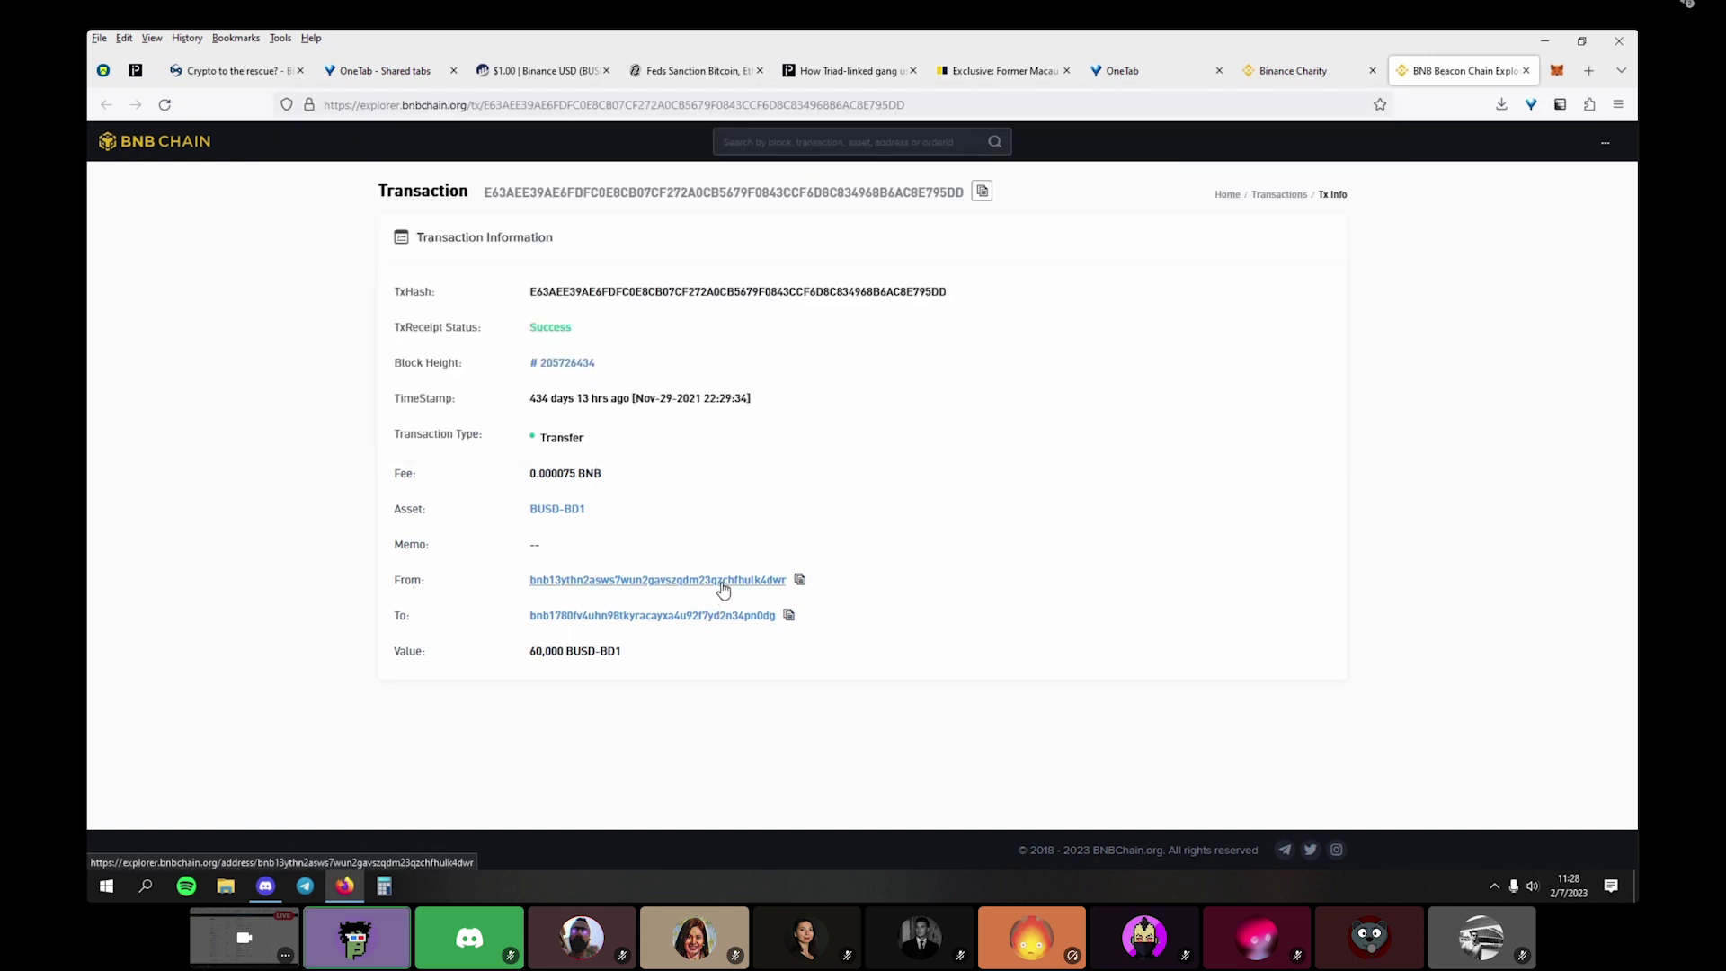
left_click(726, 616)
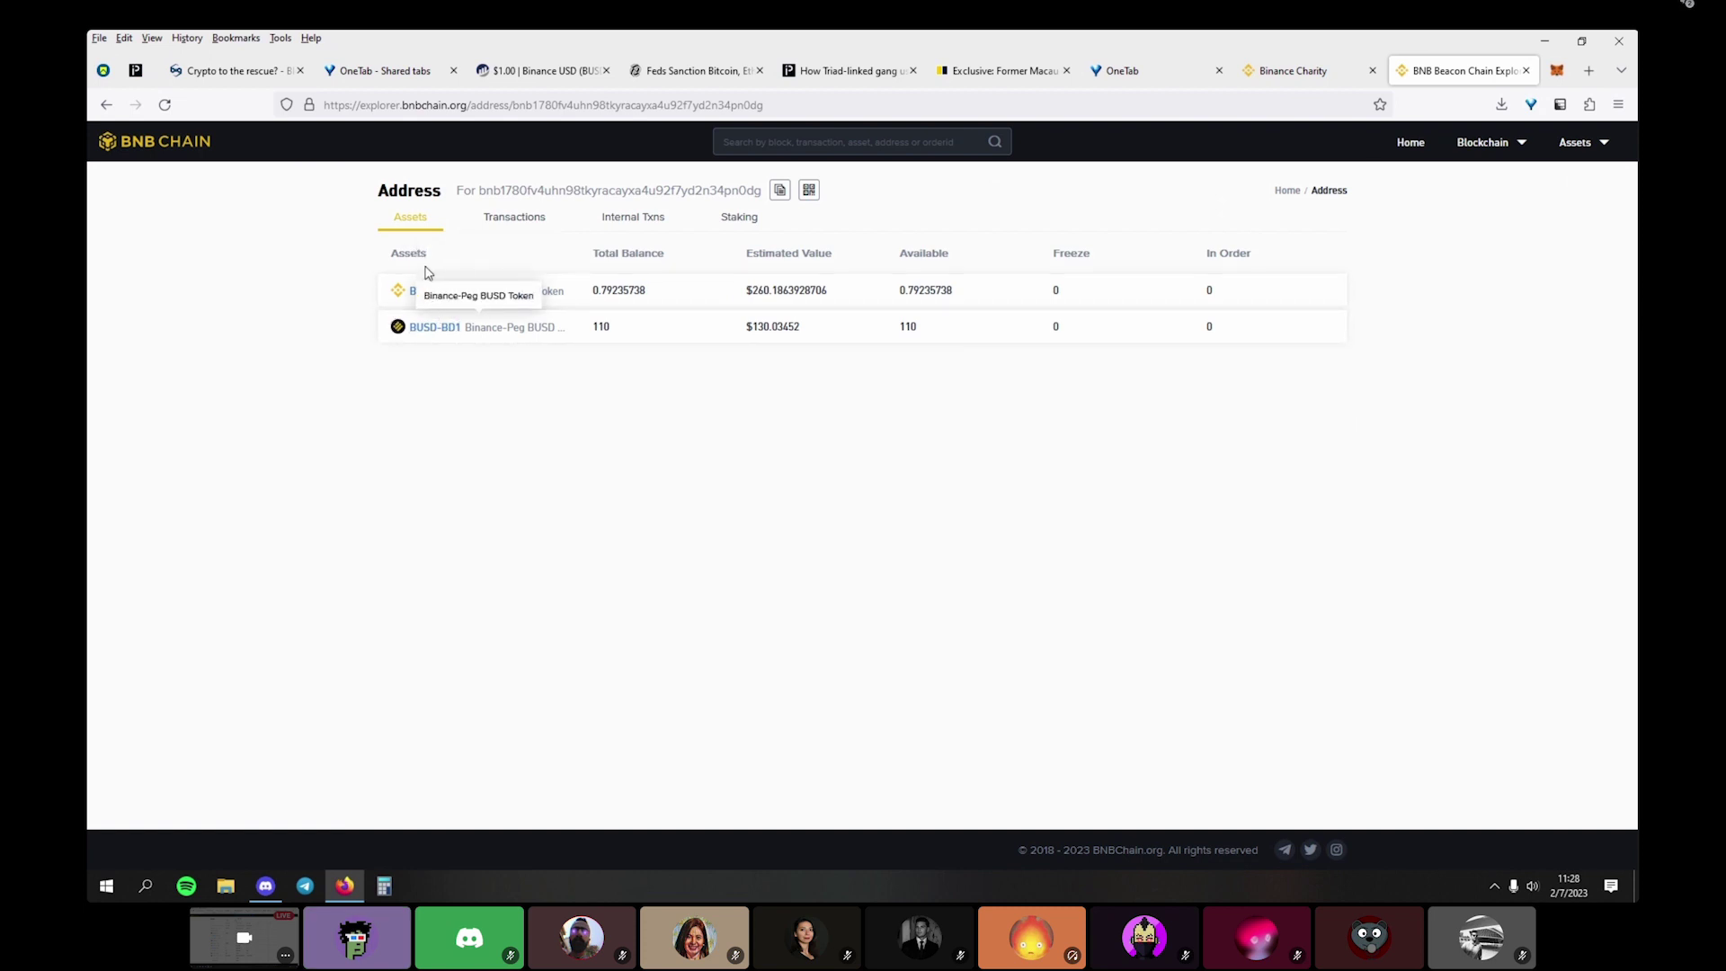
left_click(520, 221)
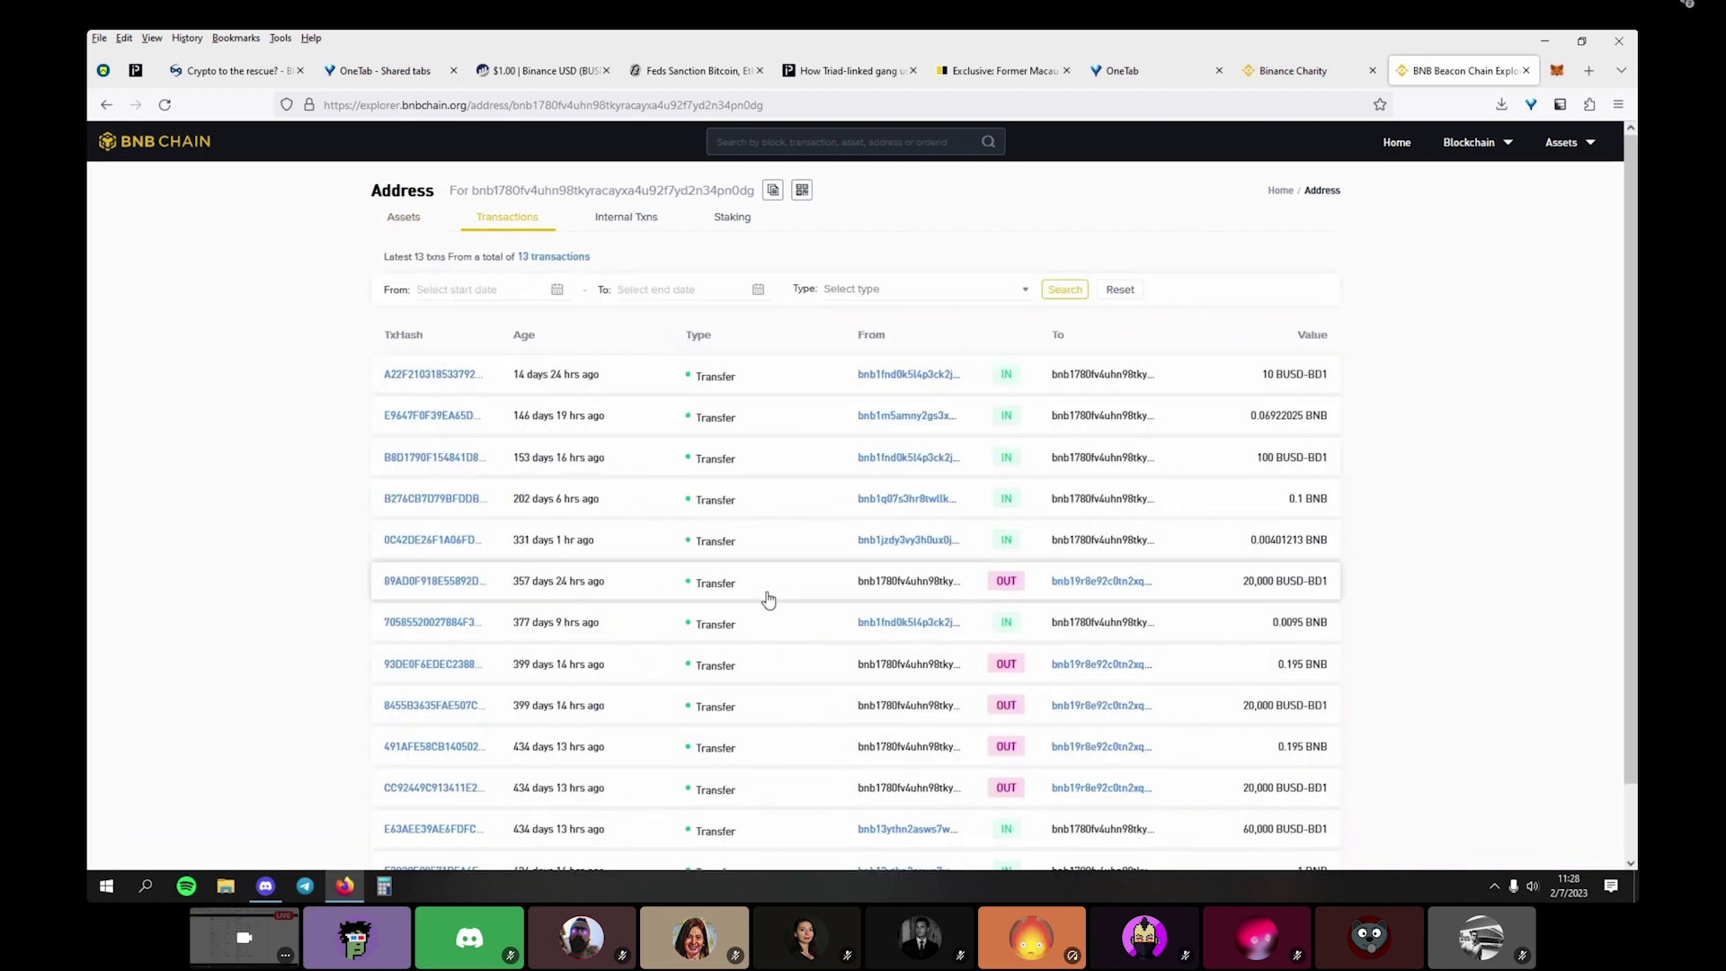
scroll(766, 597, "down", 2)
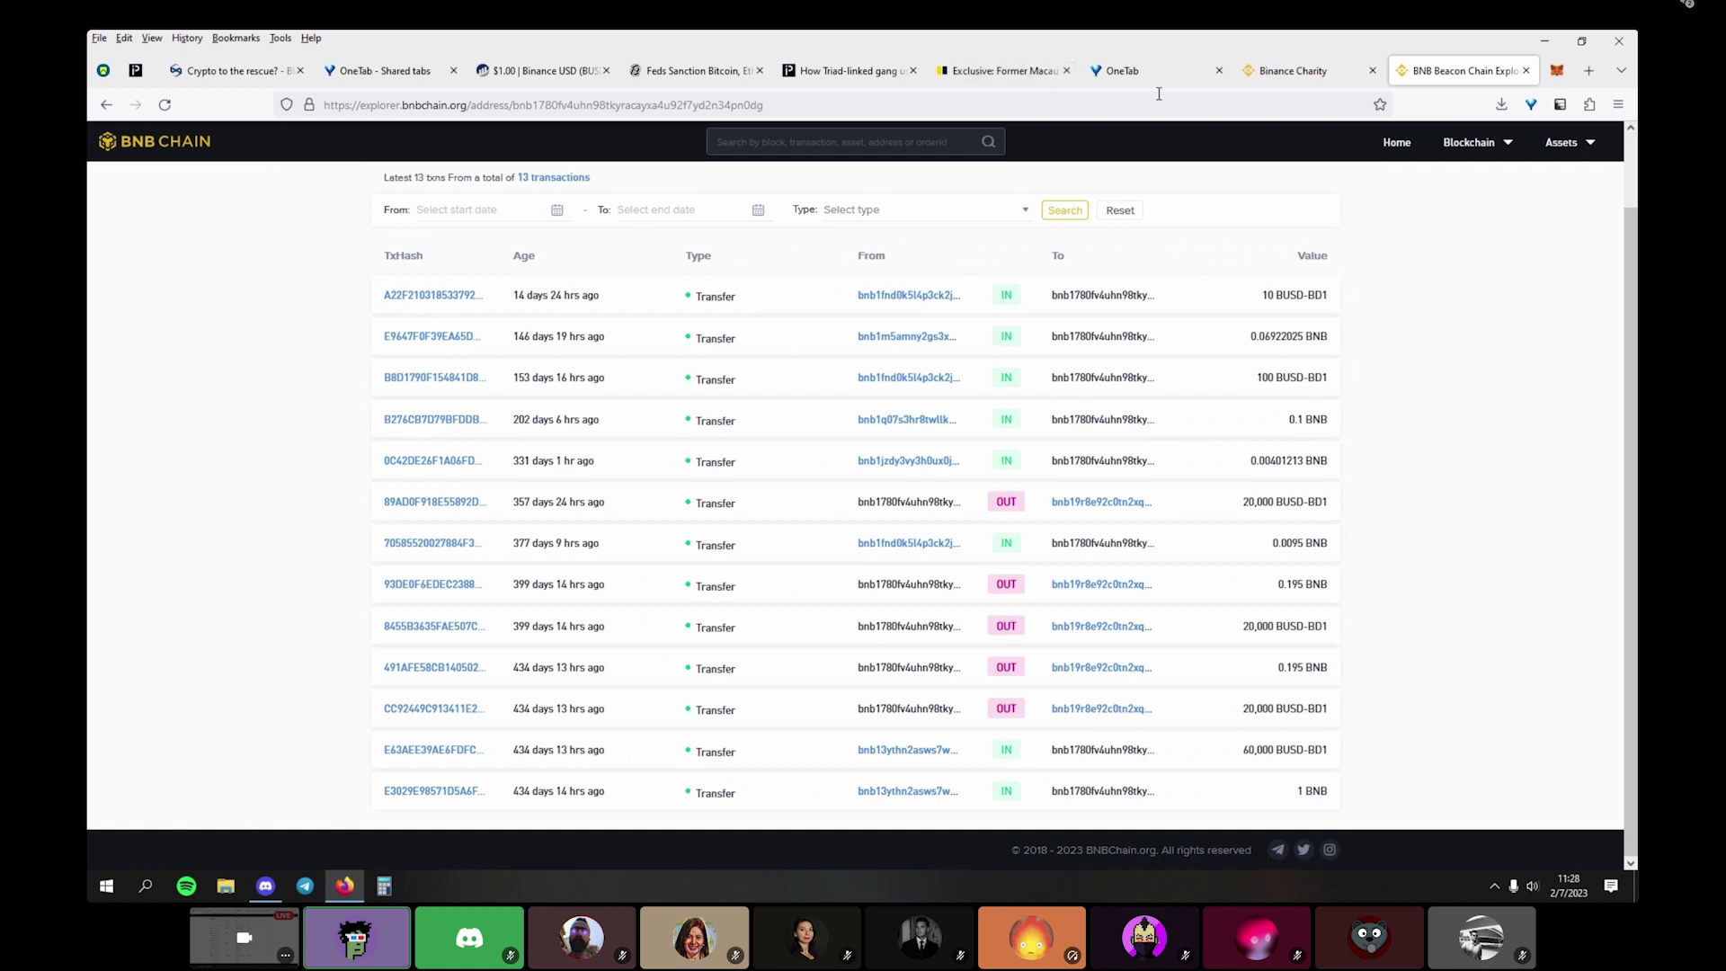
Recheck the Afghanistan project's donor list and return to the Etherscan page to examine the older BUSD transfers
left_click(1257, 79)
scroll(974, 458, "up", 5)
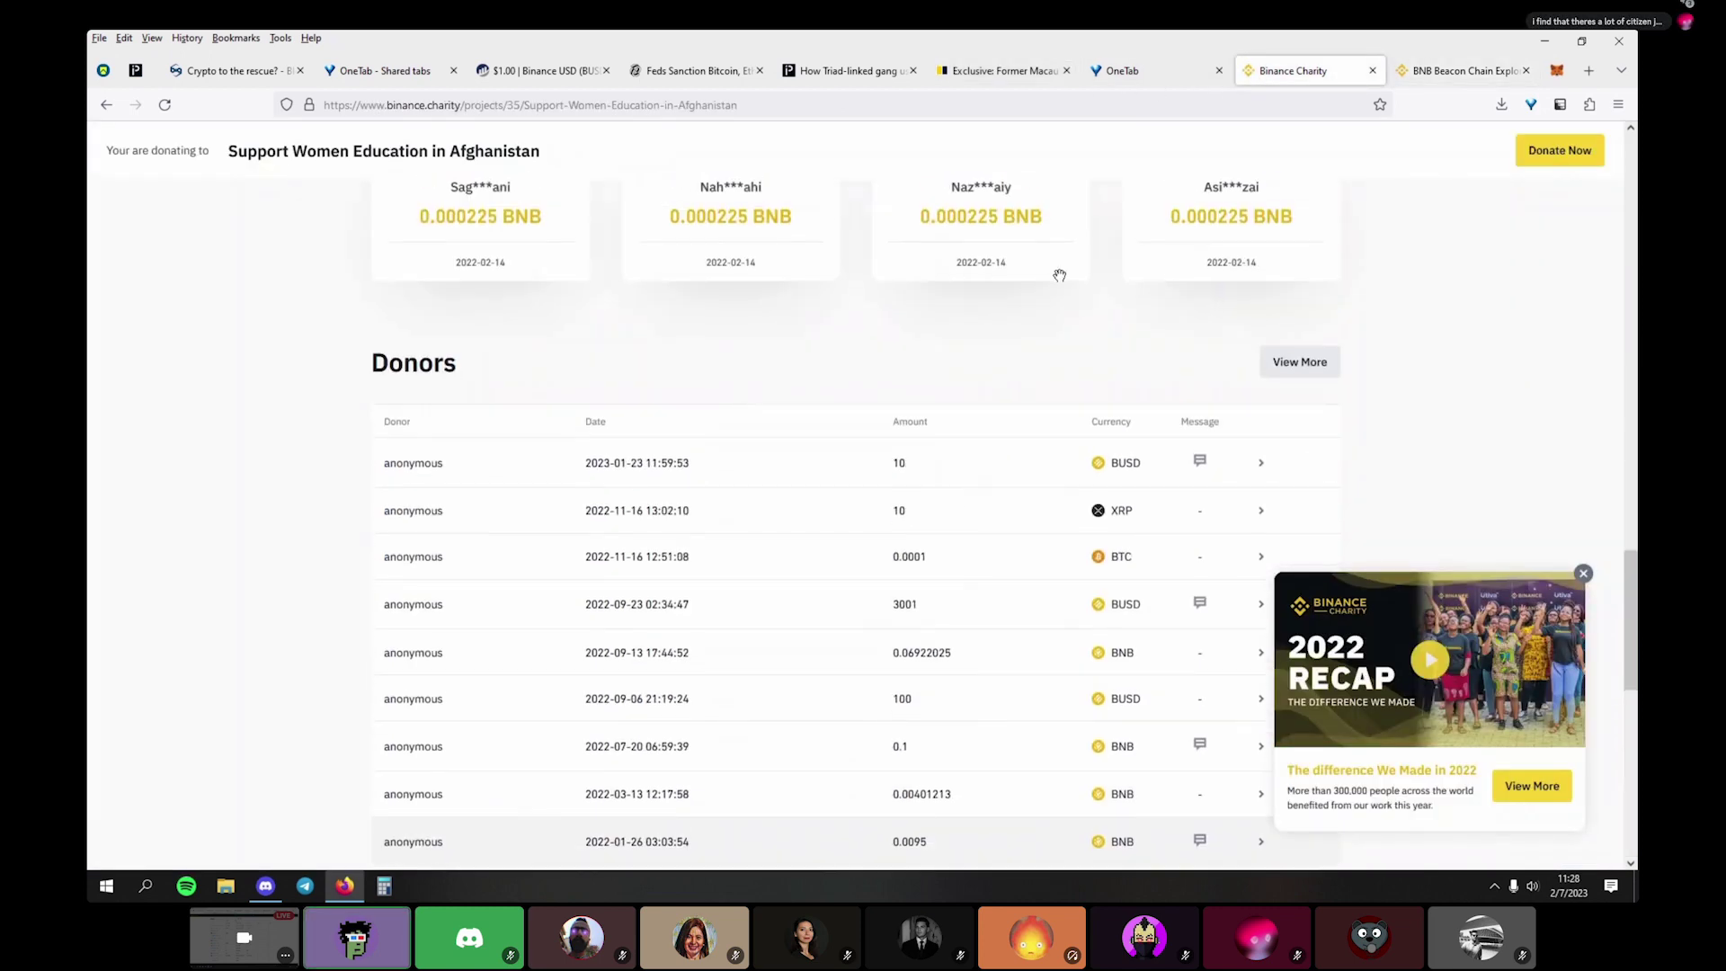
left_click(1120, 85)
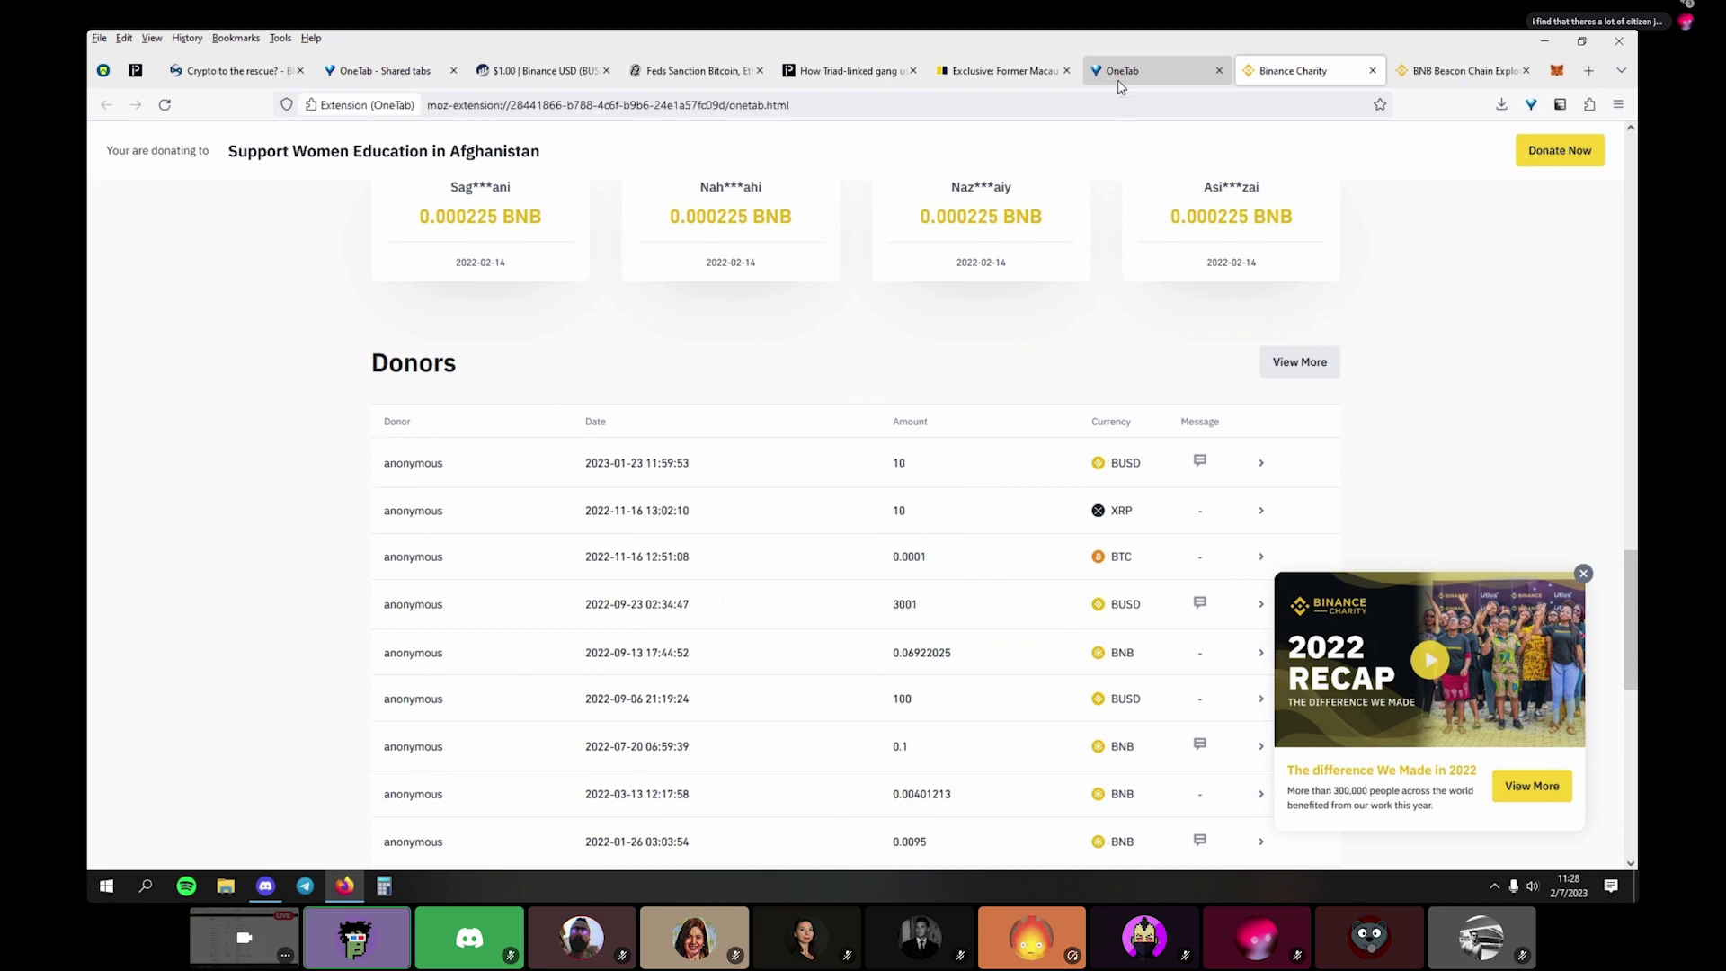
left_click(980, 84)
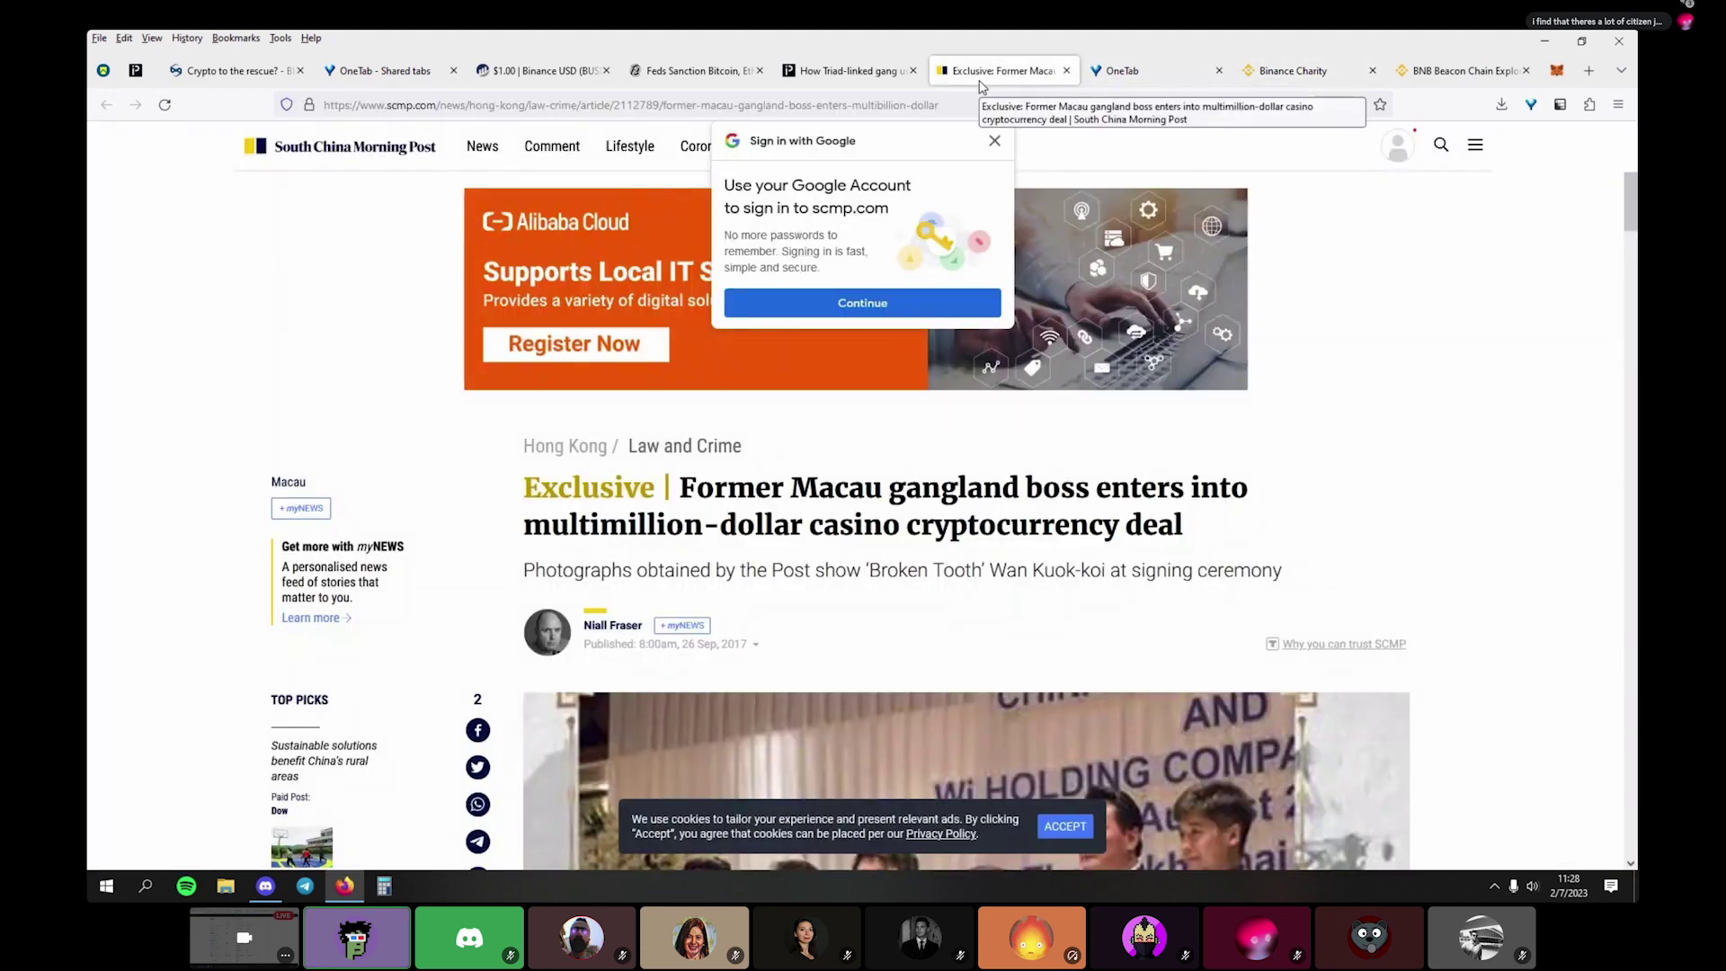
left_click(526, 85)
scroll(1079, 539, "down", 5)
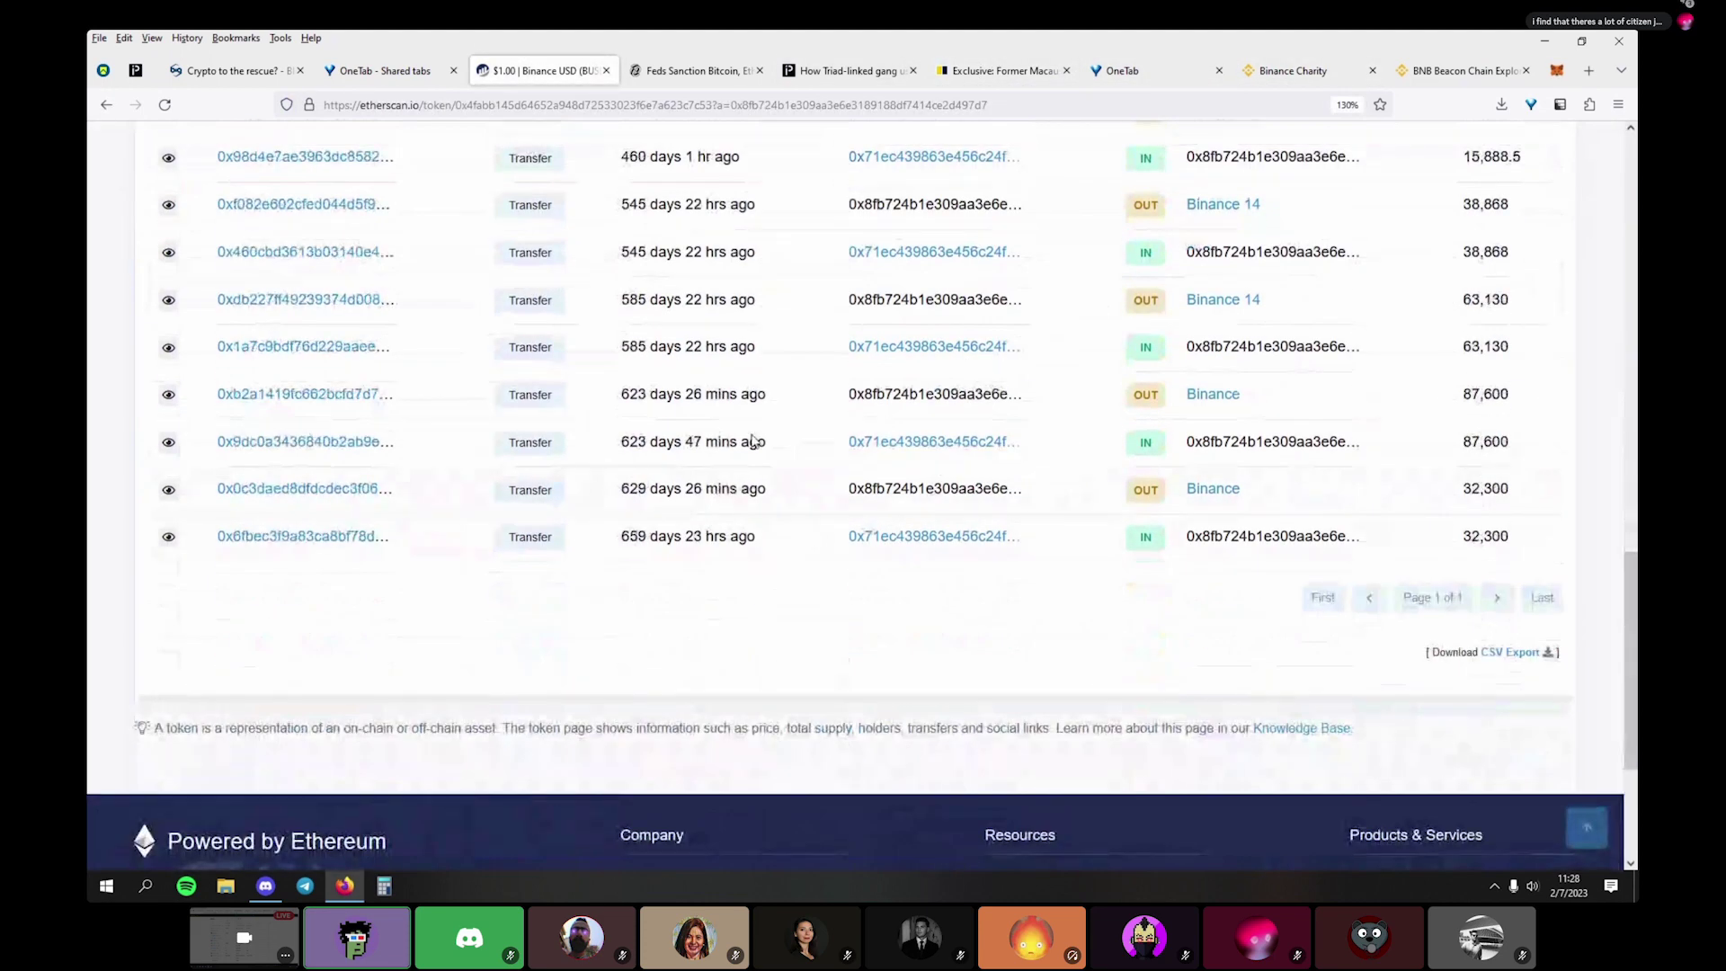
Examine the wallet's BUSD transfer history, comparing incoming amounts with the matching outgoing transfers to Binance wallets
scroll(1374, 649, "up", 10)
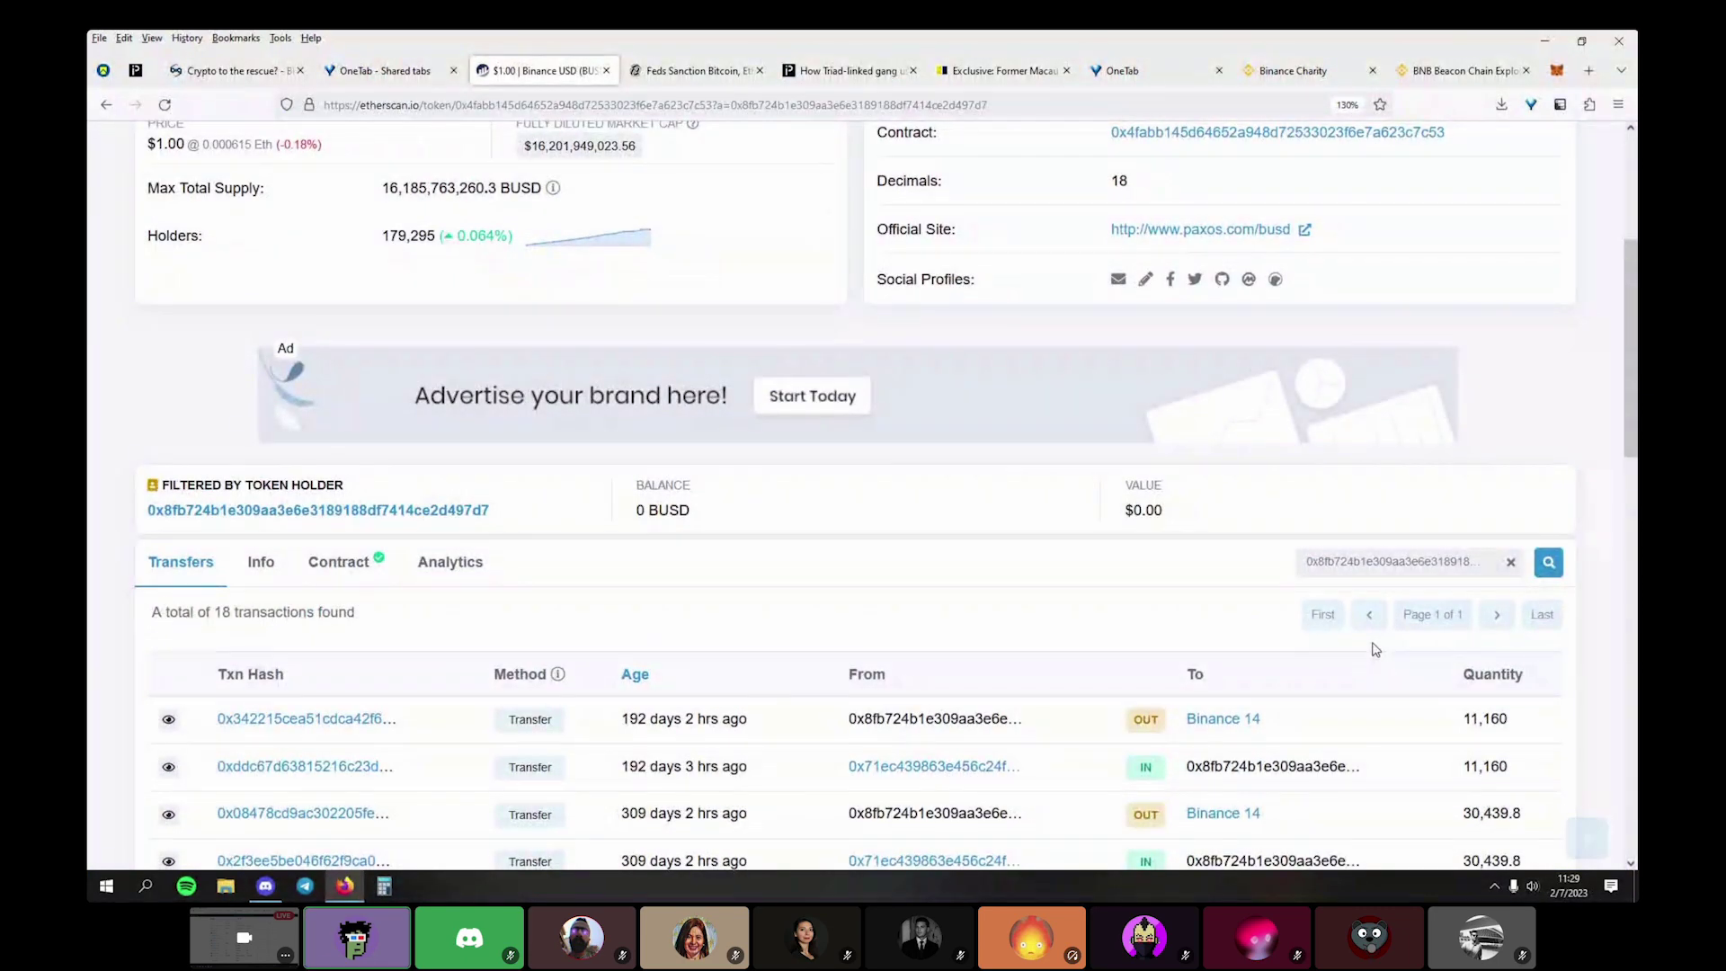
scroll(1393, 612, "down", 6)
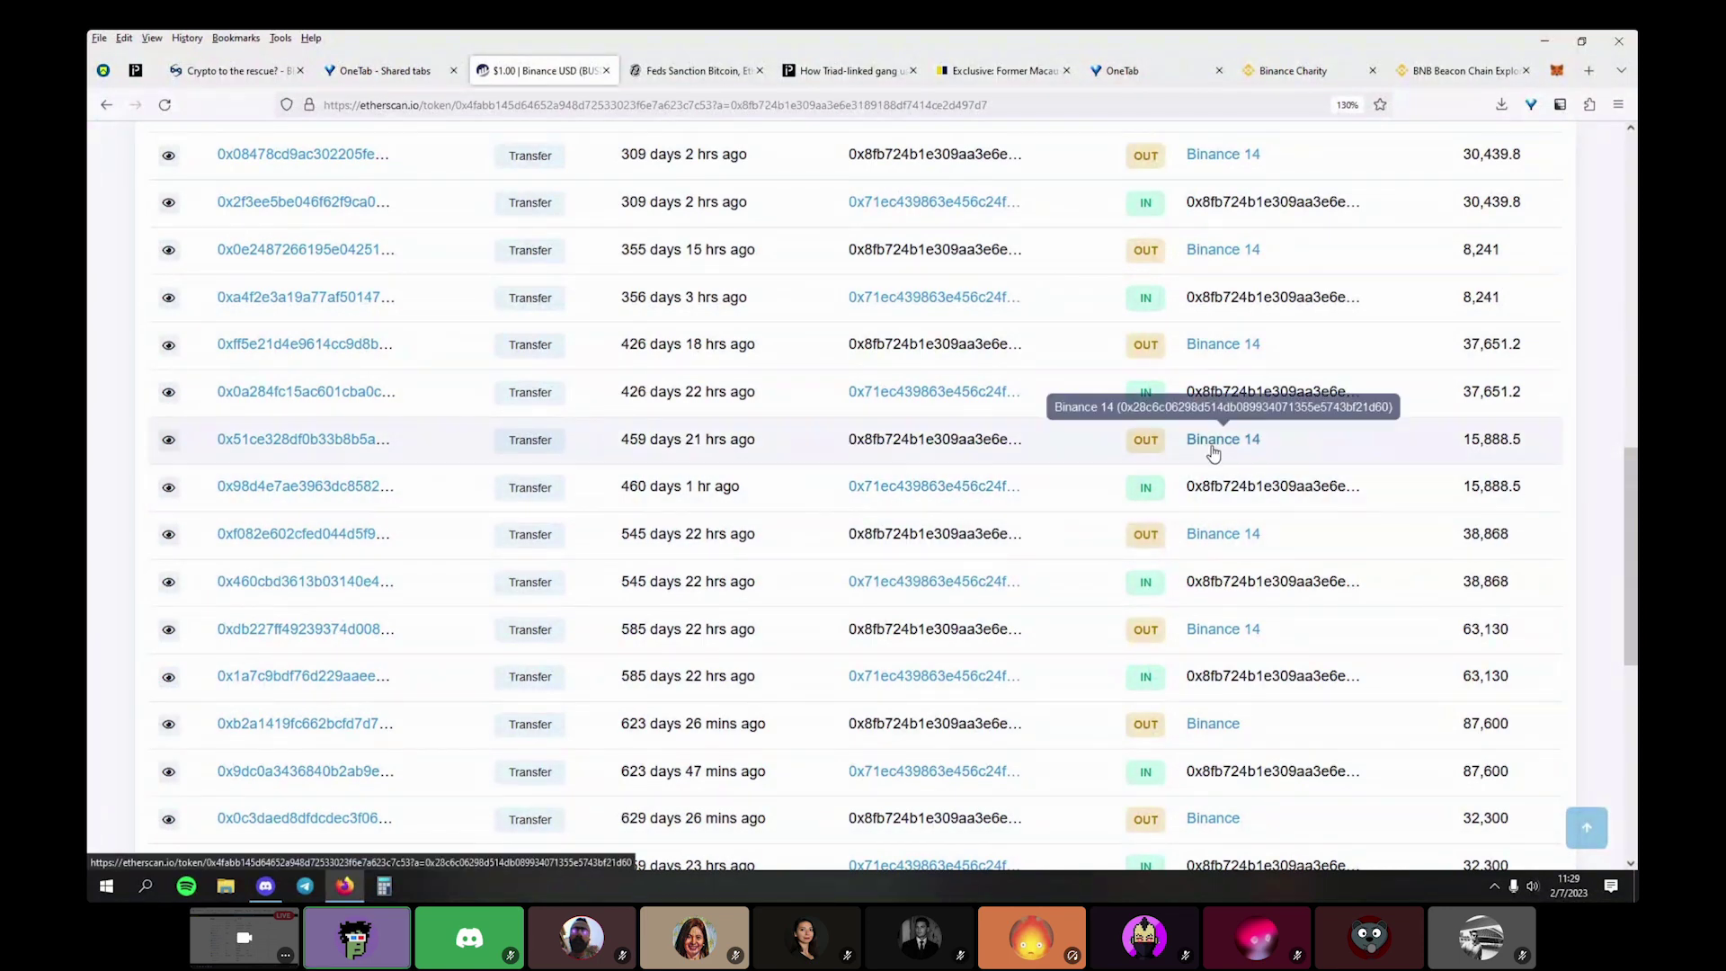
scroll(1213, 452, "up", 6)
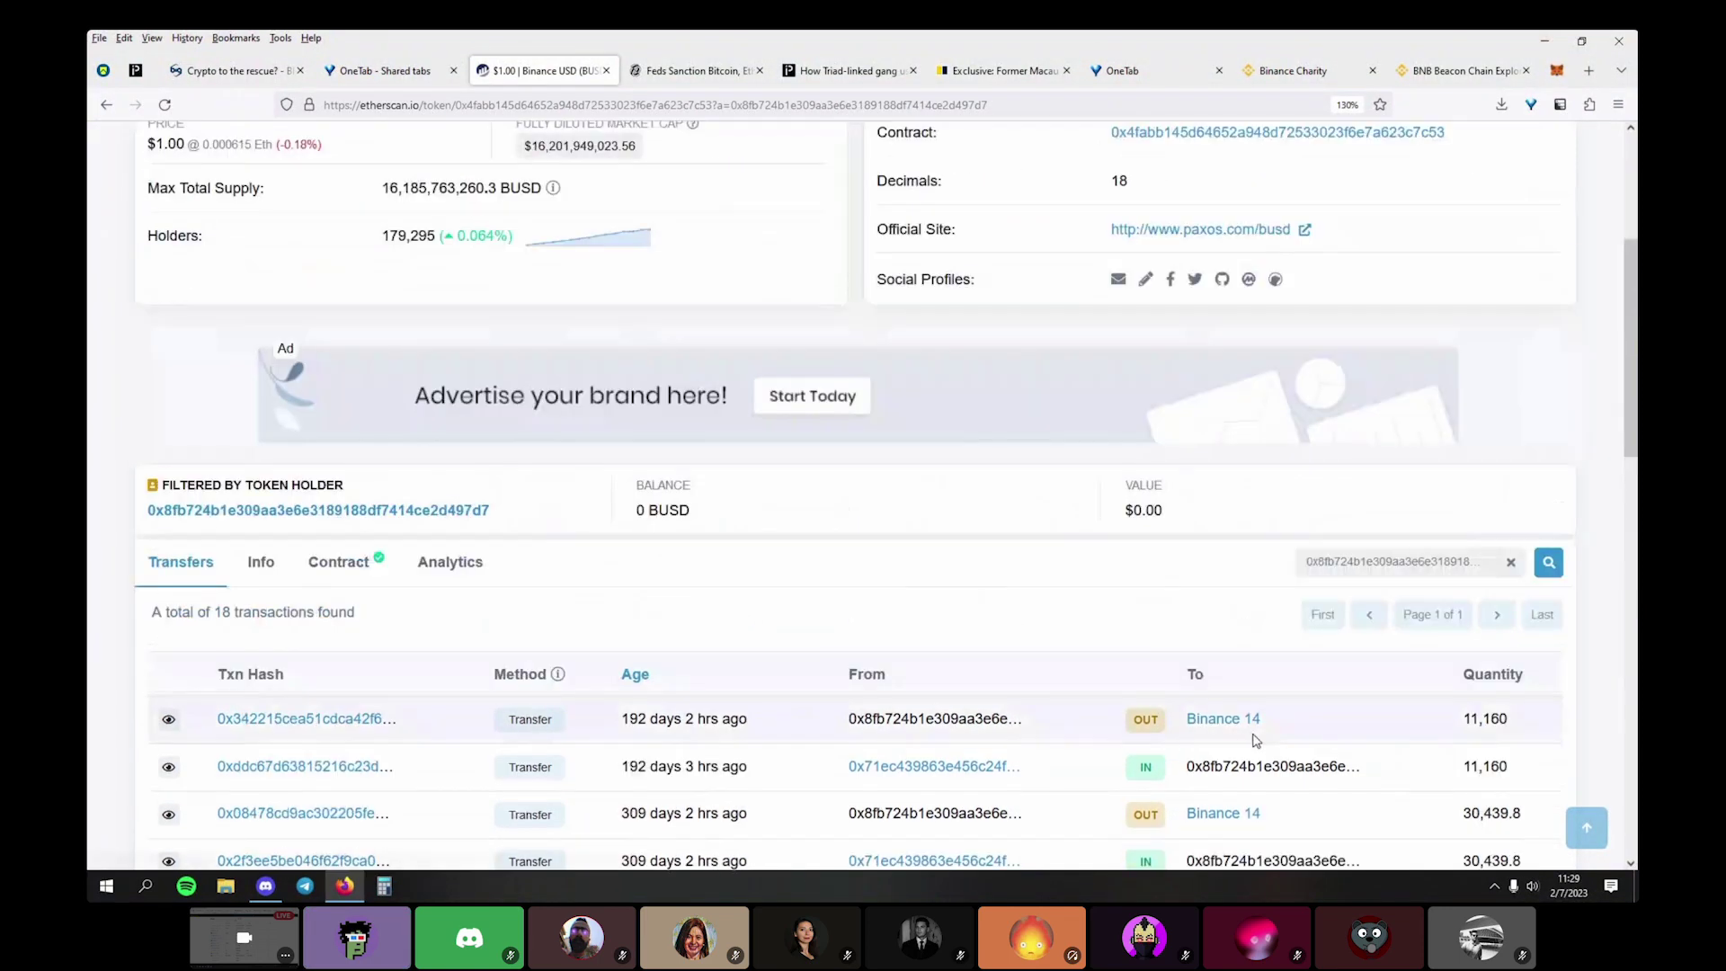
scroll(1207, 388, "down", 3)
scroll(1028, 548, "down", 6)
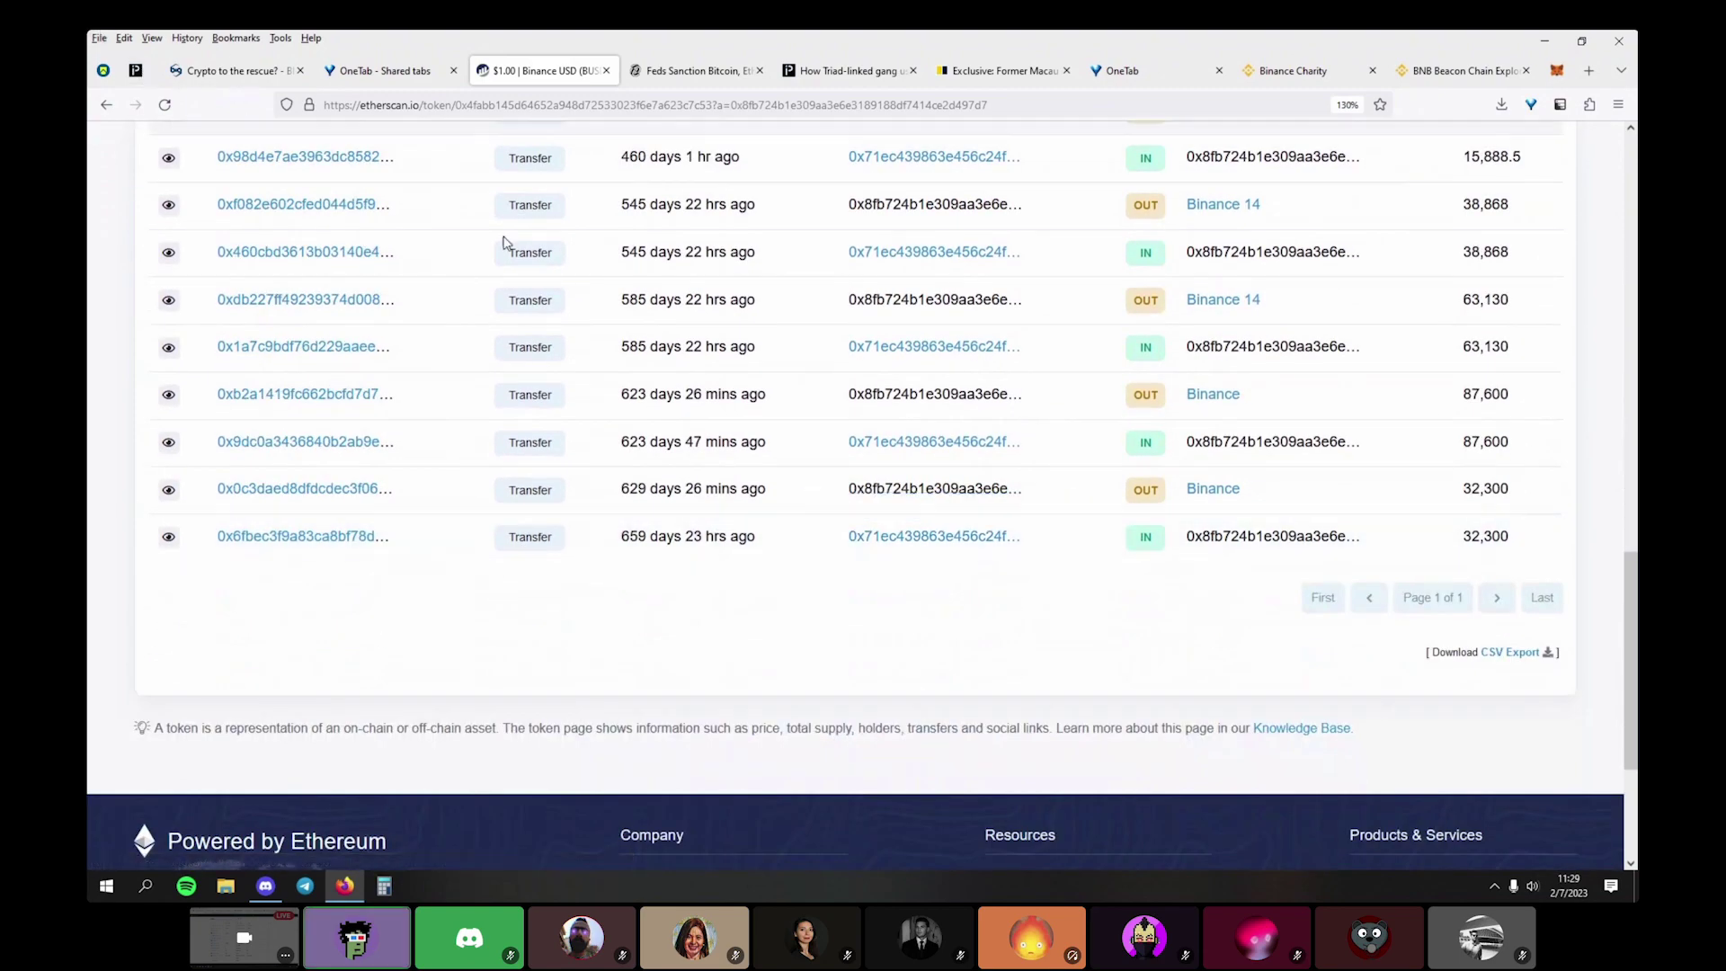
scroll(552, 310, "up", 7)
scroll(680, 481, "up", 3)
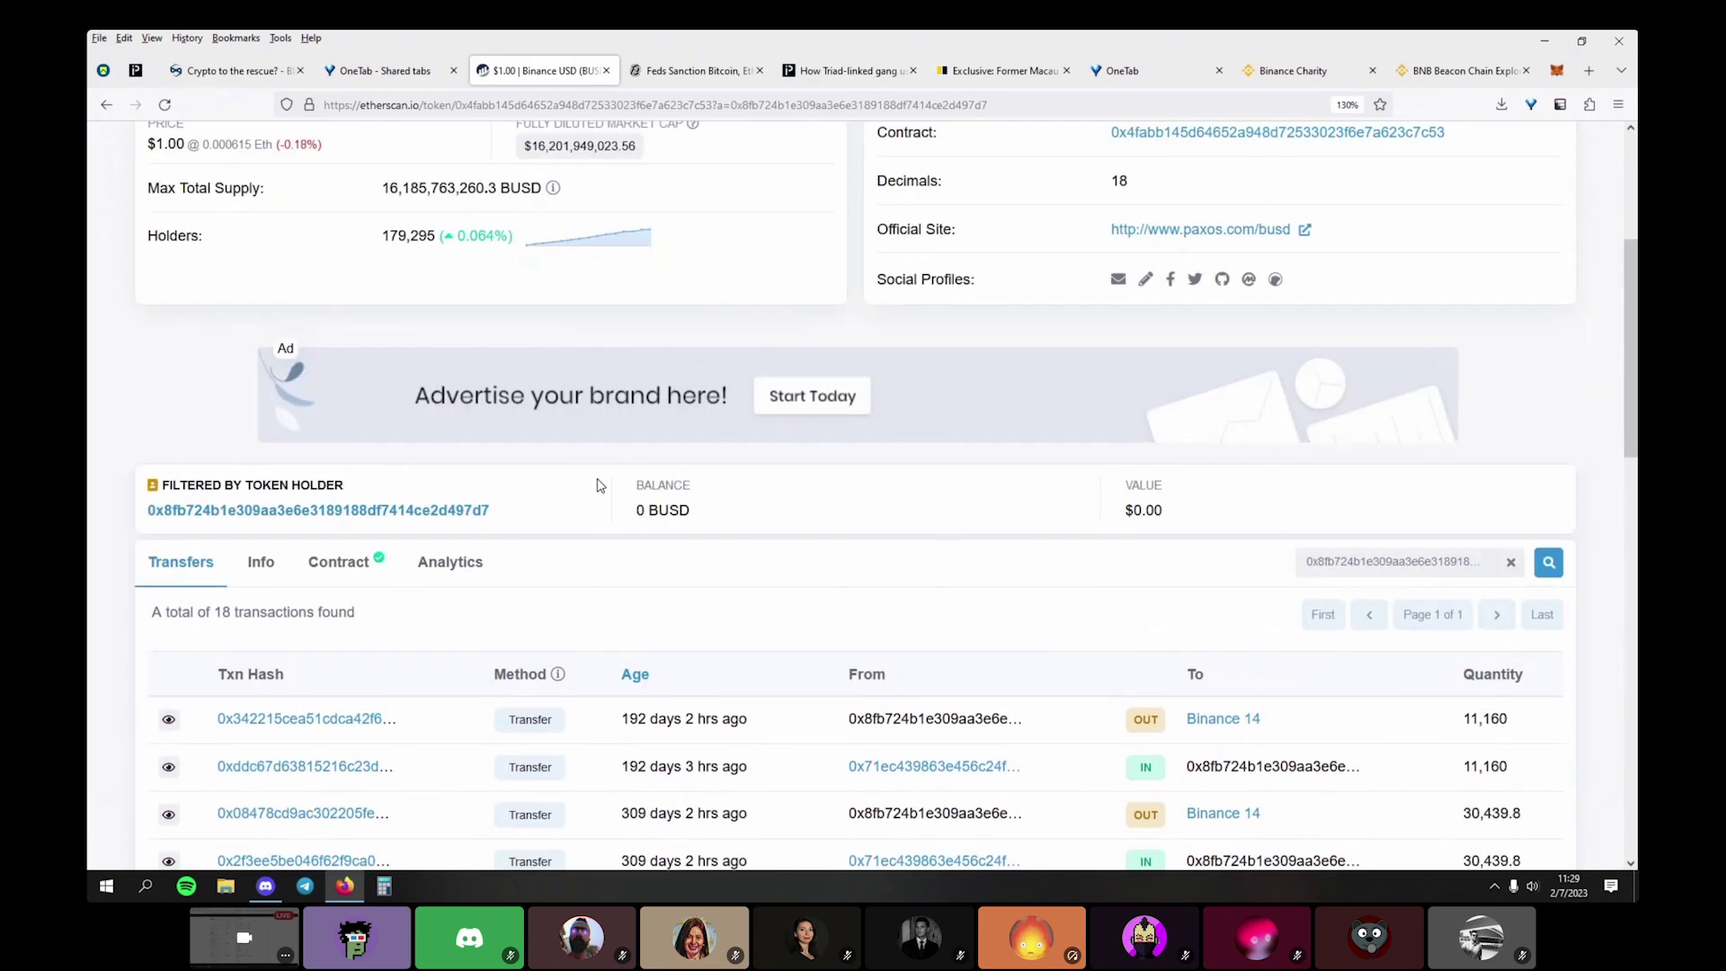
Open the sender address 0x71ec439863e456c24f… from the transfer list and examine its BUSD transfers from oldest to newest
left_click(927, 766)
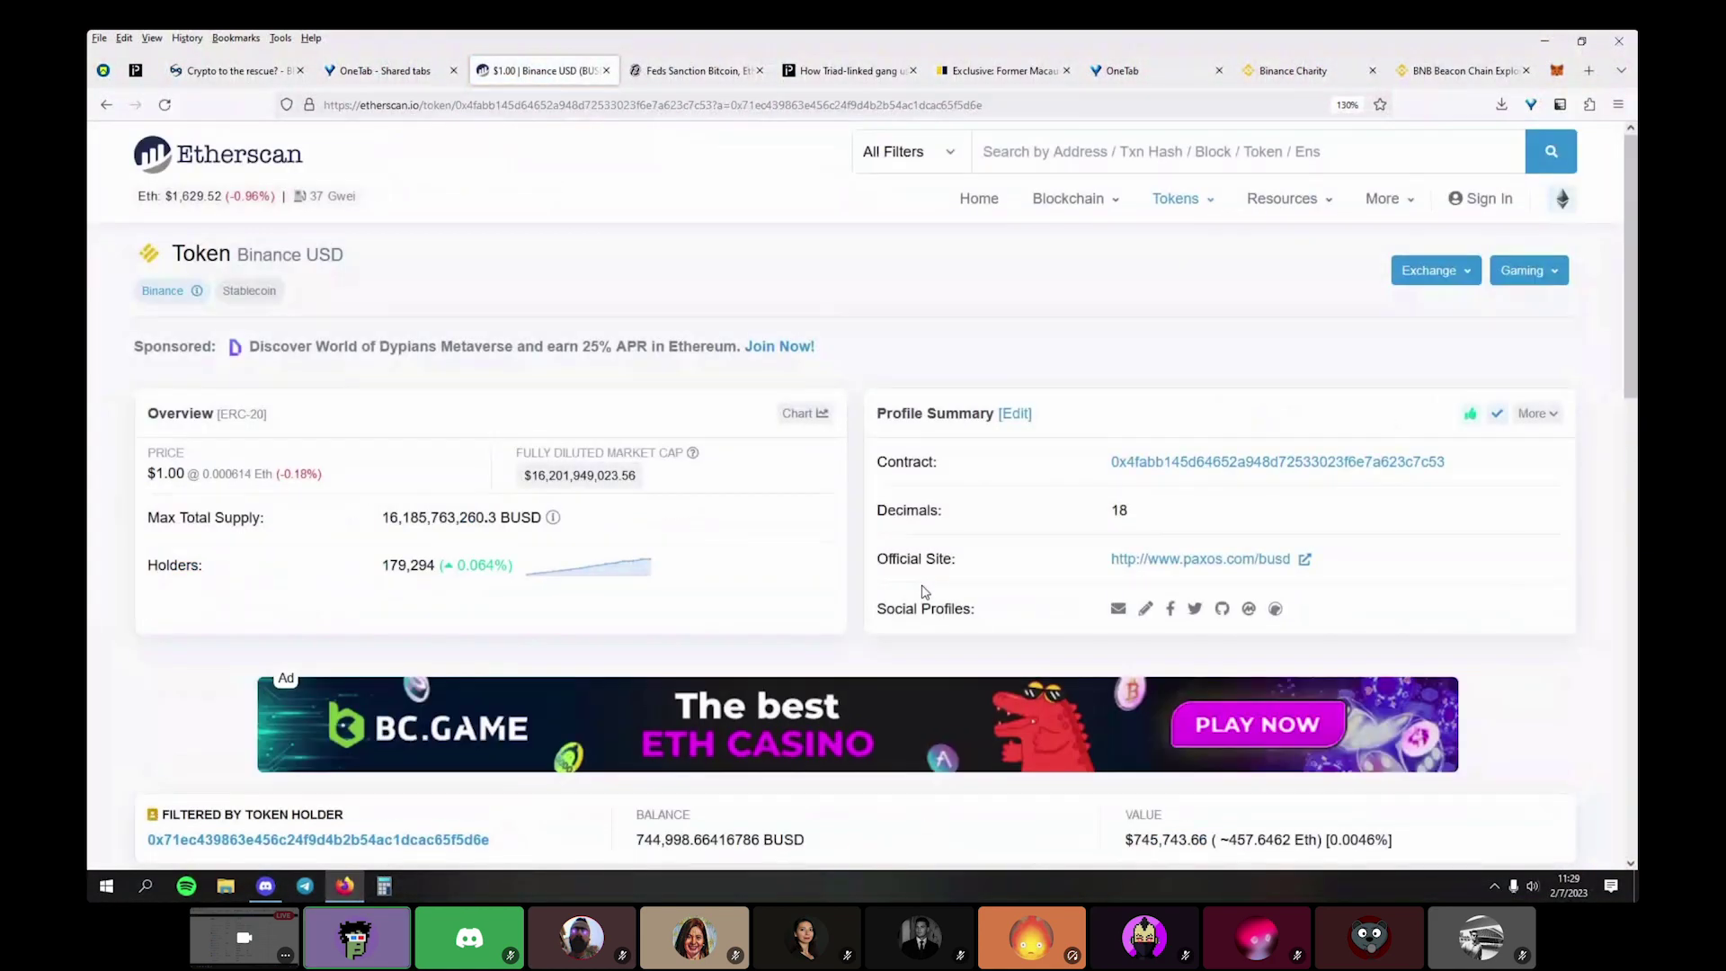
scroll(926, 589, "down", 15)
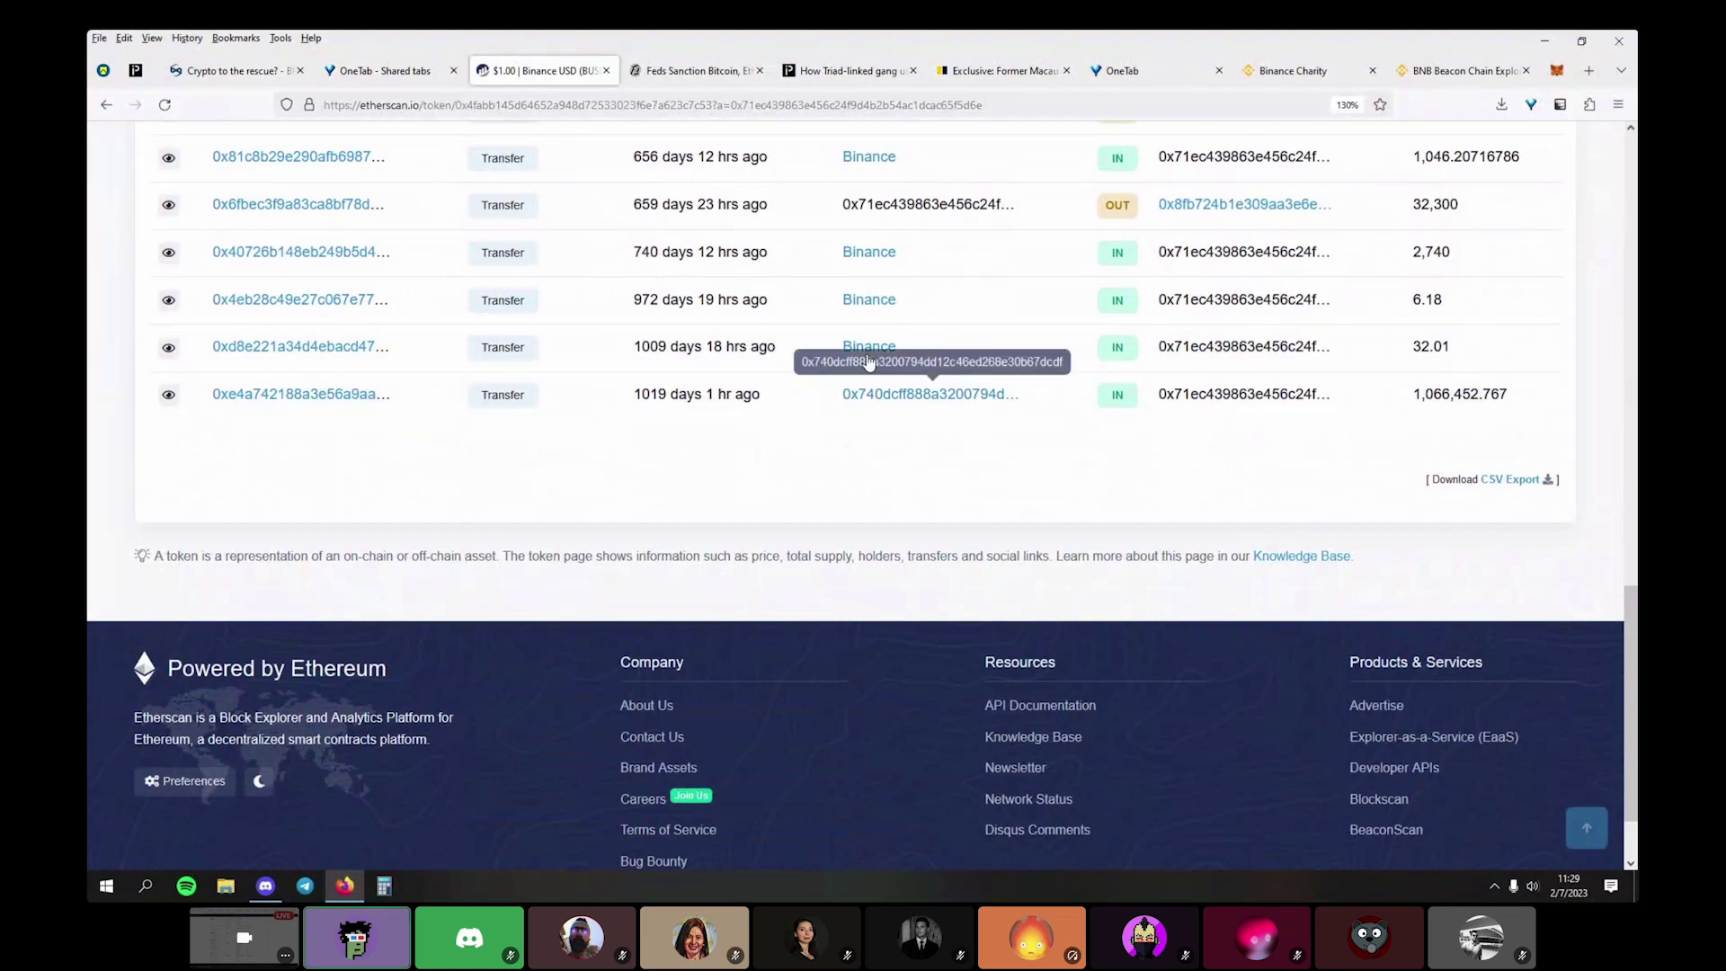
scroll(1258, 449, "up", 10)
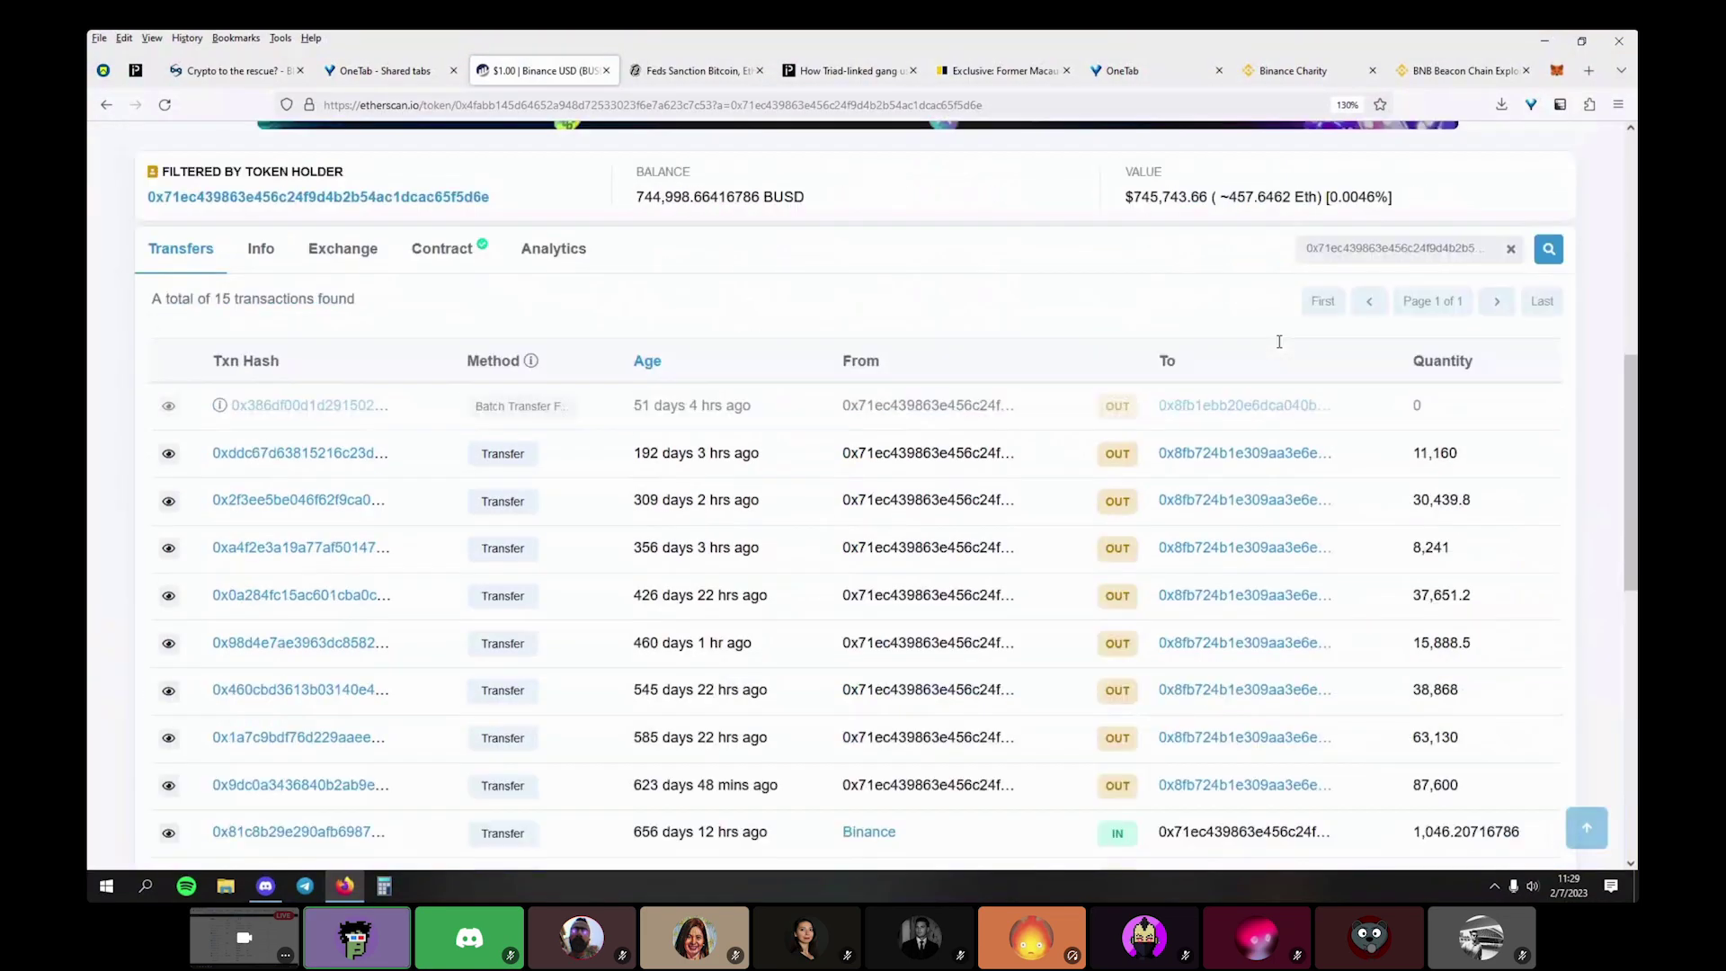
scroll(1204, 683, "down", 3)
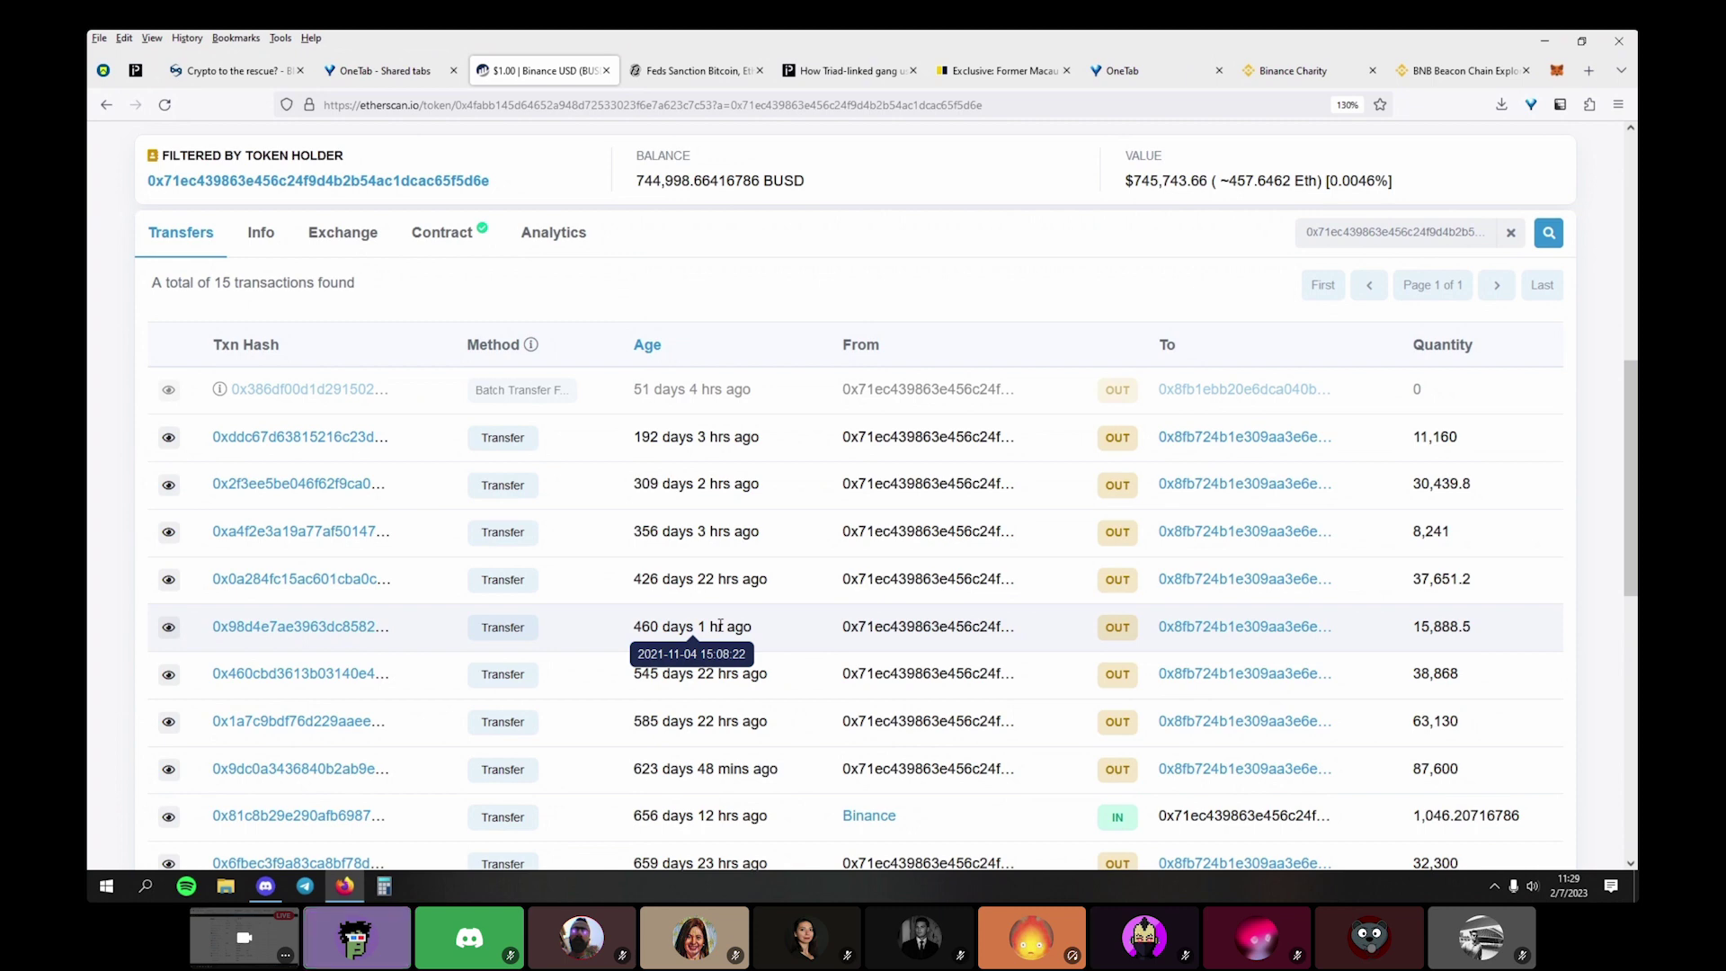
Close the Etherscan page and skim the Decrypt article on sanctioned addresses linked to a Russian arms dealer
key("ctrl+w")
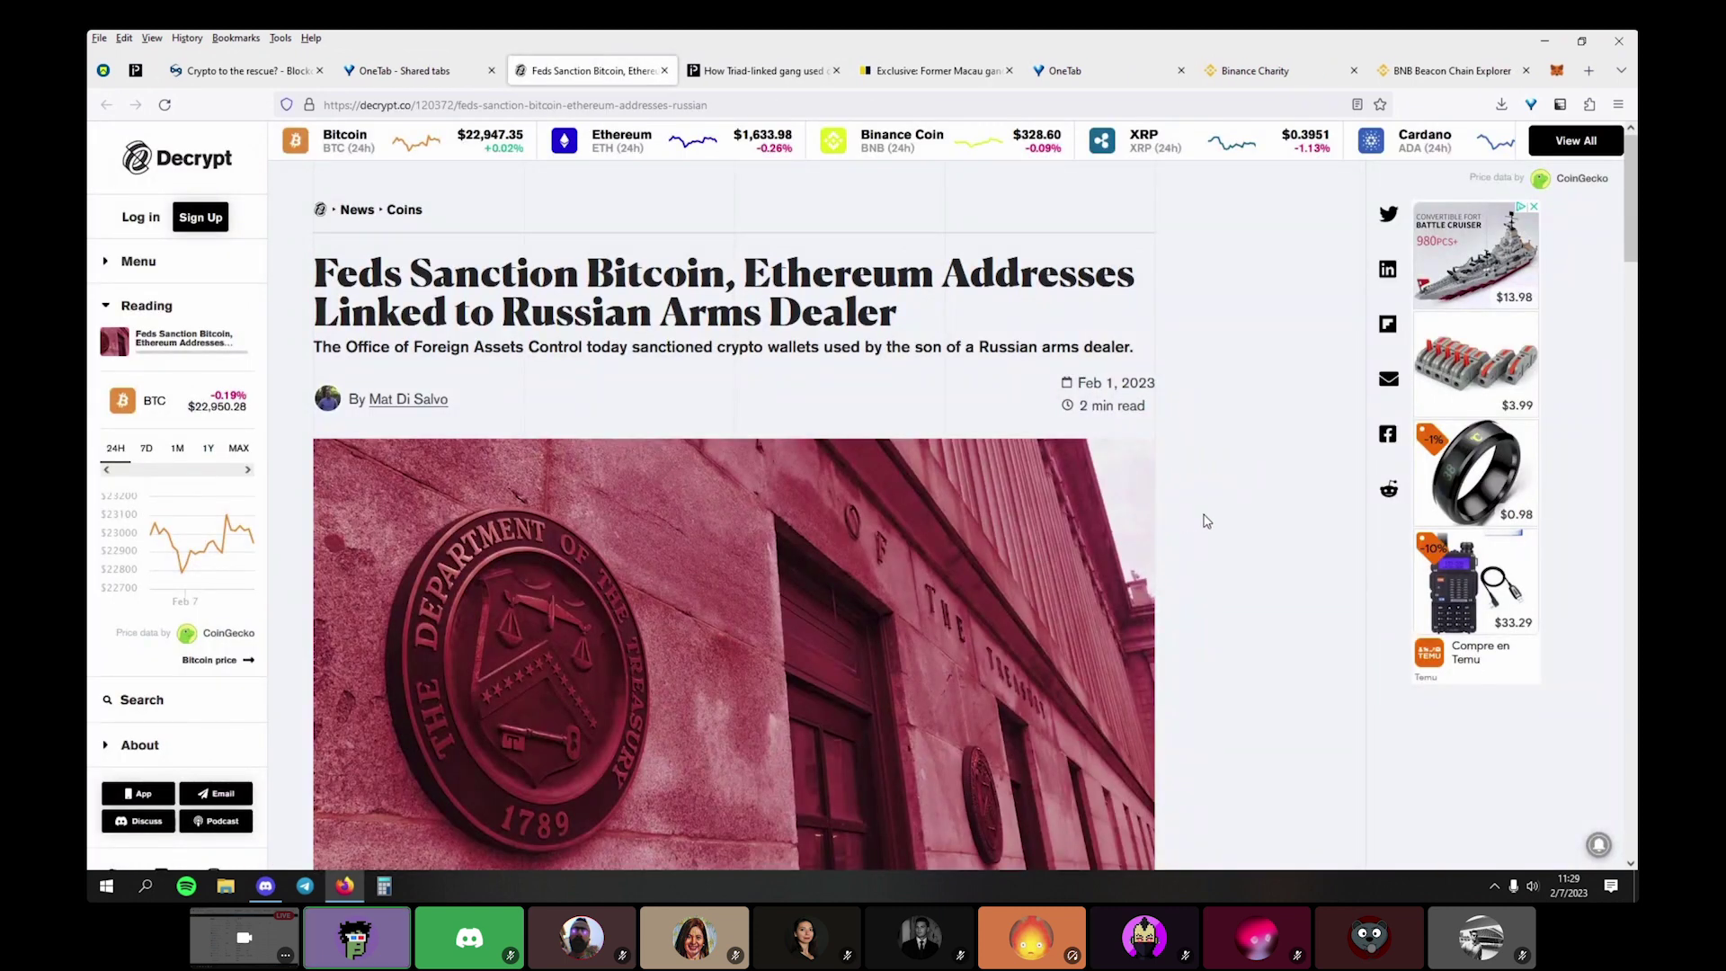
scroll(1204, 520, "down", 7)
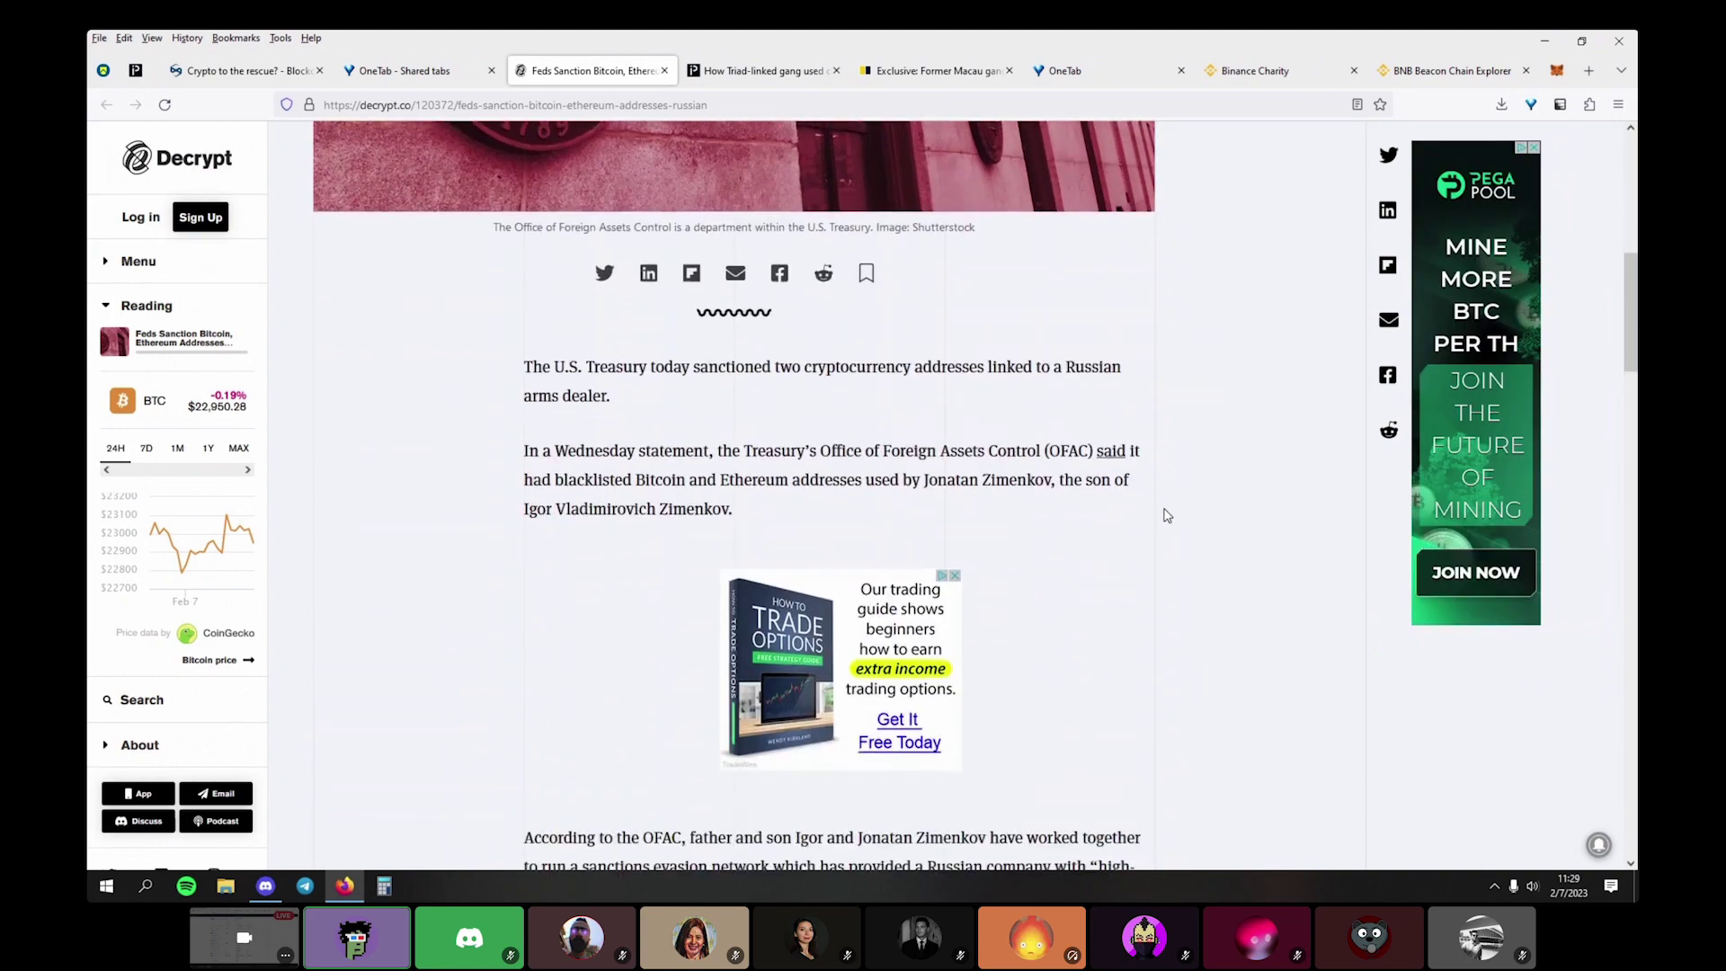
scroll(1166, 515, "up", 7)
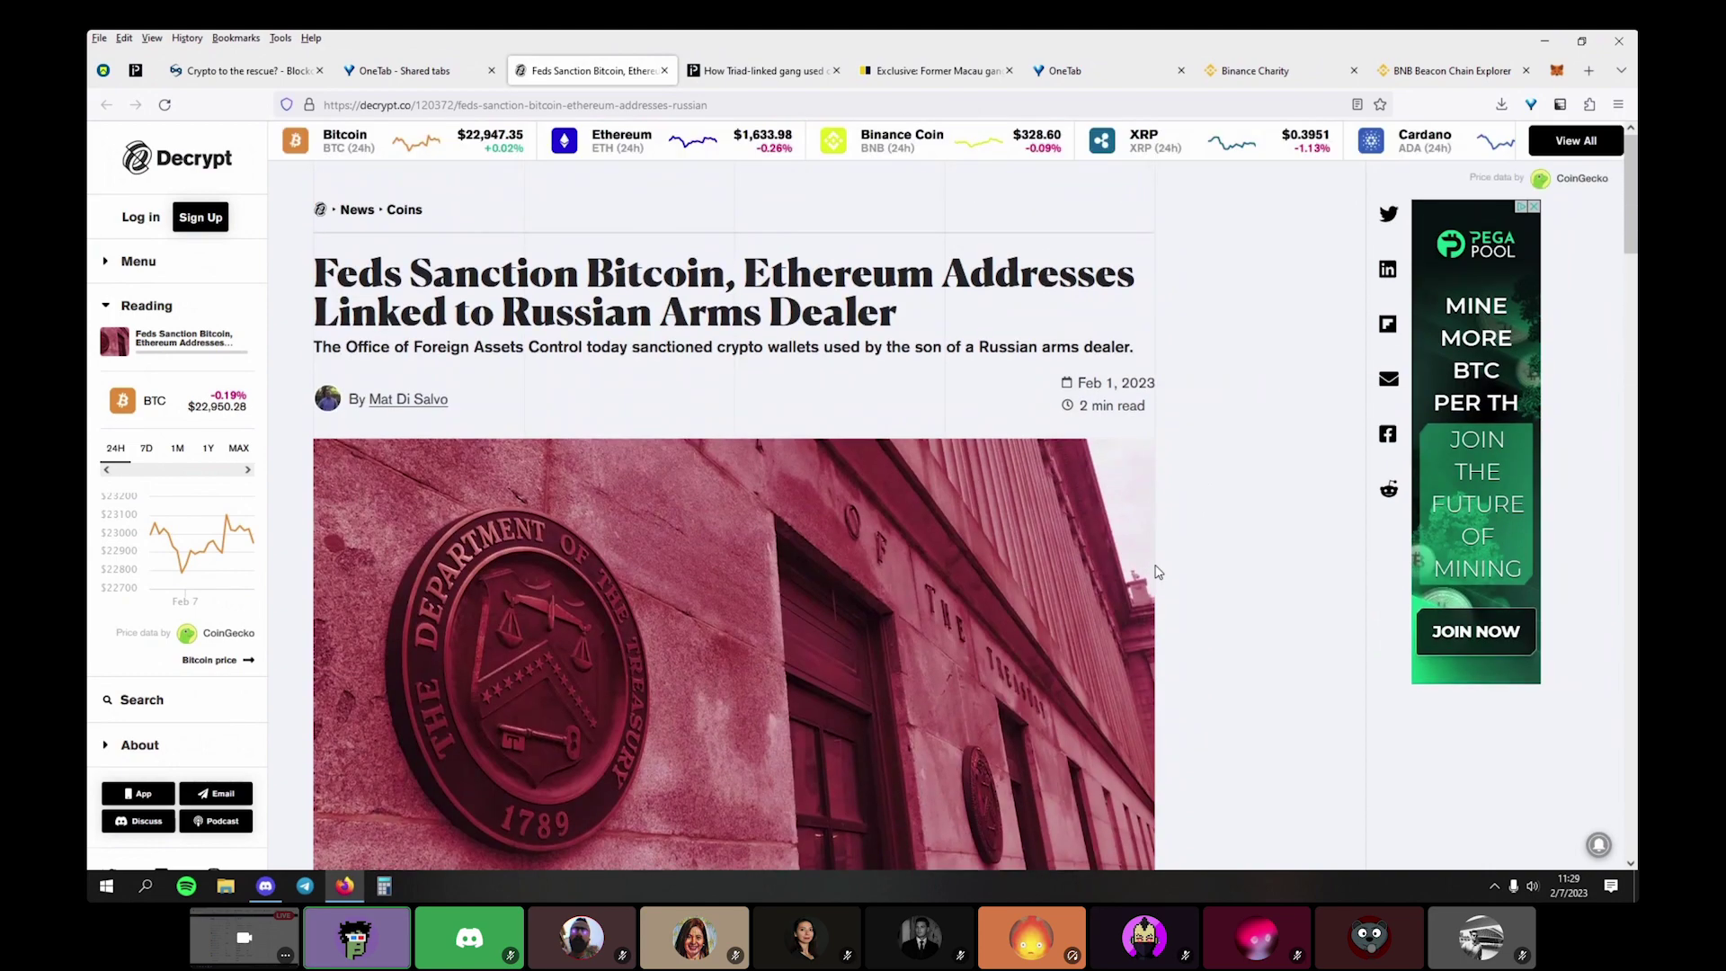
From the saved OneTab list, open the Magnus Ventures article, the $RLY Network Decentralization proposal and the Rally document in new tabs
left_click(762, 70)
left_click(1141, 70)
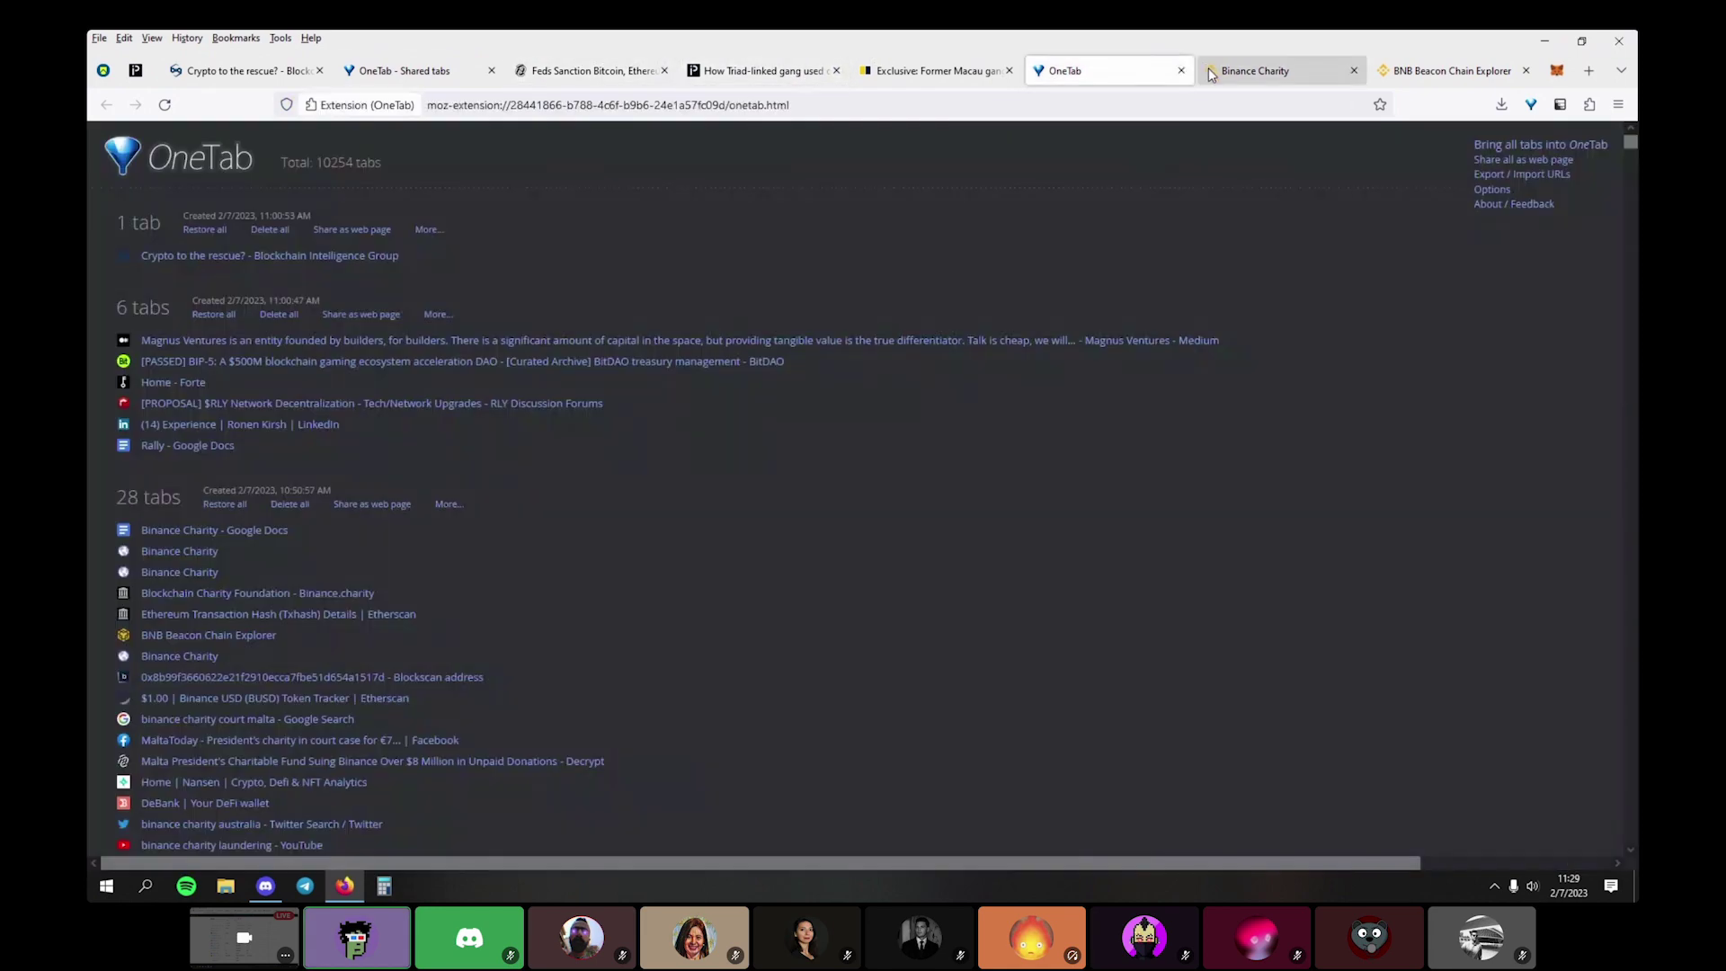
middle_click(485, 342)
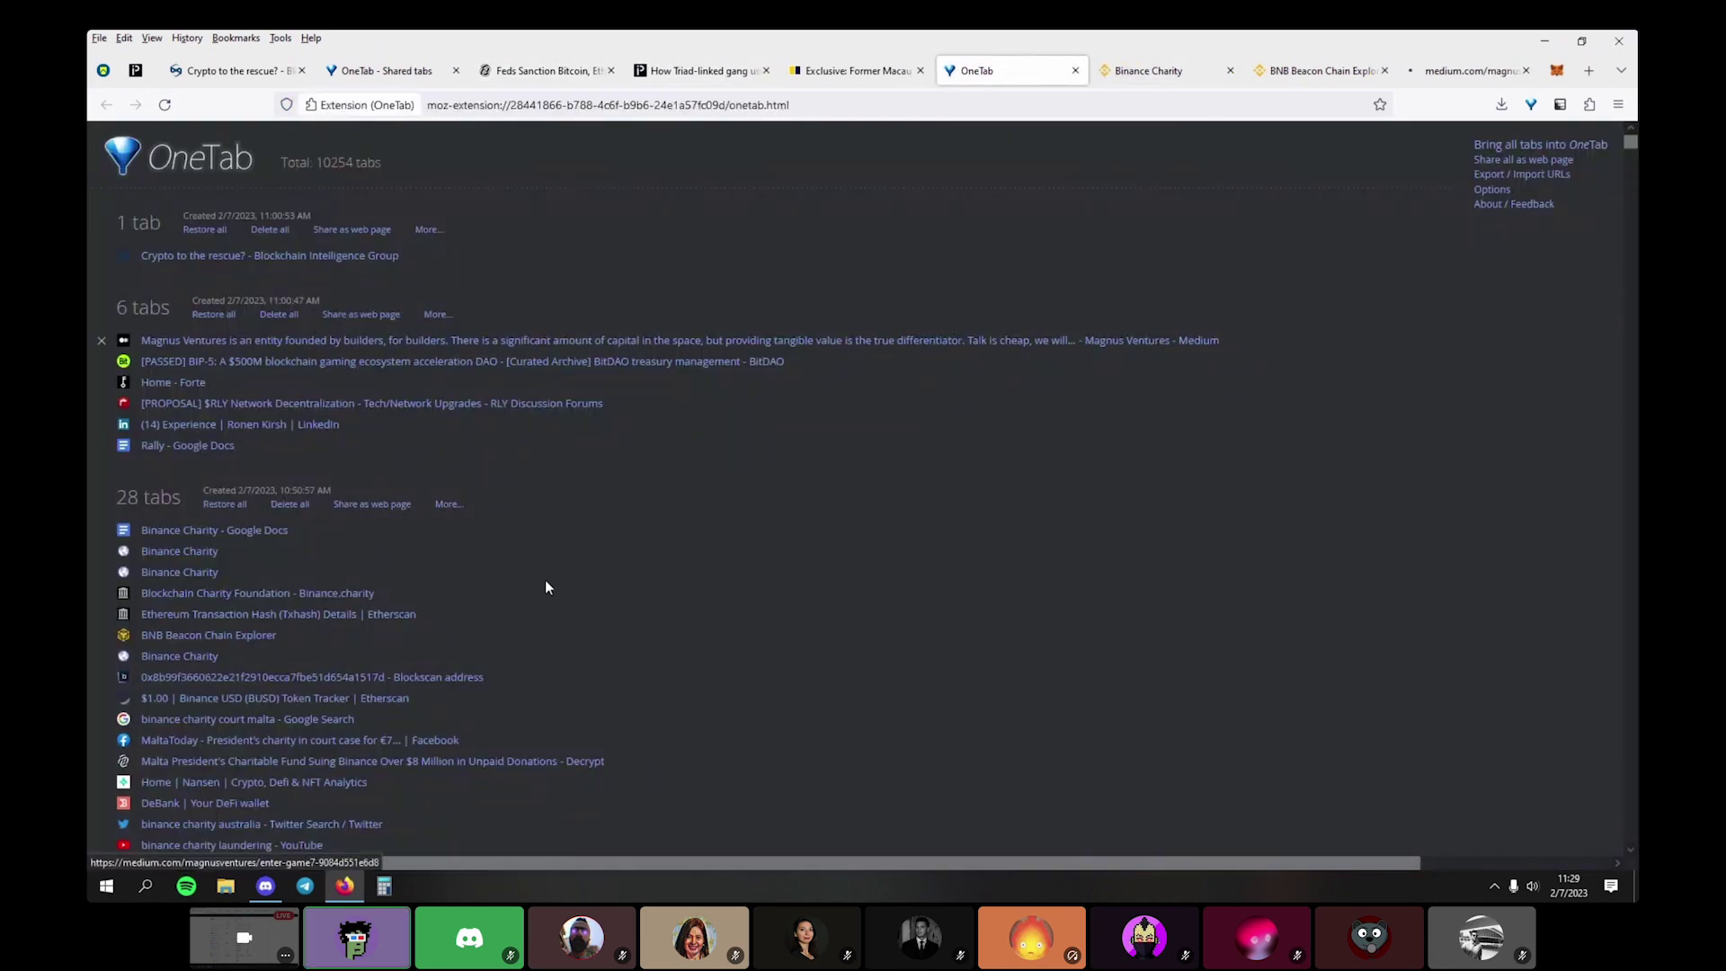
middle_click(263, 404)
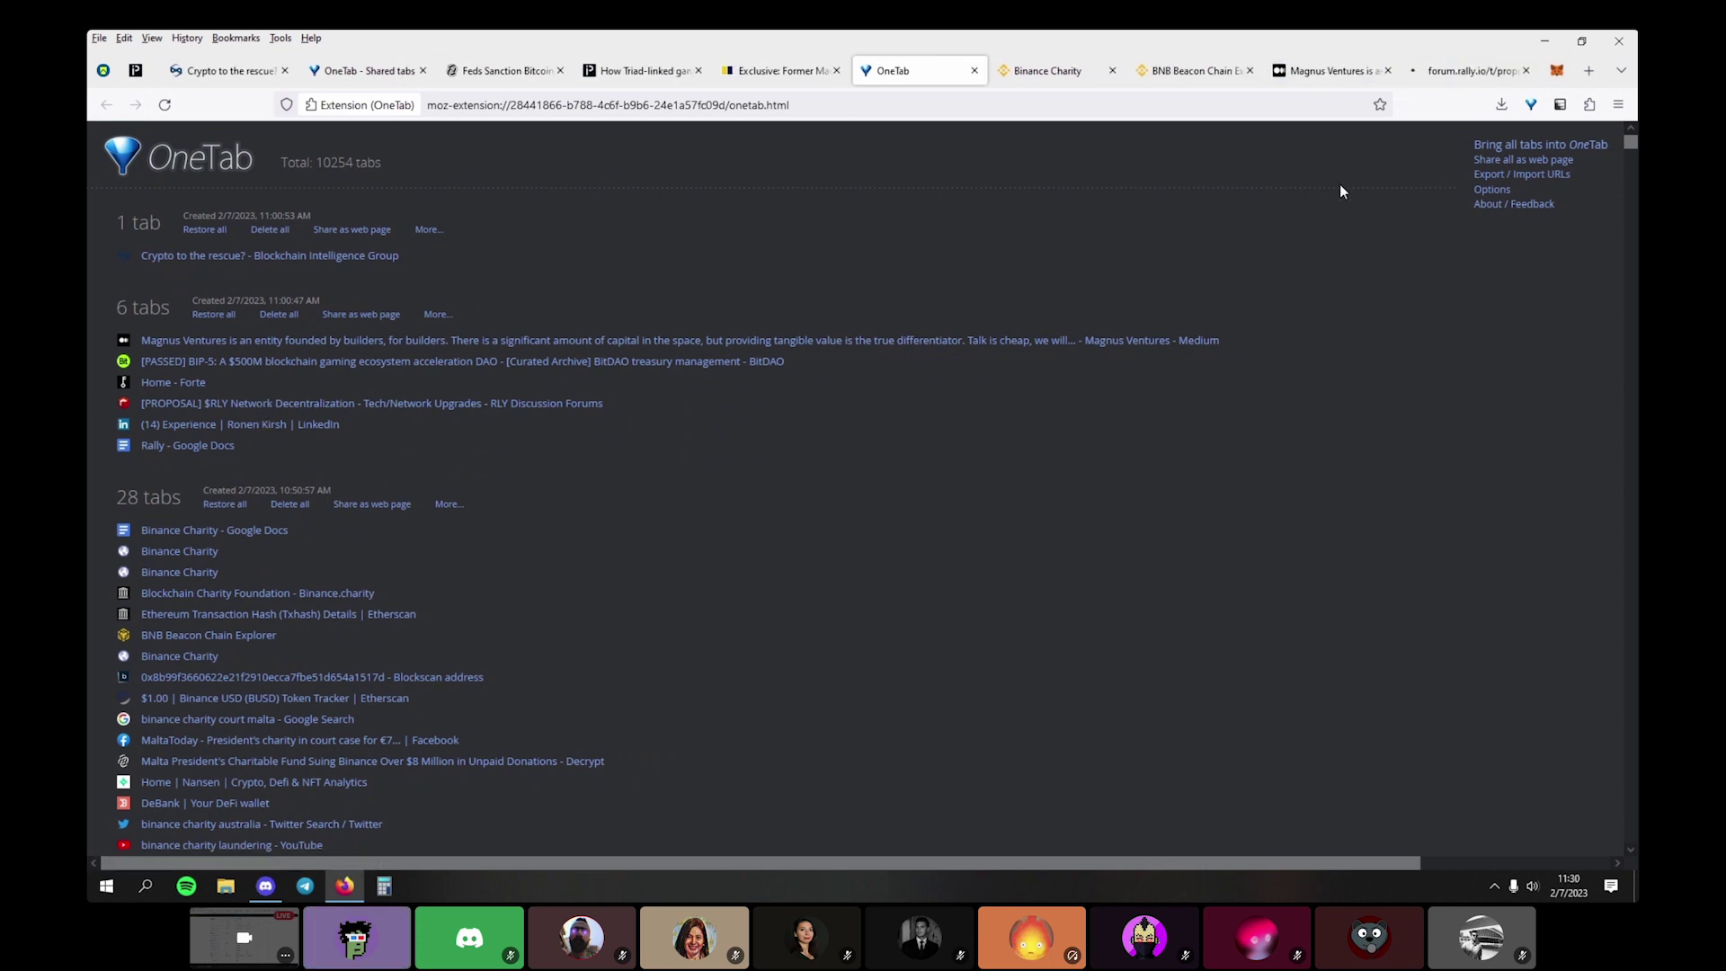
middle_click(180, 446)
left_click(1474, 70)
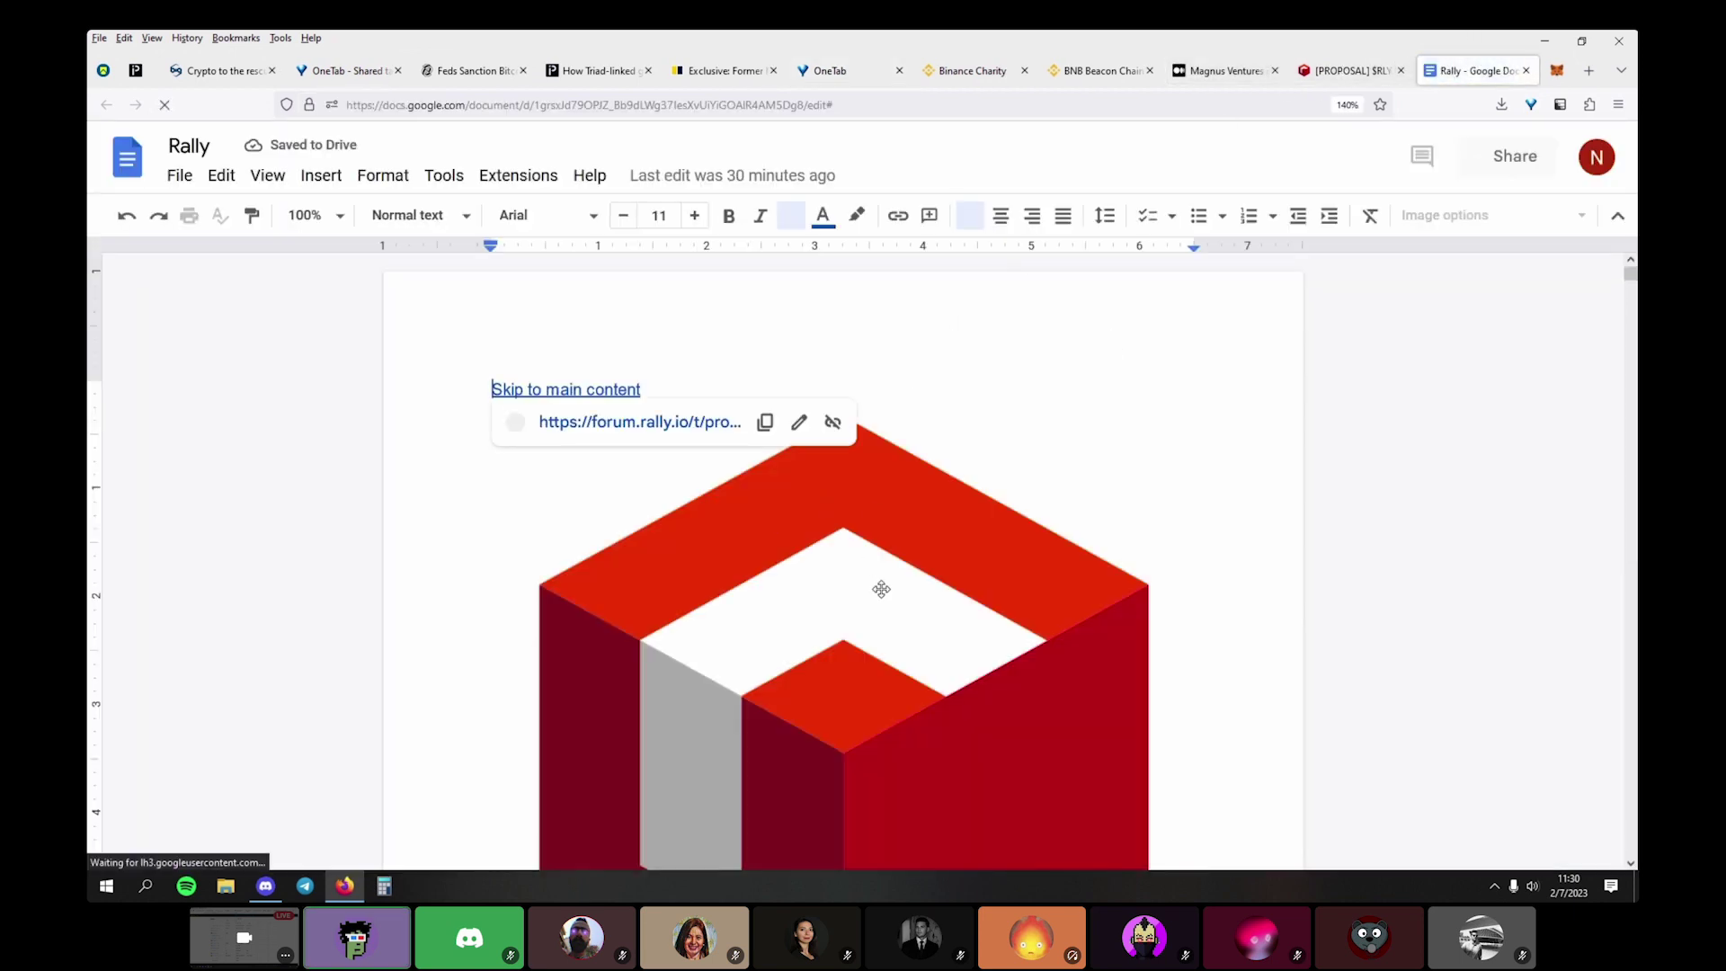
Search the Rally document for the board member's first name and go to the mention under Executive Board
key("ctrl+f")
type("ronen")
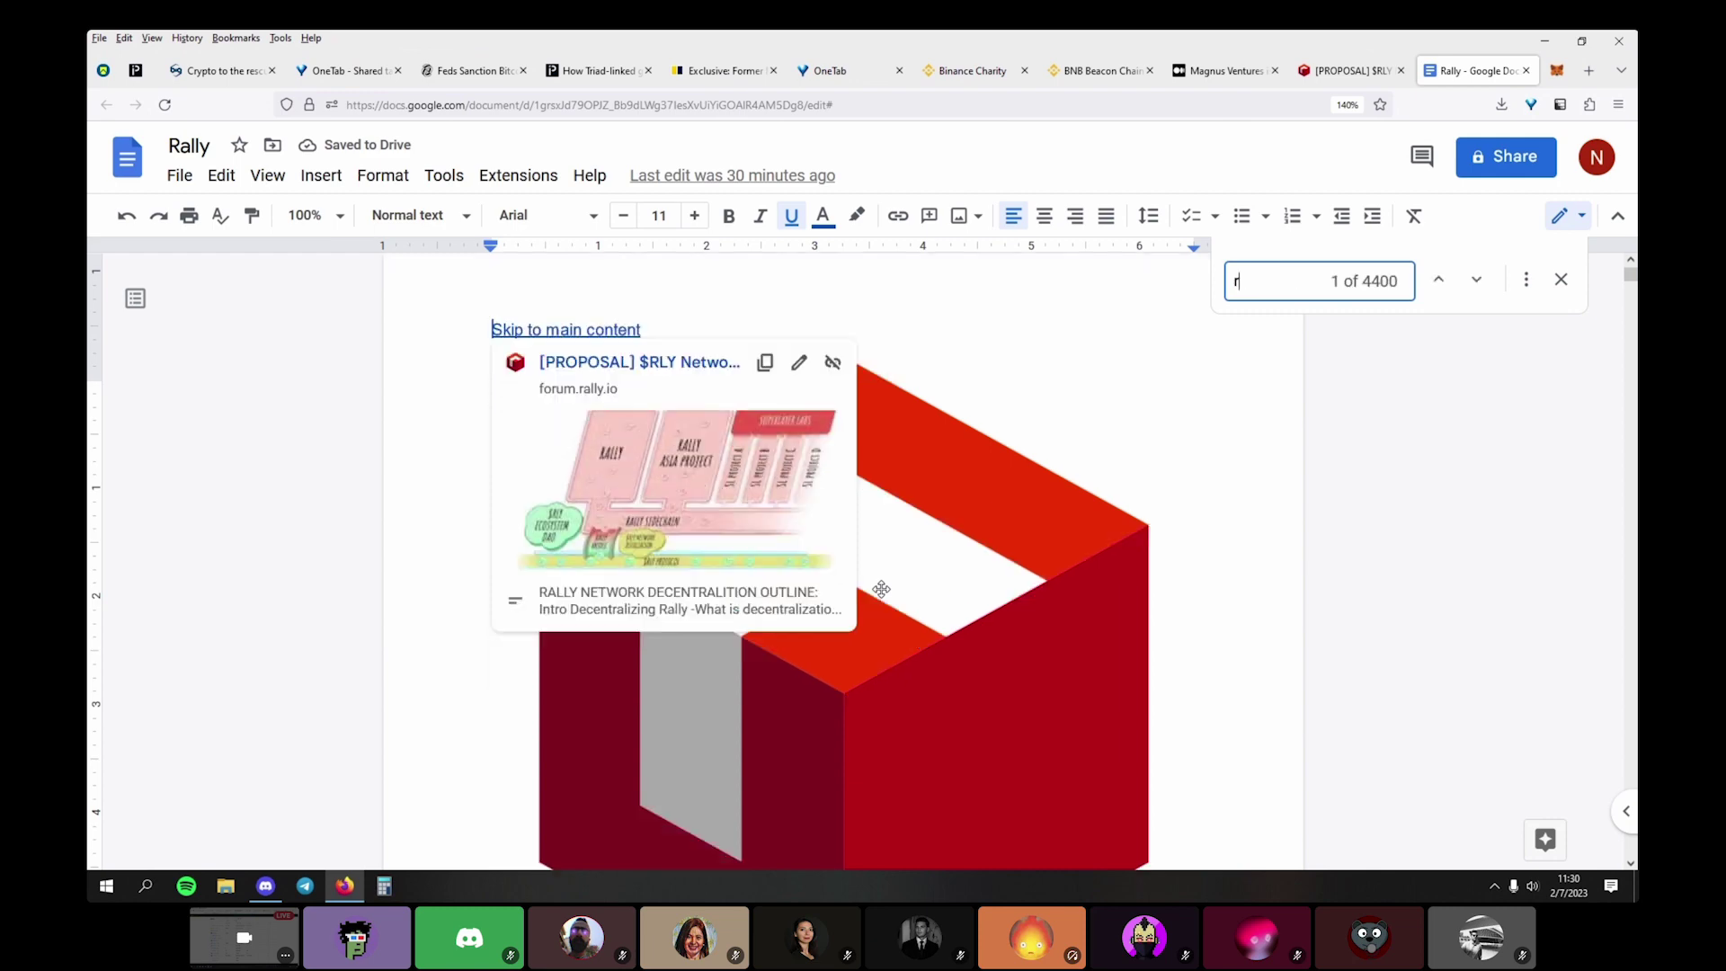
key("Return")
key("Return")
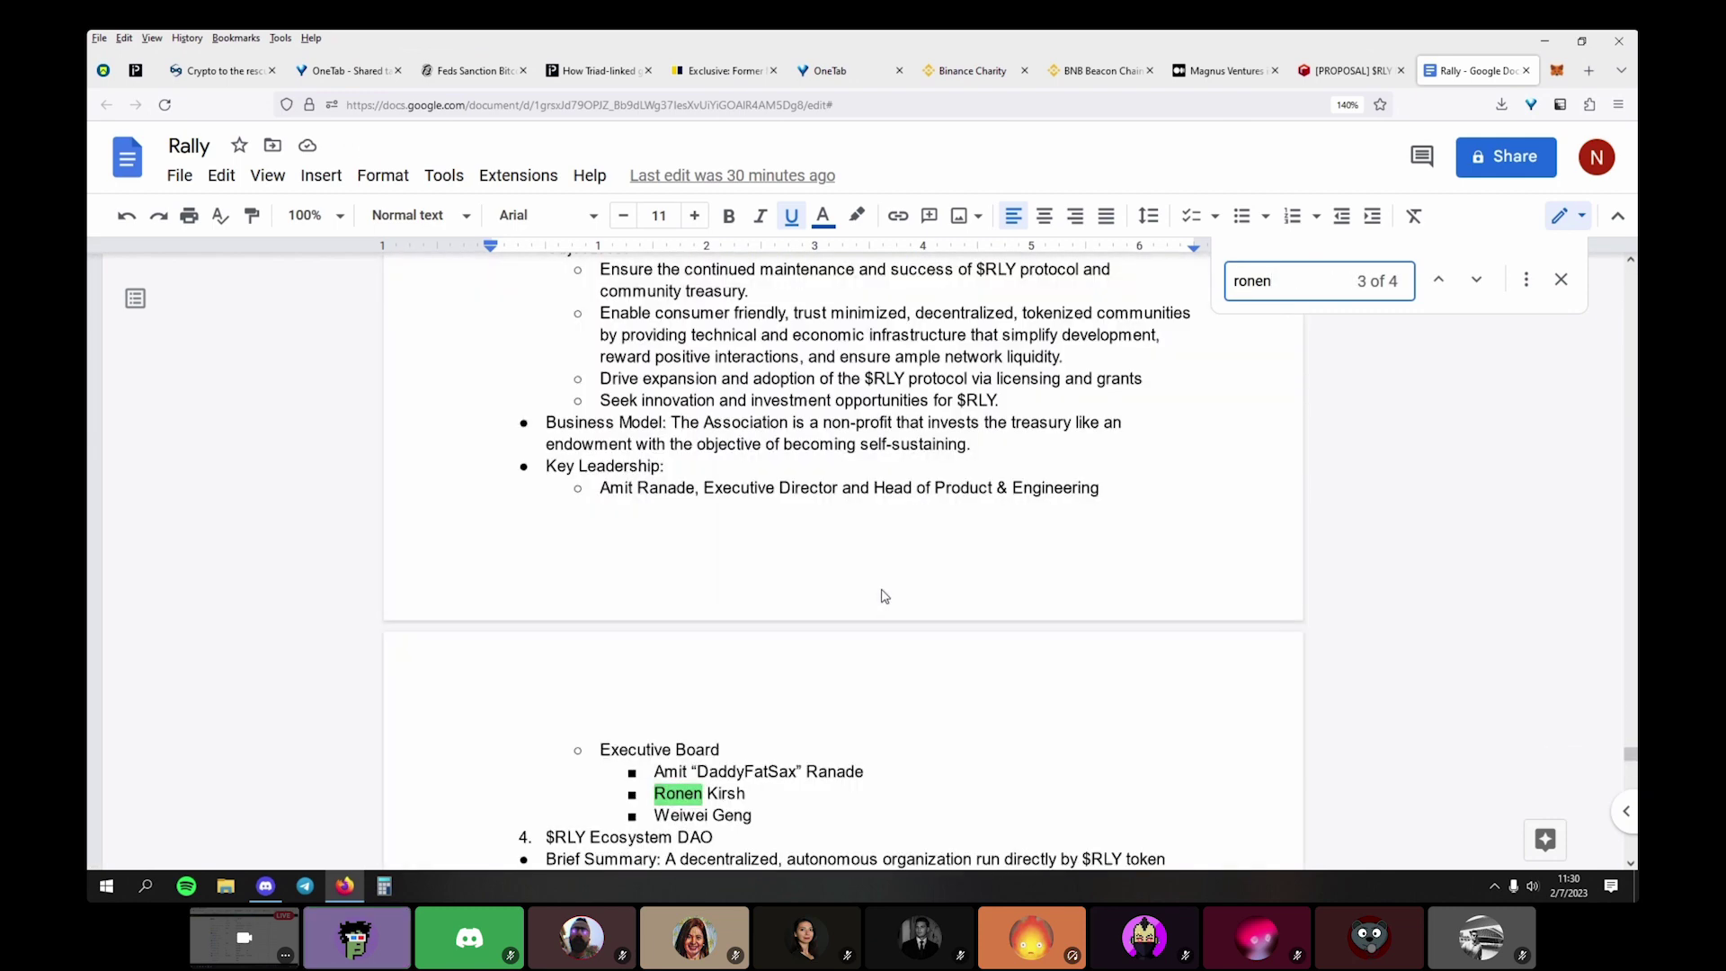
scroll(644, 493, "up", 3)
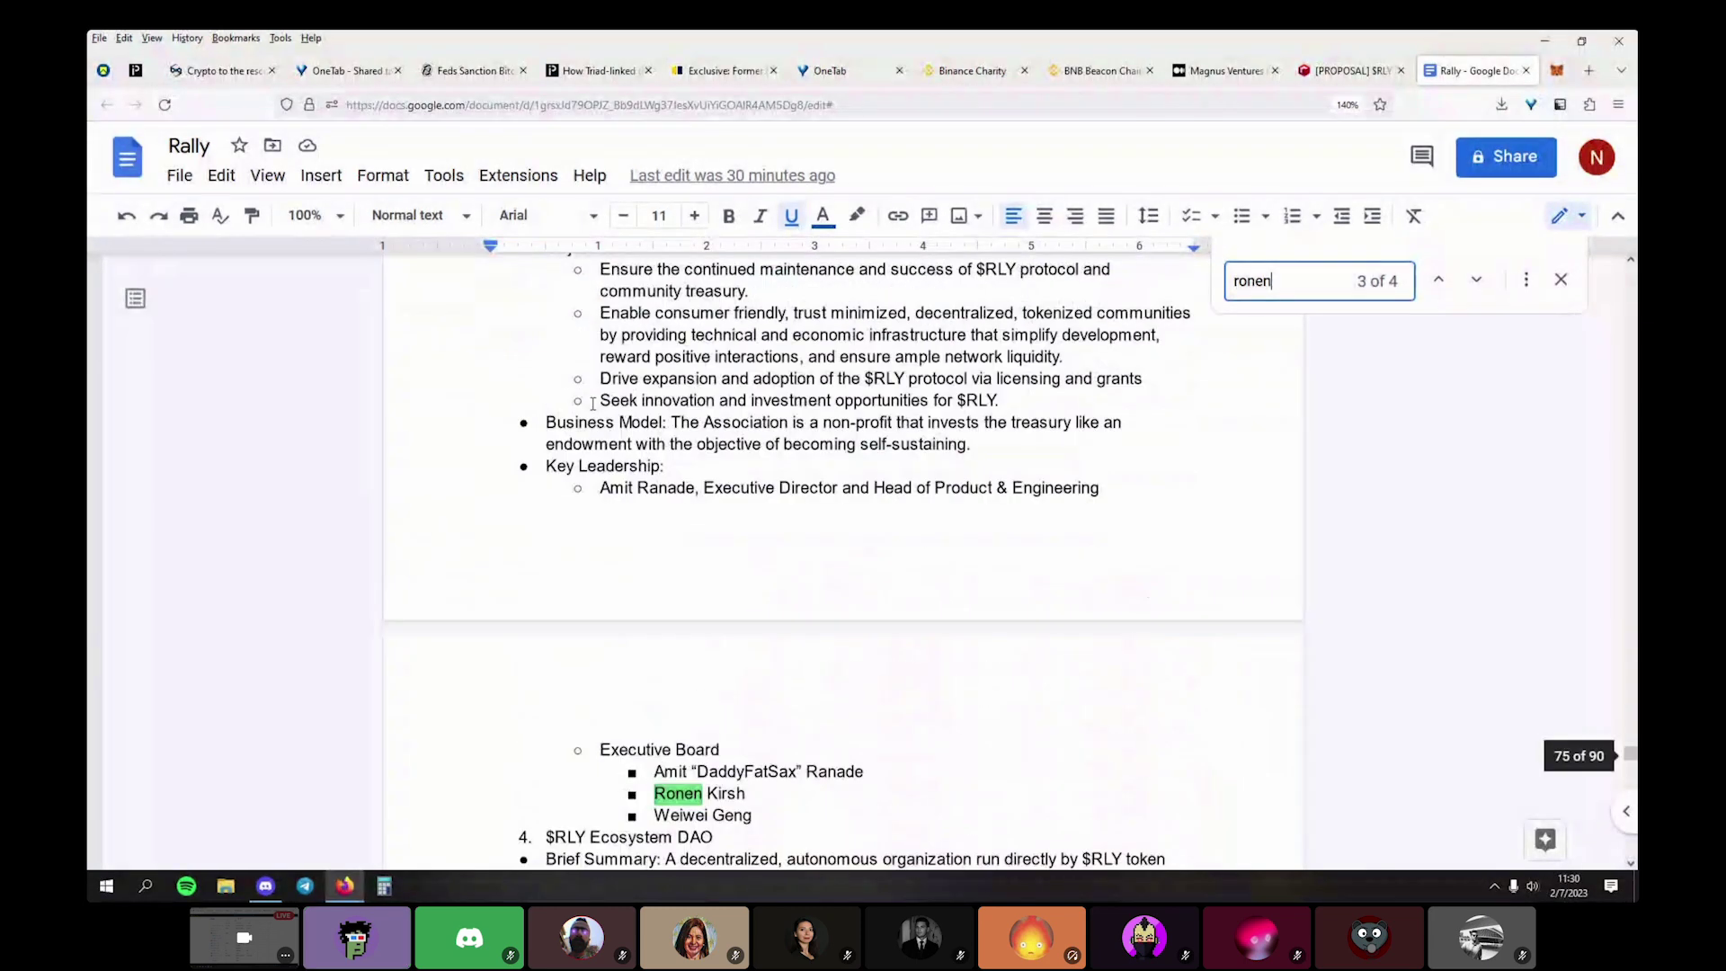
Copy the web address of the $RLY Network Decentralization proposal and post it in Discord's public-voice chat
left_click(1349, 70)
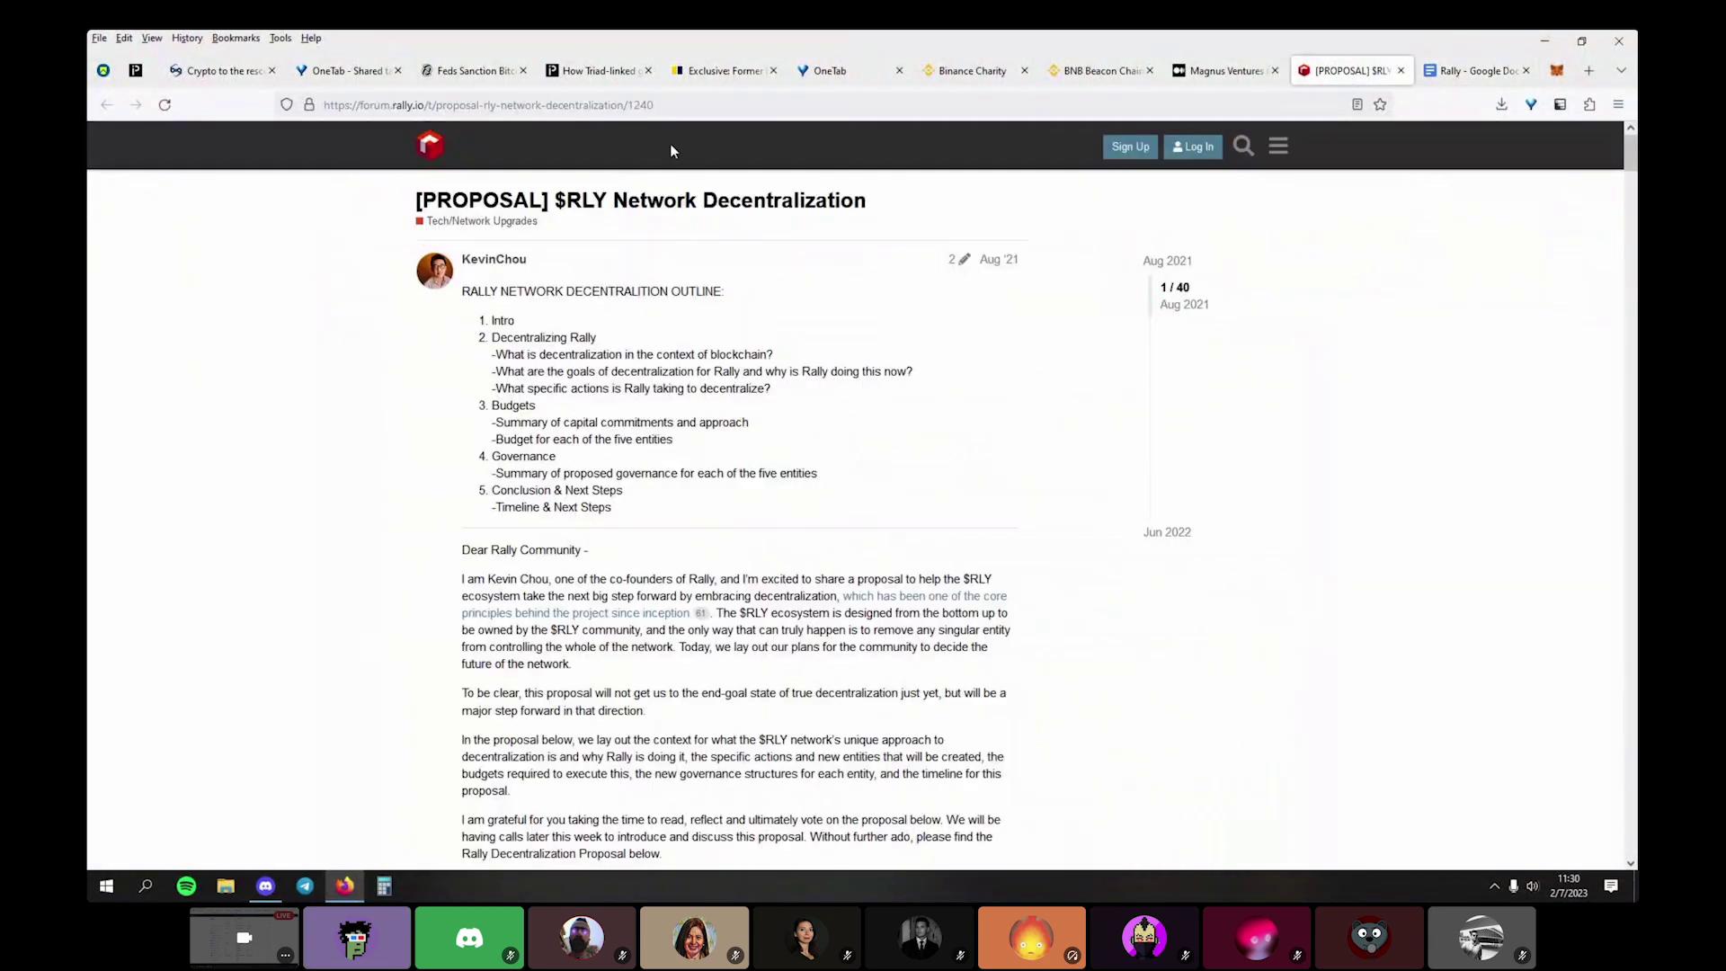
left_click(552, 104)
key("ctrl+c")
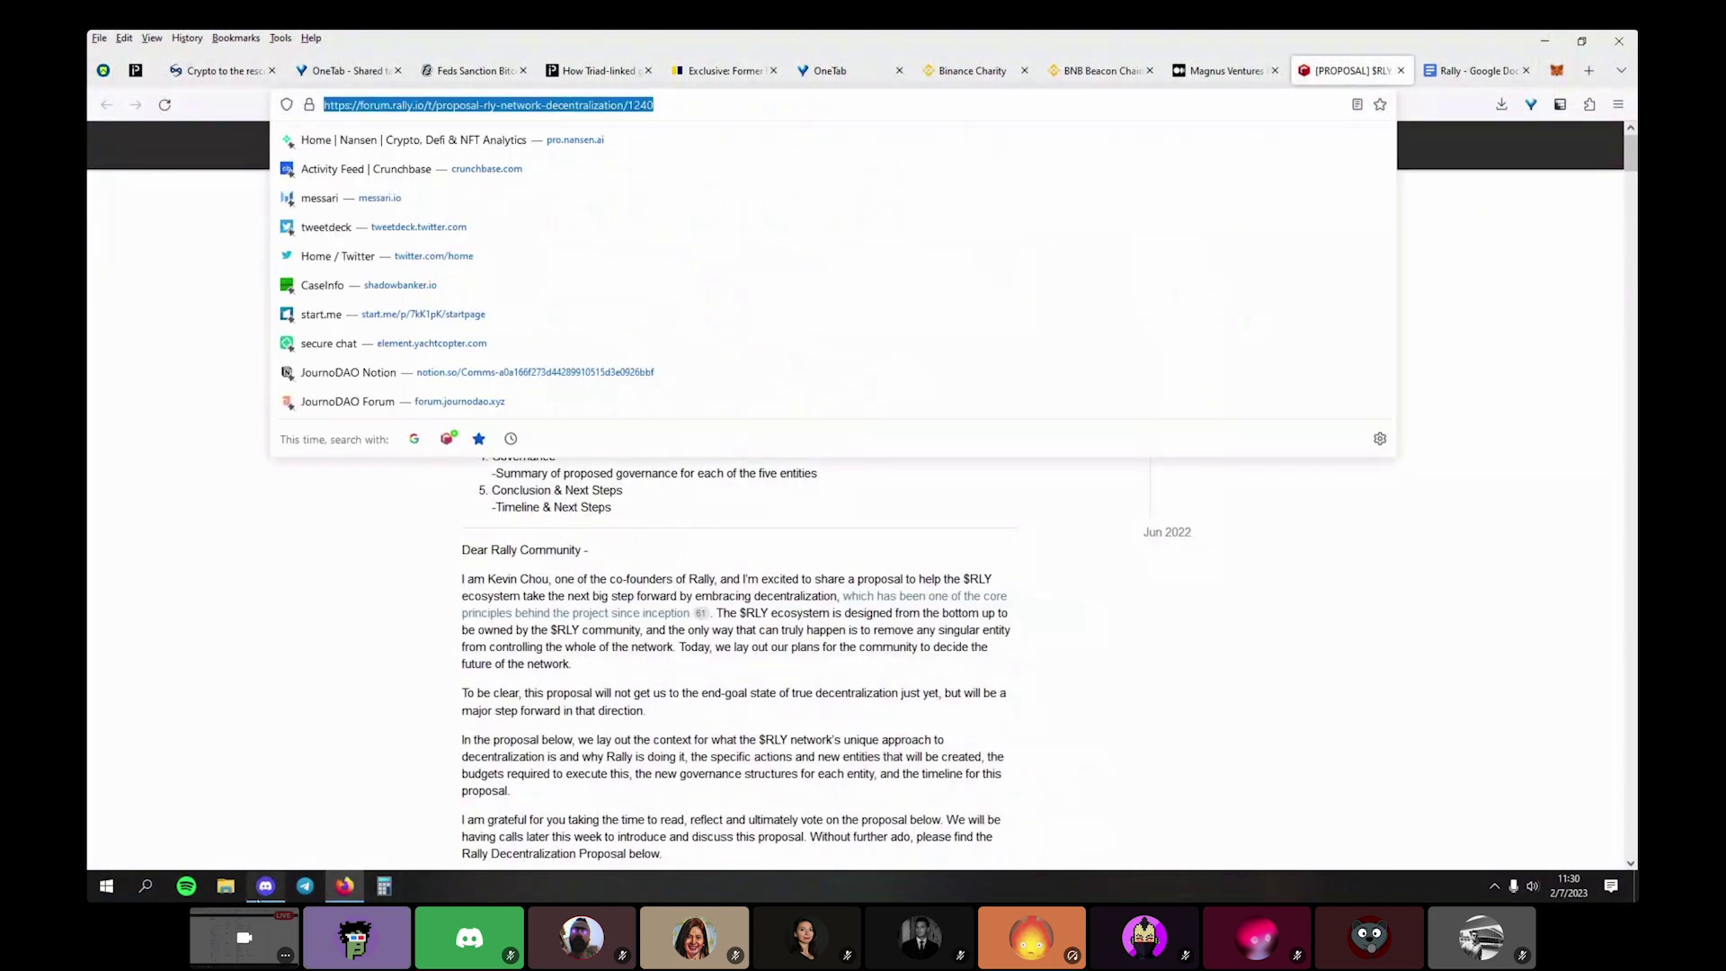
left_click(265, 885)
key("ctrl+v")
key("Return")
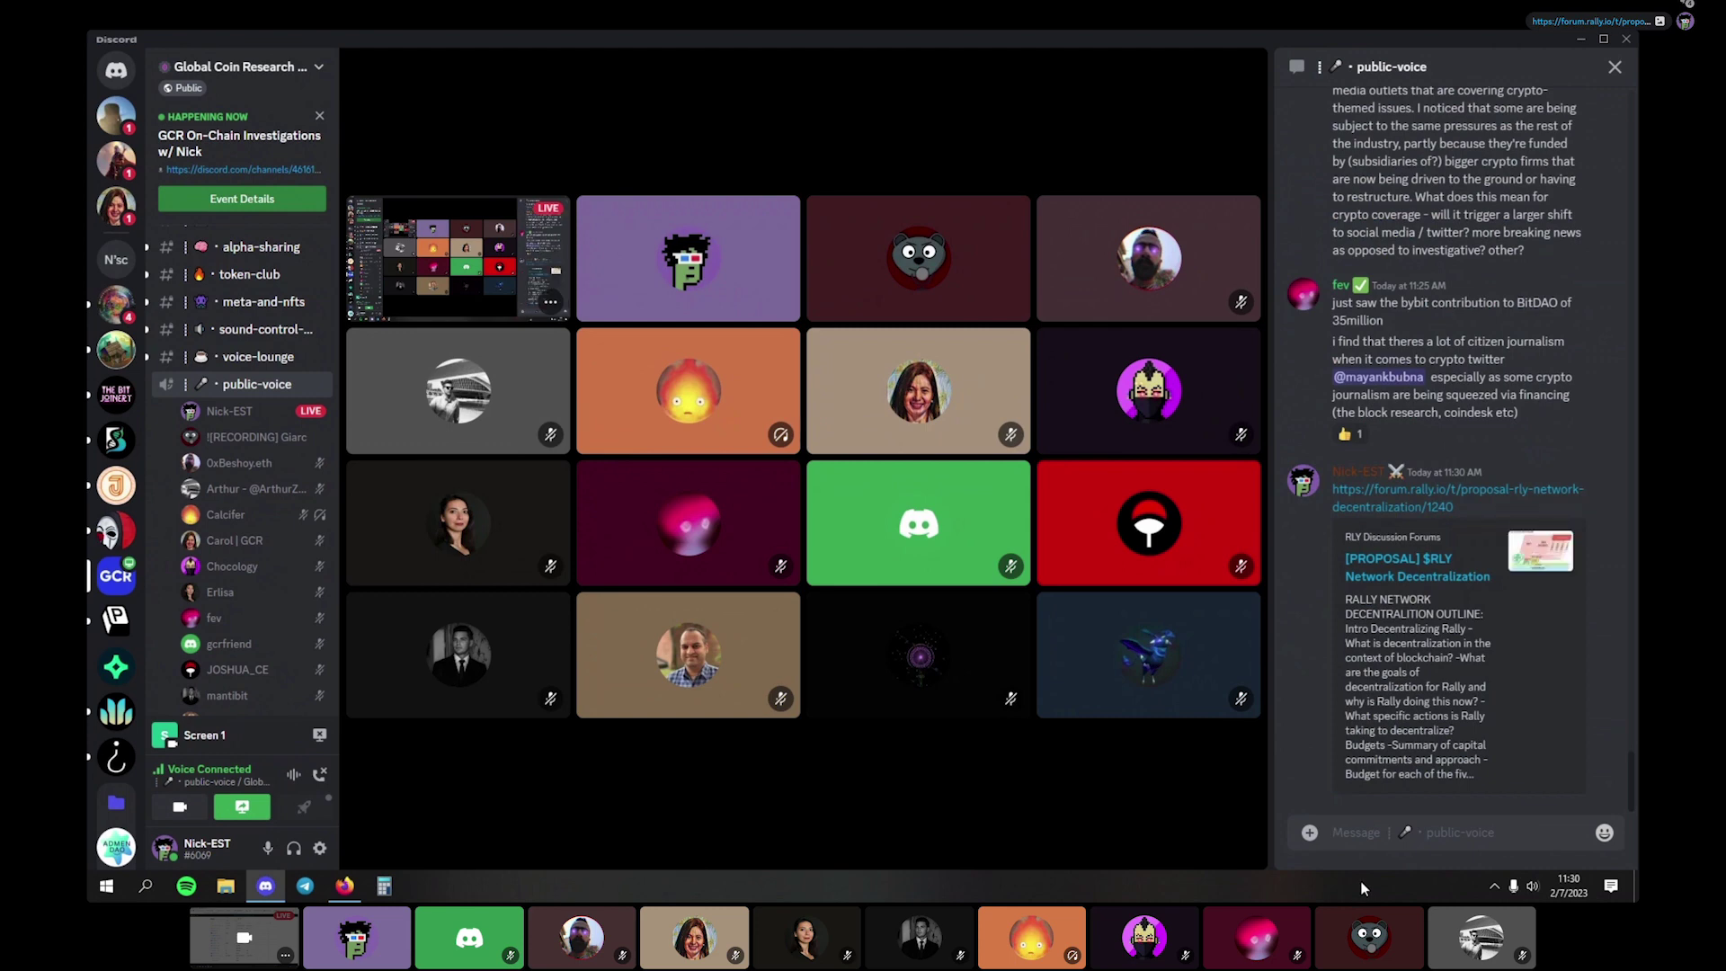
Read the recent public-voice chat messages, including the question about crypto media coverage and the replies on citizen journalism
scroll(1495, 635, "up", 2)
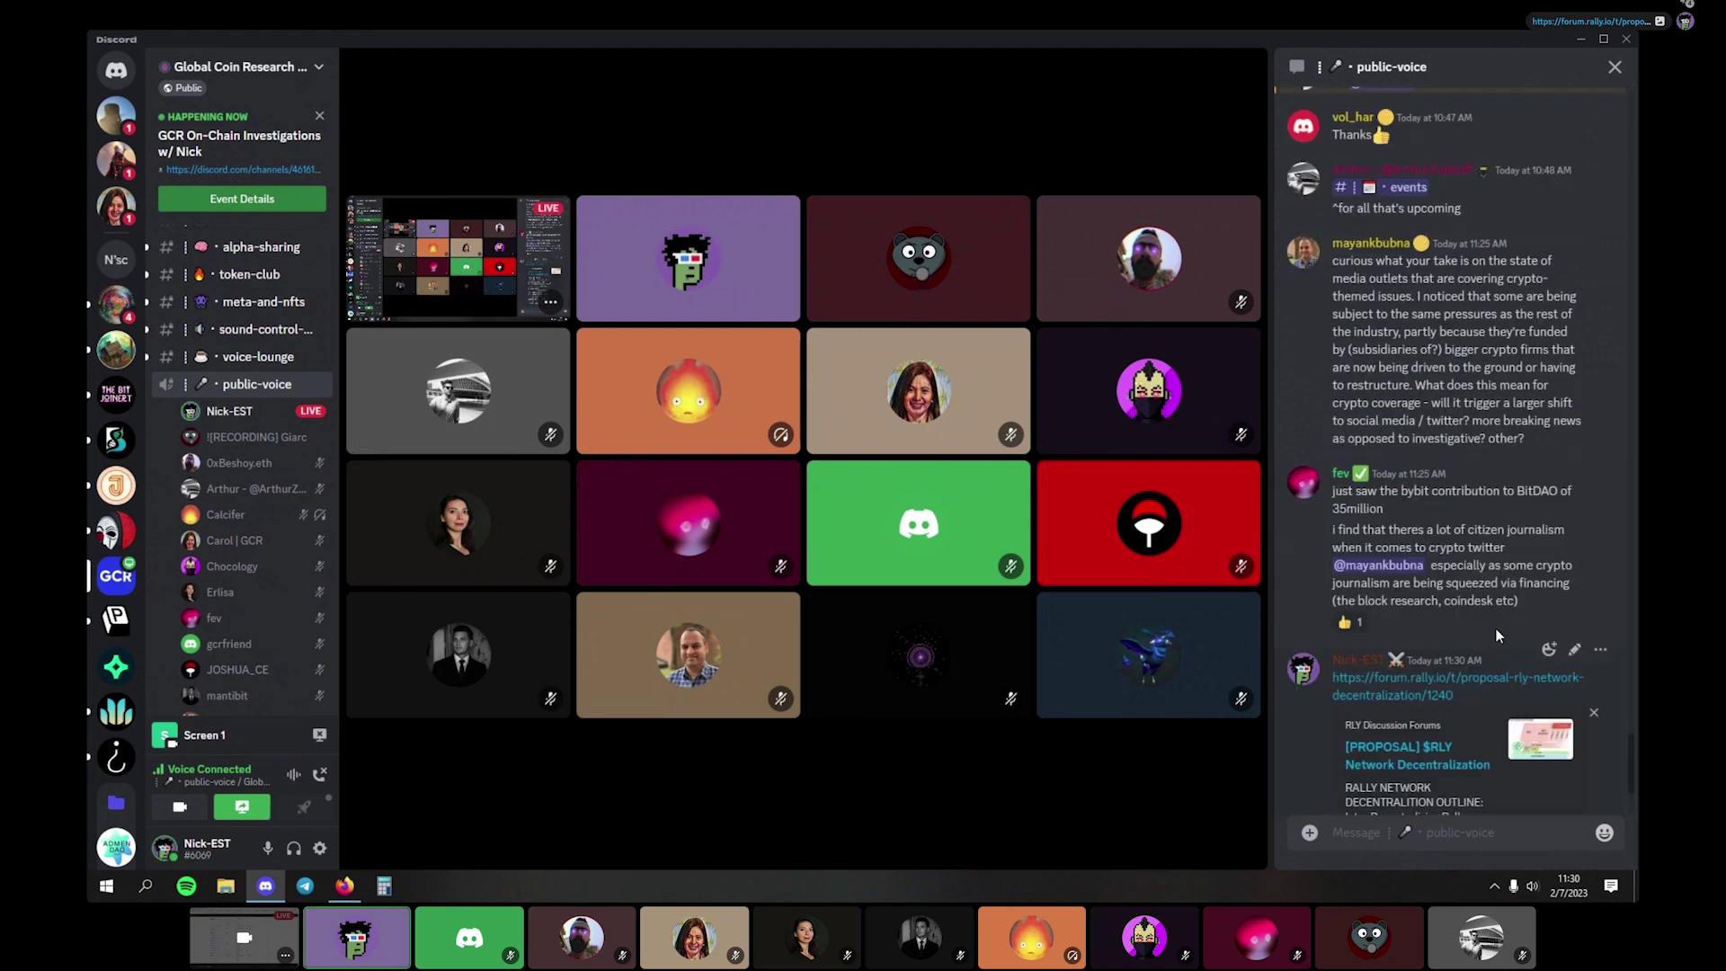
scroll(1496, 628, "up", 3)
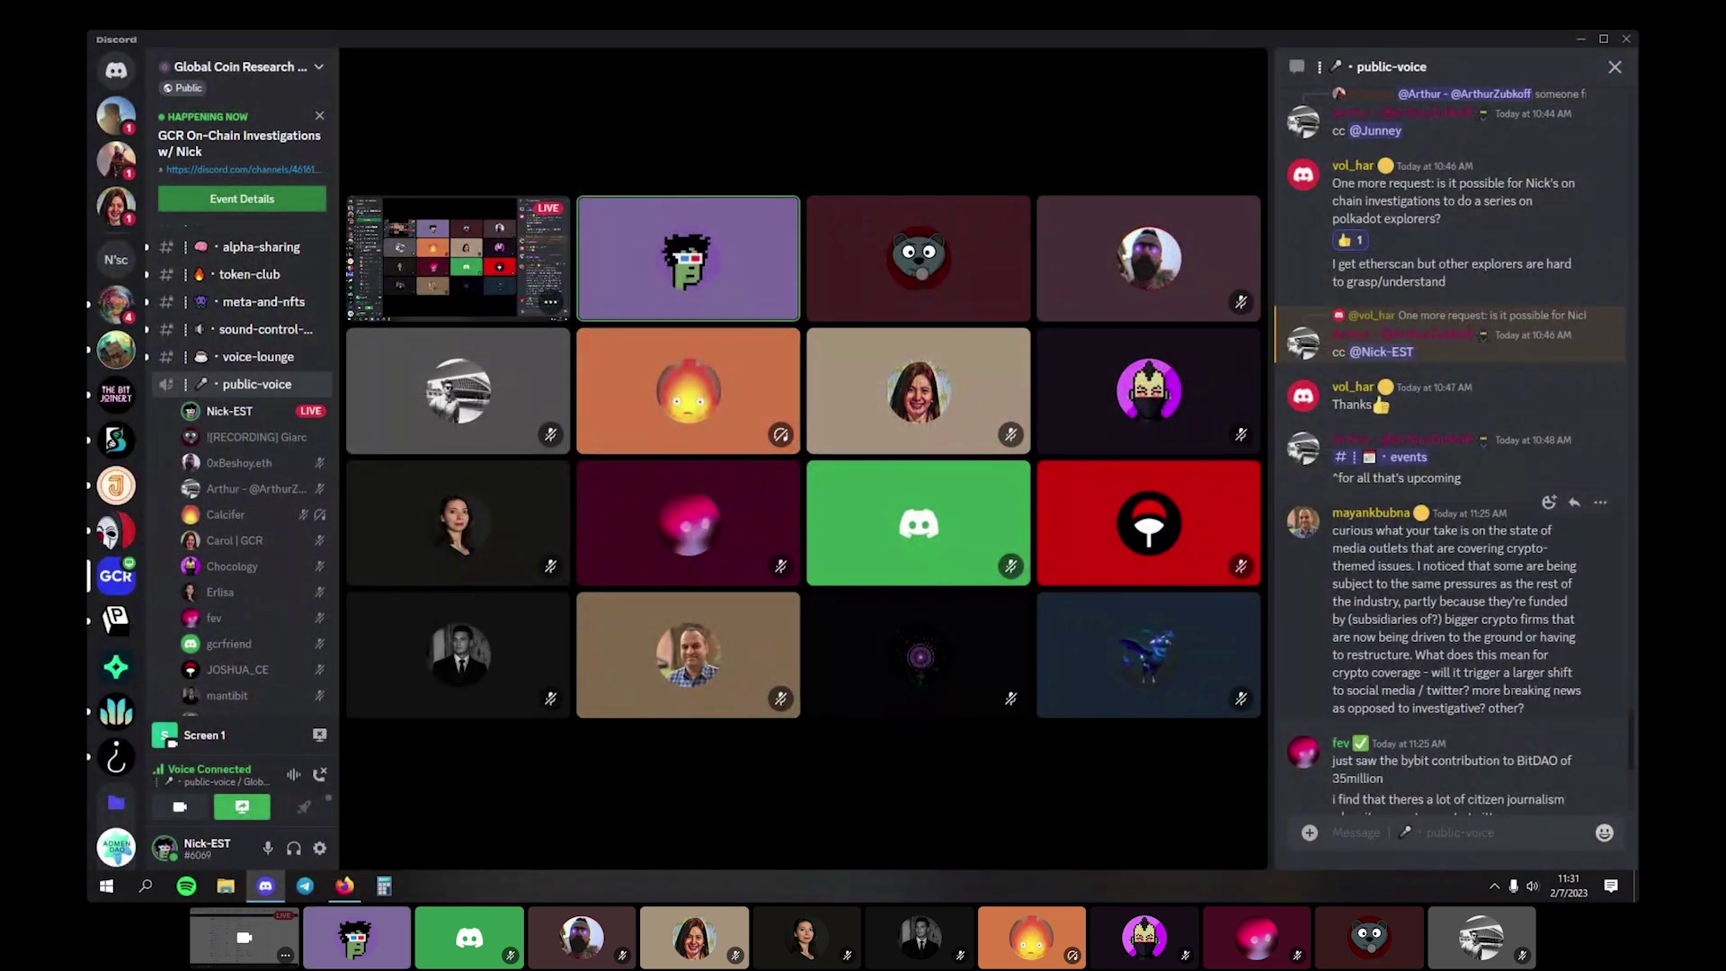
scroll(1509, 694, "down", 5)
scroll(1509, 694, "up", 5)
scroll(1627, 757, "down", 2)
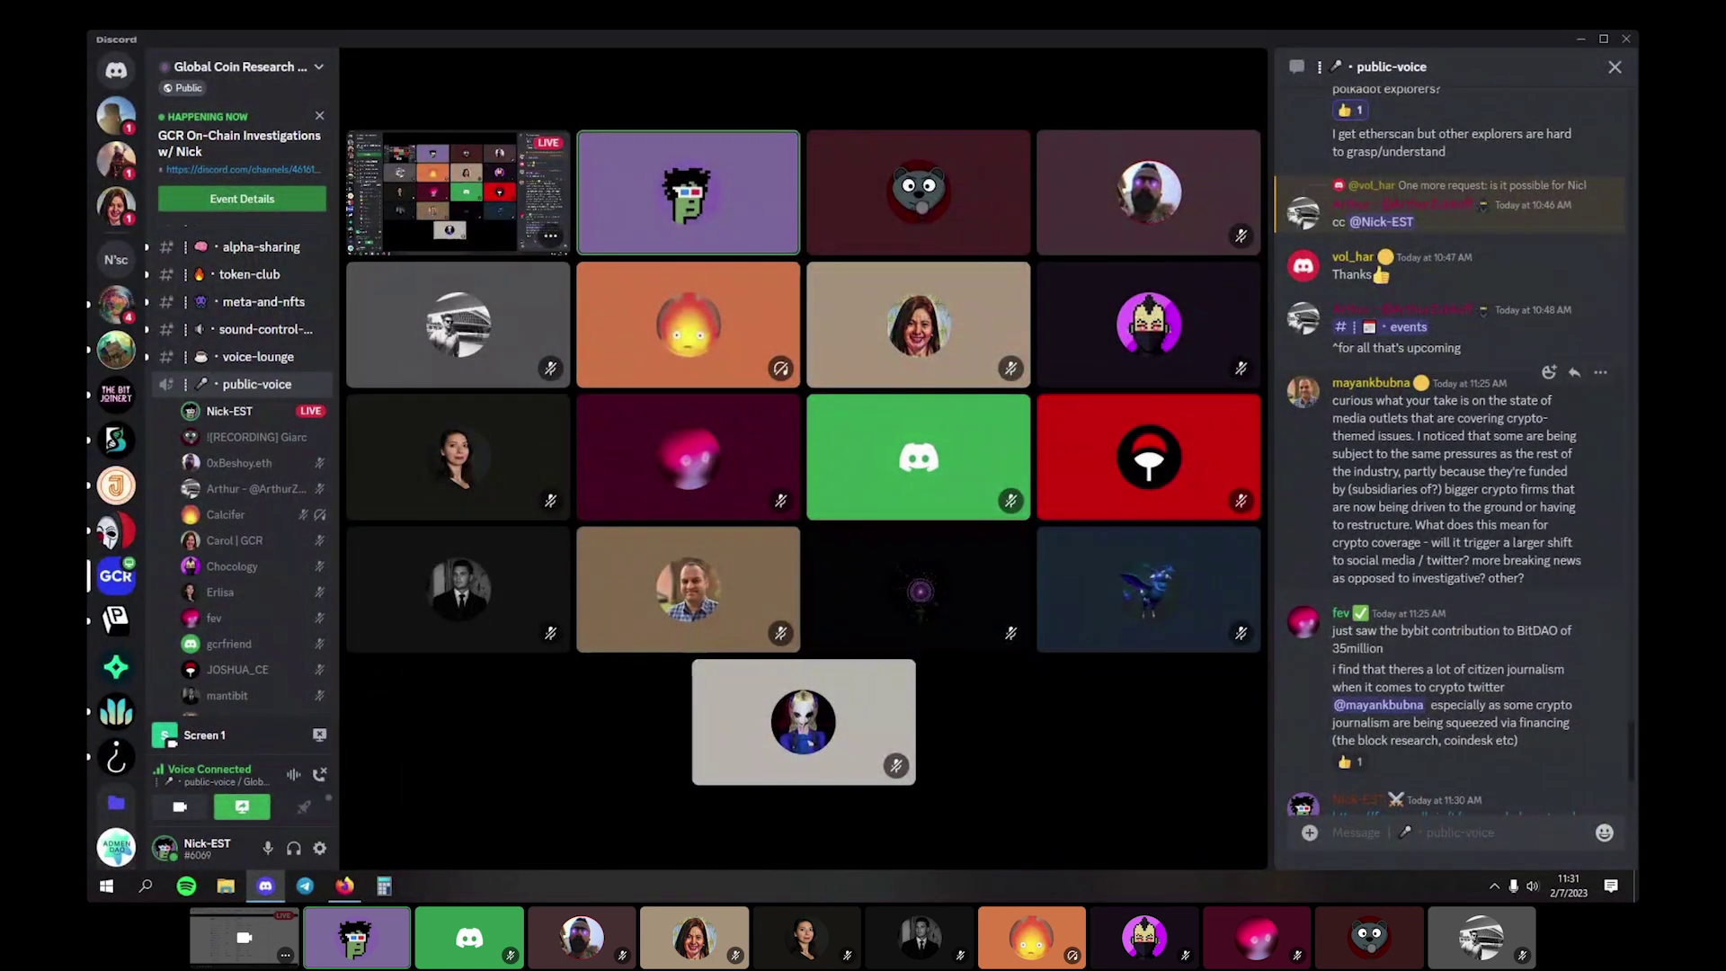
scroll(1514, 541, "down", 4)
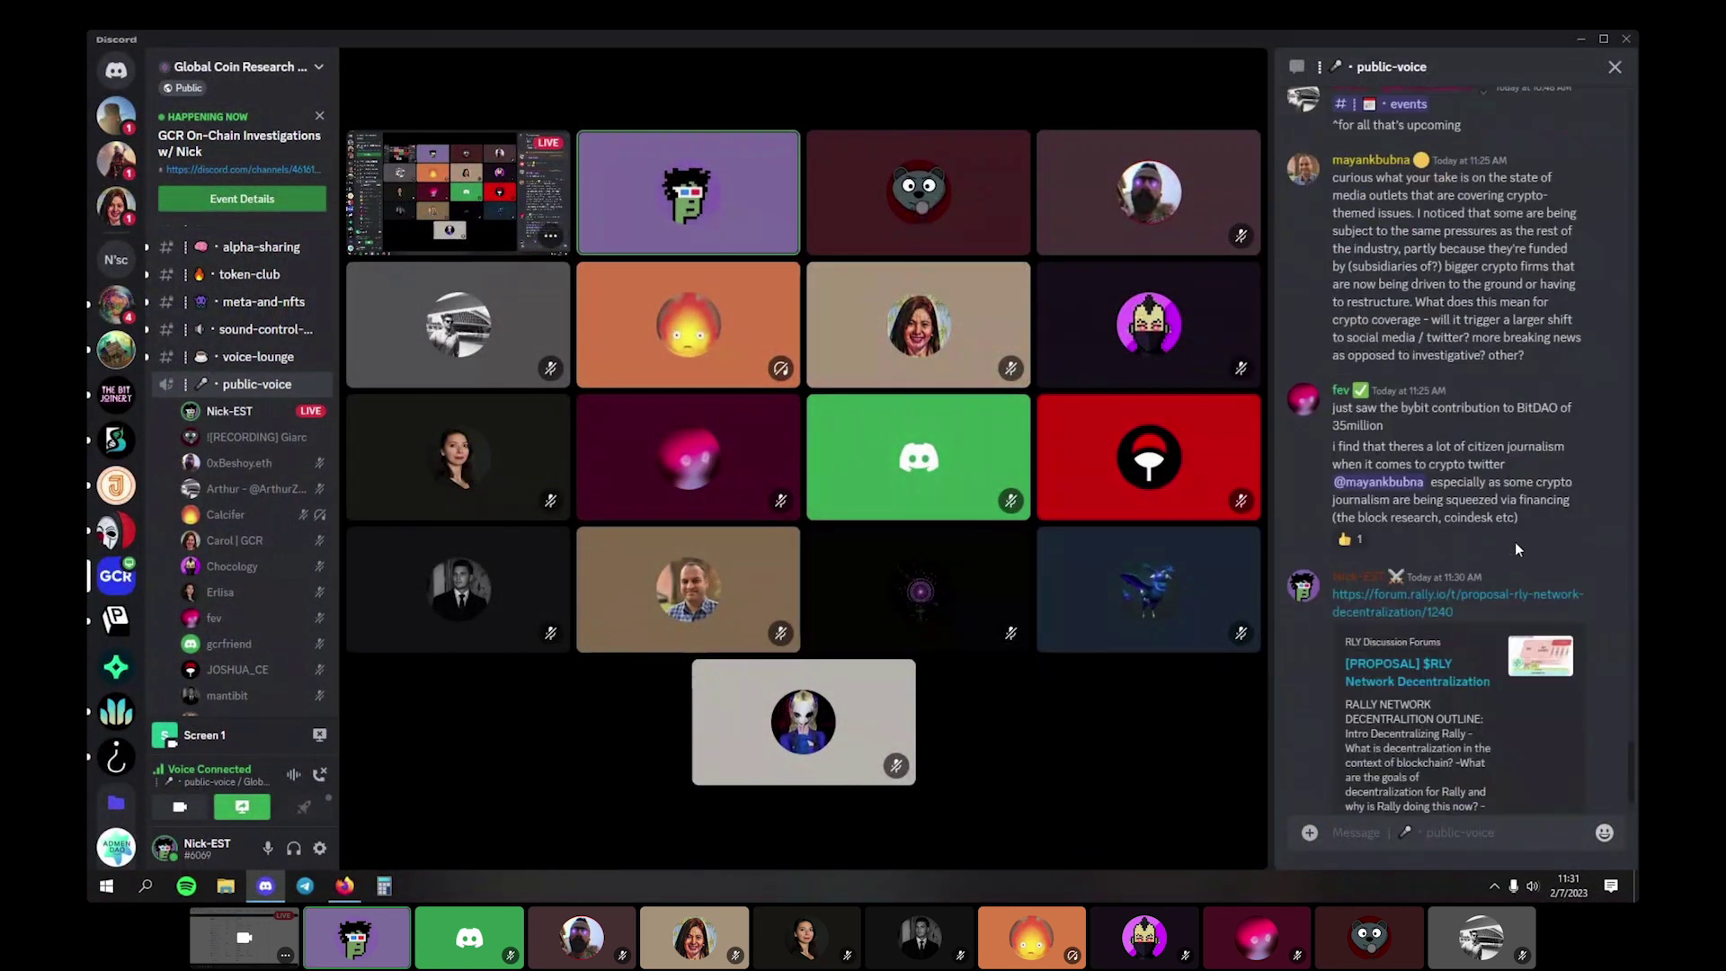
scroll(1503, 631, "up", 5)
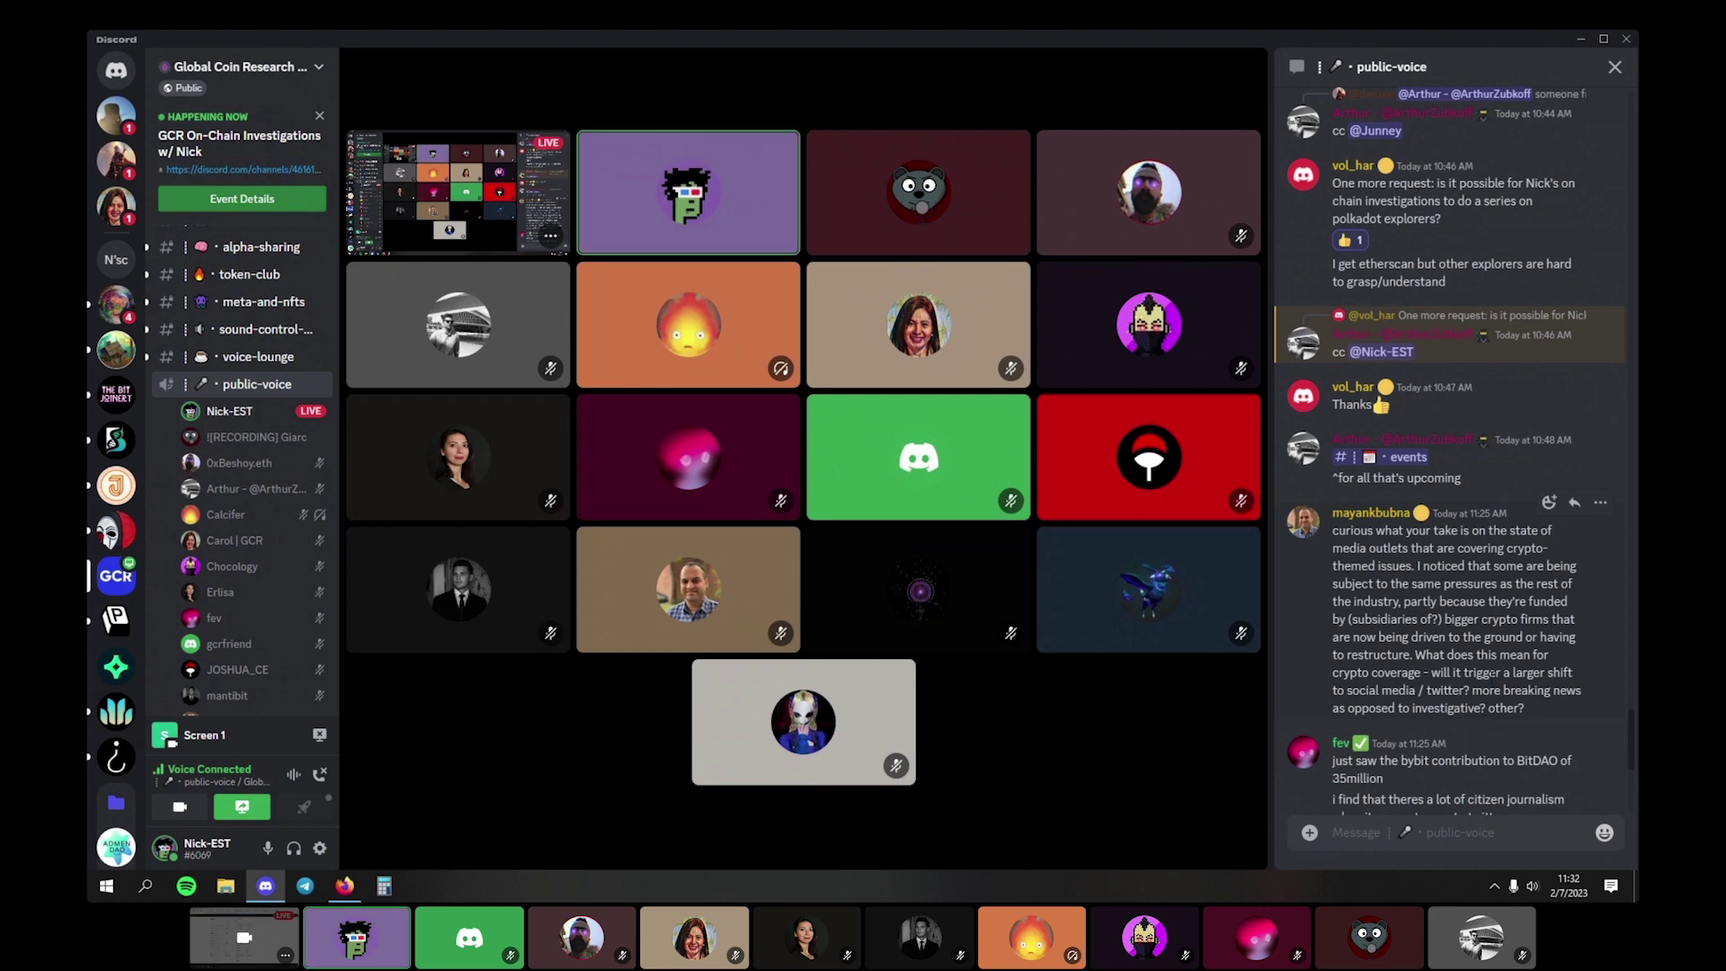
scroll(1490, 676, "down", 4)
scroll(1490, 675, "down", 1)
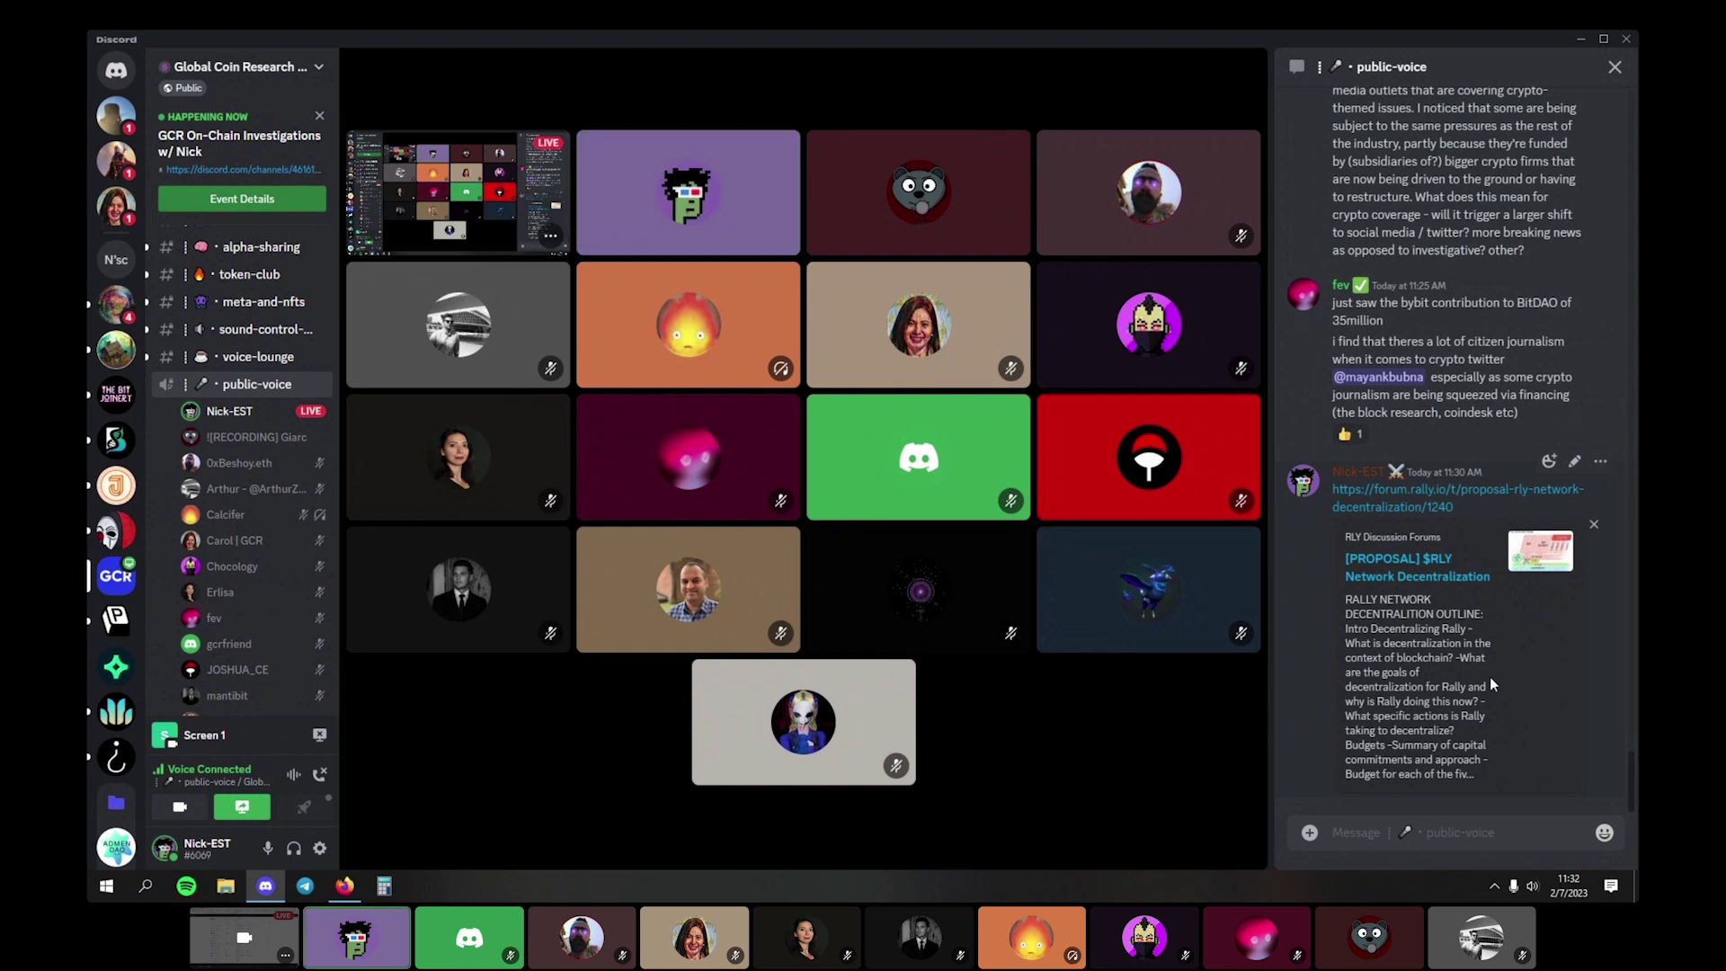
scroll(1490, 676, "up", 4)
scroll(1490, 676, "down", 4)
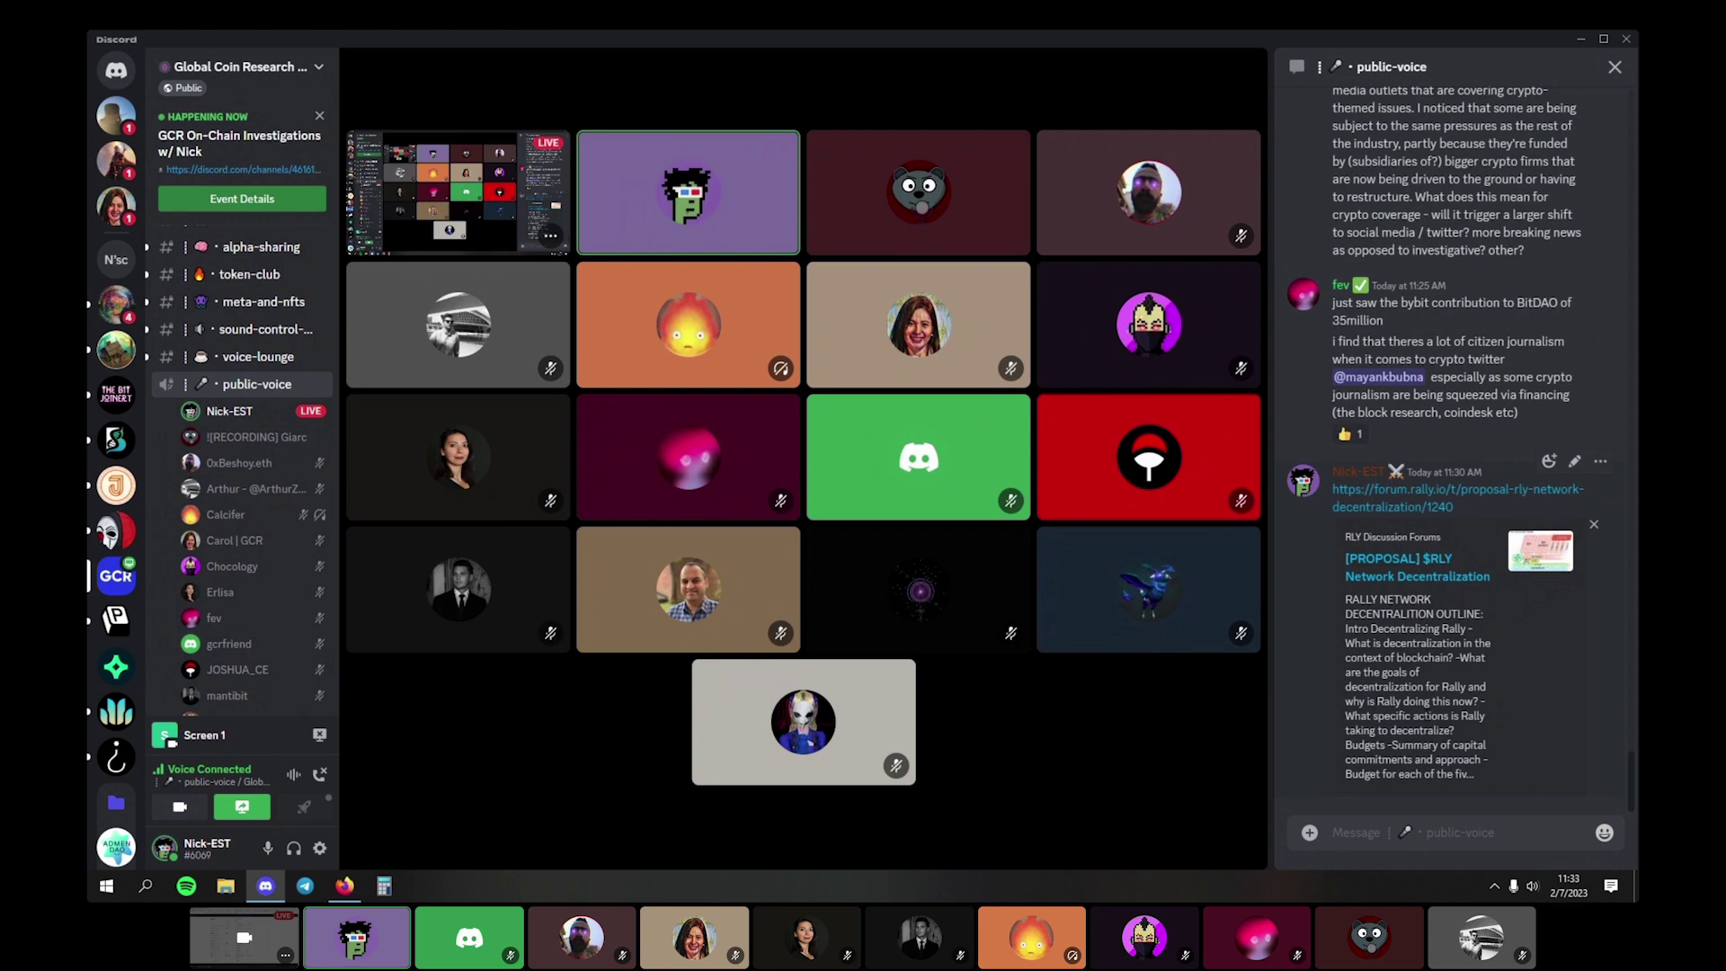
Switch back to Firefox and skim the opening of the $RLY Network Decentralization proposal
mouse_move(425, 727)
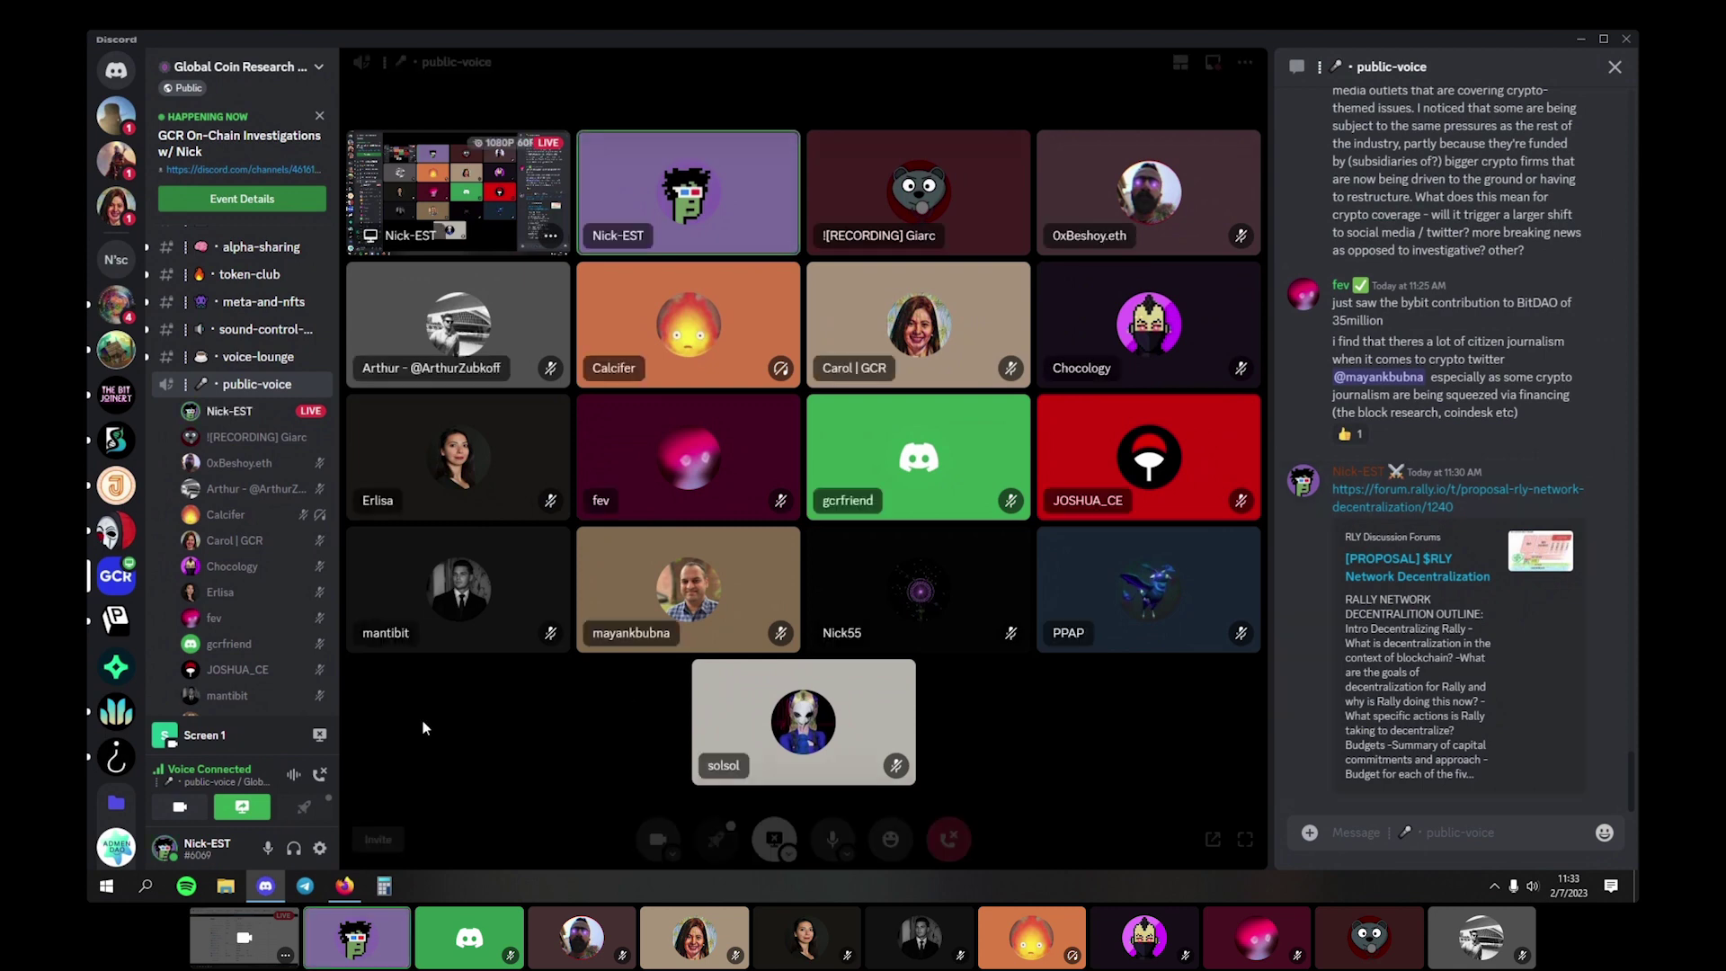
mouse_move(344, 885)
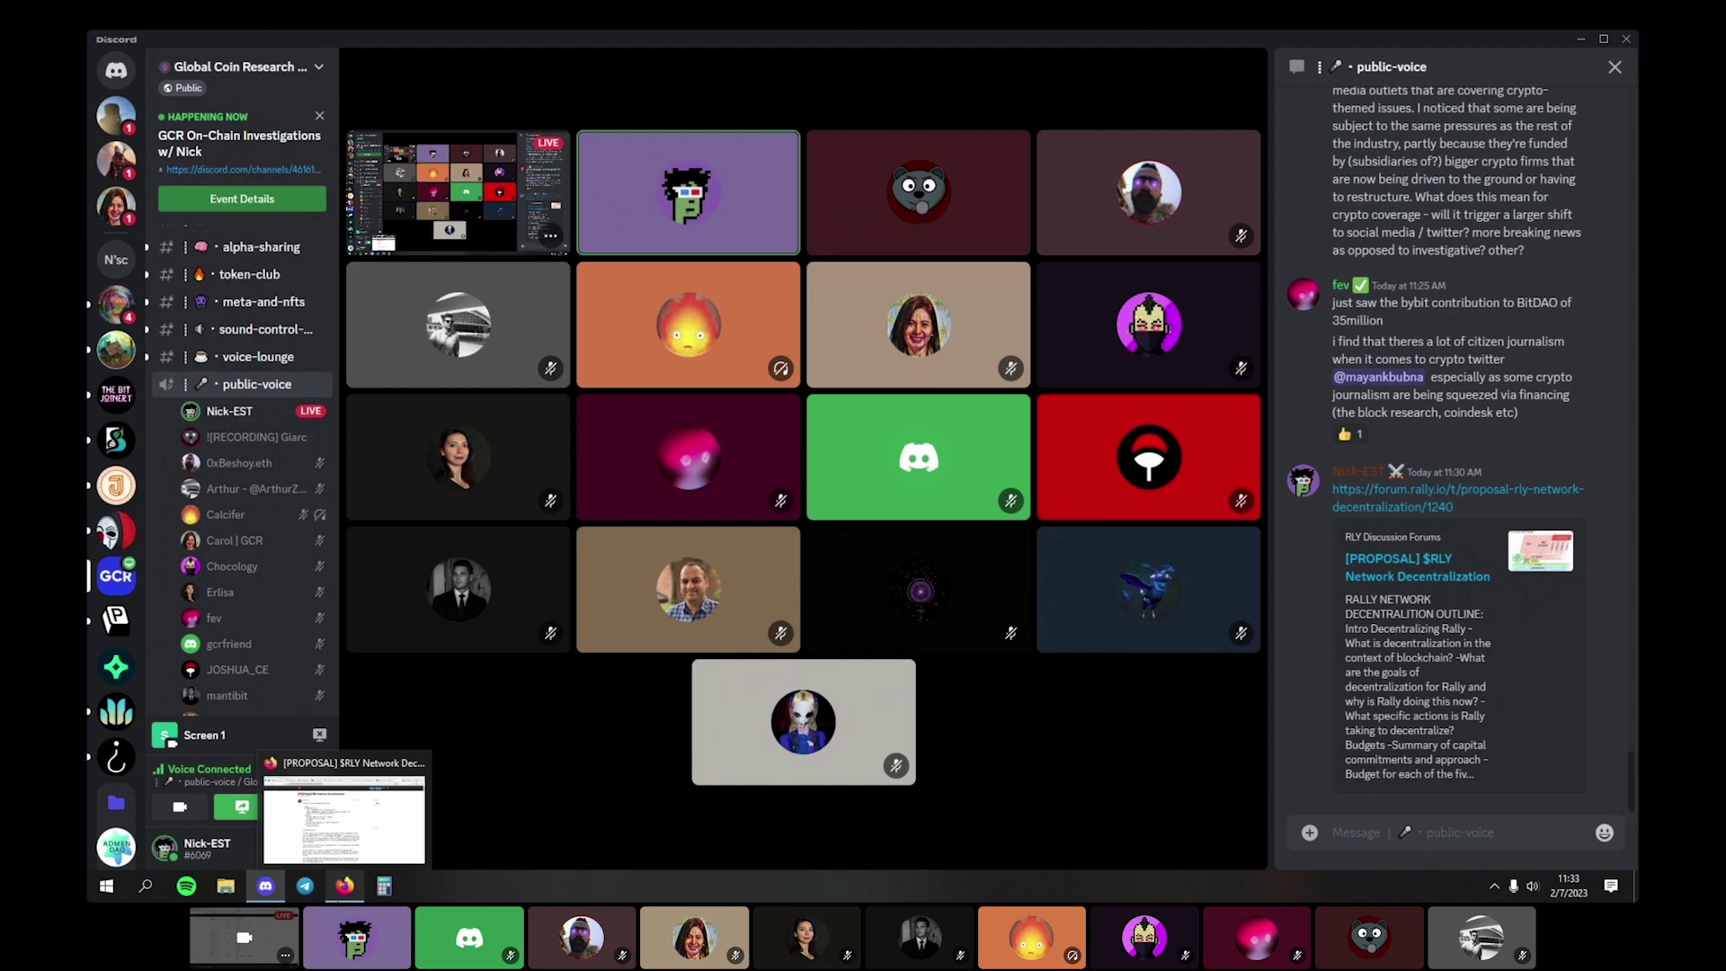
left_click(344, 814)
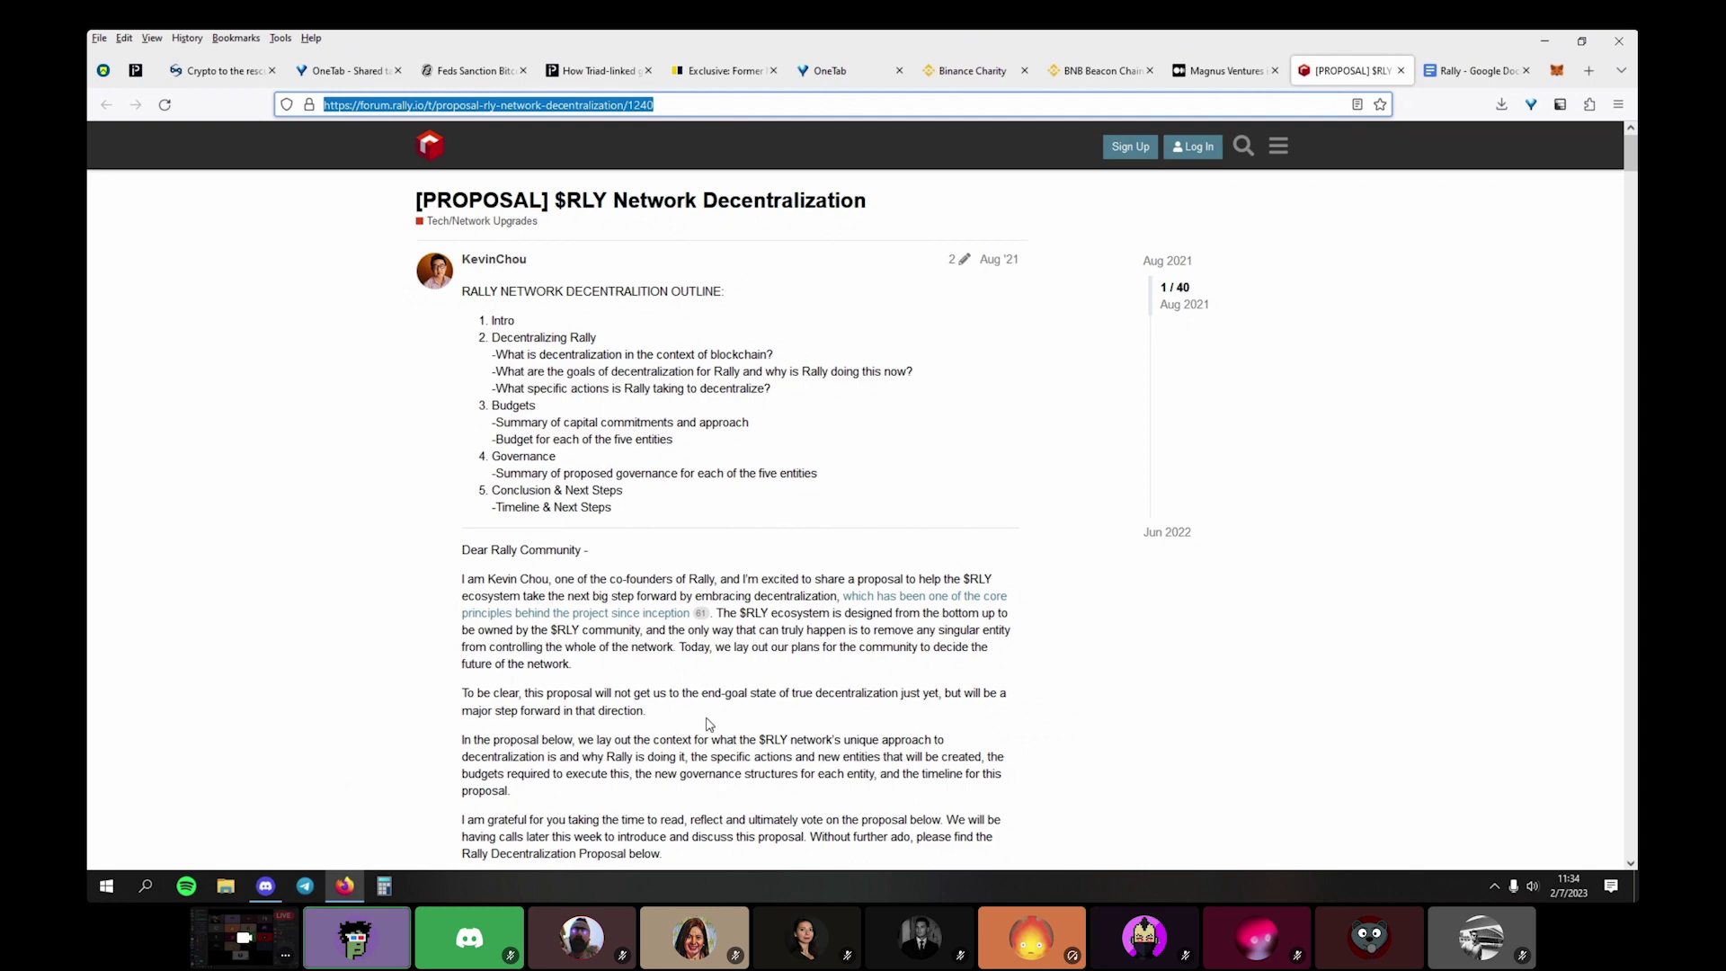
scroll(709, 725, "down", 3)
scroll(709, 724, "up", 3)
Close the proposal page and review the Executive Board and $RLY Ecosystem DAO sections of the Rally document
key("ctrl+Tab")
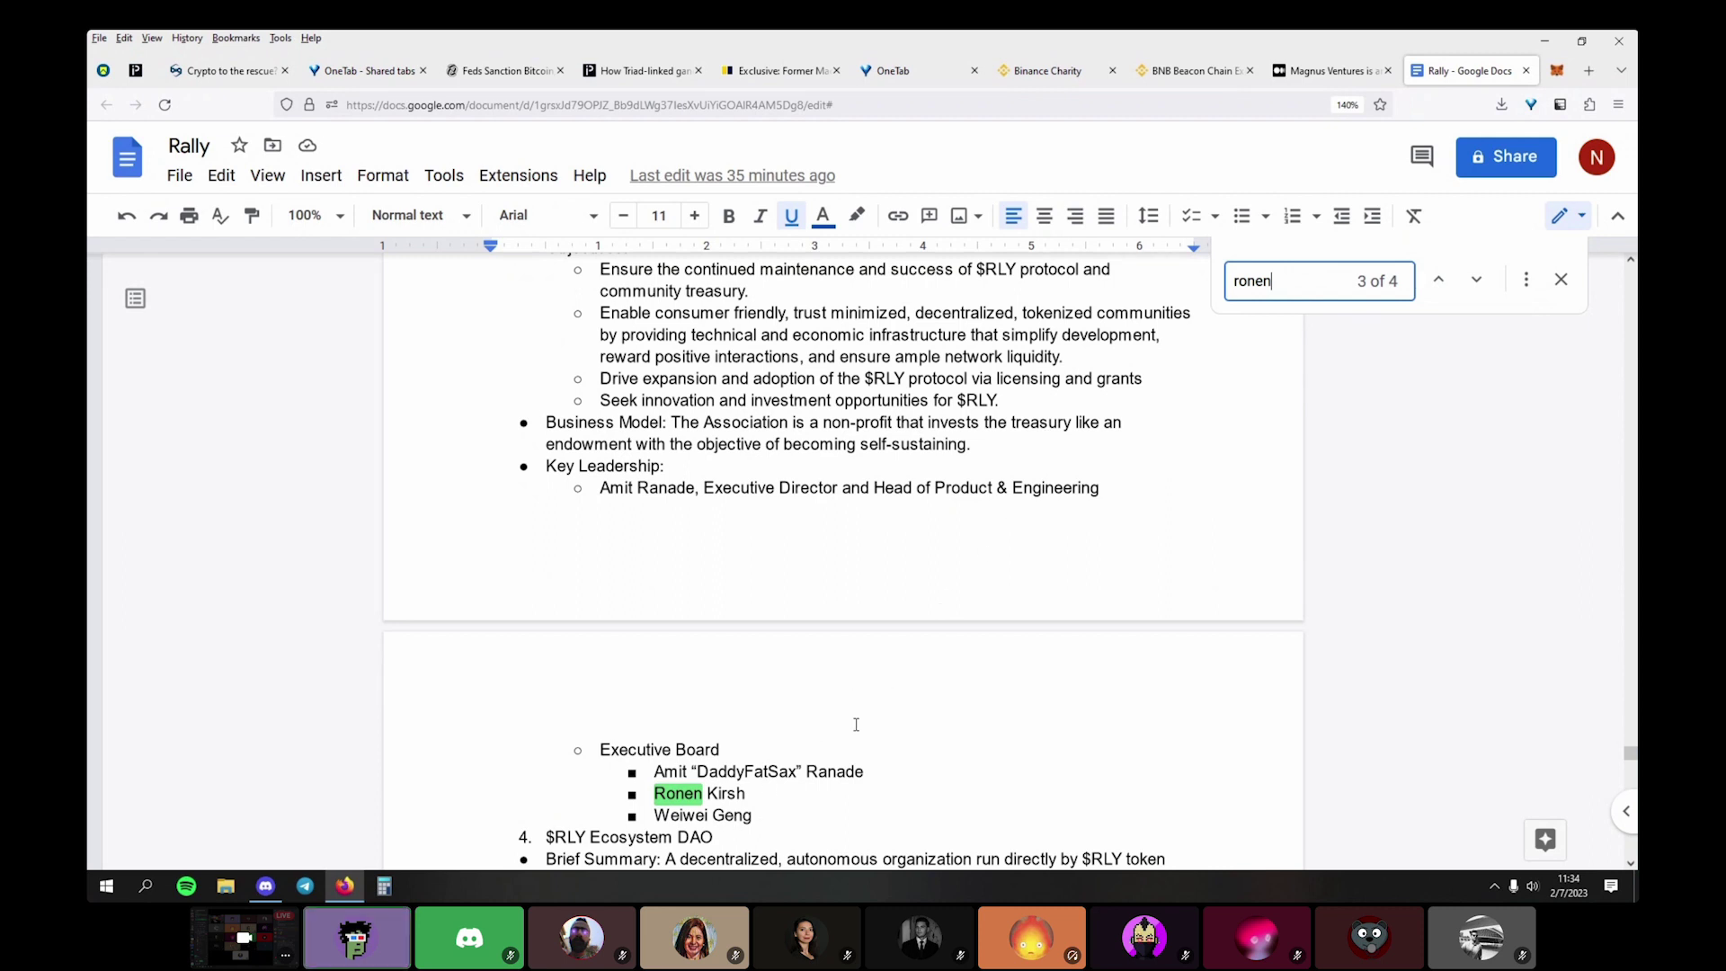
scroll(856, 724, "down", 10)
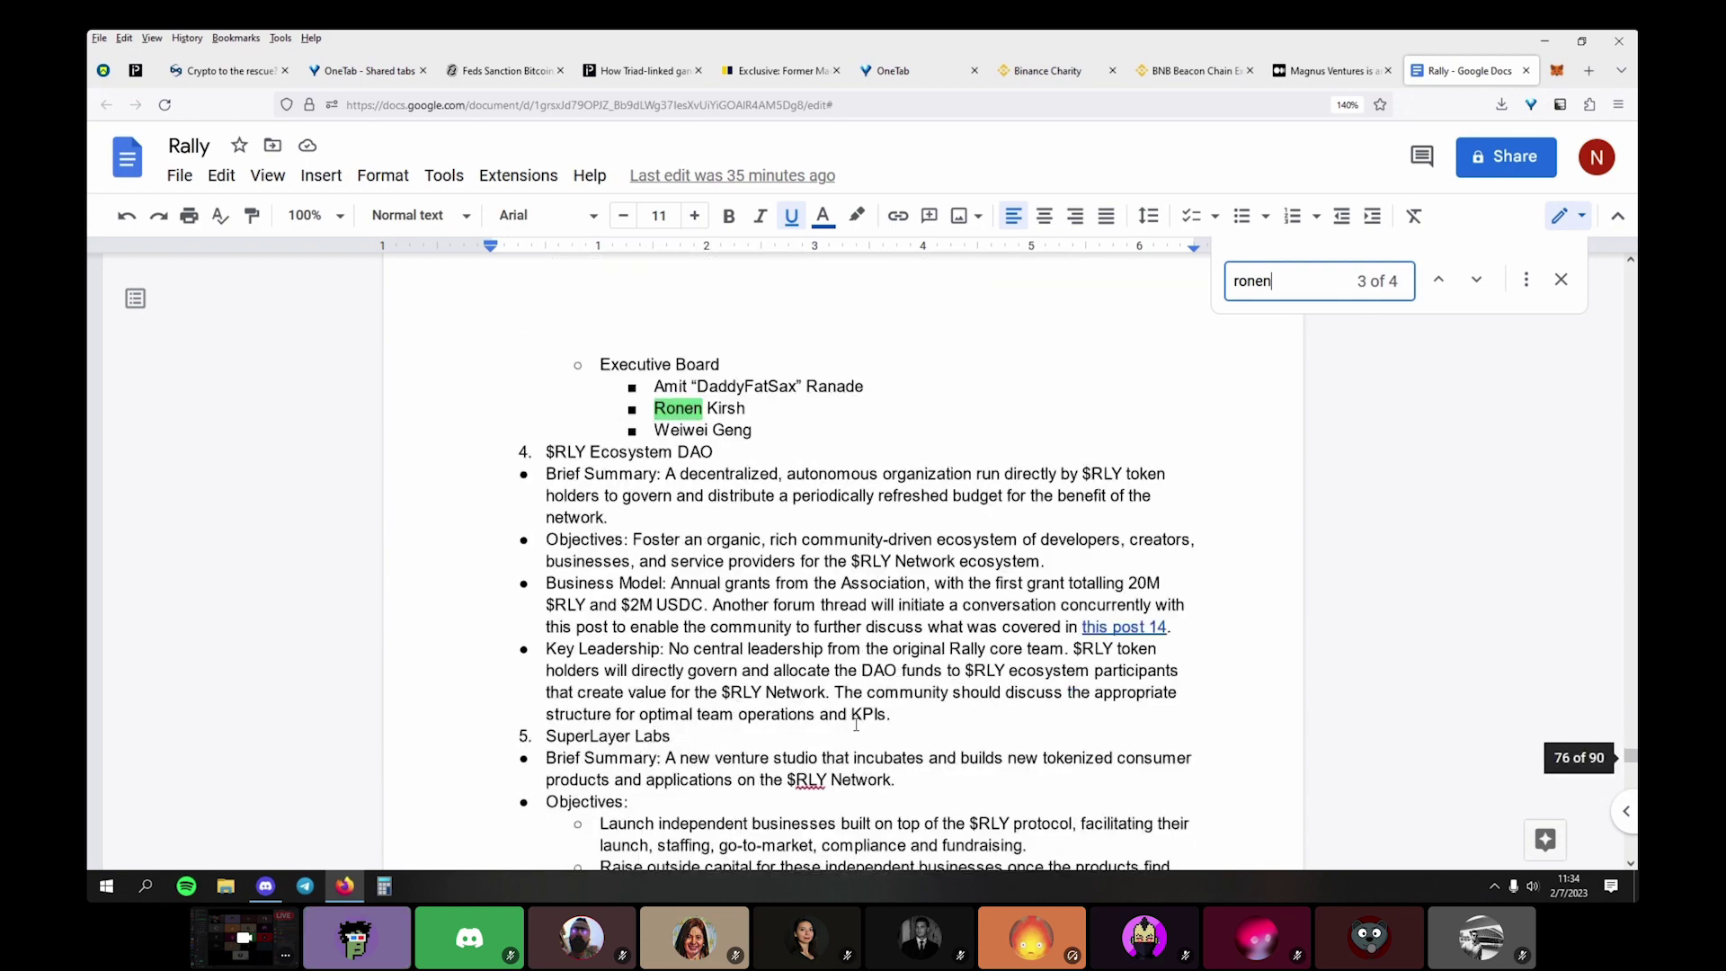
scroll(856, 724, "up", 6)
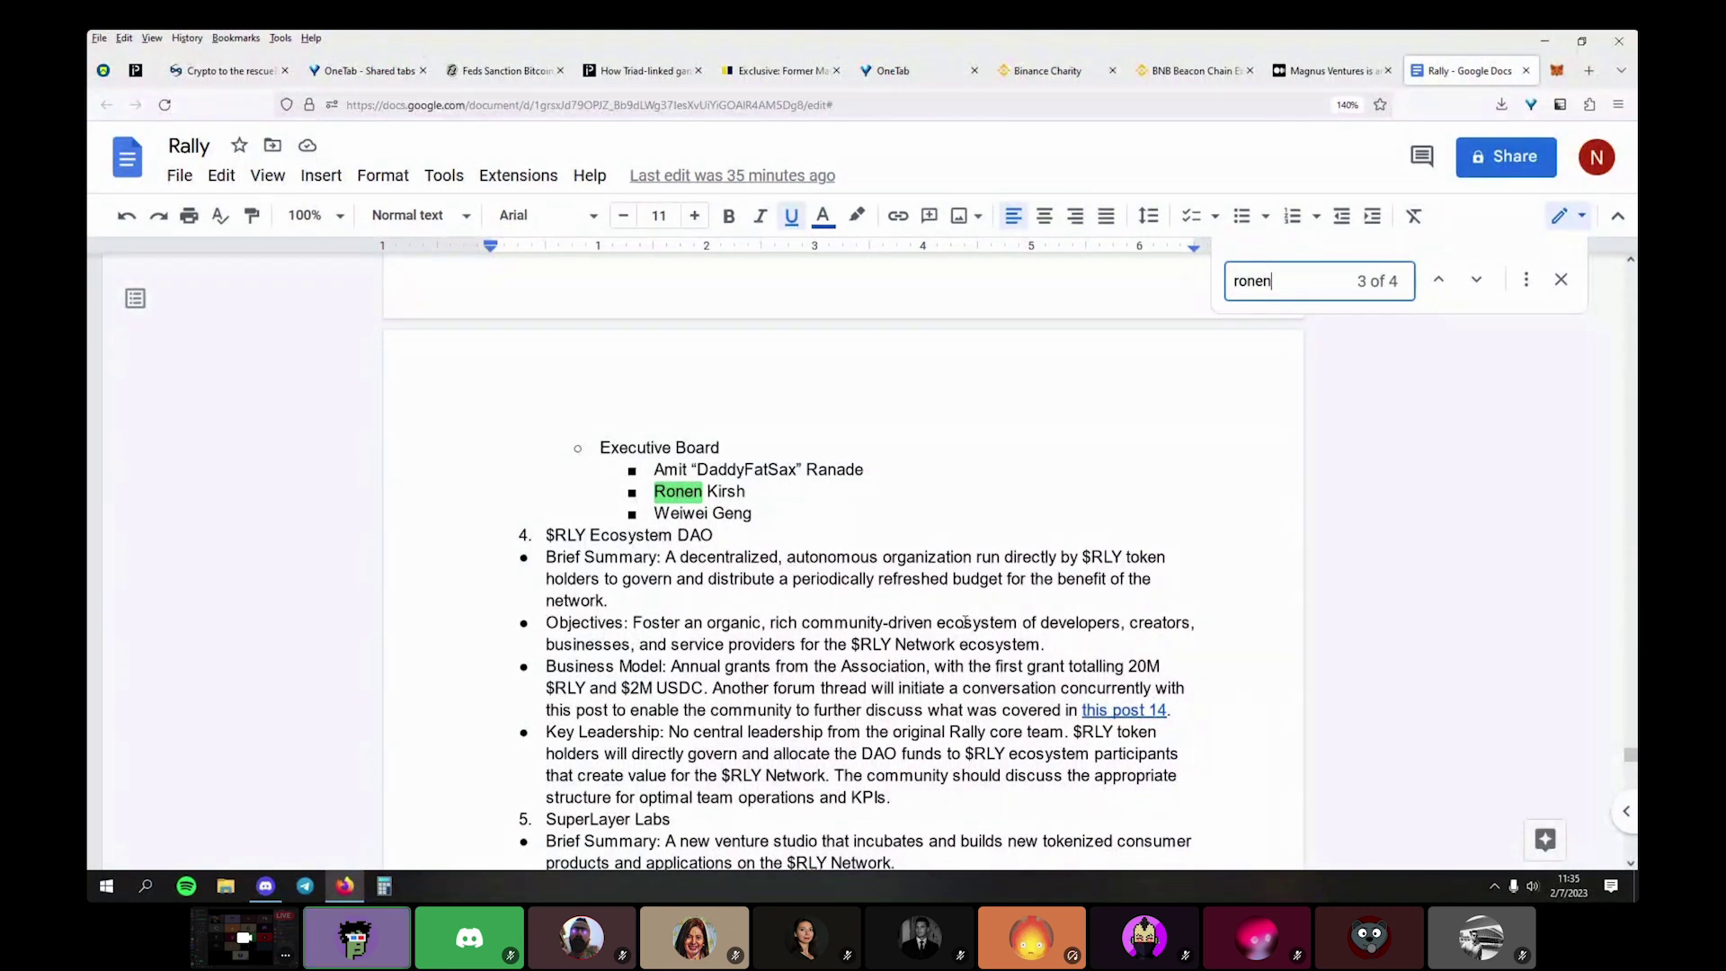
Review the $RLY Network Association section and the ecosystem concept diagram in the Rally document, and close it
scroll(946, 591, "up", 5)
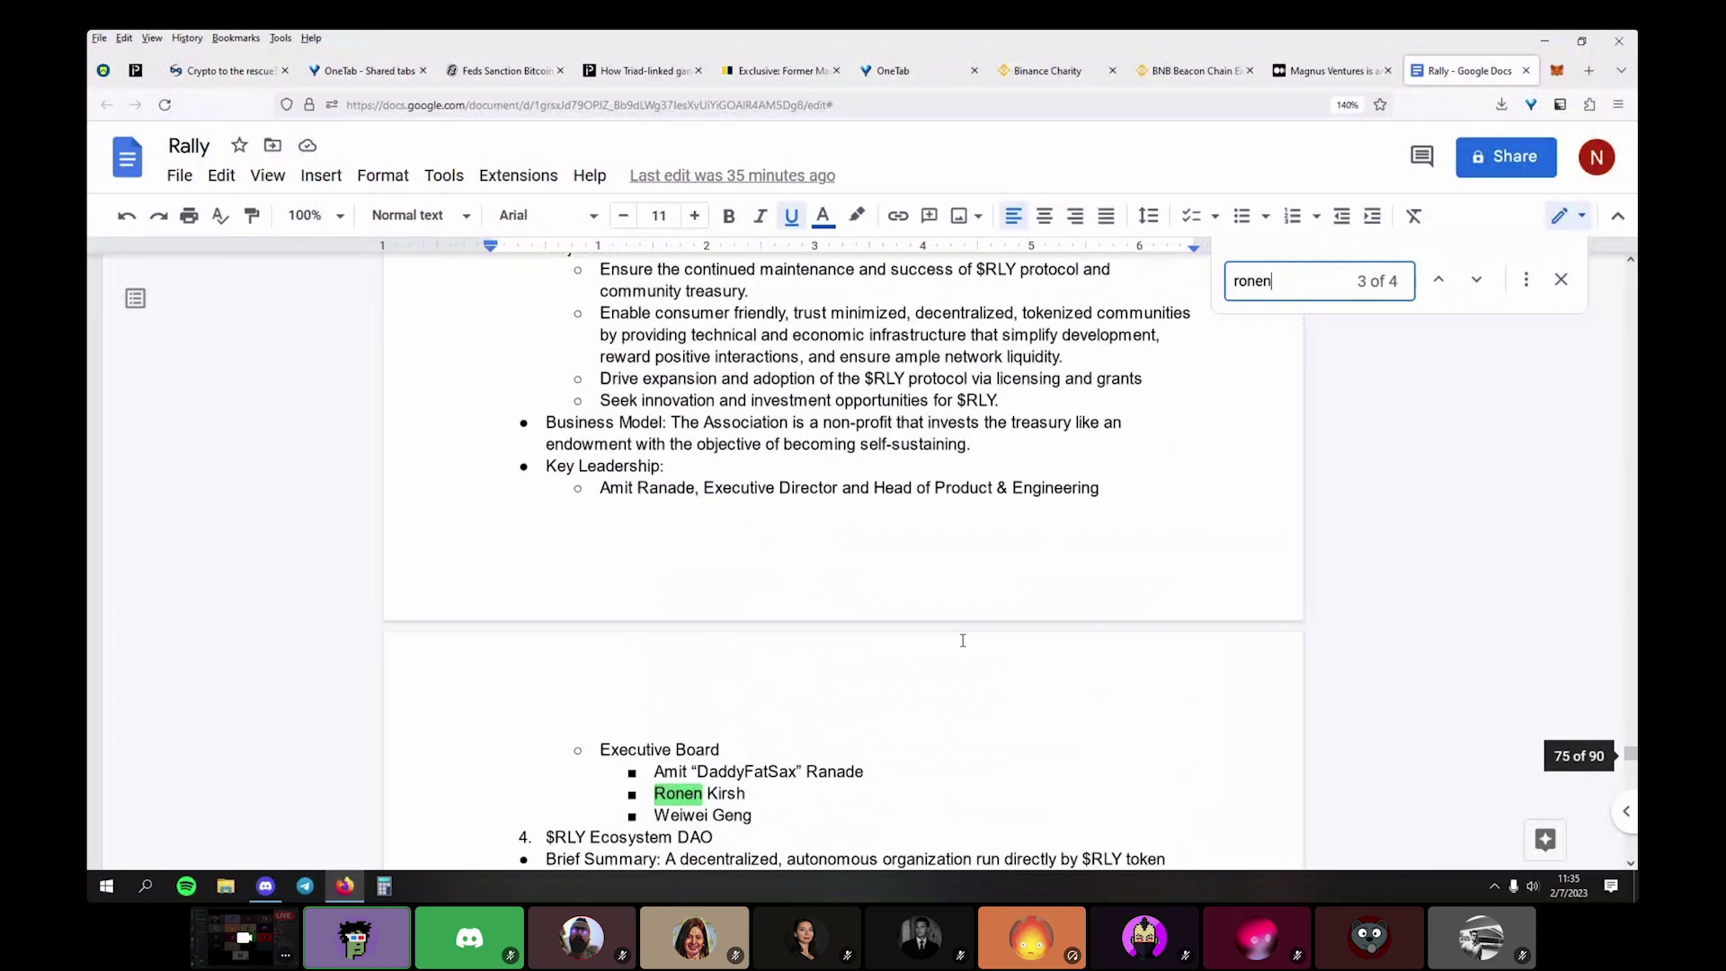
scroll(963, 640, "up", 2)
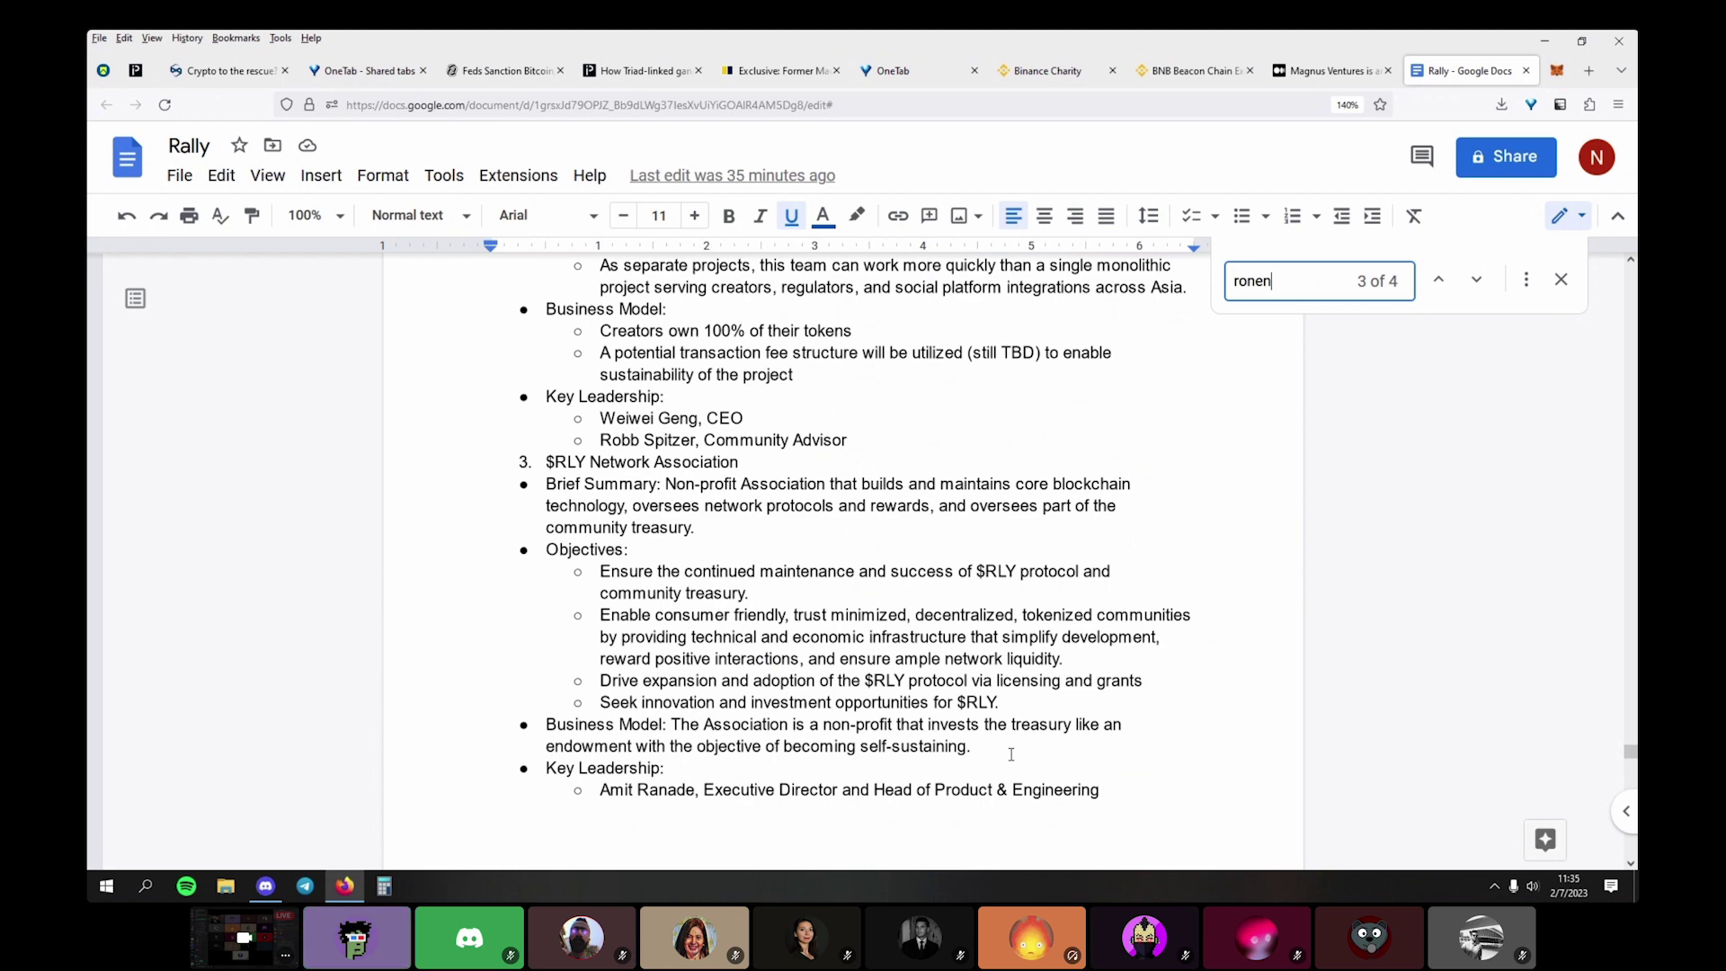
scroll(1006, 730, "up", 15)
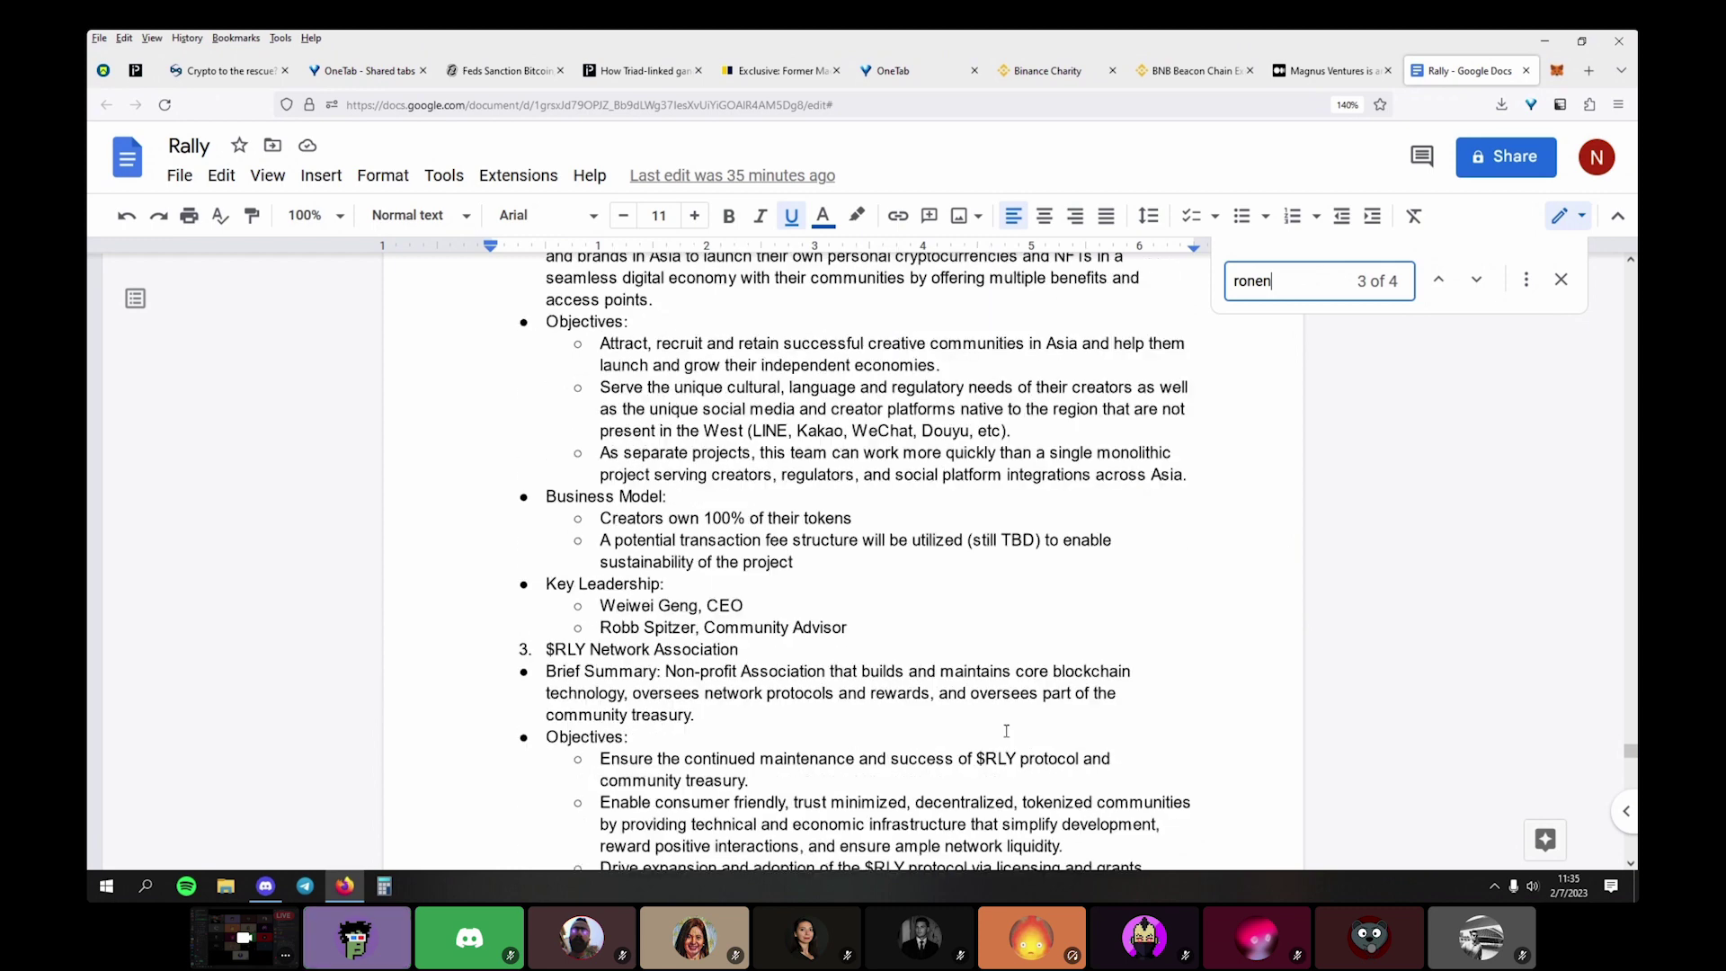
scroll(1006, 730, "down", 6)
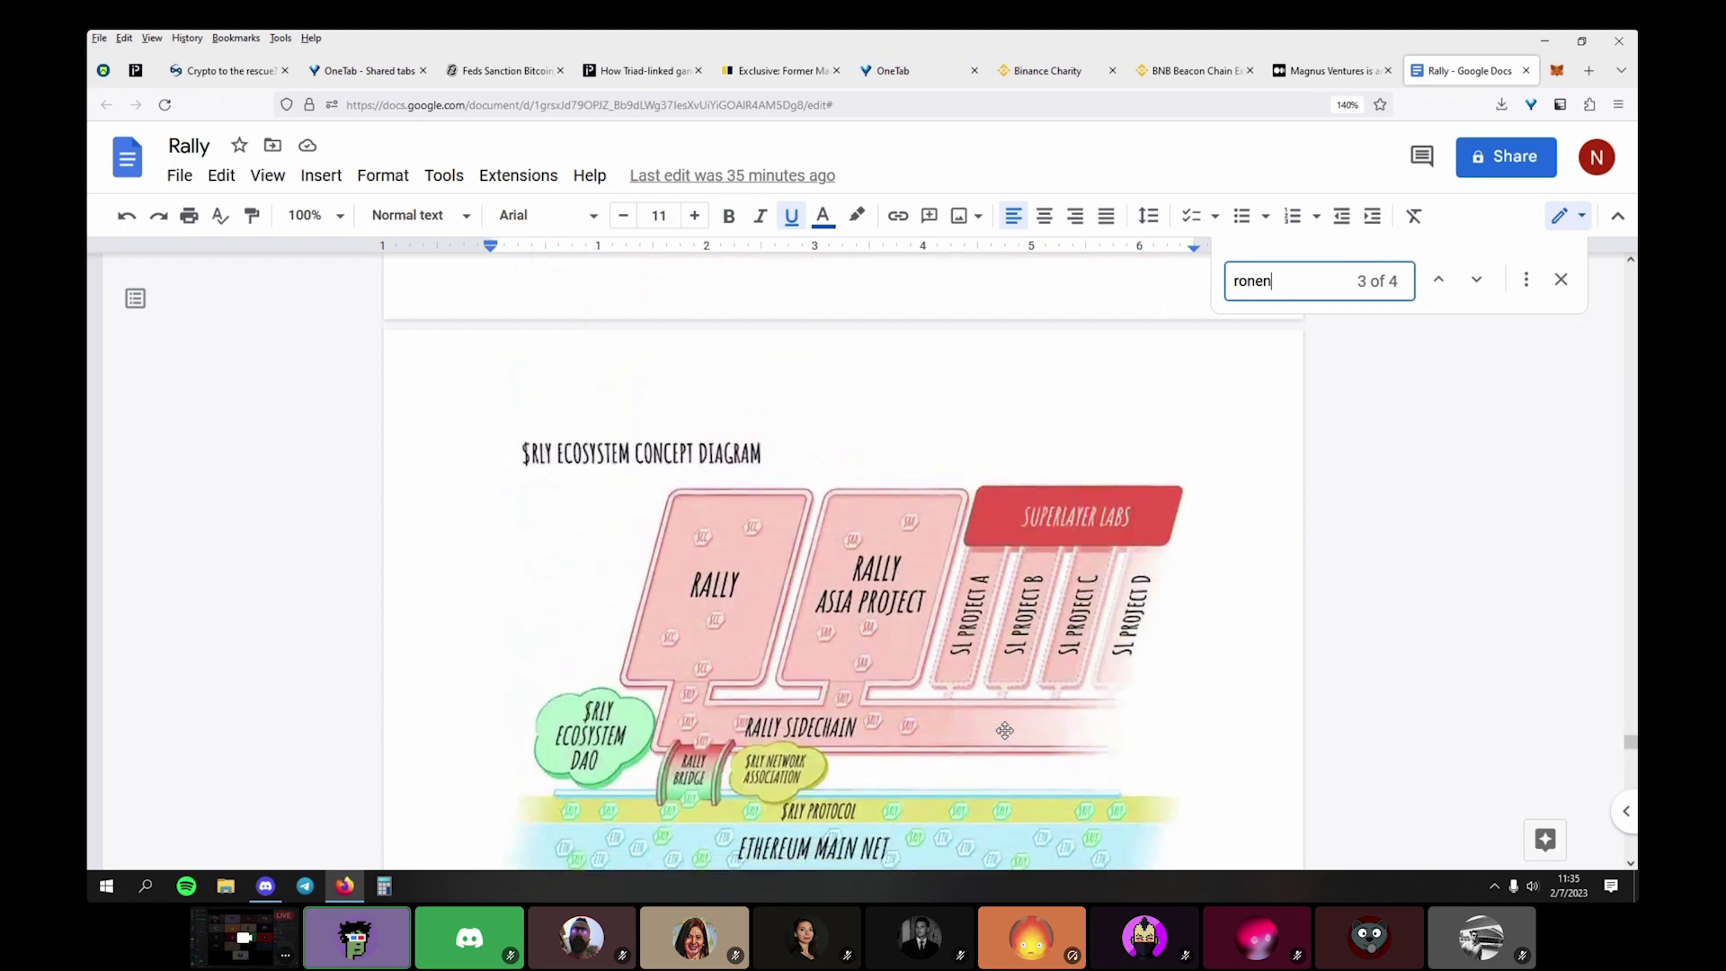
left_click(1525, 71)
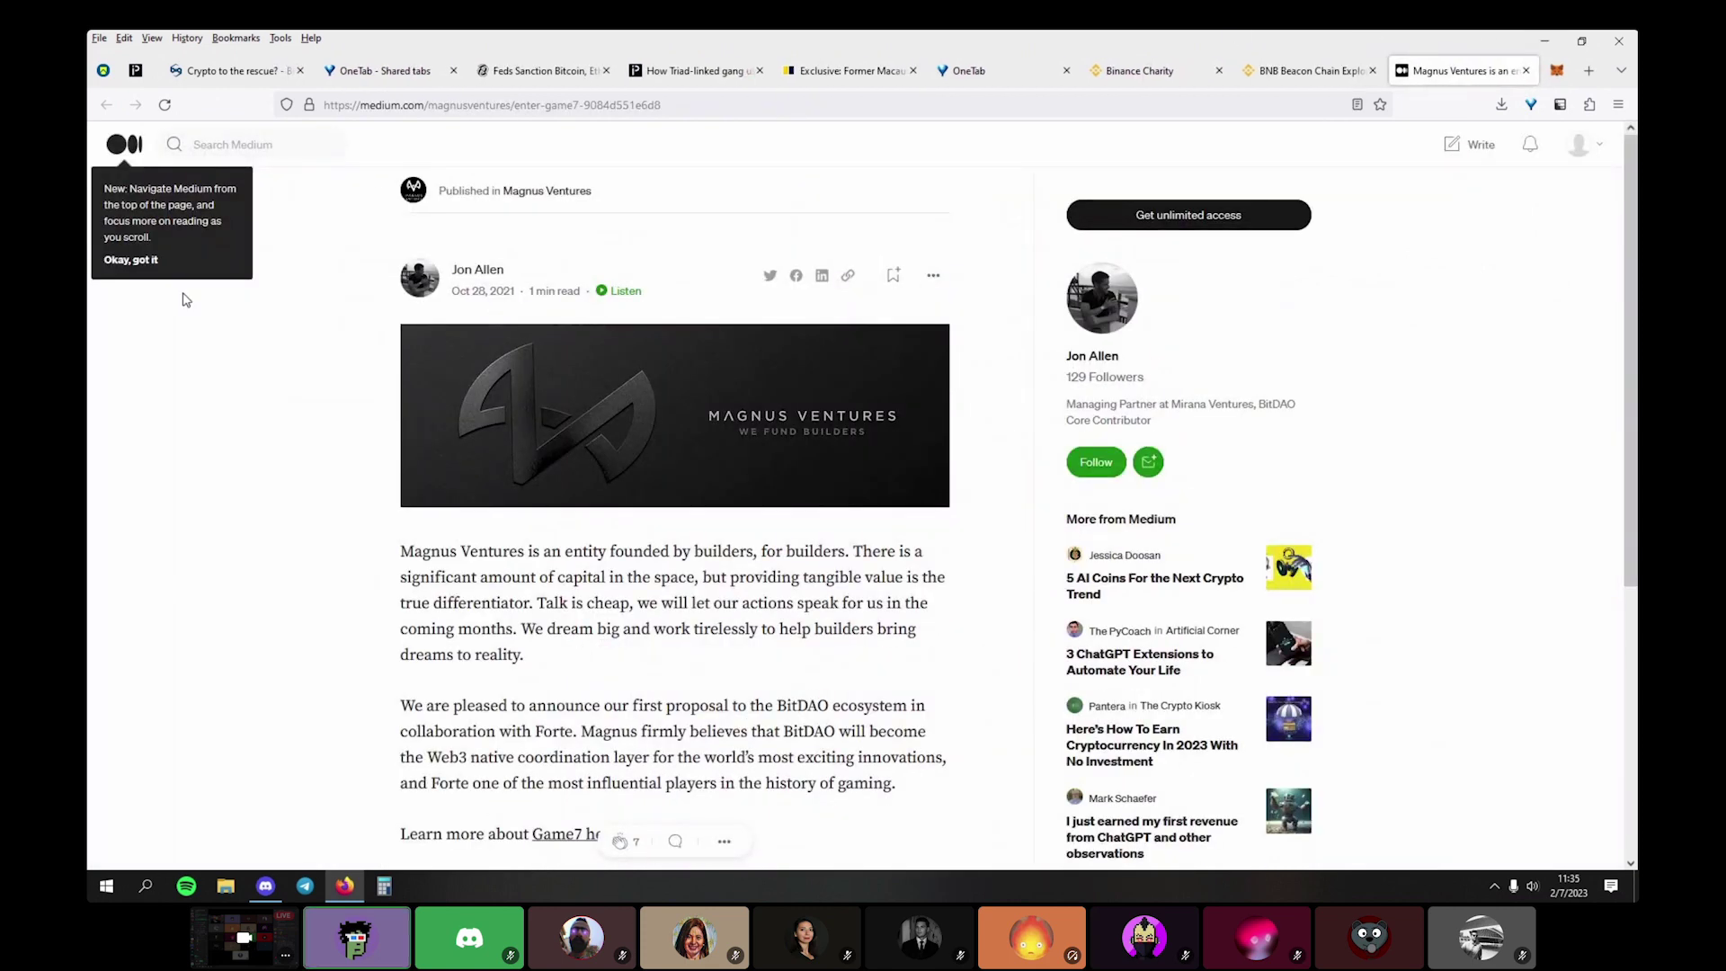
Copy the web address of the Magnus Ventures Medium article and post it in Discord's public-voice chat
left_click(422, 105)
right_click(428, 108)
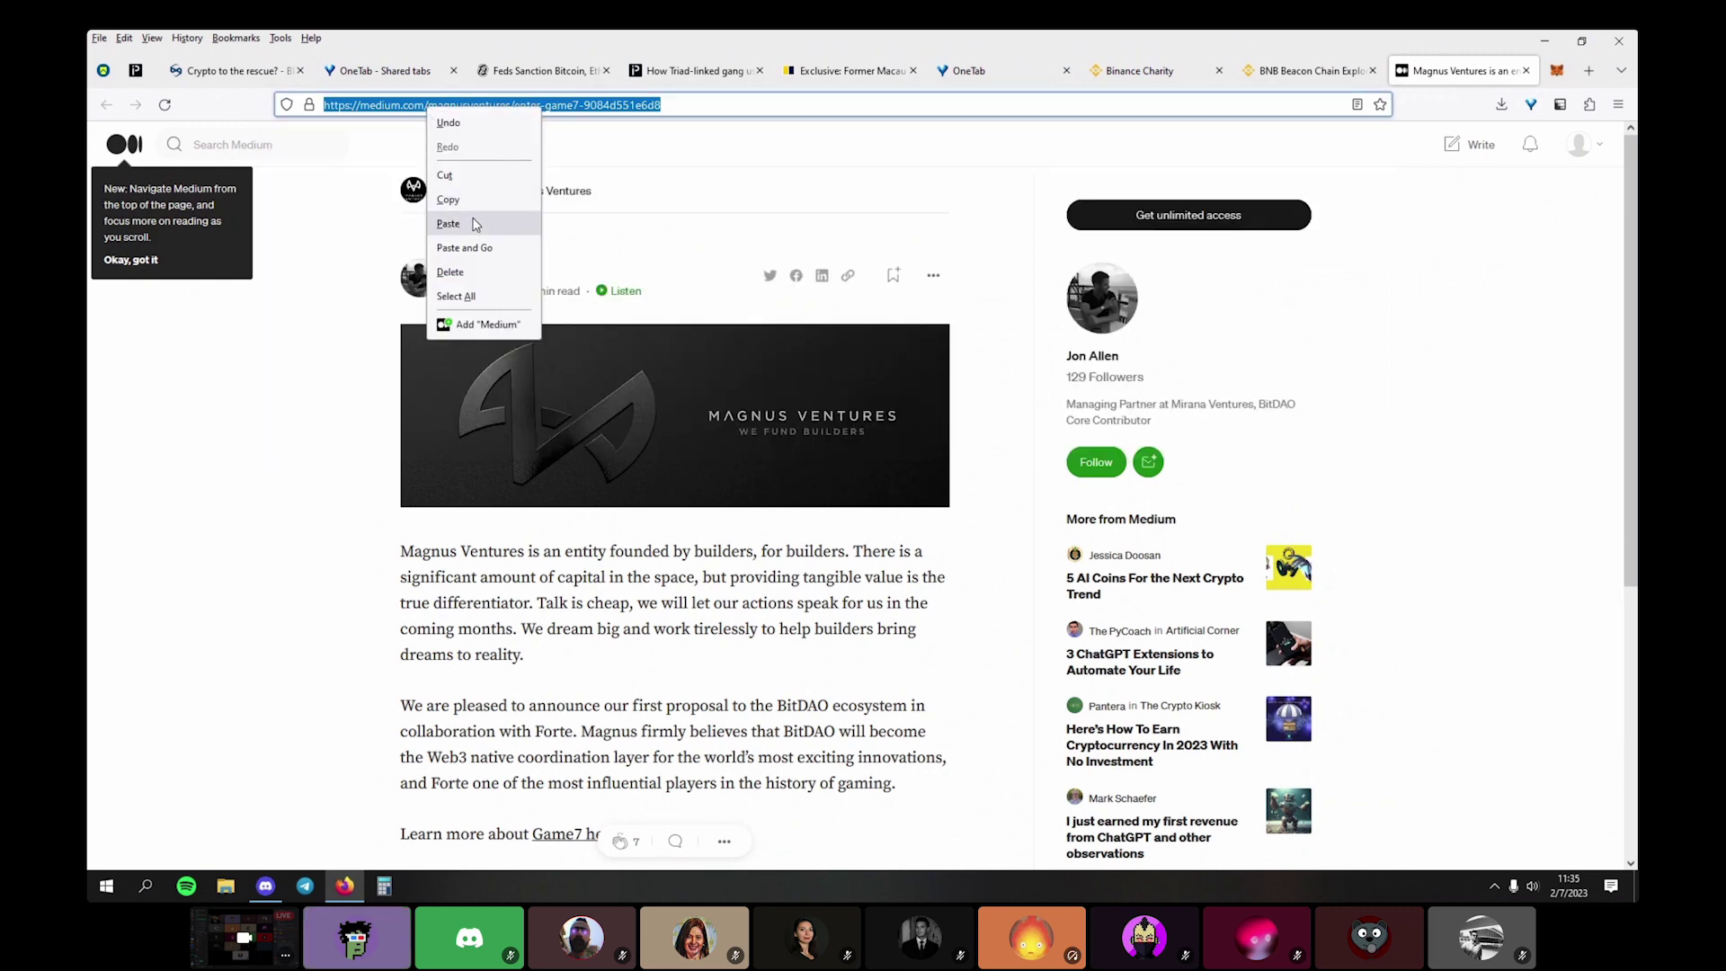
left_click(448, 199)
key("alt+Tab")
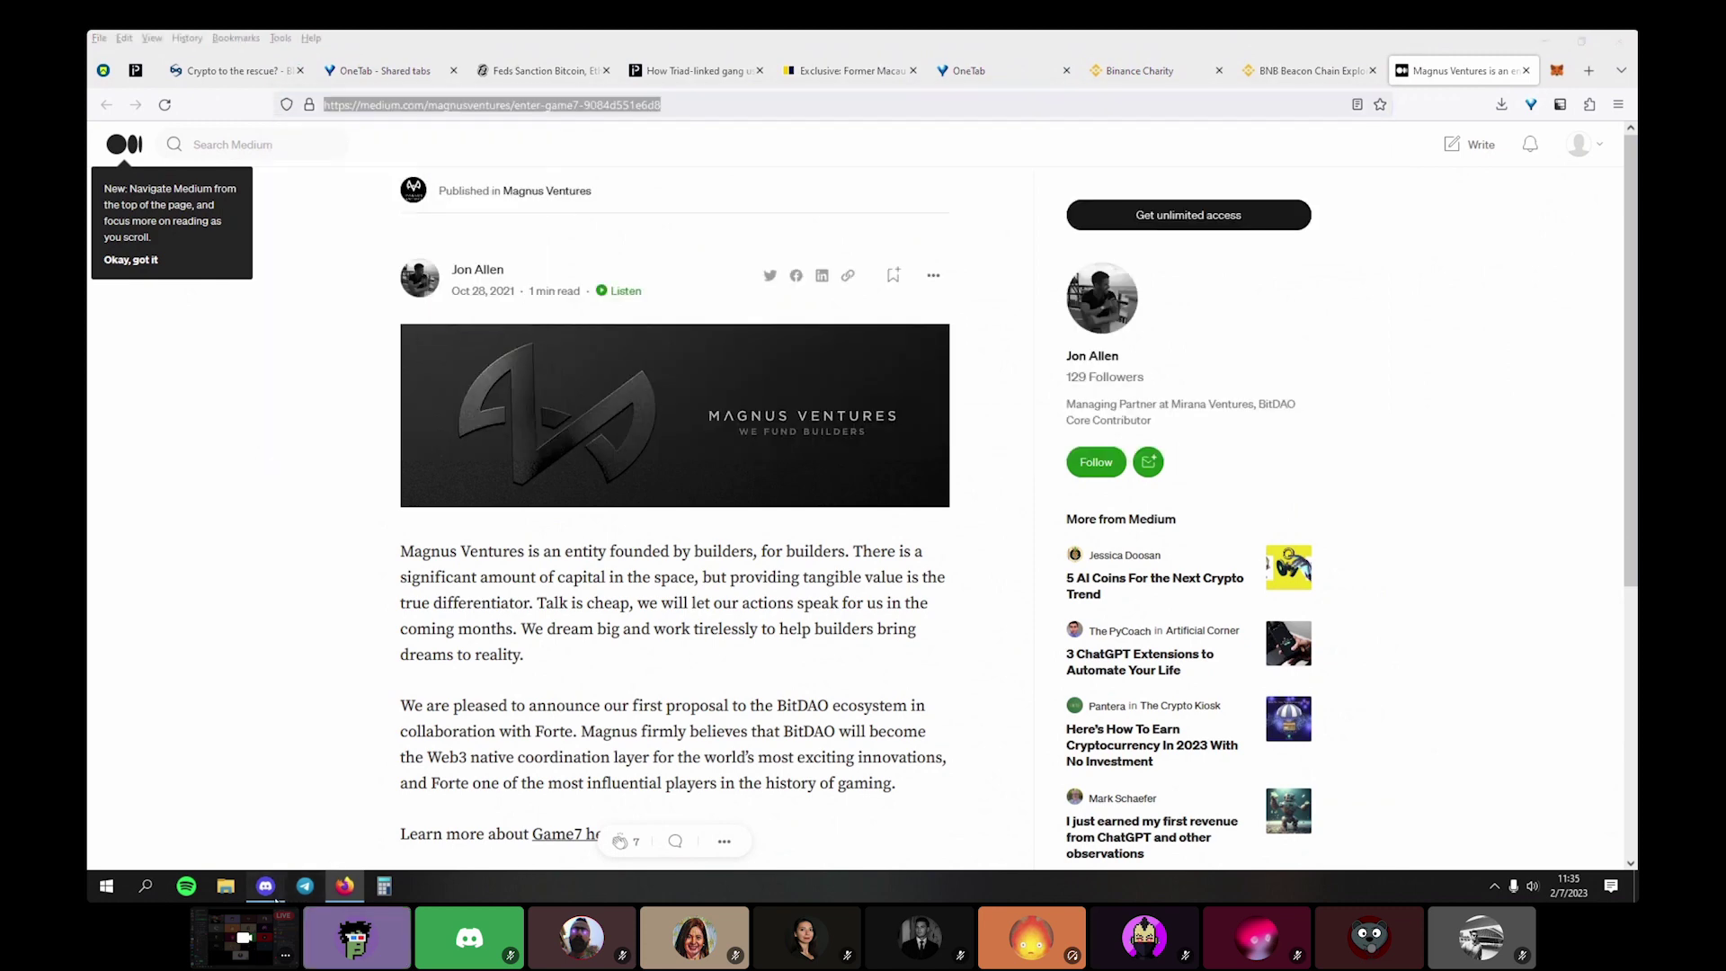
left_click(1492, 847)
key("ctrl+v")
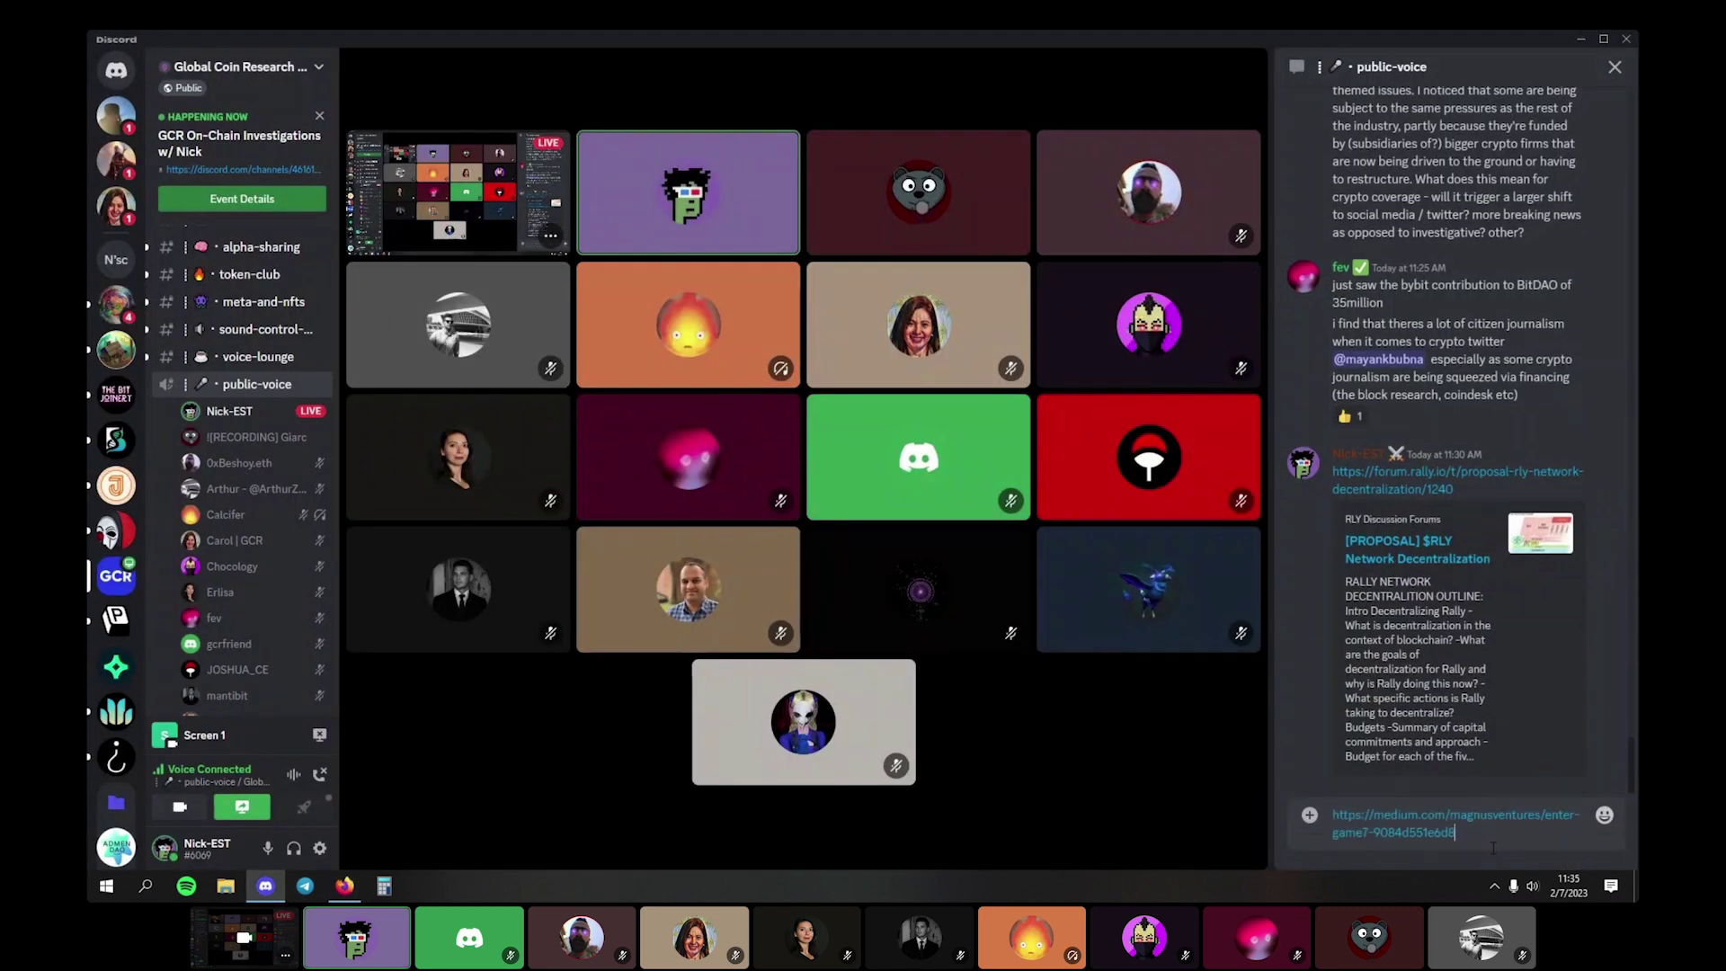
key("Return")
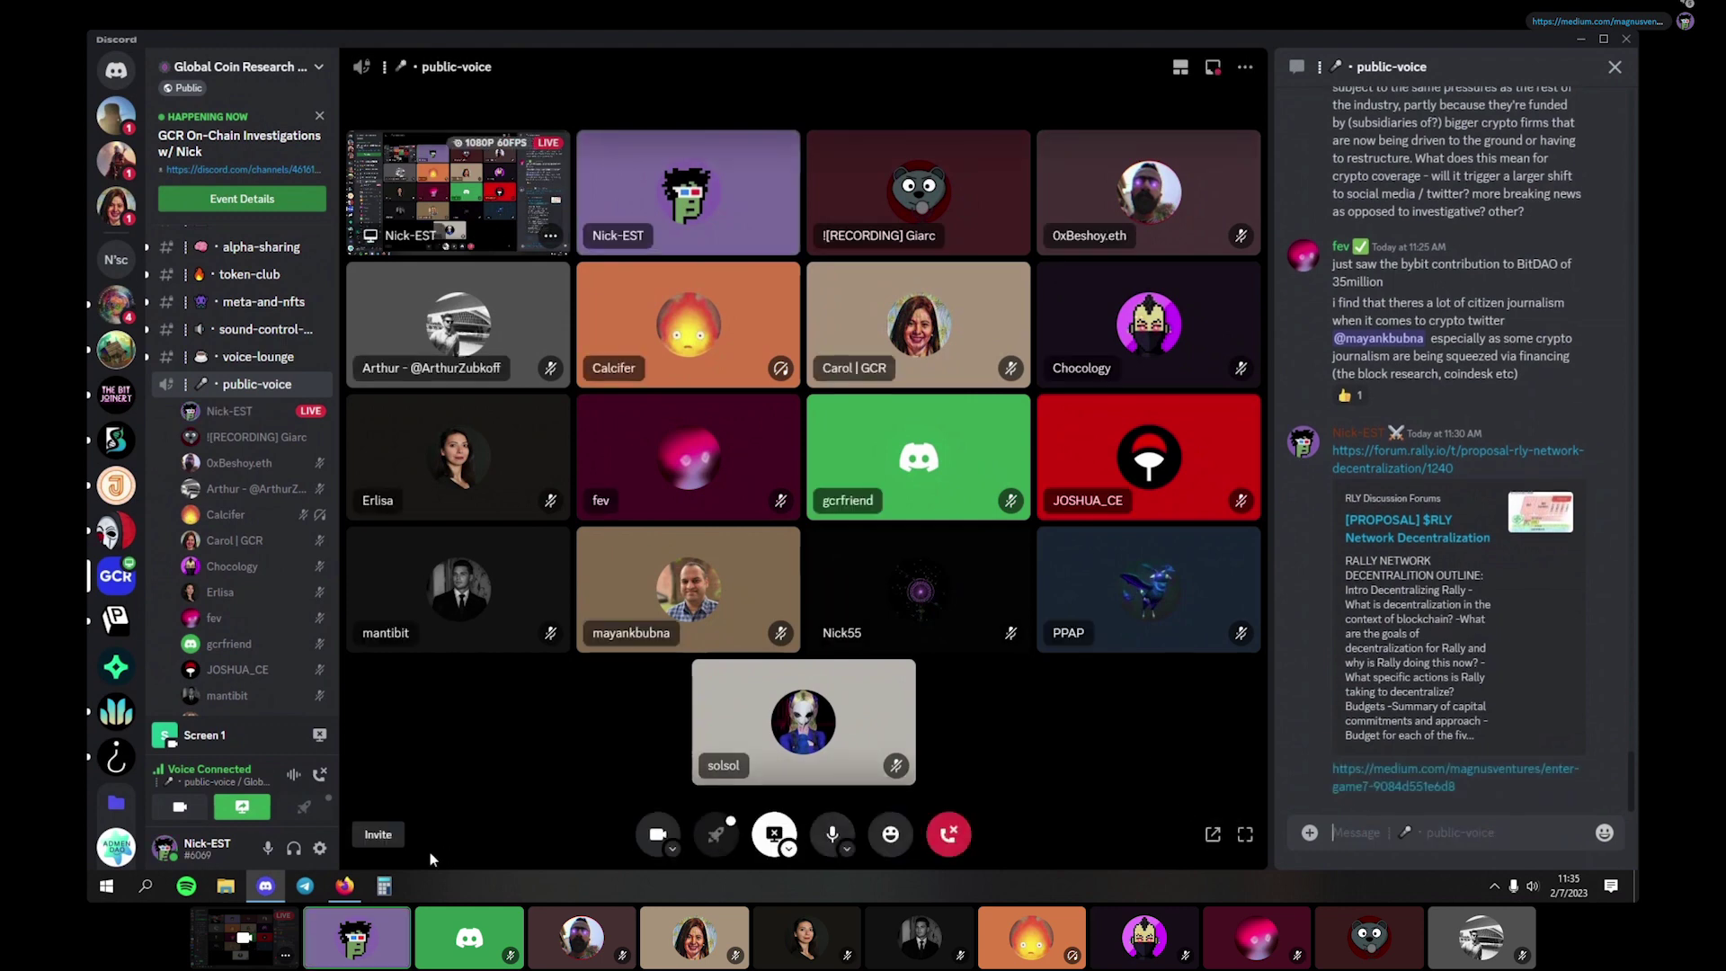
Switch back to Firefox, skim the Magnus Ventures article, and close it
mouse_move(344, 895)
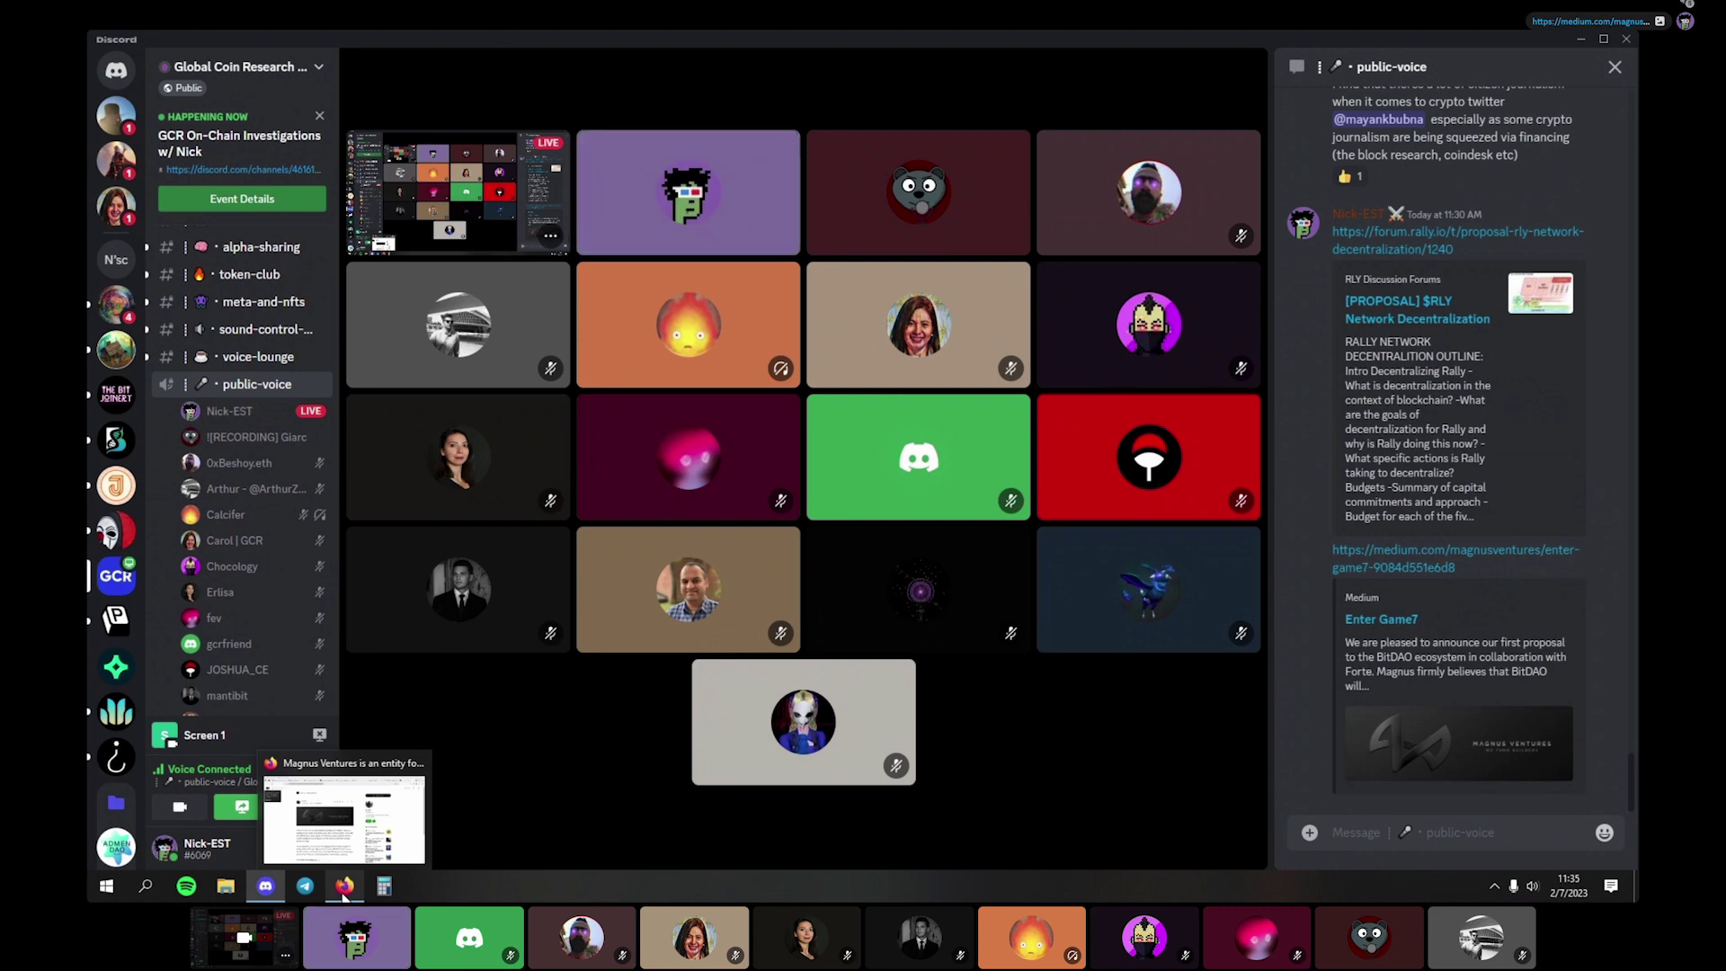
left_click(344, 893)
scroll(809, 683, "down", 5)
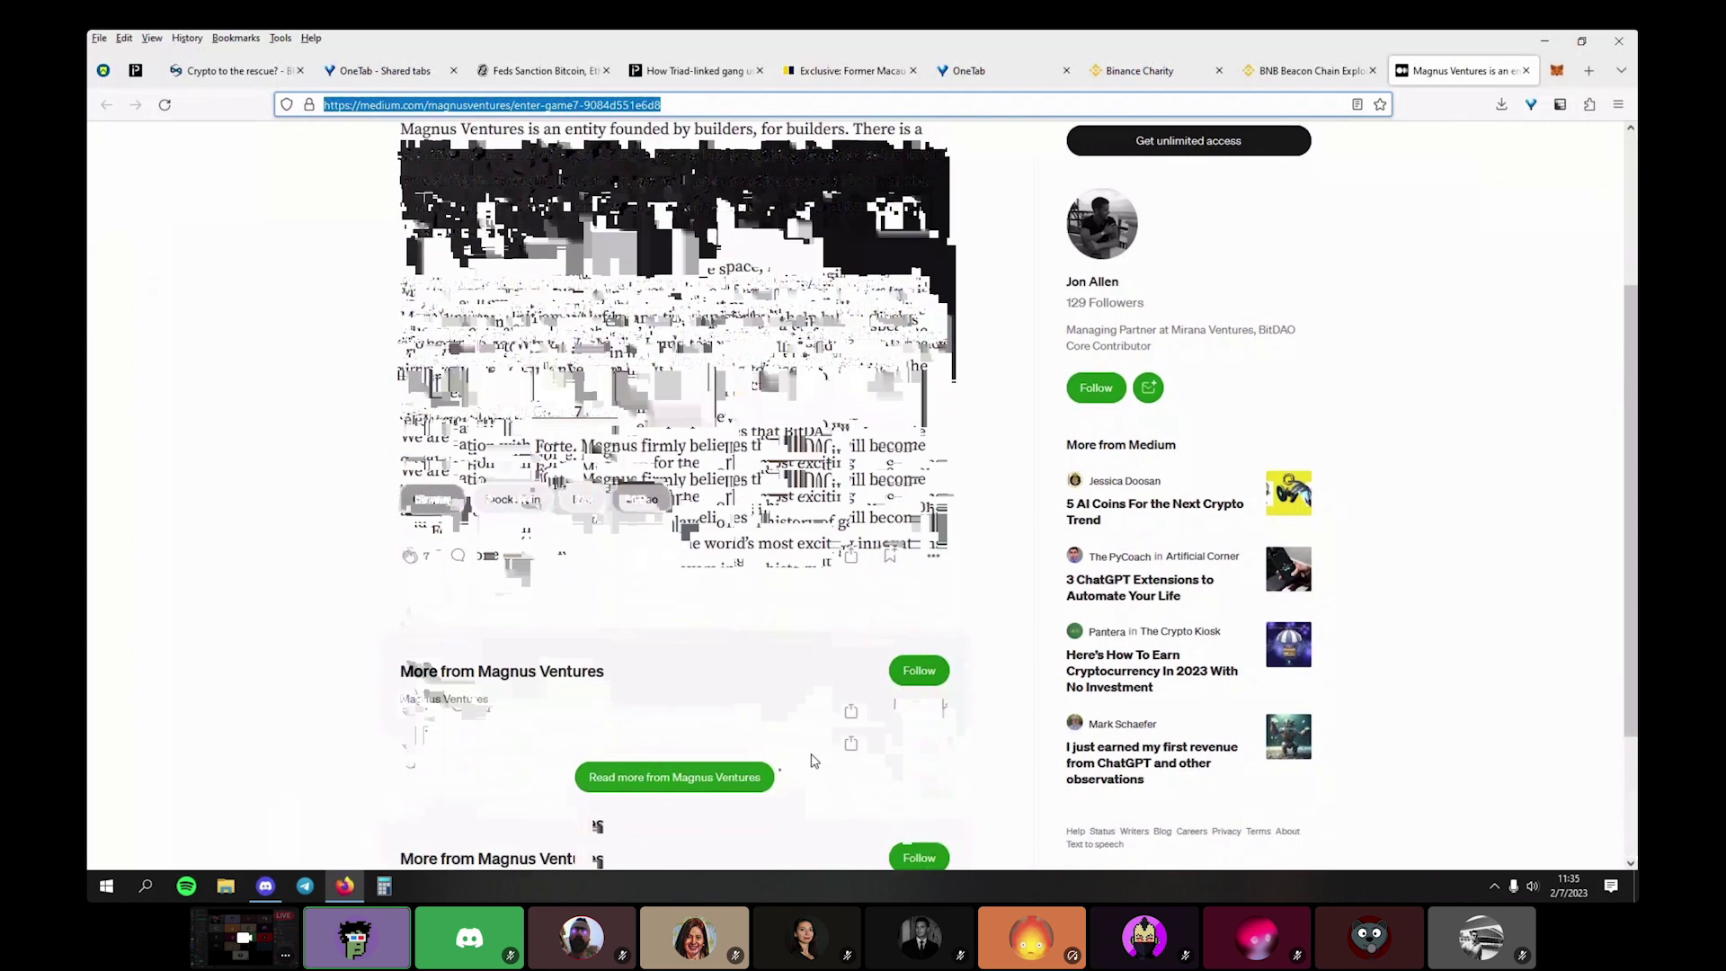
scroll(813, 762, "up", 5)
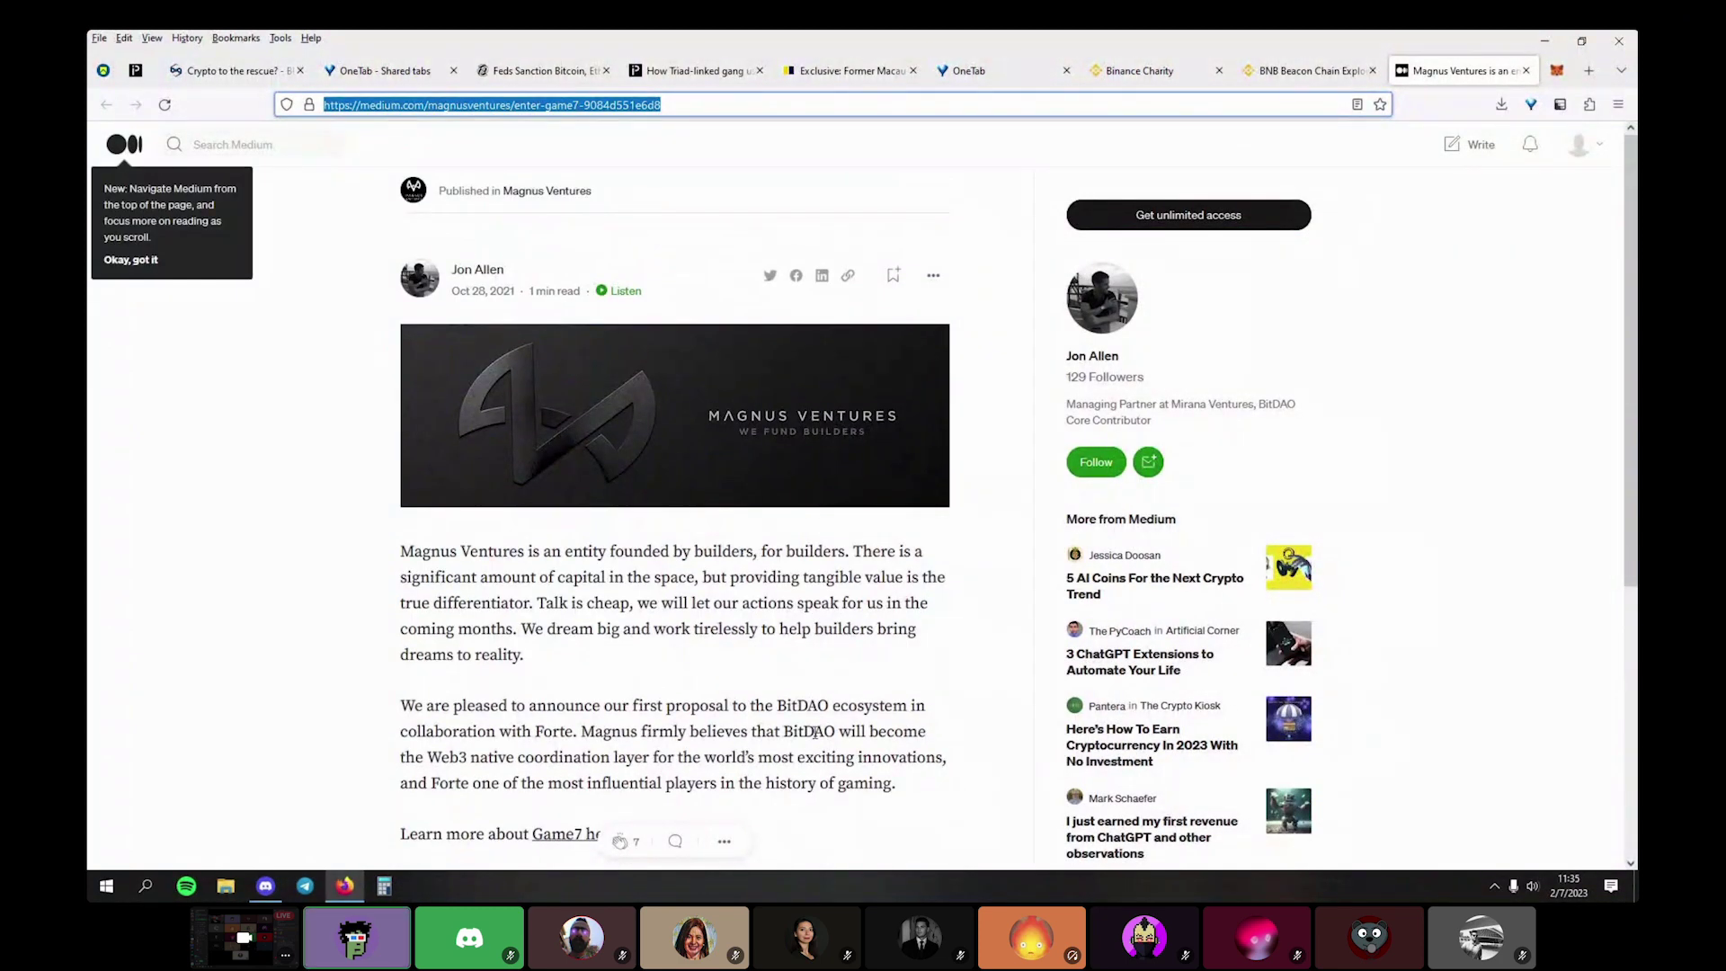
left_click(1526, 70)
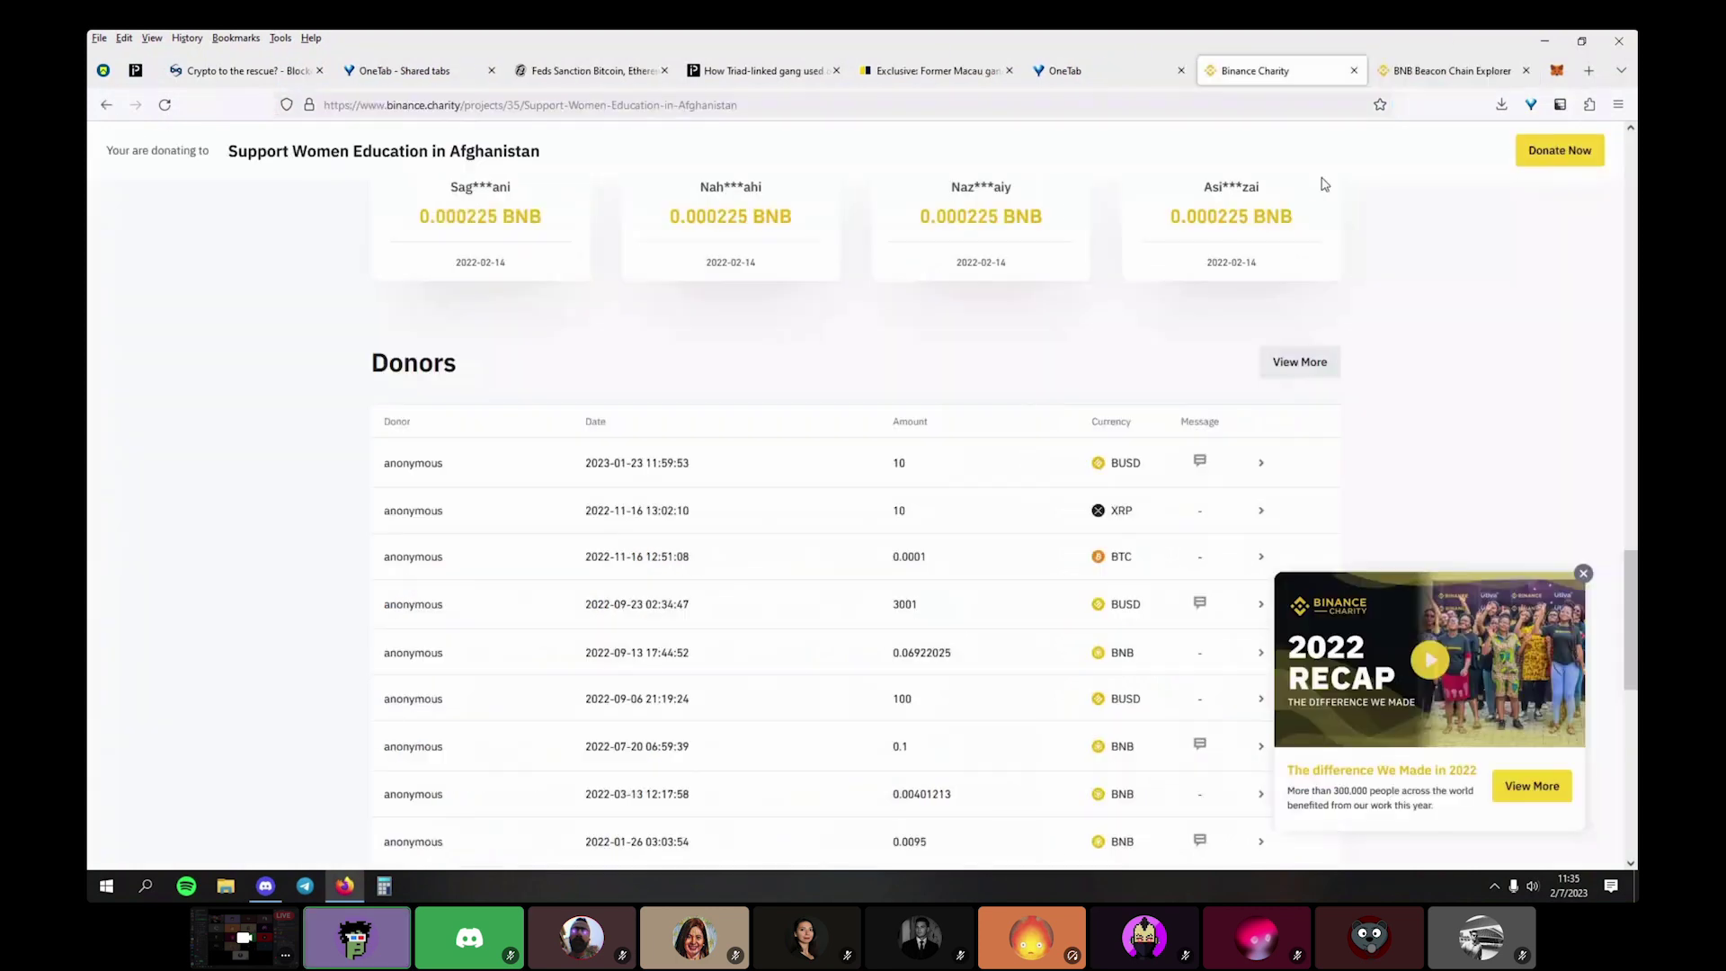
Skim the donor list of the Afghanistan women's education project and close the Binance Charity and BNB Beacon Chain Explorer pages
scroll(1190, 337, "down", 3)
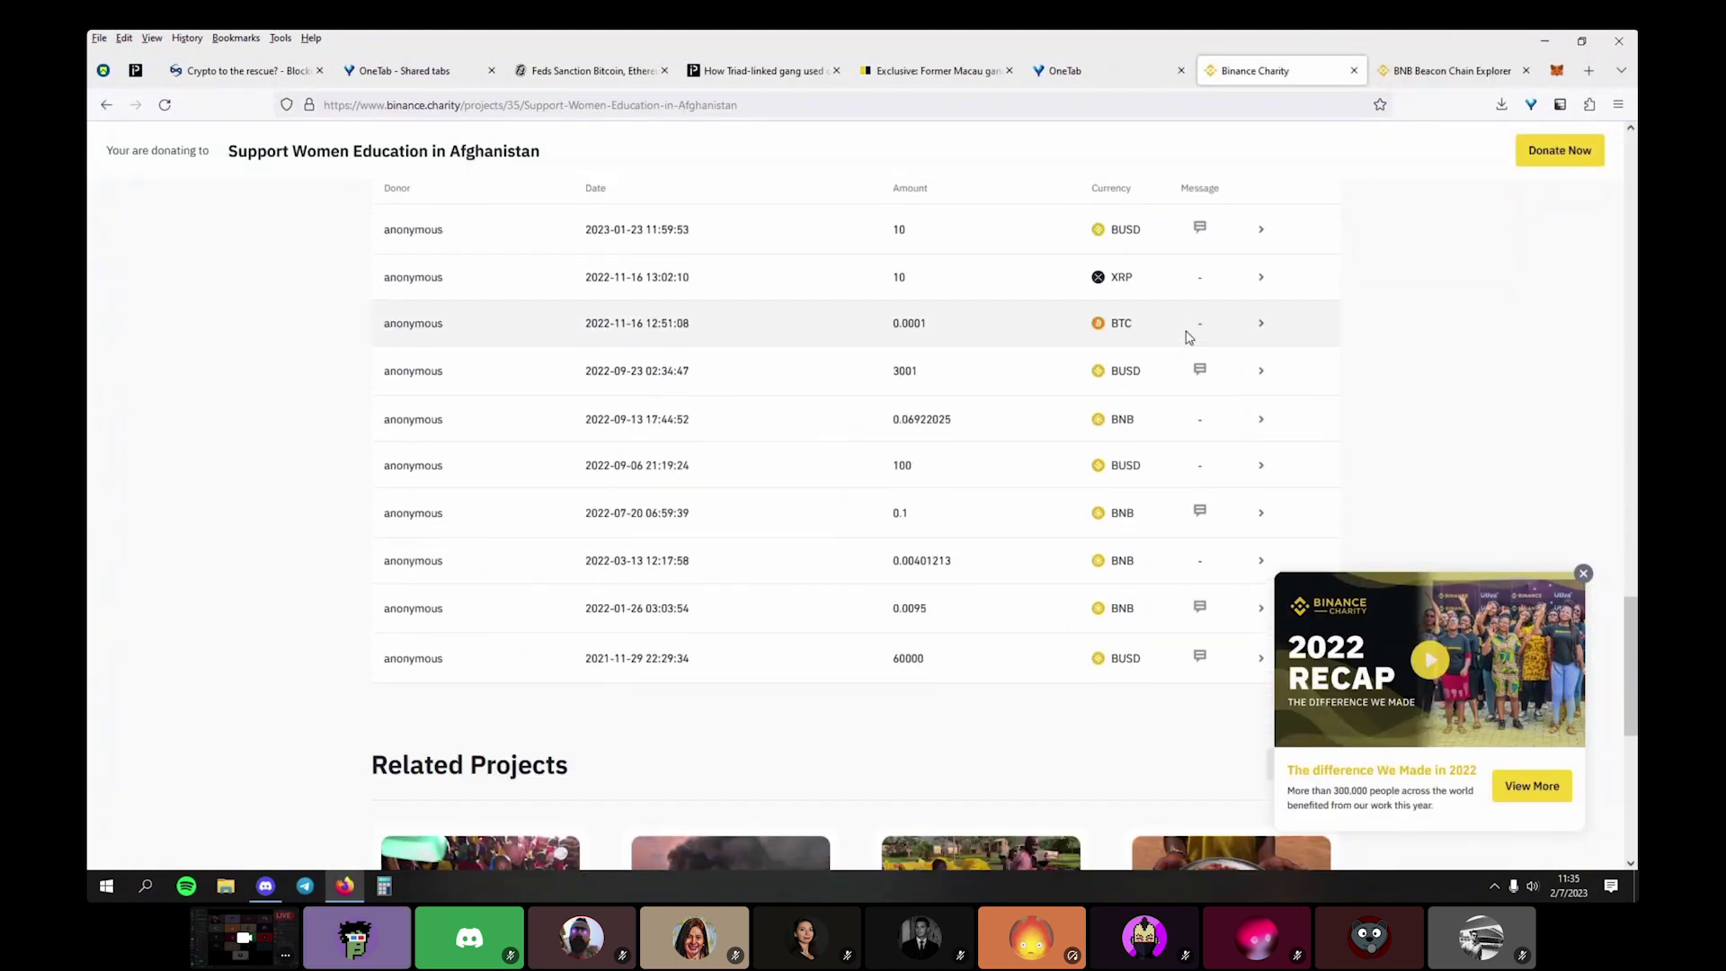
scroll(1189, 337, "up", 5)
left_click(1354, 70)
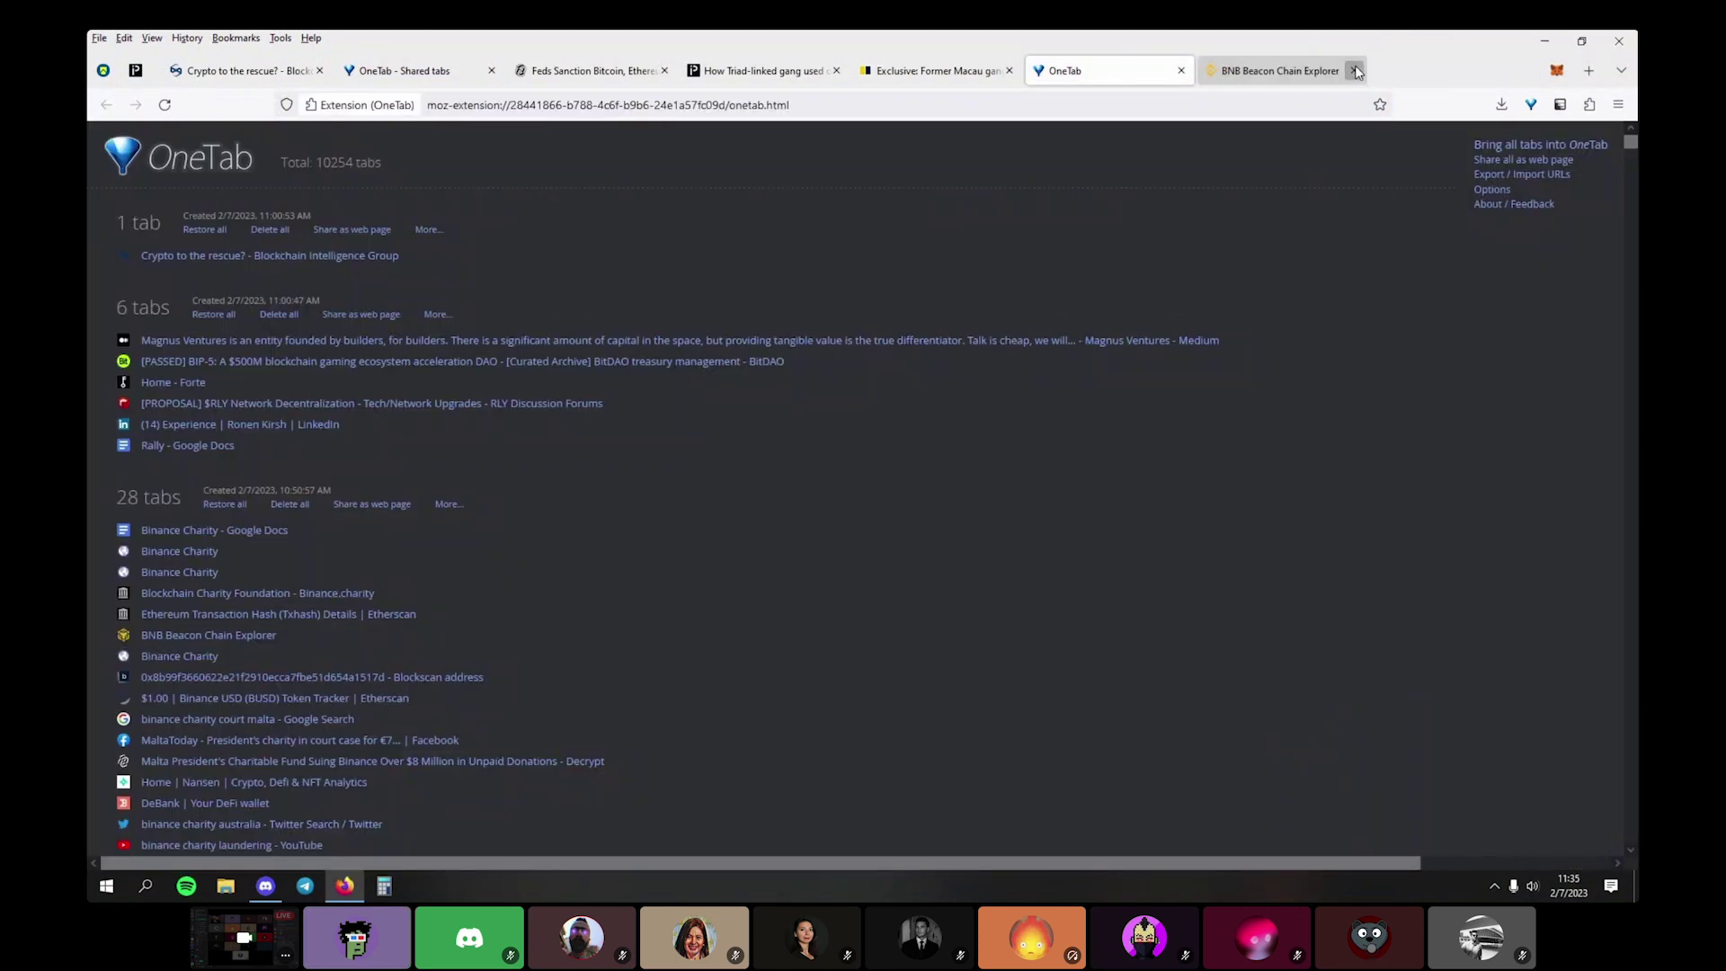
left_click(1355, 71)
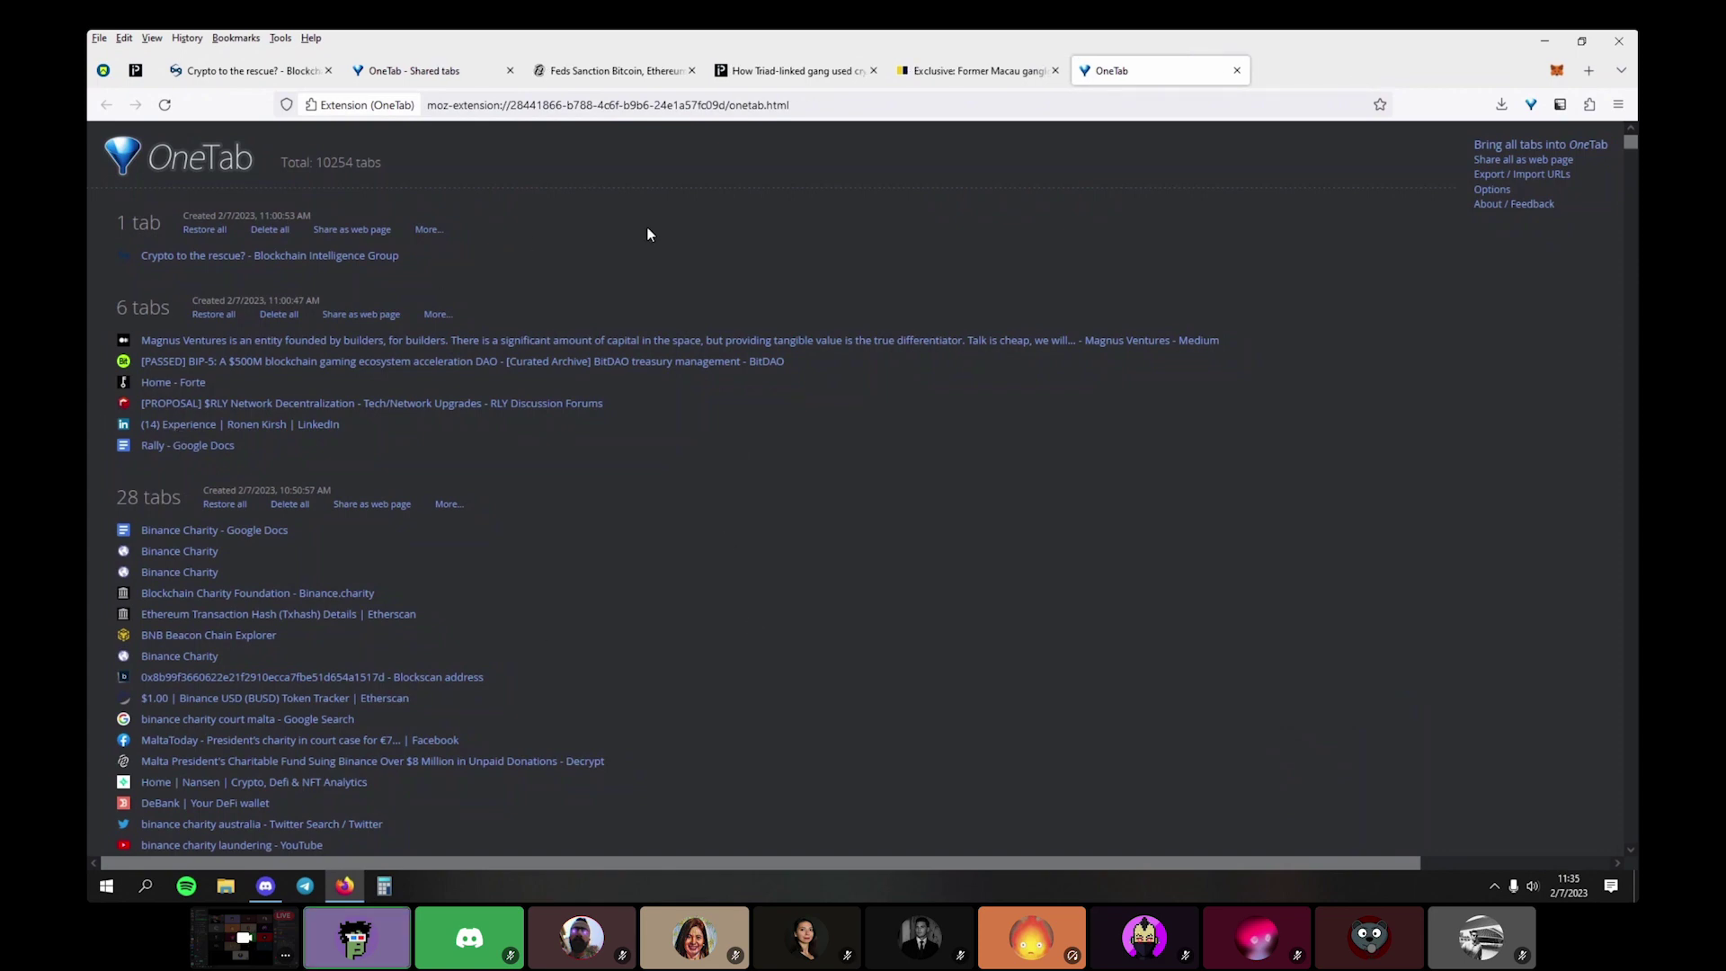
Look over the pinned Protos article on the Alameda Research wallet deposits and the pinned Treasury sanctions page
left_click(135, 75)
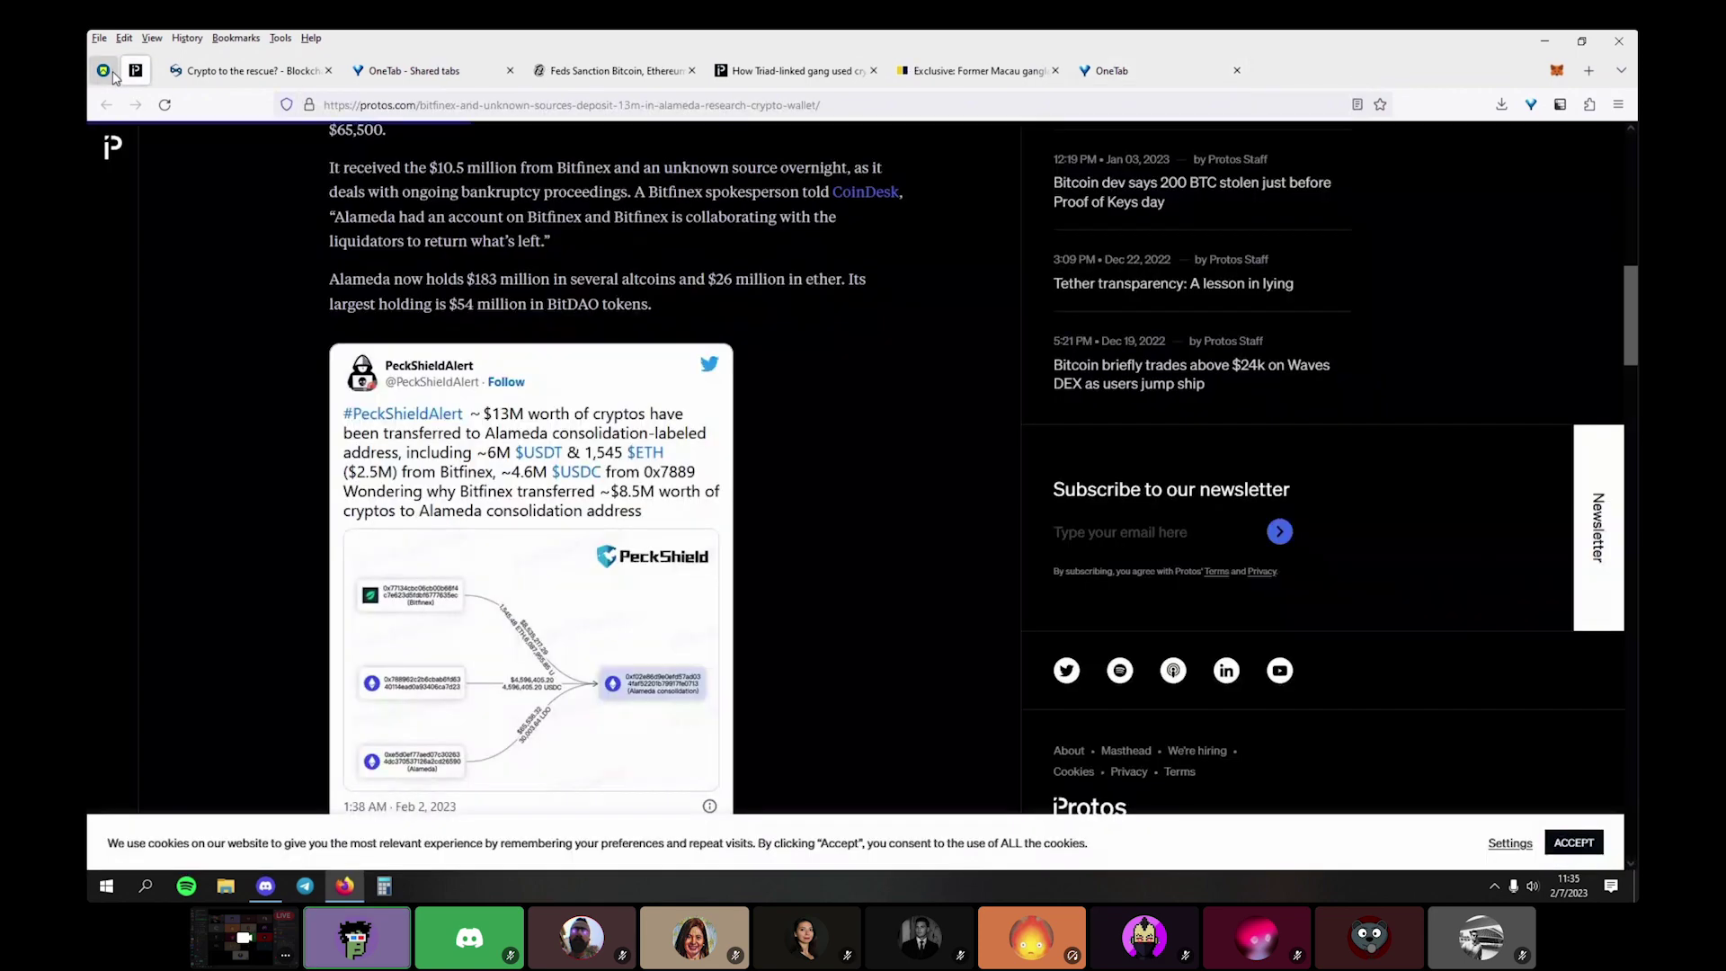
scroll(239, 251, "up", 15)
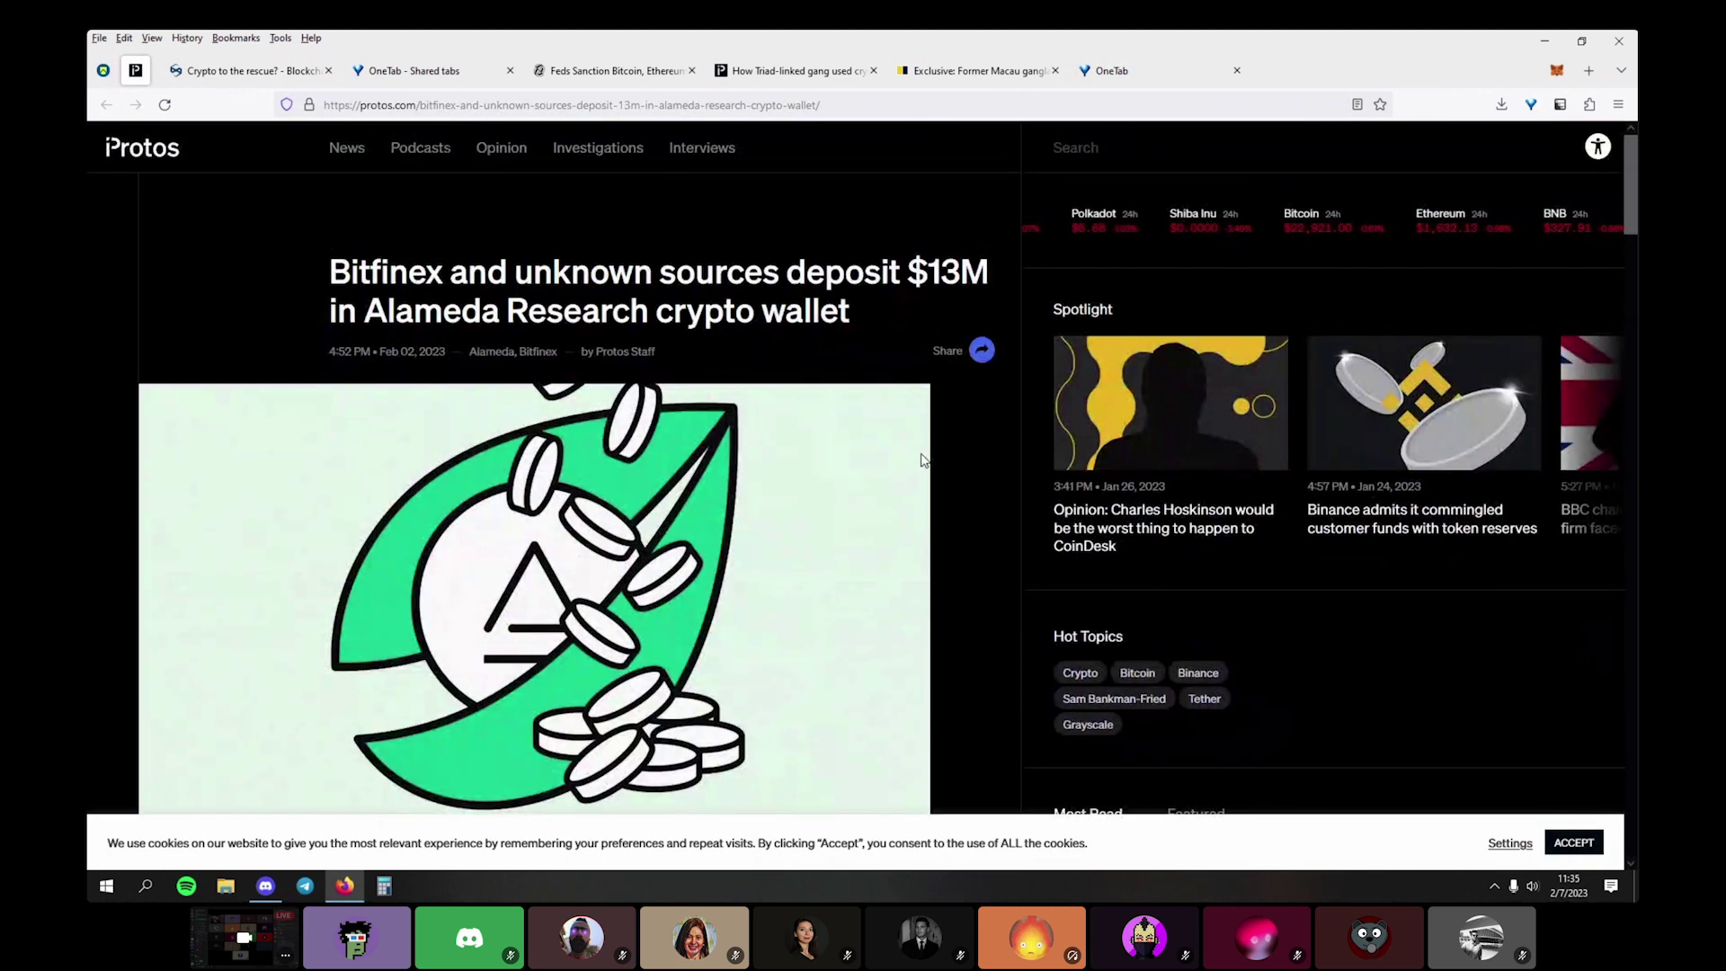
right_click(141, 79)
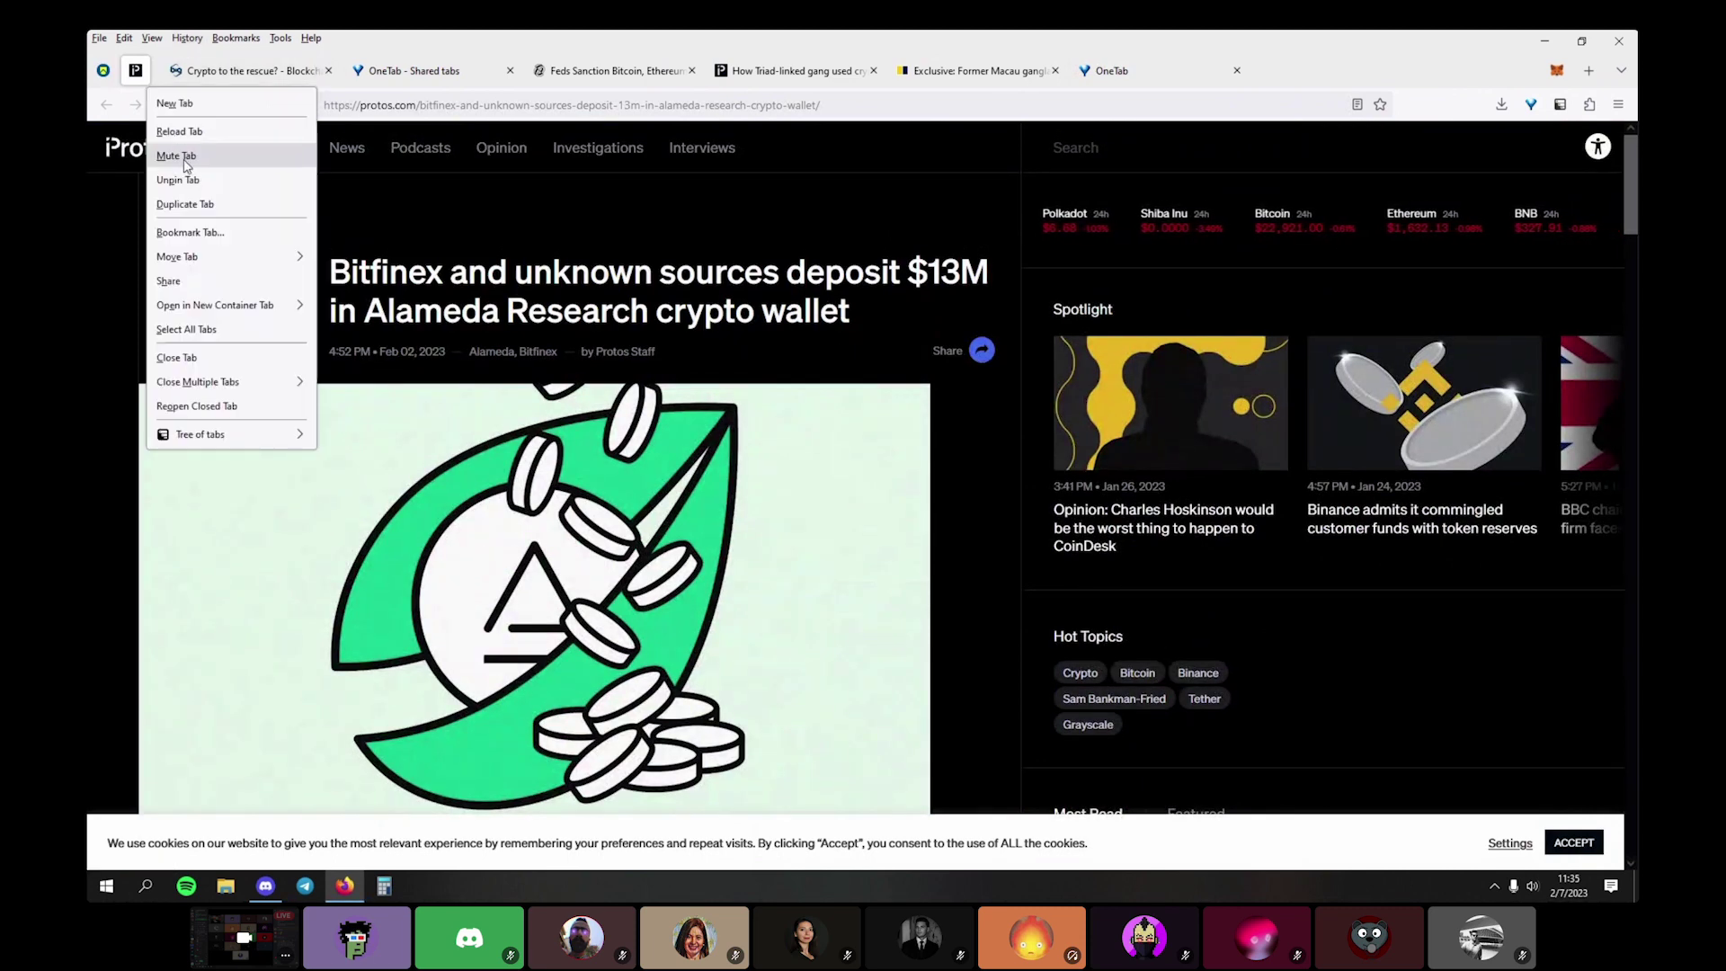
left_click(103, 71)
left_click(104, 70)
right_click(102, 72)
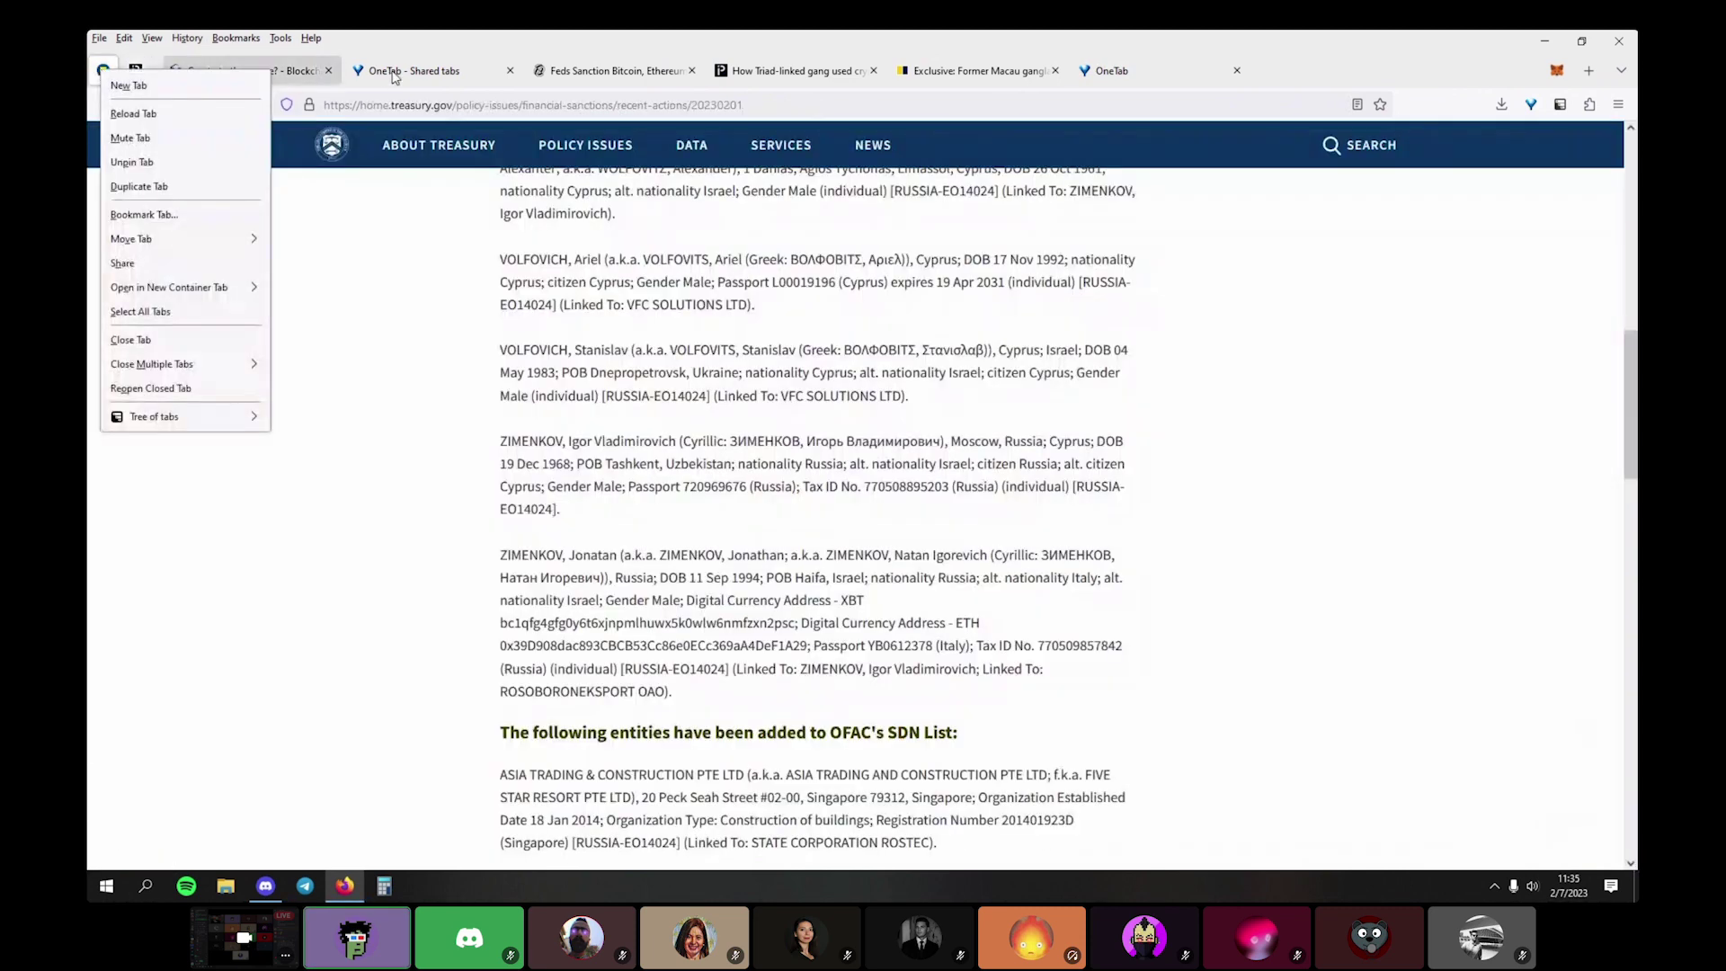
Bring up the "Crypto To The Rescue?" article and skim its introduction on the Russian-Ukrainian conflict
left_click(297, 71)
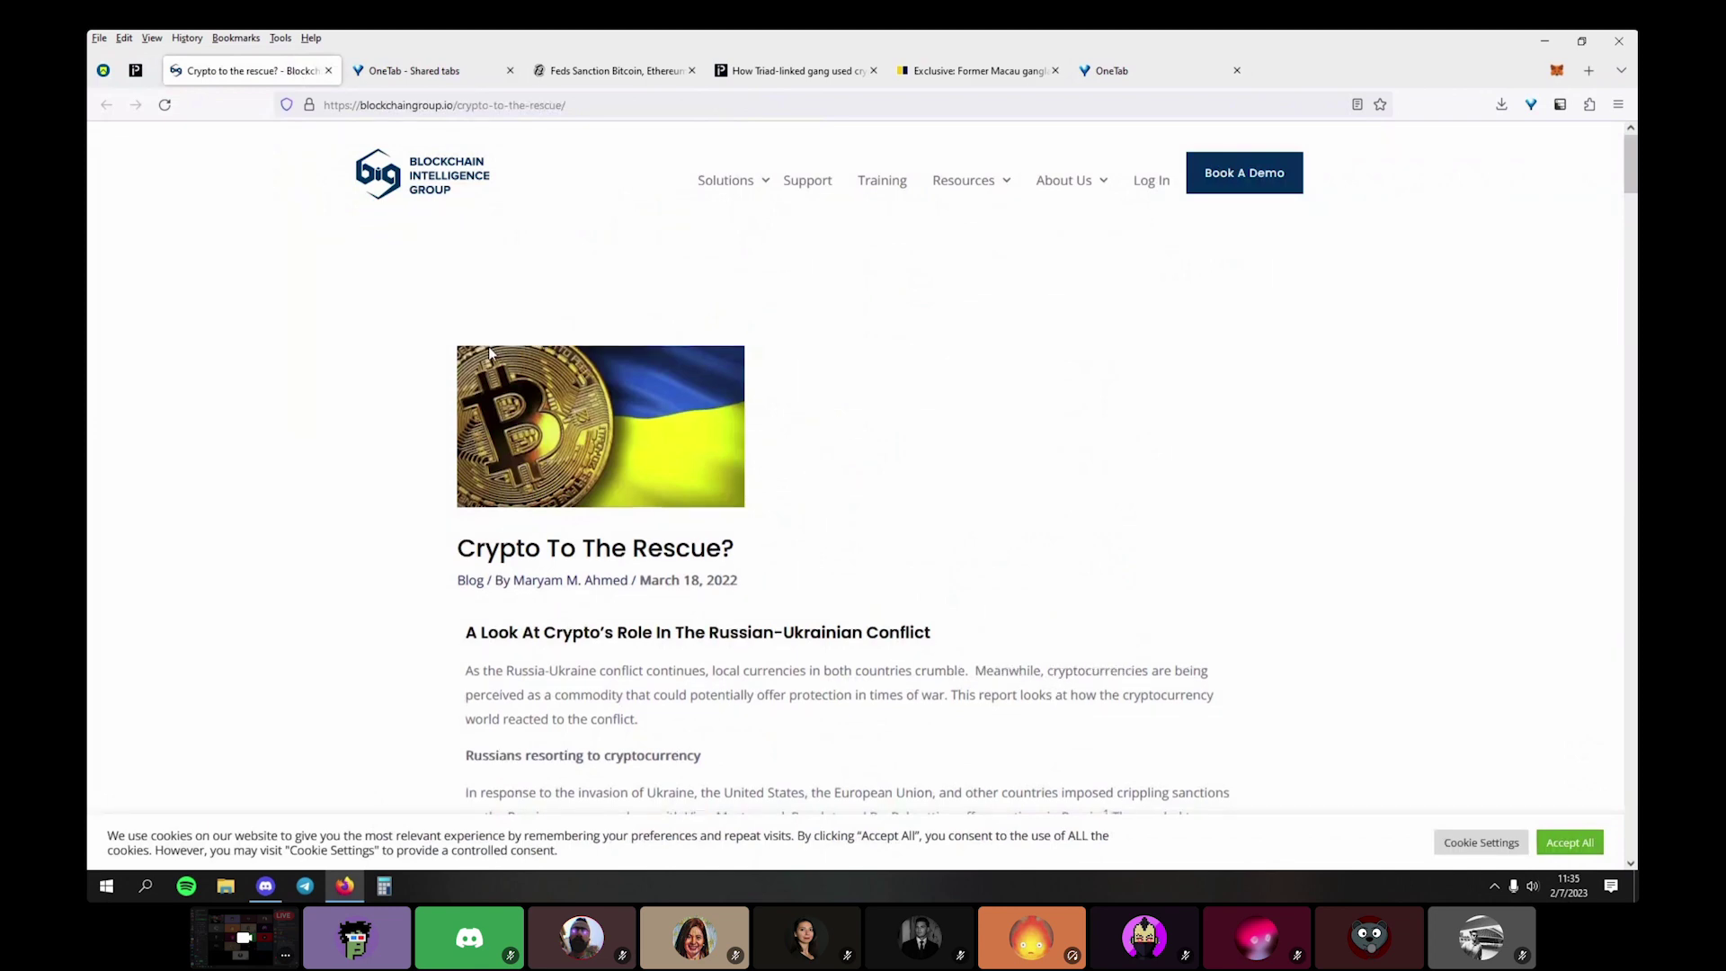
left_click(394, 109)
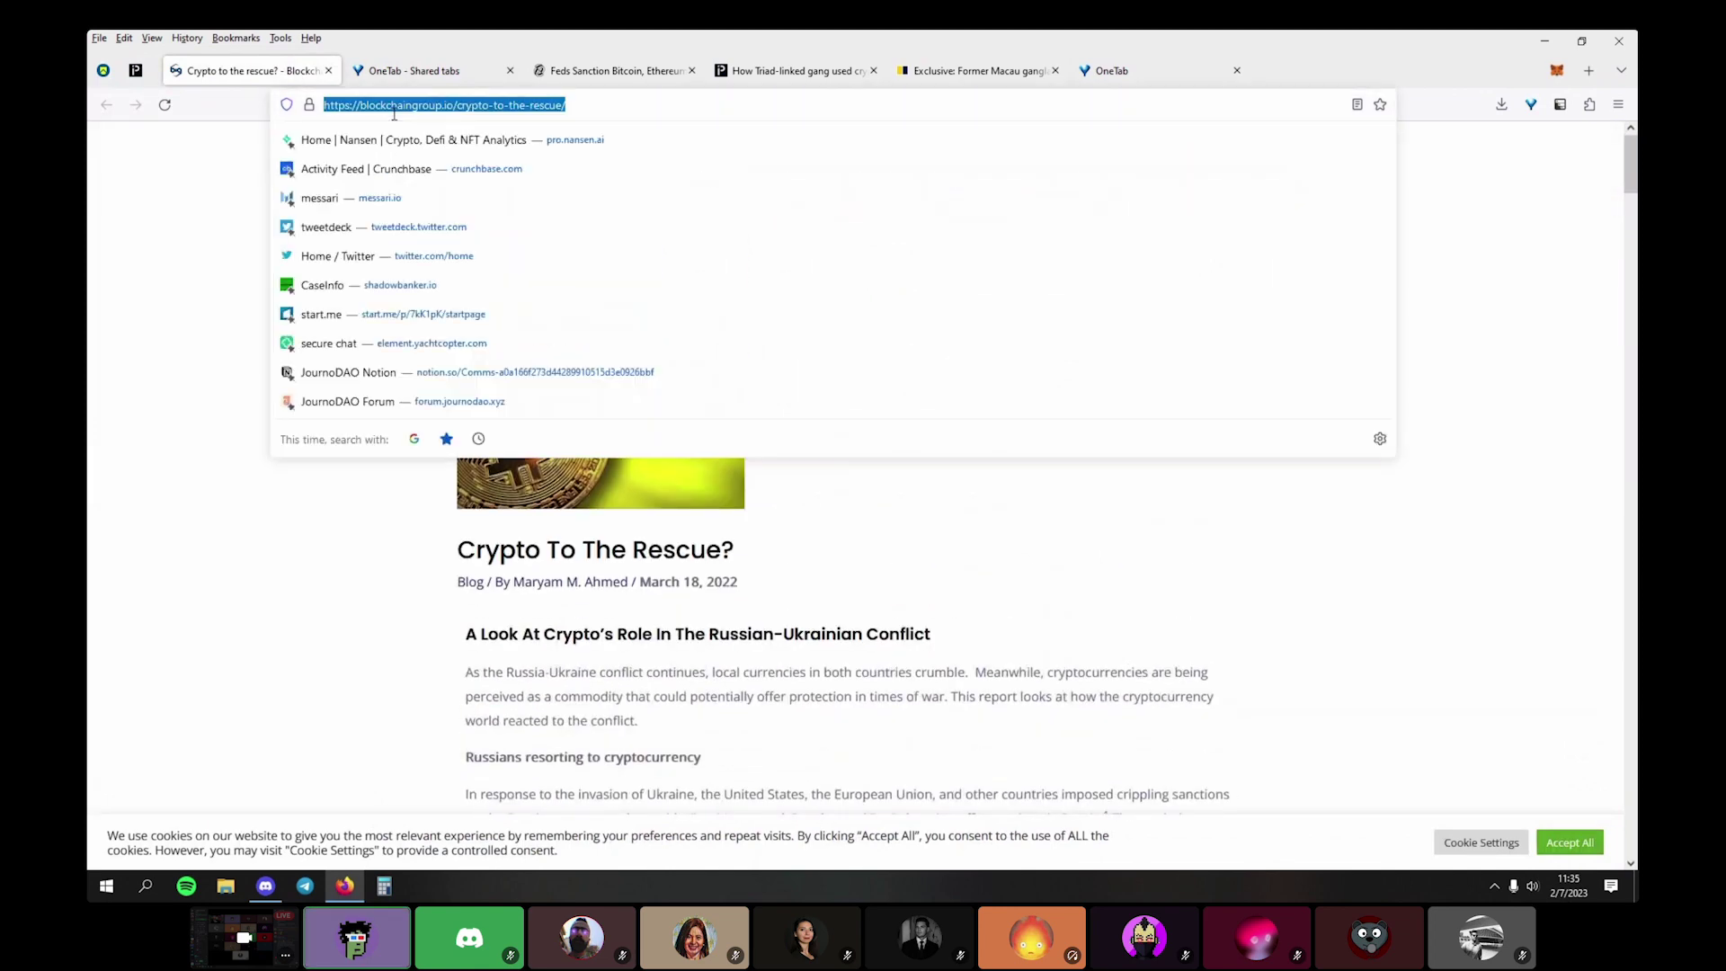
left_click(1048, 586)
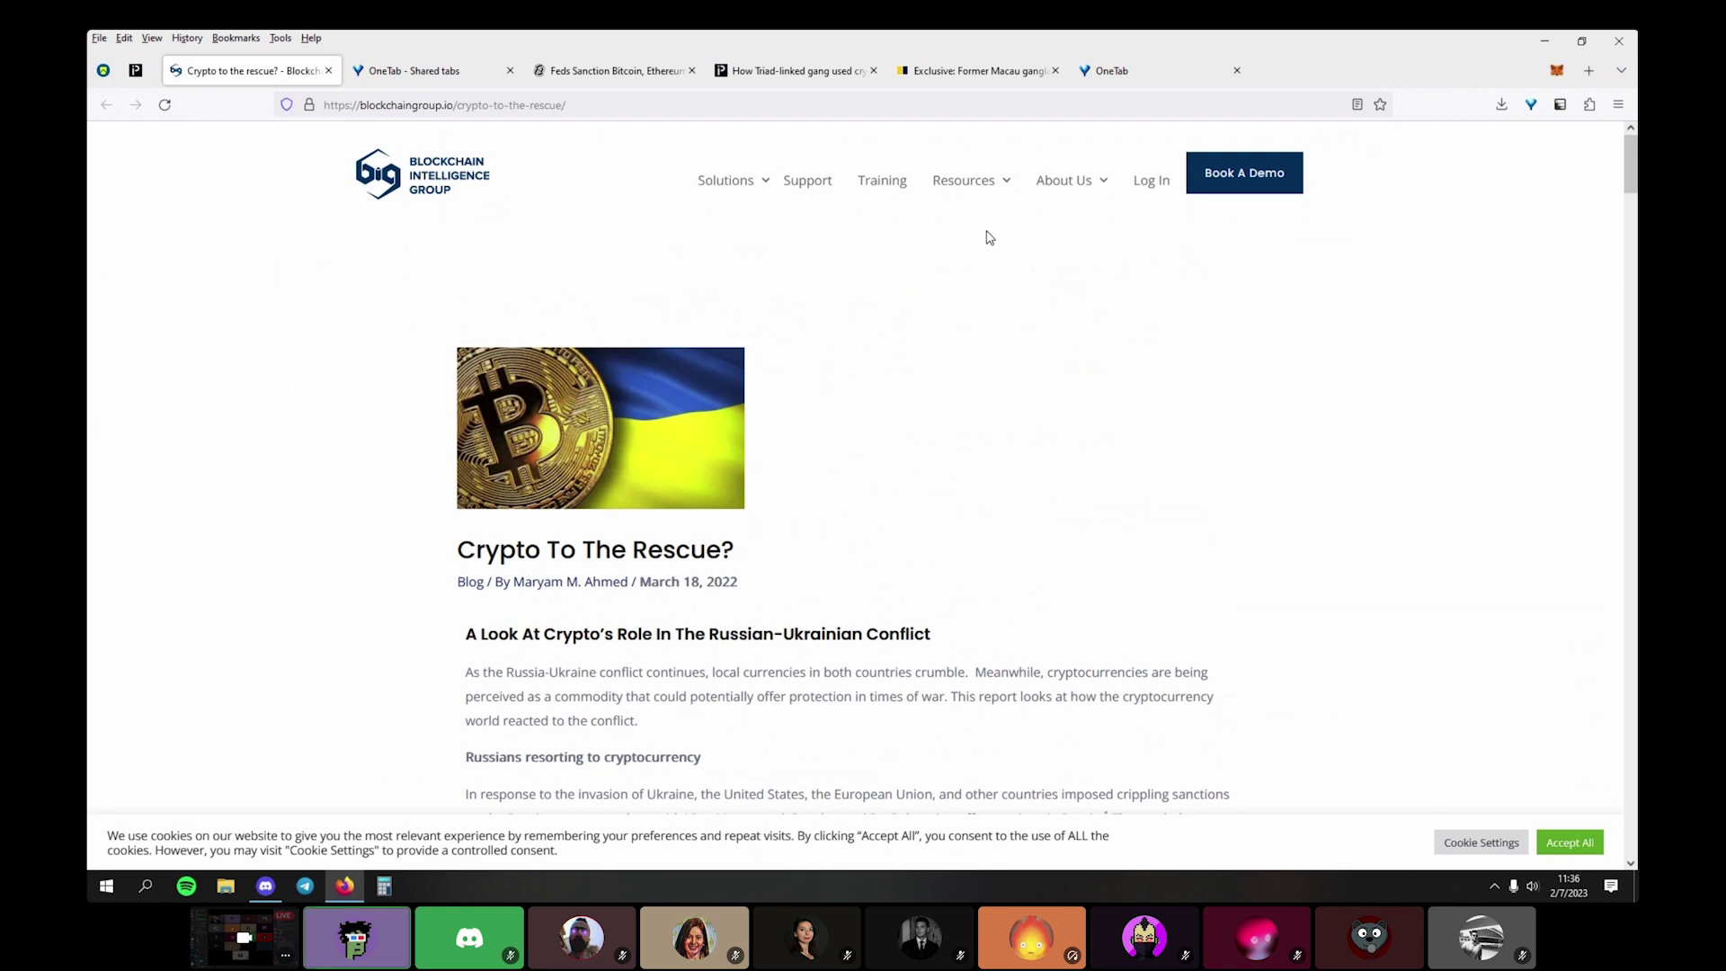
scroll(989, 238, "down", 3)
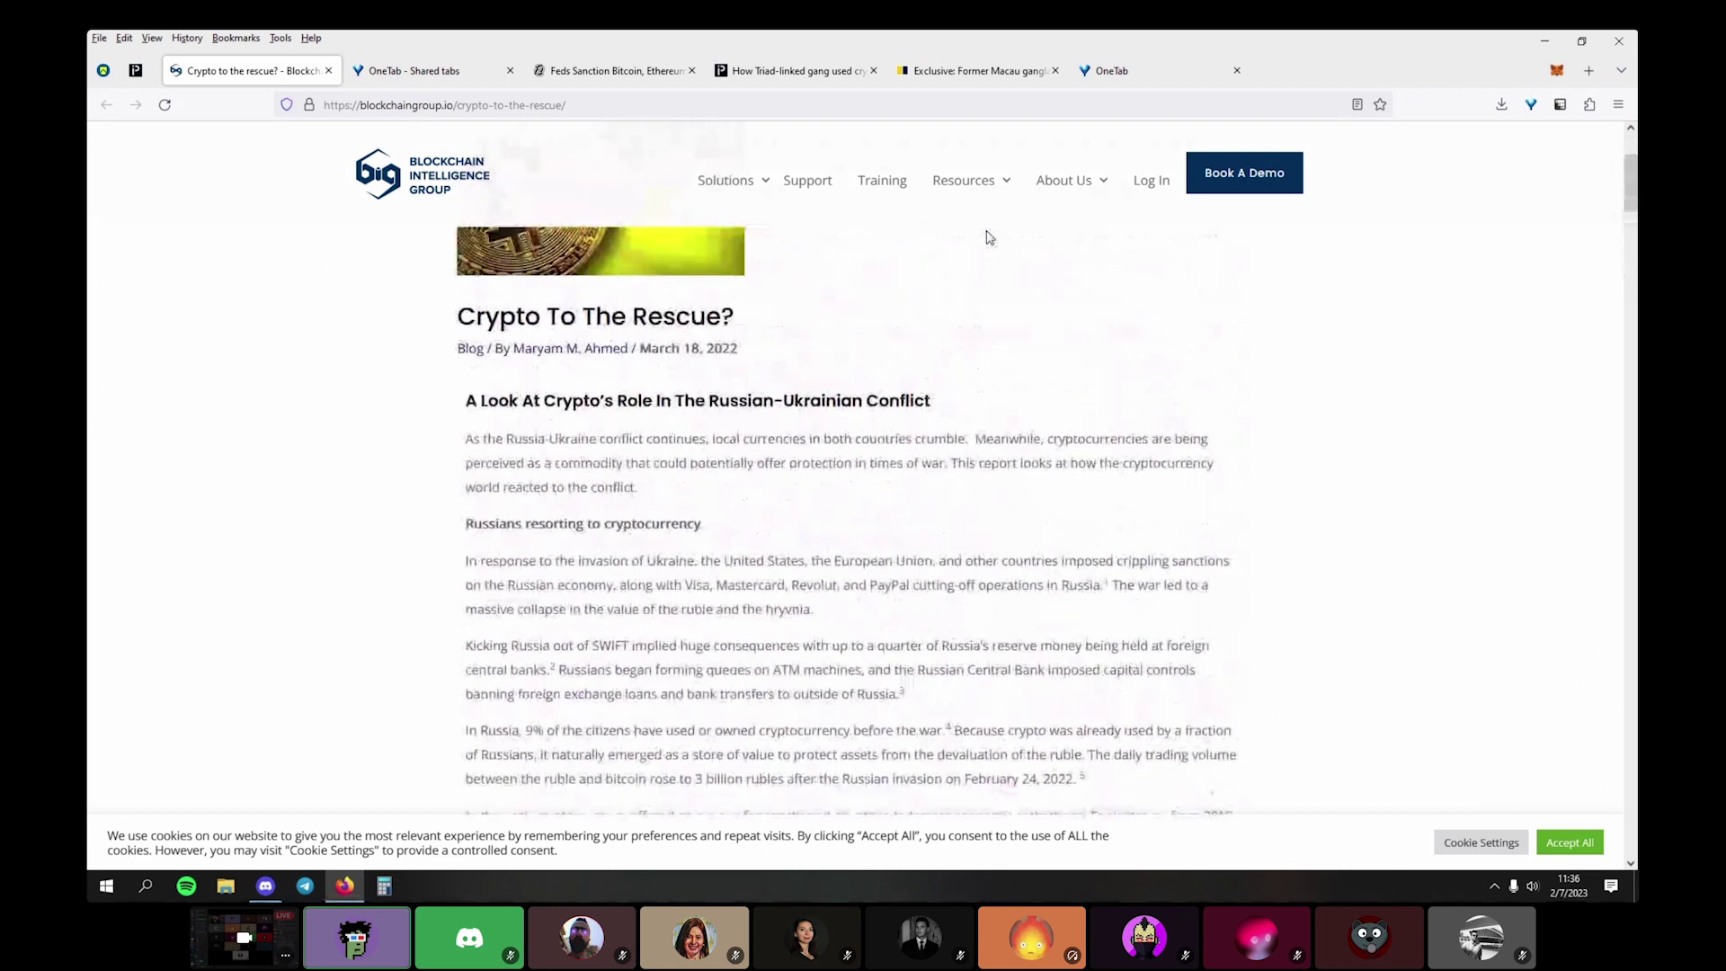
scroll(990, 237, "up", 3)
Open the Blockchain Intelligence Group homepage in a new tab, and its BitRank Verified, QLUE, Crypto Investigation Services and Address Watch pages in separate tabs
key("ctrl+Tab")
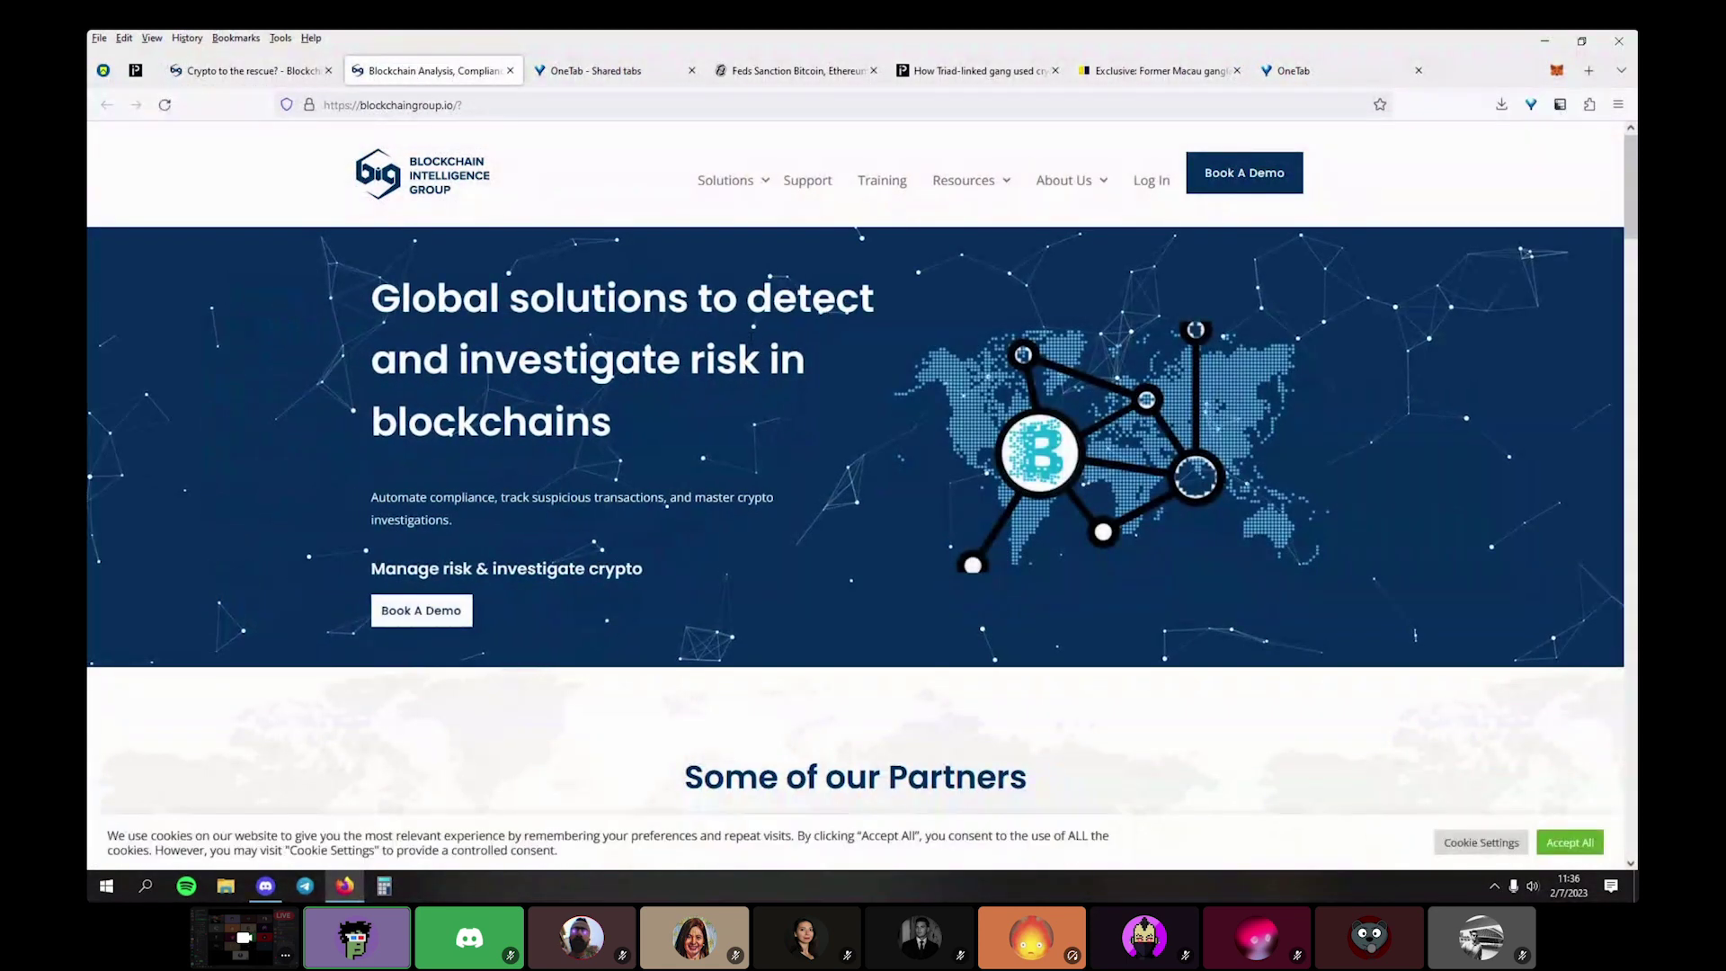
scroll(753, 345, "down", 10)
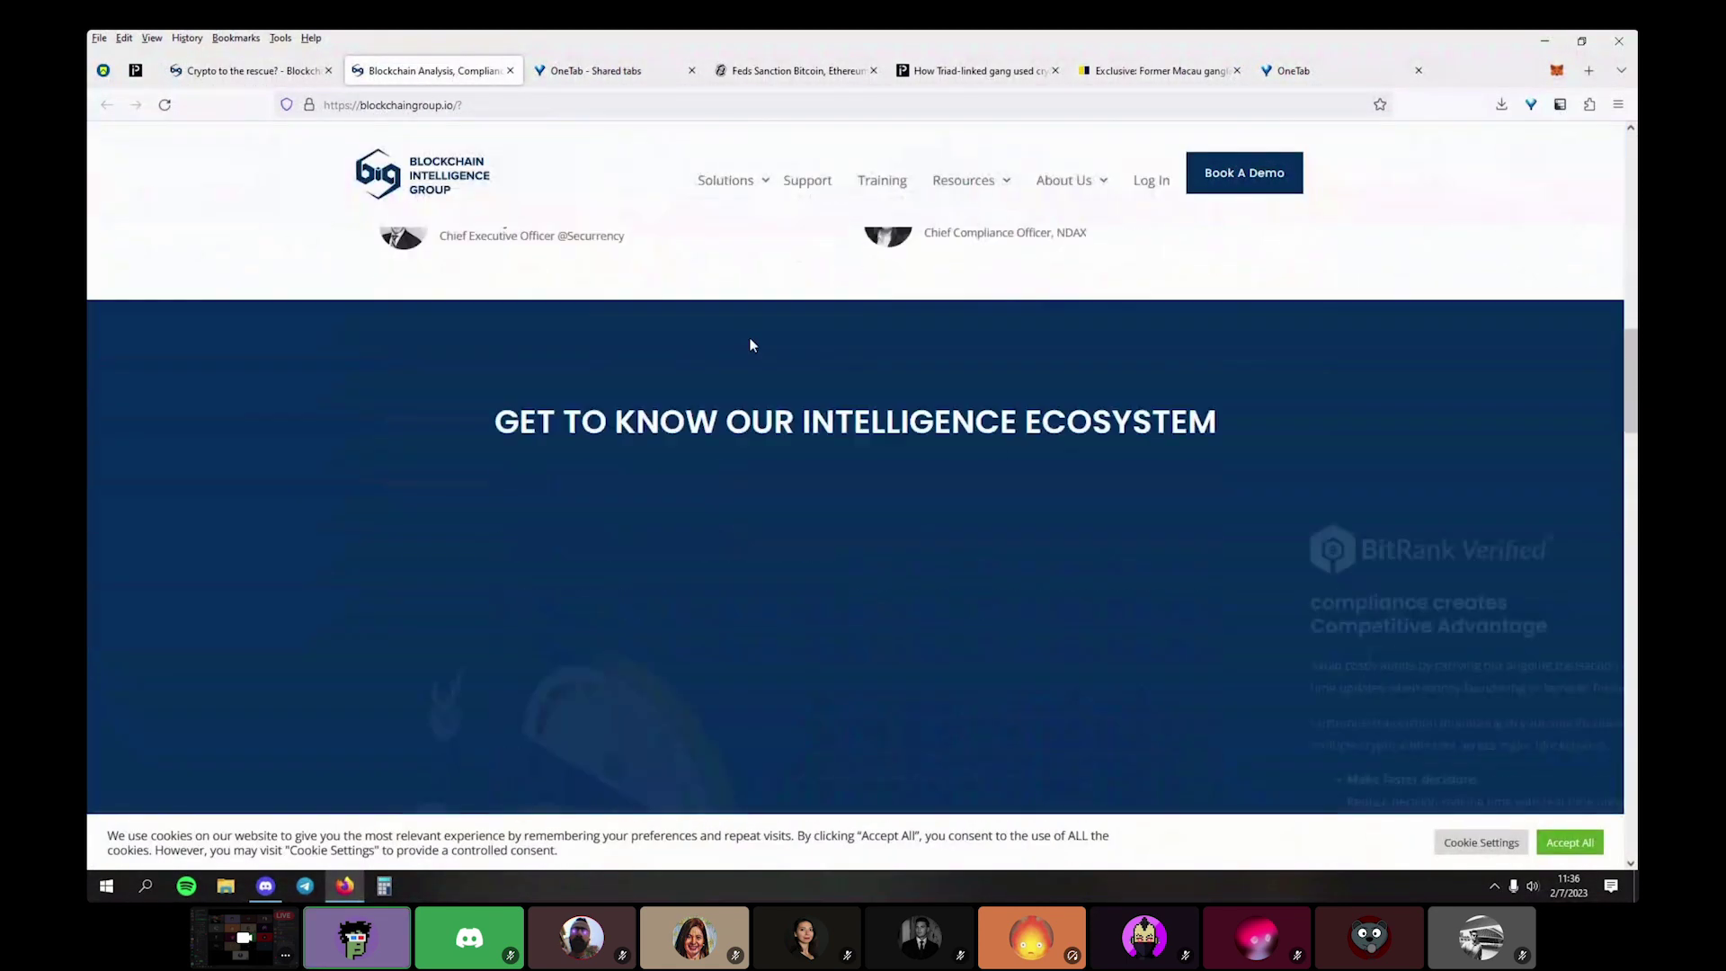
scroll(754, 345, "down", 10)
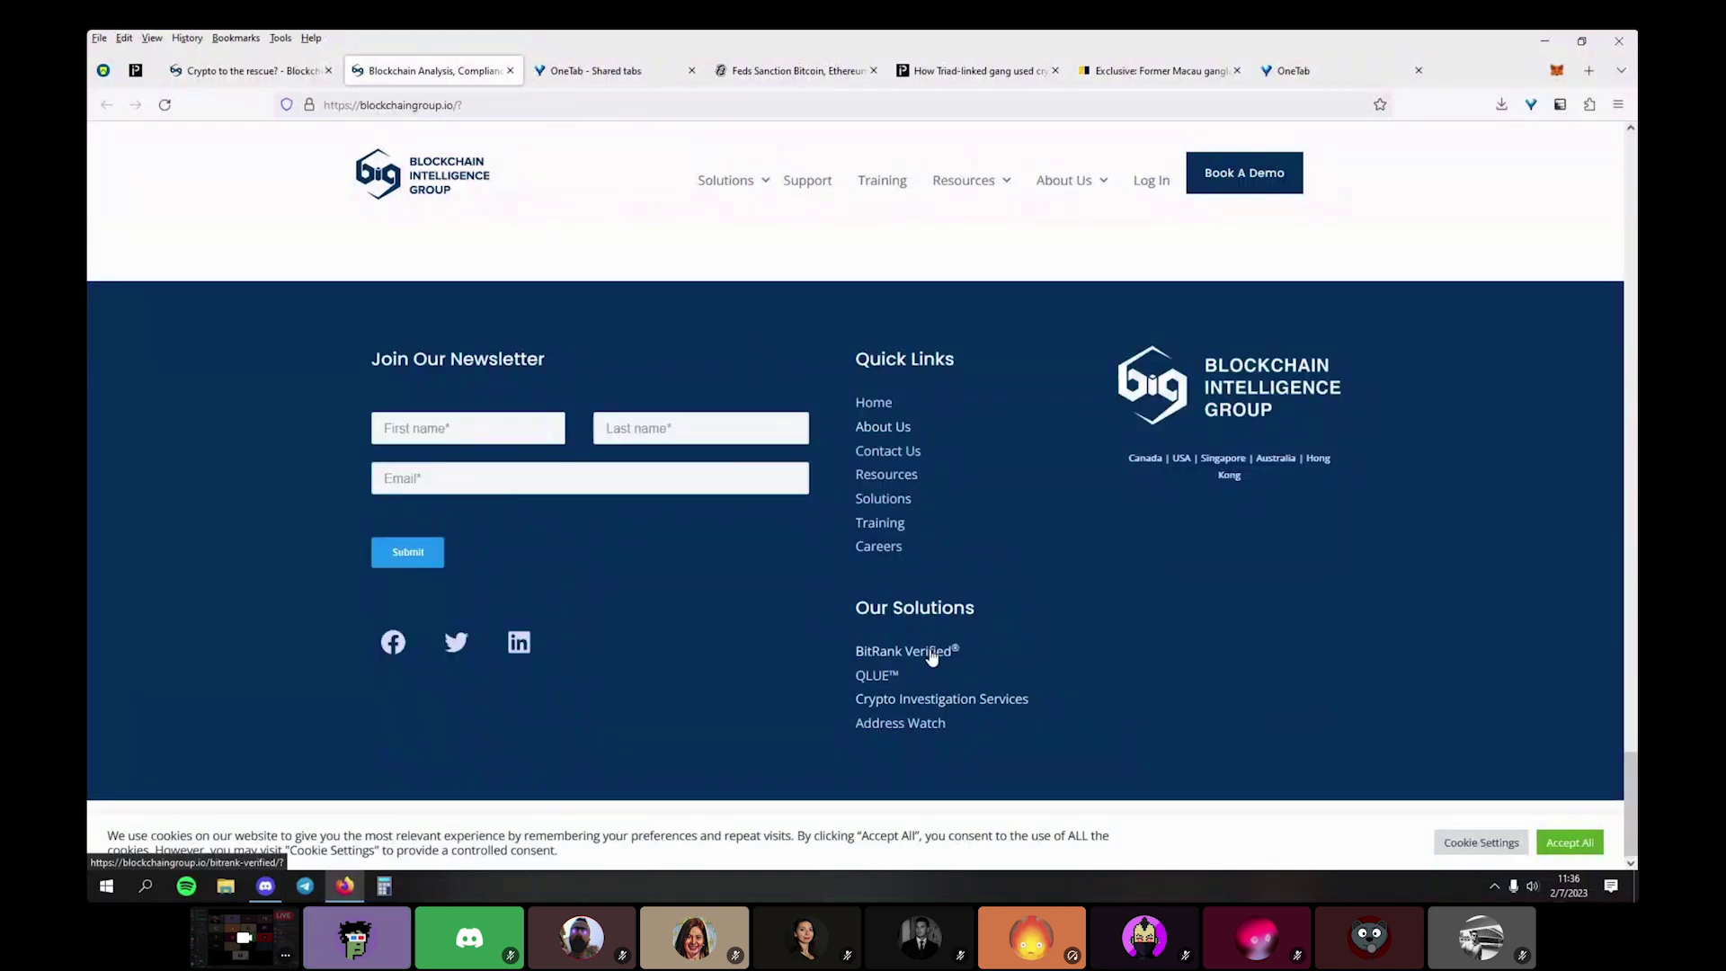
middle_click(886, 684)
middle_click(892, 699)
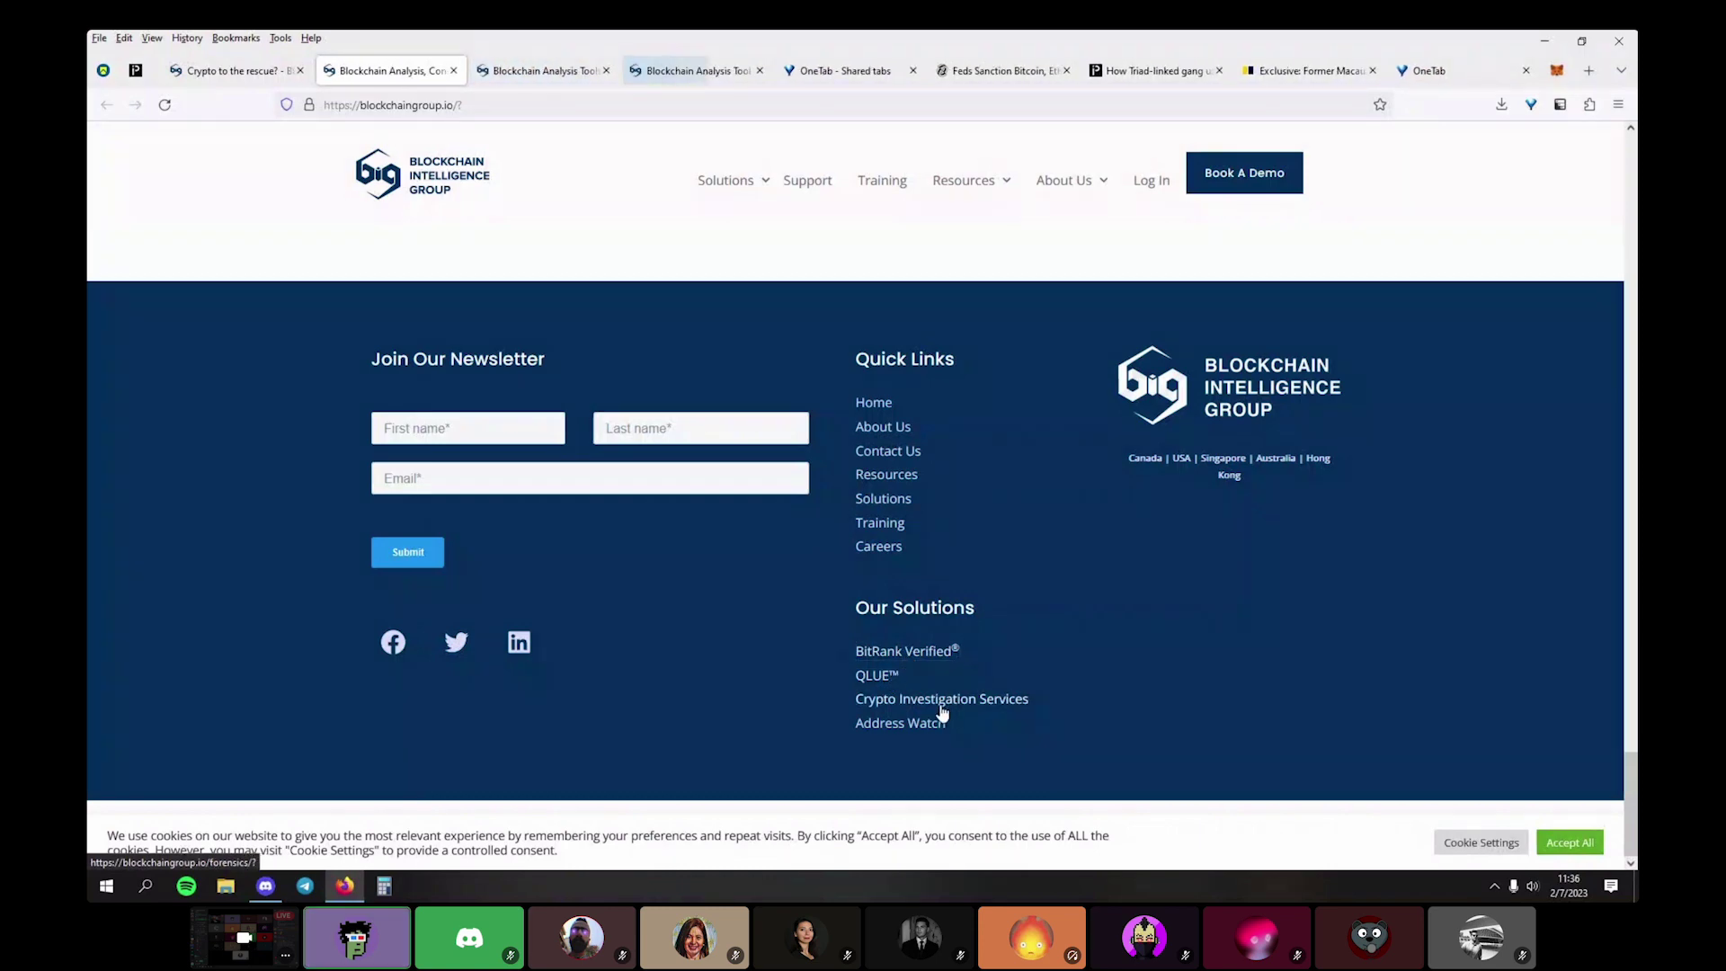
middle_click(942, 710)
middle_click(935, 730)
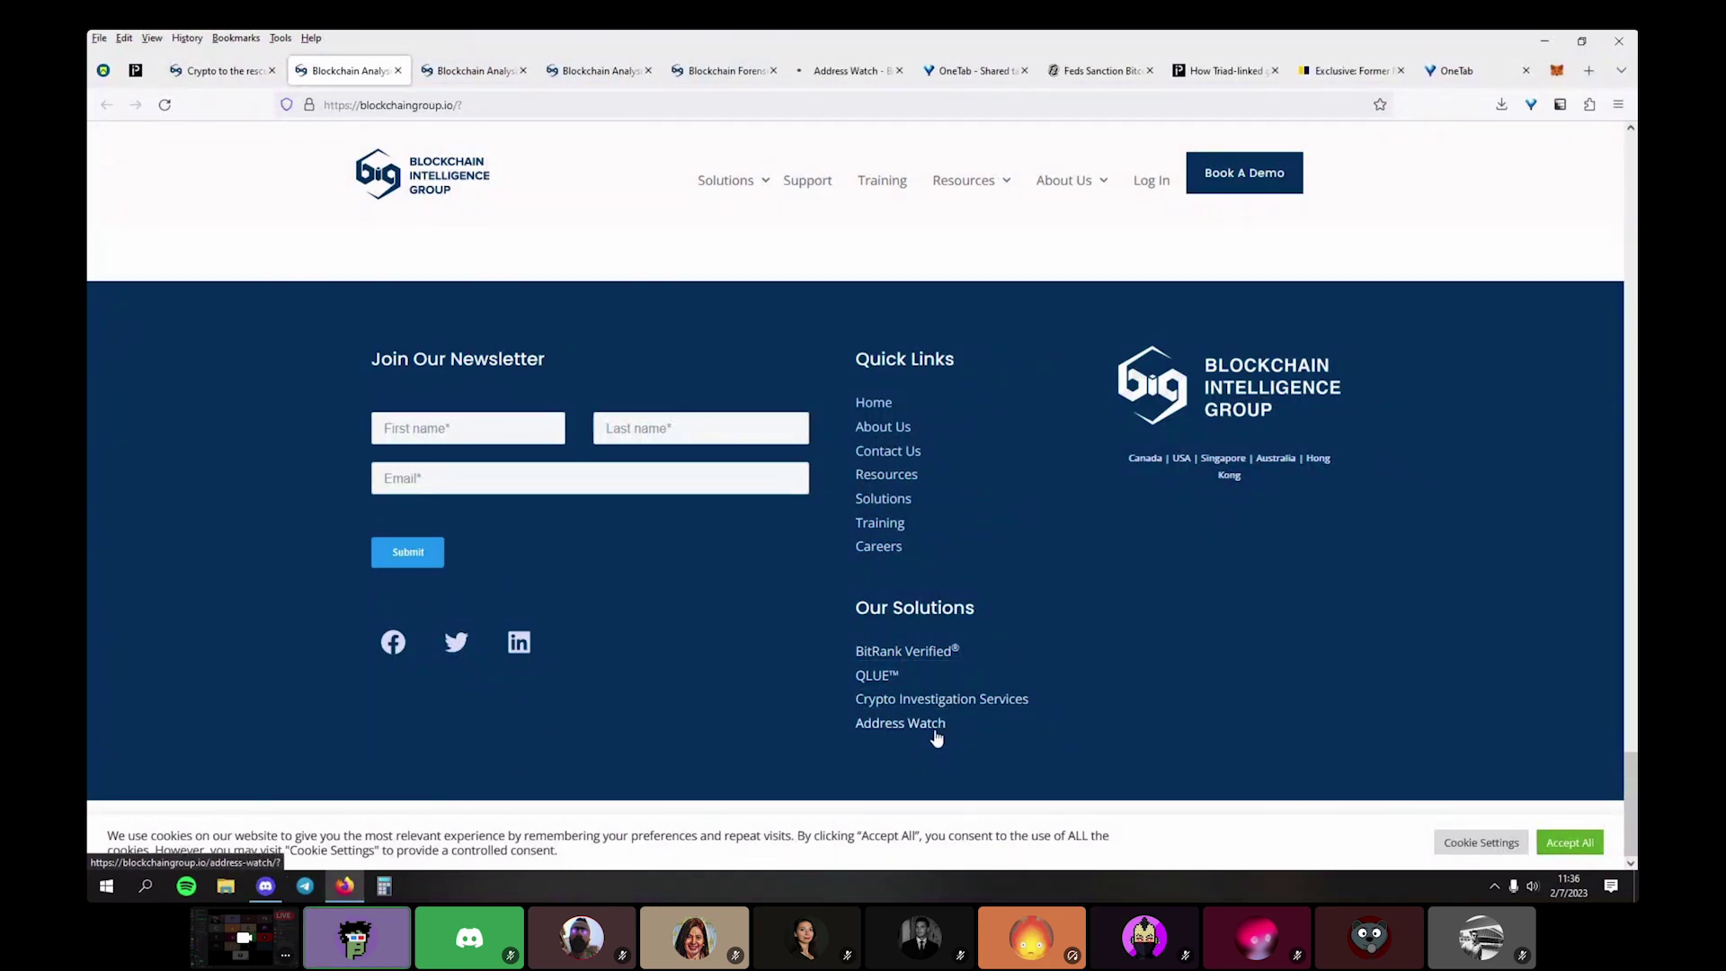
Look over the Address Watch, Crypto Investigations and QLUE solution pages, restoring the solution page closed along the way
left_click(815, 71)
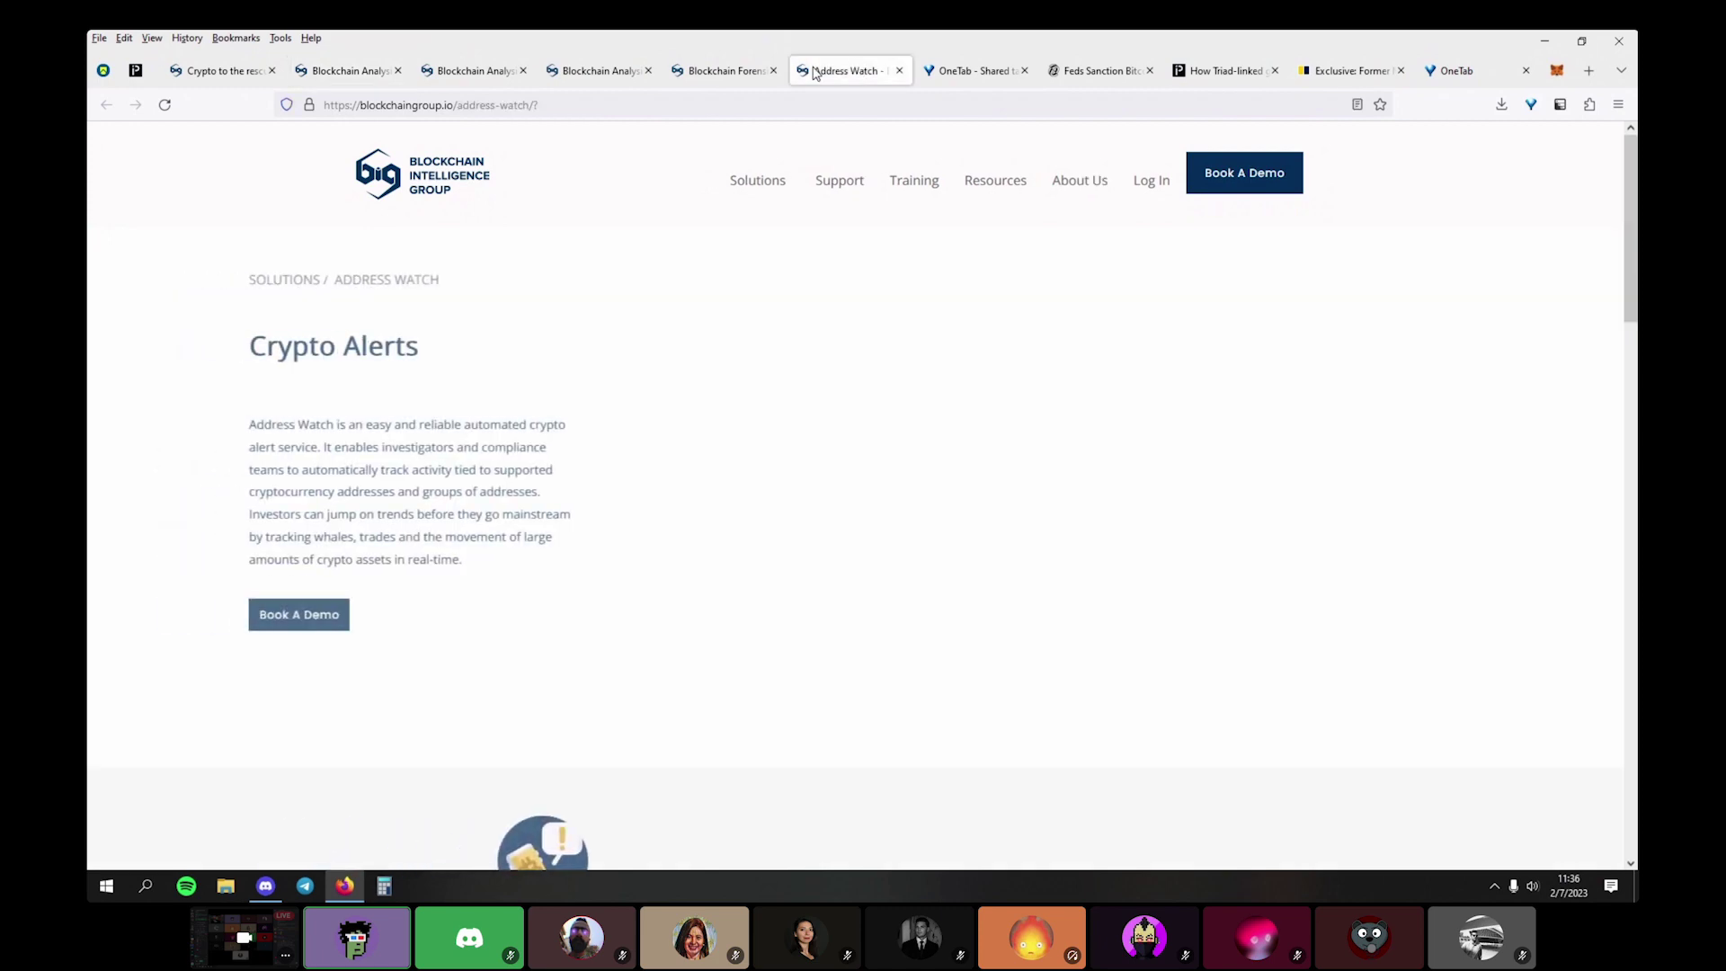
left_click(709, 79)
left_click(647, 72)
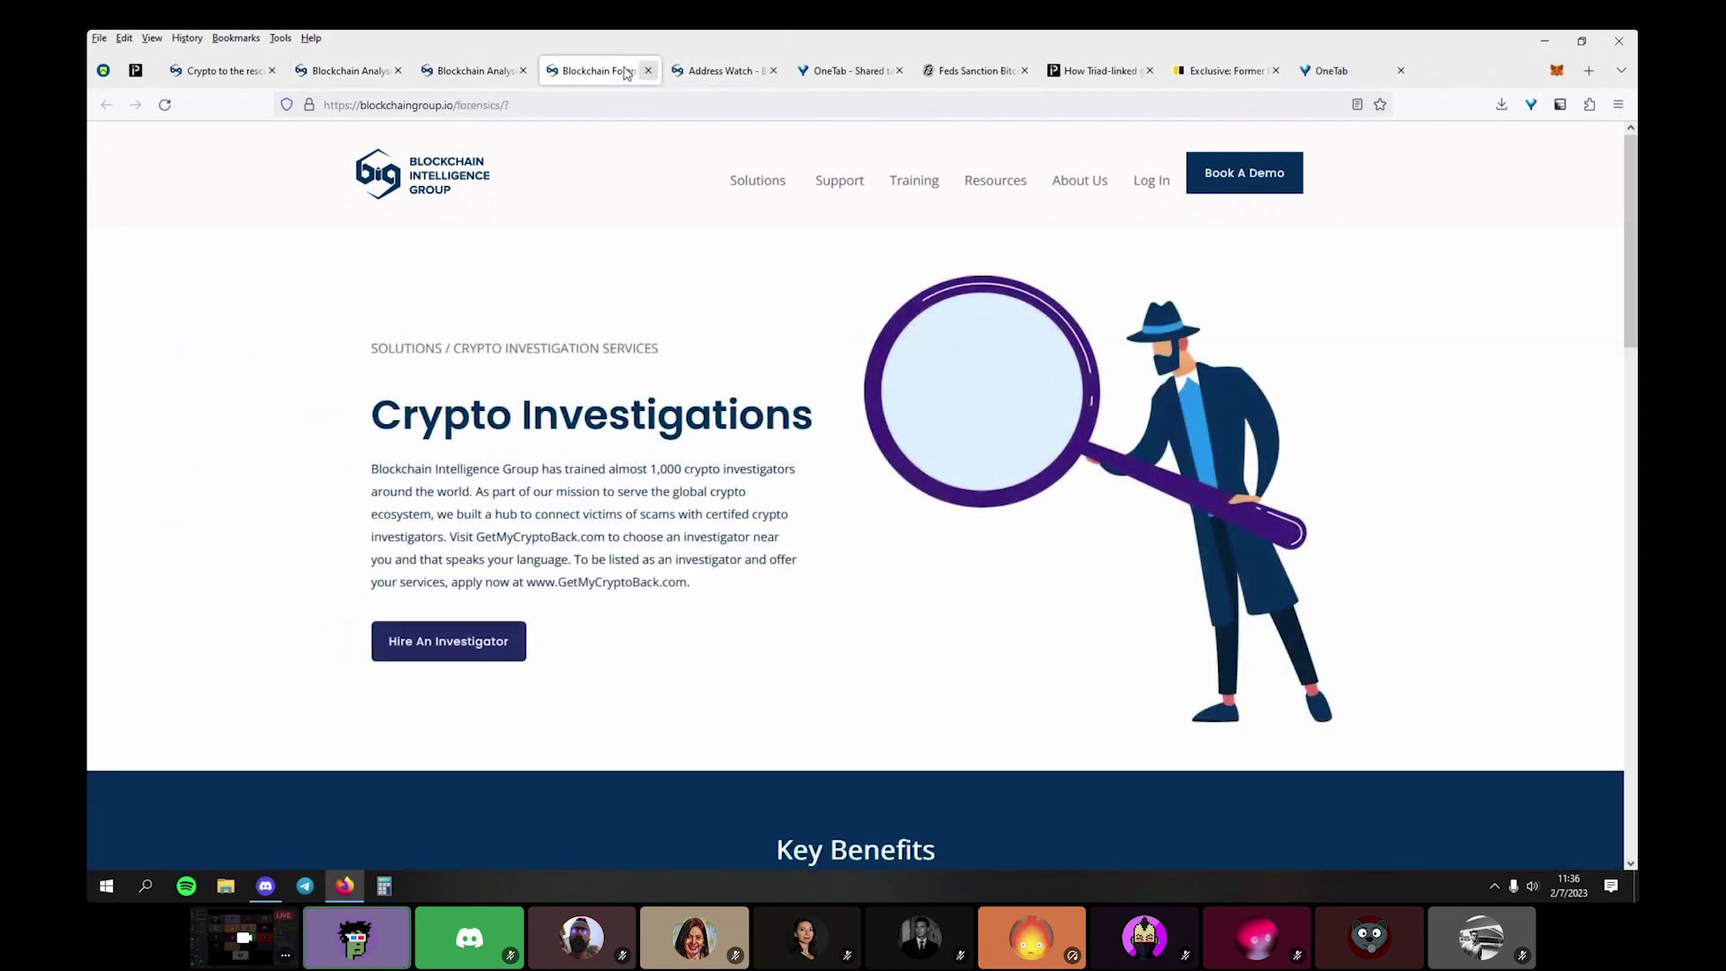
key("ctrl+shift+t")
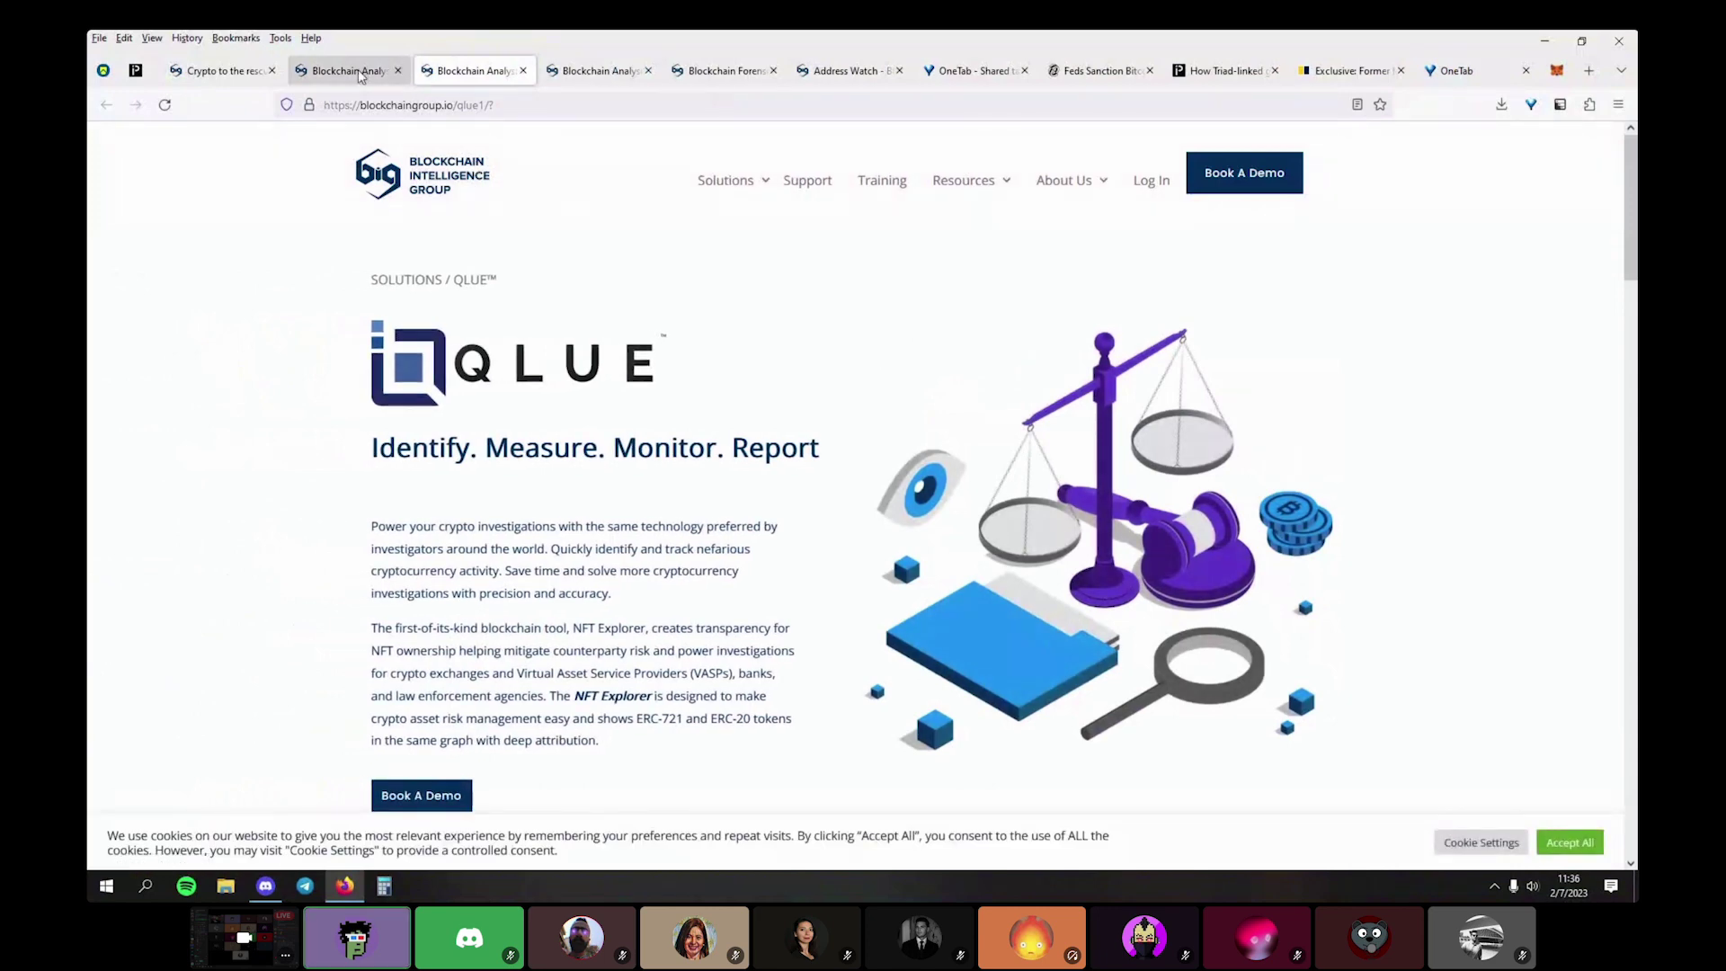
Return to the Blockchain Intelligence Group homepage, open its Resources page, and browse the news and blog posts
left_click(220, 70)
left_click(316, 86)
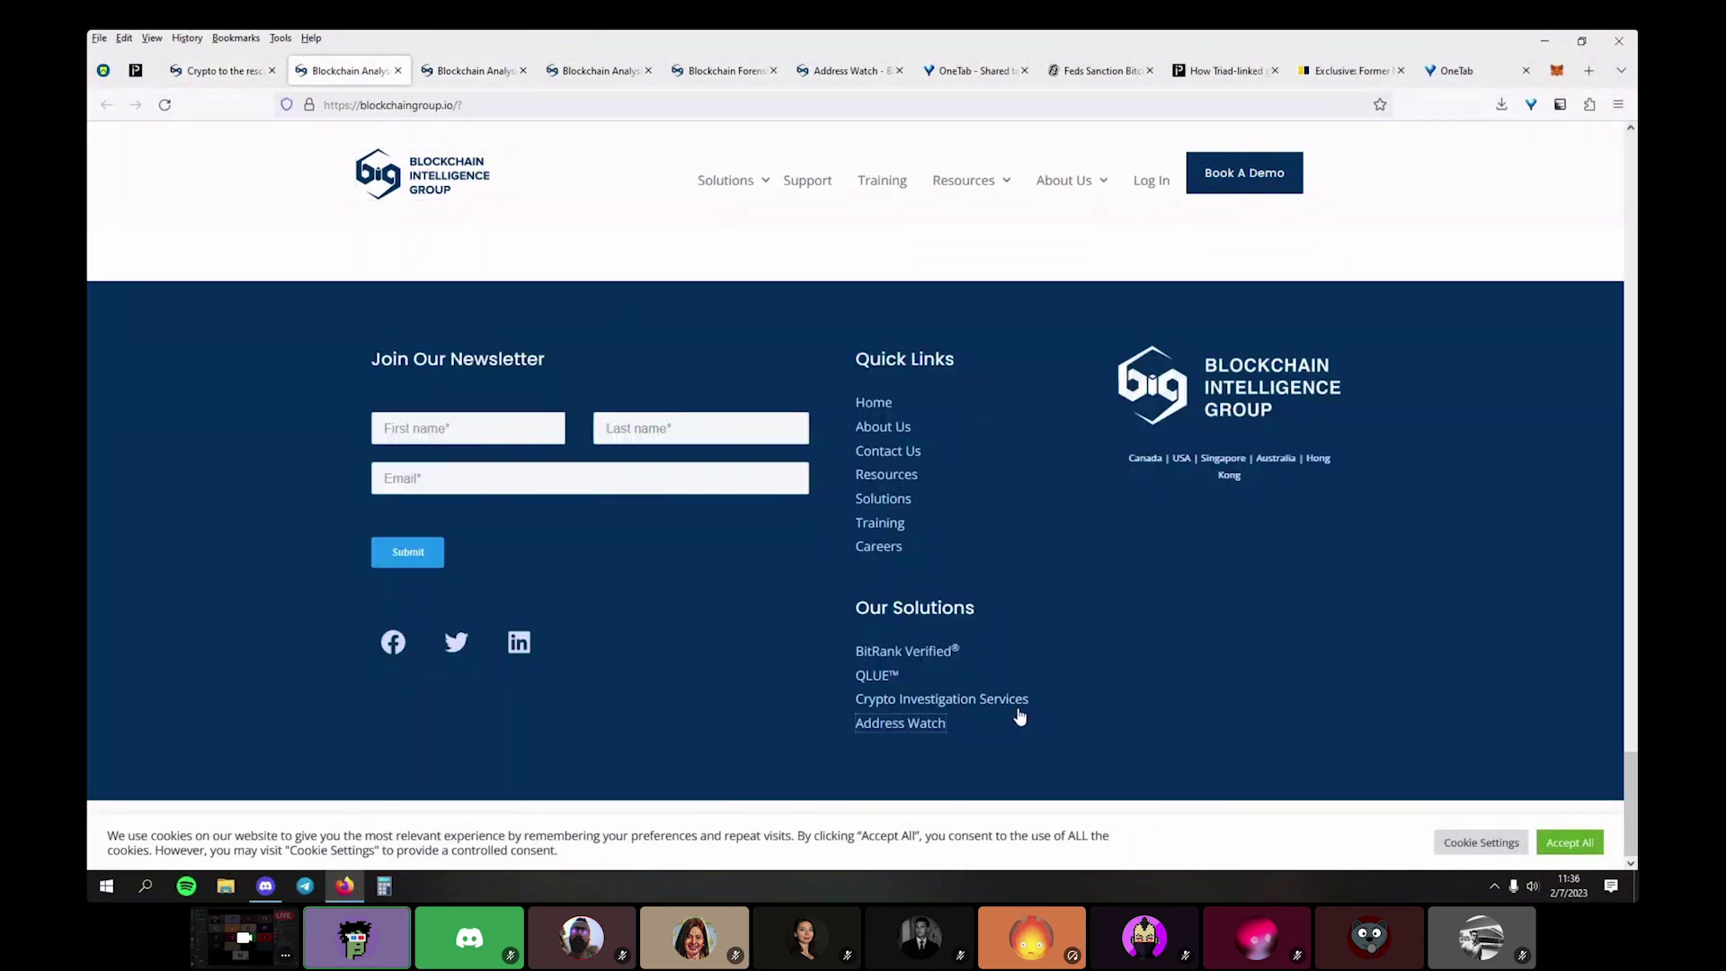
left_click(903, 481)
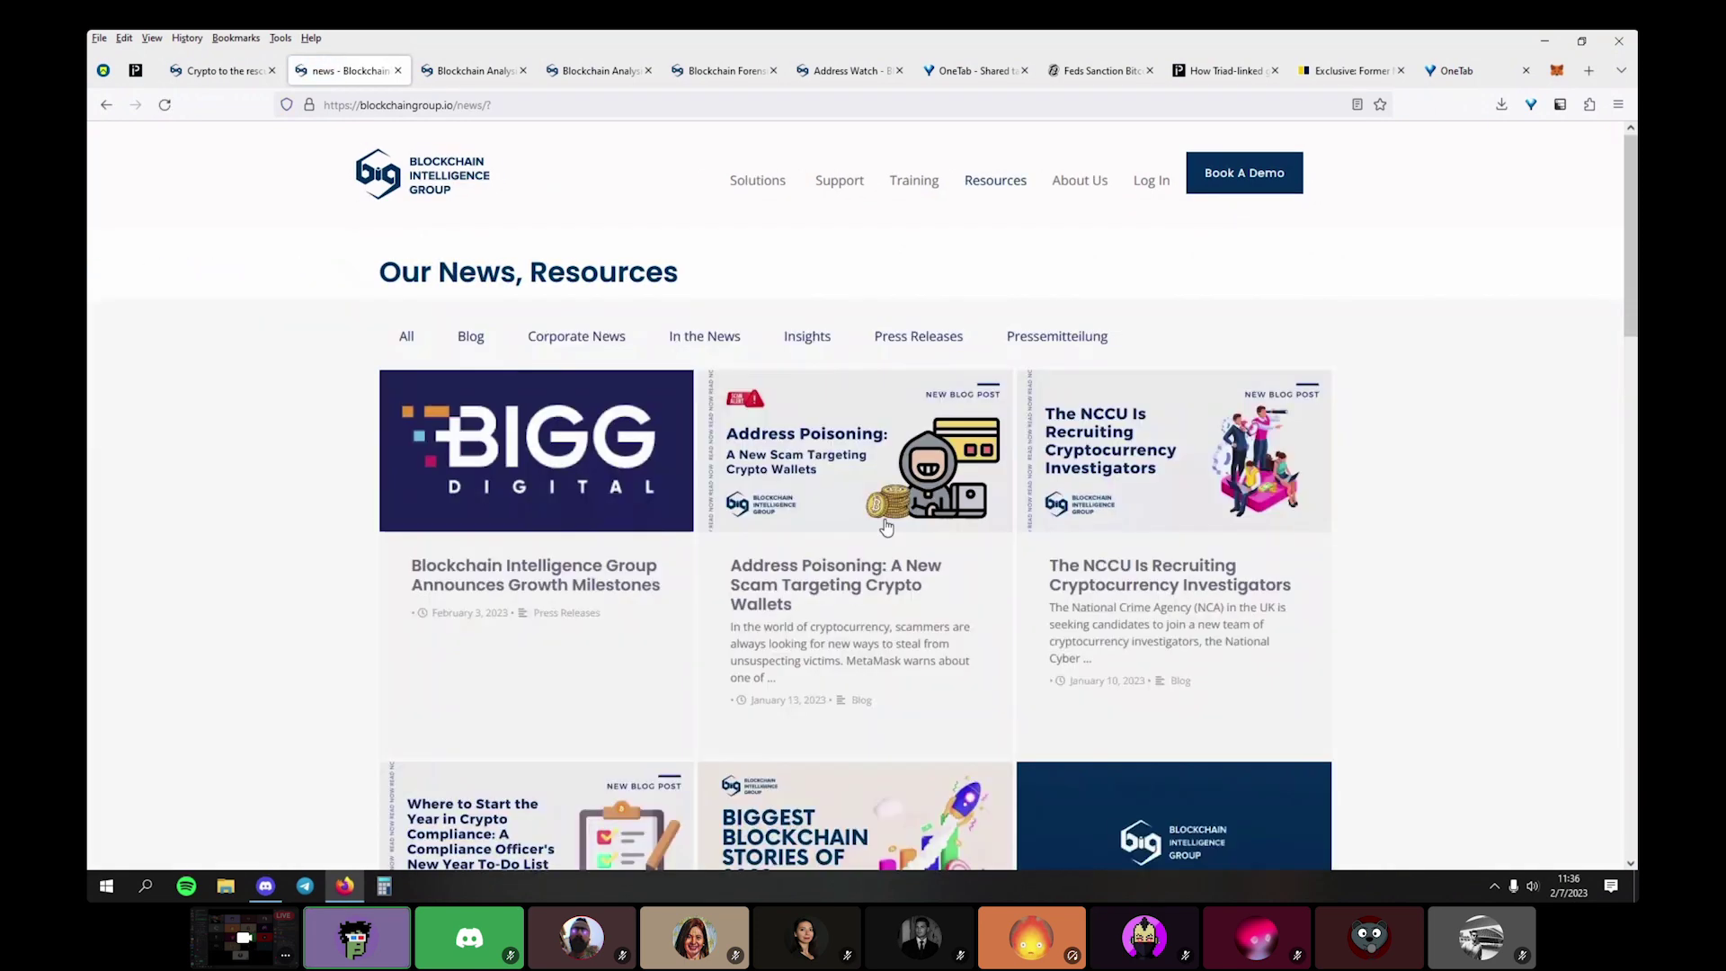
scroll(296, 567, "down", 3)
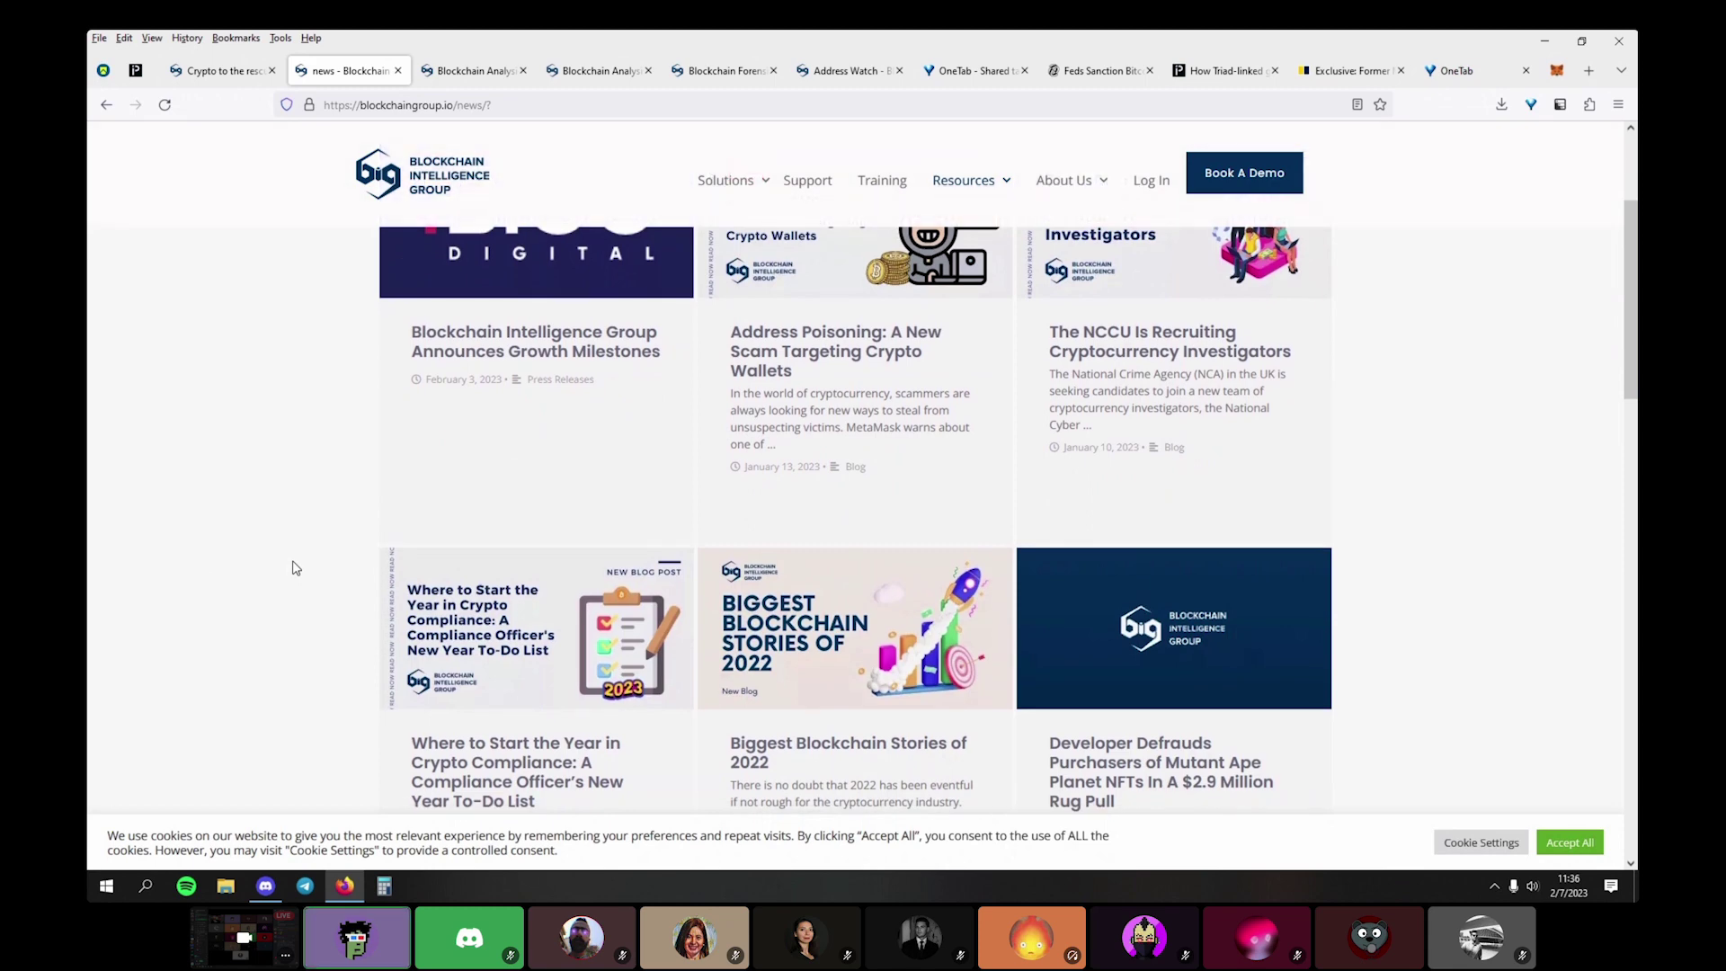
Return from the news page to the "Crypto To The Rescue?" article and examine its Ukrainian government donation addresses and invasion timeline
scroll(296, 567, "down", 9)
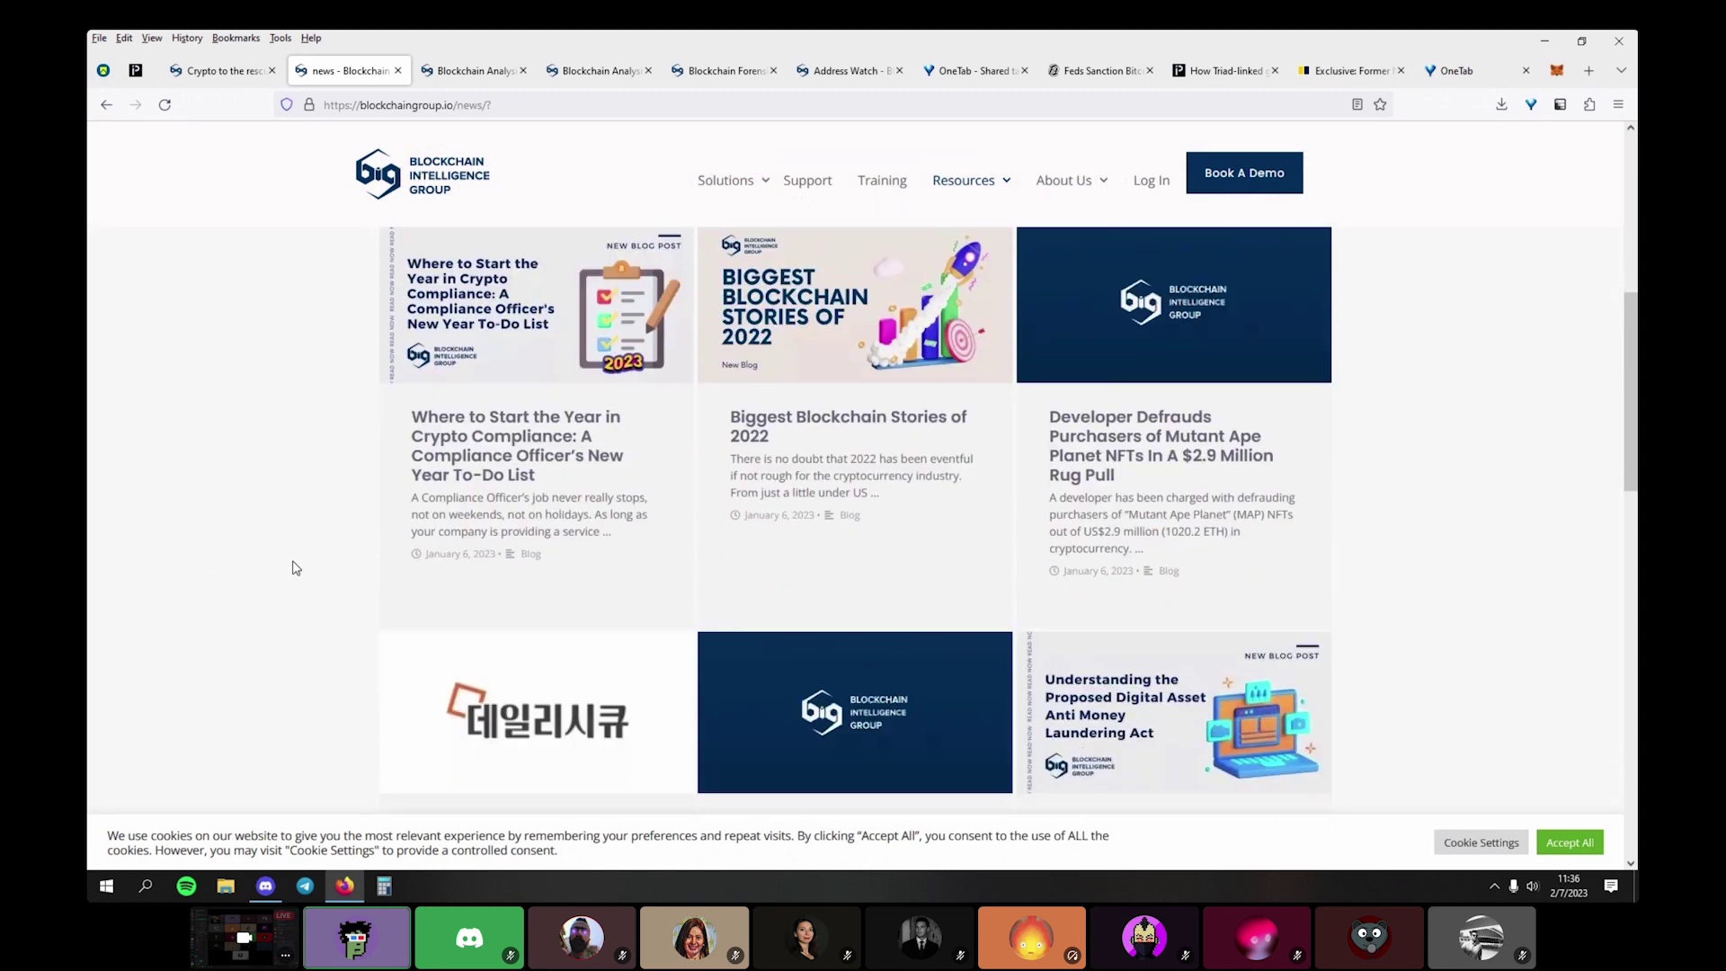
key("ctrl+shift+Tab")
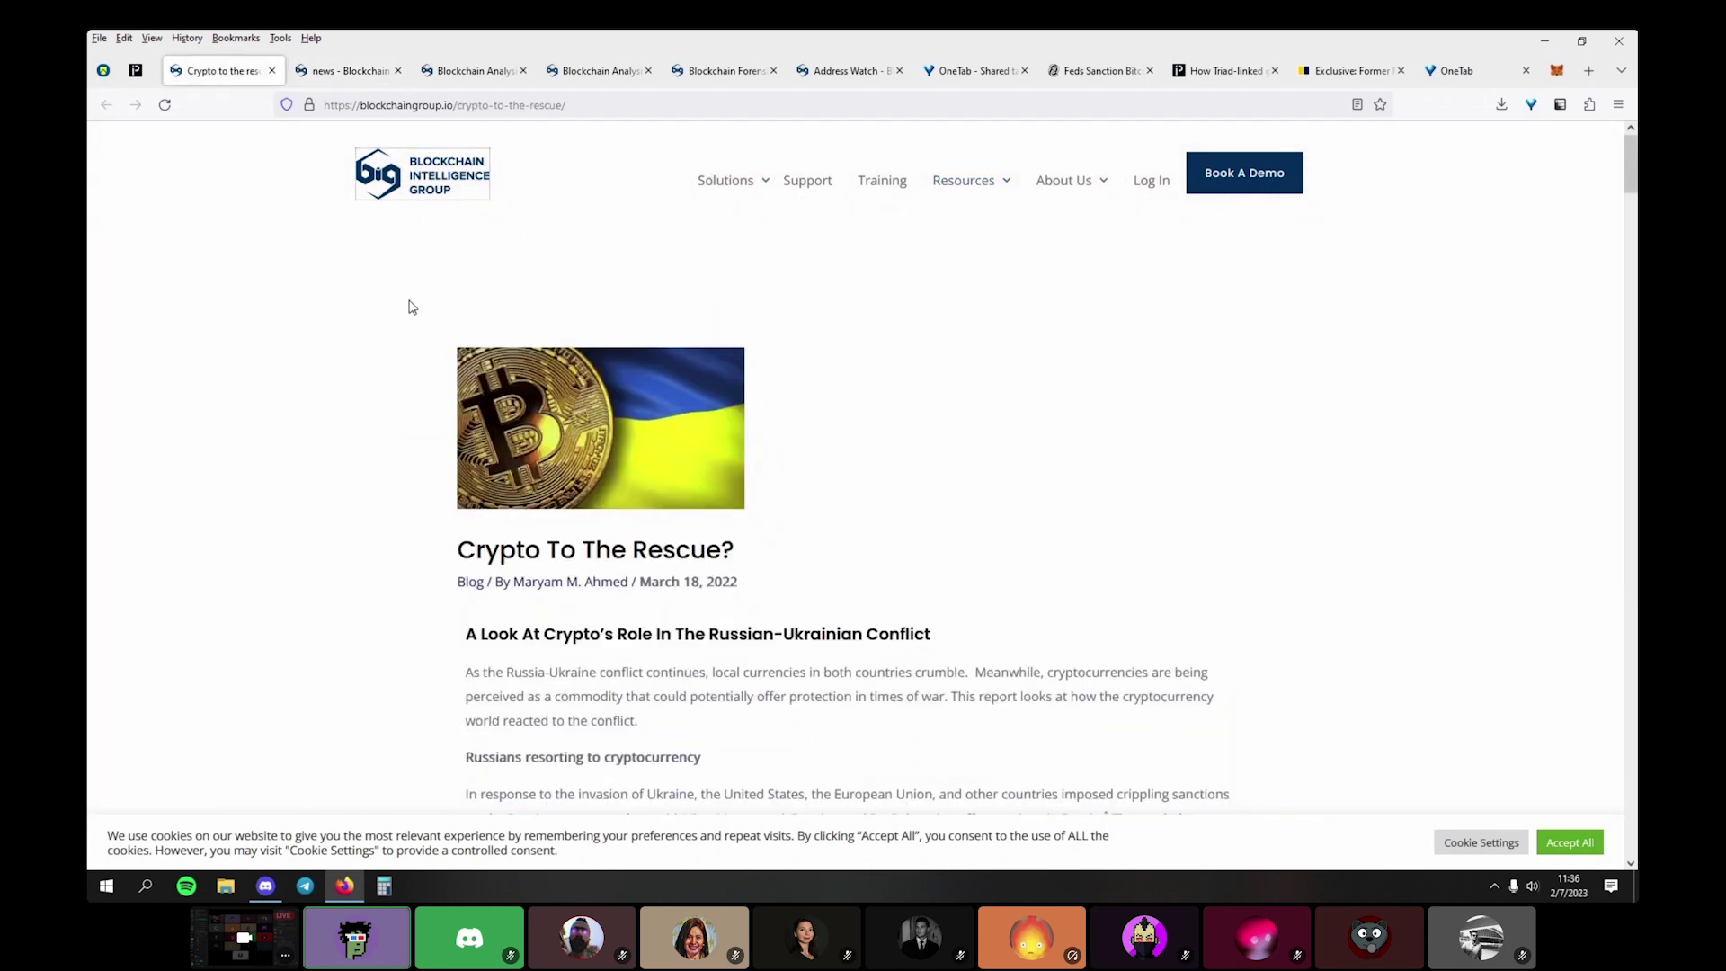
scroll(321, 572, "down", 10)
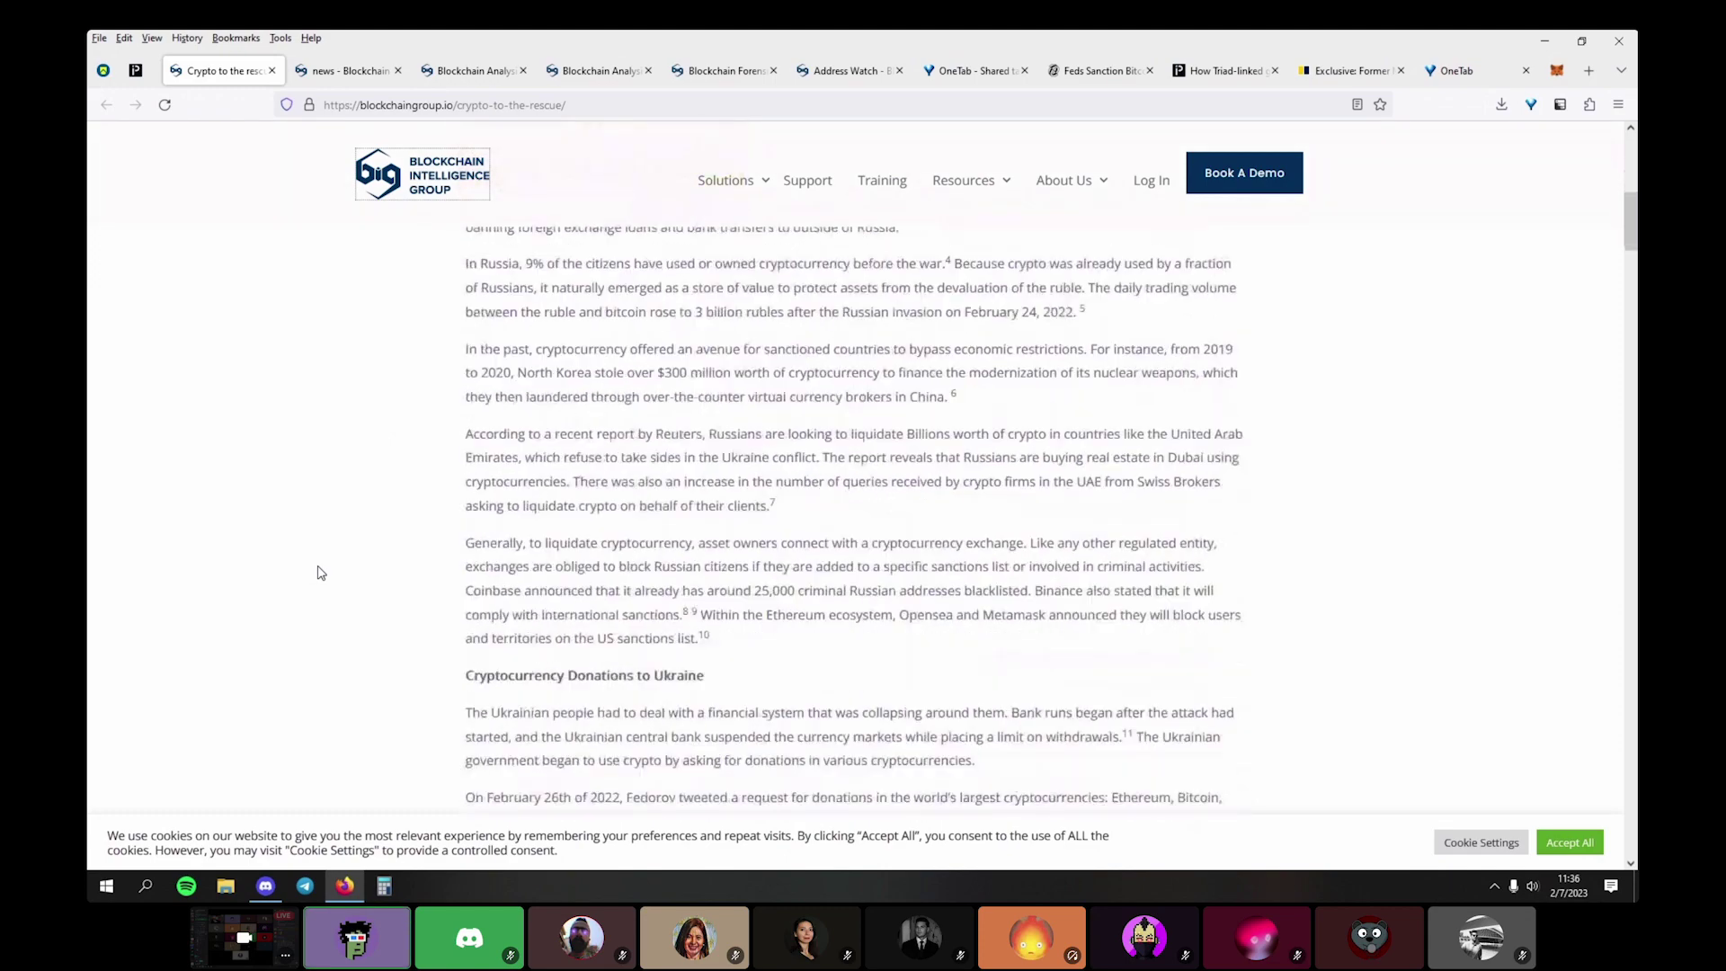
scroll(321, 572, "down", 9)
scroll(354, 486, "up", 5)
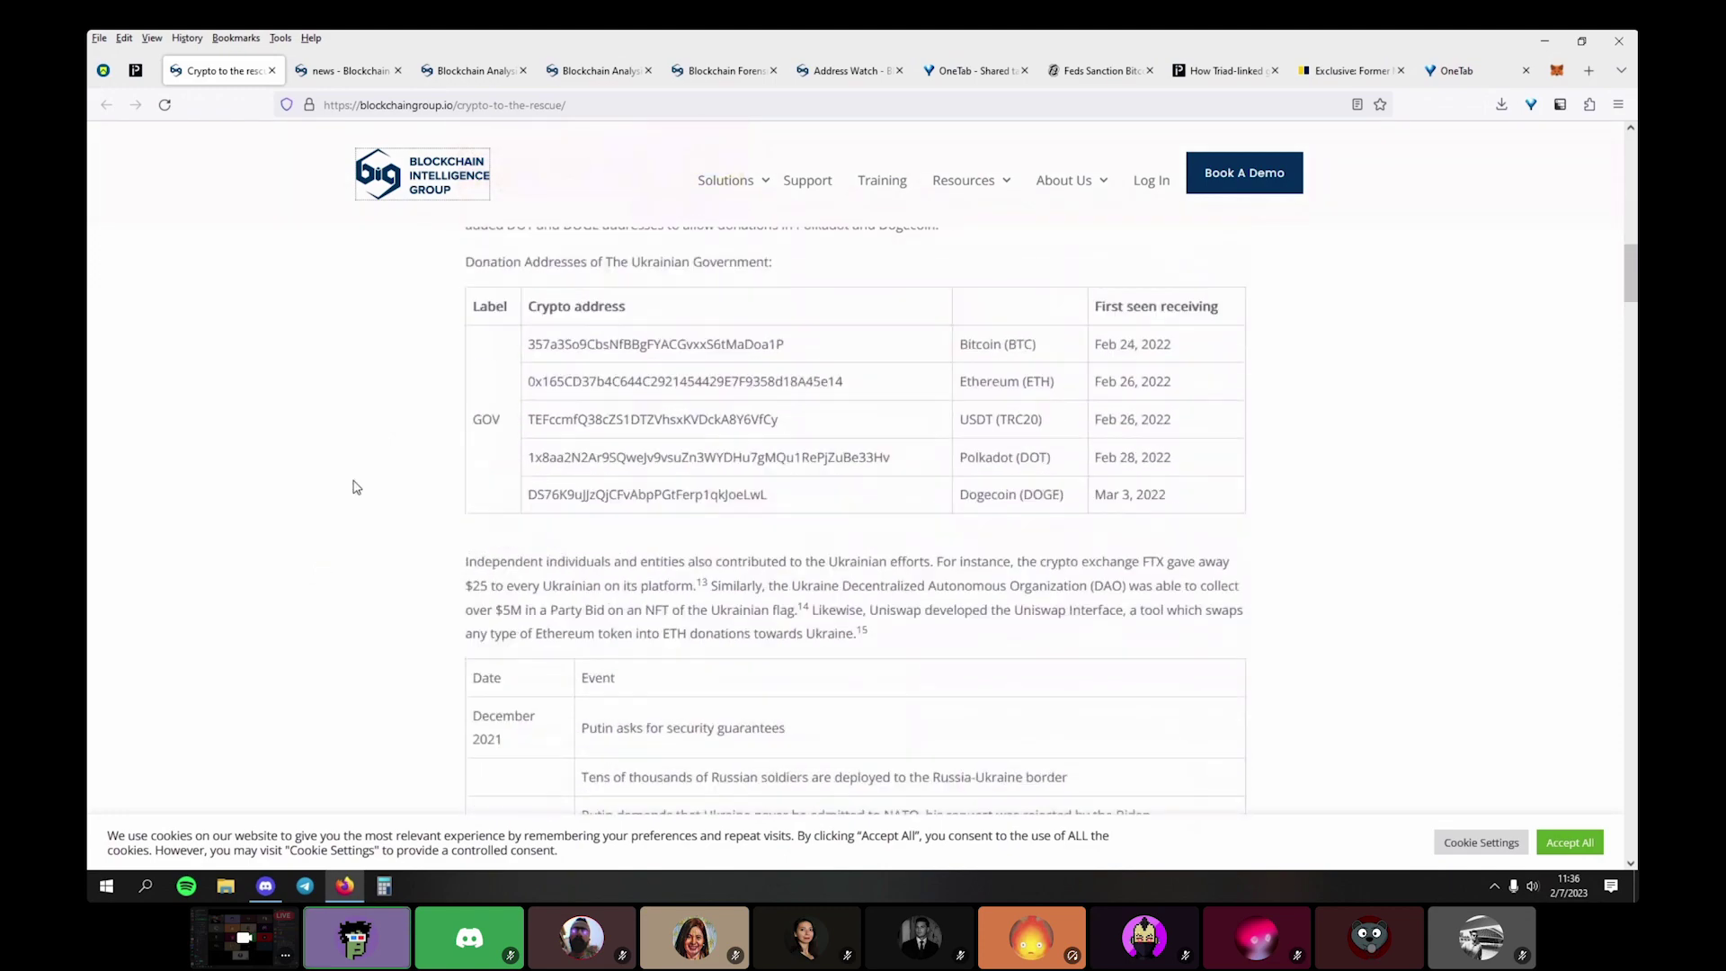
left_click(526, 101)
left_click(328, 607)
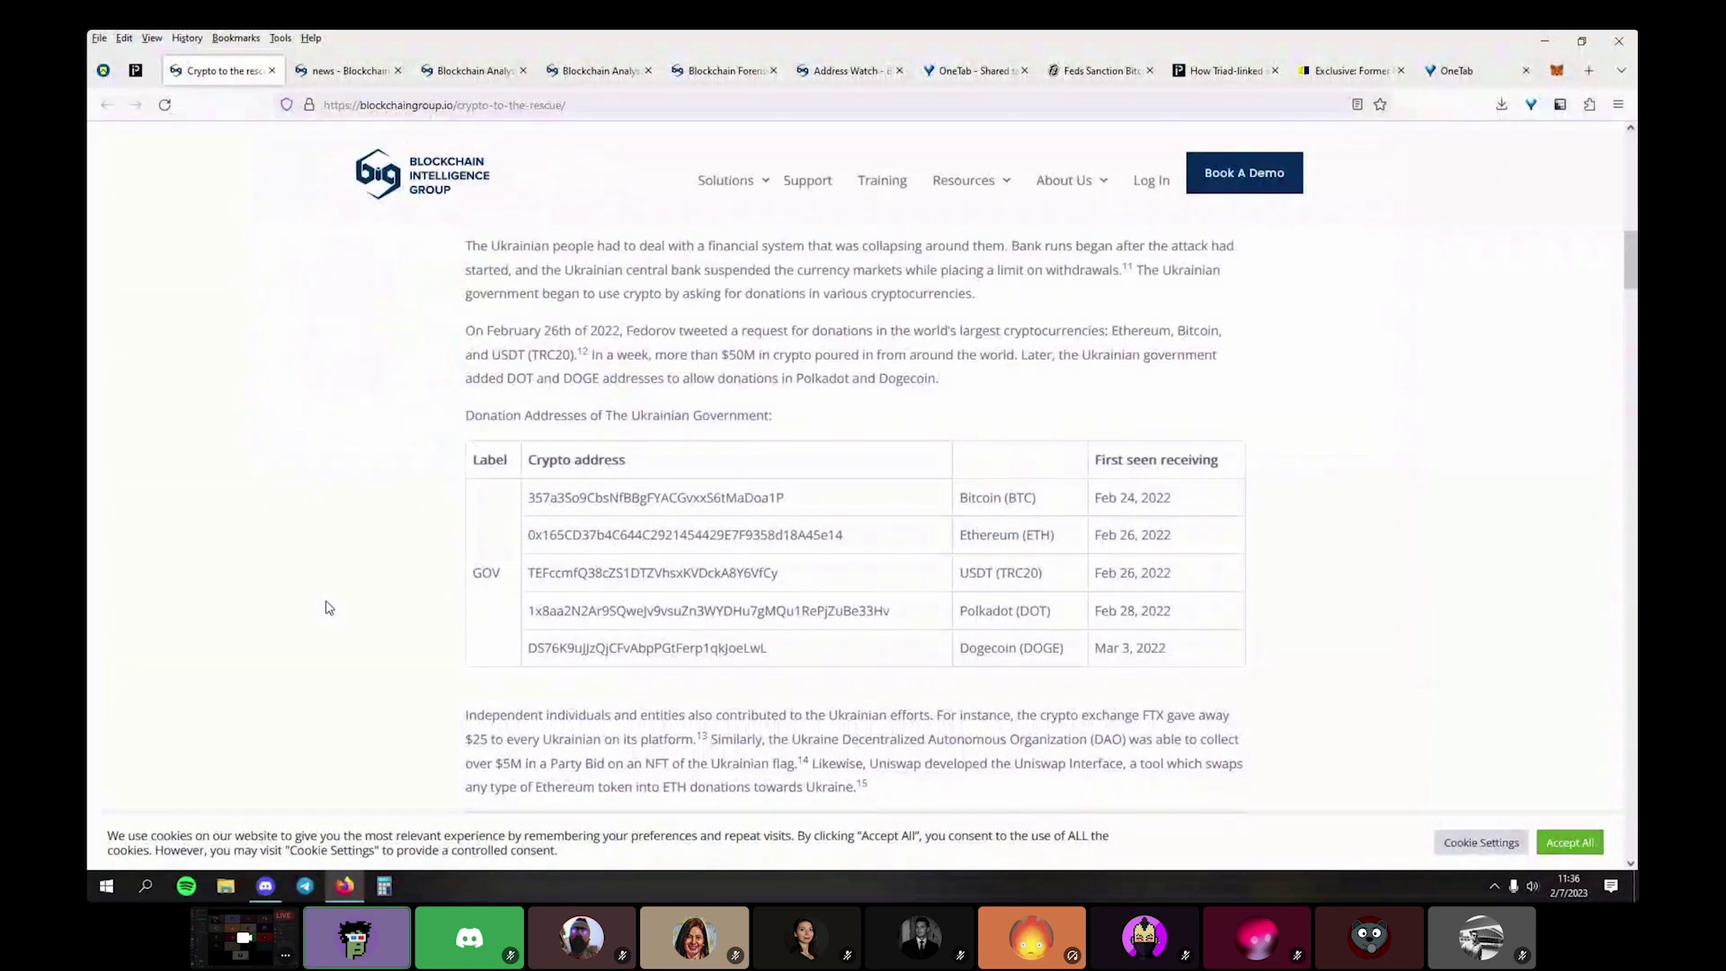
scroll(328, 608, "down", 5)
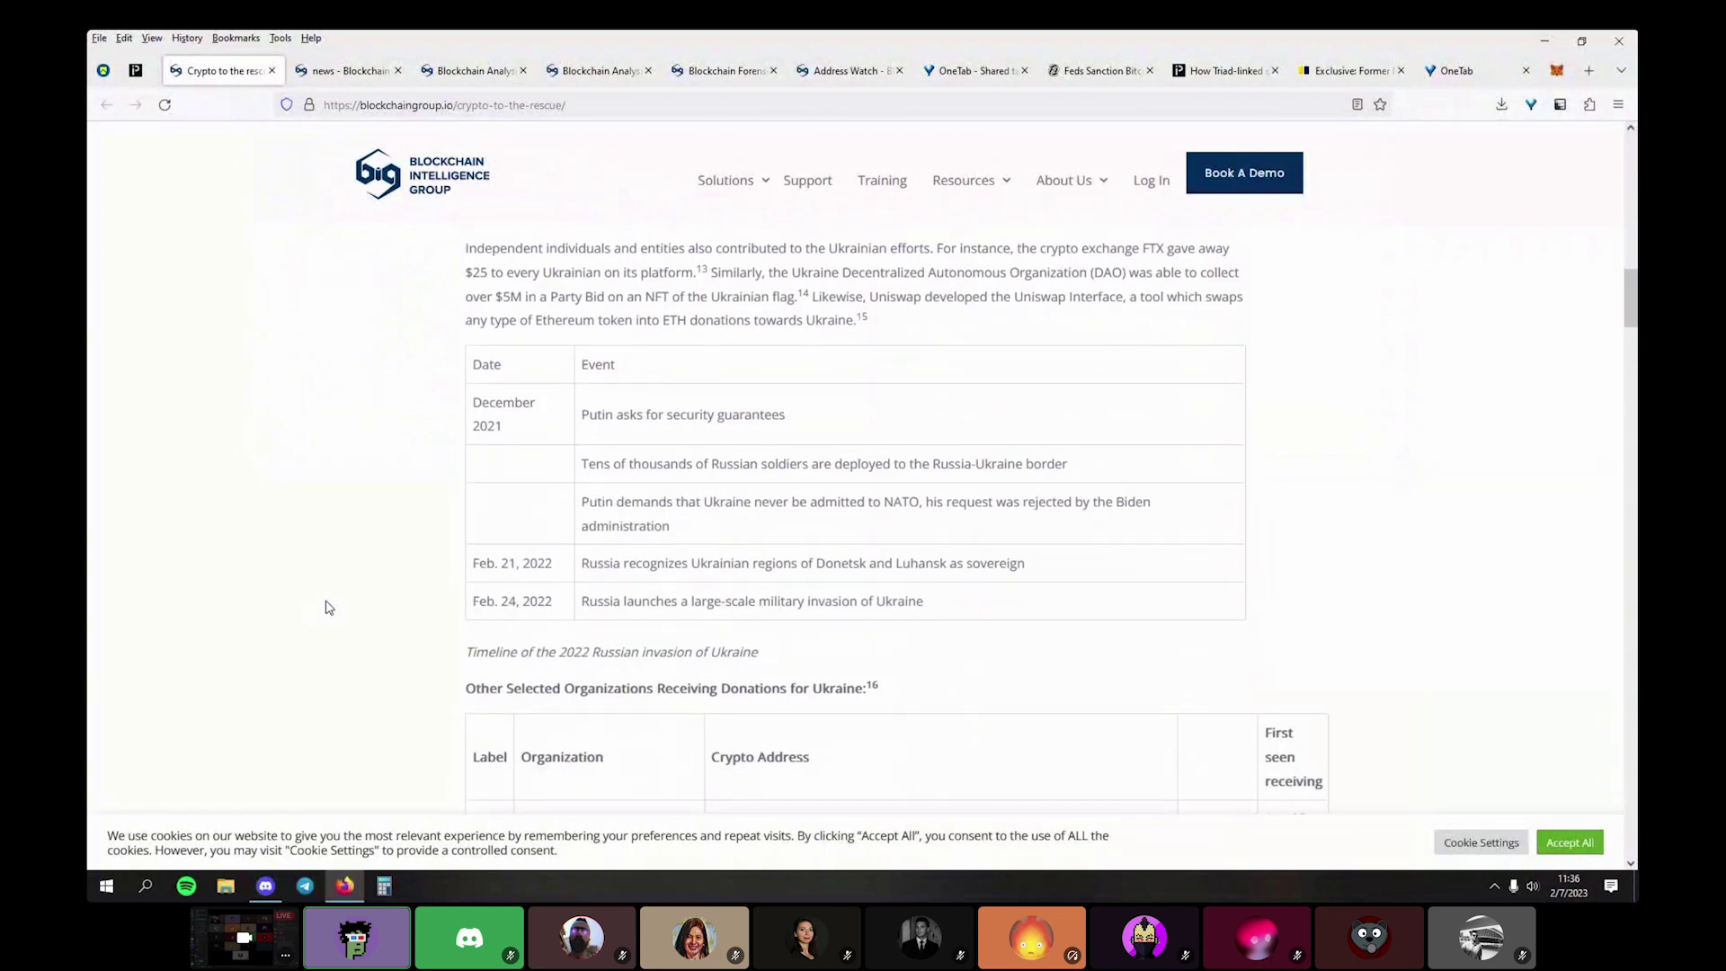
scroll(329, 608, "down", 8)
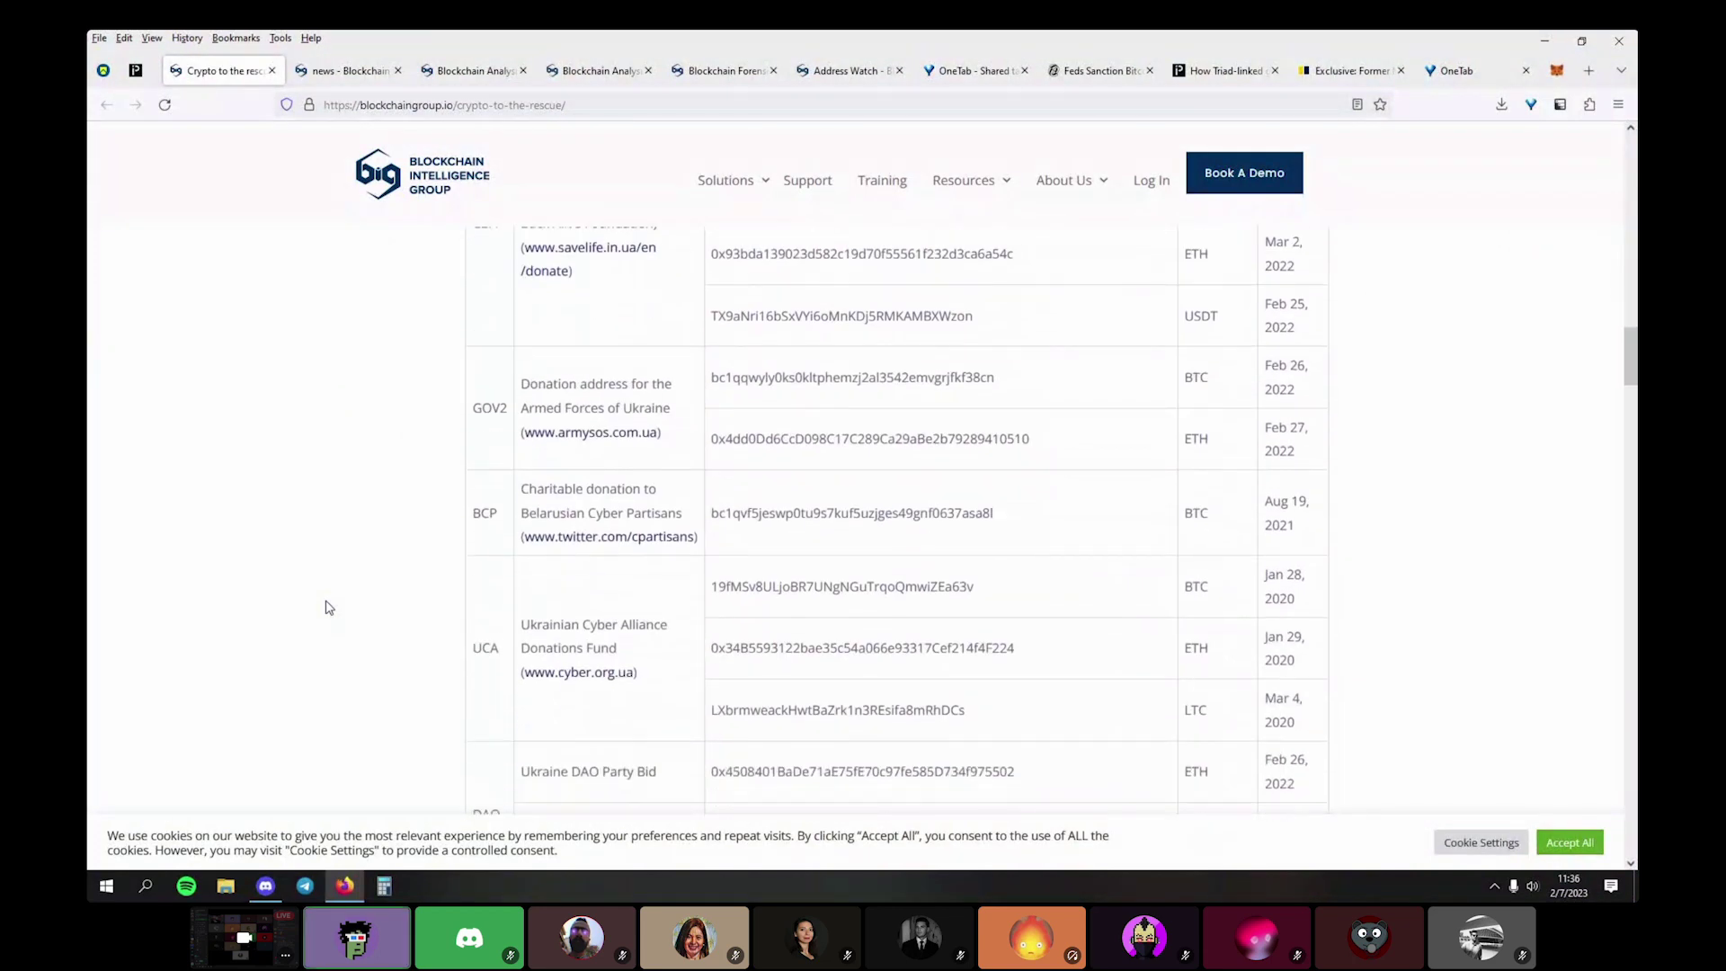
scroll(329, 607, "up", 10)
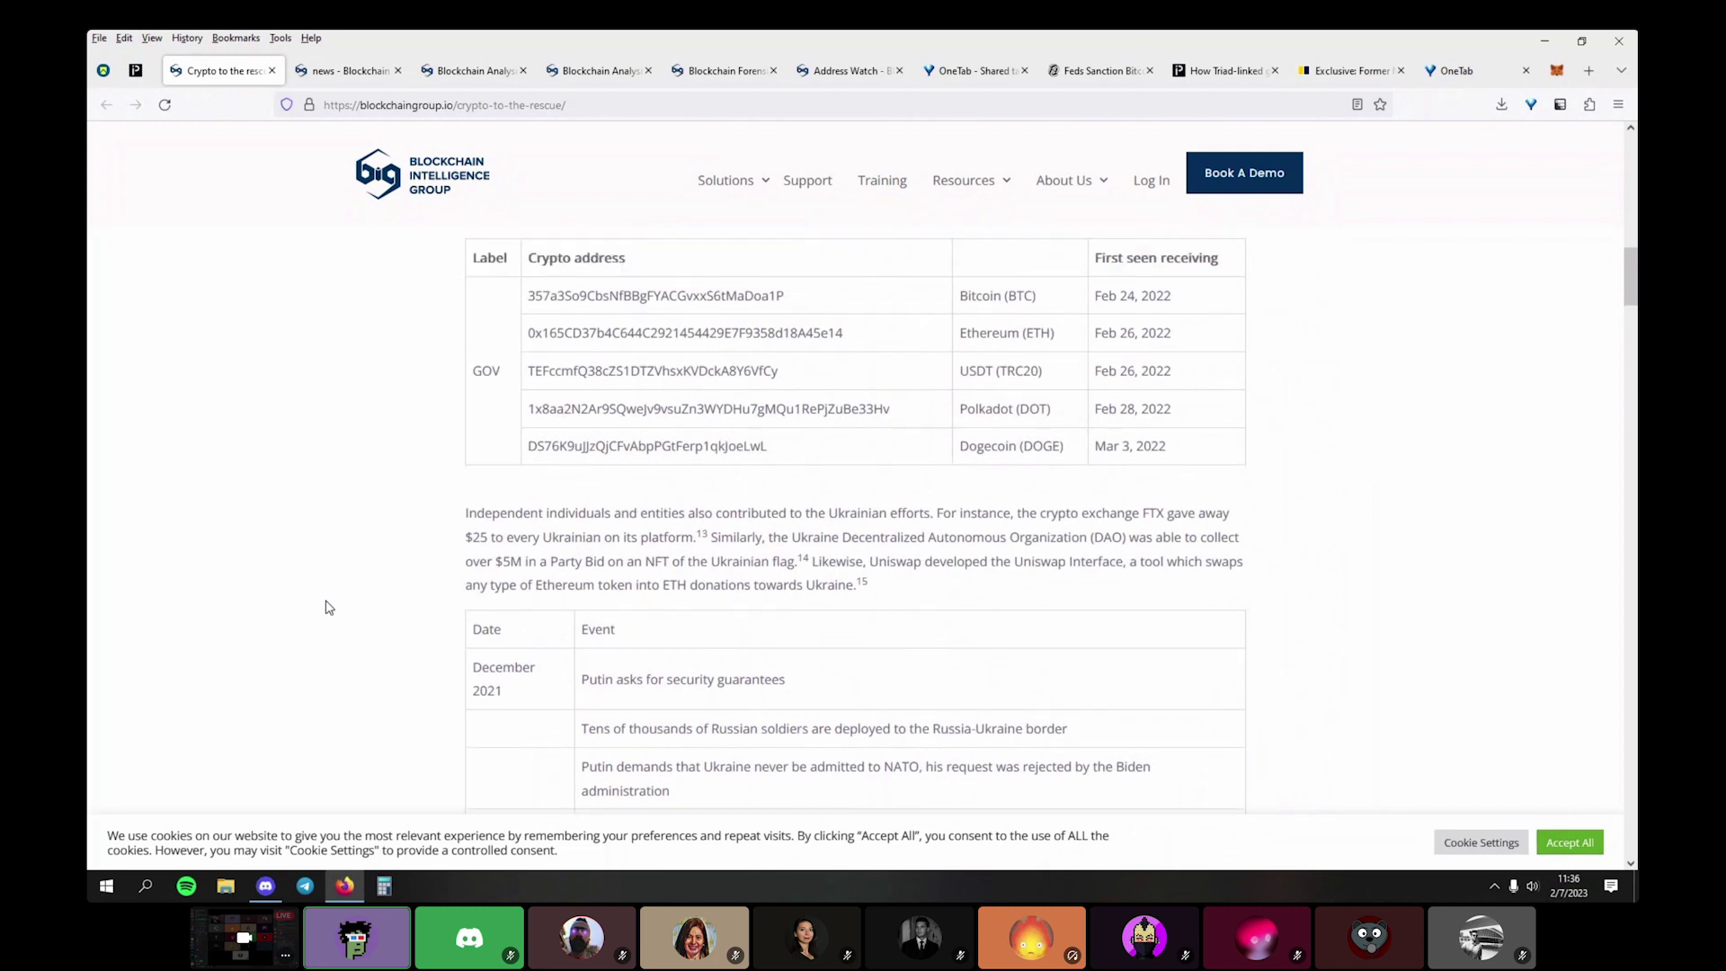
scroll(328, 608, "up", 5)
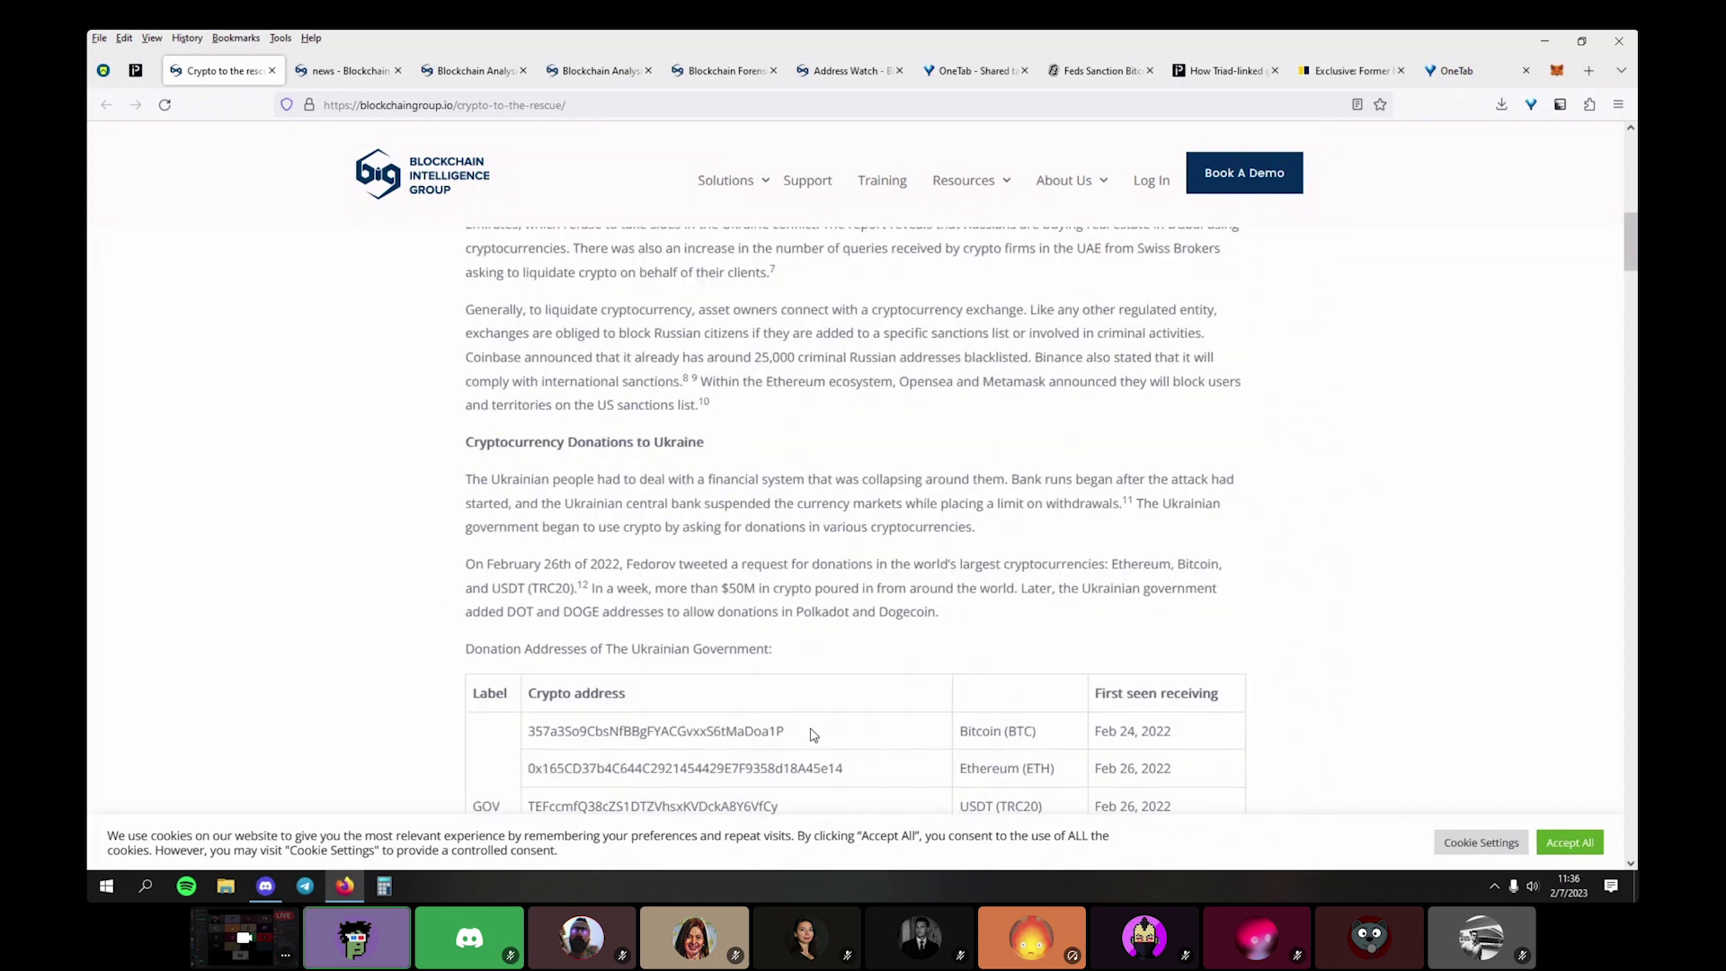
scroll(917, 657, "up", 15)
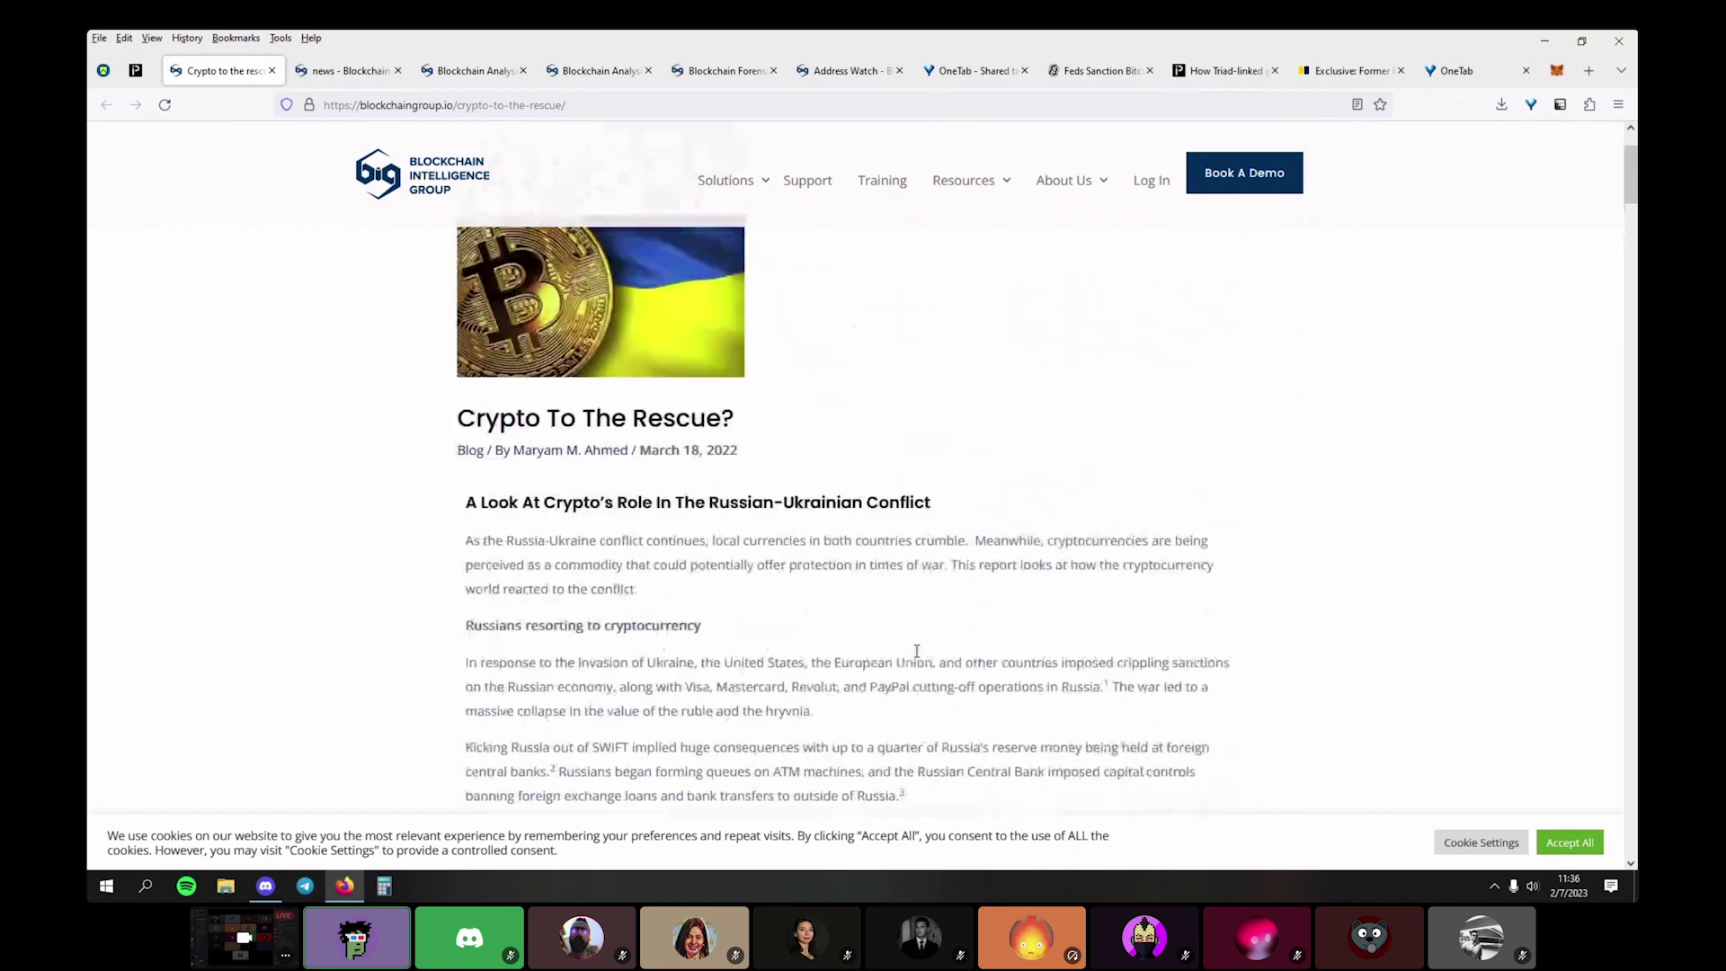
Examine the article's tables of other organizations receiving donations and of total funds raised after the invasion
scroll(917, 657, "down", 5)
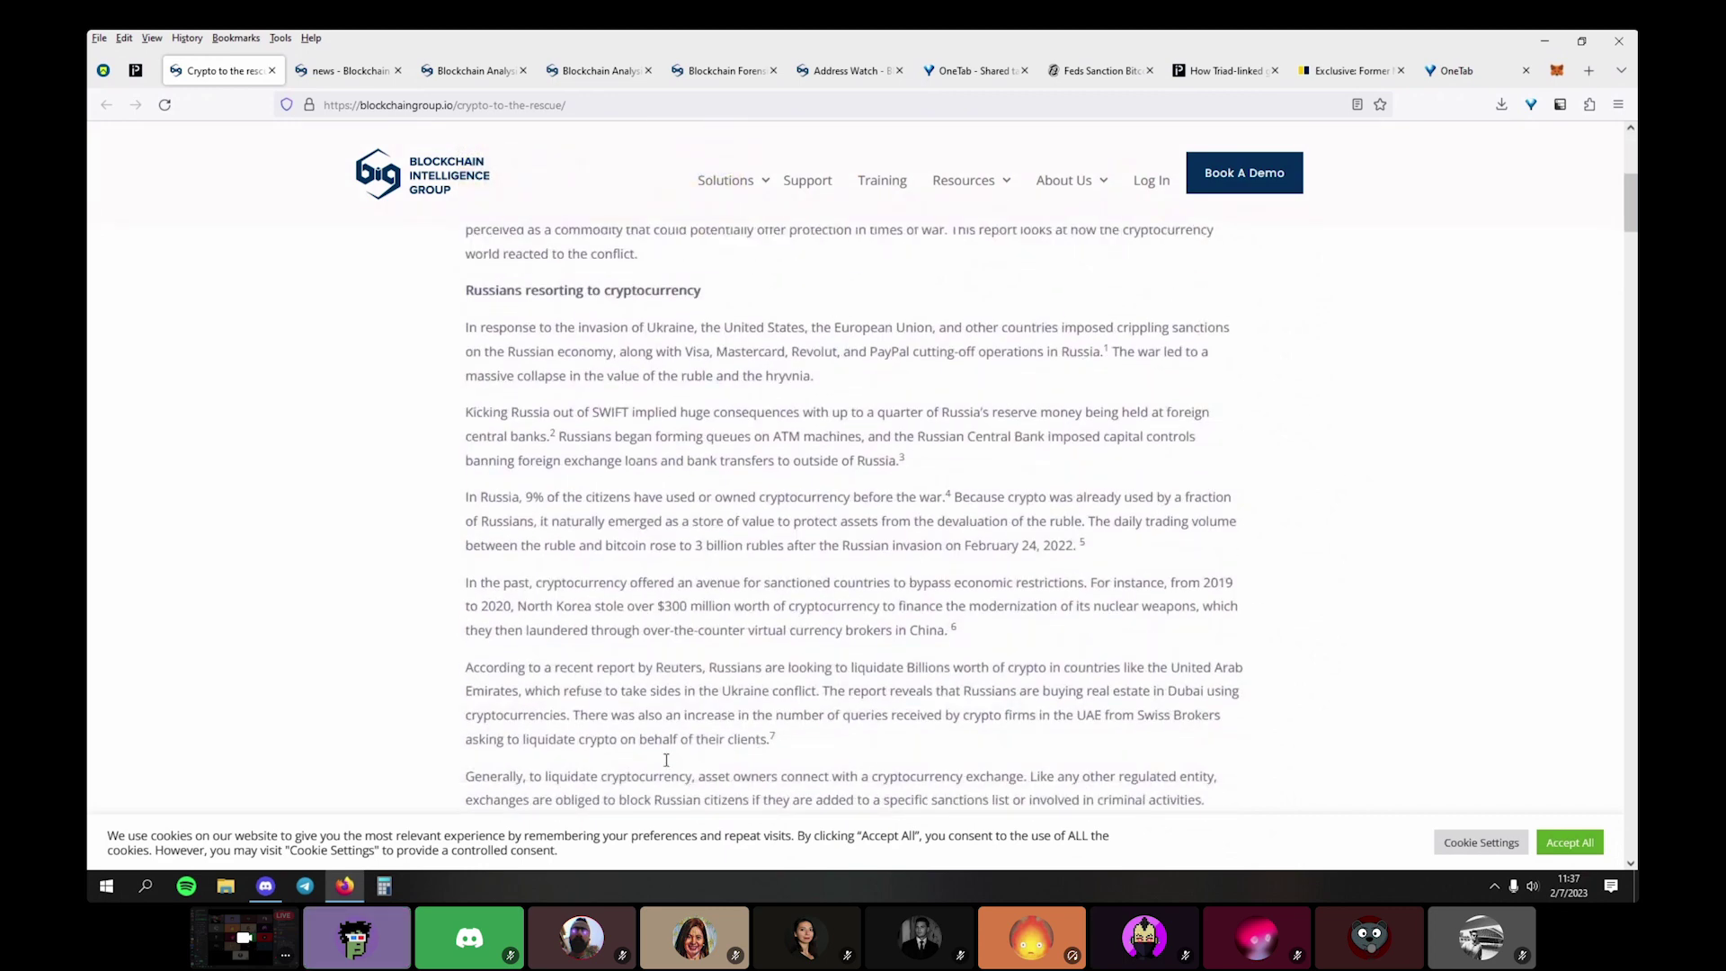
scroll(520, 735, "down", 13)
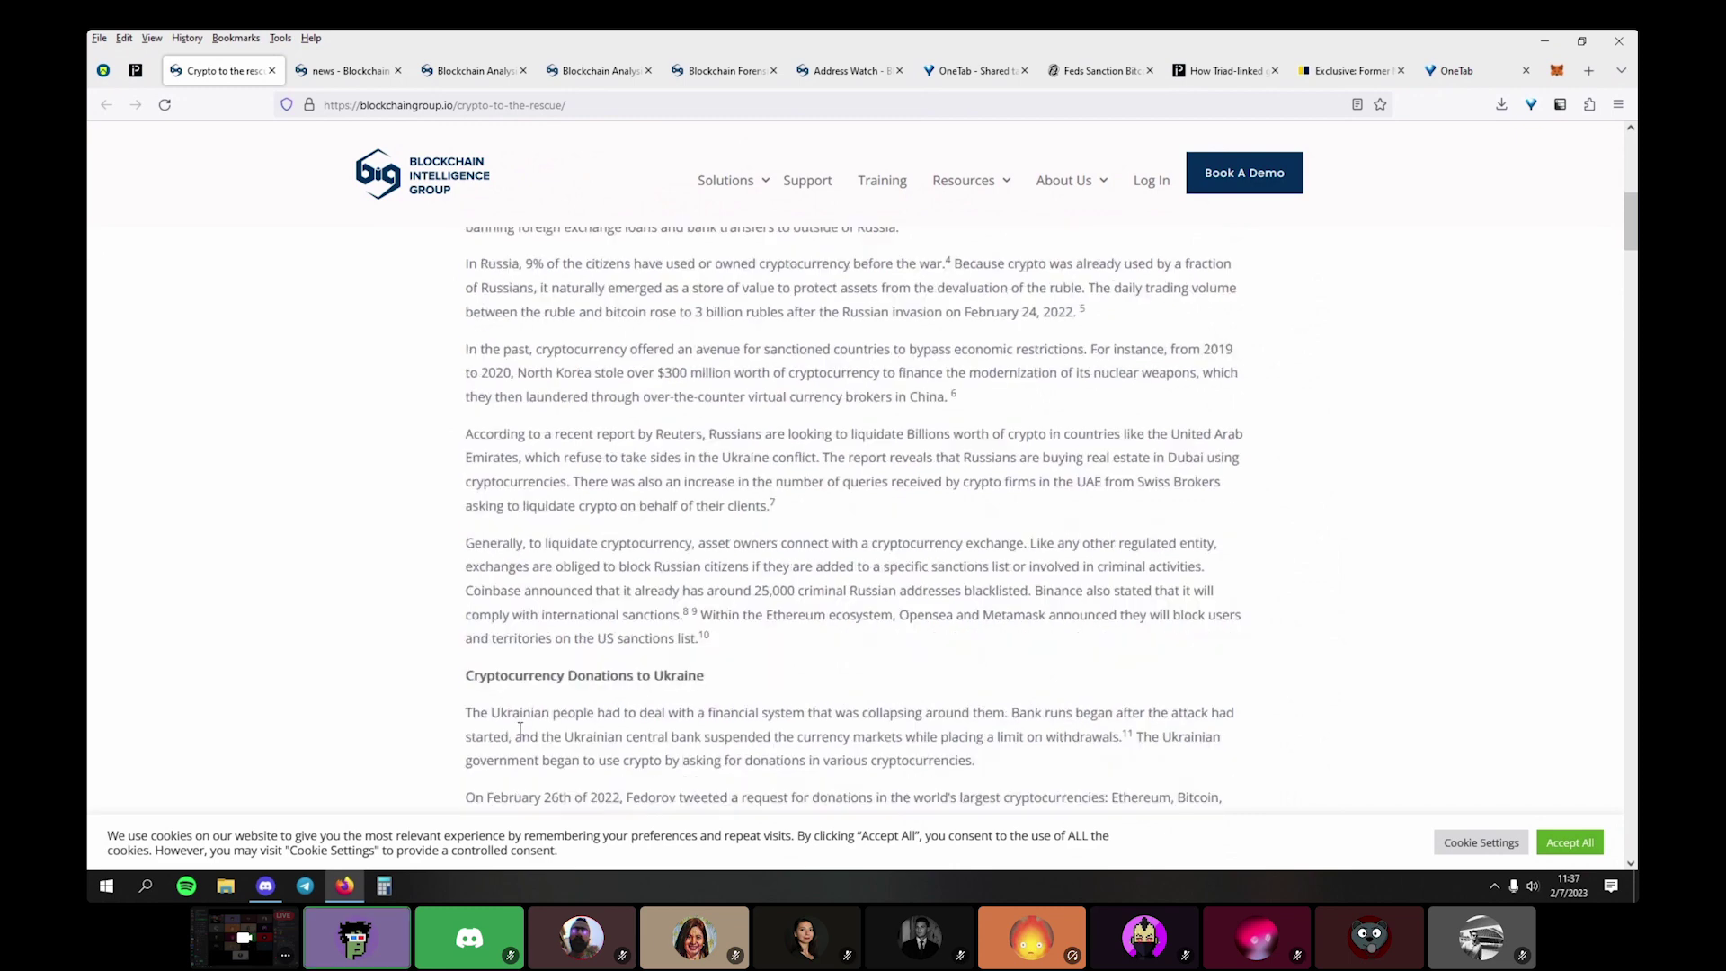
scroll(519, 735, "down", 12)
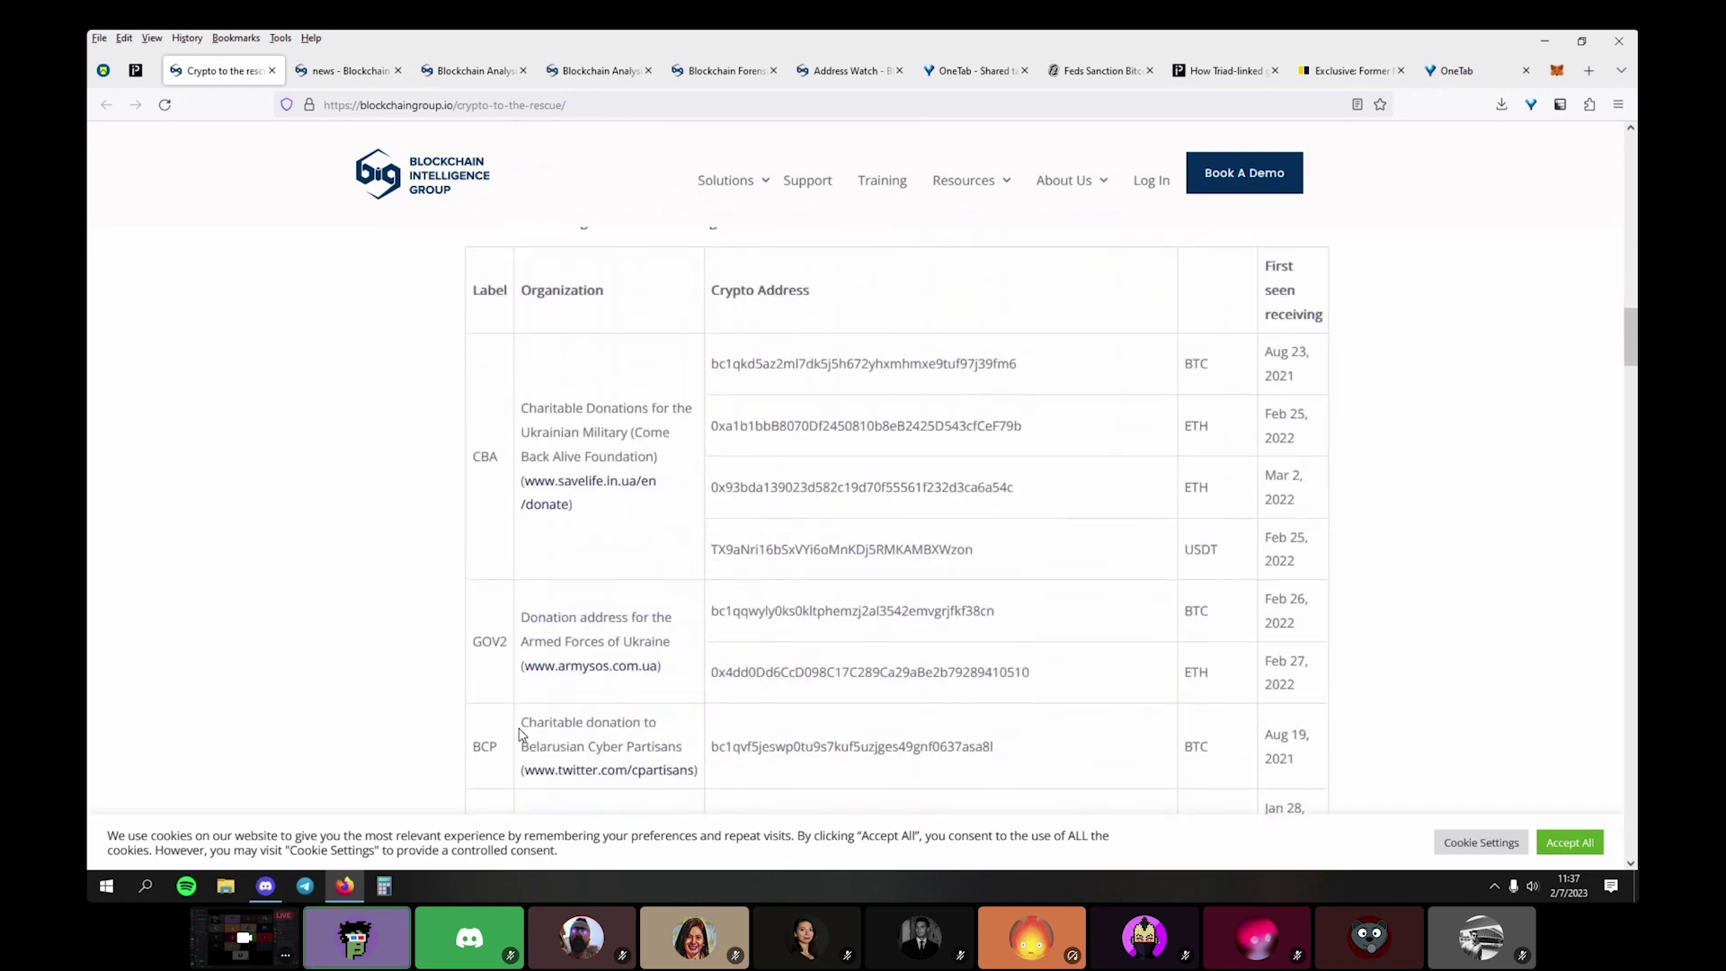
scroll(519, 735, "down", 5)
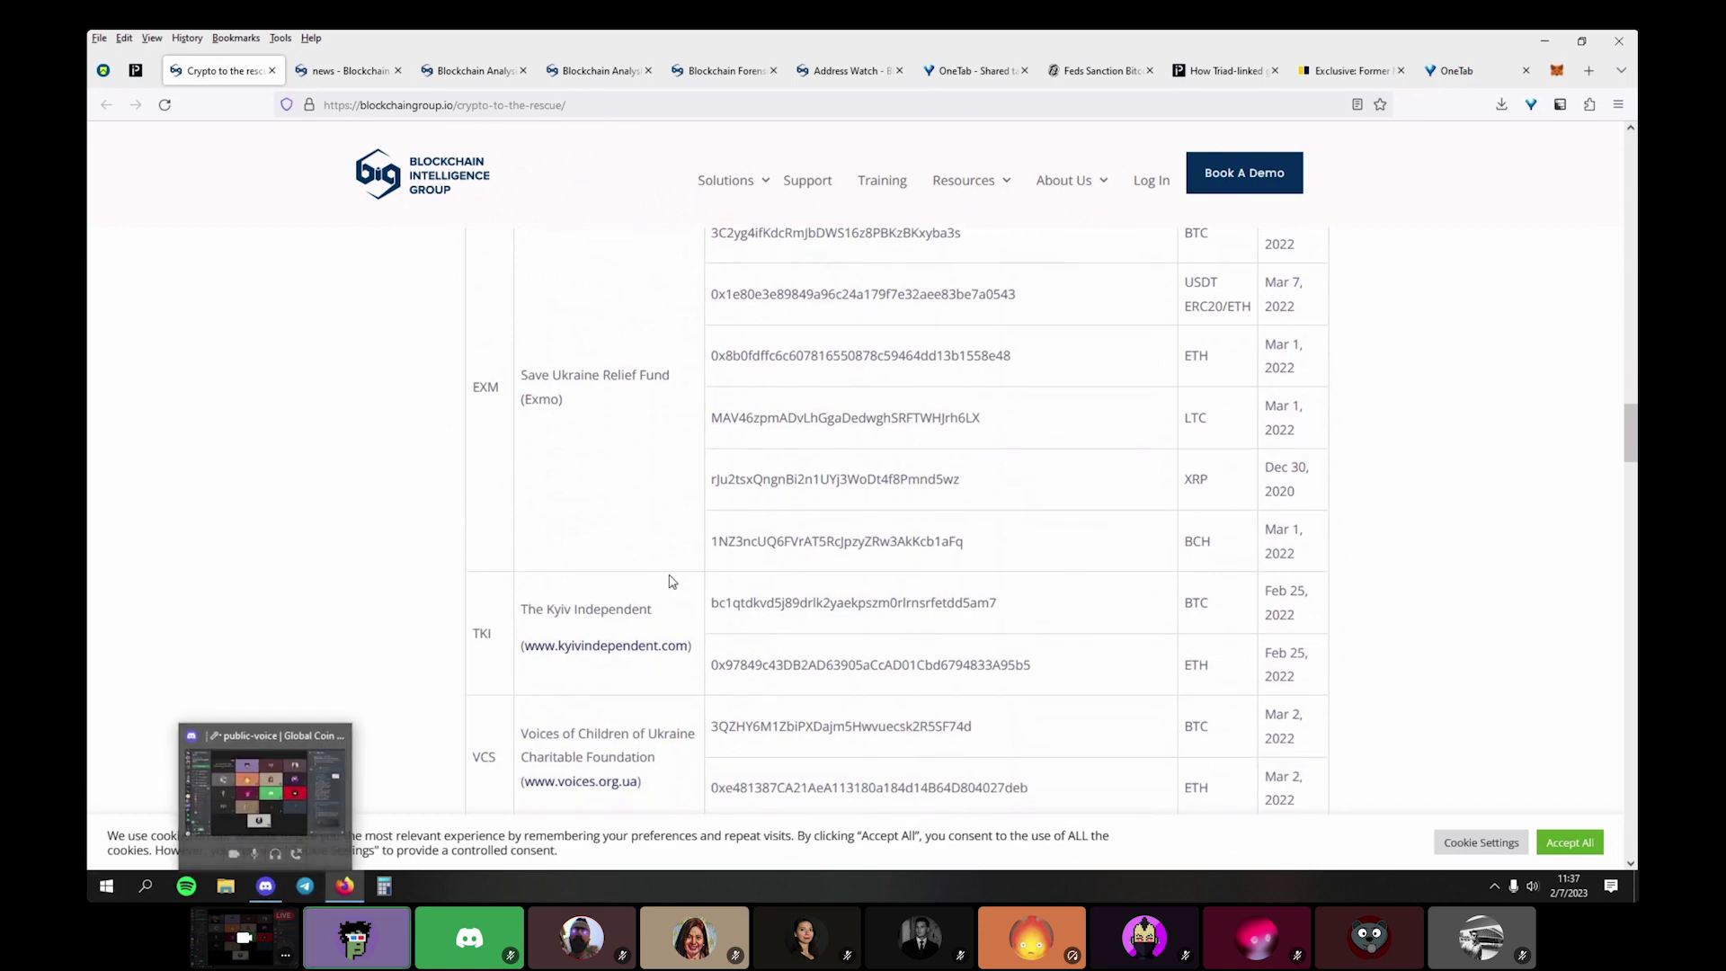
scroll(653, 707, "down", 10)
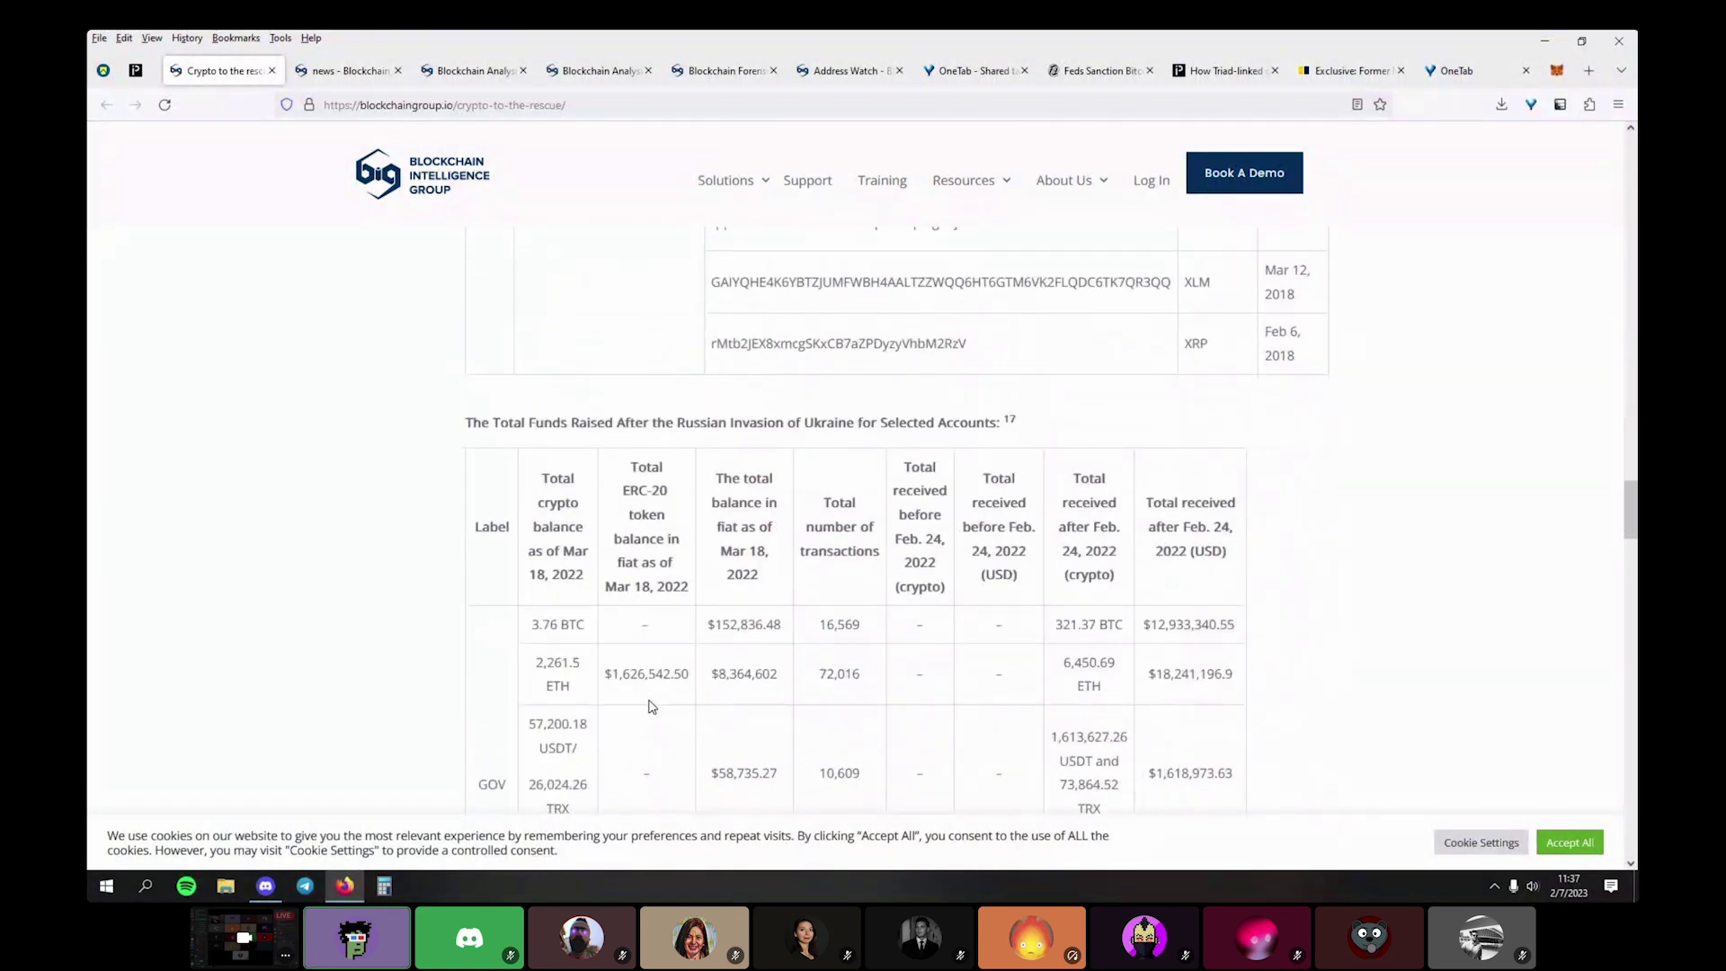
scroll(652, 707, "down", 3)
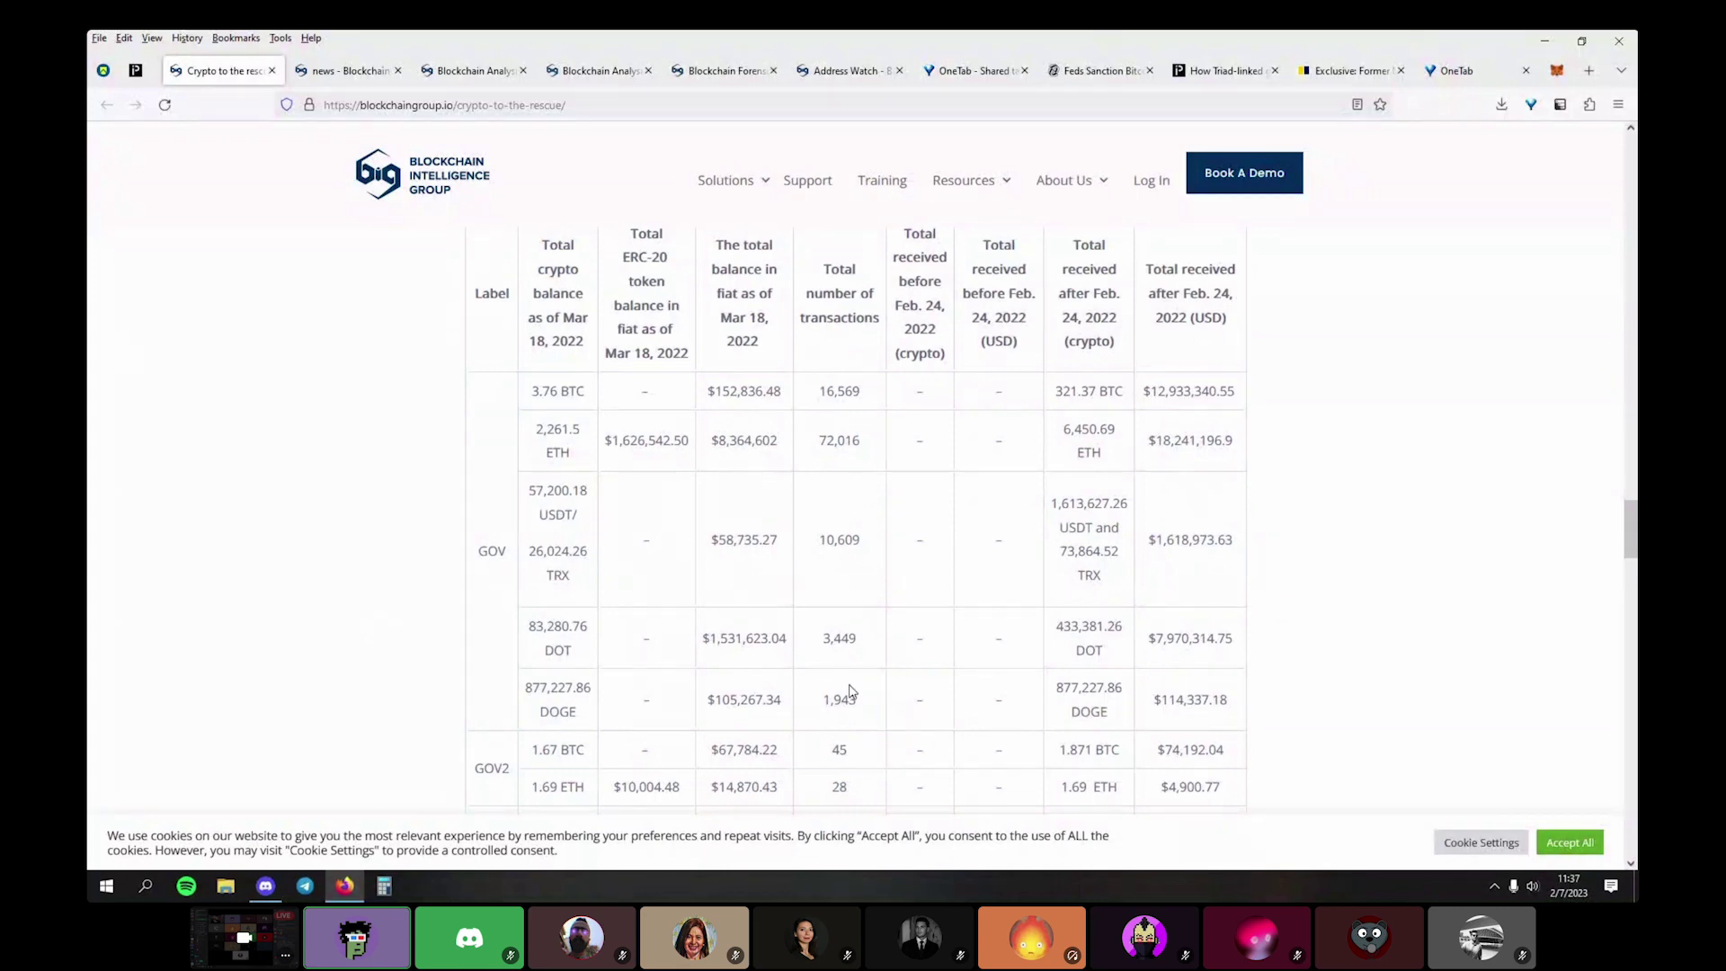
scroll(854, 696, "up", 5)
scroll(867, 709, "up", 5)
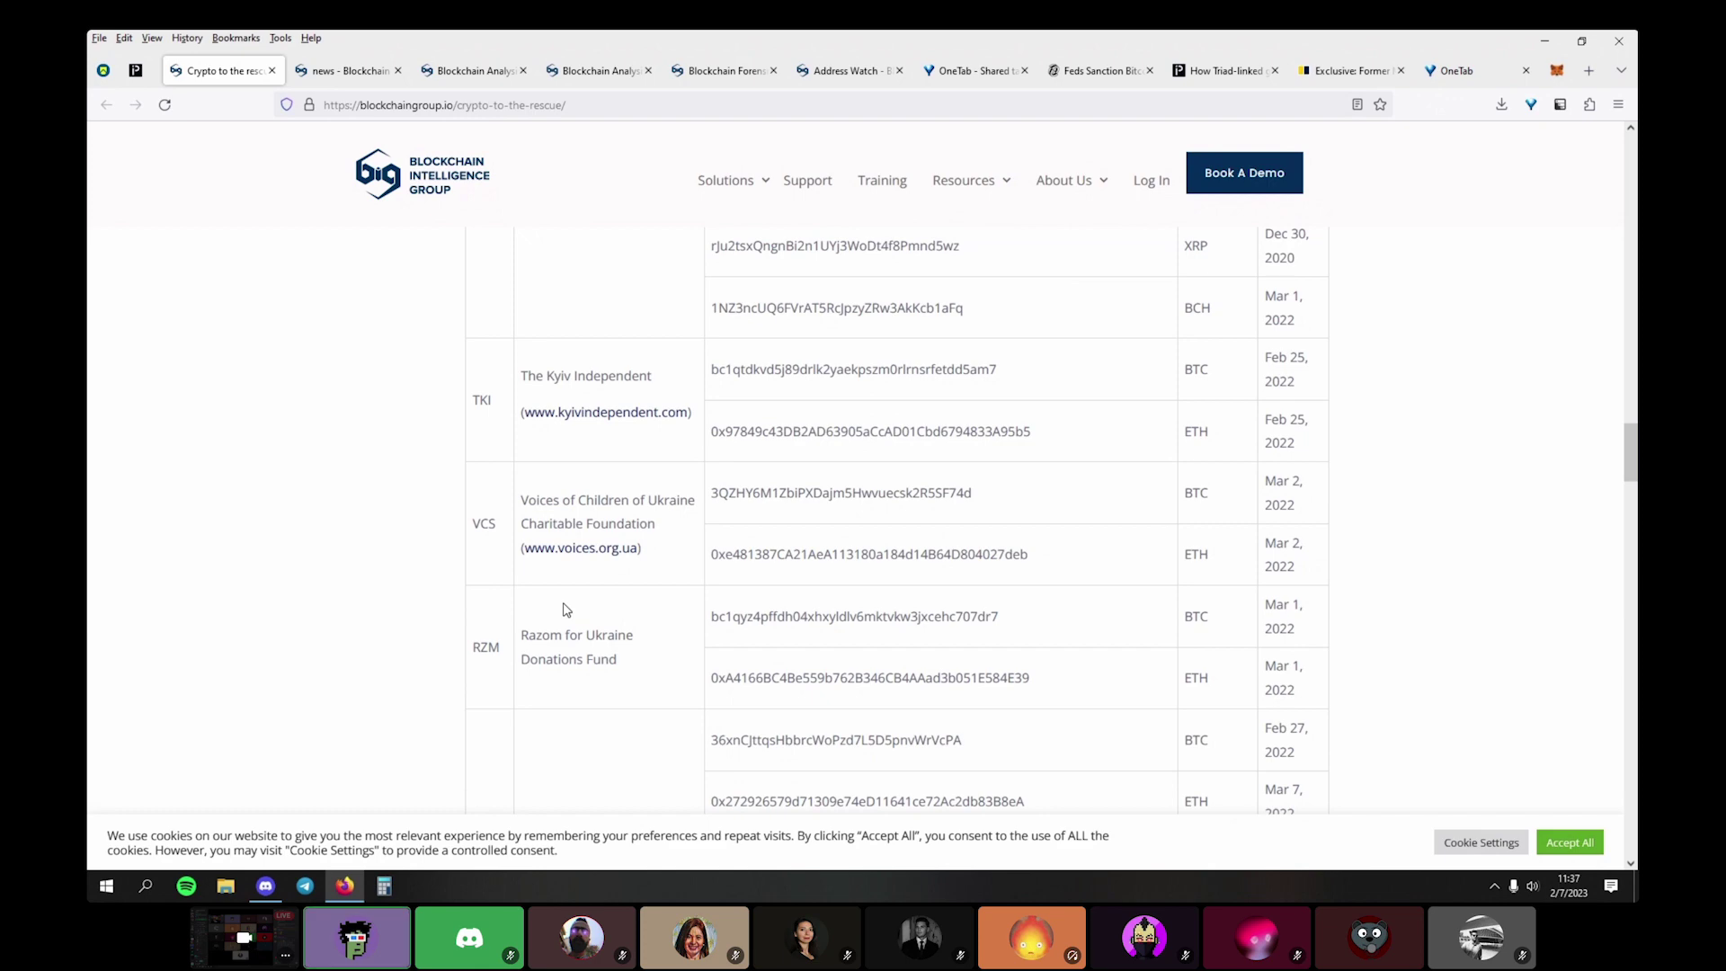
scroll(567, 609, "up", 6)
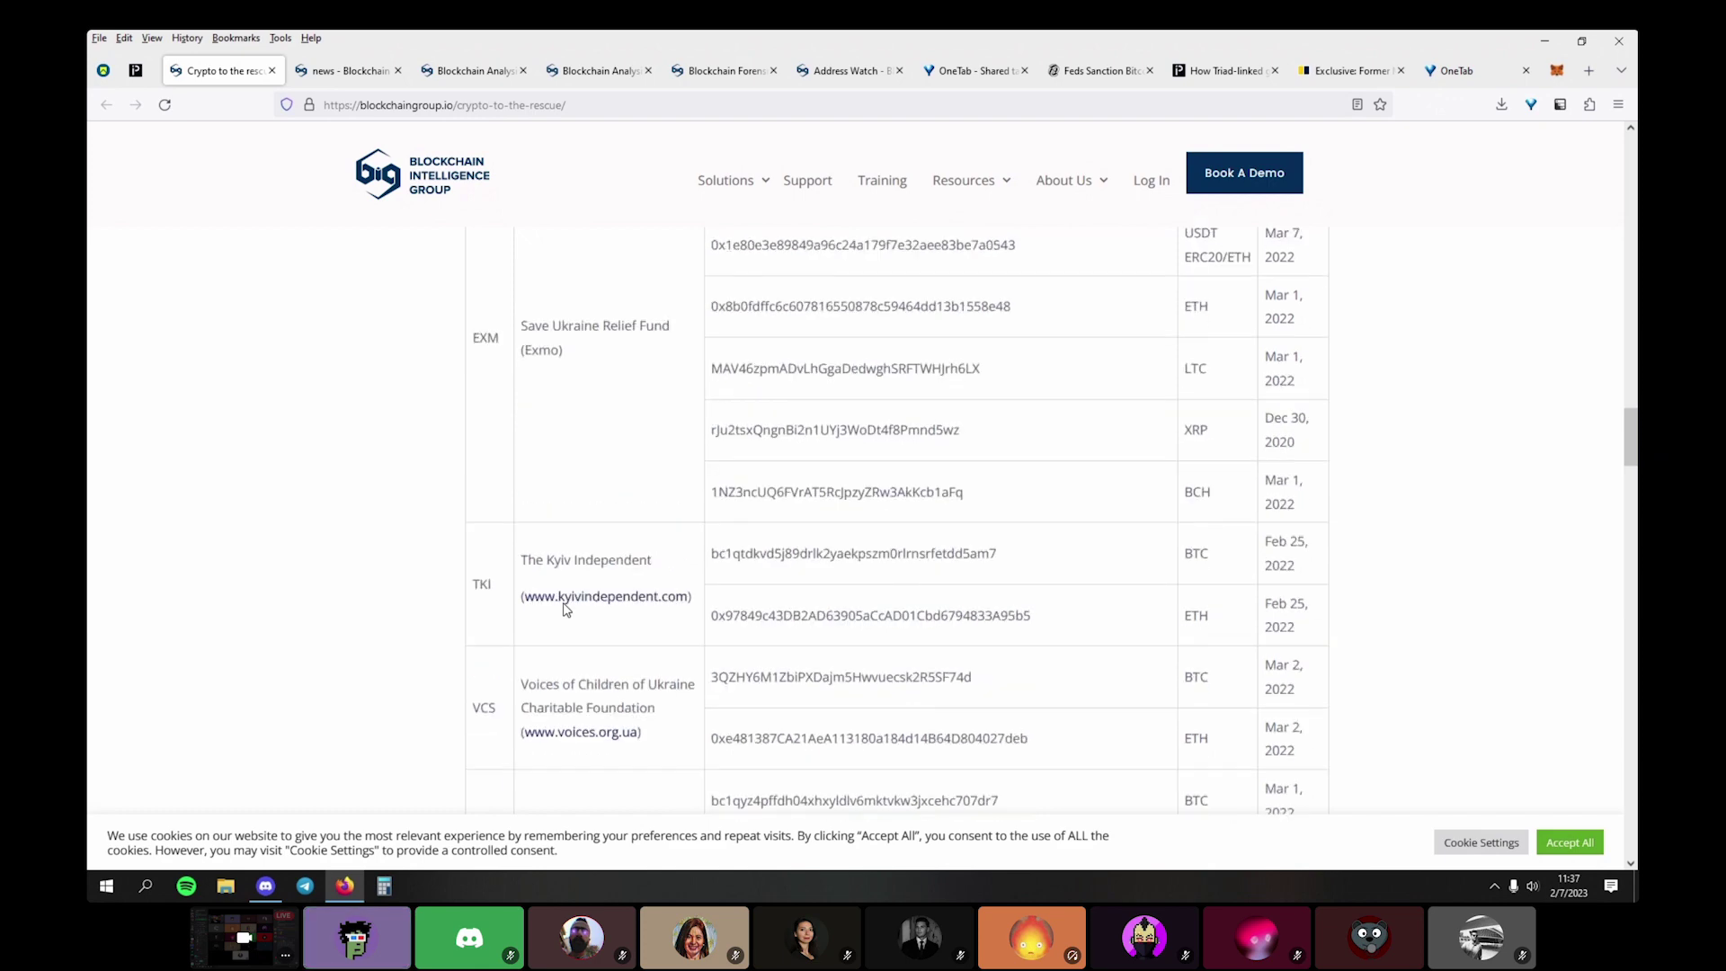
scroll(407, 345, "up", 5)
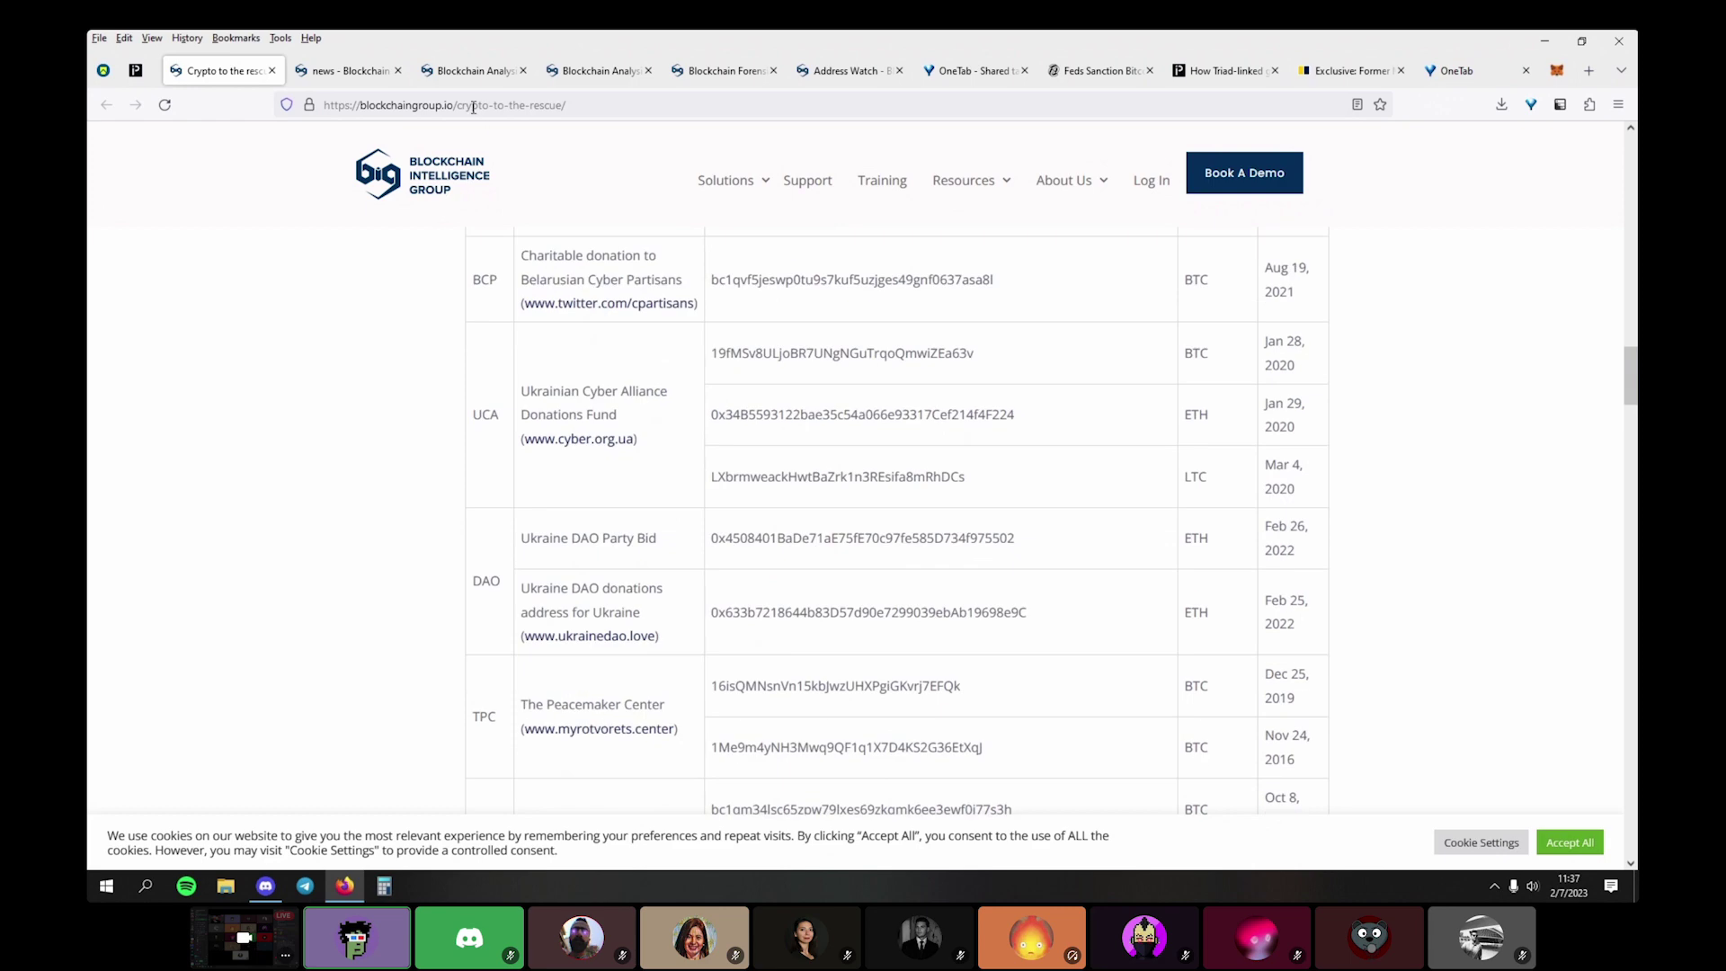
Copy the "Crypto To The Rescue?" article link and post it in Discord's public-voice chat
left_click(472, 105)
key("ctrl+c")
left_click(266, 886)
key("ctrl+v")
key("Return")
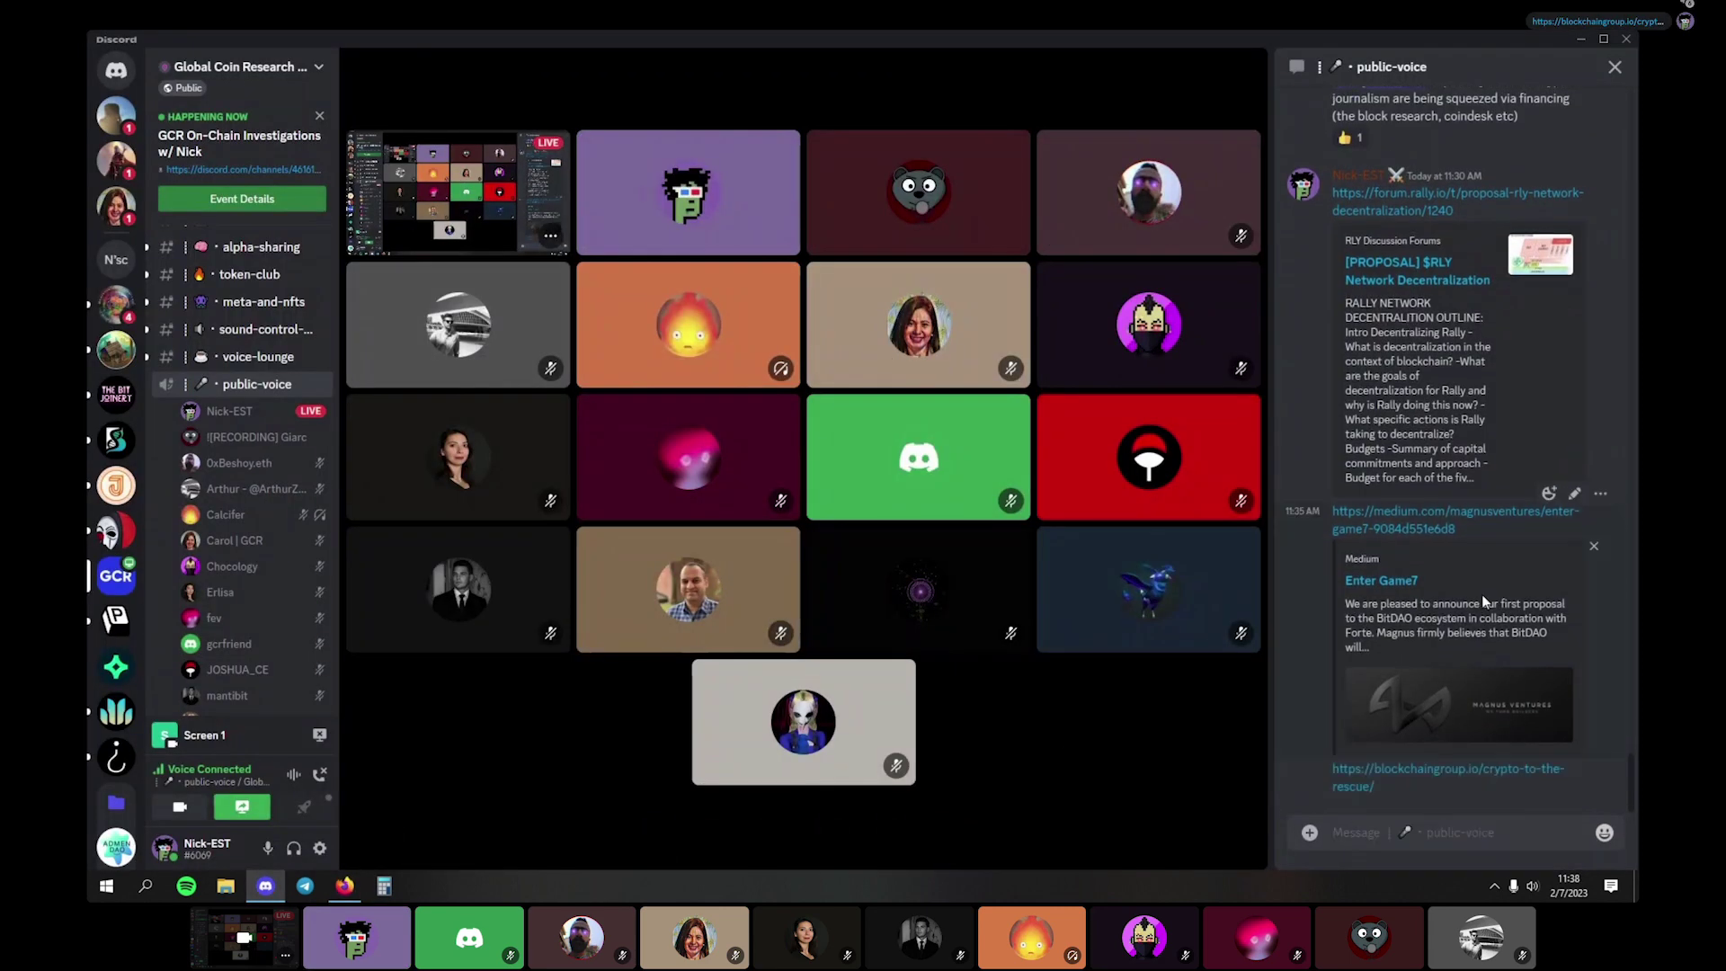
Switch back to Firefox, look over the QLUE page, and close the news and QLUE tabs
left_click(344, 887)
left_click(475, 70)
scroll(539, 359, "down", 5)
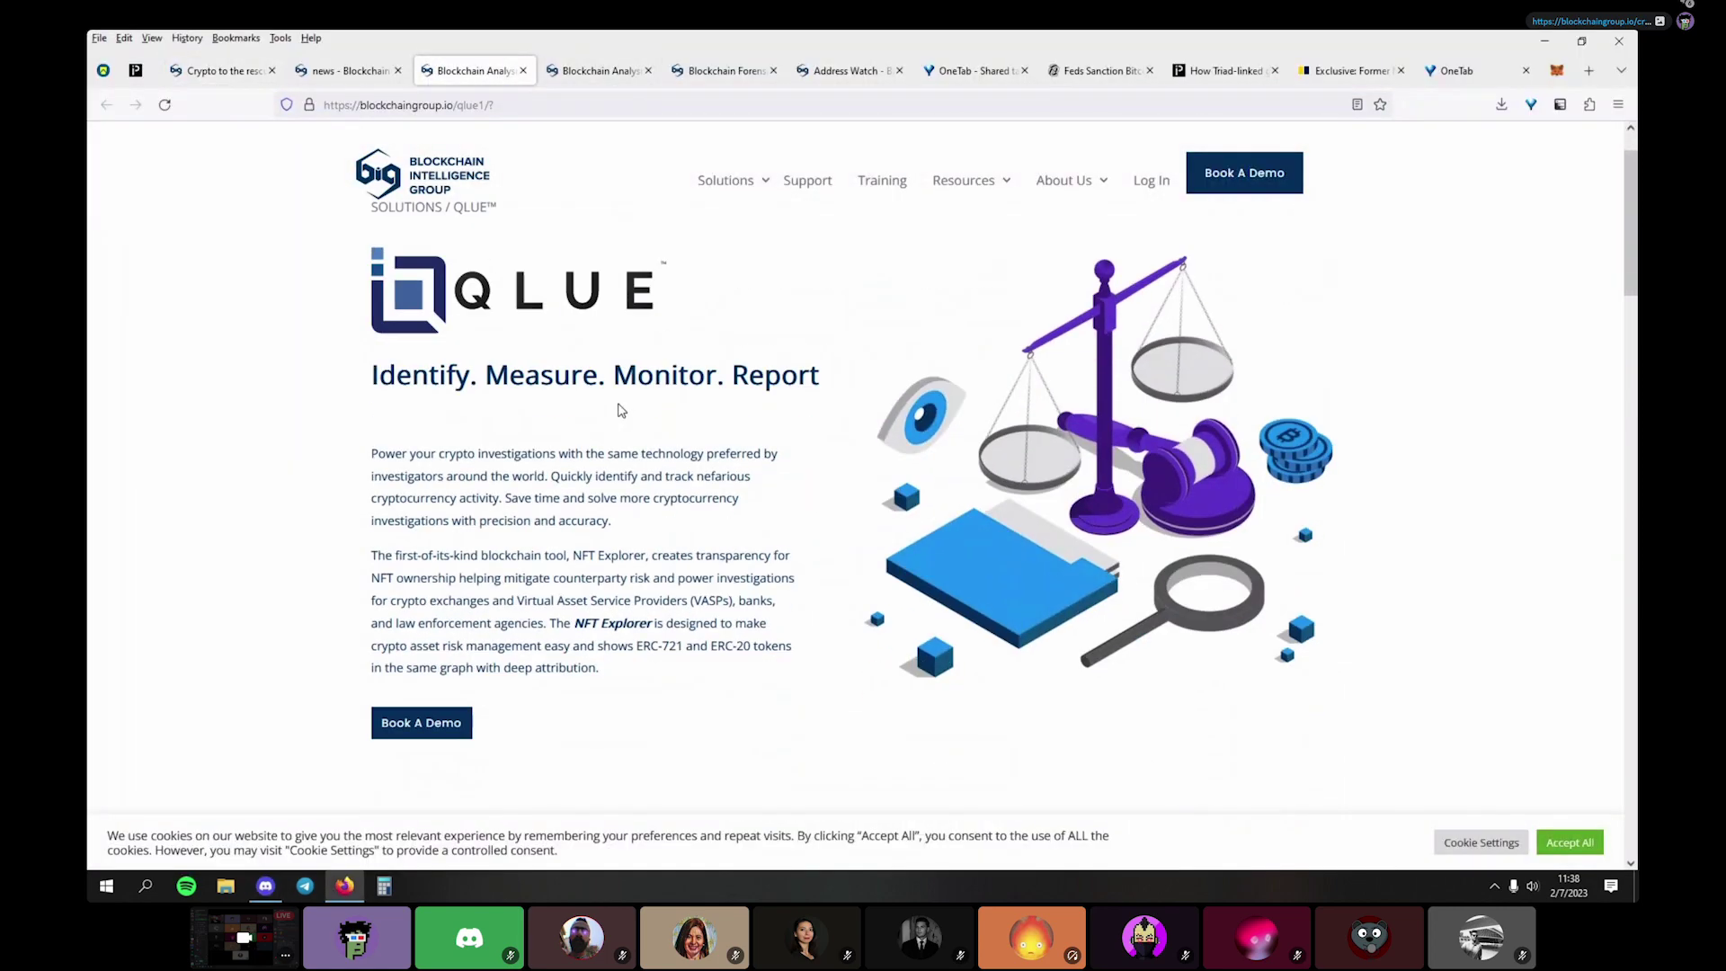
scroll(507, 259, "up", 5)
left_click_drag(672, 780, 361, 453)
left_click(715, 802)
left_click(398, 70)
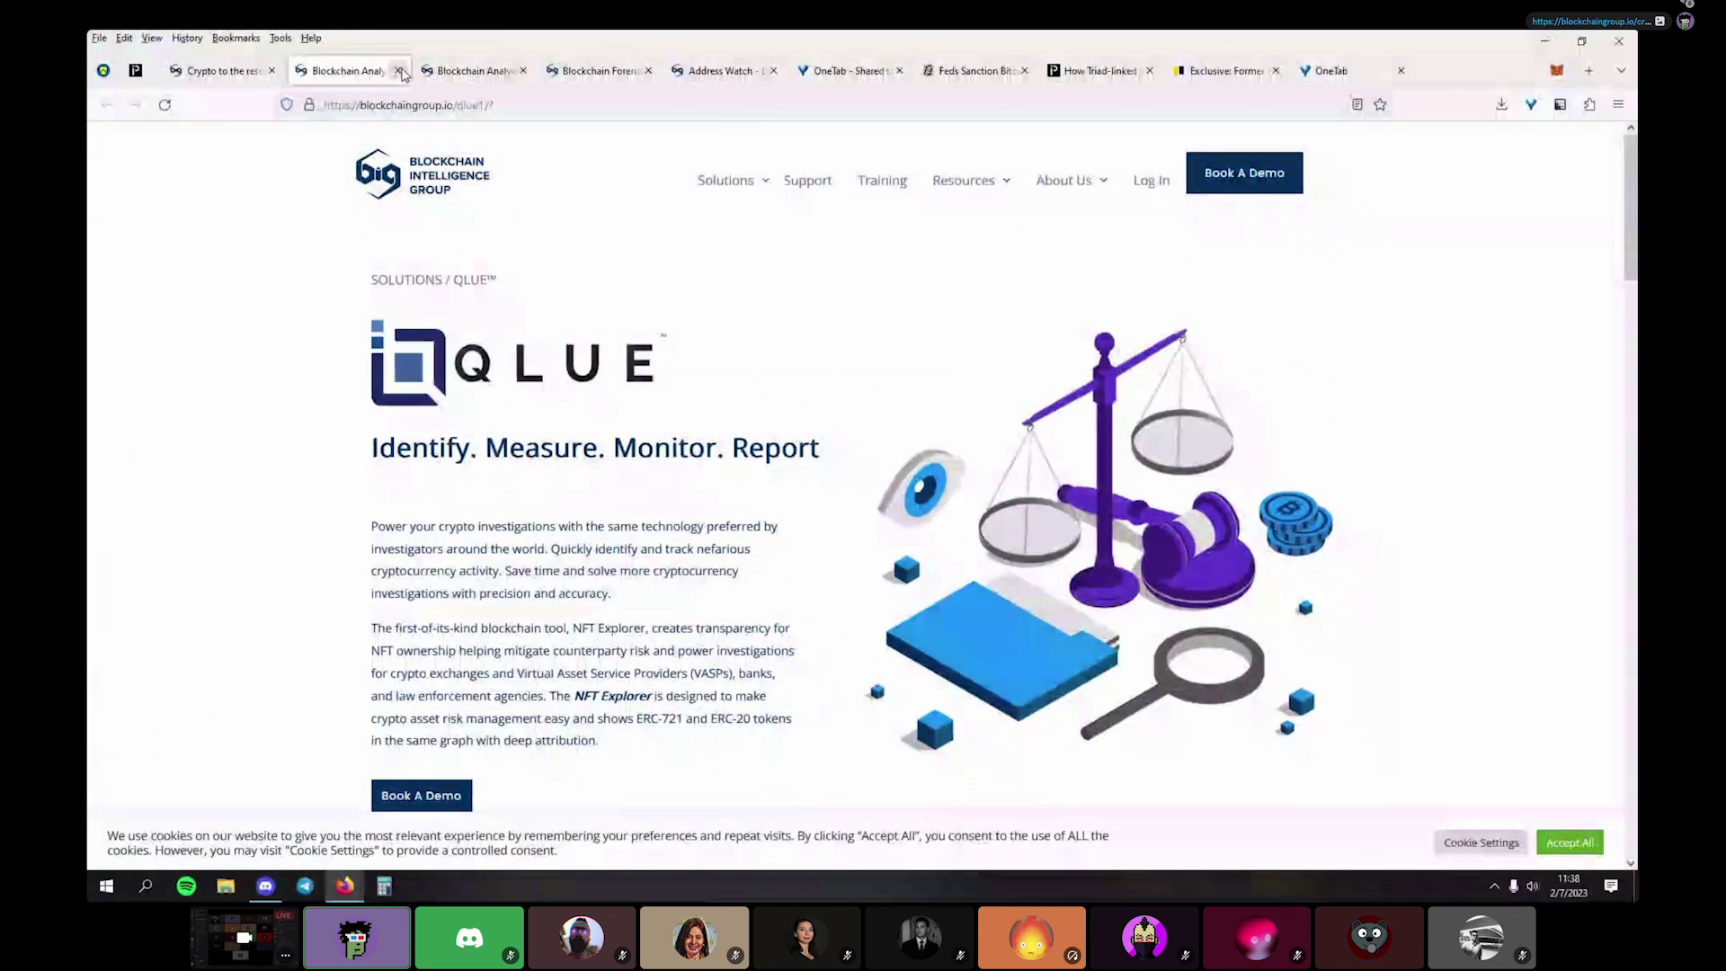
left_click(504, 70)
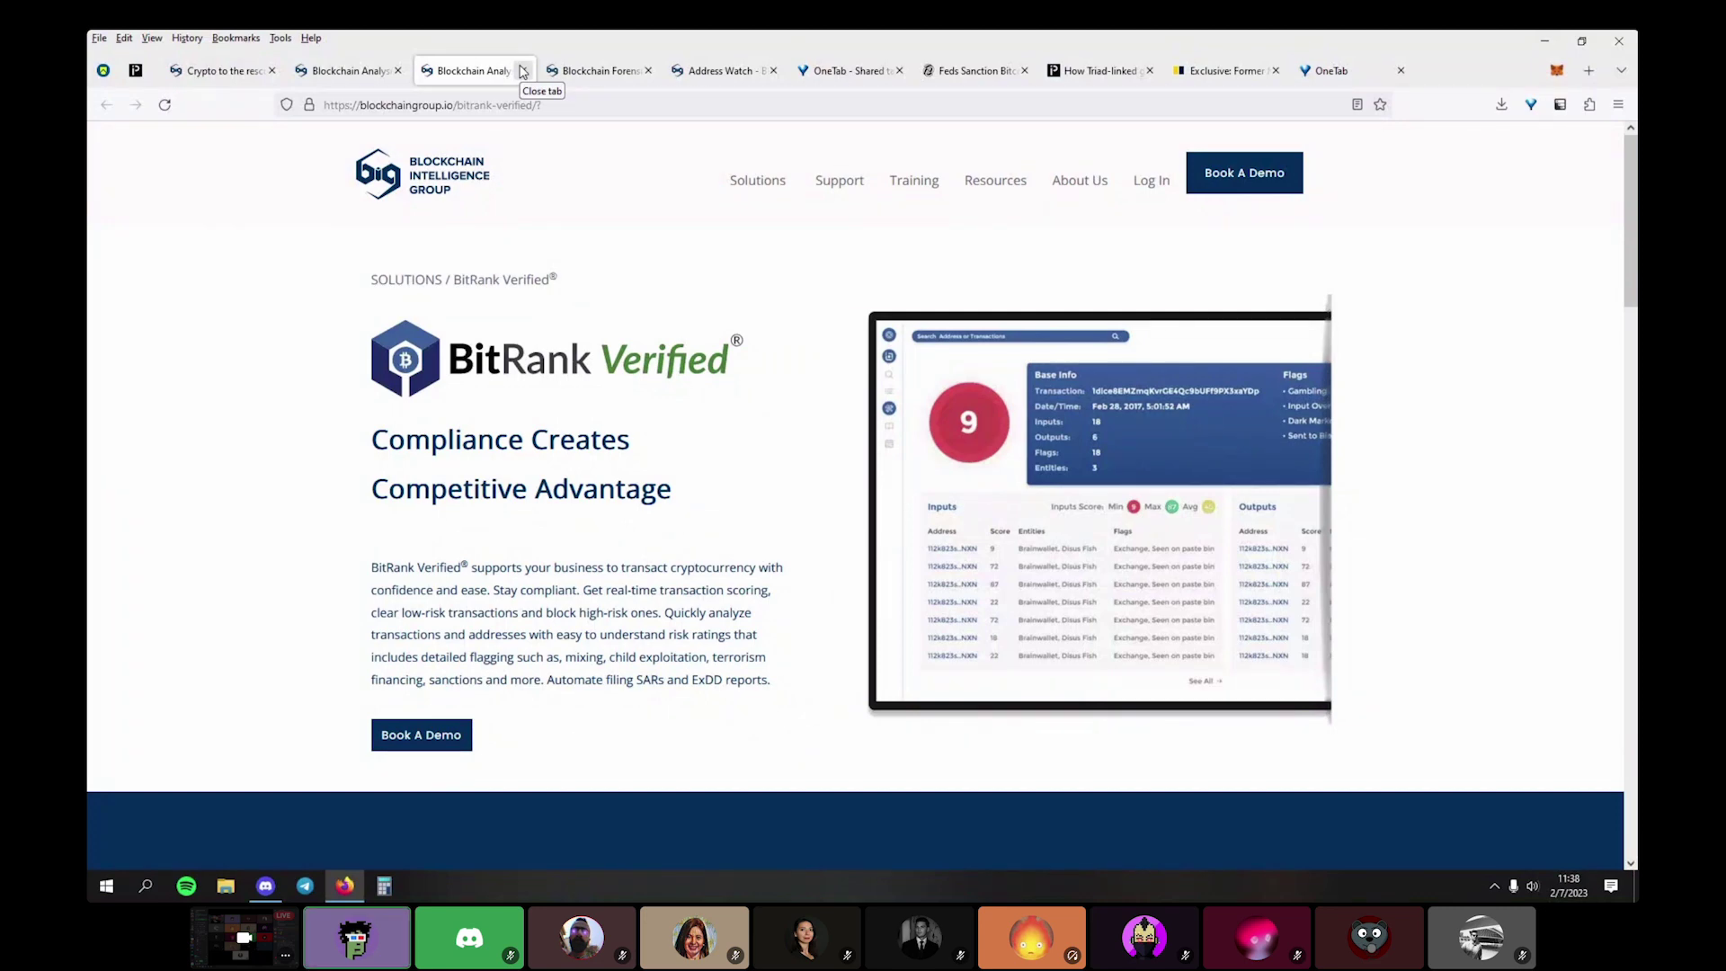
left_click(364, 72)
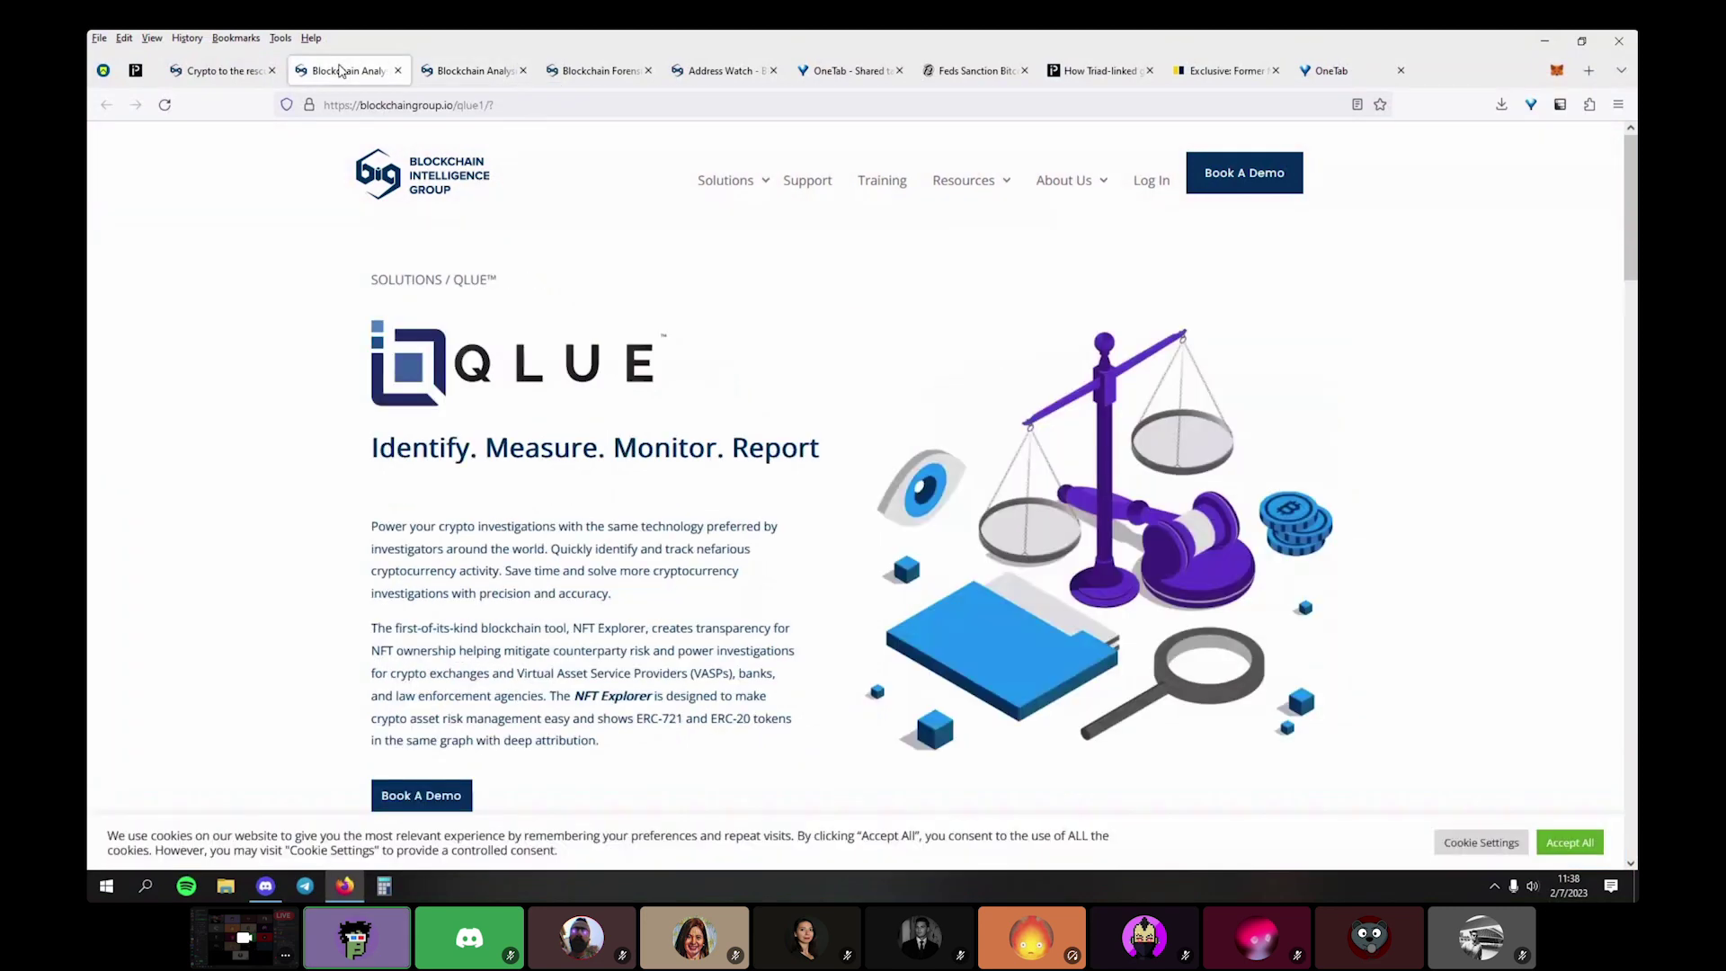
left_click(398, 71)
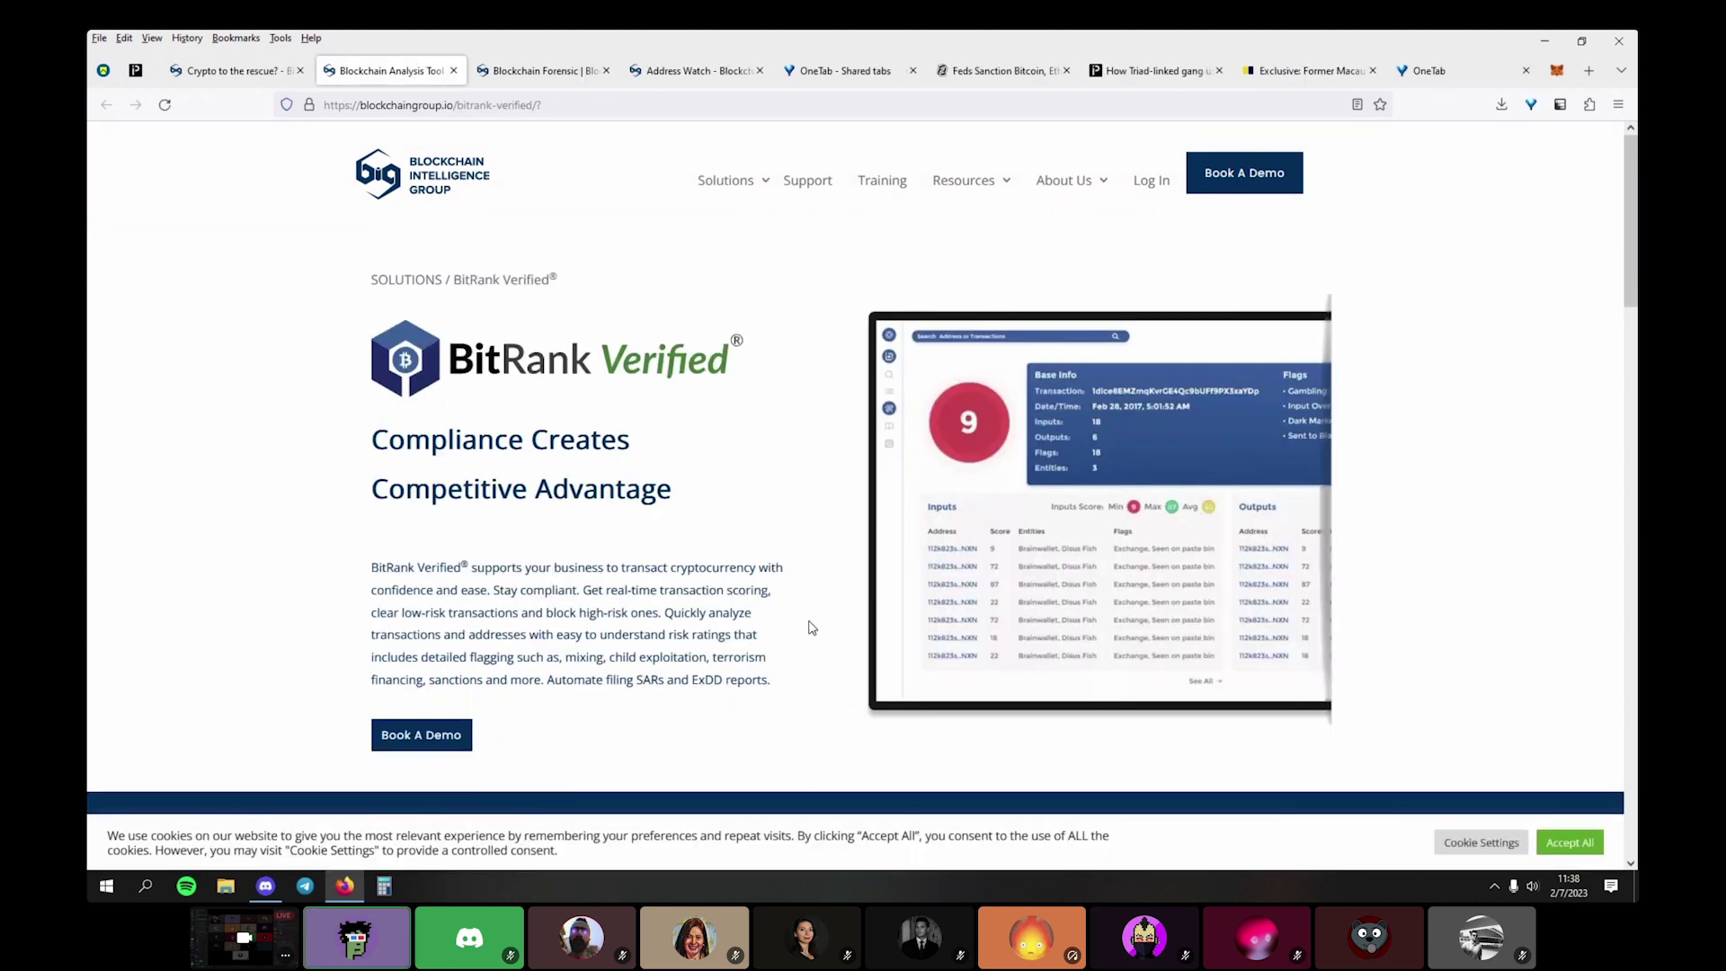
Skim the BitRank Verified and Crypto Investigations pages, closing each tab after viewing it
scroll(813, 614, "down", 10)
scroll(812, 620, "down", 8)
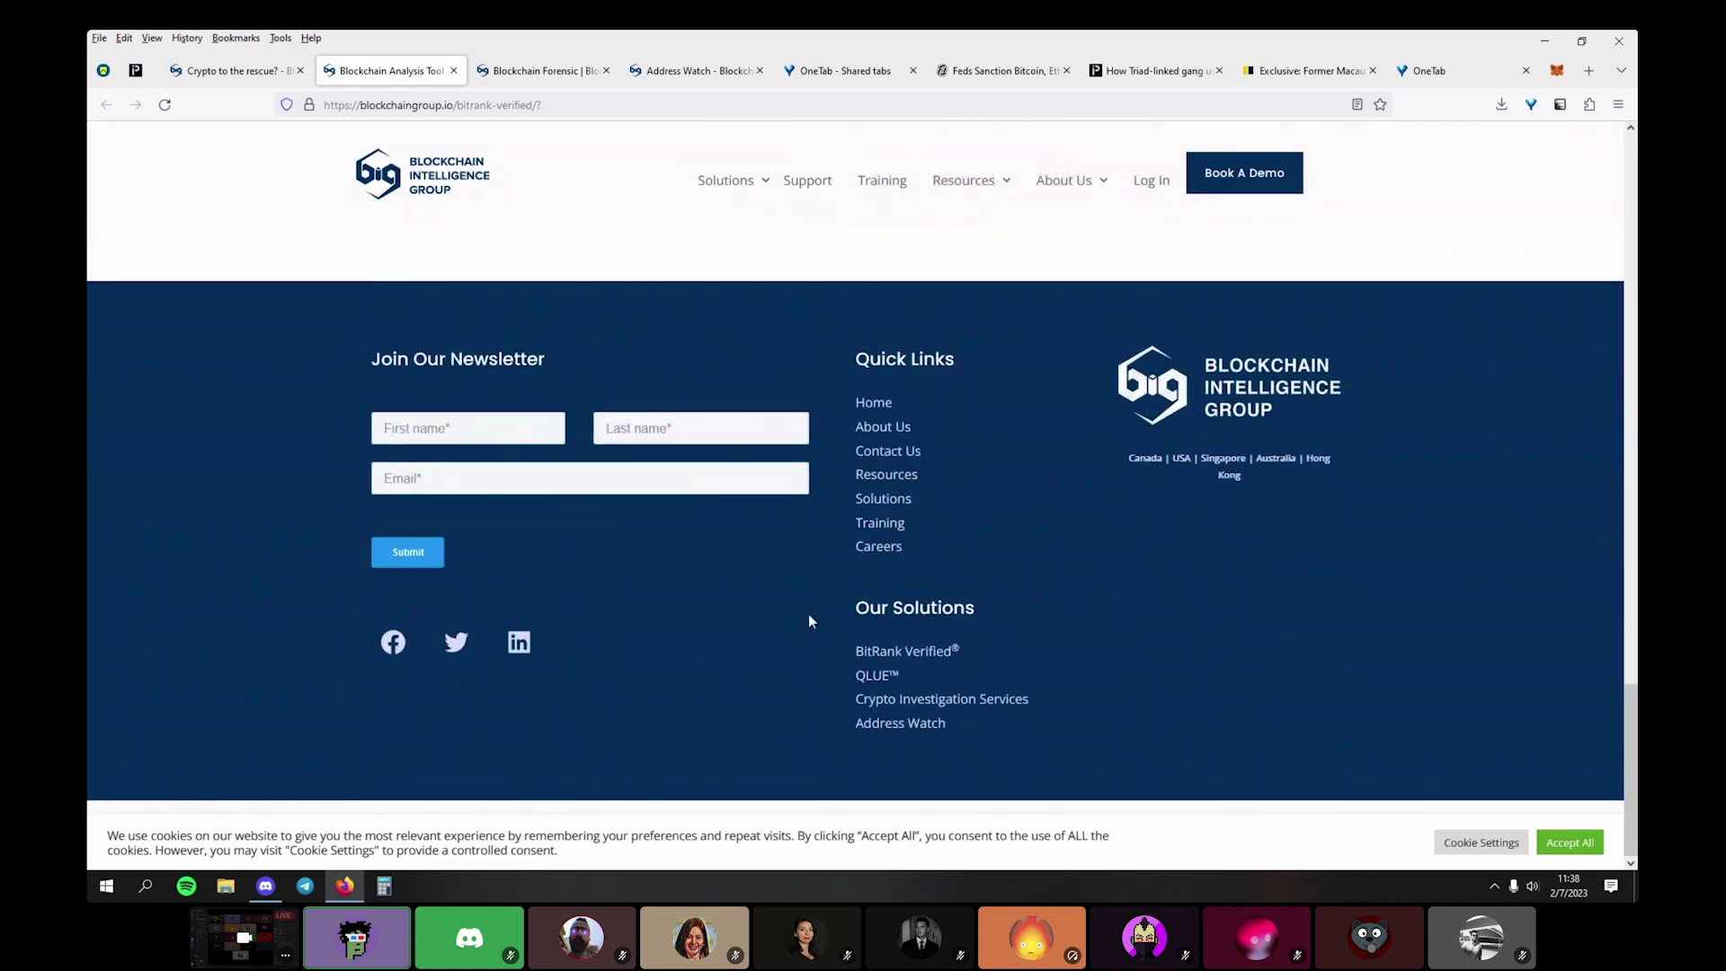
left_click(453, 70)
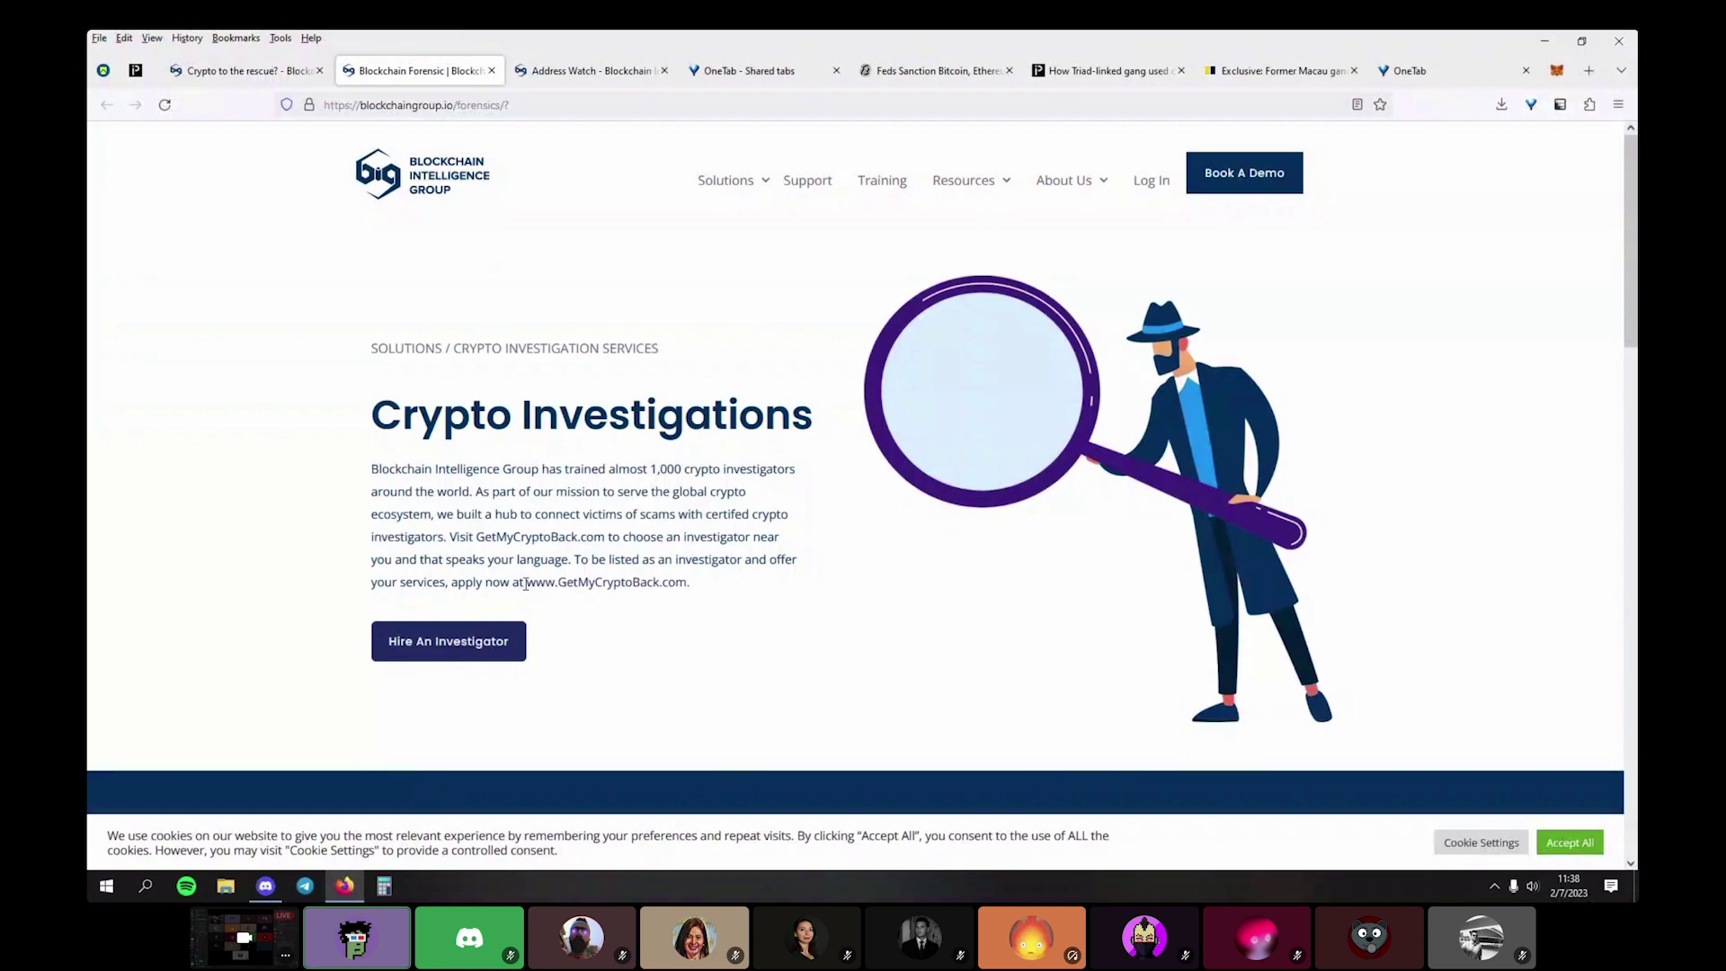
scroll(482, 665, "down", 15)
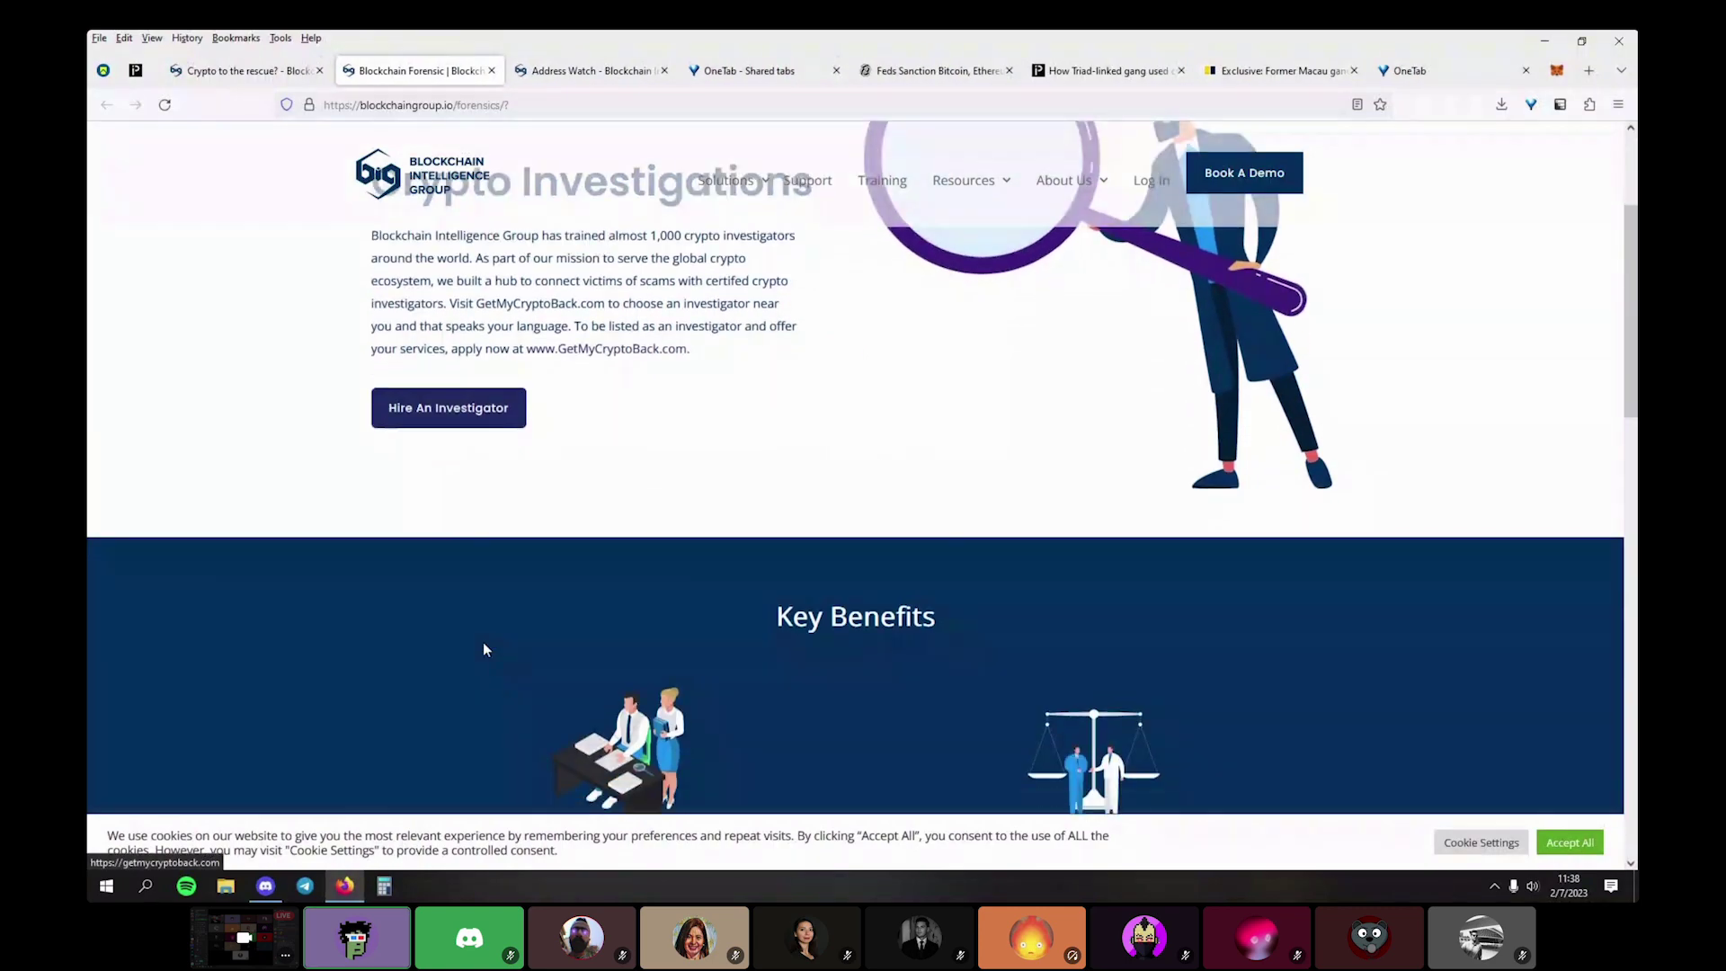
scroll(482, 644, "up", 10)
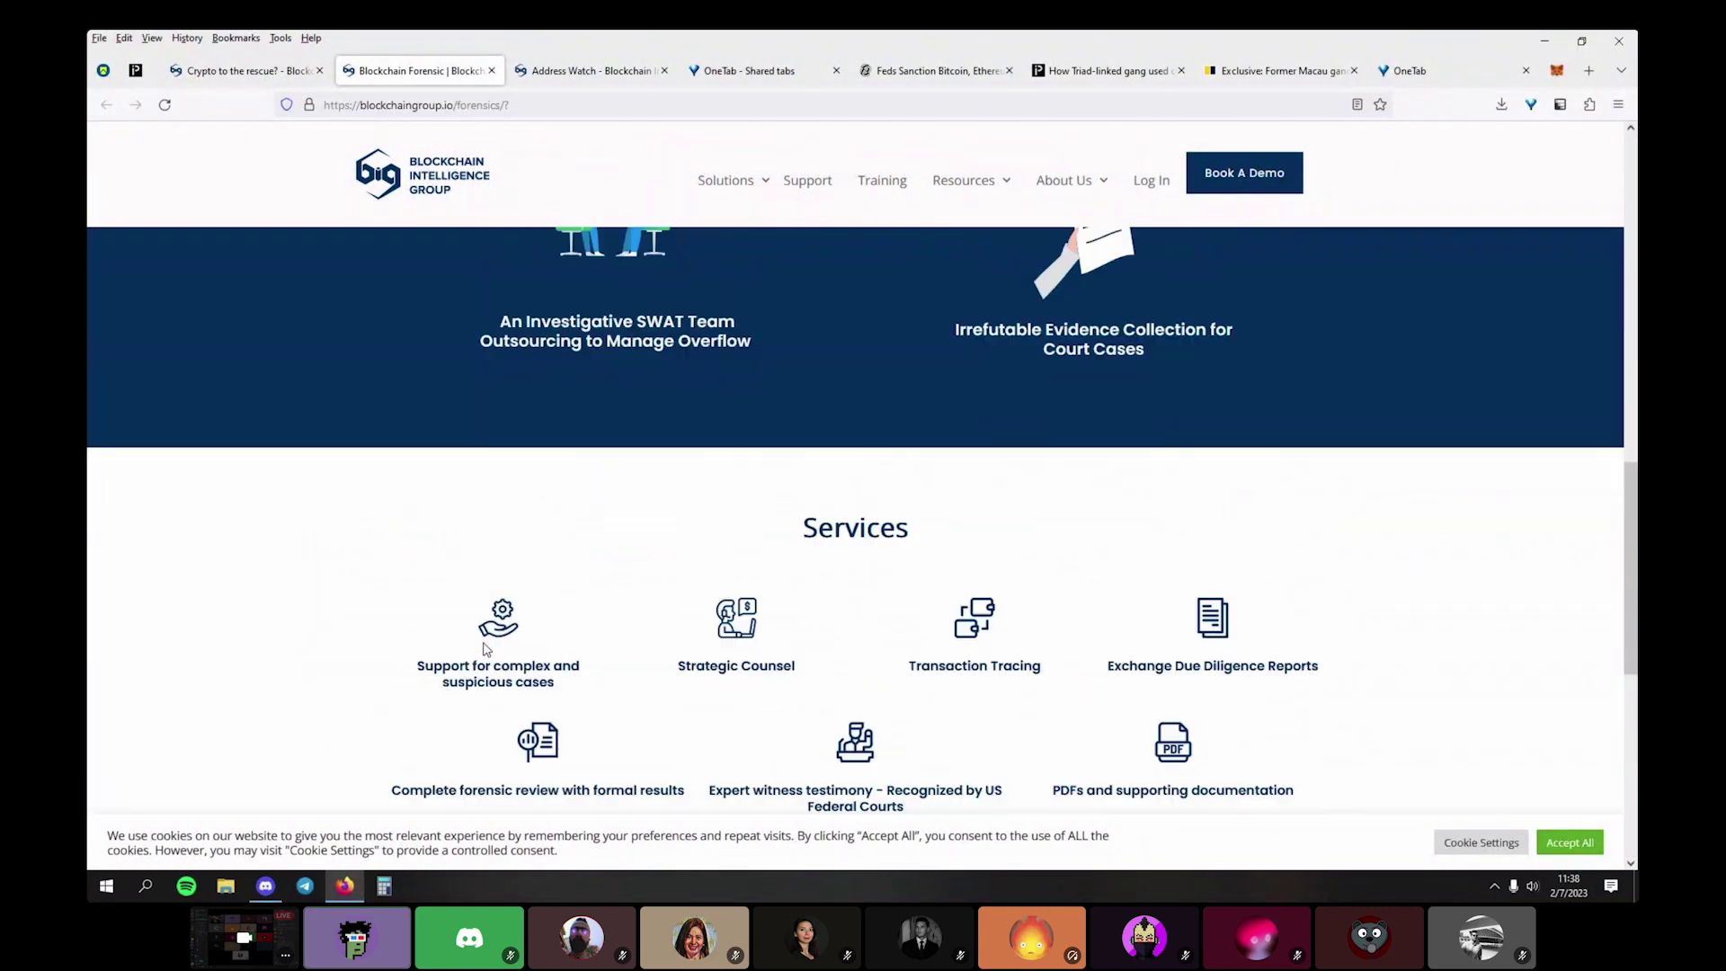
left_click(491, 70)
Look over the Address Watch page, close its tab, and return to the start of the "Crypto To The Rescue?" article
scroll(554, 421, "down", 5)
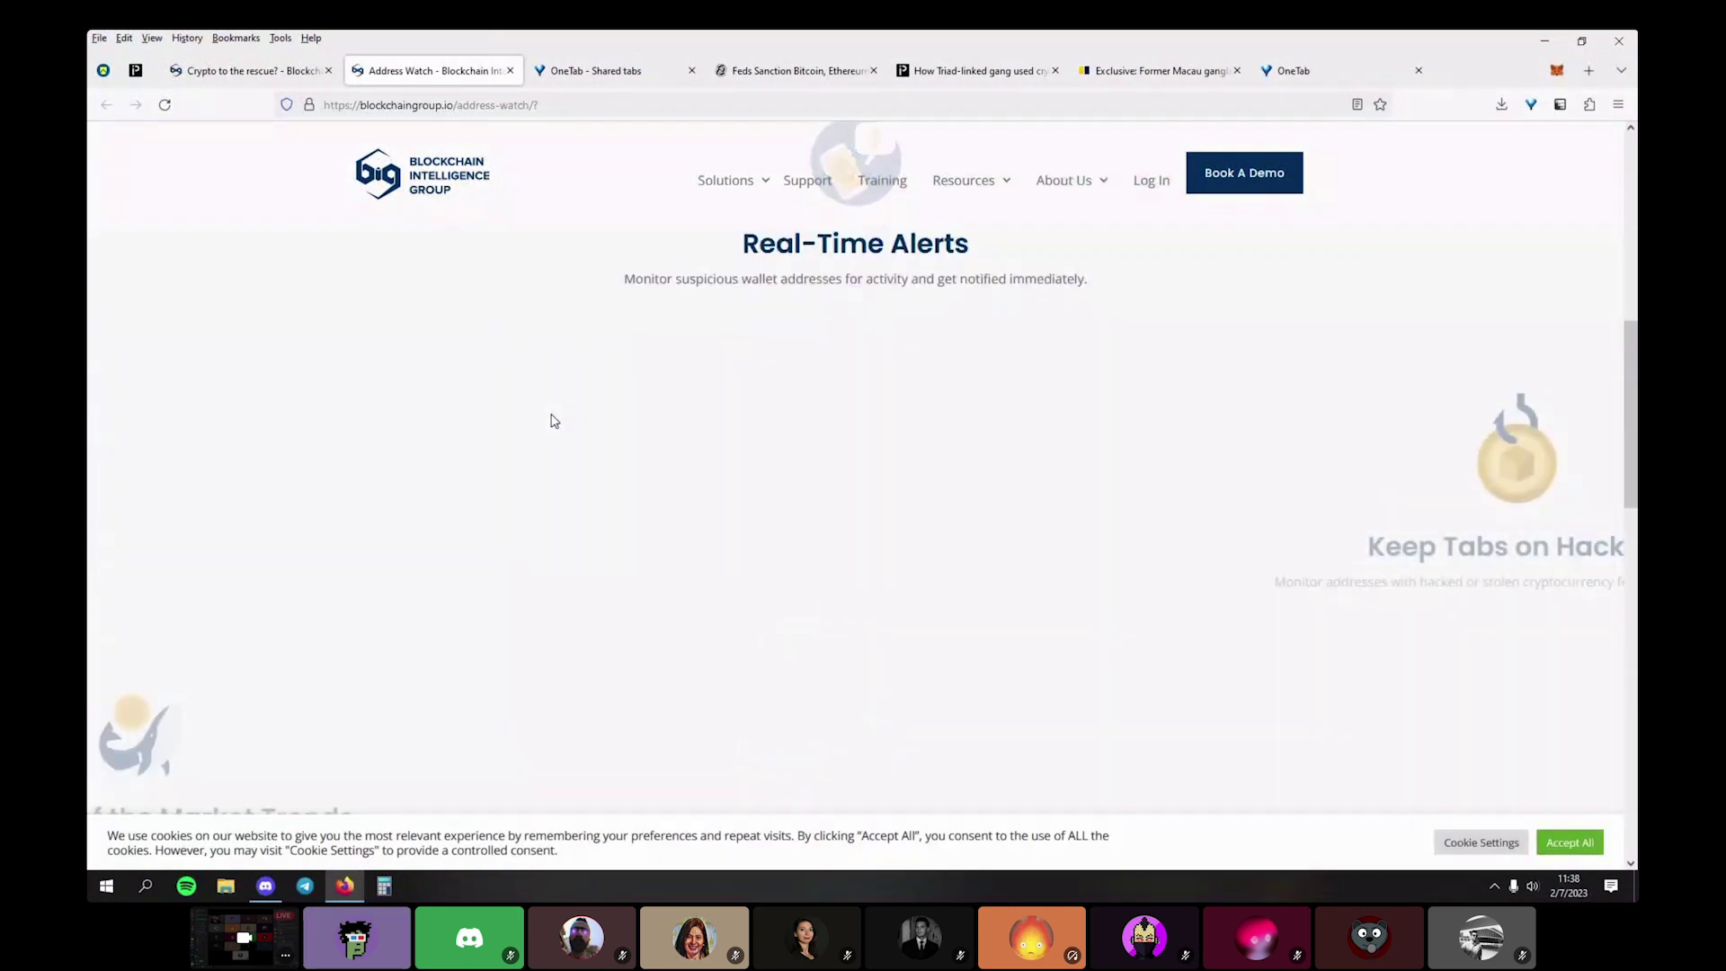
scroll(554, 420, "down", 10)
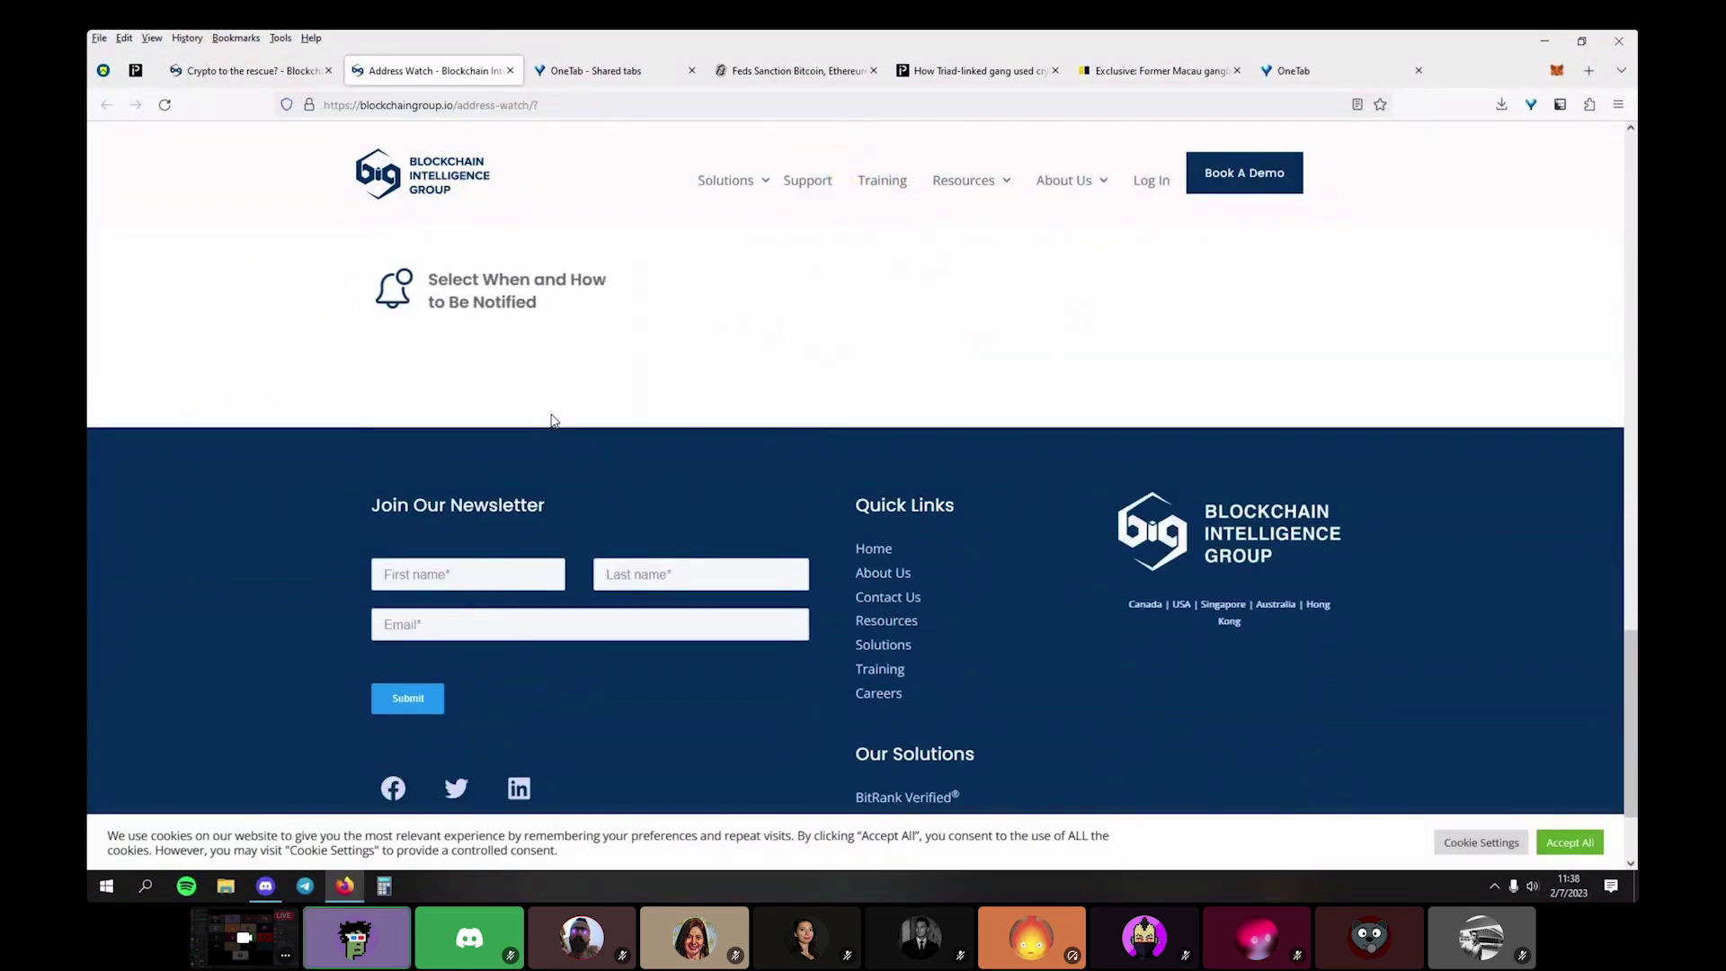
scroll(554, 421, "up", 10)
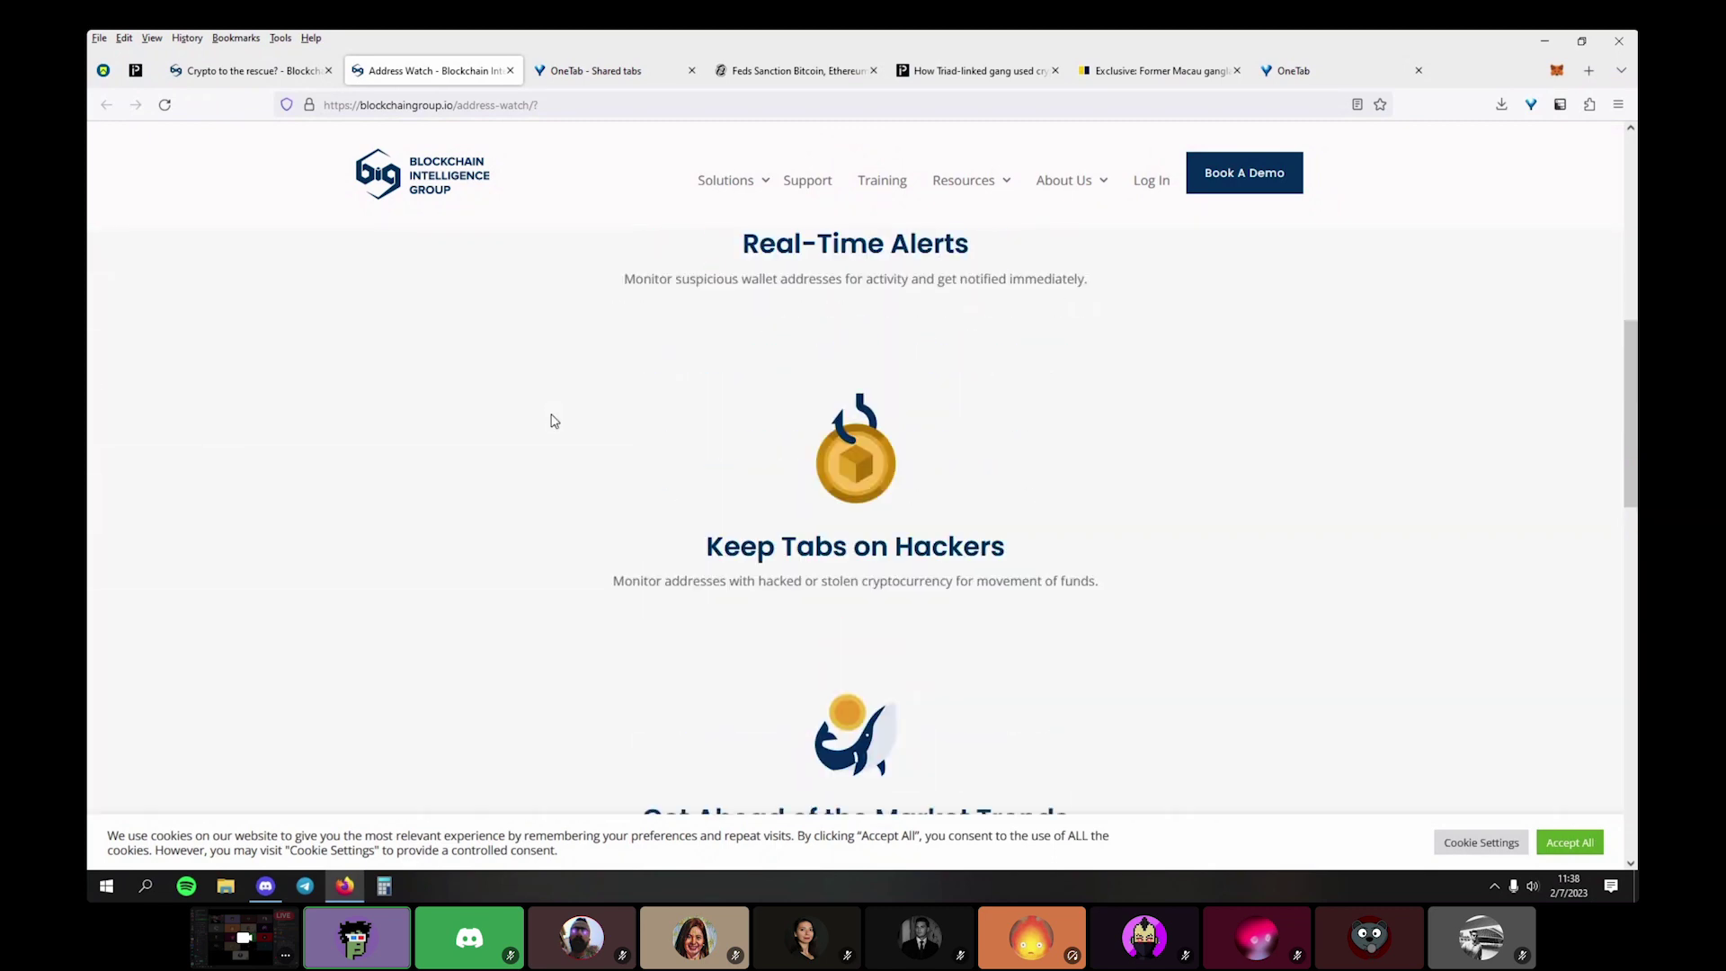
scroll(554, 420, "up", 10)
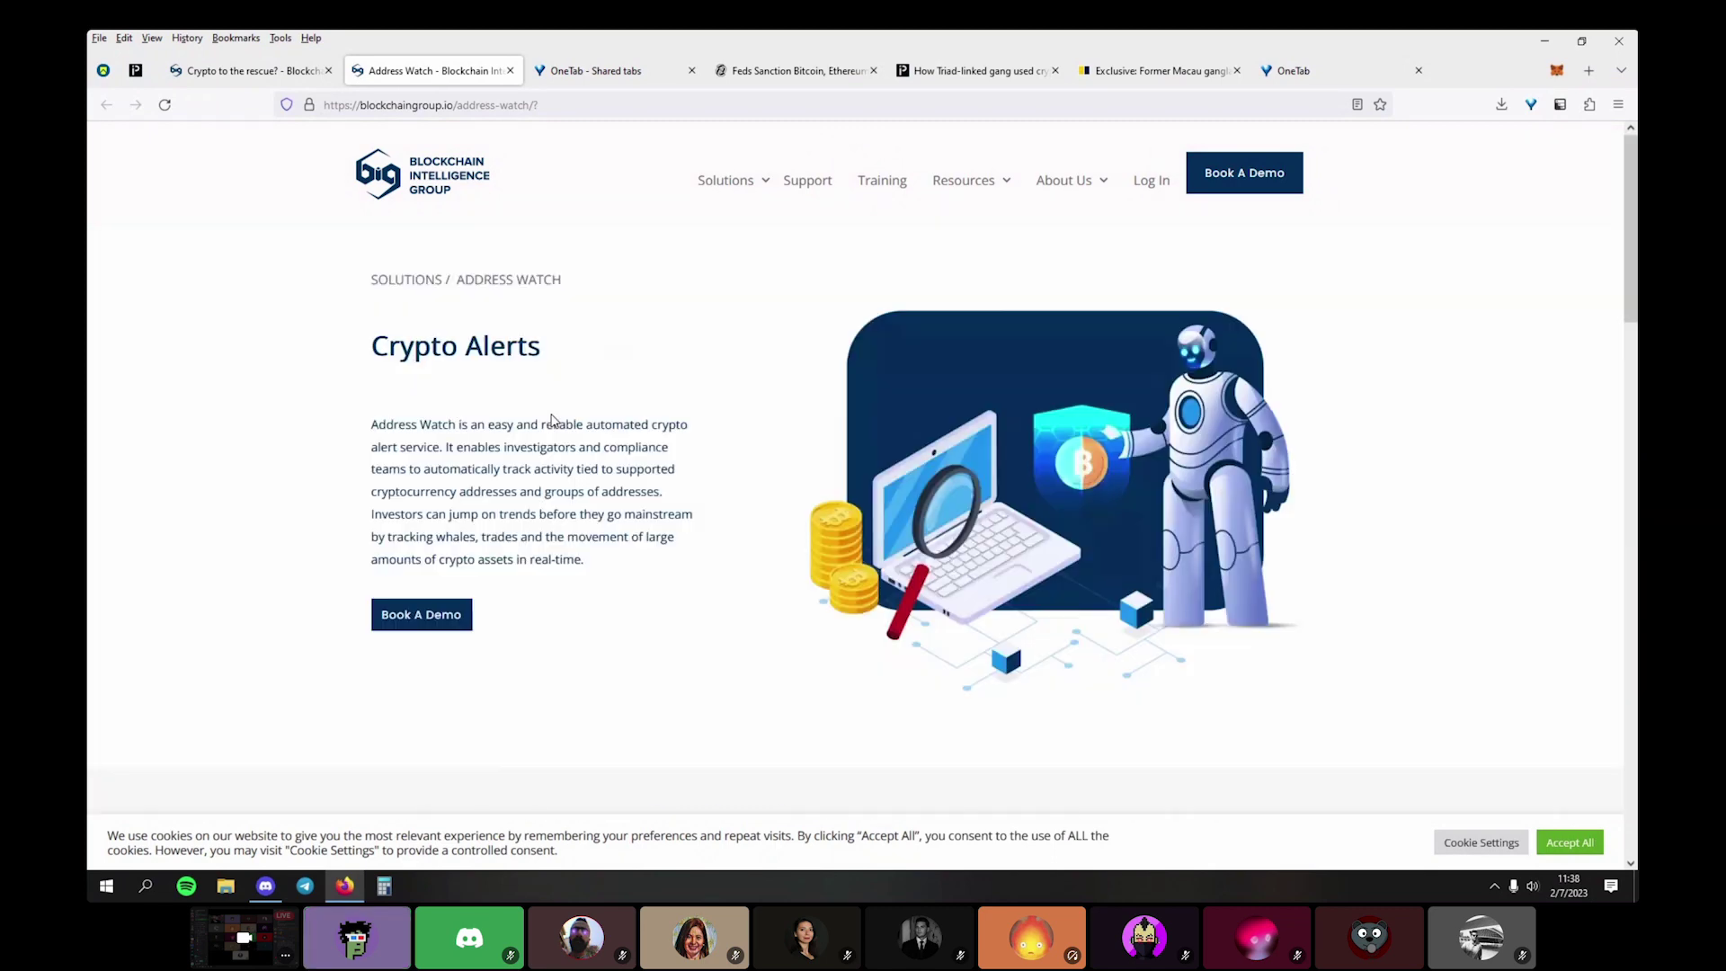
left_click(509, 71)
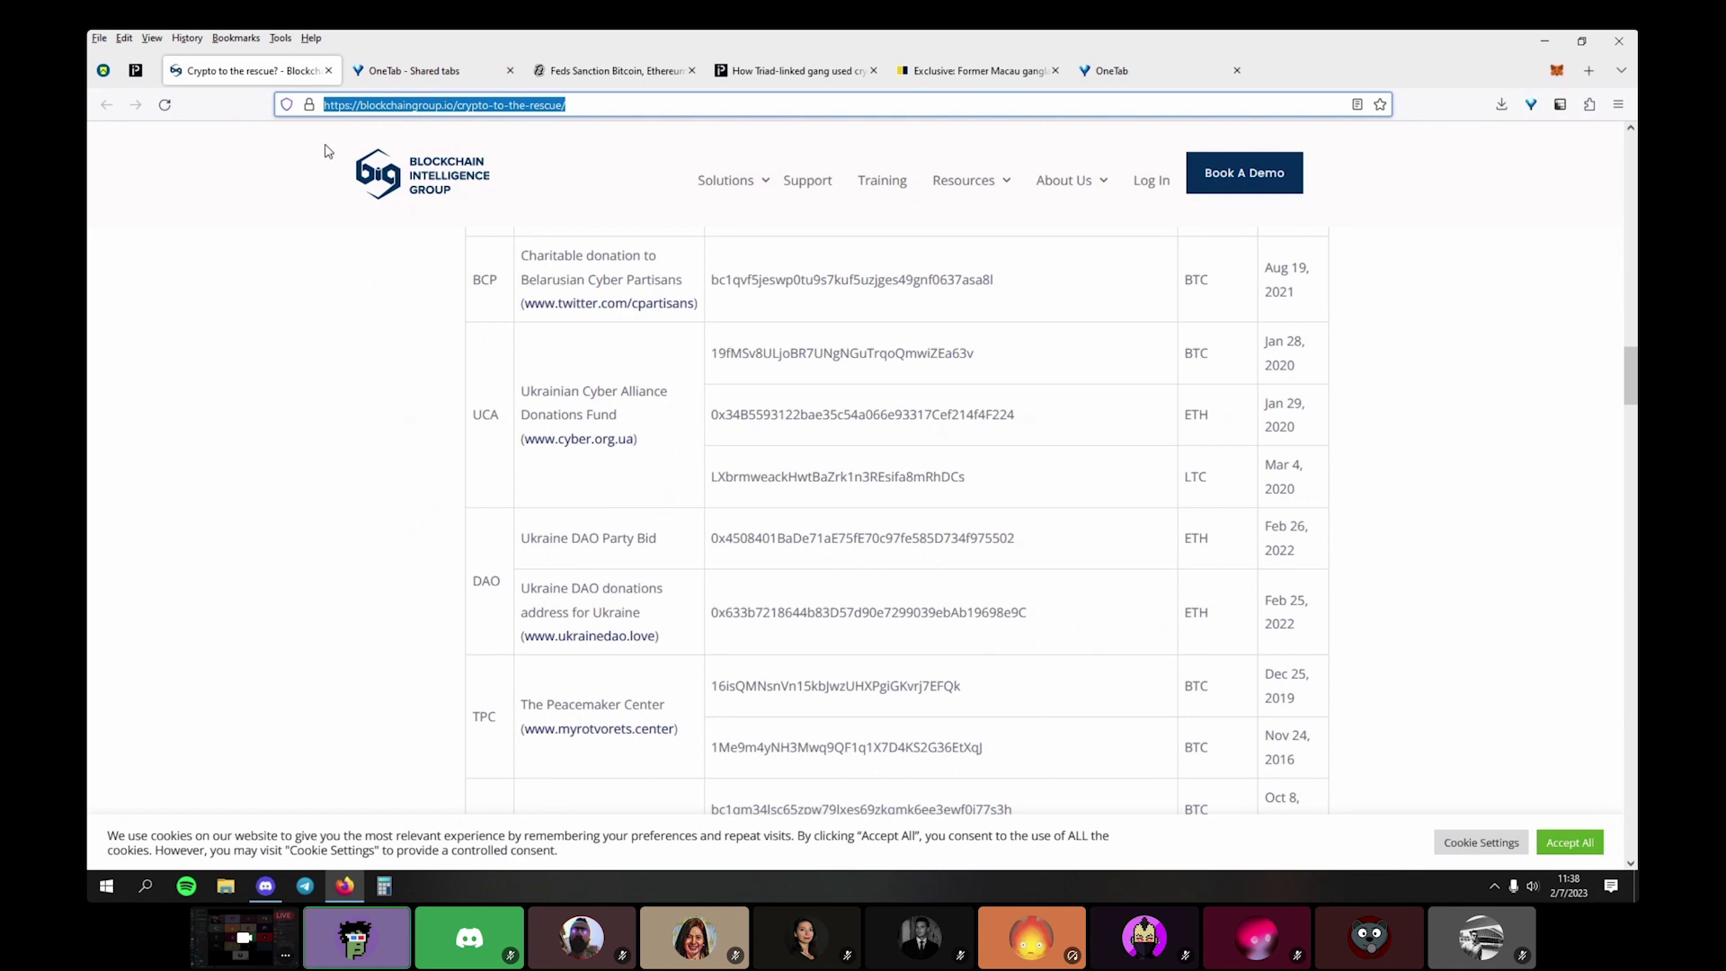
scroll(515, 651, "up", 15)
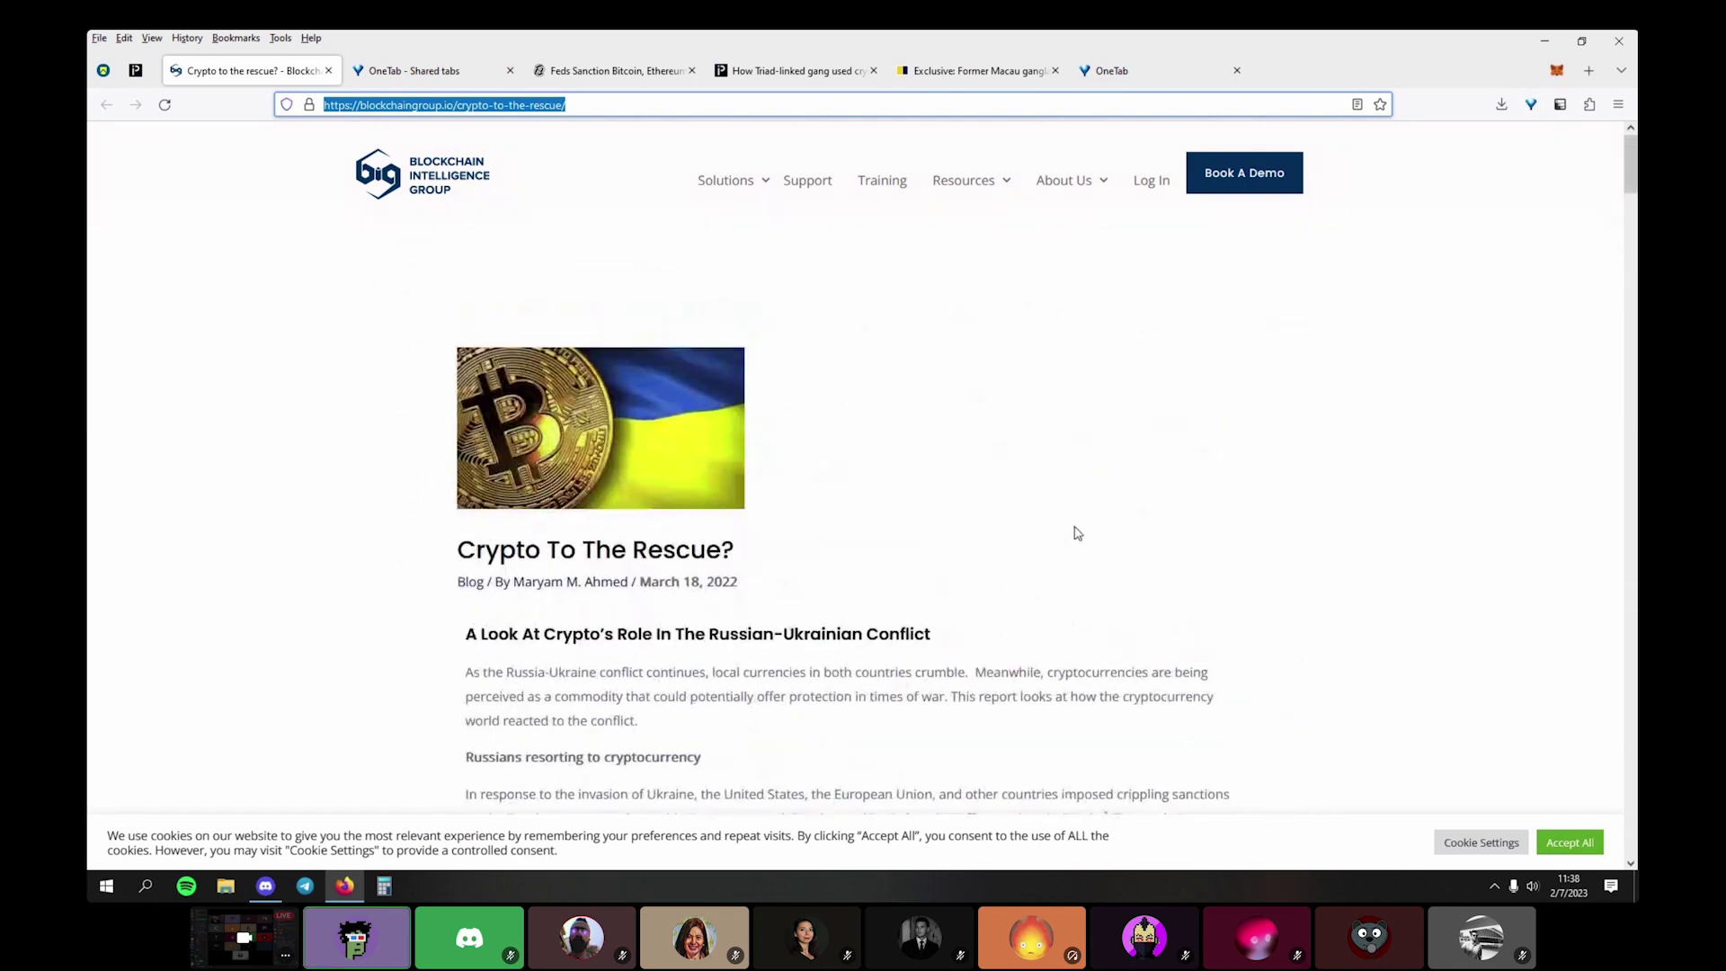
Go to the Protos article "How Triad-linked gang used crypto and casinos to launder $10B" and copy its web address
left_click(894, 563)
left_click(817, 71)
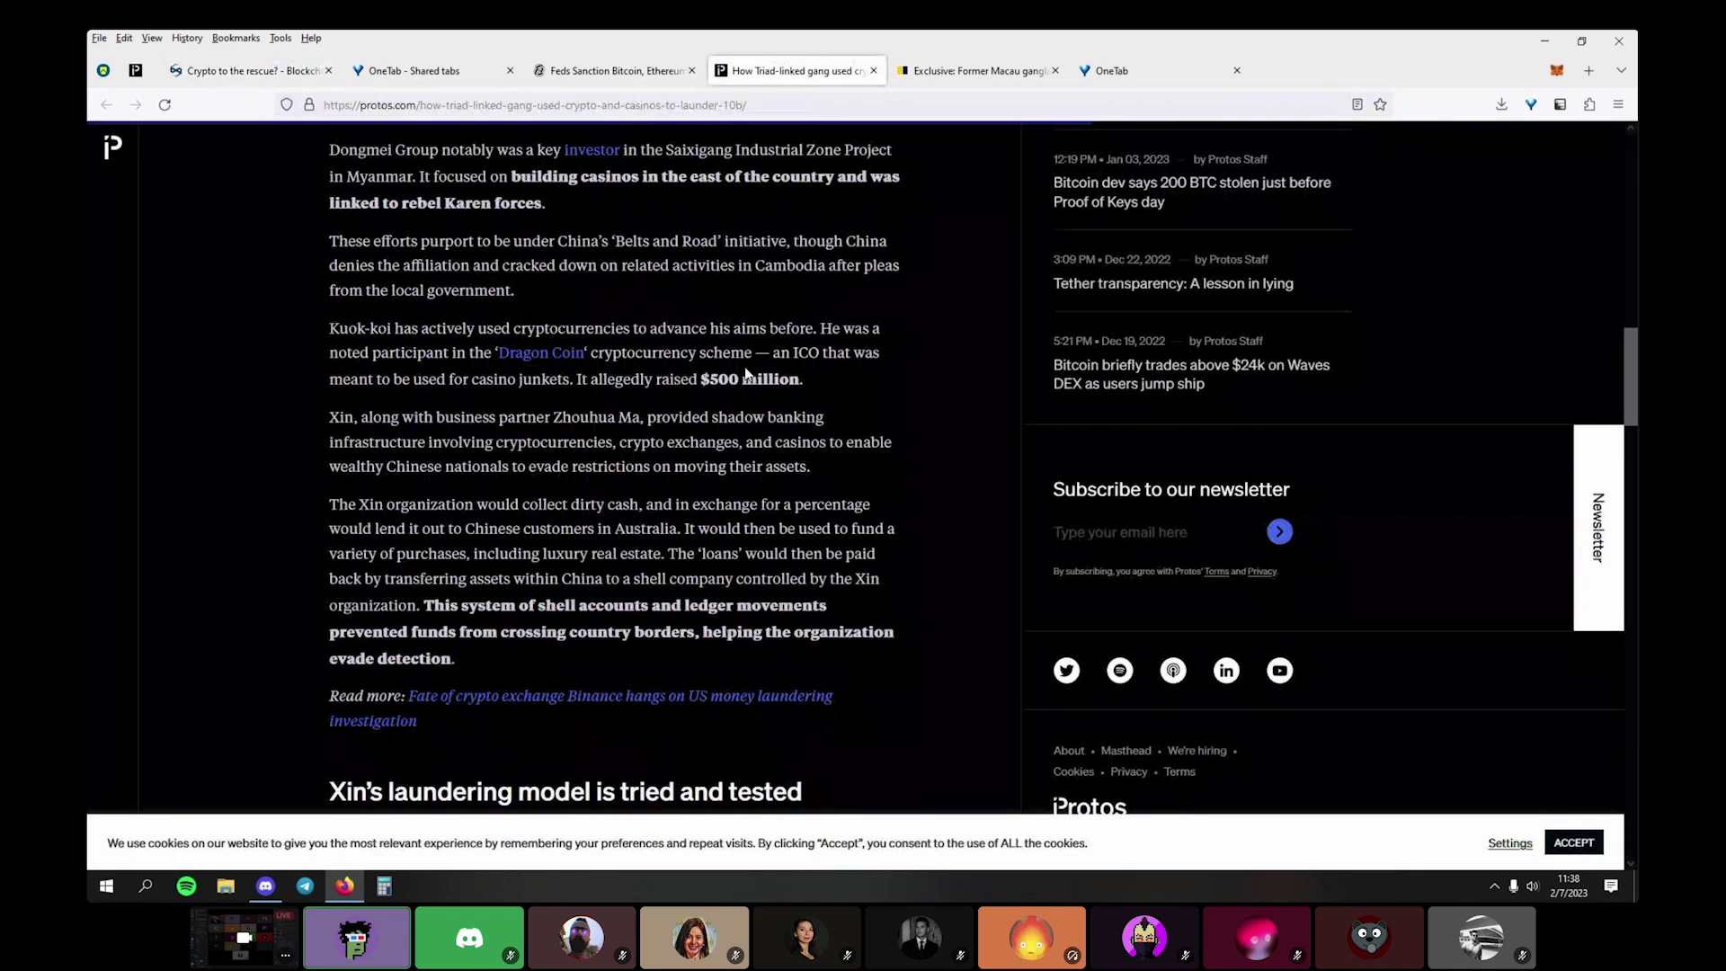
scroll(745, 375, "up", 3)
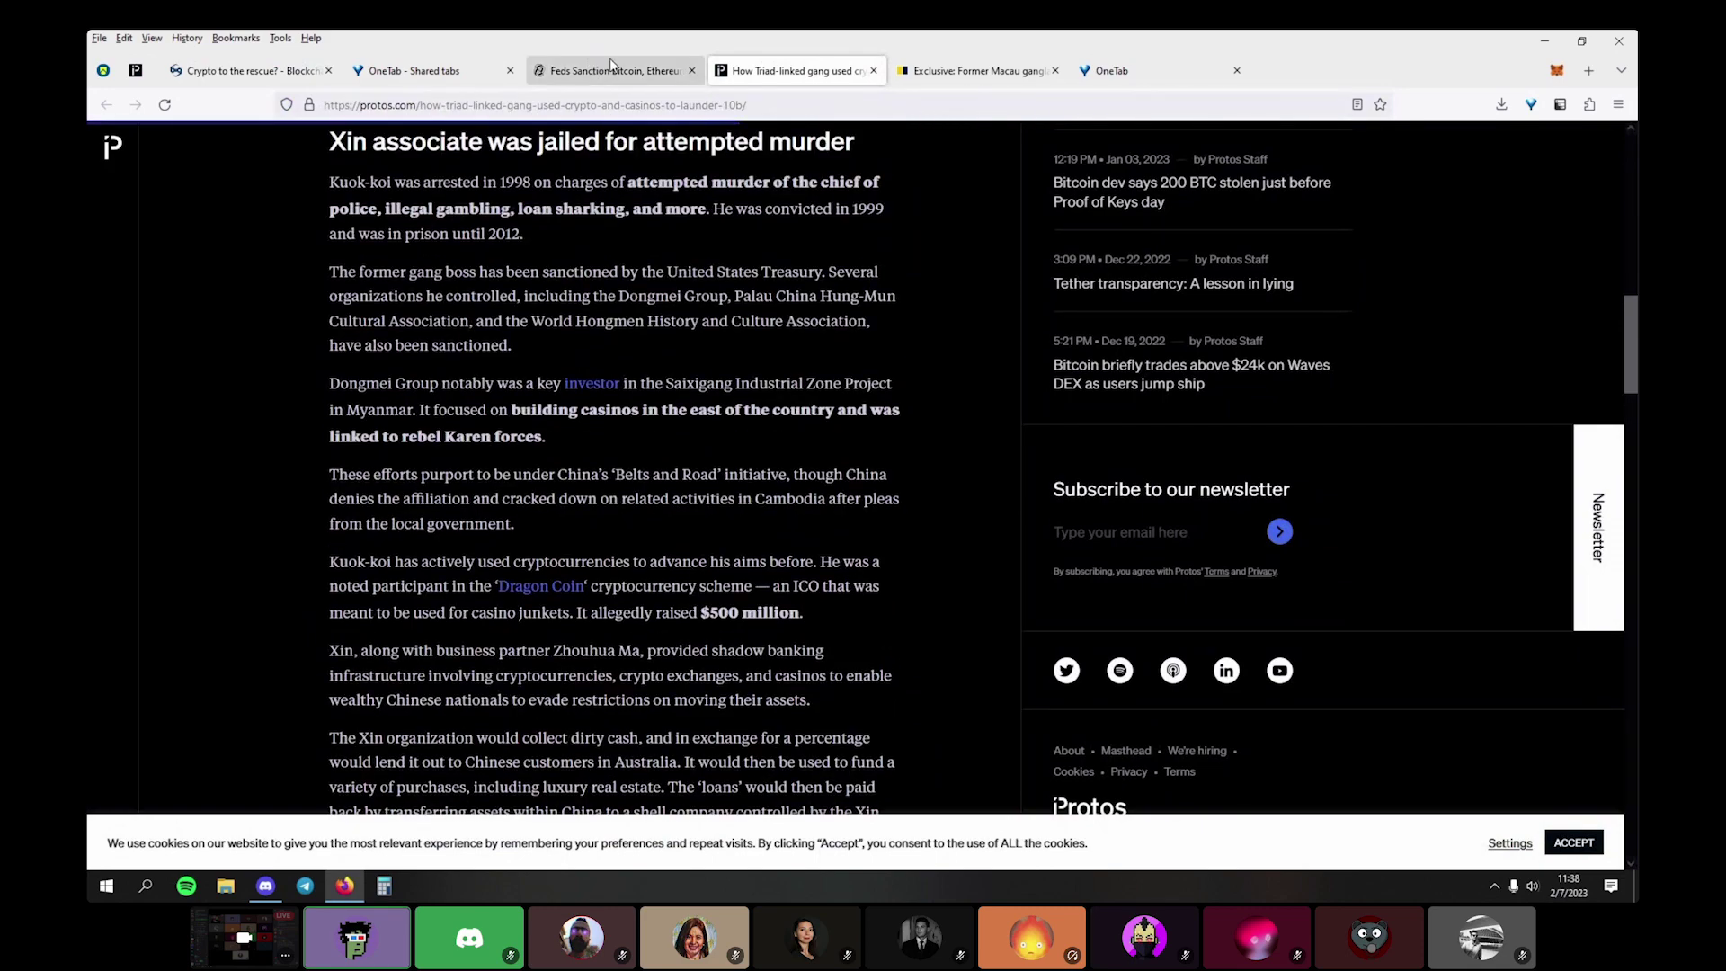
scroll(636, 358, "up", 10)
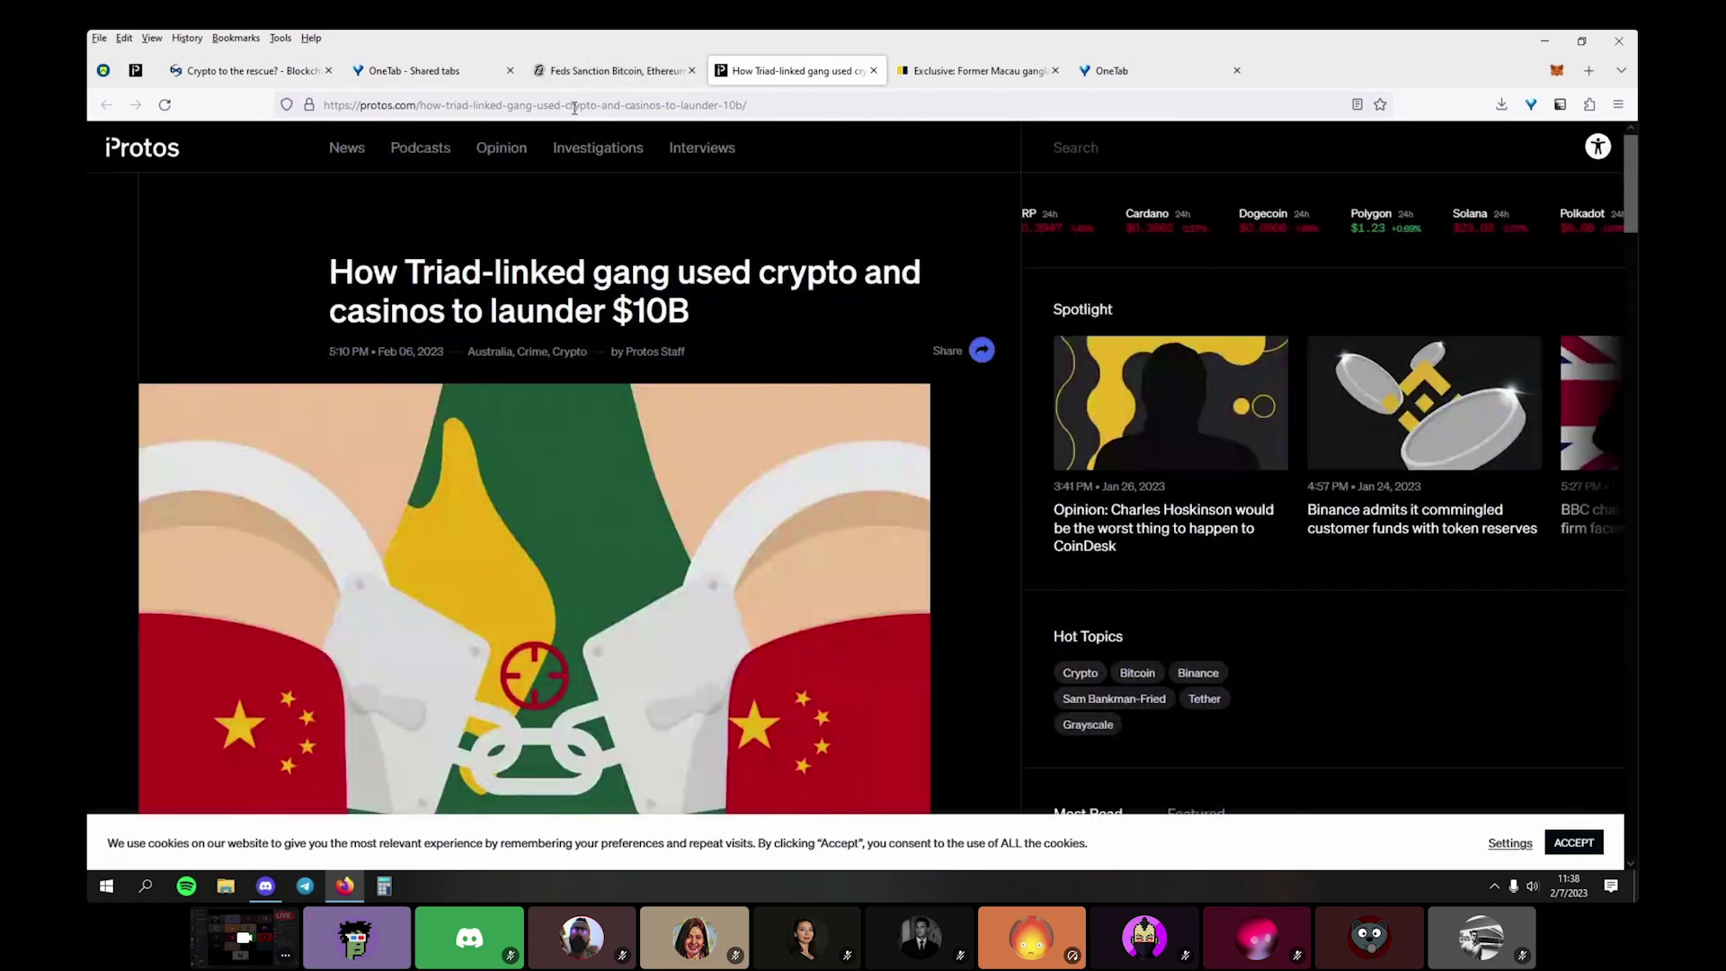
left_click(575, 105)
right_click(576, 105)
left_click(596, 196)
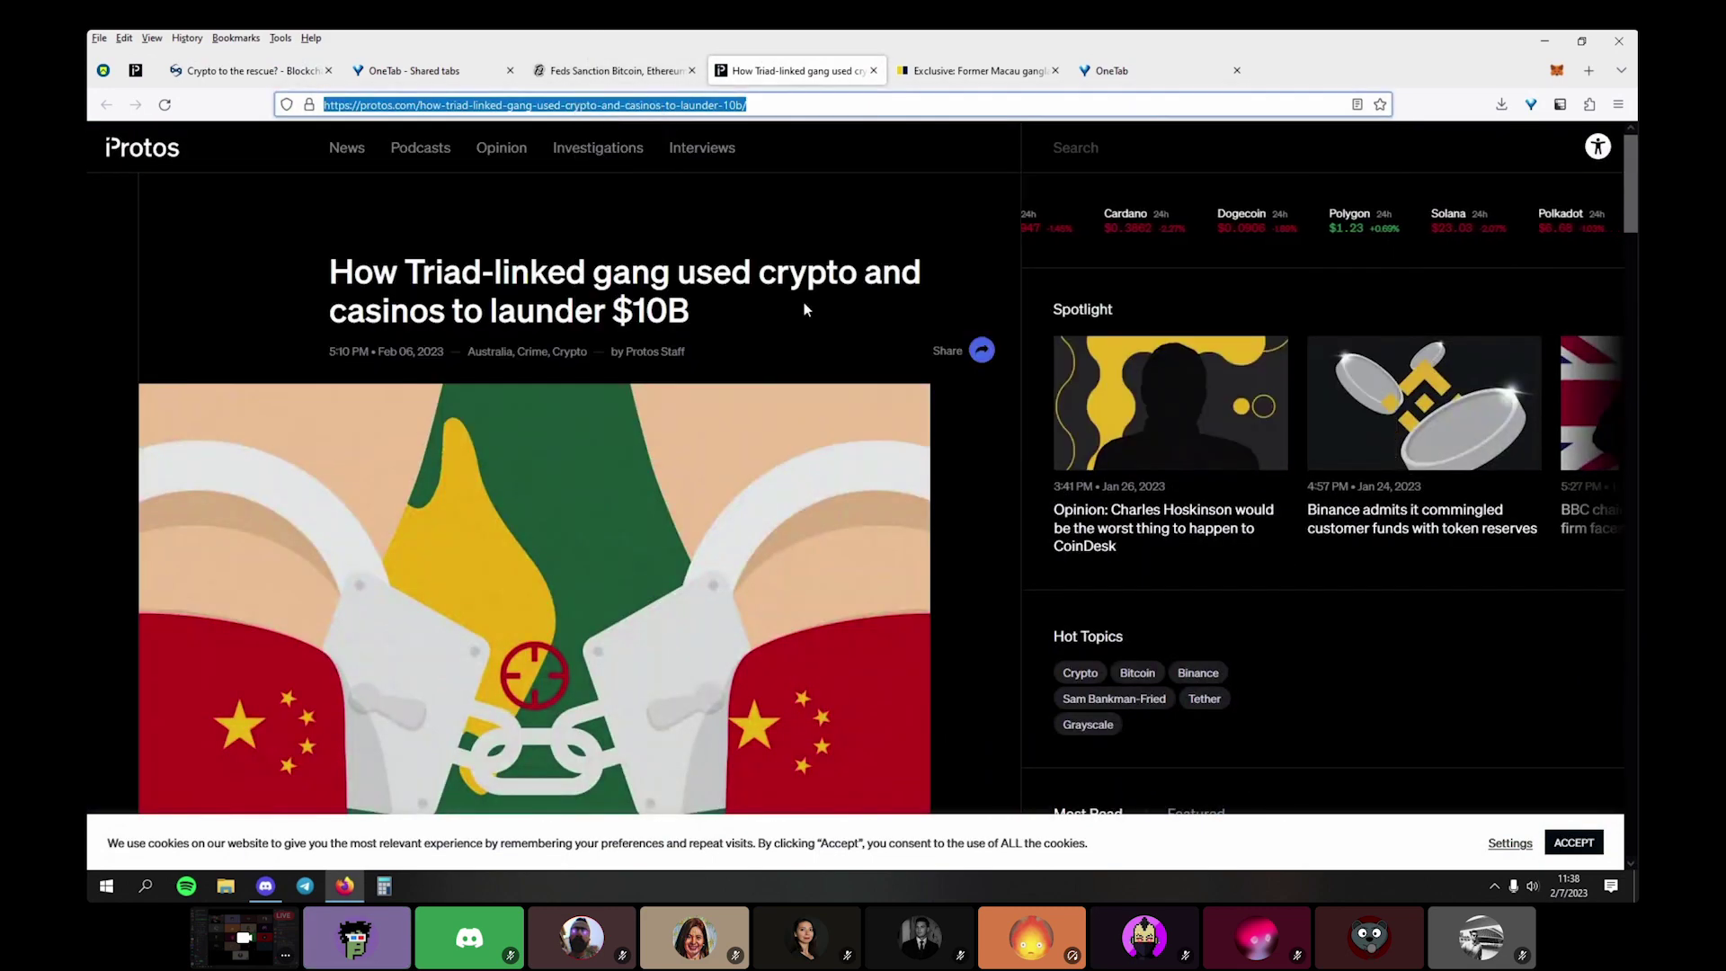
Skim the Triad laundering article, then switch to Discord and post its copied link in the public-voice chat
scroll(804, 302, "down", 4)
scroll(803, 306, "down", 3)
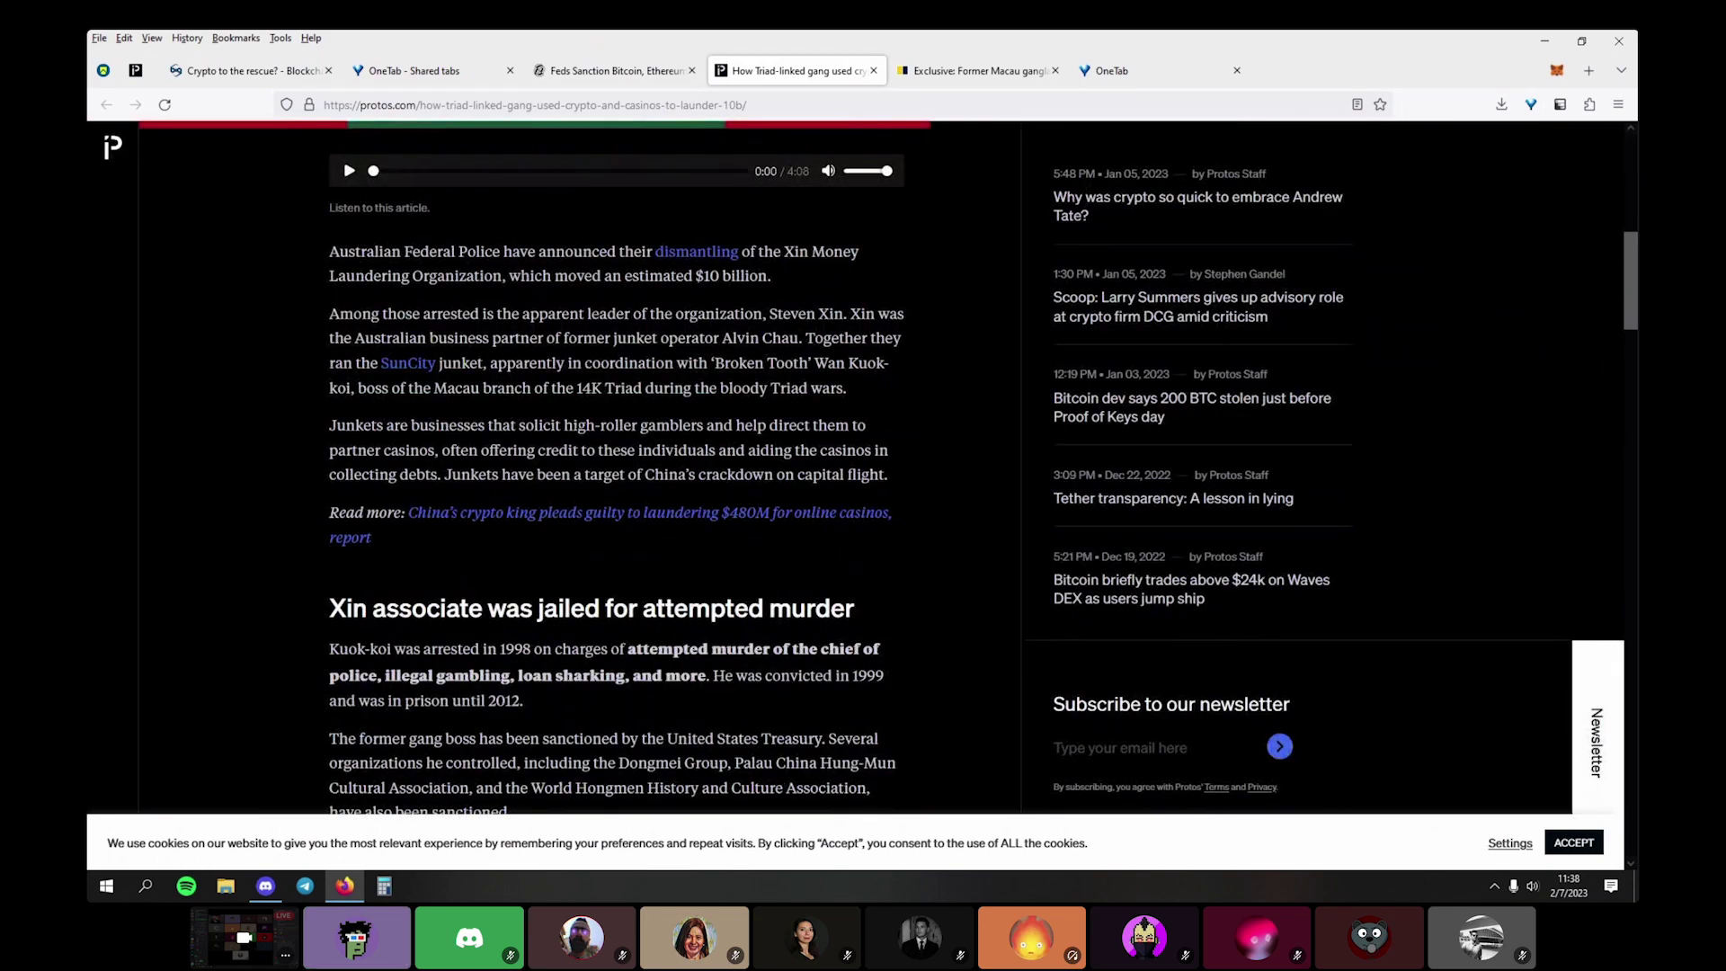
scroll(659, 551, "up", 5)
scroll(659, 551, "down", 7)
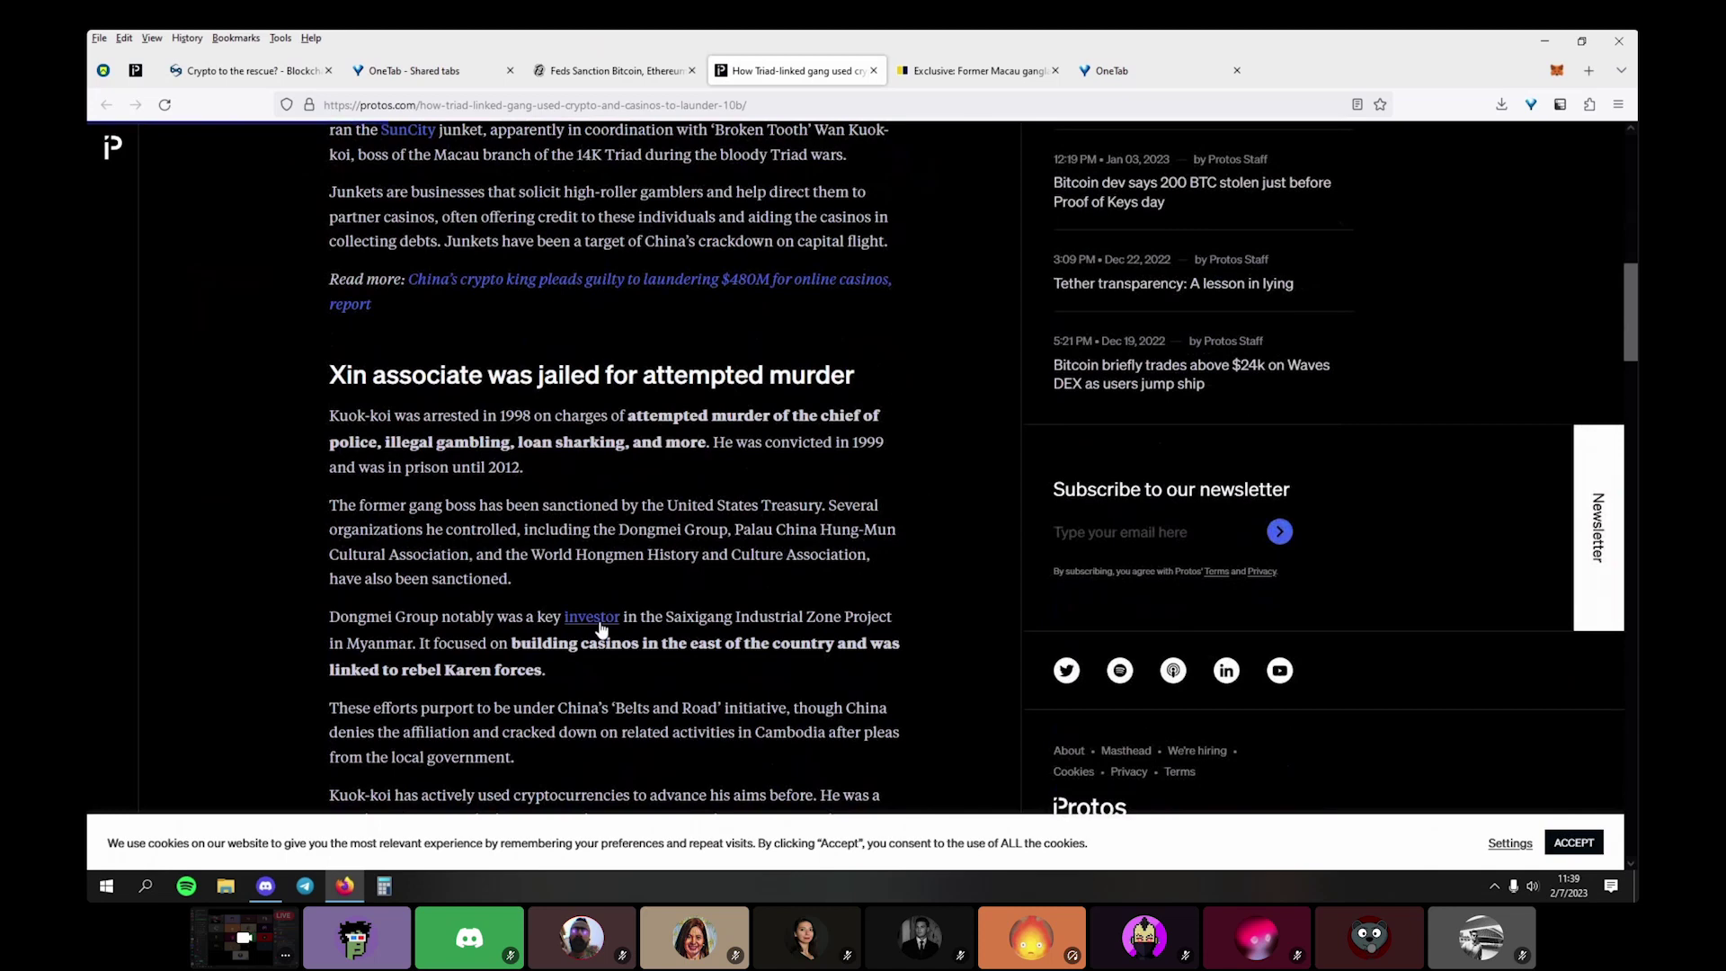
scroll(601, 627, "down", 5)
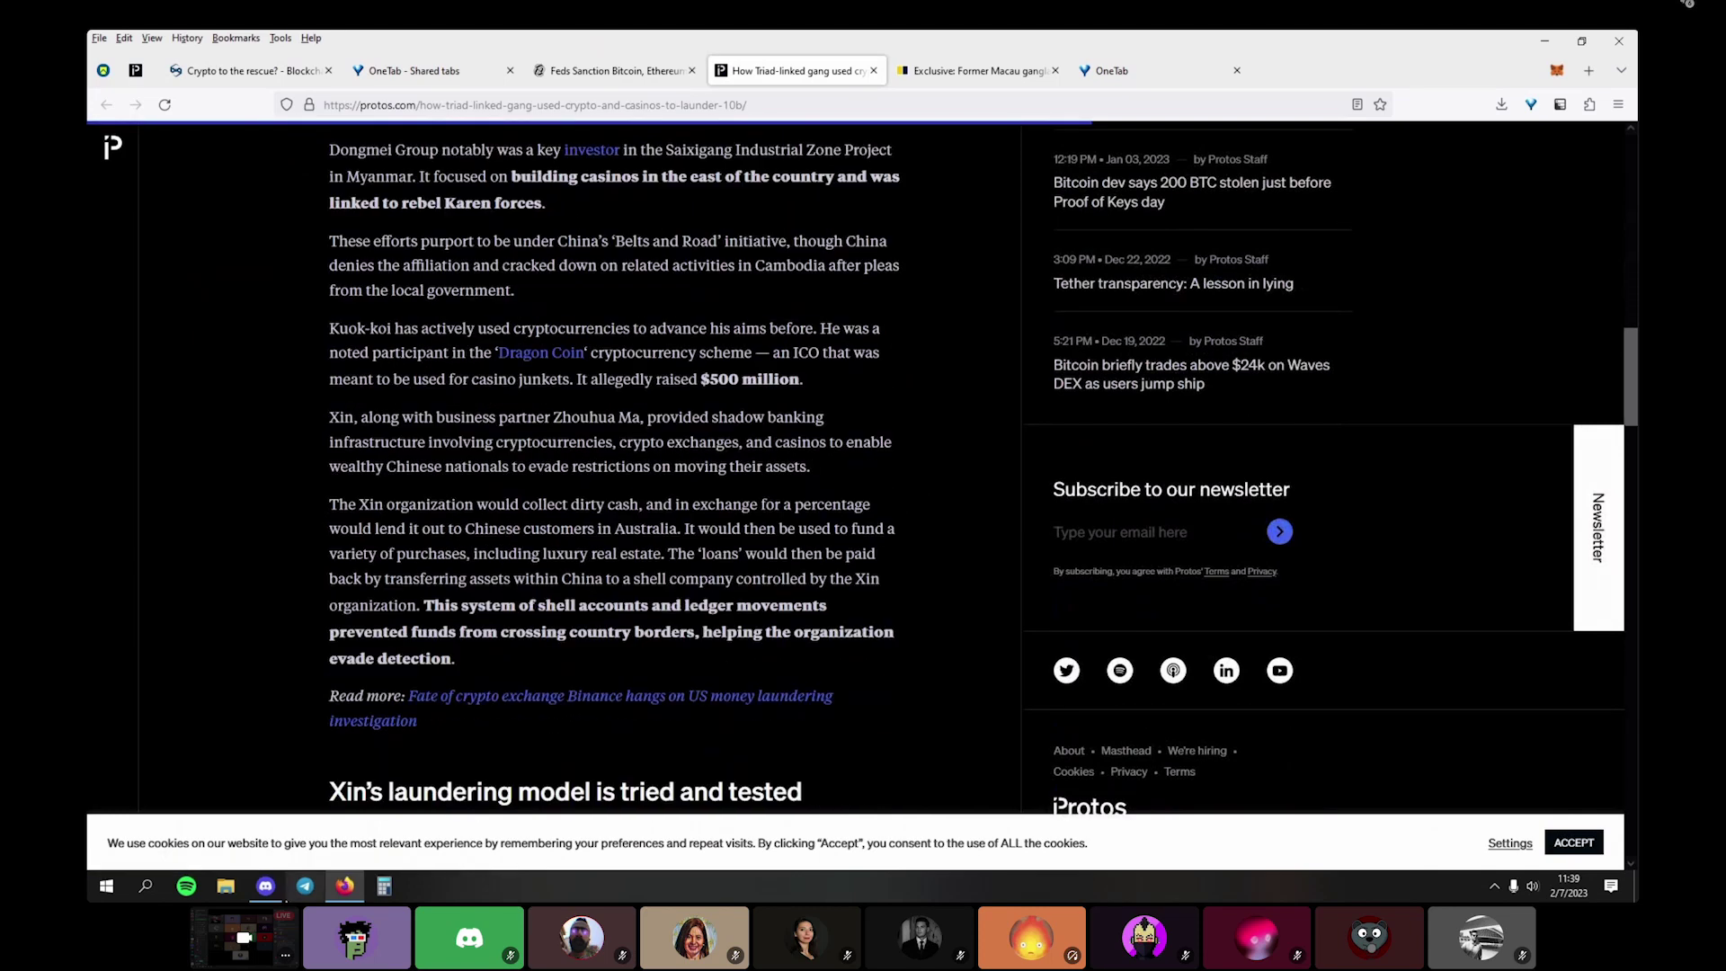
key("alt+Tab")
key("ctrl+v")
key("Return")
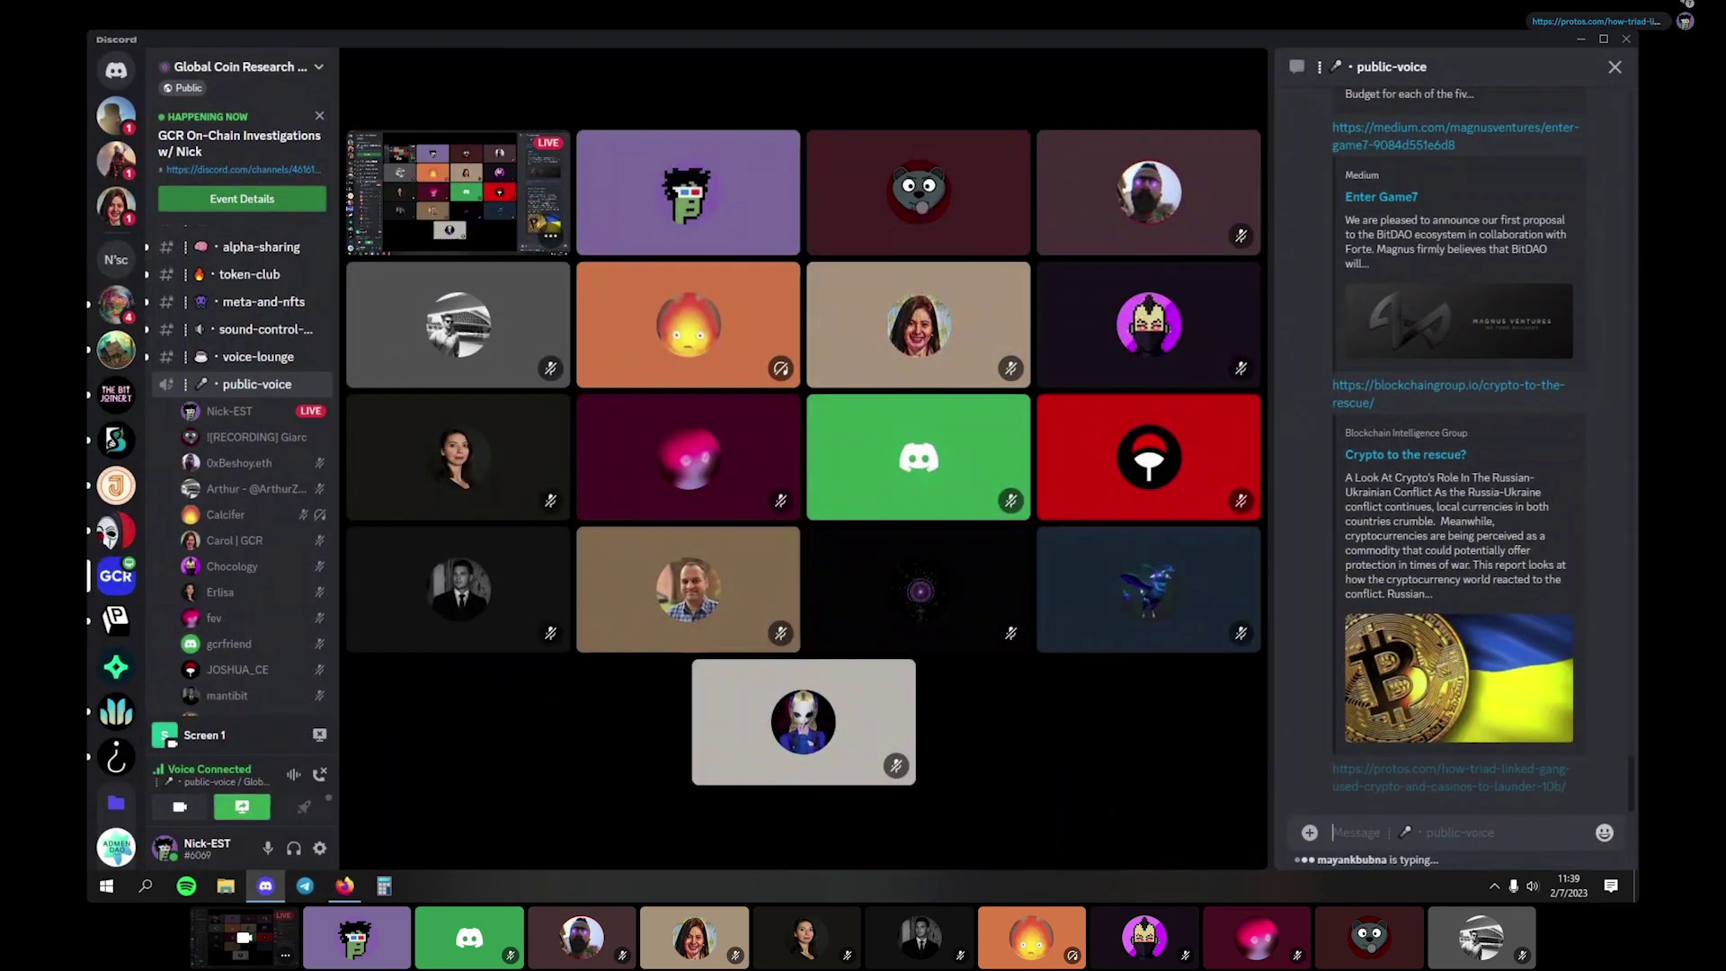
Switch back to Firefox and look over the Triad article from its closing section back to the opening paragraphs
mouse_move(938, 735)
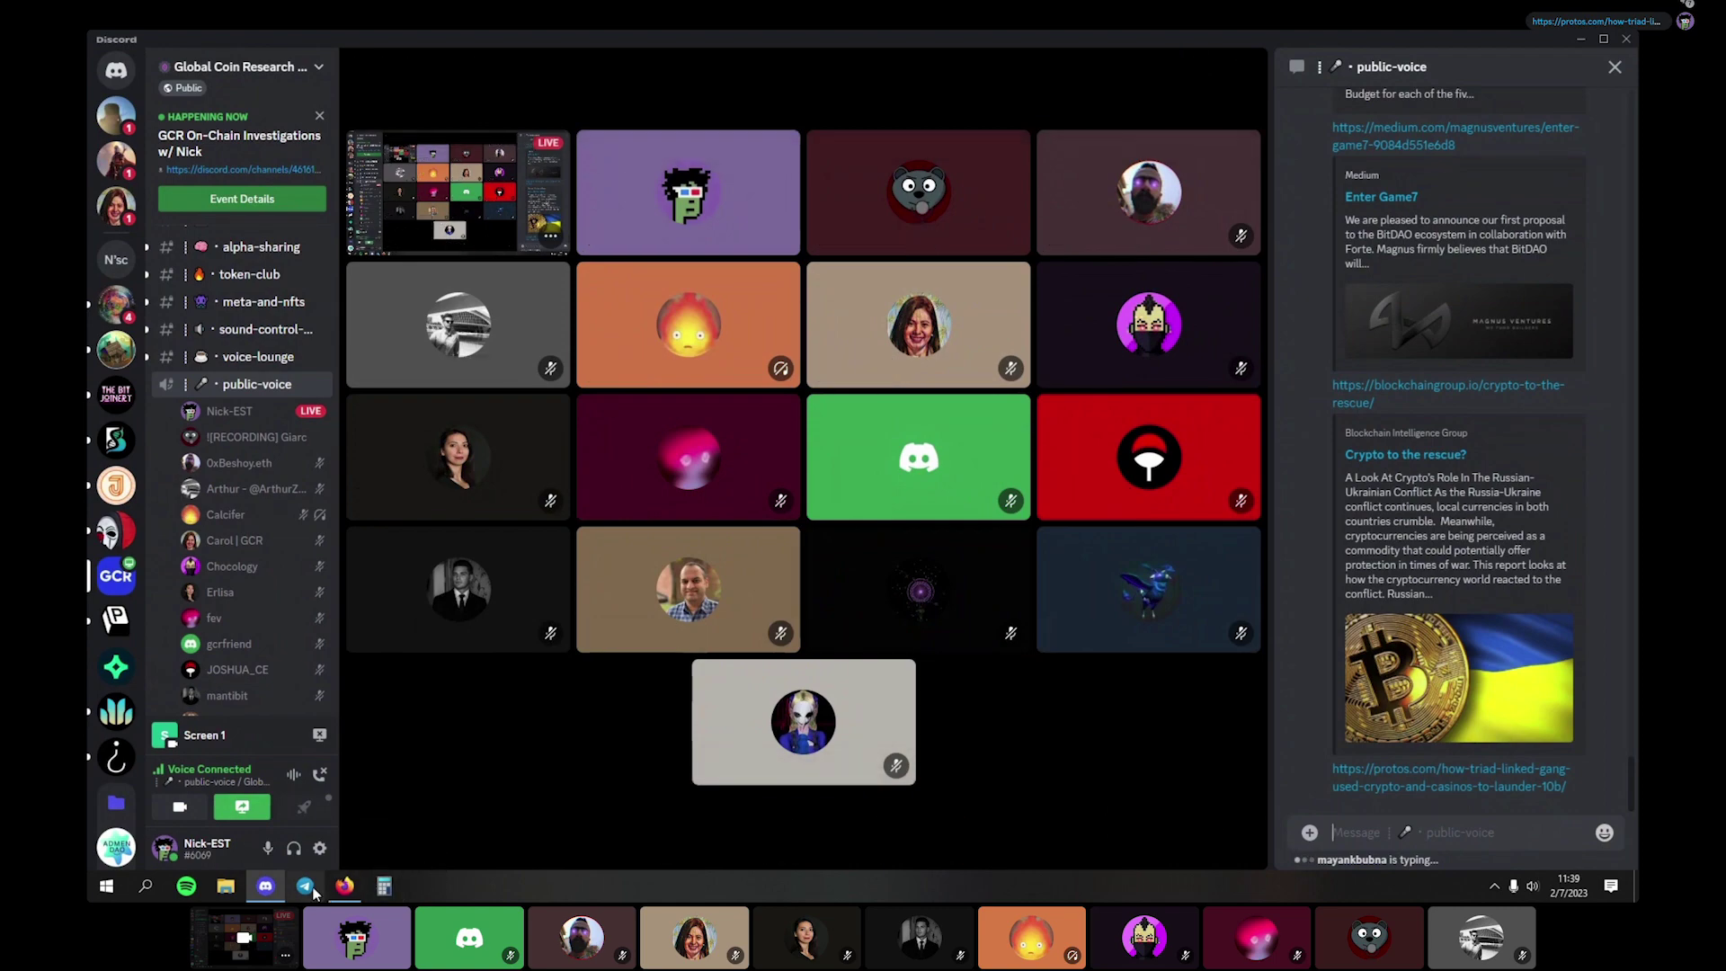
left_click(344, 885)
scroll(680, 489, "down", 8)
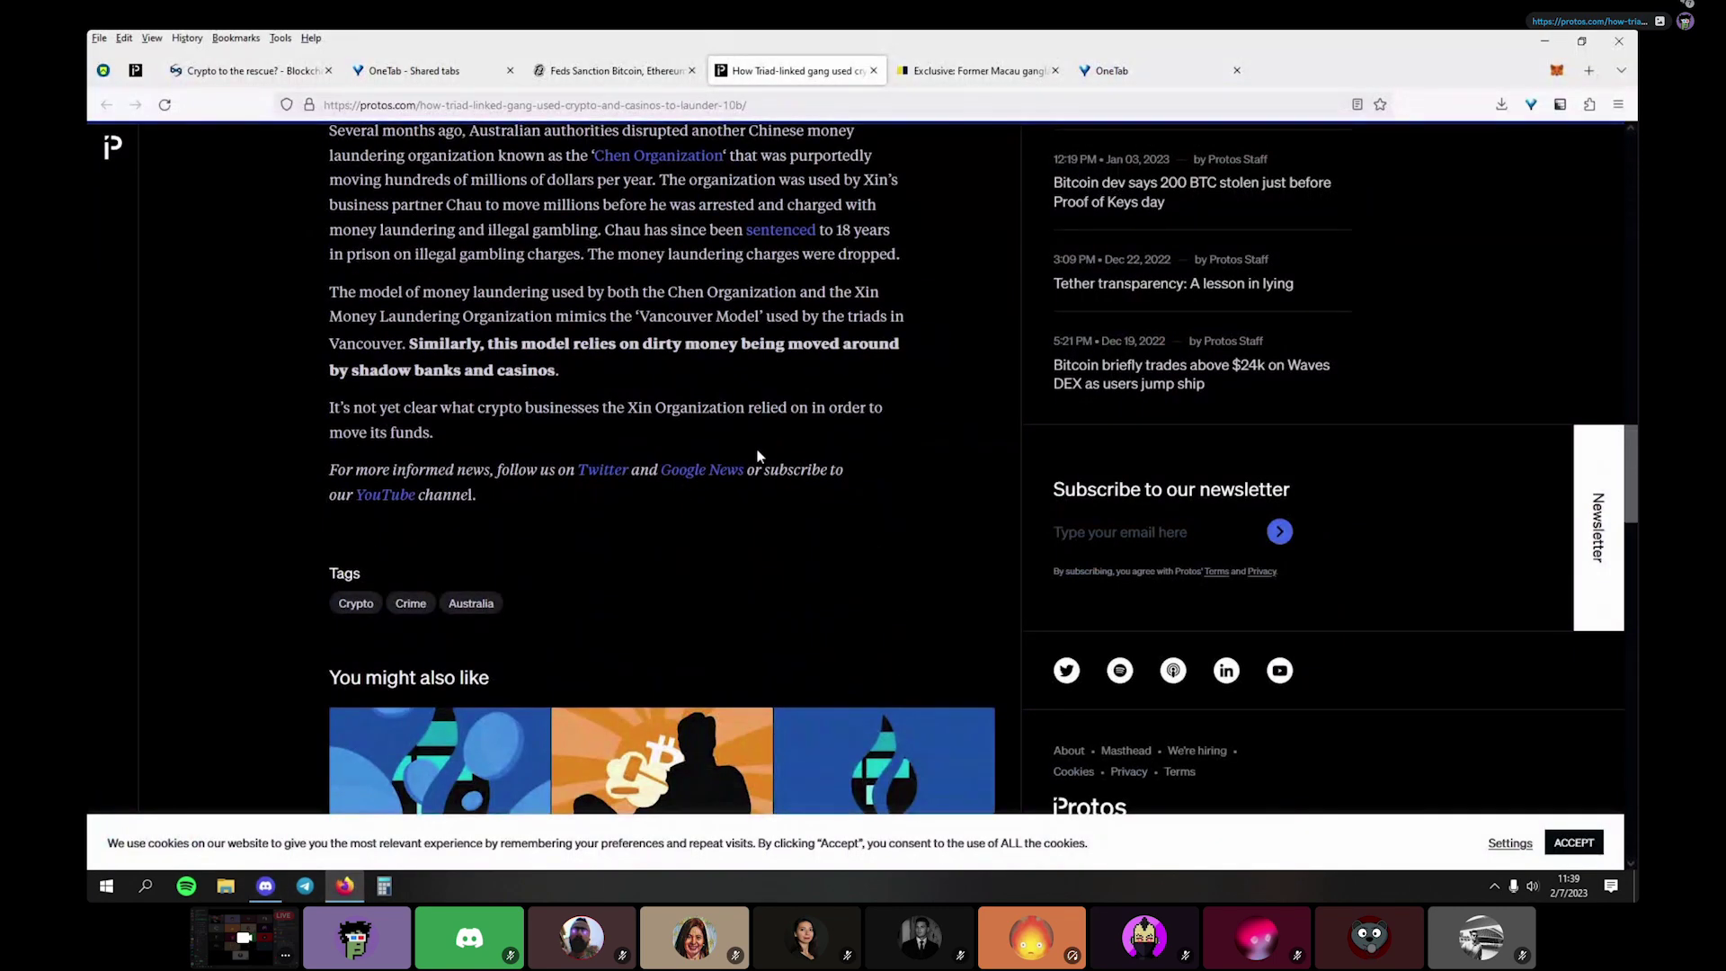
scroll(757, 453, "up", 10)
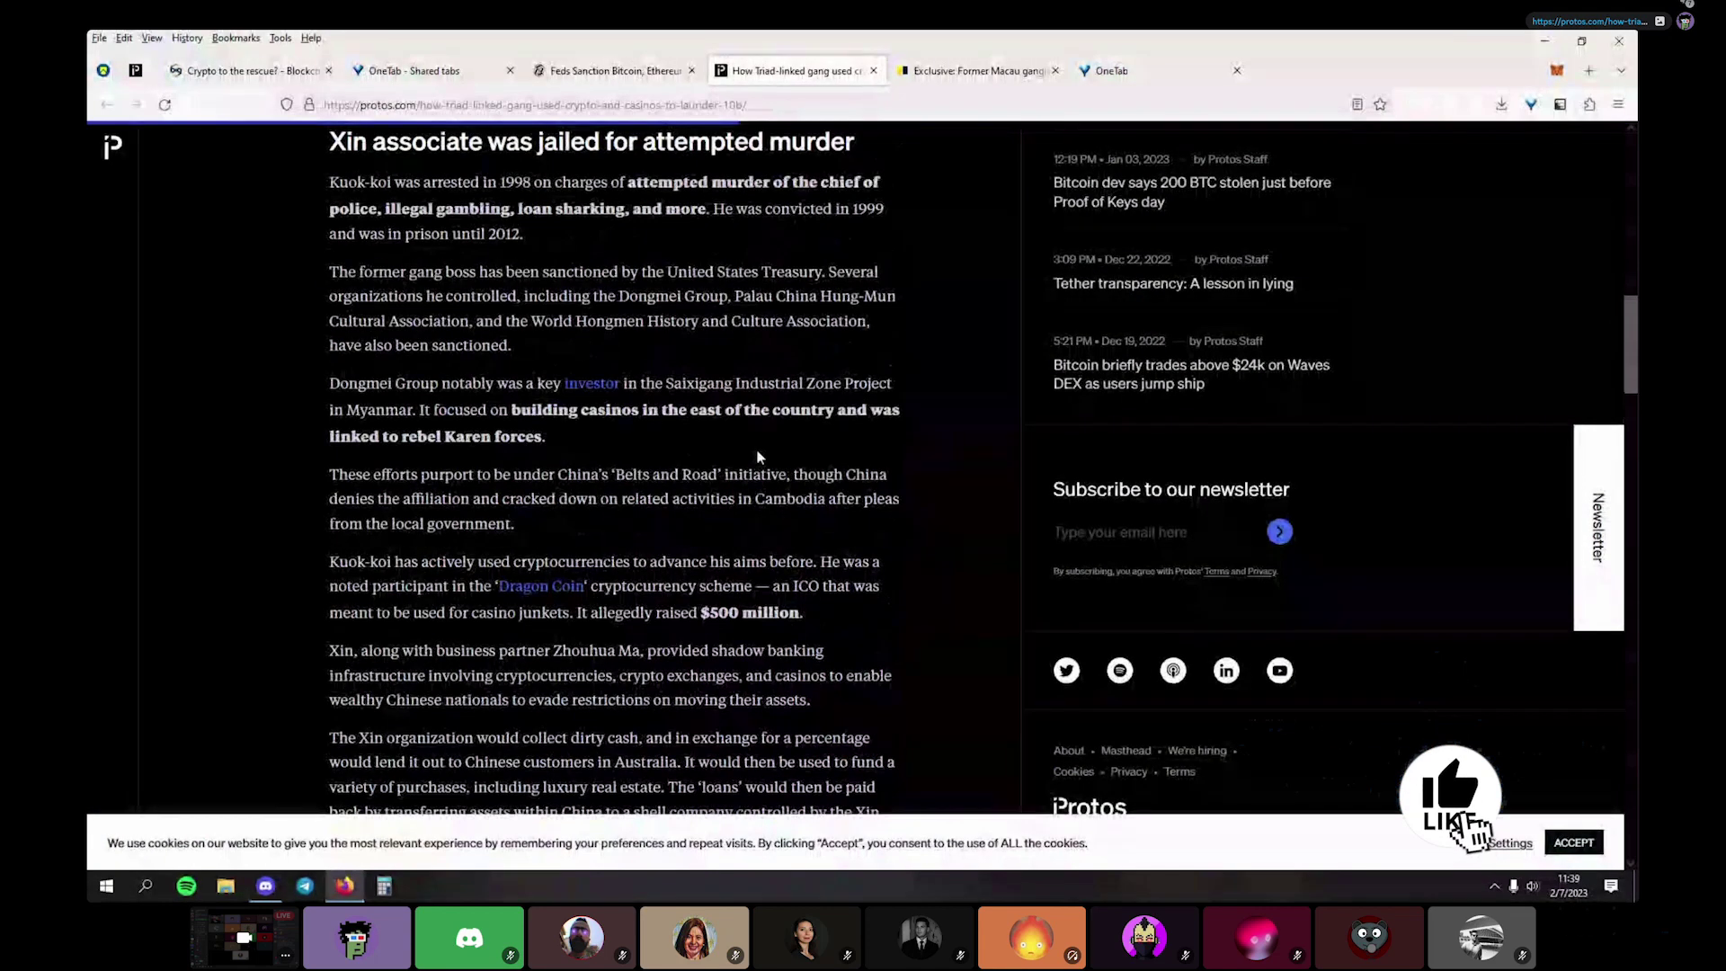
scroll(728, 710, "up", 8)
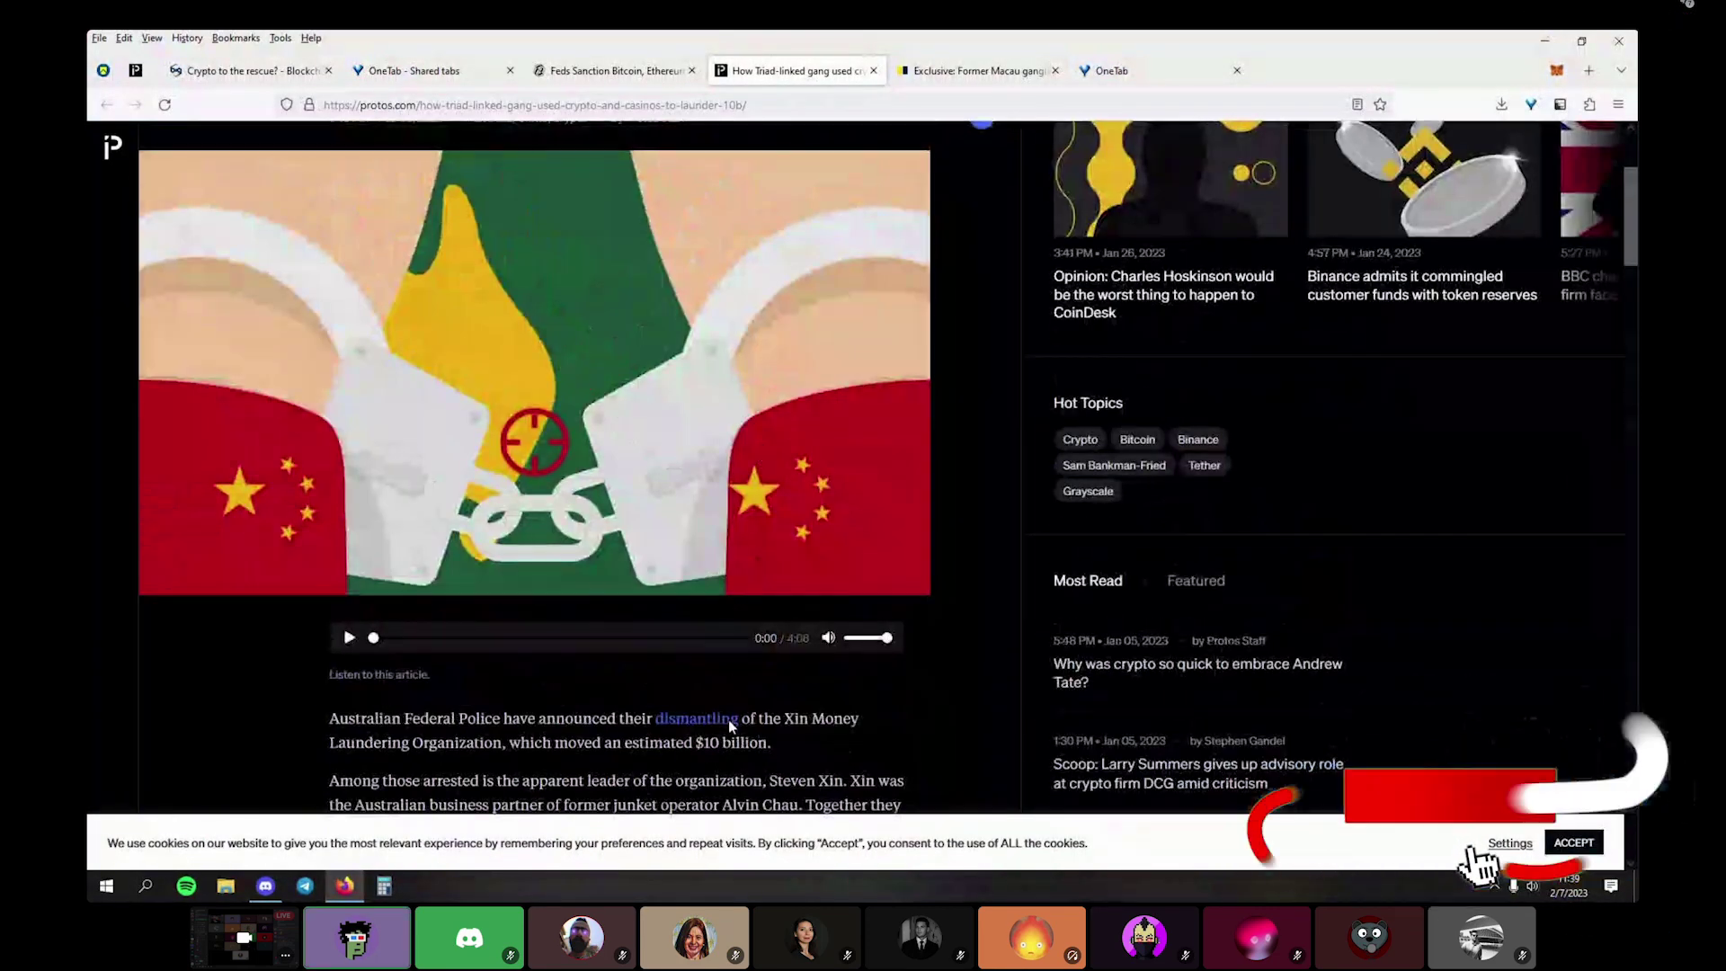
scroll(728, 721, "down", 3)
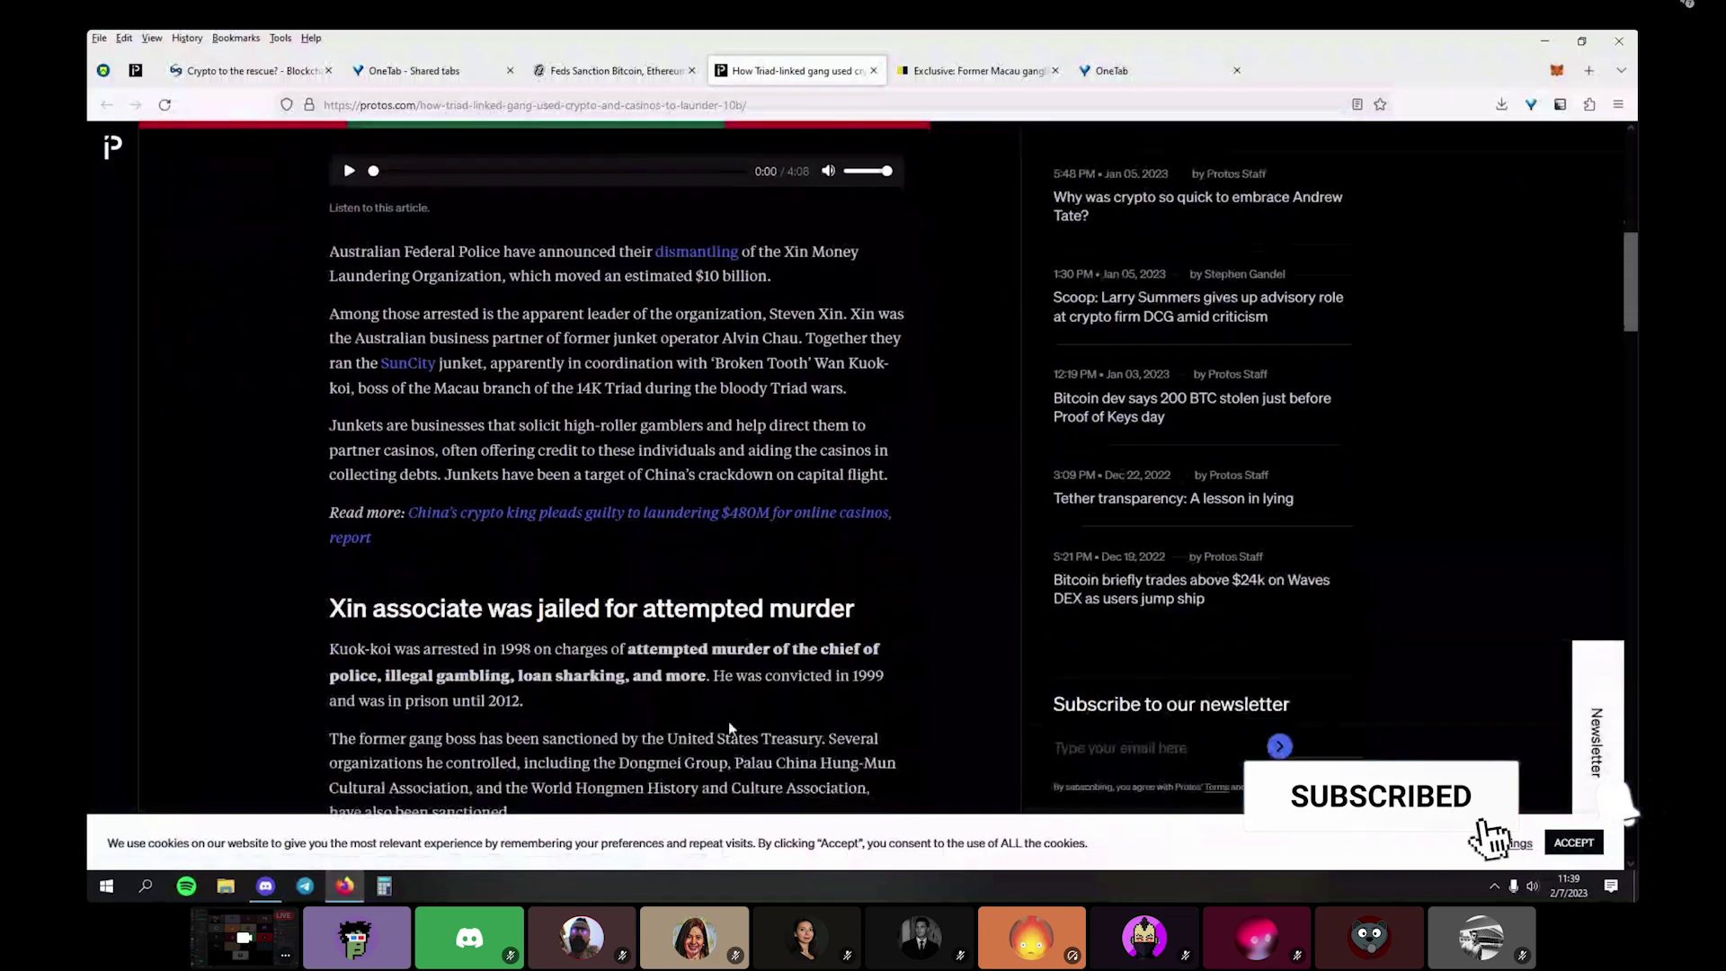
Open the related article "China's crypto king pleads guilty to laundering $480M for online casinos" and read through to its end
left_click(667, 500)
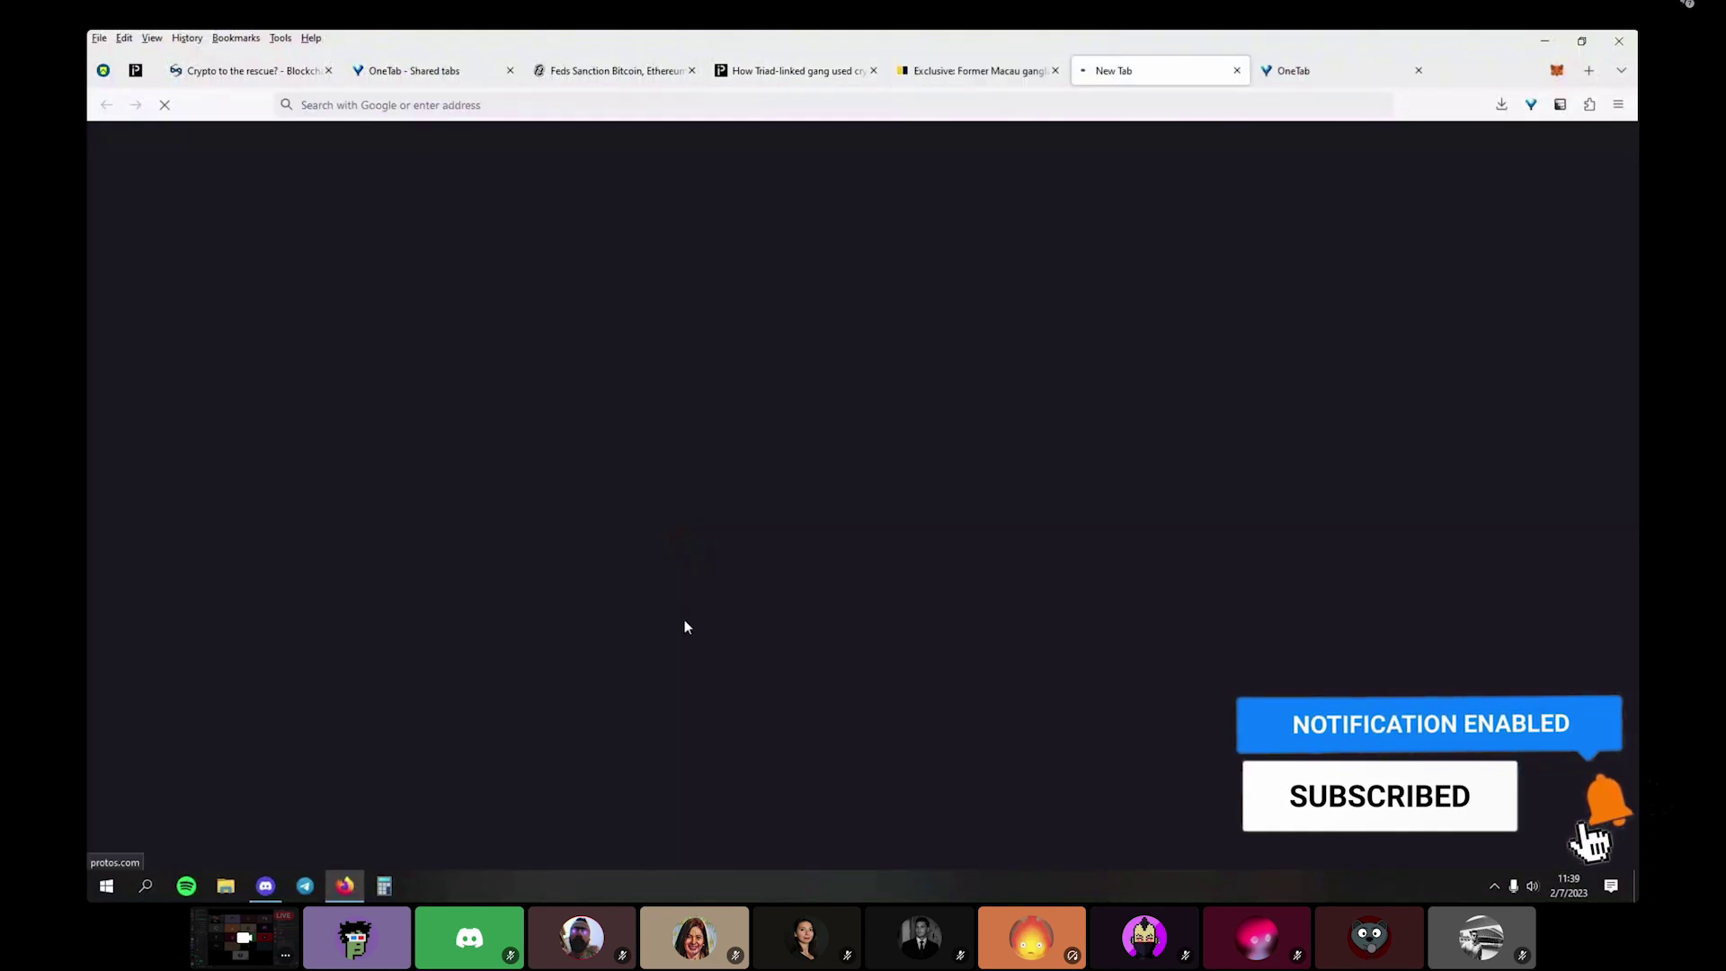
scroll(685, 627, "down", 8)
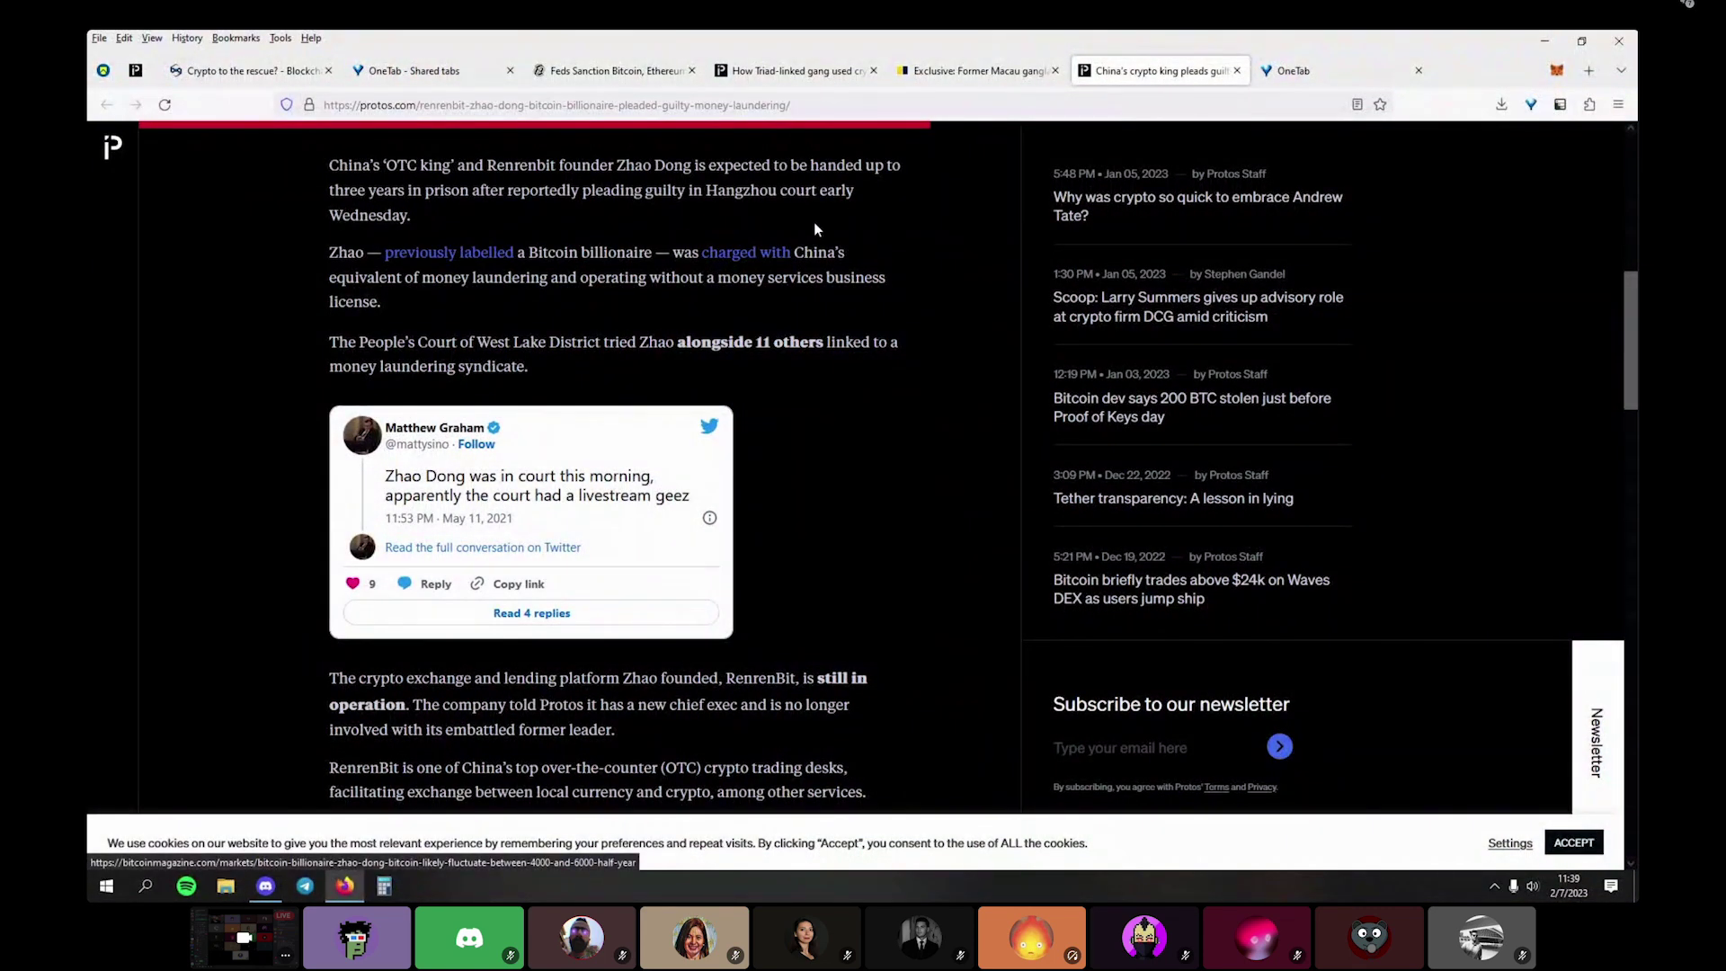
scroll(793, 268, "down", 3)
scroll(575, 467, "down", 3)
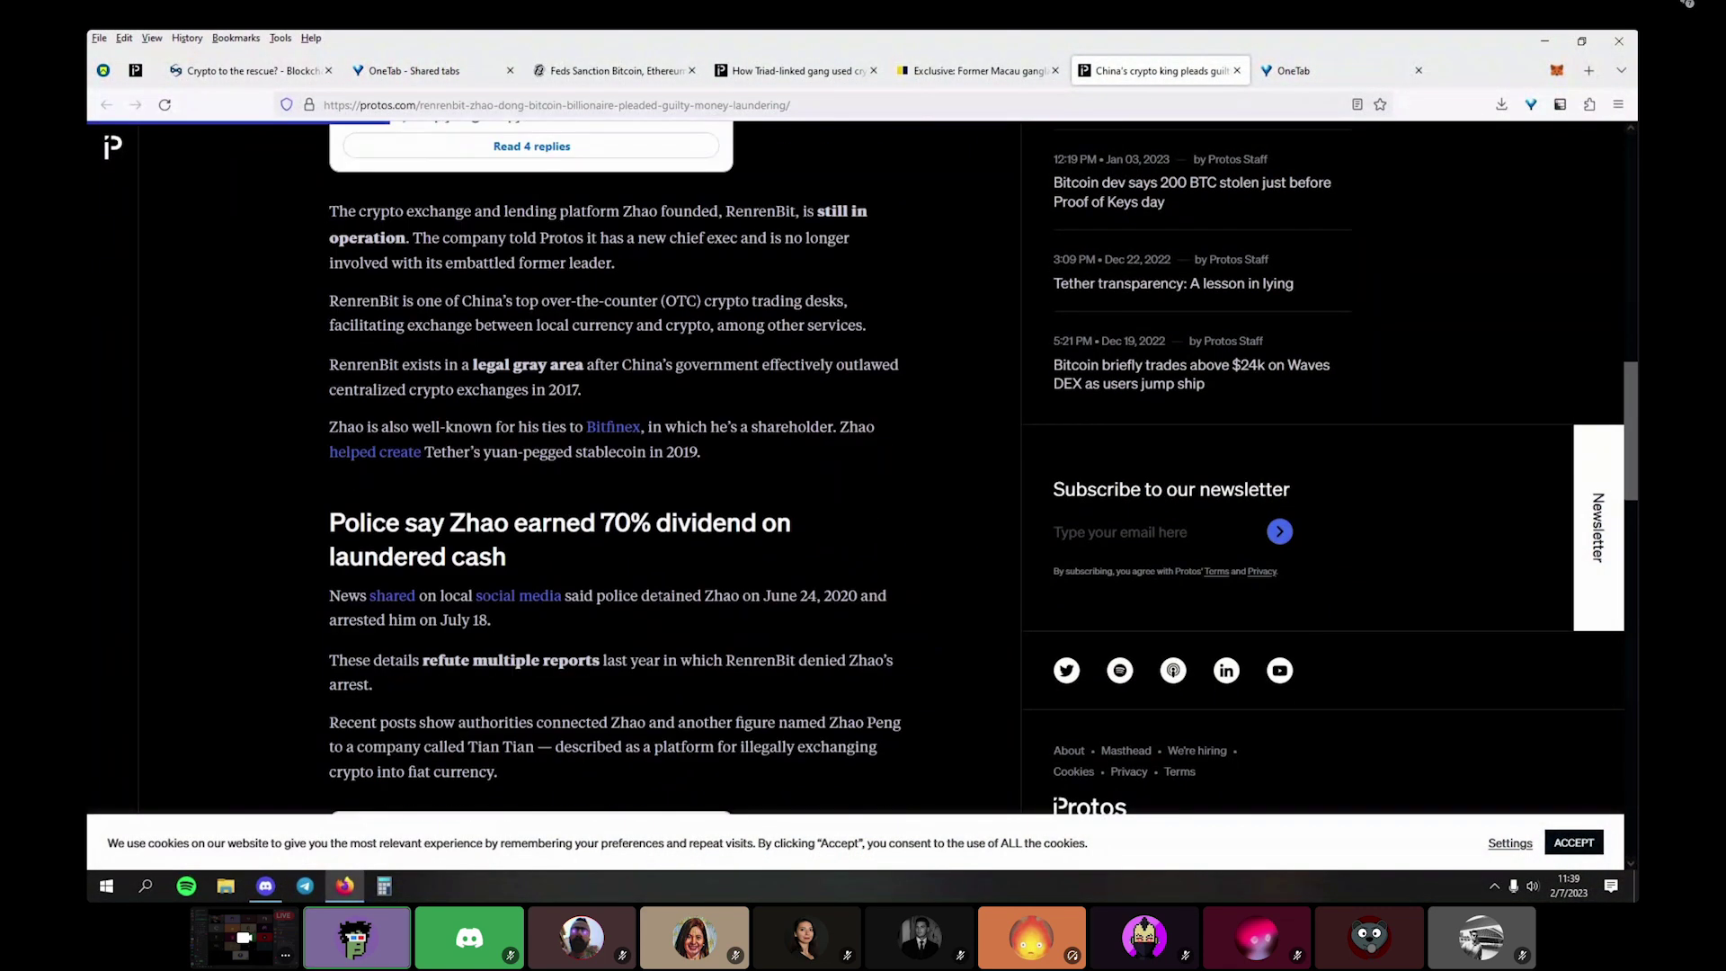
left_click_drag(726, 467, 717, 429)
left_click(730, 451)
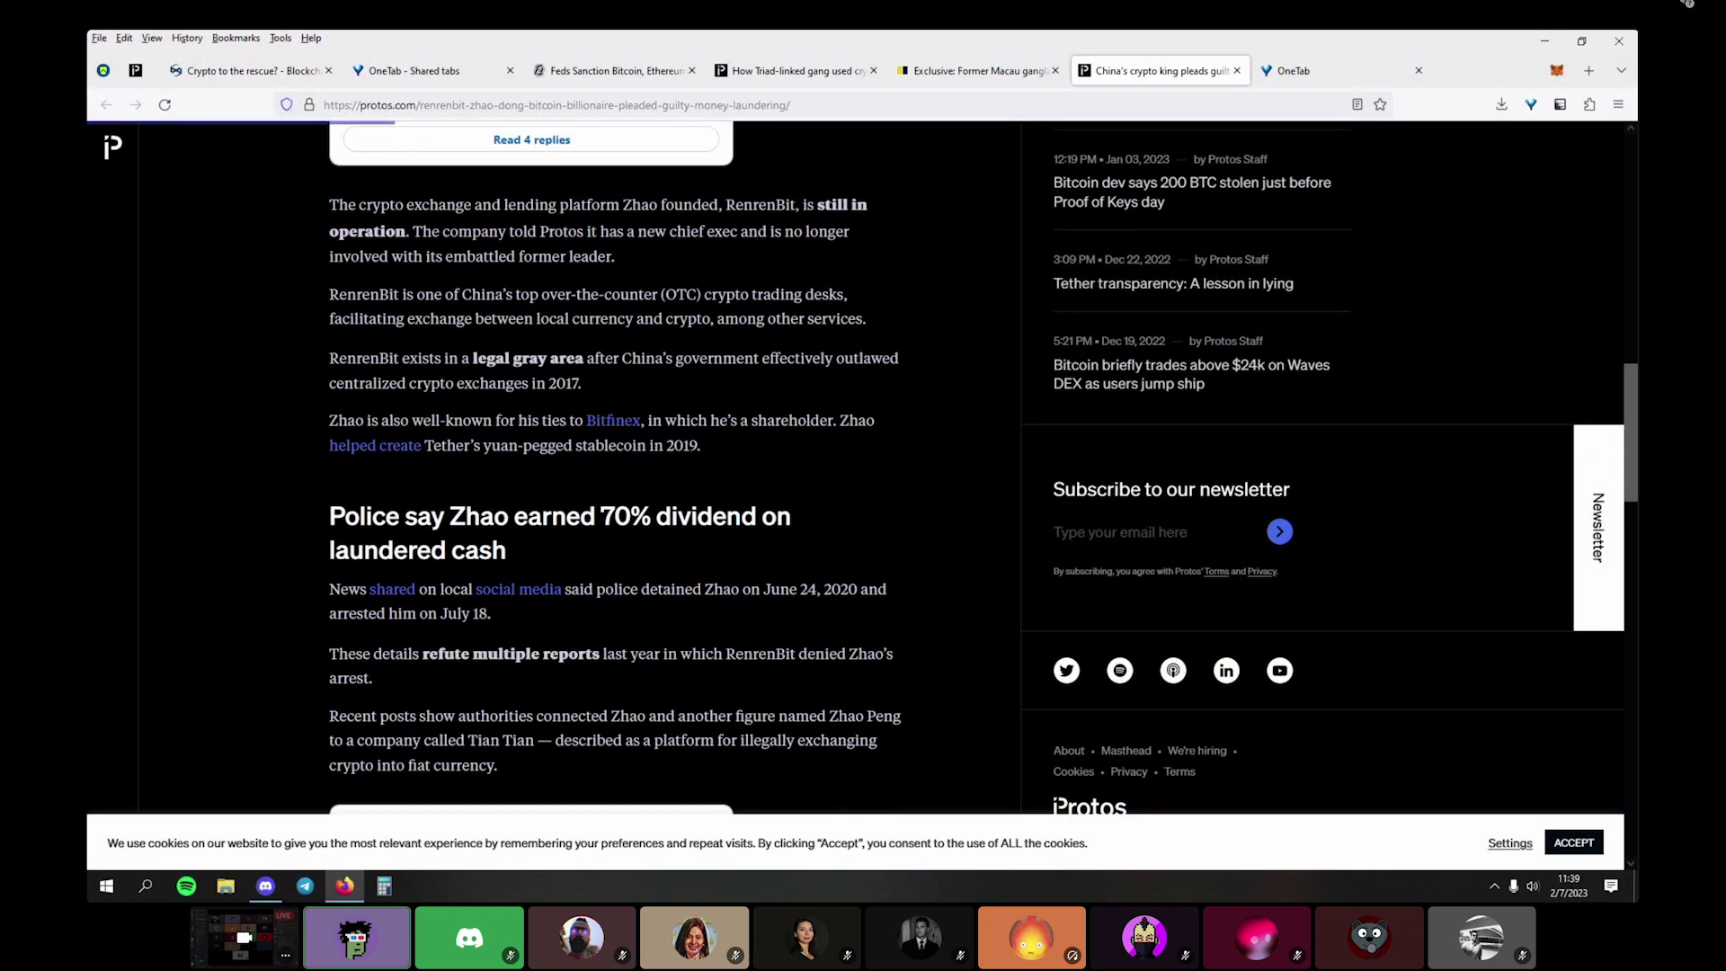
scroll(730, 459, "down", 3)
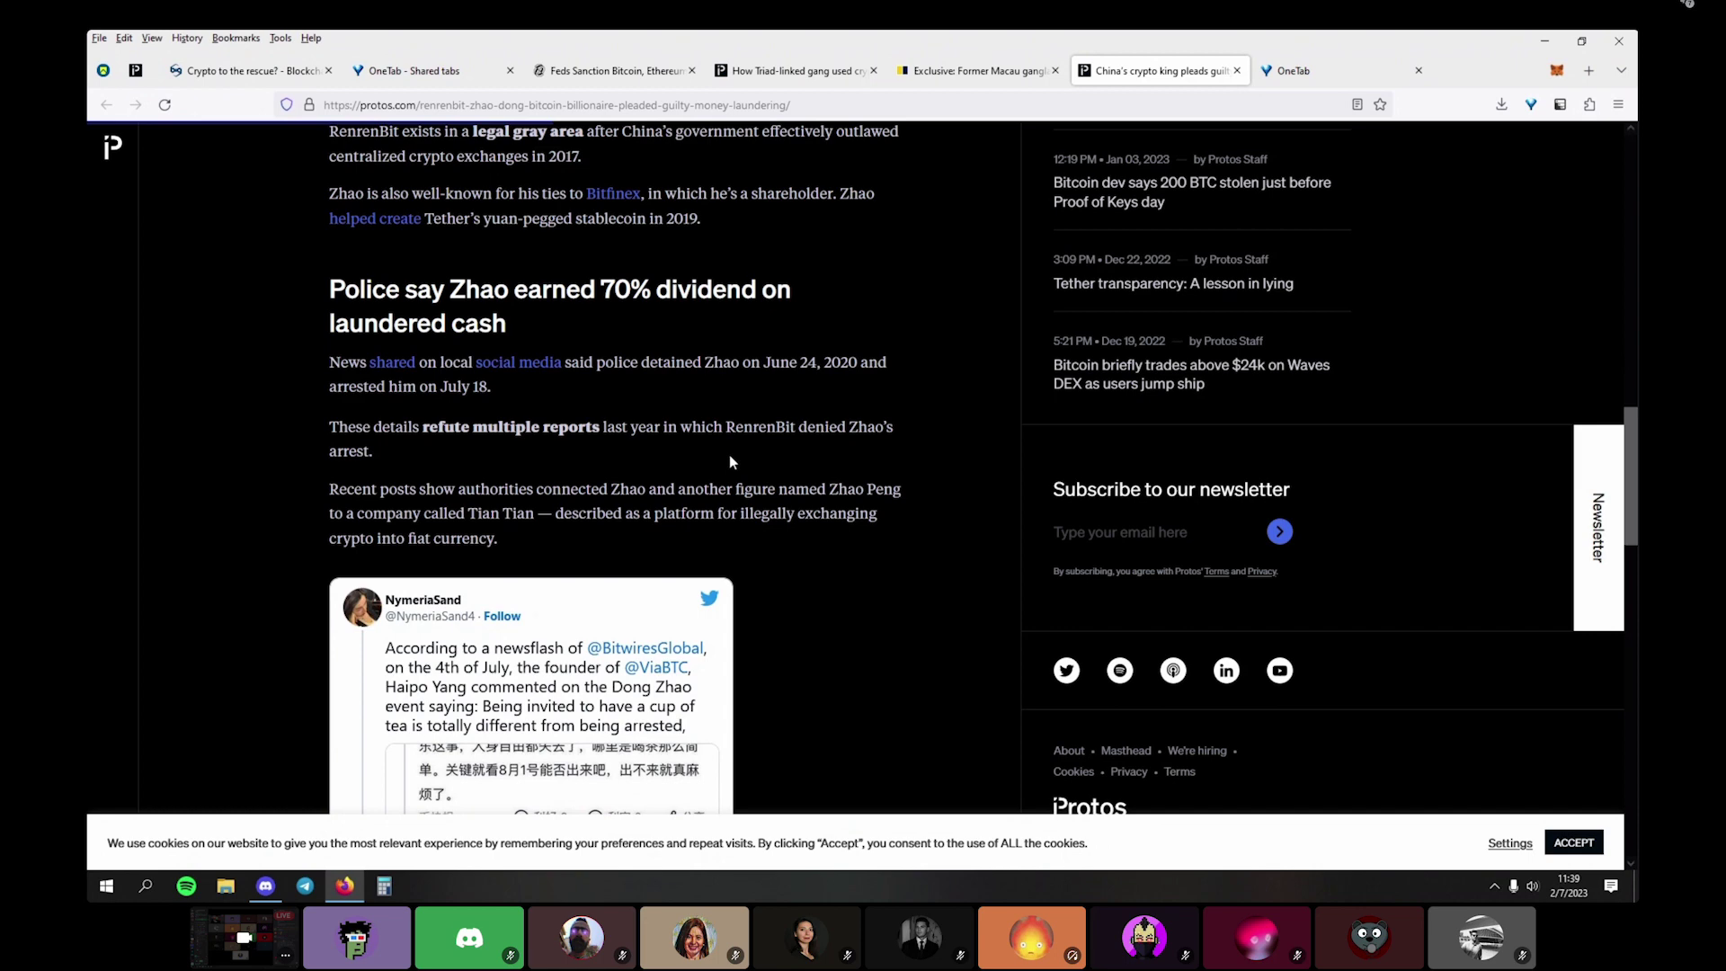
scroll(730, 455, "down", 10)
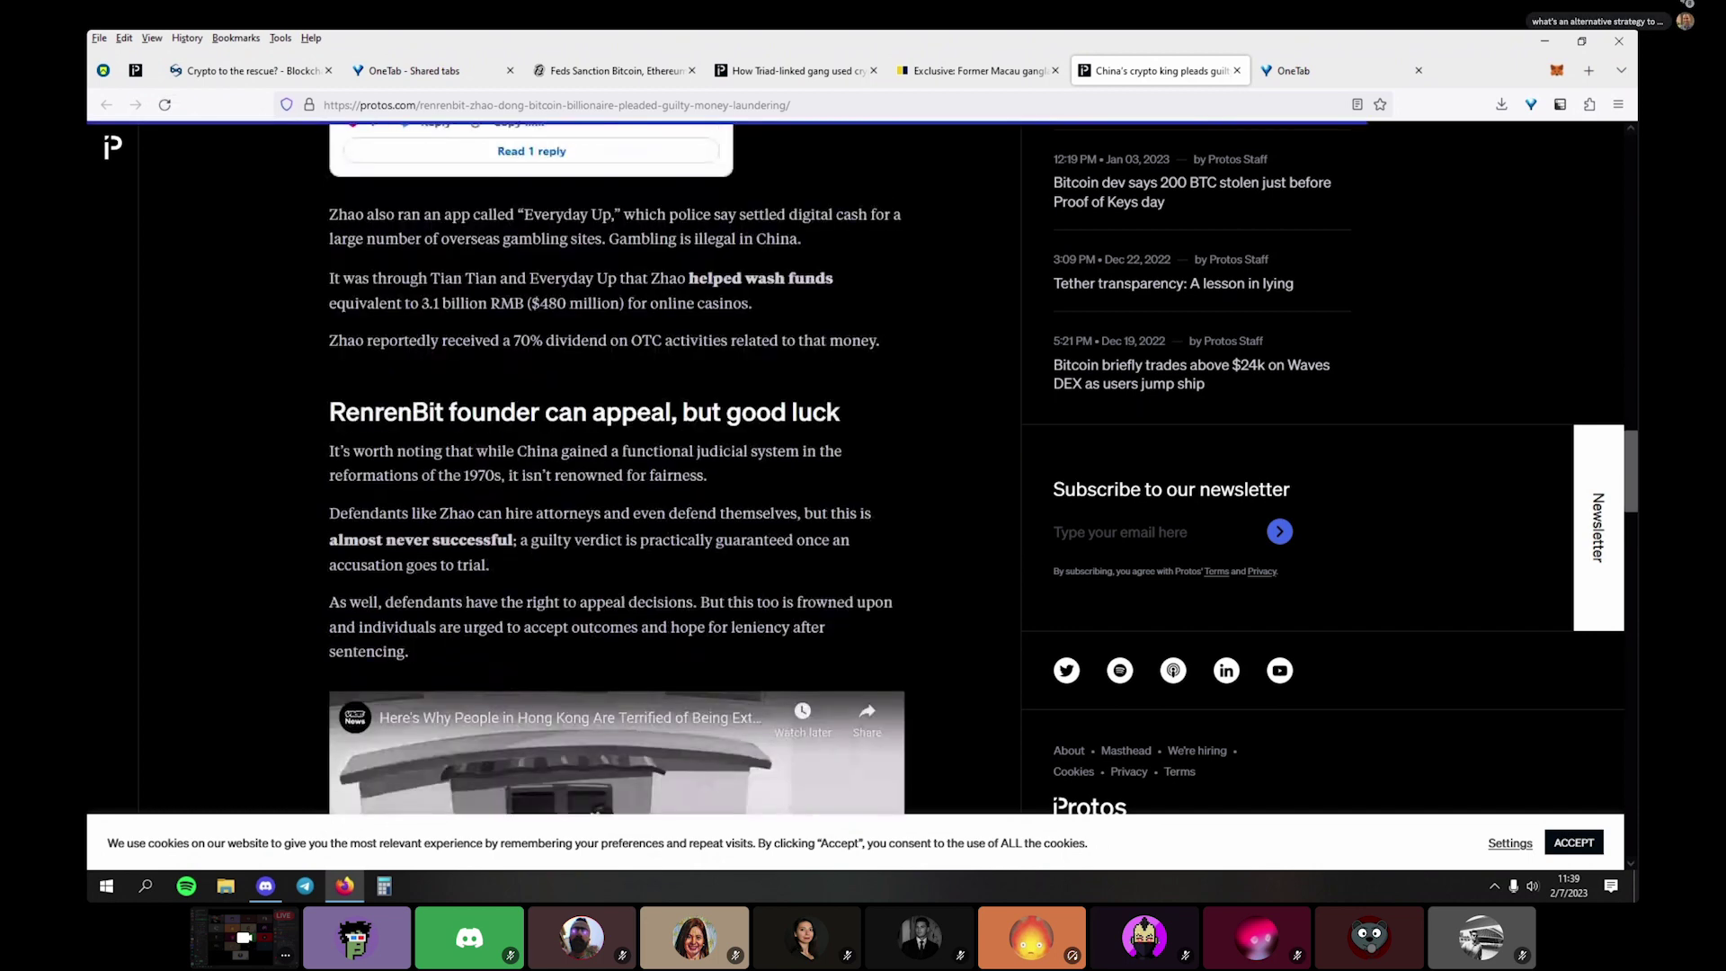
scroll(730, 455, "down", 5)
scroll(730, 454, "down", 3)
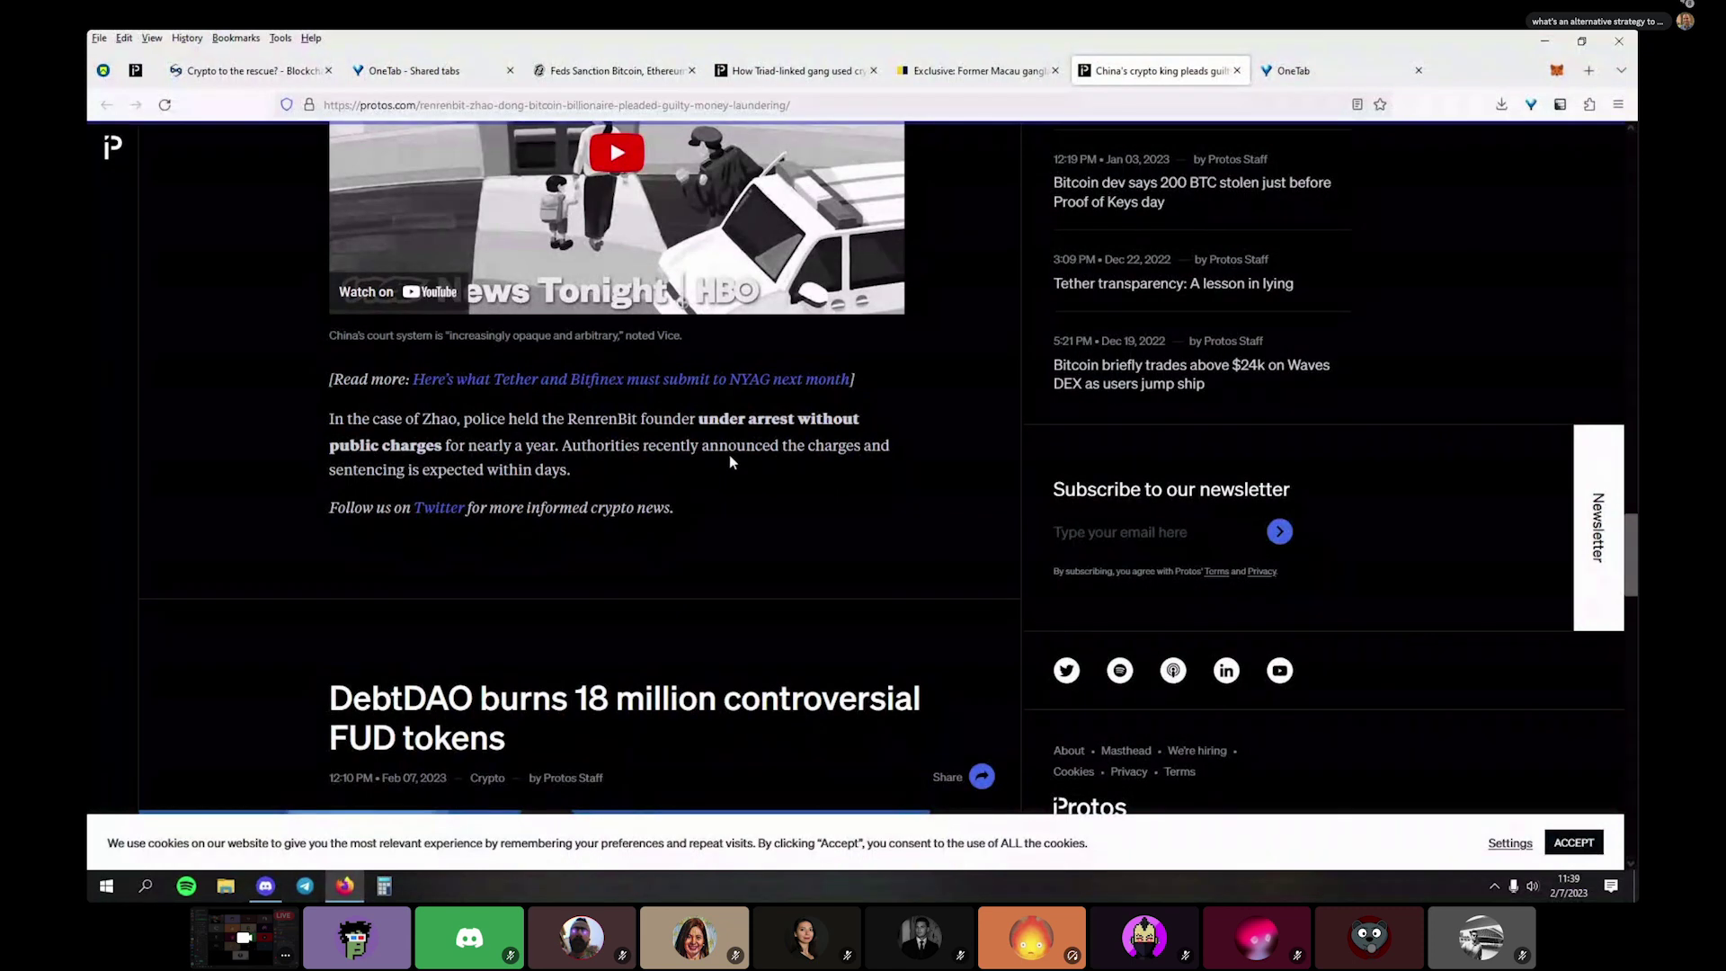
Glance at the linked Tether and Bitfinex NYAG article, close its tab, and go back up through the crypto king article
left_click(728, 381)
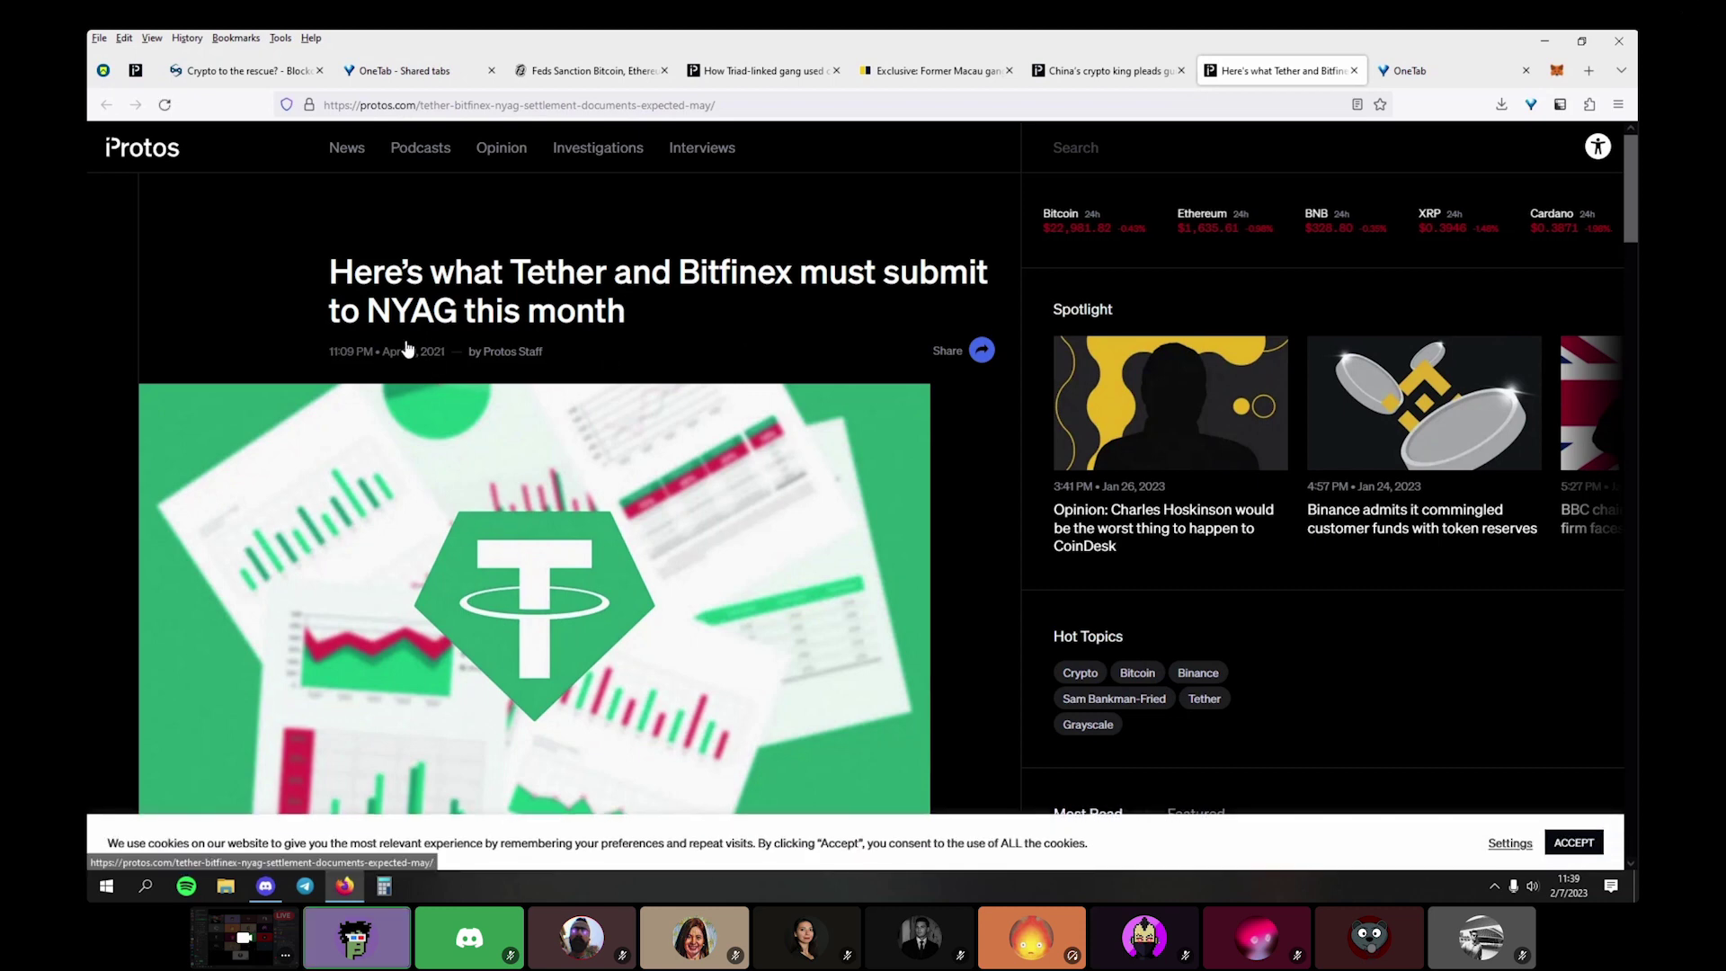
left_click(1355, 72)
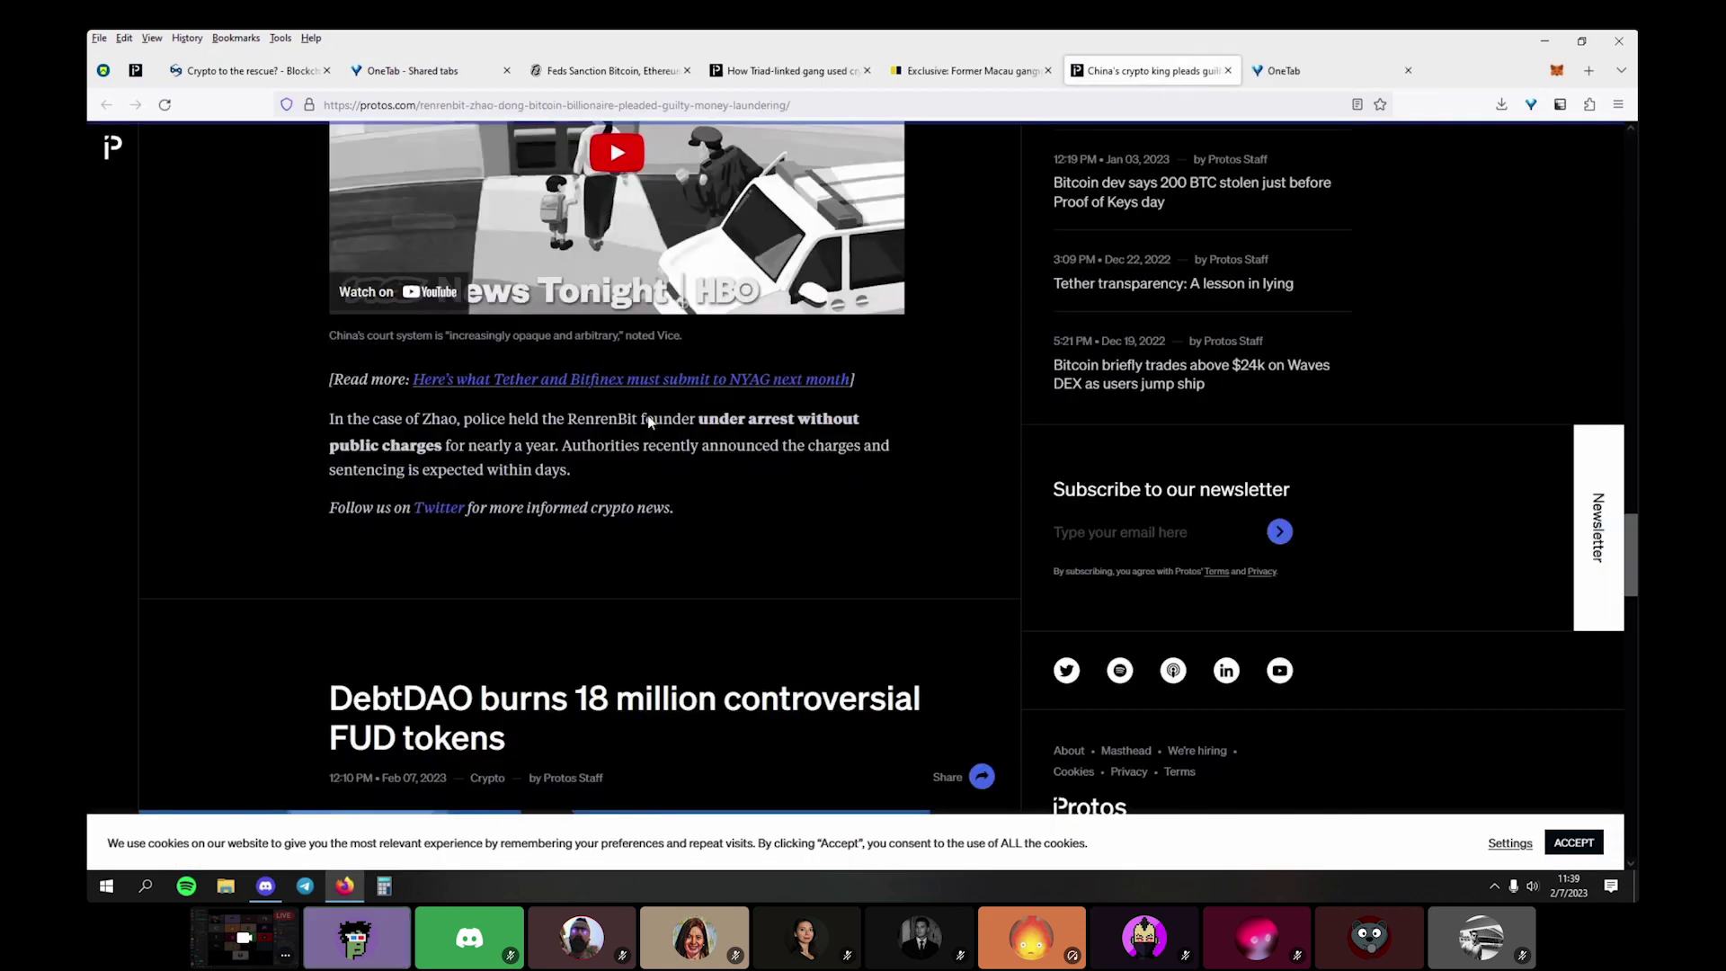
scroll(689, 449, "up", 10)
scroll(688, 449, "up", 15)
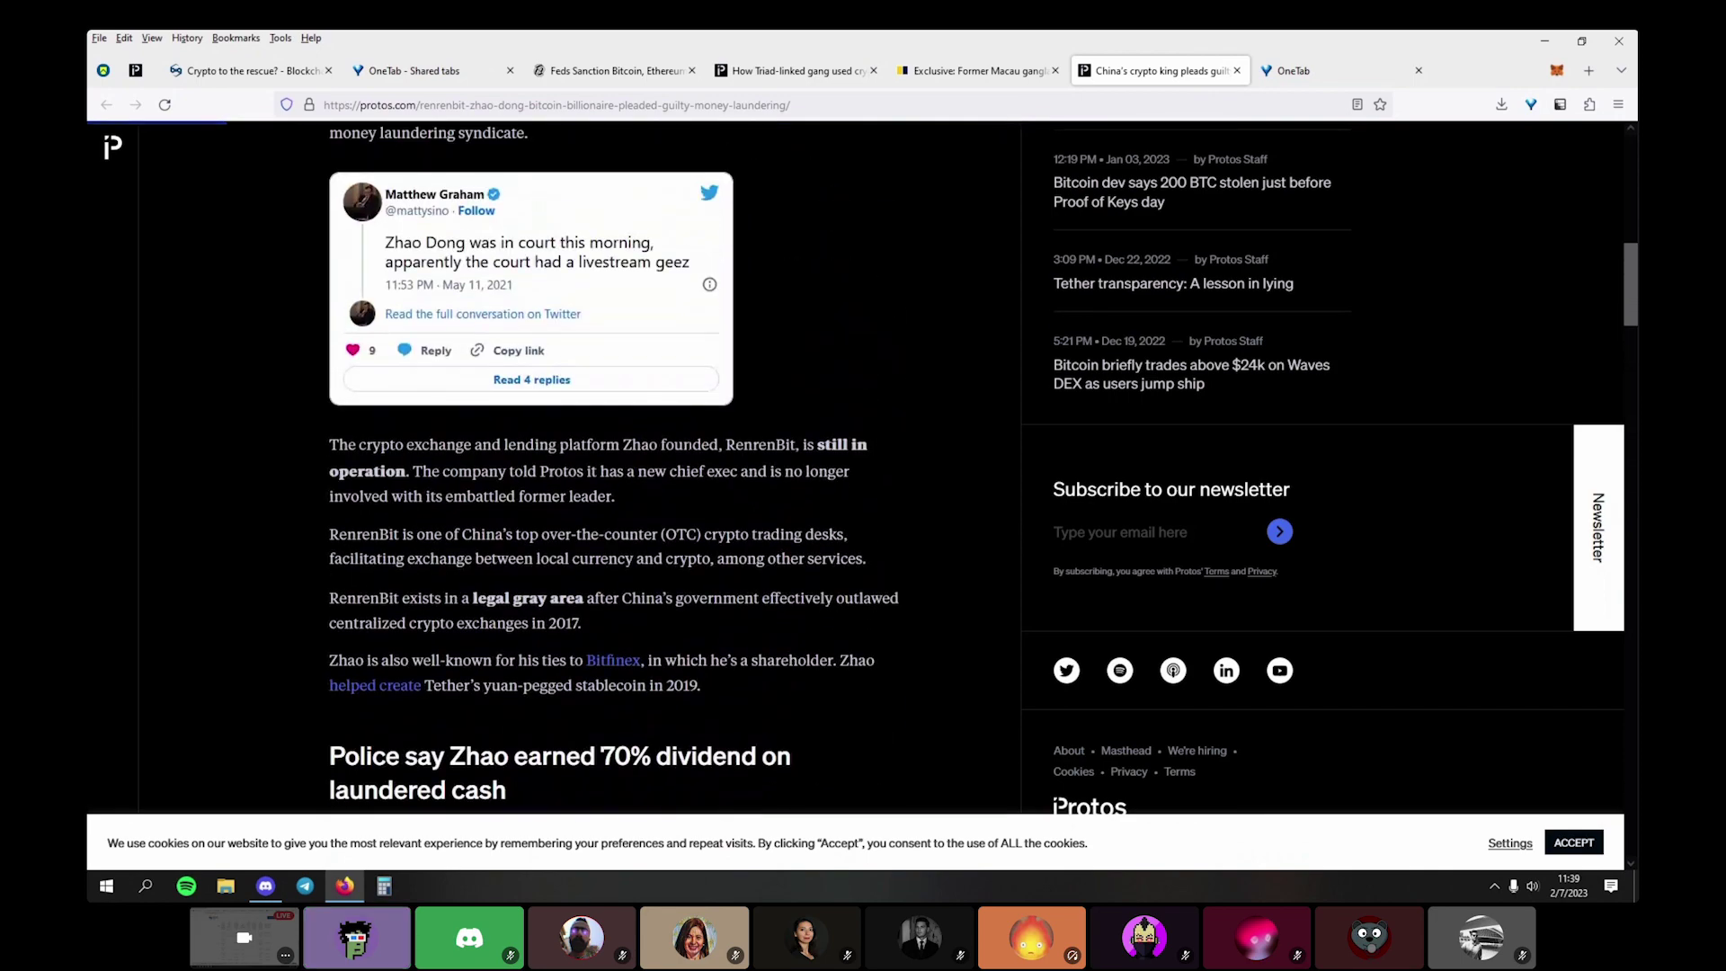
scroll(705, 450, "up", 10)
scroll(705, 450, "up", 2)
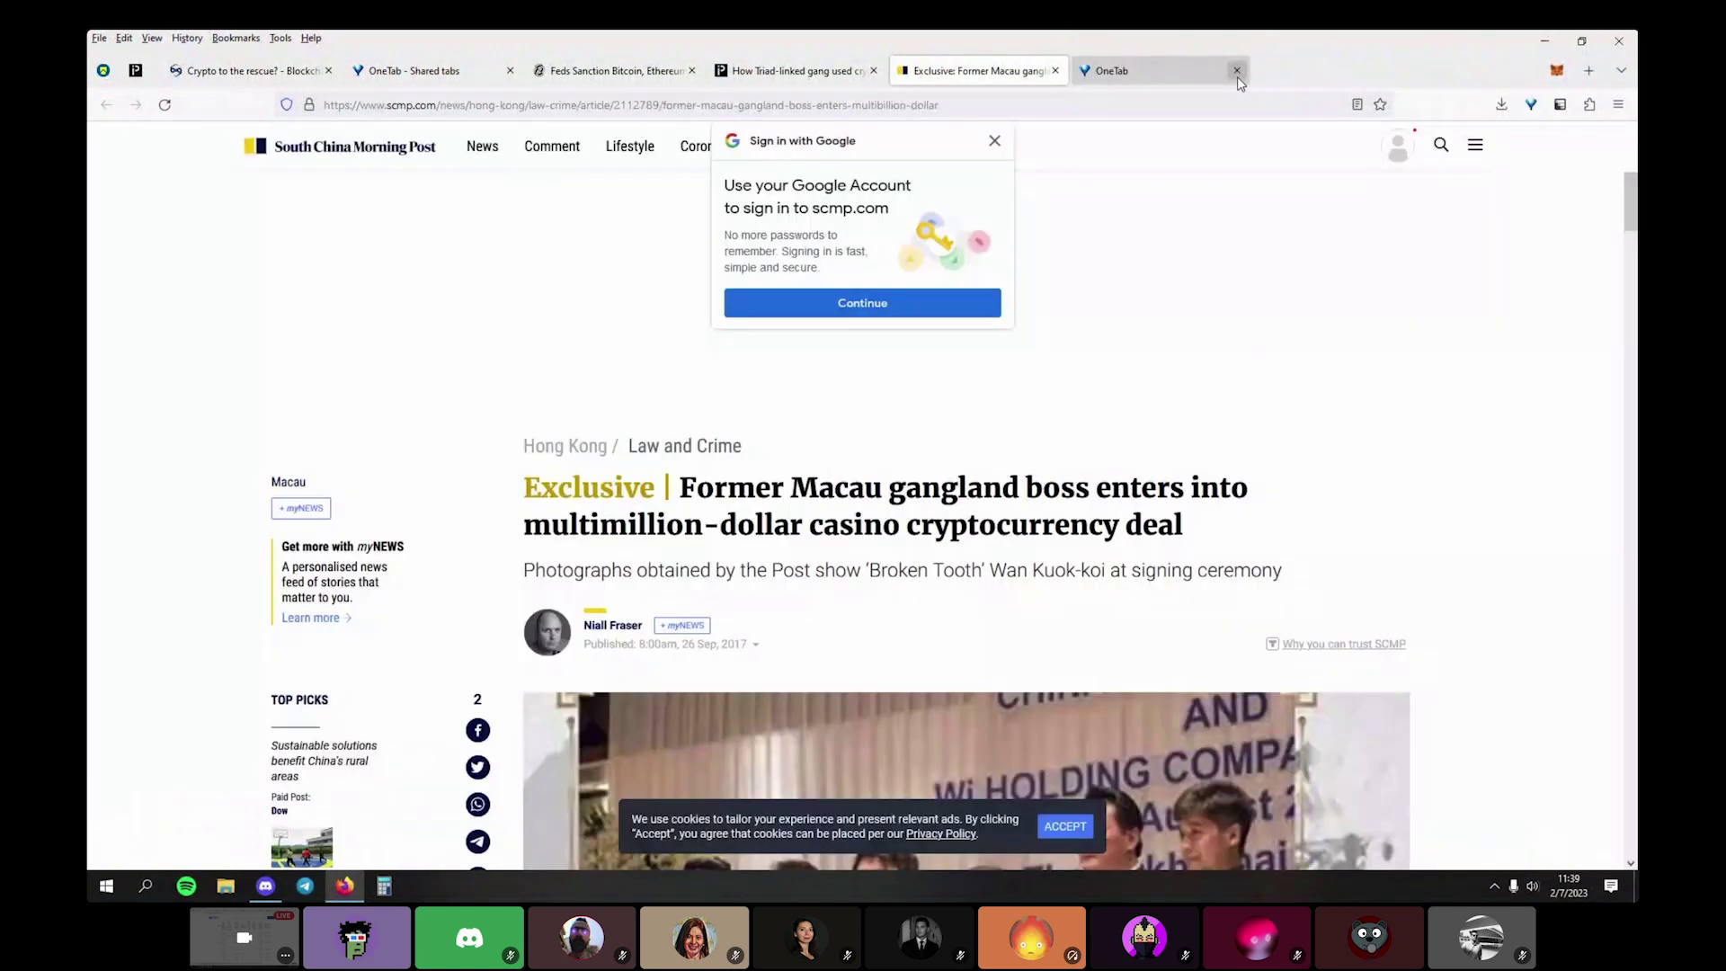
Close the crypto king and former Macau gangland boss article tabs, and open pro.nansen.ai in a new tab
left_click(1237, 70)
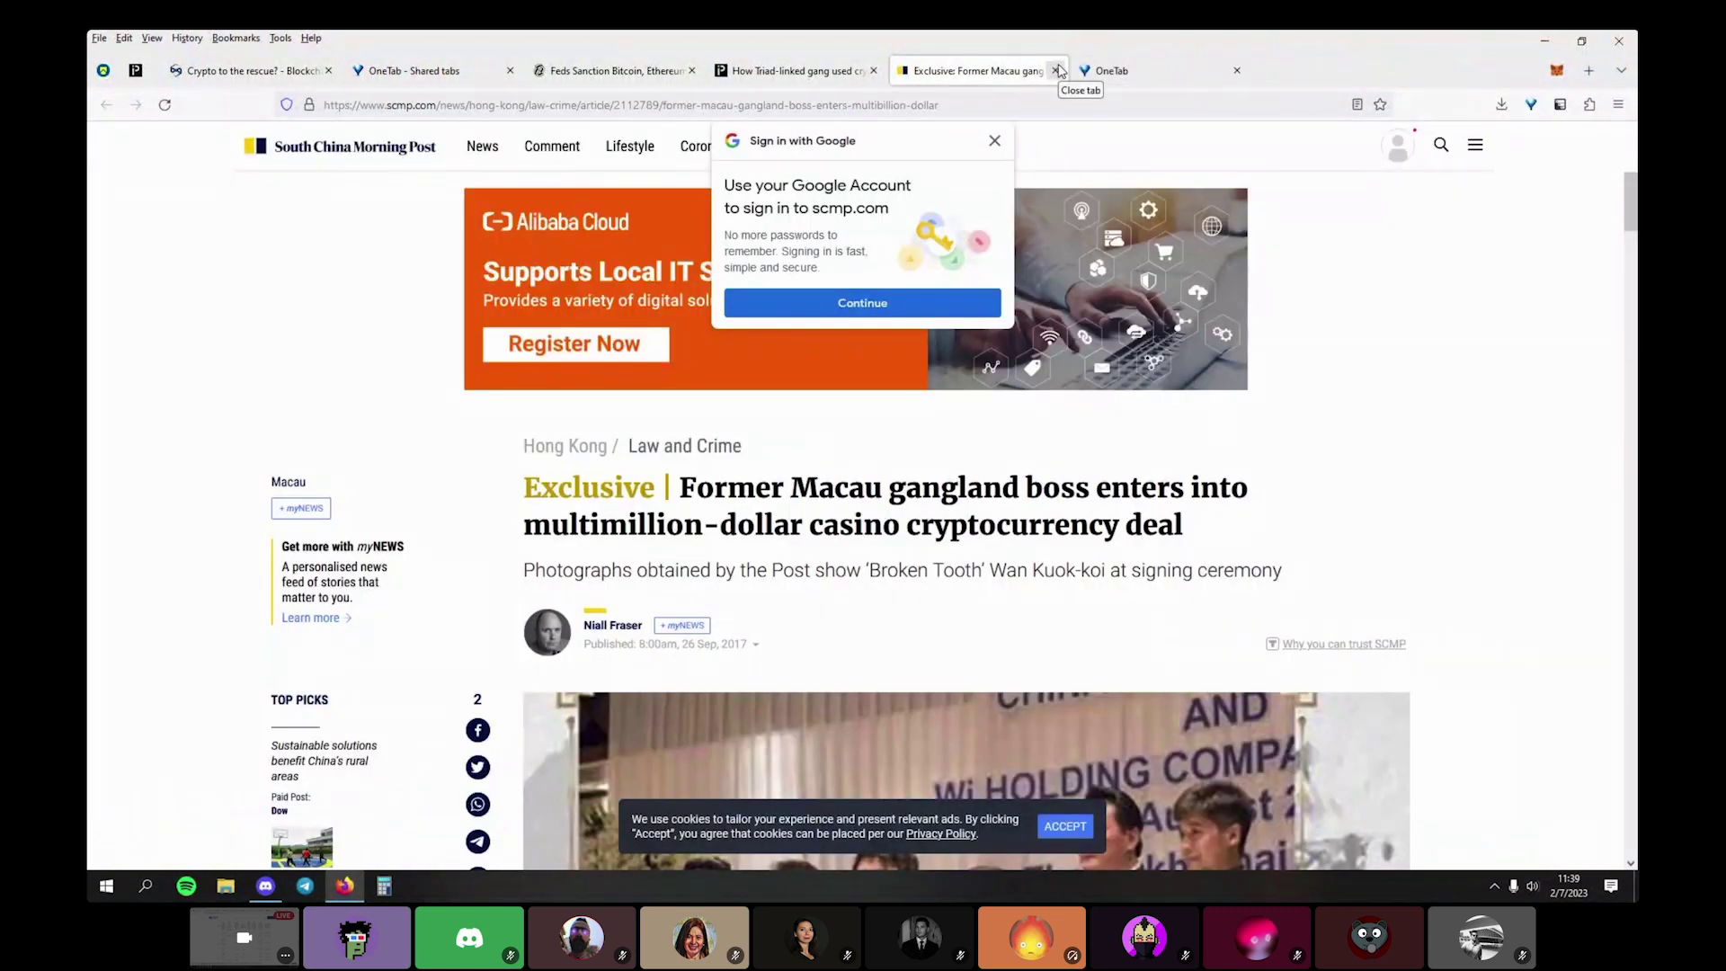
left_click(1057, 70)
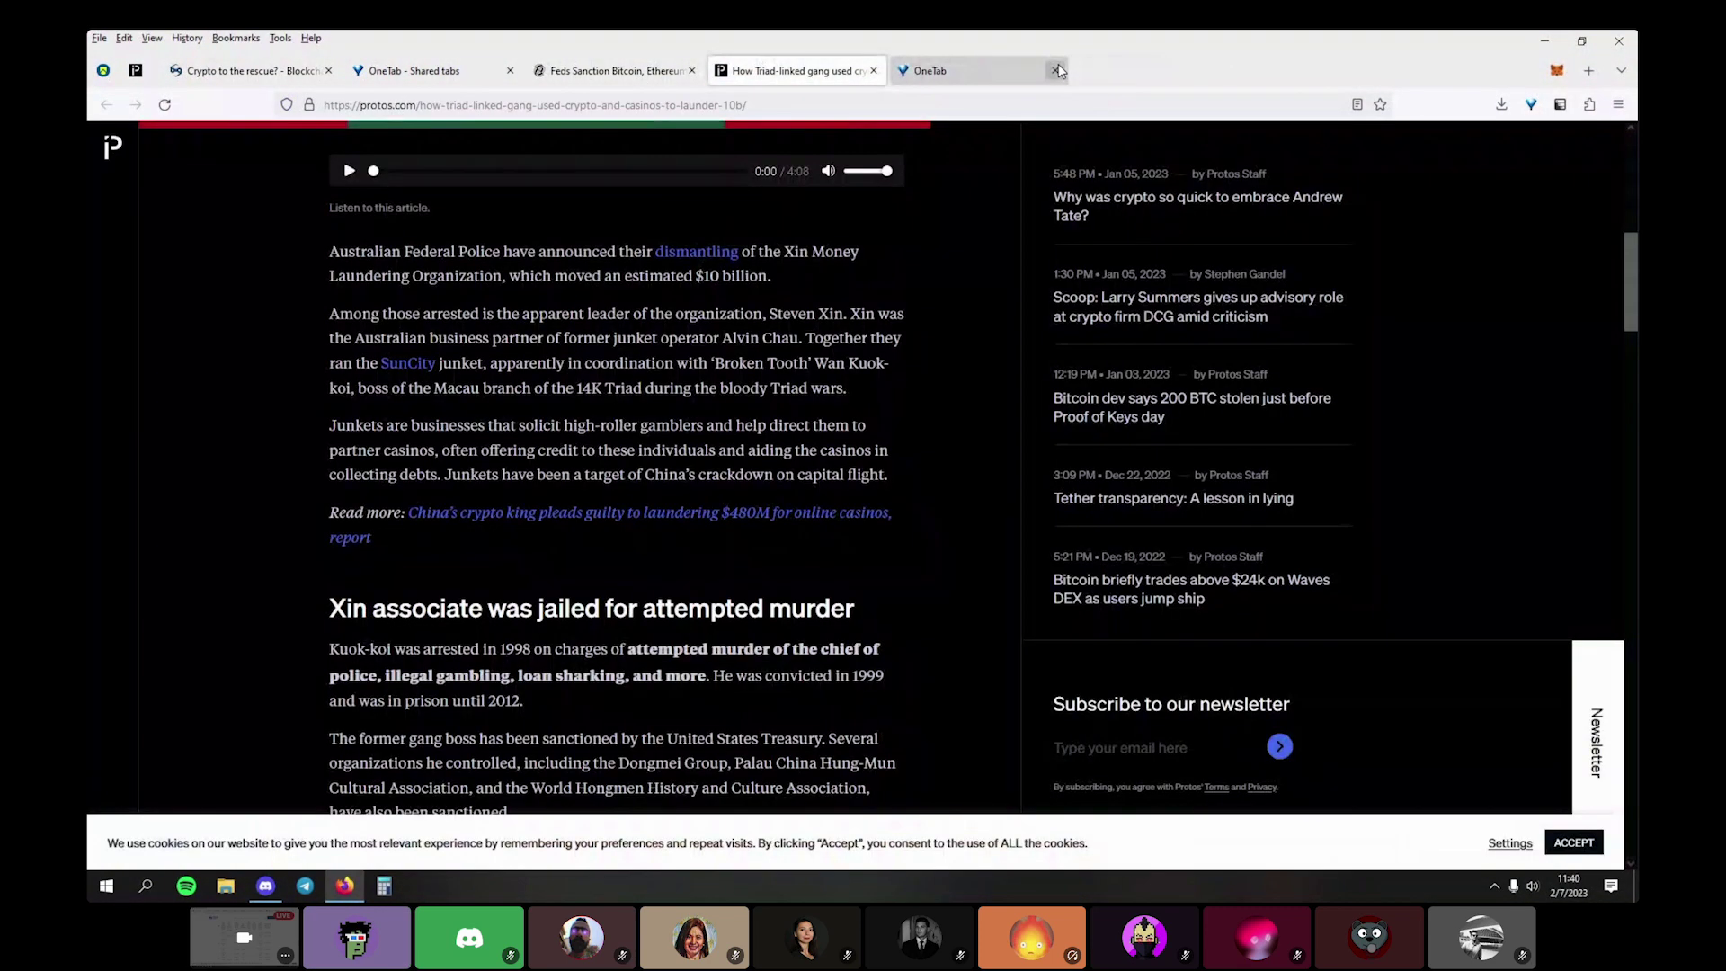
key("ctrl+t")
type("pro.nansen.ai")
key("Return")
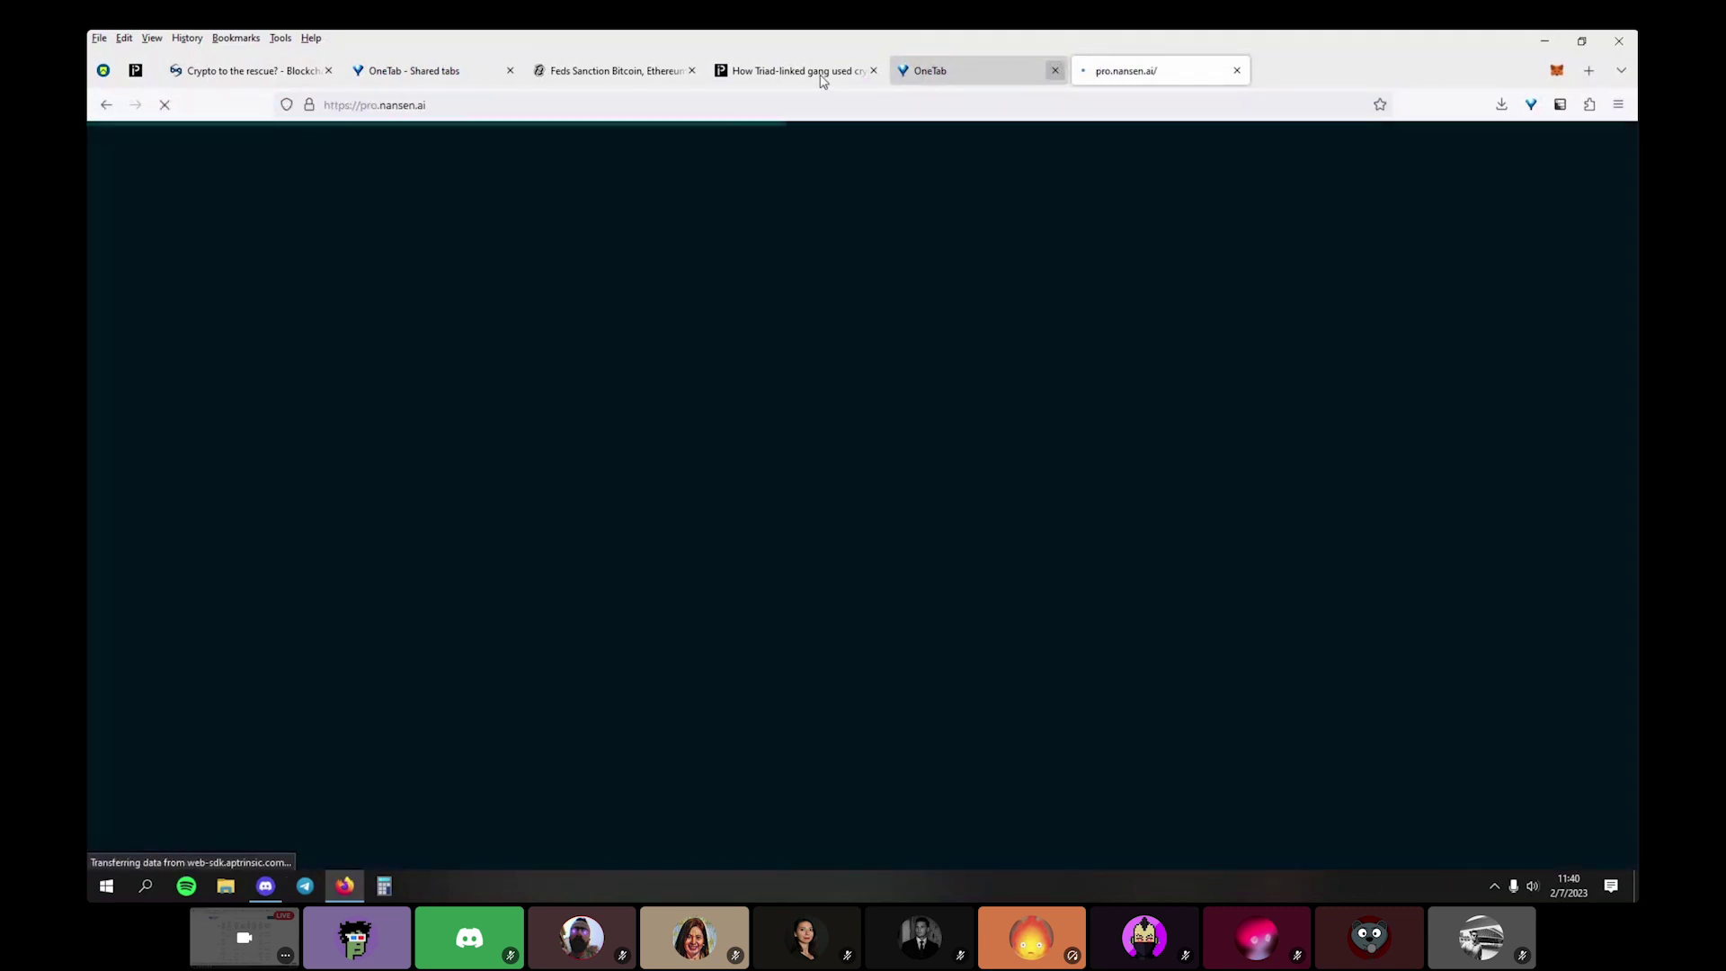
Skim the Decrypt article about the Feds sanctioning Bitcoin and Ethereum addresses linked to a Russian arms dealer
left_click(628, 57)
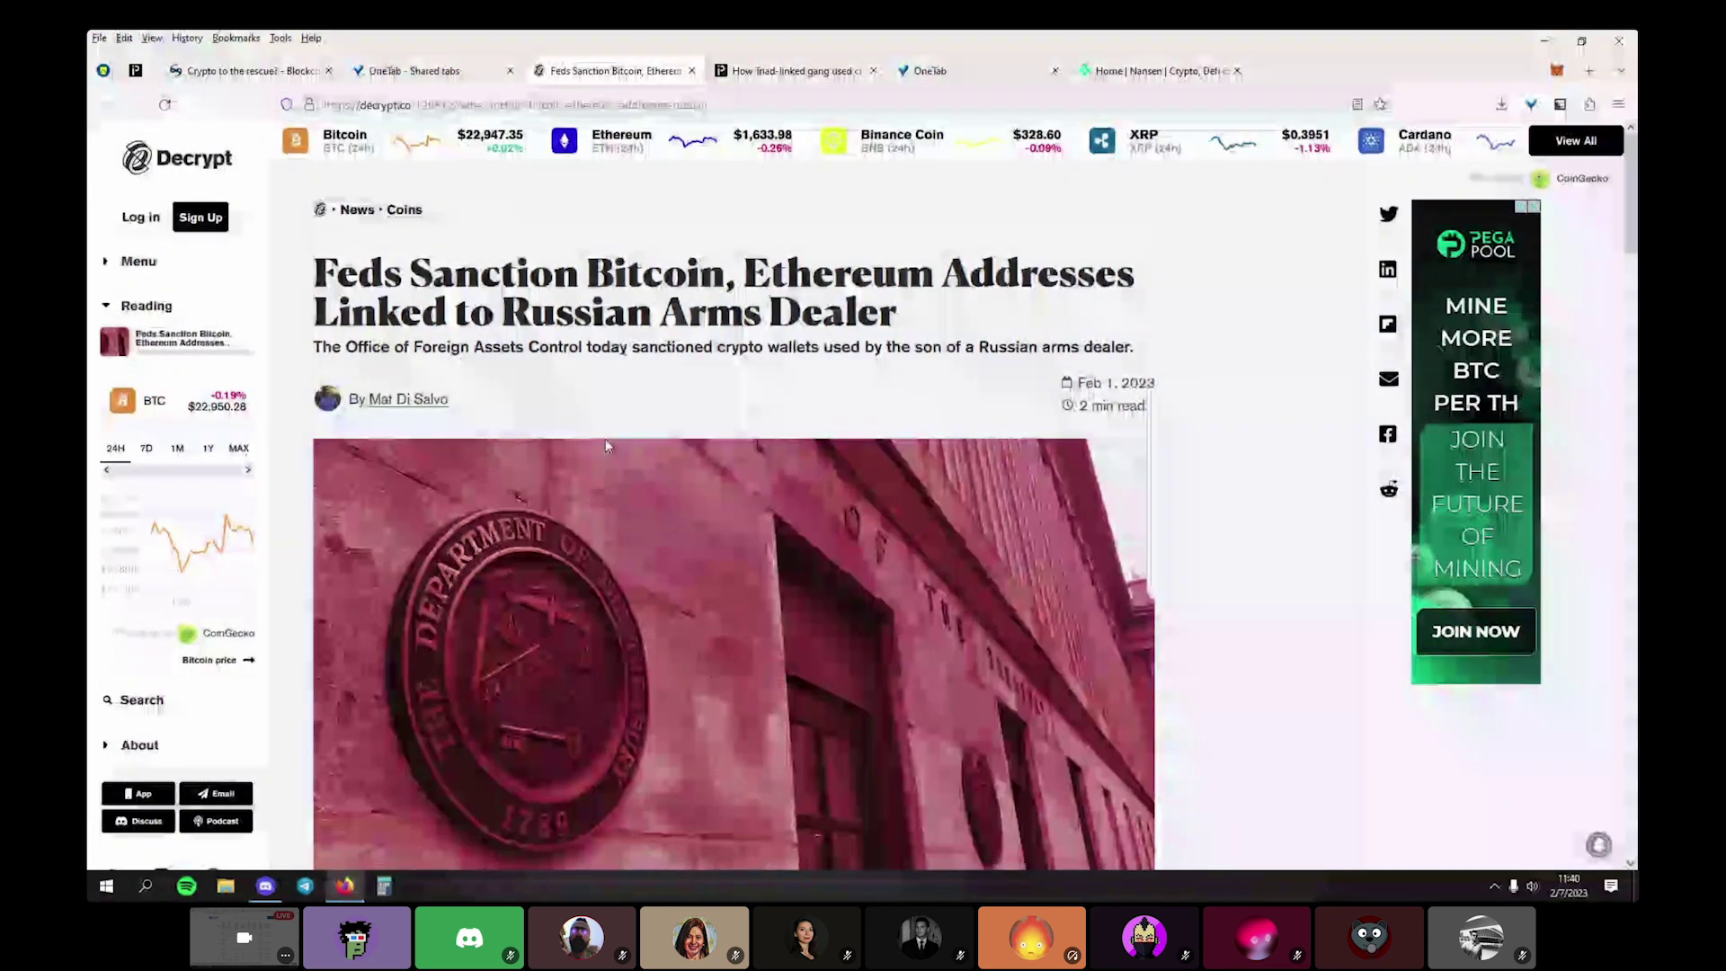
scroll(606, 439, "down", 10)
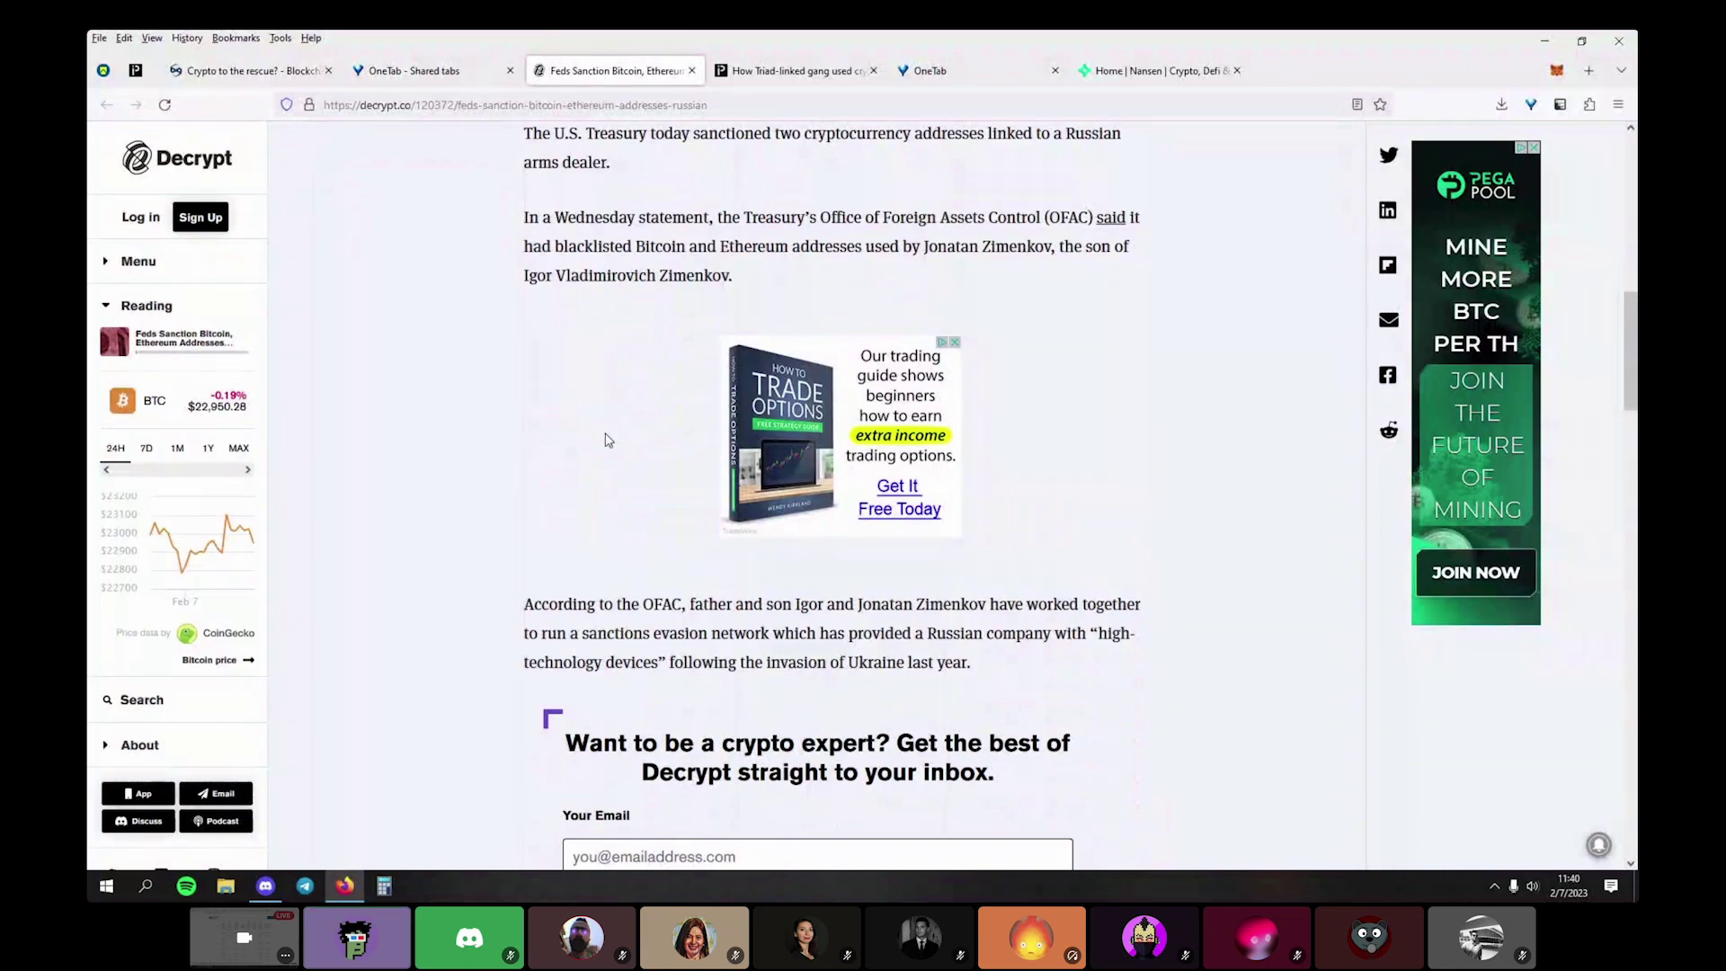
scroll(608, 439, "down", 5)
On the Treasury's sanctions page, copy the ETH digital currency address listed just above the entities added to OFAC's SDN List
left_click(104, 70)
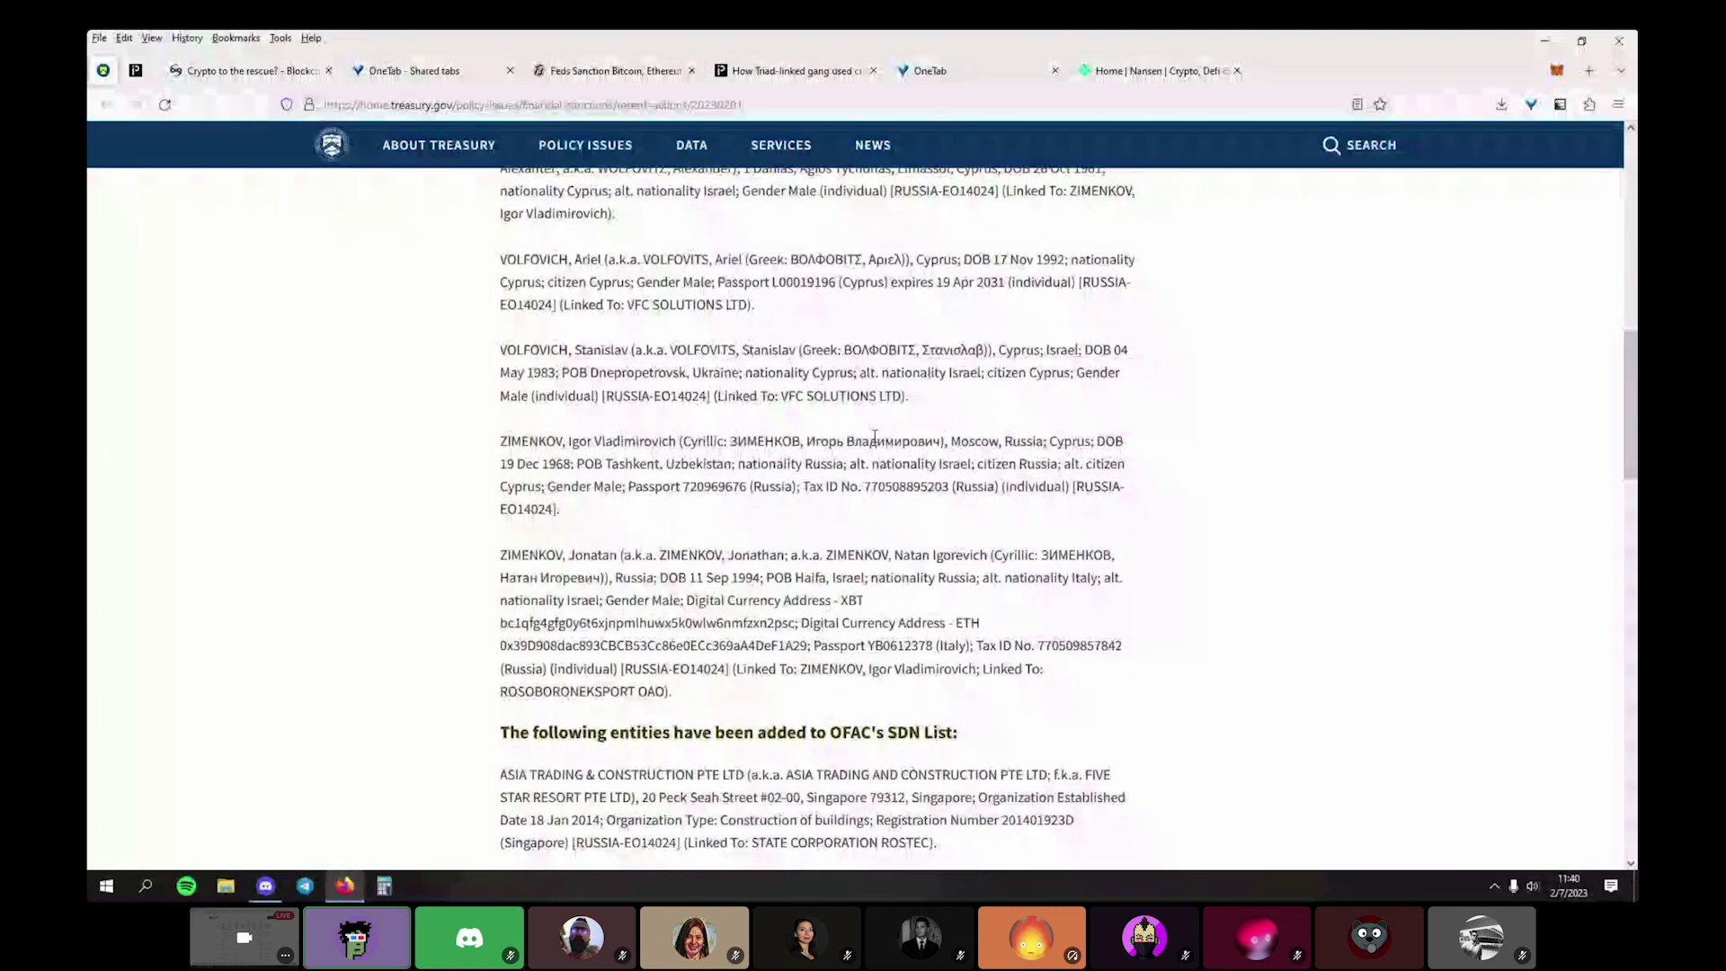
scroll(873, 466, "down", 3)
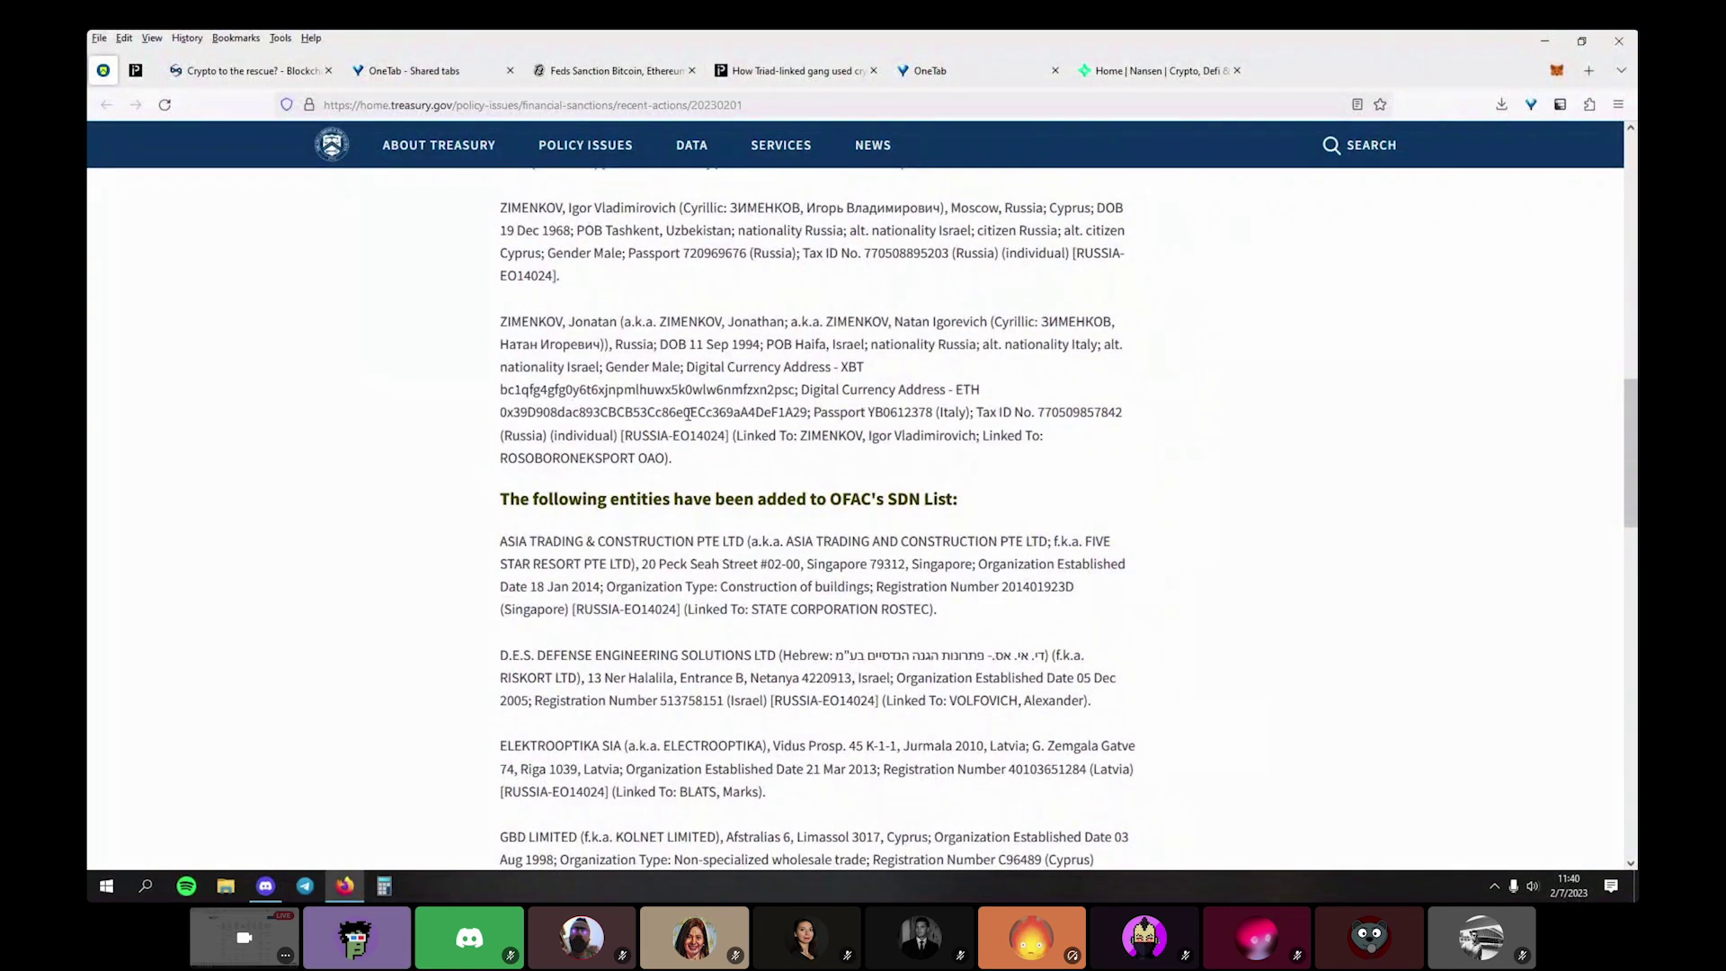
double_click(688, 412)
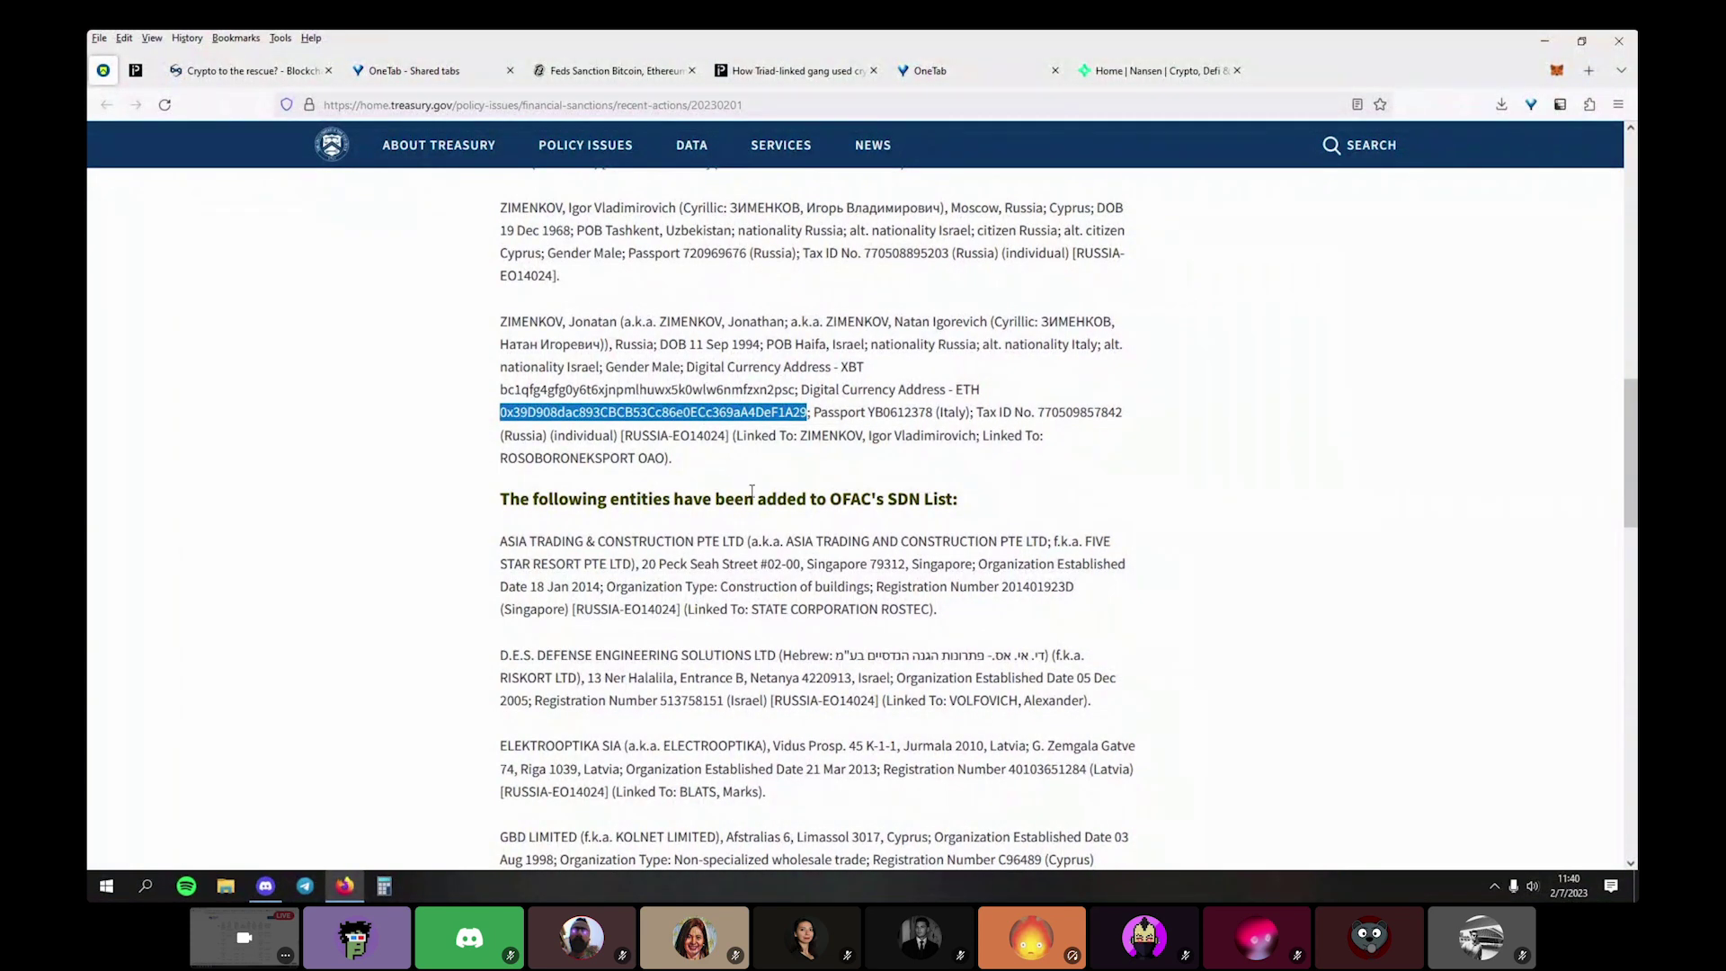
Open etherscan.io in a new tab and look up the copied sanctioned Ethereum address
key("ctrl+t")
type("etherscan.io")
key("Return")
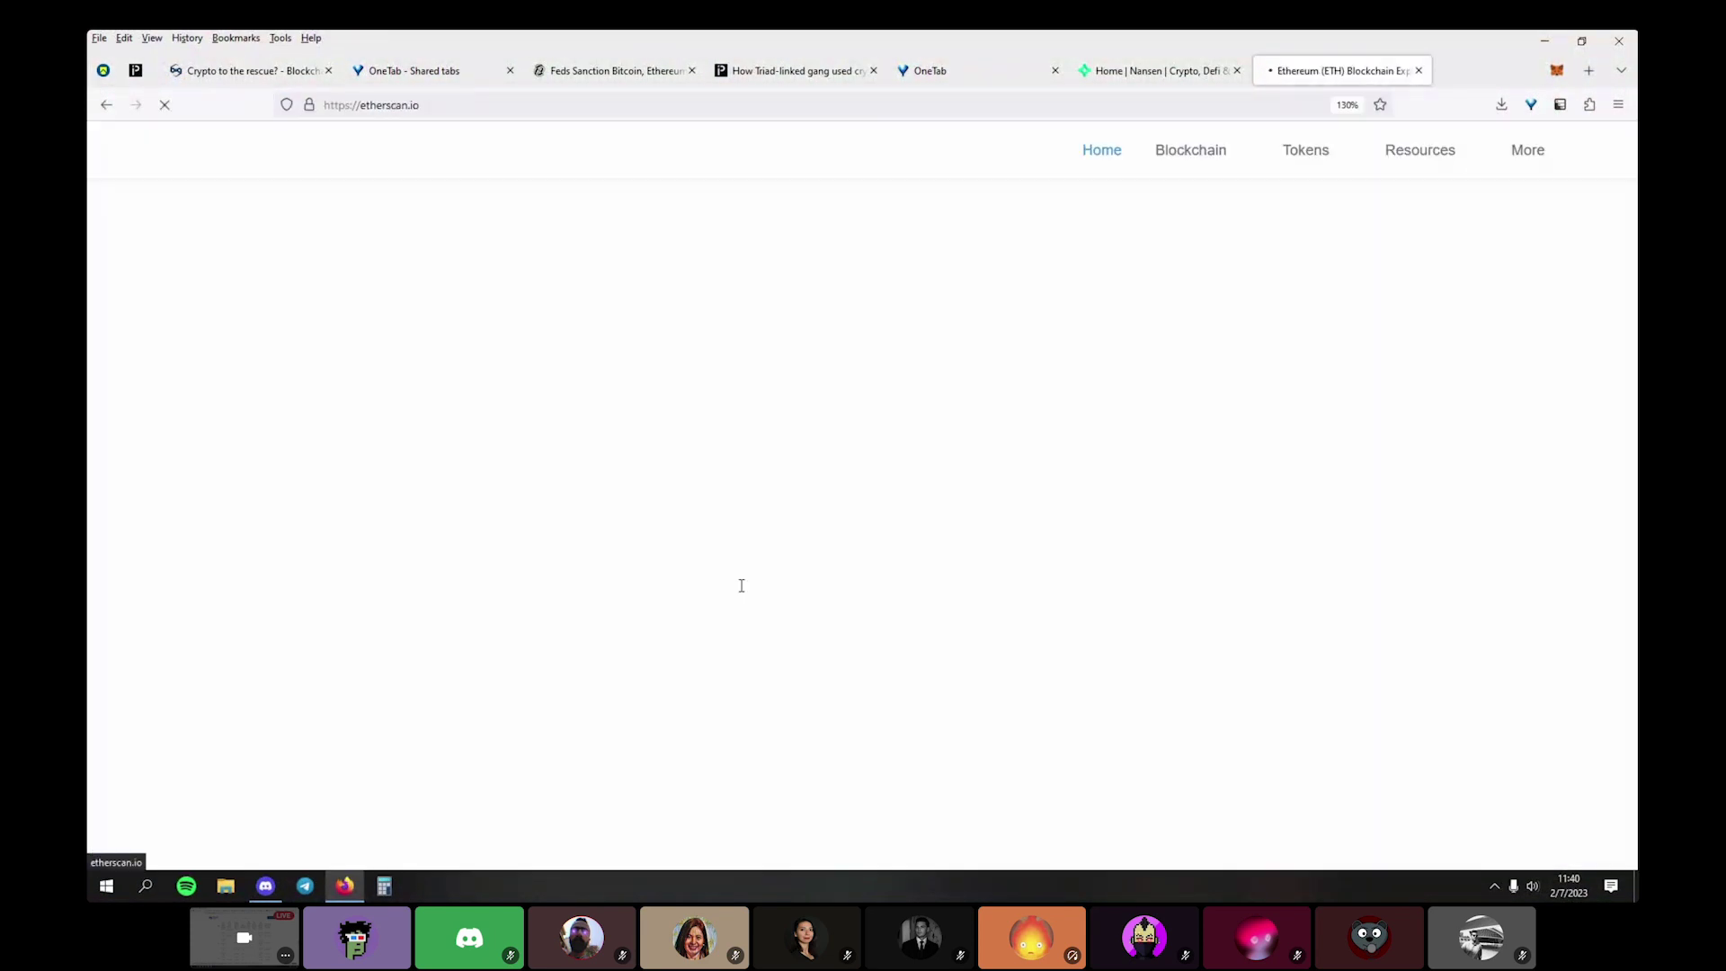
left_click(751, 309)
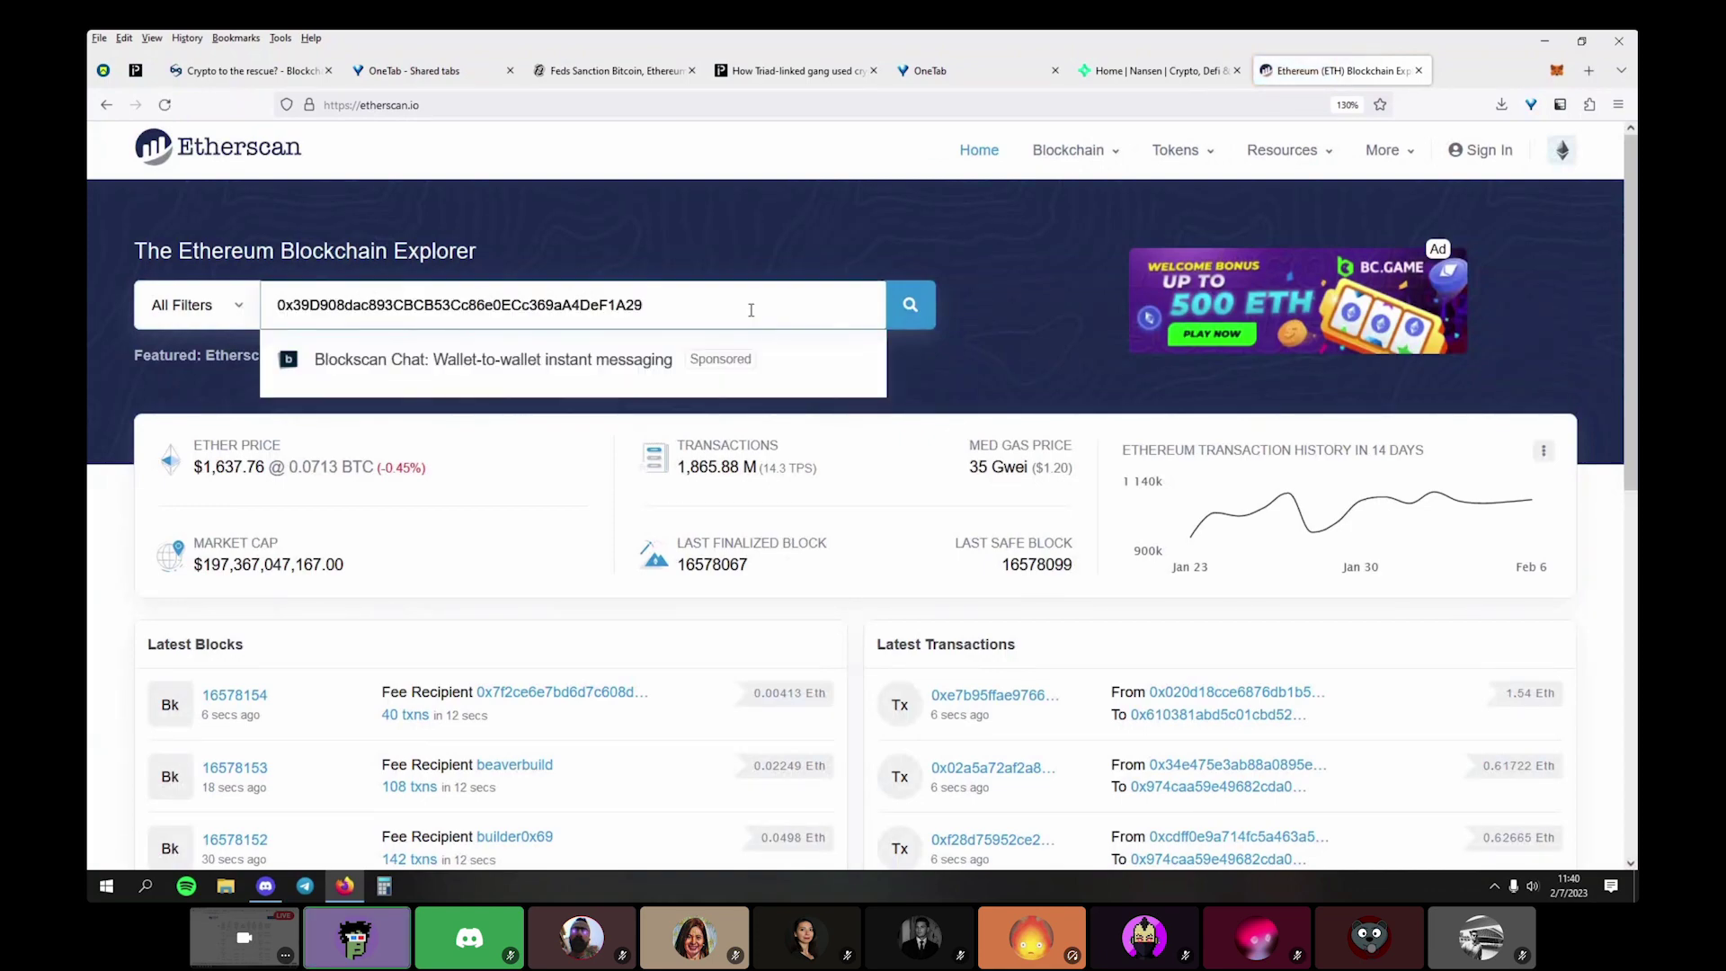
key("Return")
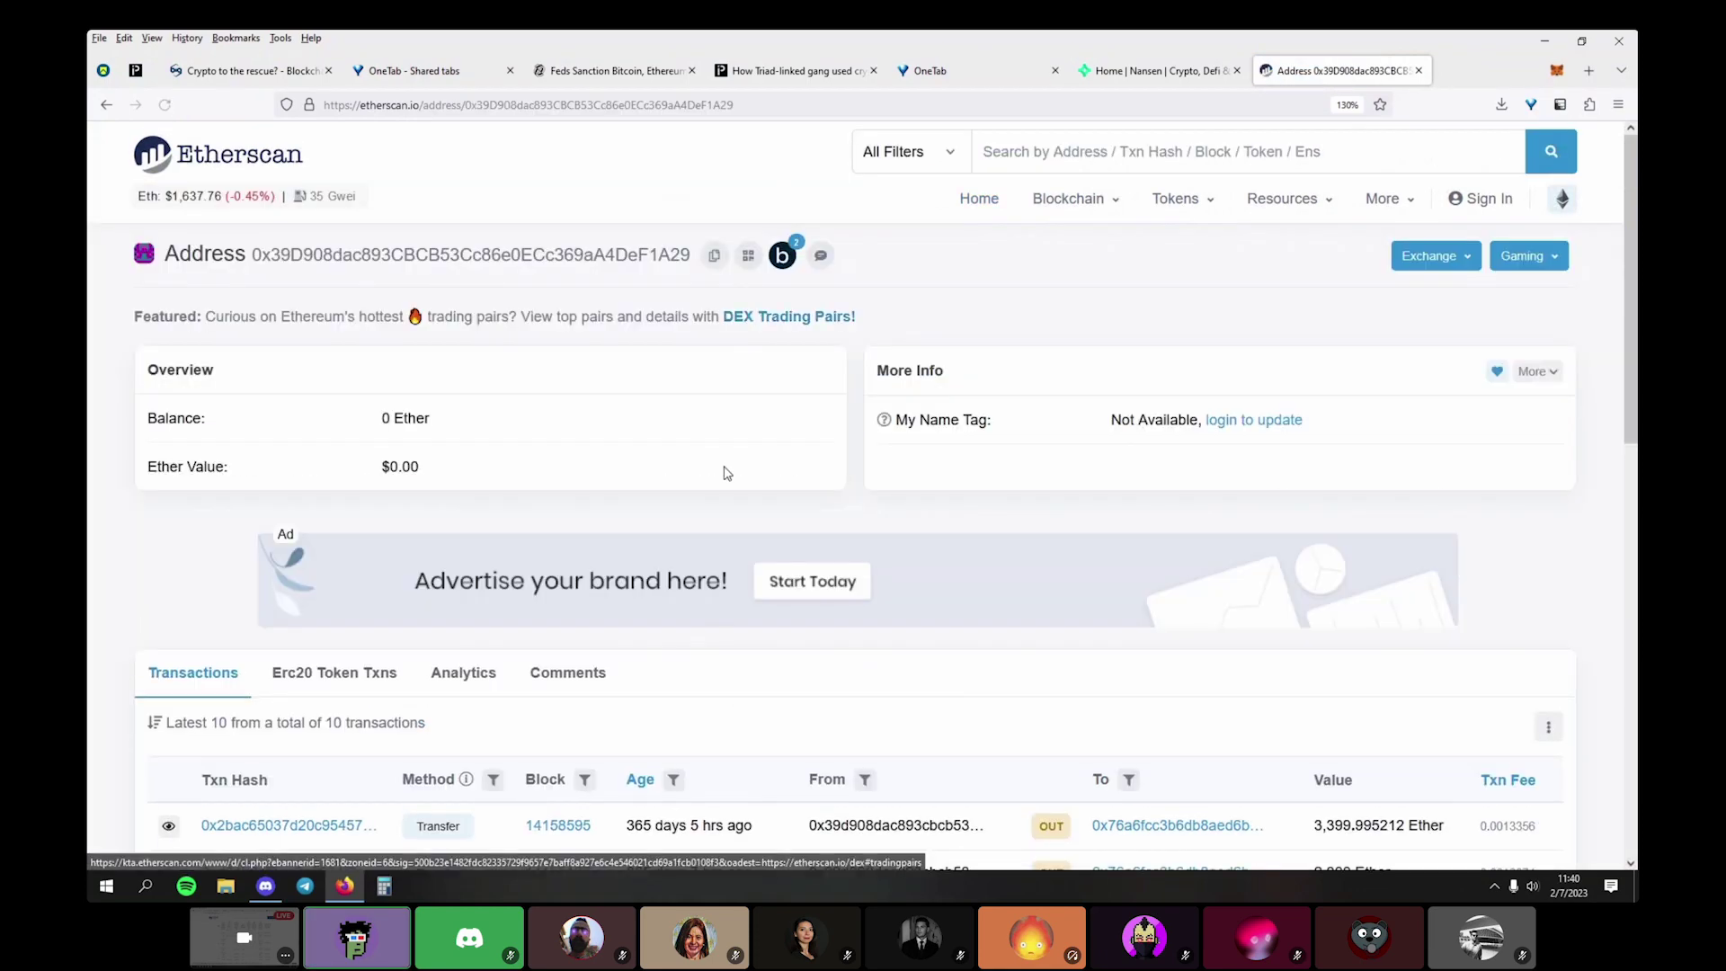
Review the sanctioned address's transactions and its ERC-20 token transfers on Etherscan, ending on the transactions list
scroll(726, 473, "down", 6)
scroll(749, 485, "up", 3)
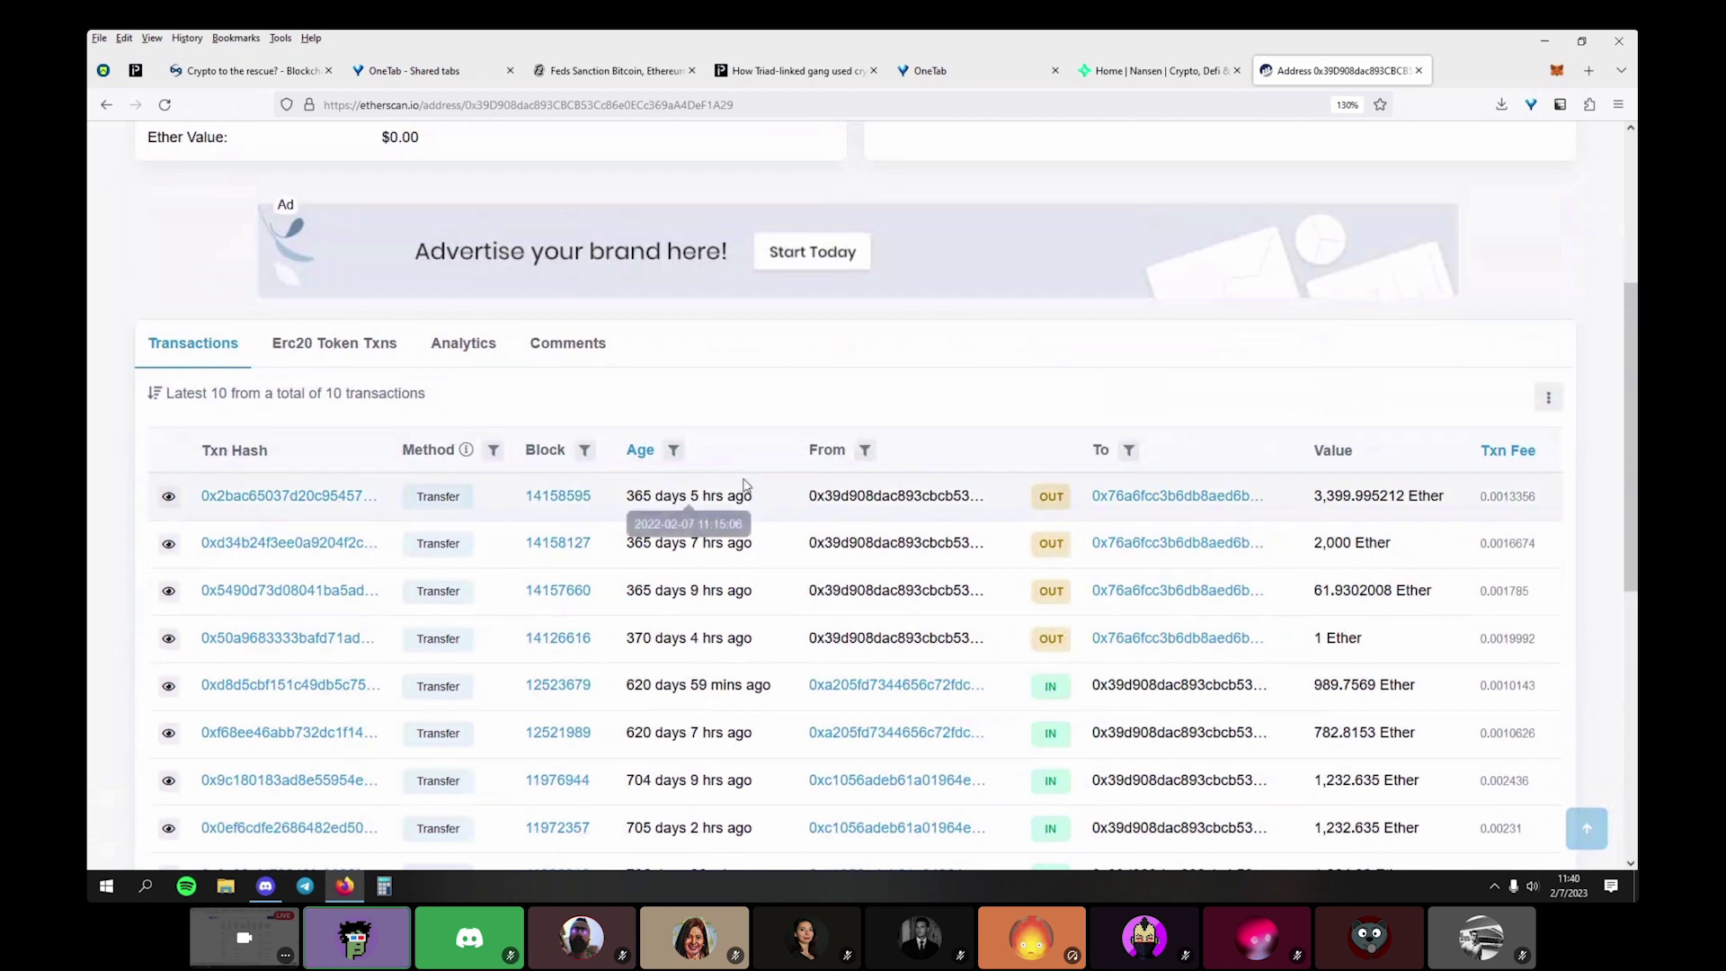
left_click(340, 349)
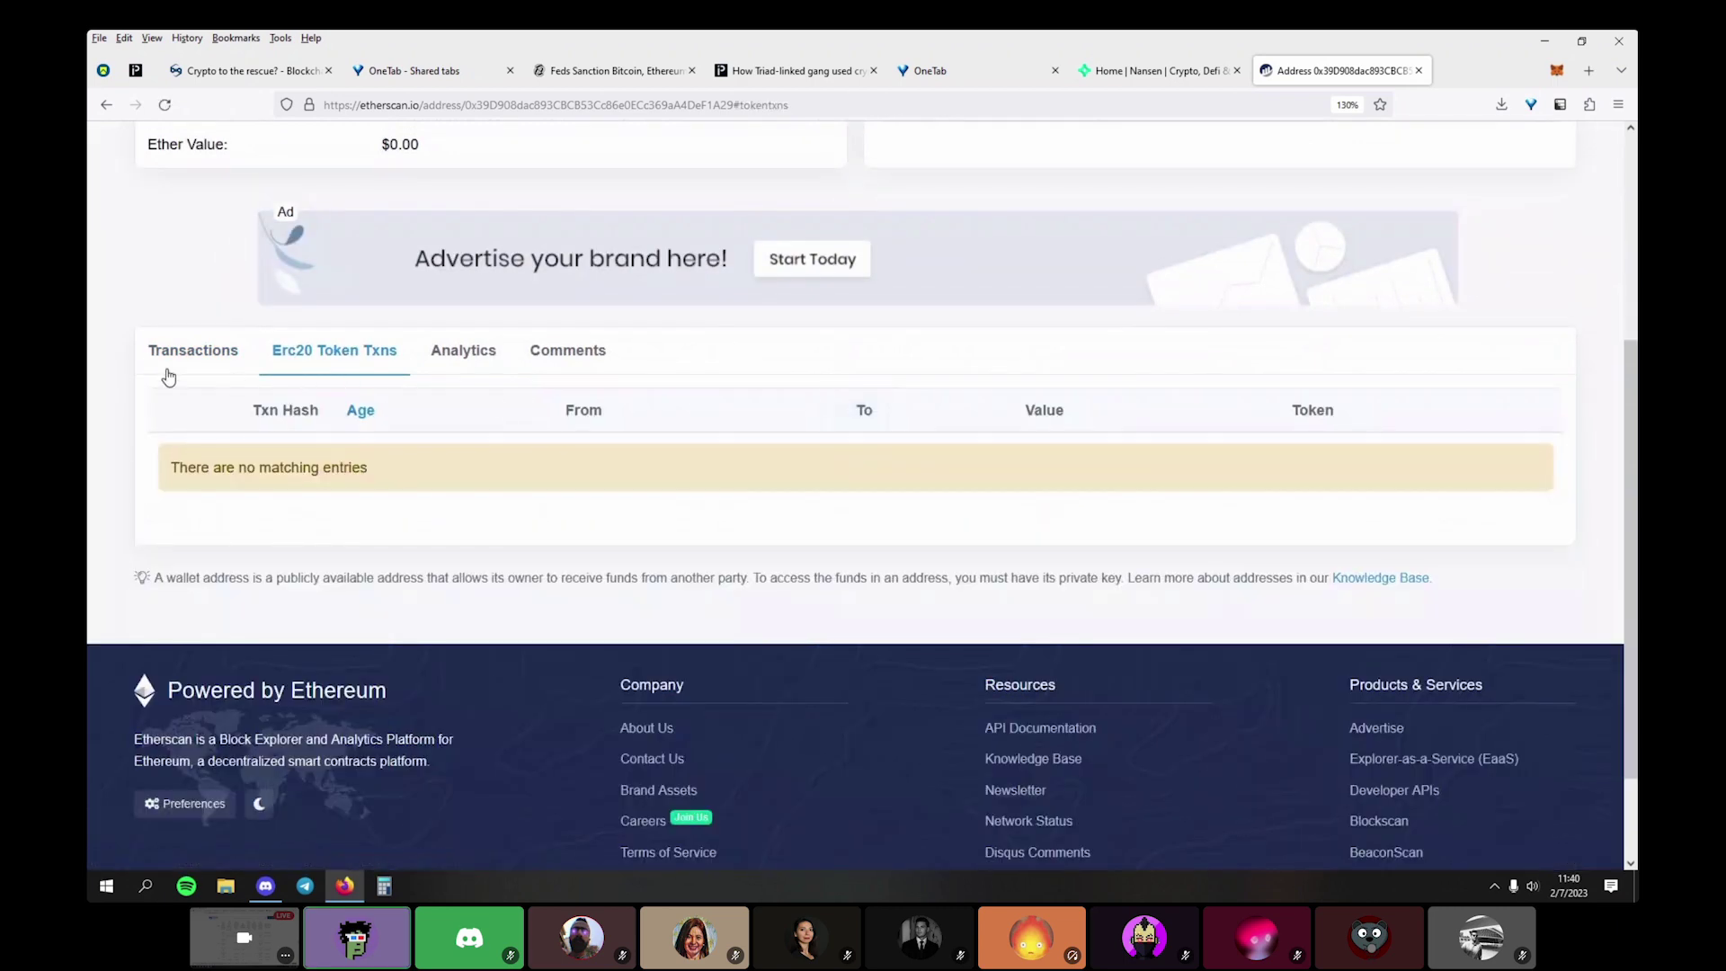
left_click(169, 363)
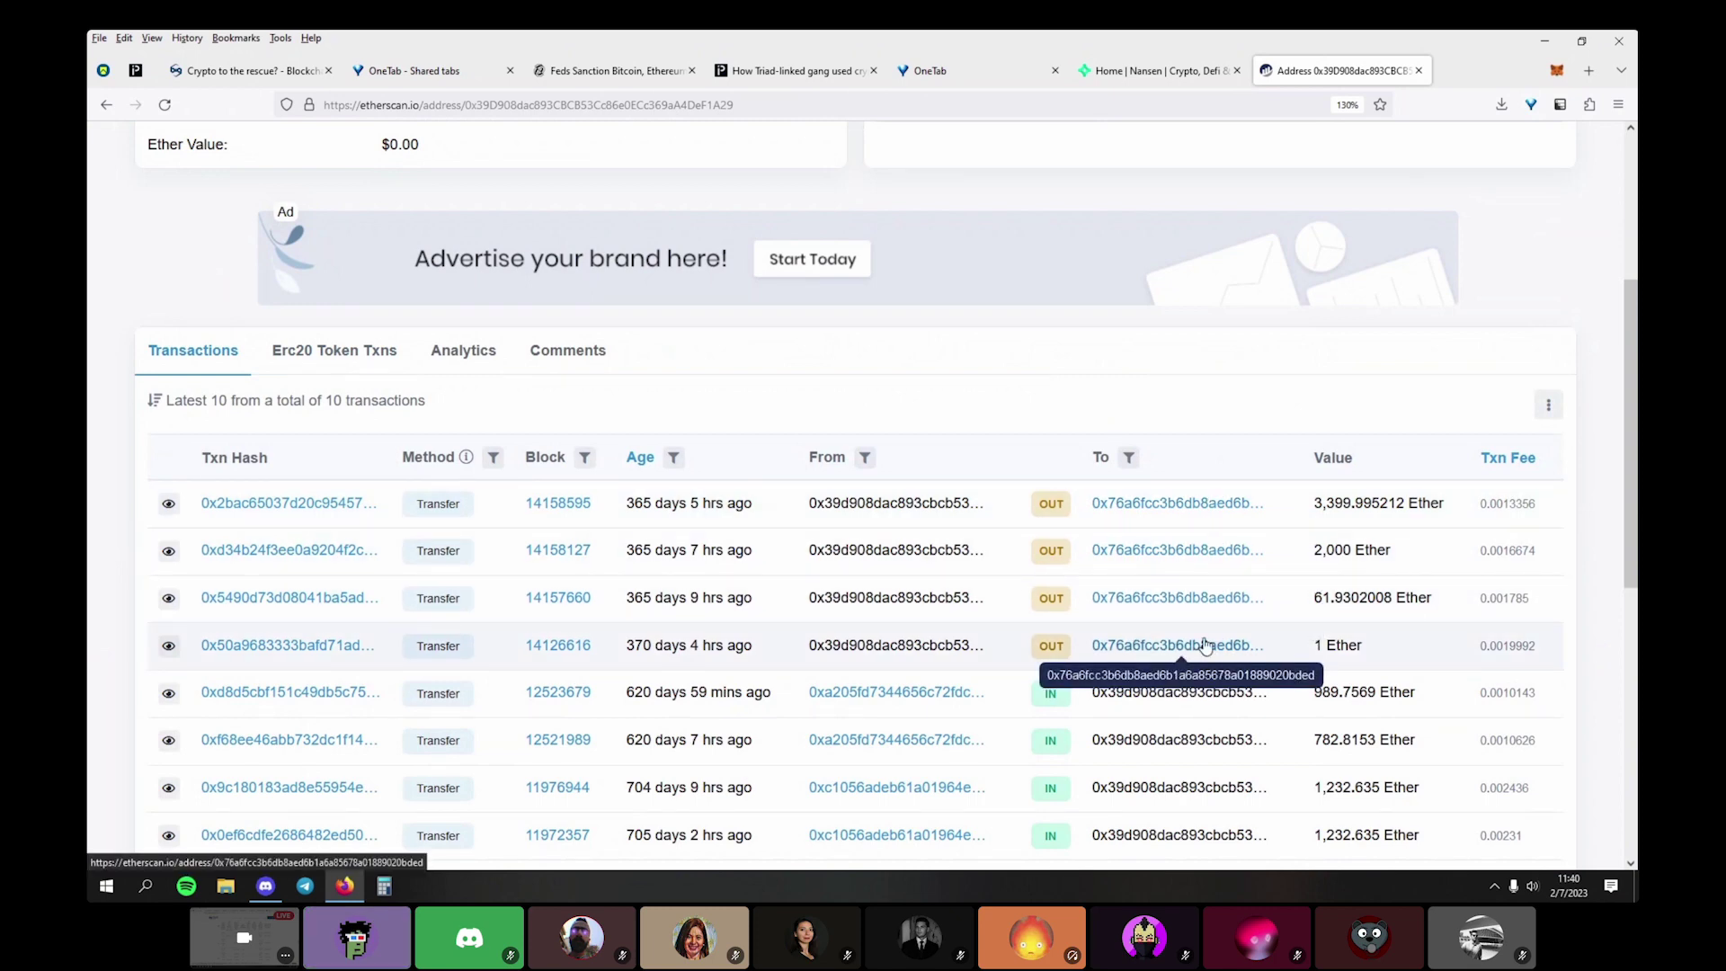
Follow the sanctioned address's outgoing Ether through recipients 0x76a6fcc and 0x6a365f to the final receiving address 0xd243c2, and review its transactions and balance
left_click(1196, 504)
scroll(1102, 649, "down", 10)
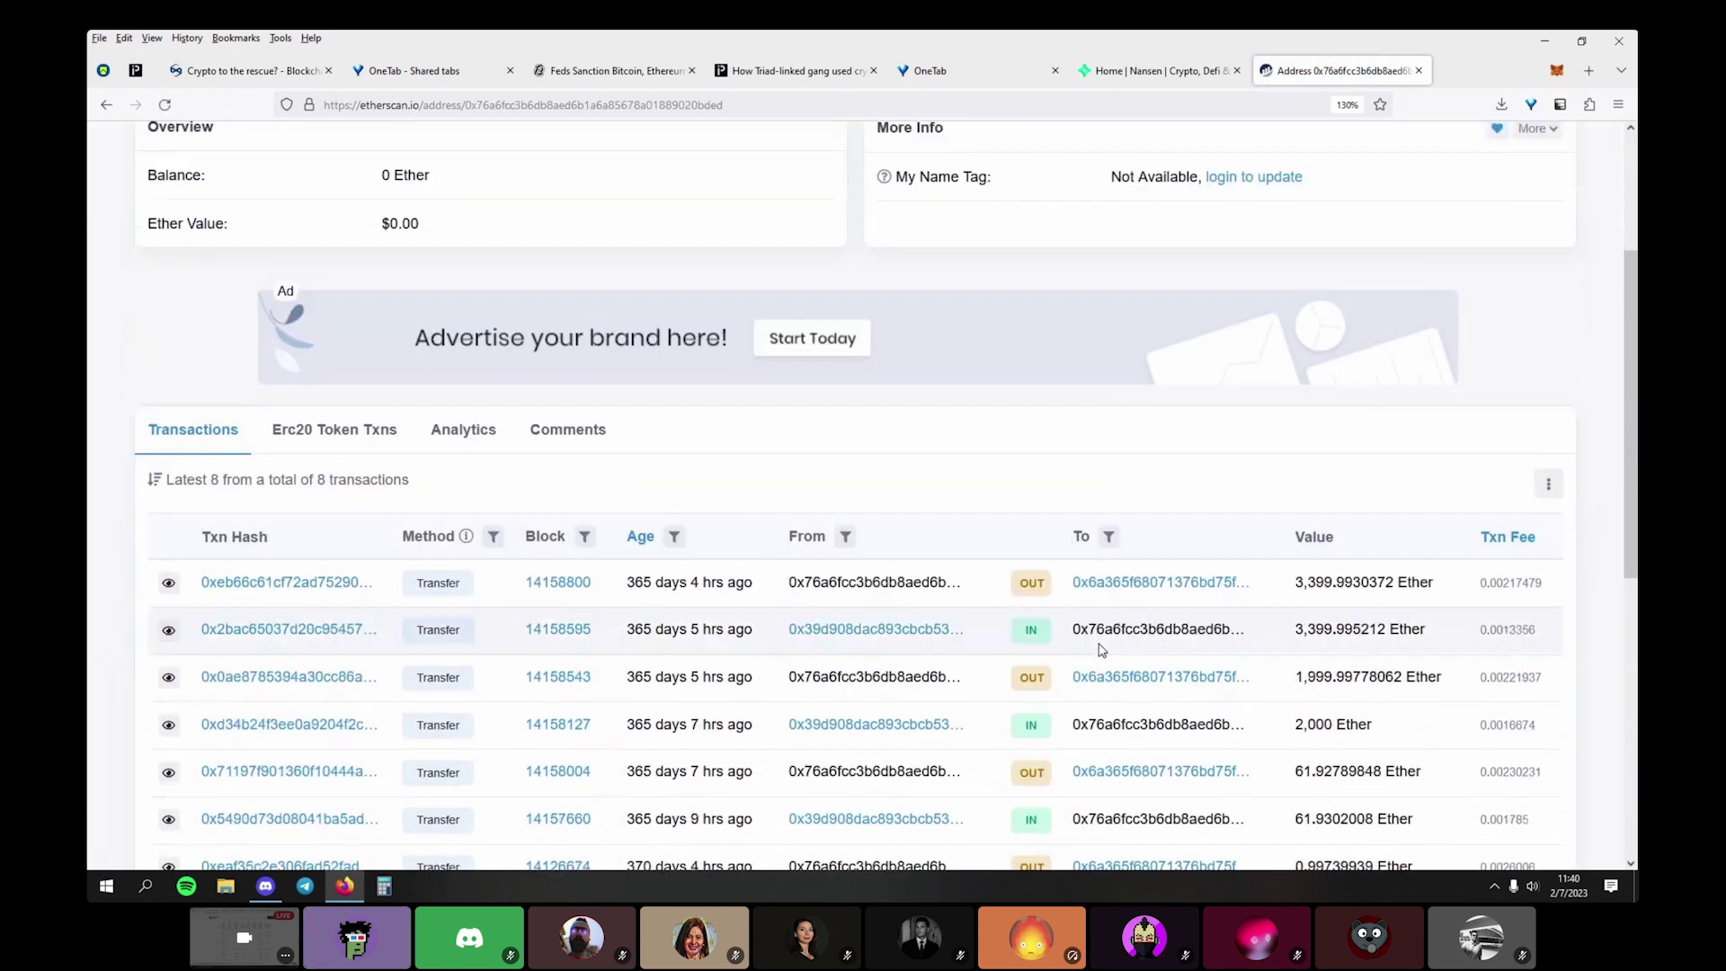
scroll(1102, 649, "up", 4)
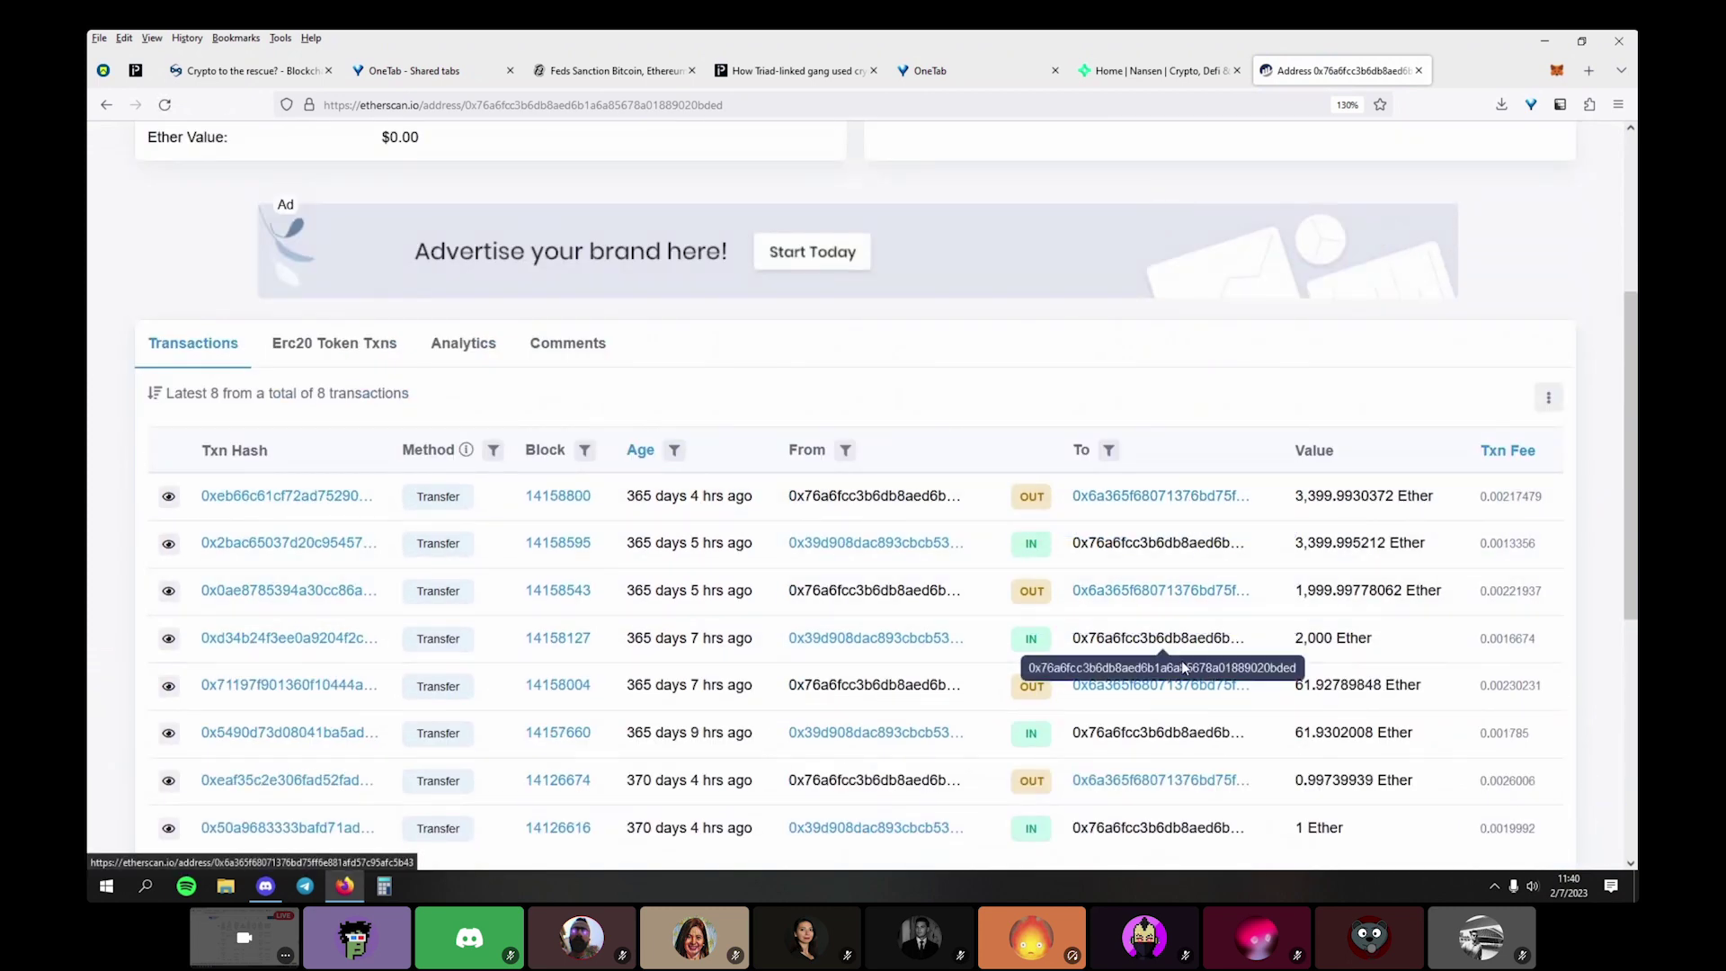
left_click(1173, 687)
scroll(1084, 542, "down", 3)
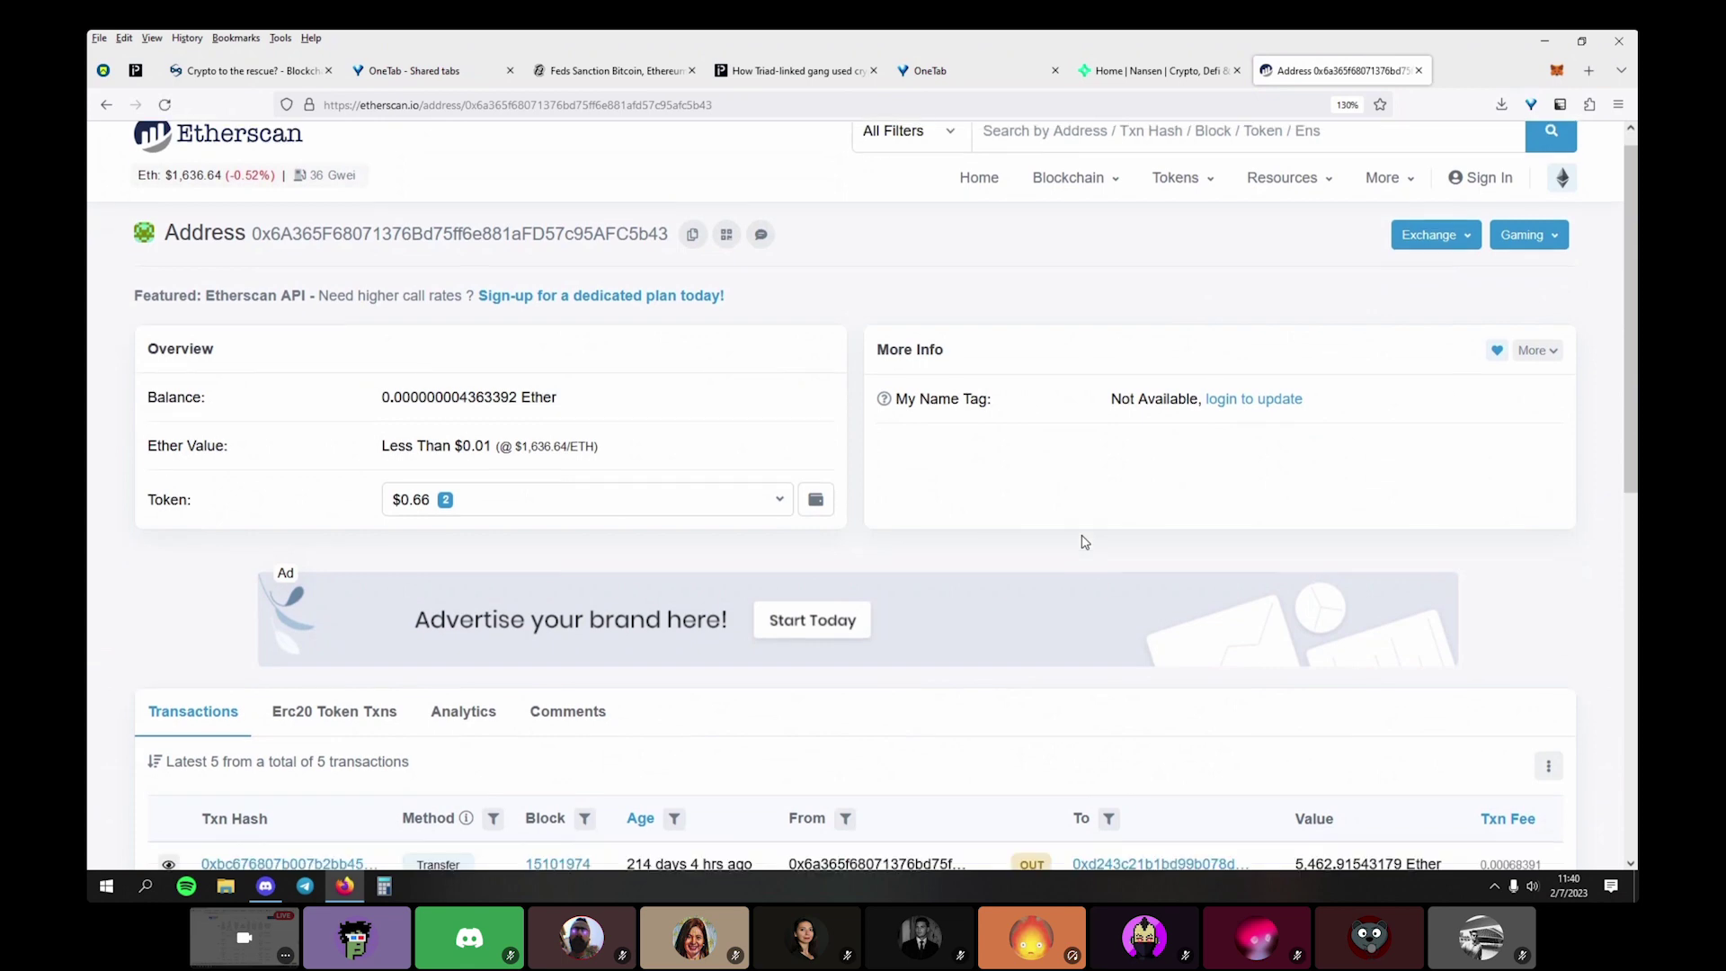
left_click(1099, 555)
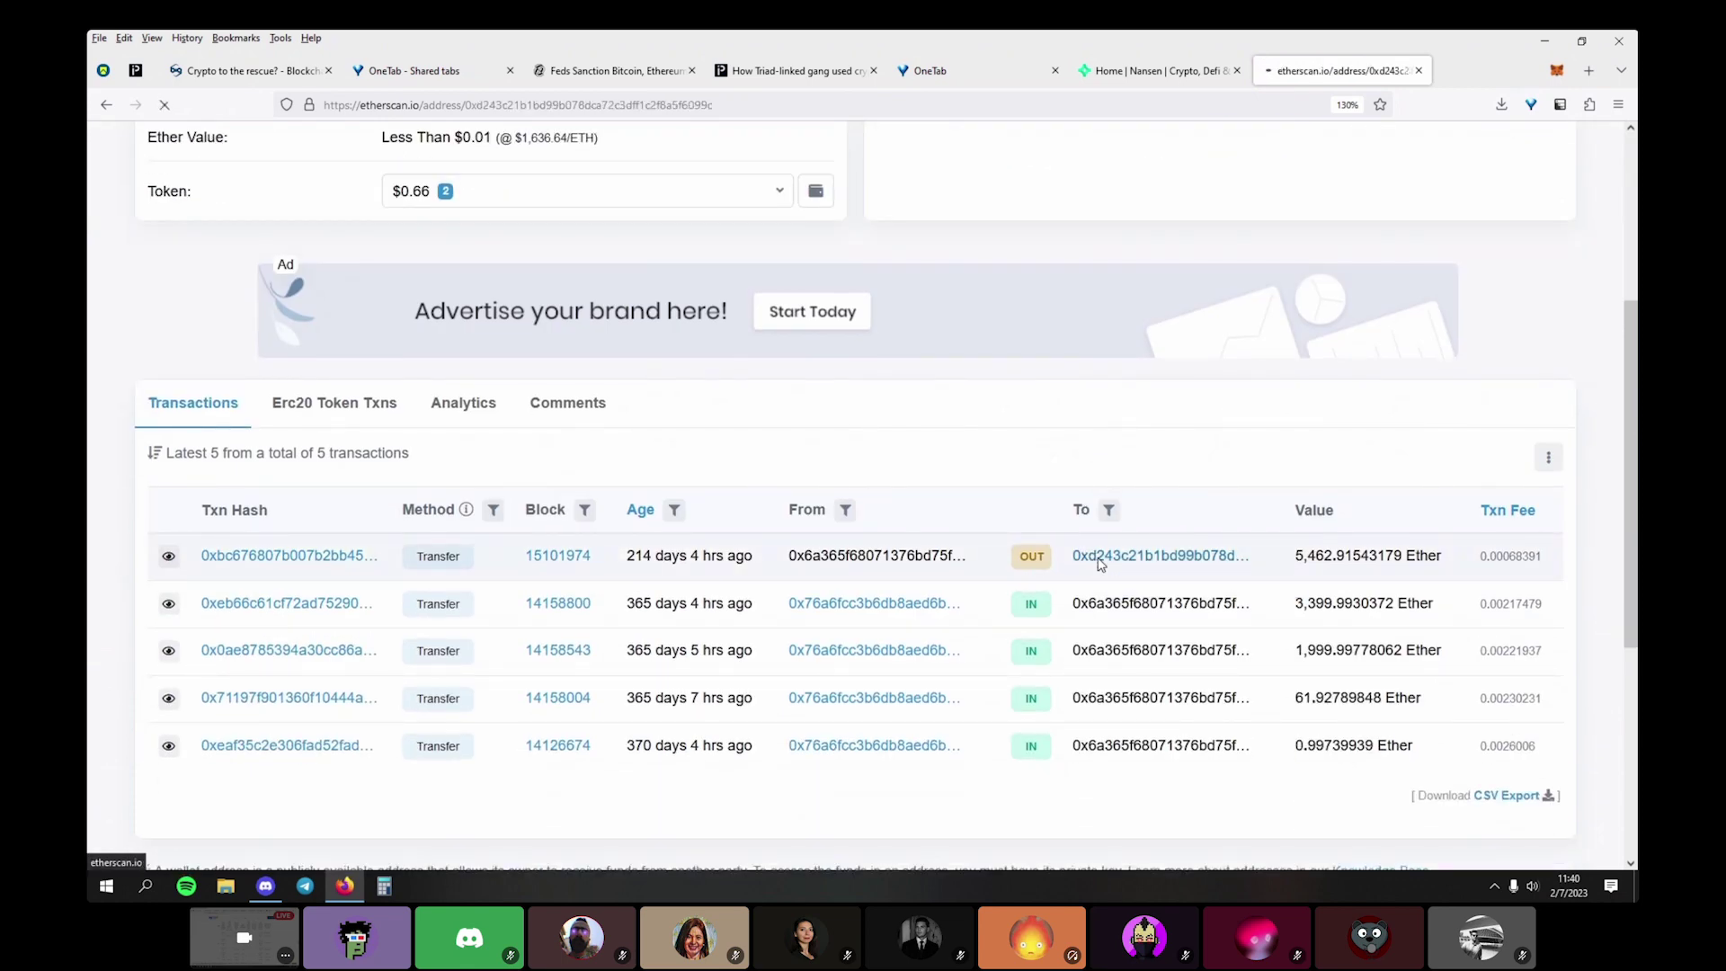
scroll(1099, 564, "down", 5)
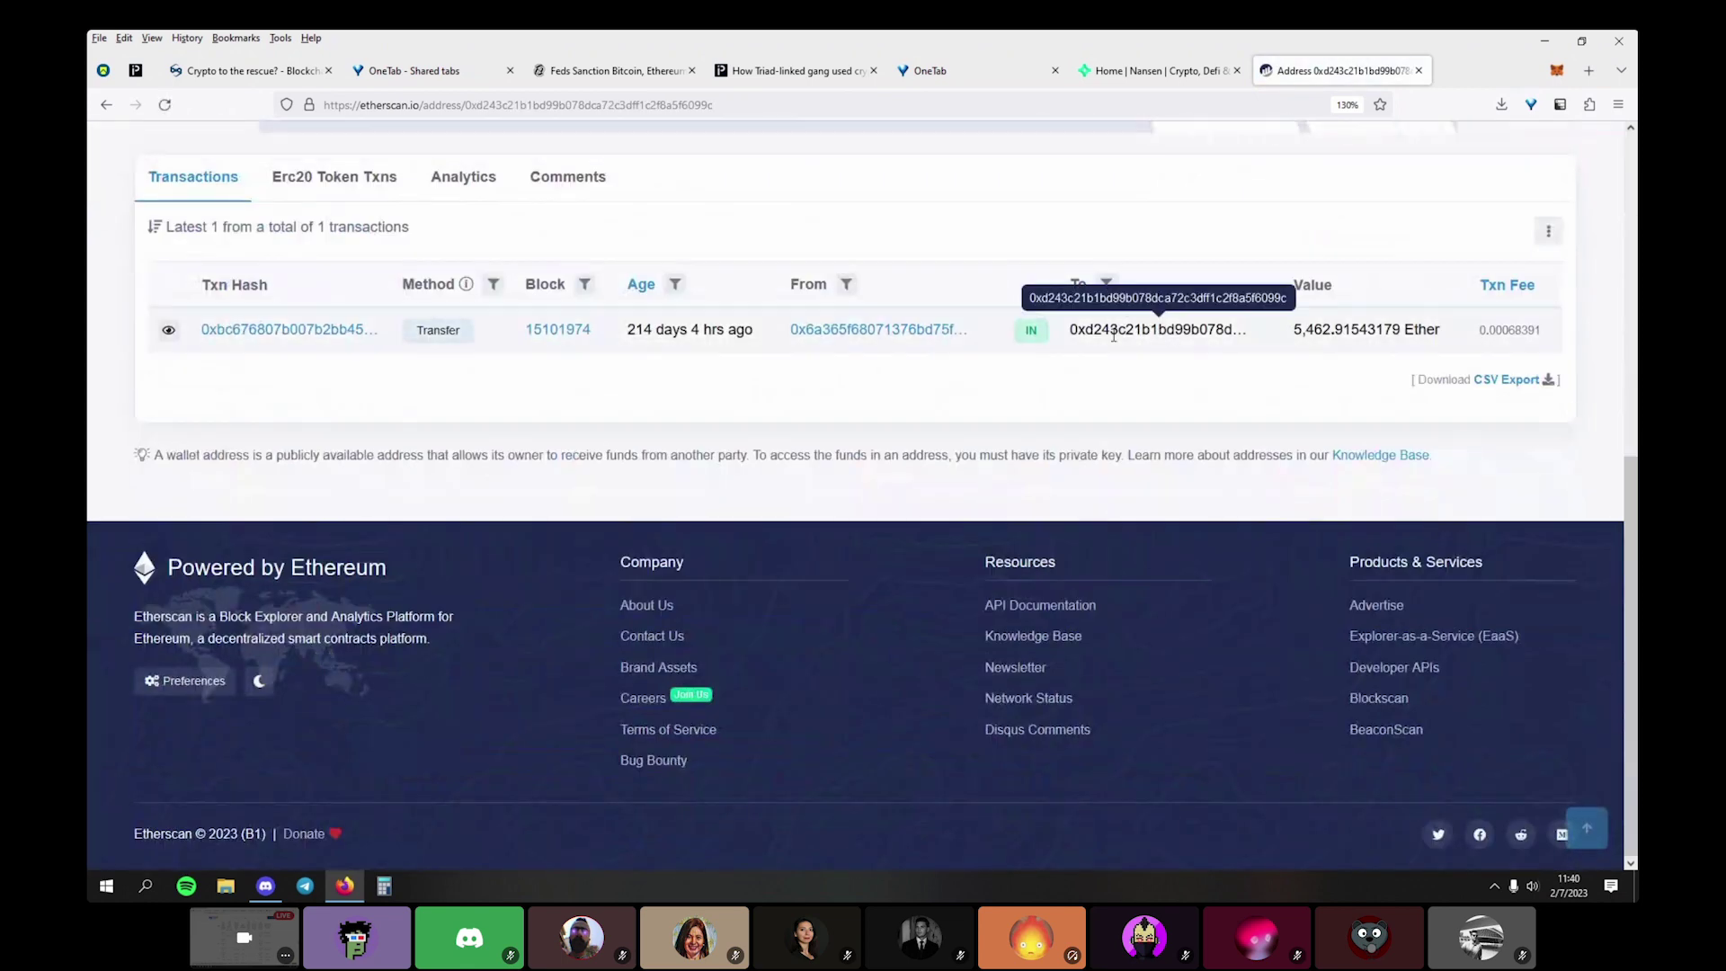
scroll(1114, 335, "up", 6)
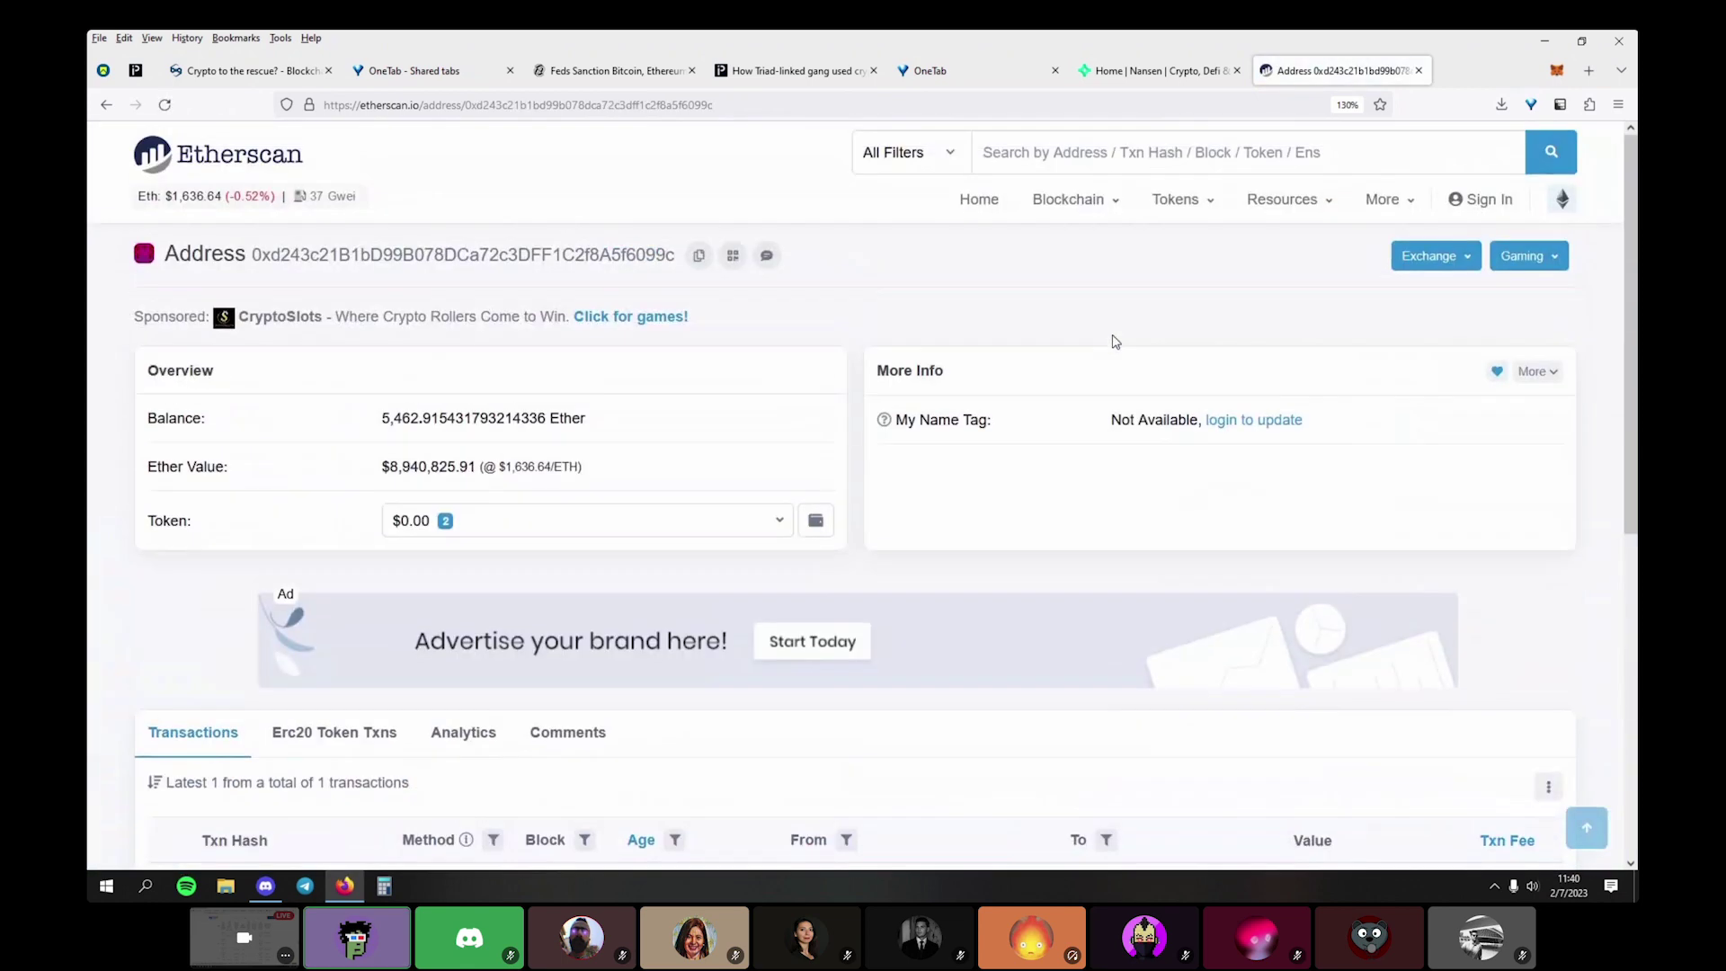
Examine the ERC-20 token transfers of the final receiving address 0xd243c2
left_click(366, 739)
scroll(521, 568, "down", 7)
scroll(522, 568, "up", 4)
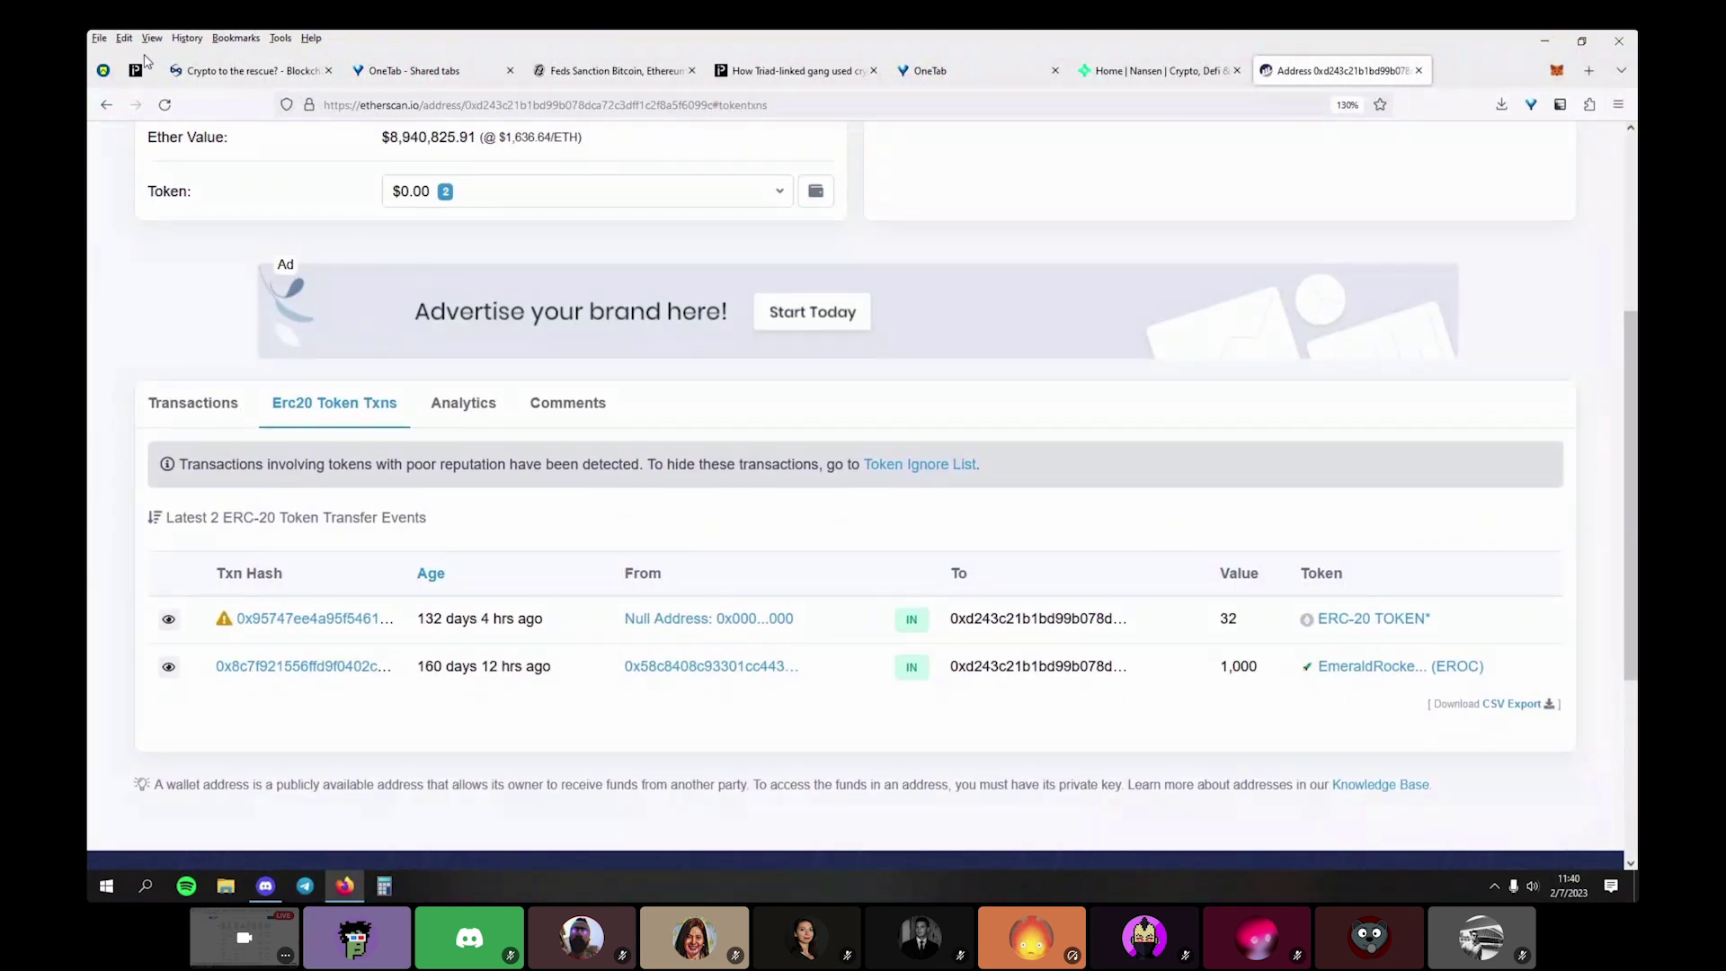
Go back to the sanctioned address 0x39D908 and show its transactions list again
left_click(109, 107)
left_click(108, 107)
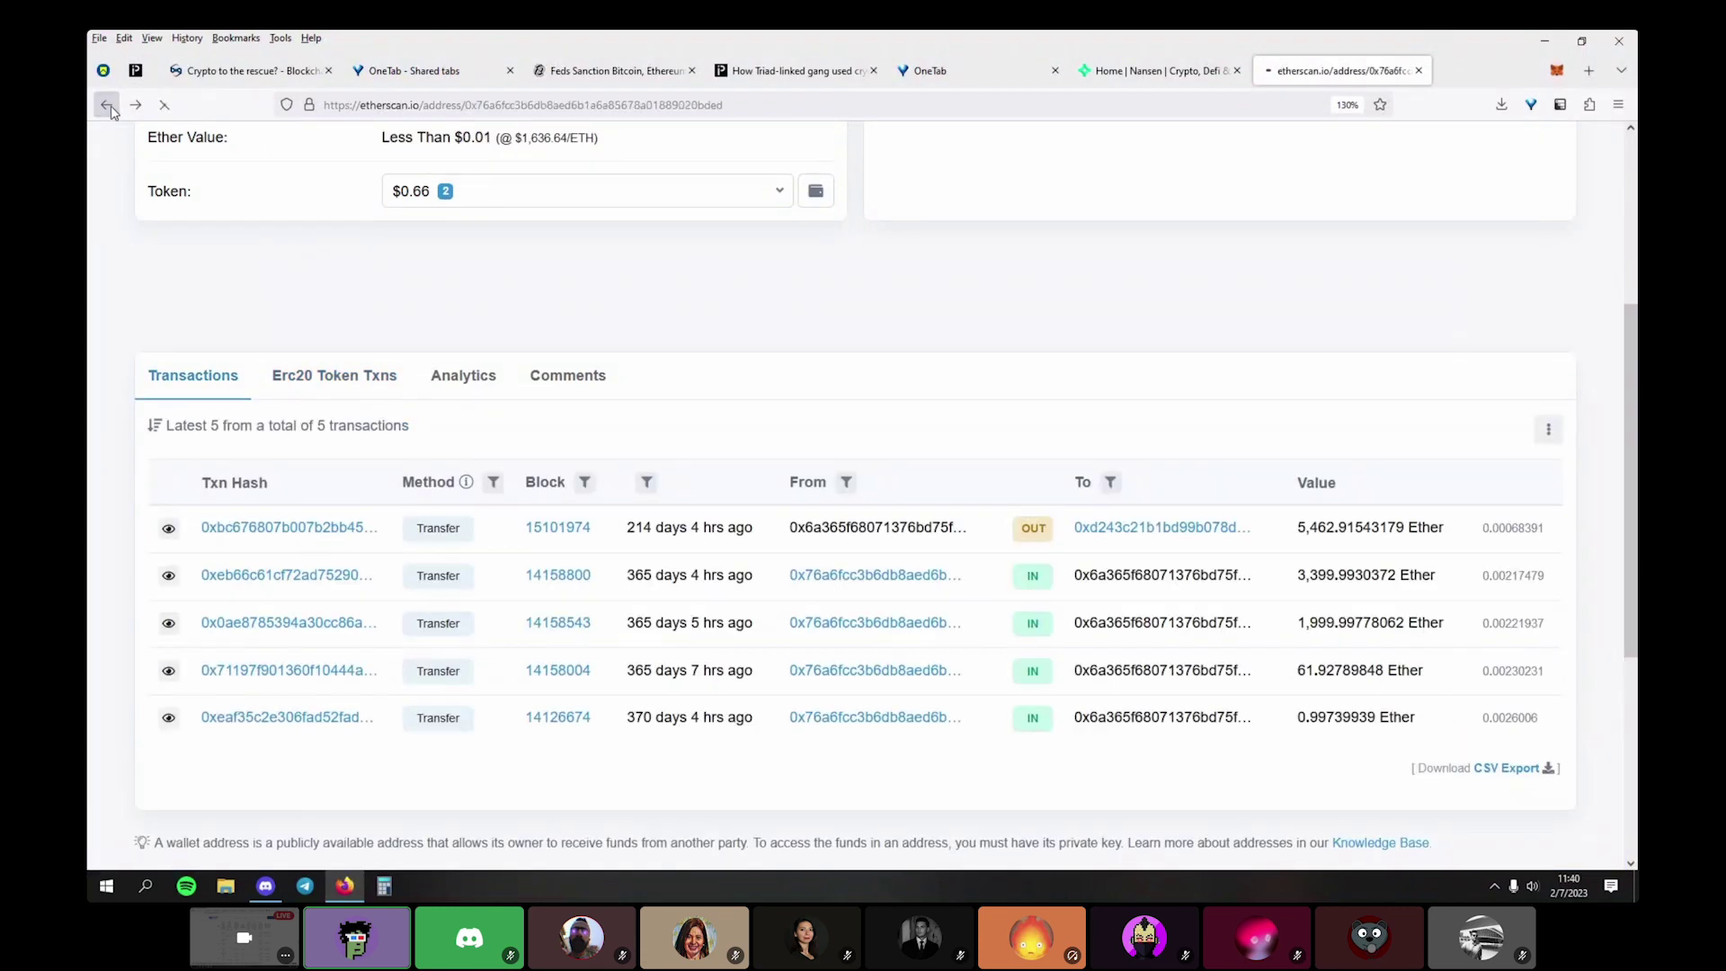
left_click(108, 107)
left_click(109, 107)
right_click(109, 106)
left_click(218, 268)
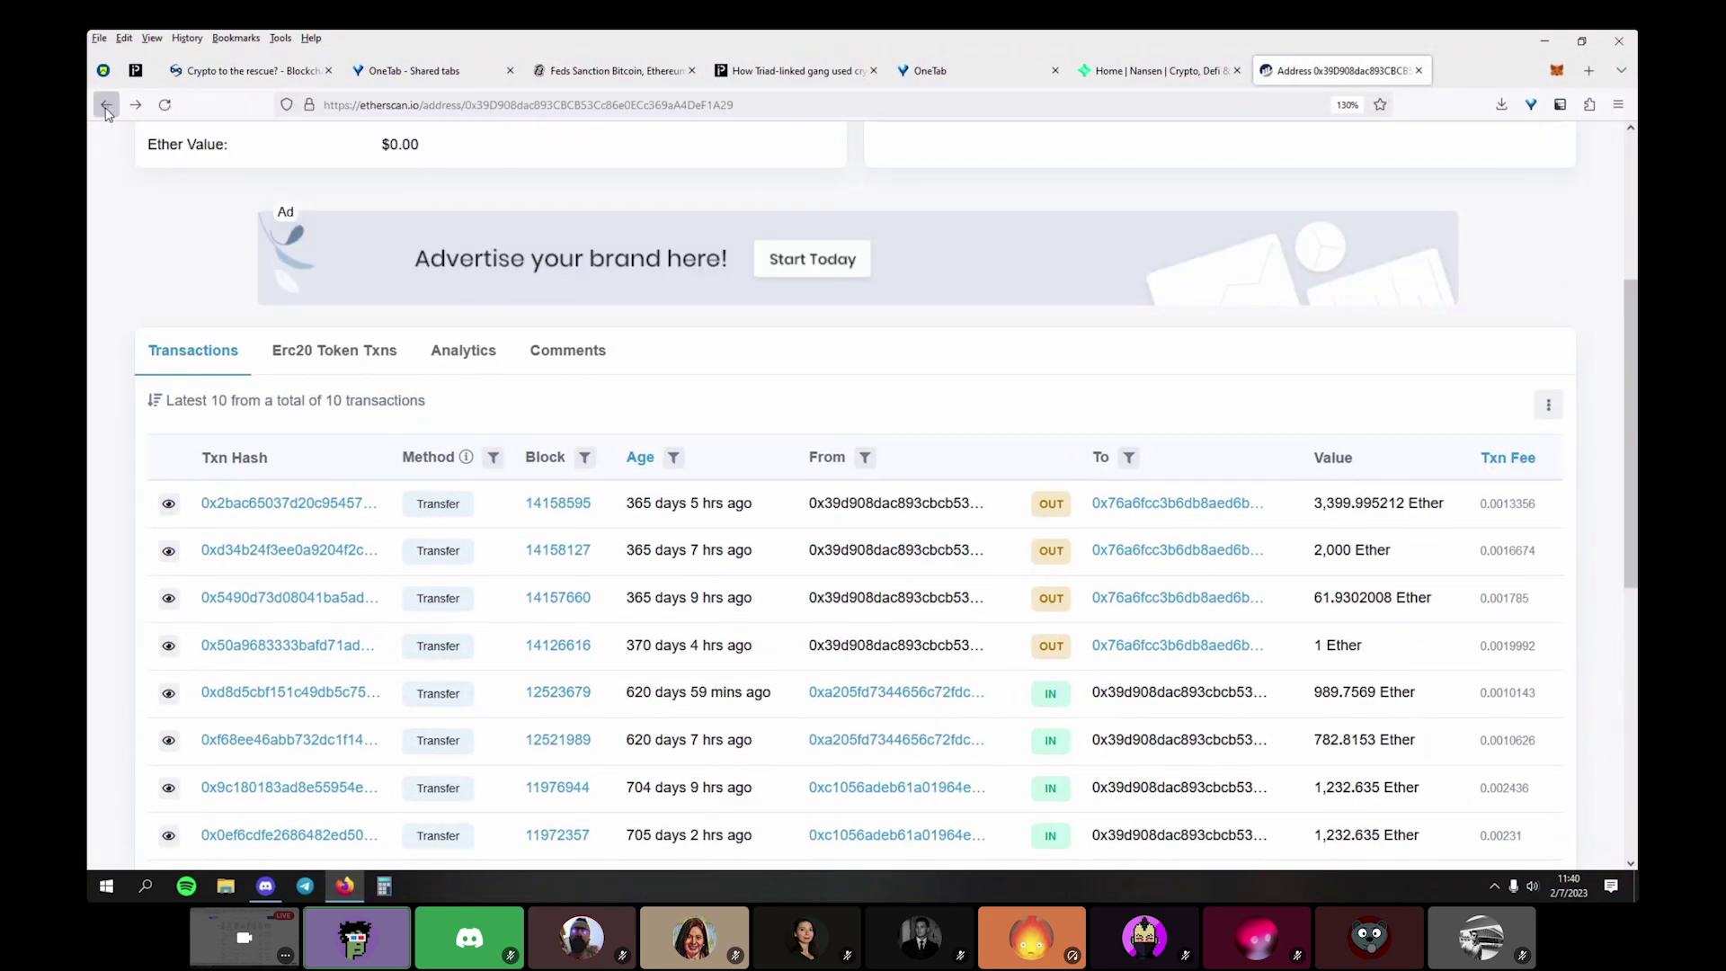
left_click(136, 105)
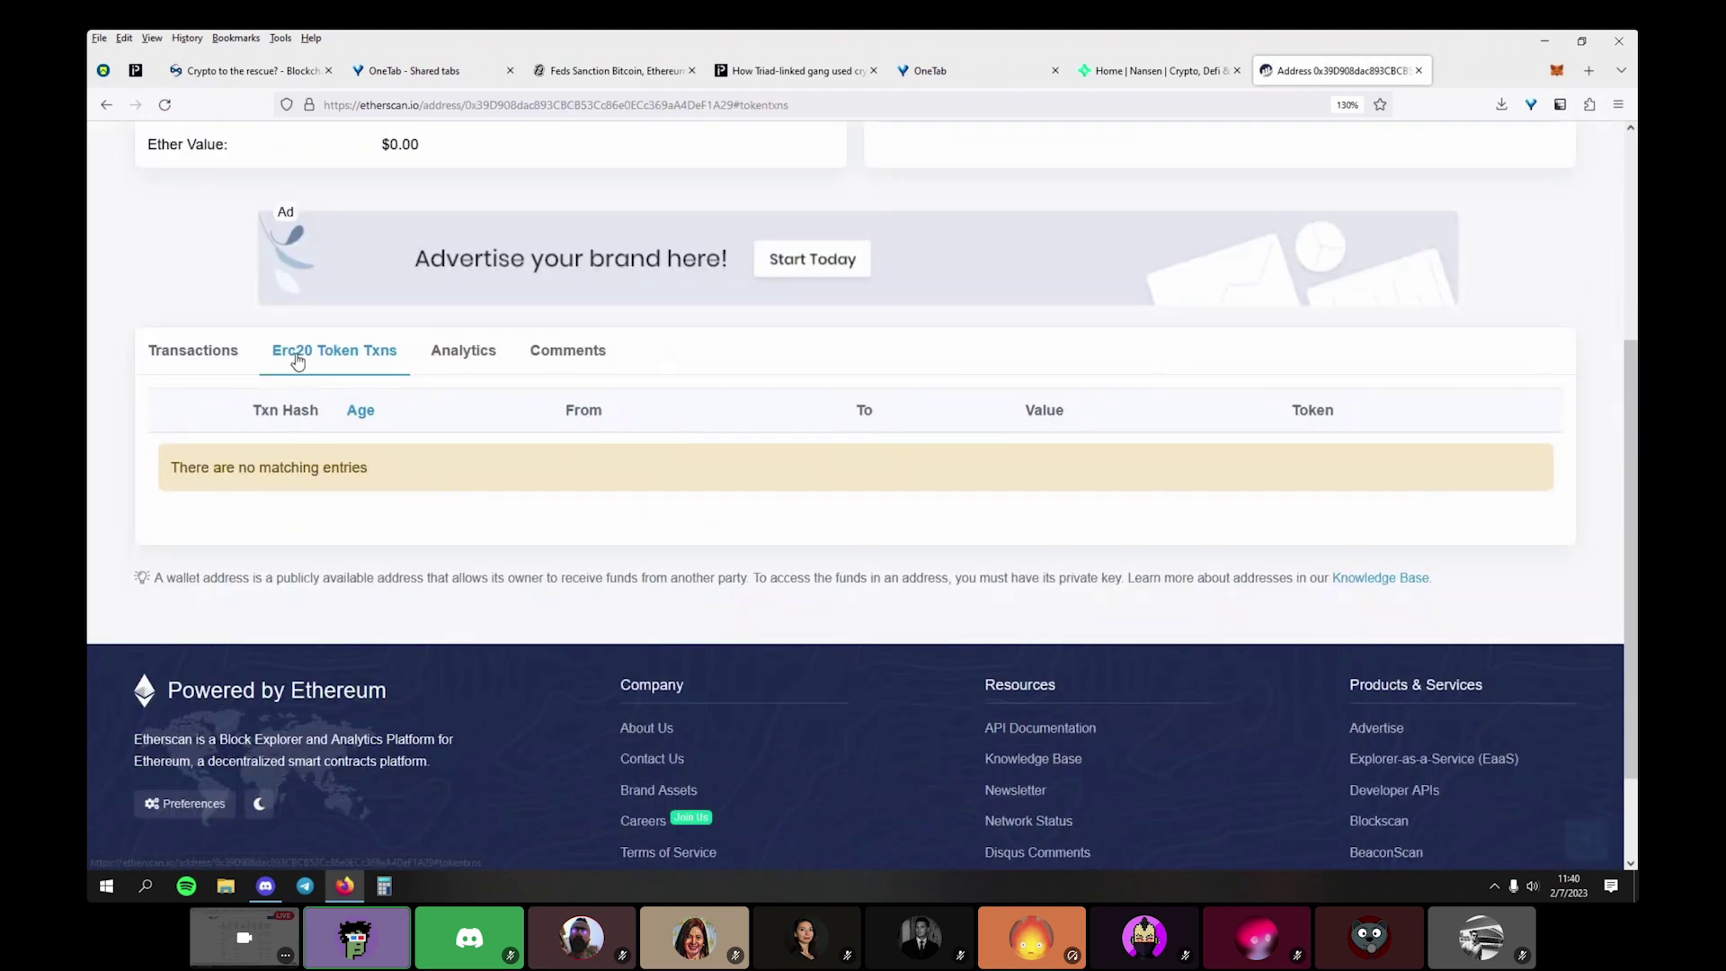
left_click(193, 350)
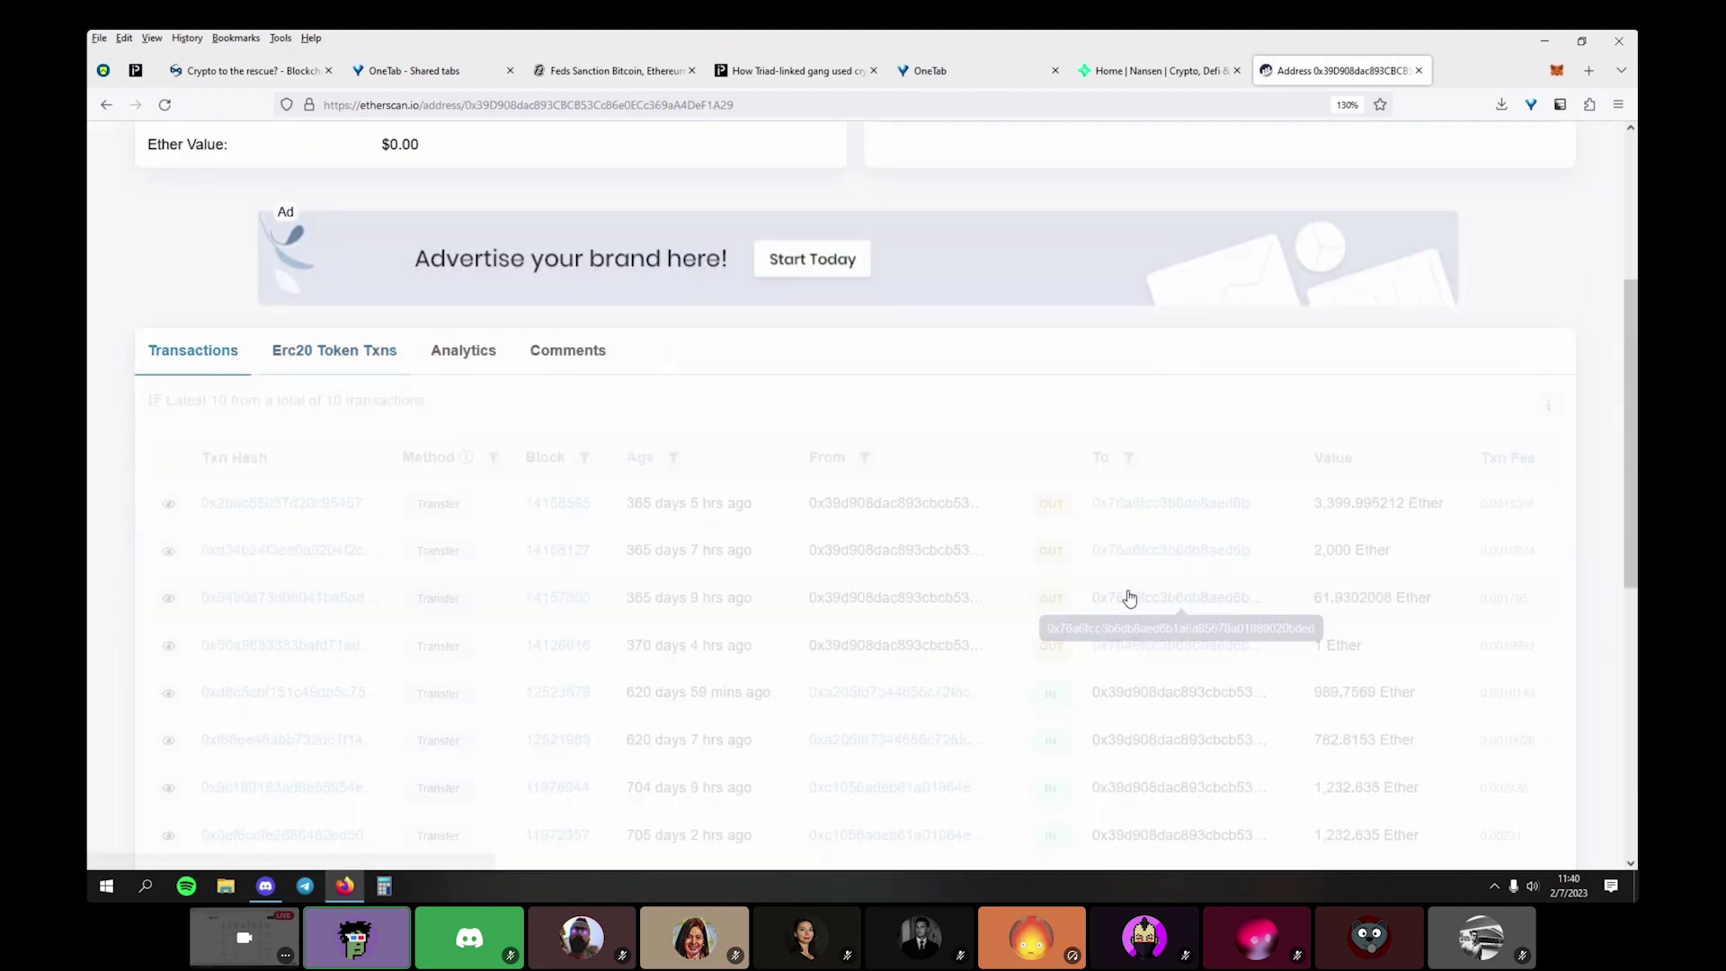
Open the two addresses that funded the sanctioned wallet, 0xc1056a and 0xa205fd, in separate new tabs
scroll(890, 378, "down", 6)
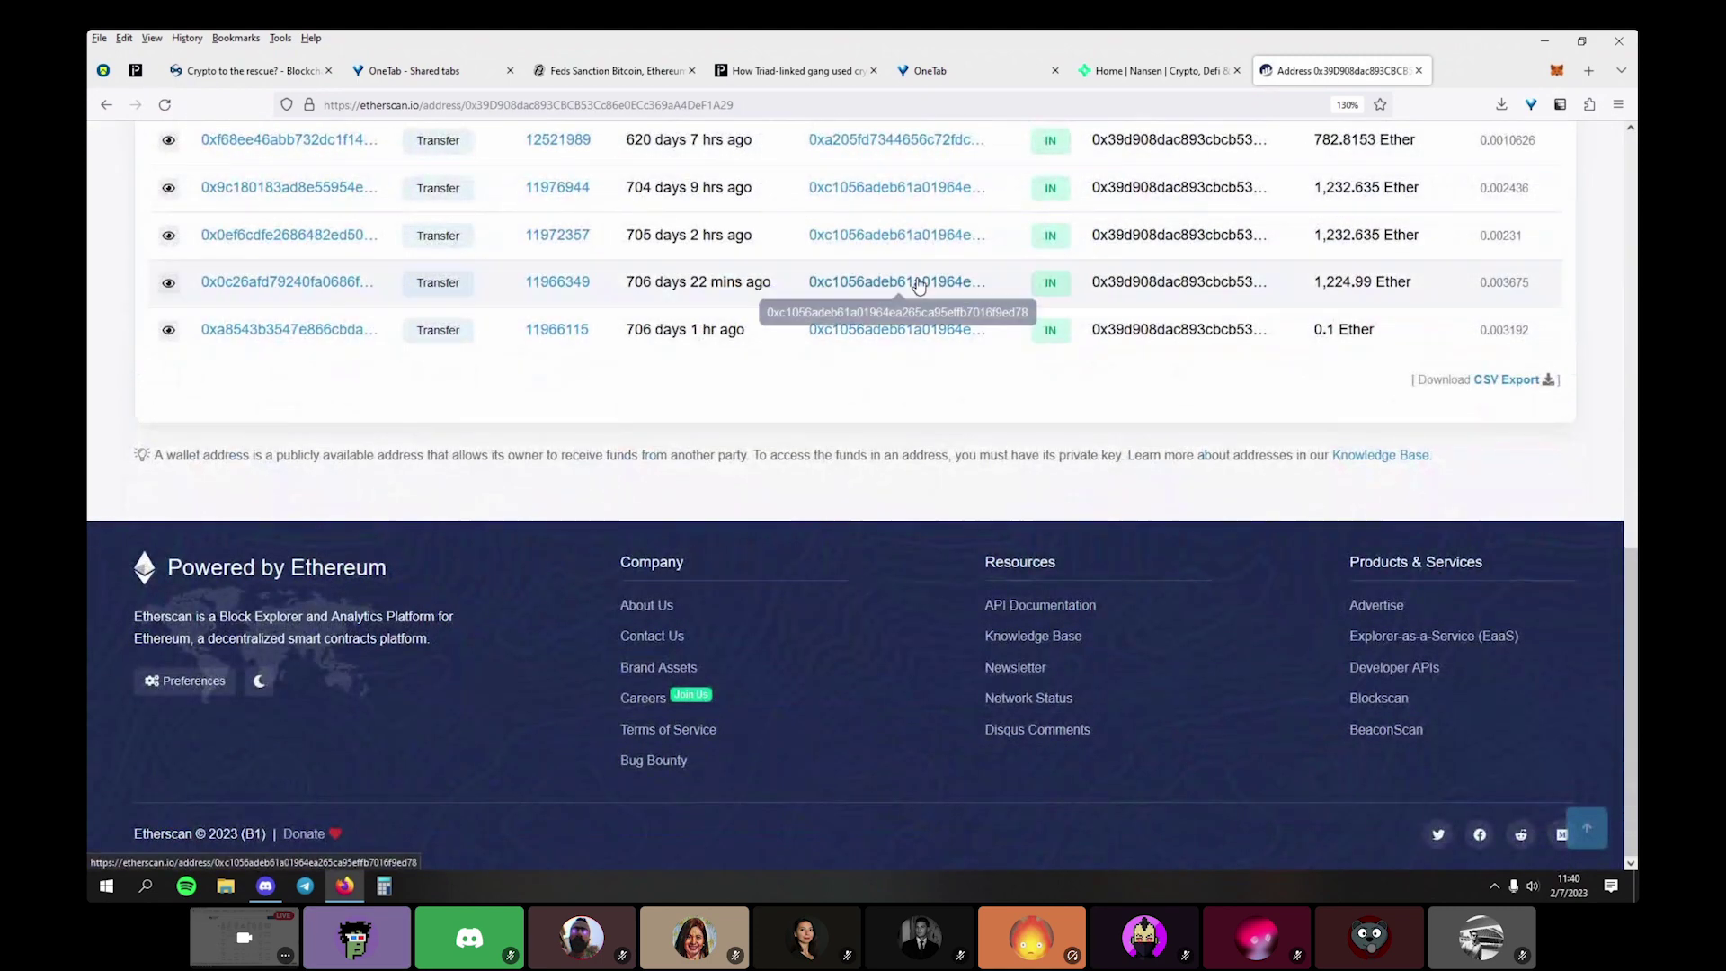
middle_click(922, 348)
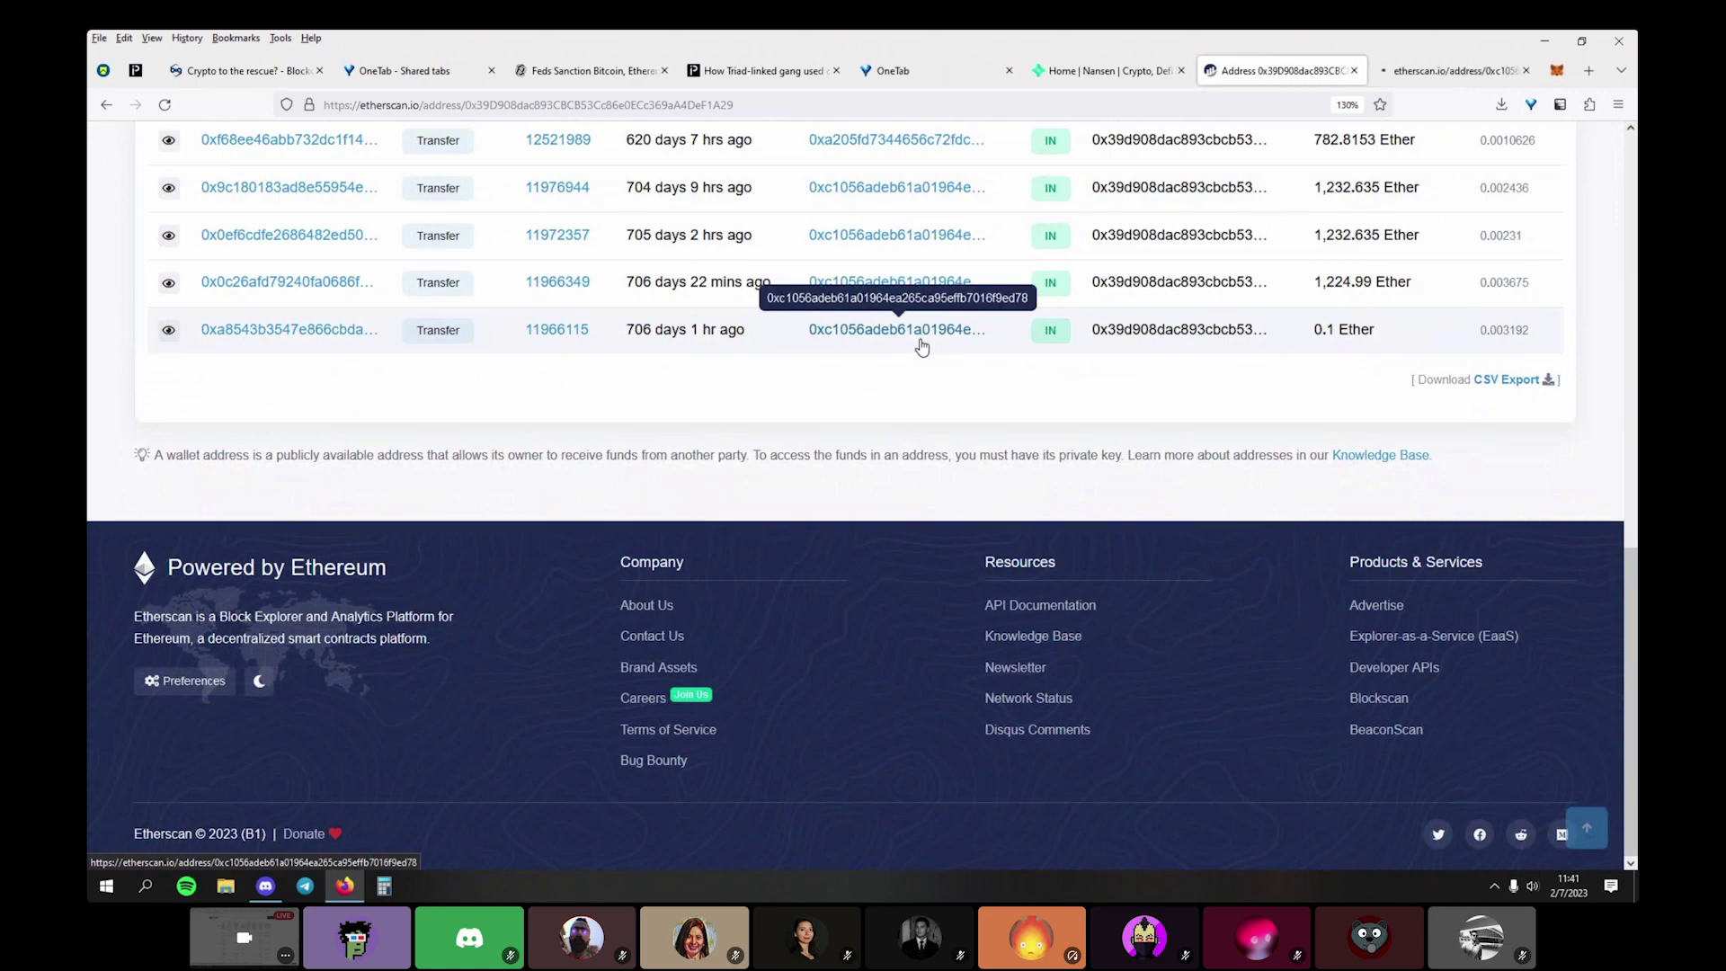
middle_click(898, 189)
scroll(1072, 302, "up", 3)
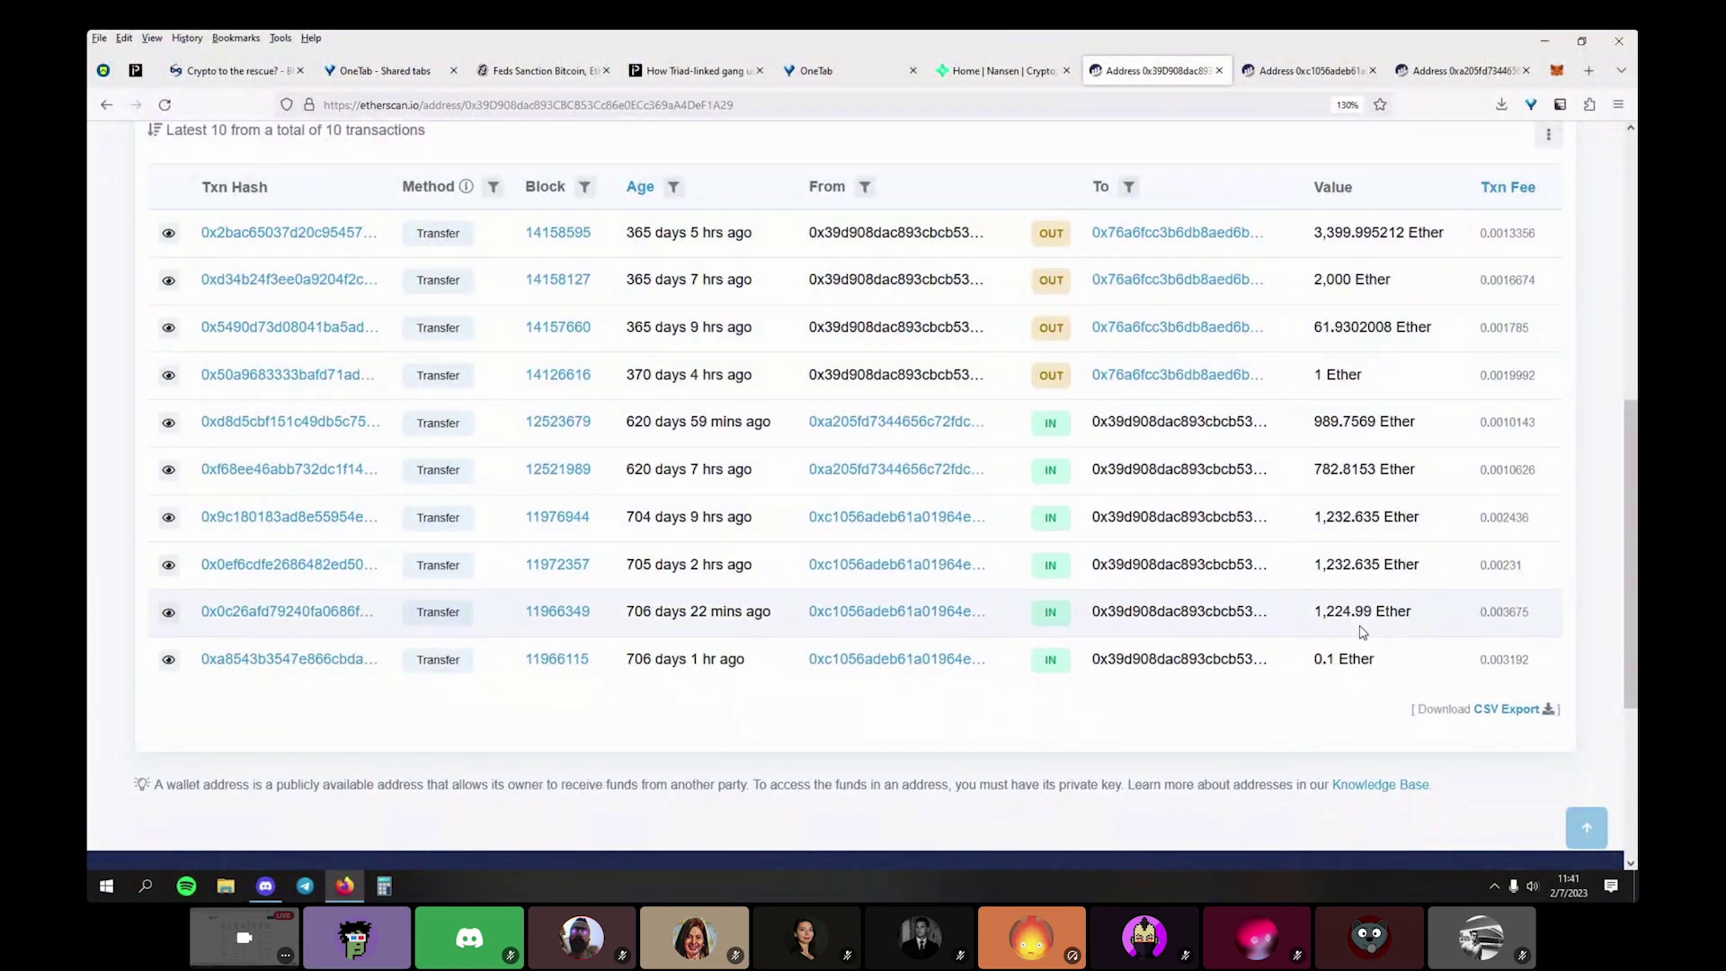
Review the transactions of funding address 0xc1056a and copy that address
left_click(1323, 61)
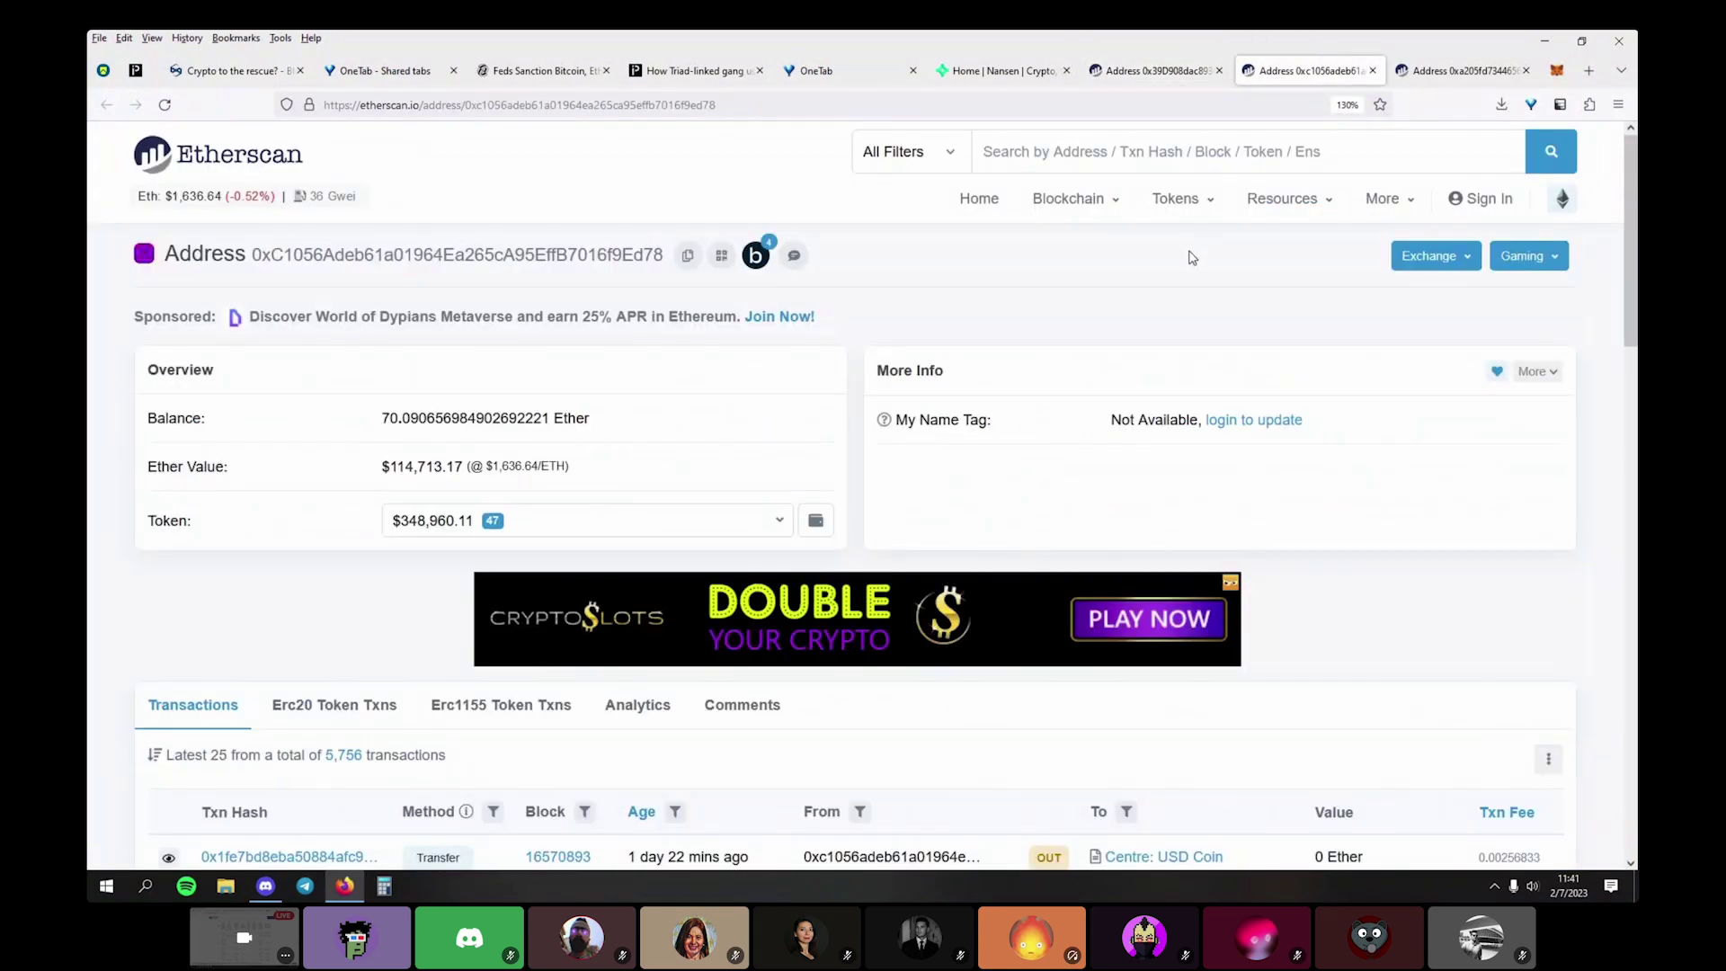
scroll(1187, 261, "down", 12)
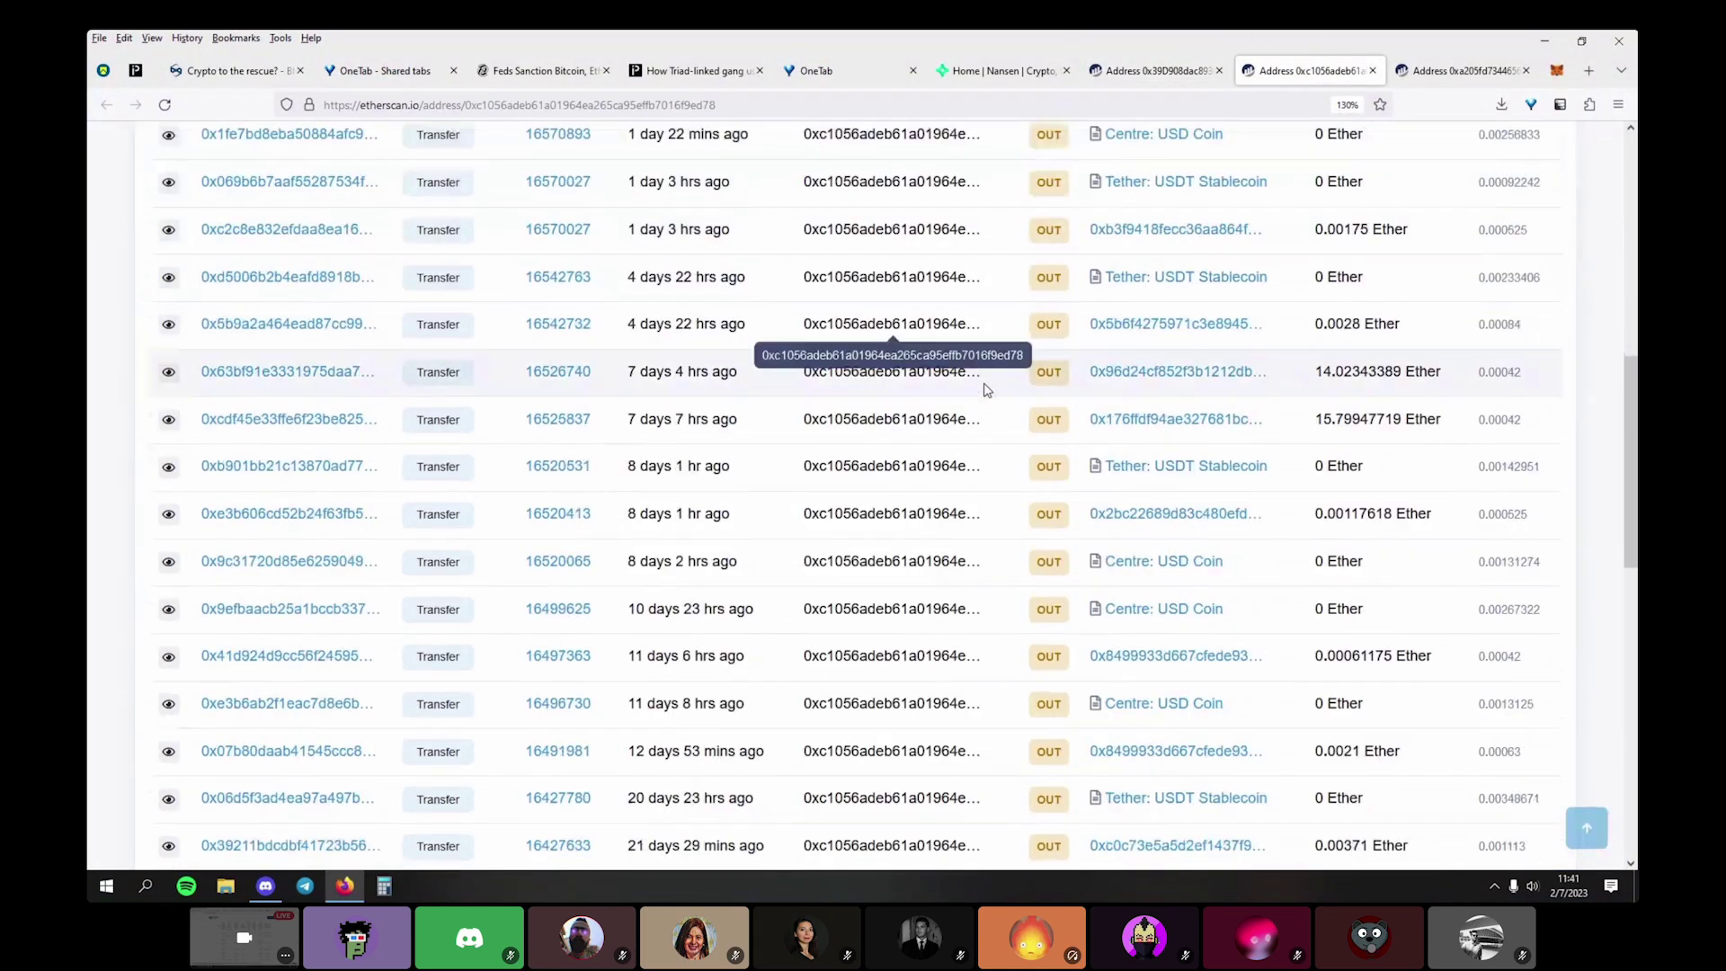
scroll(985, 384, "up", 15)
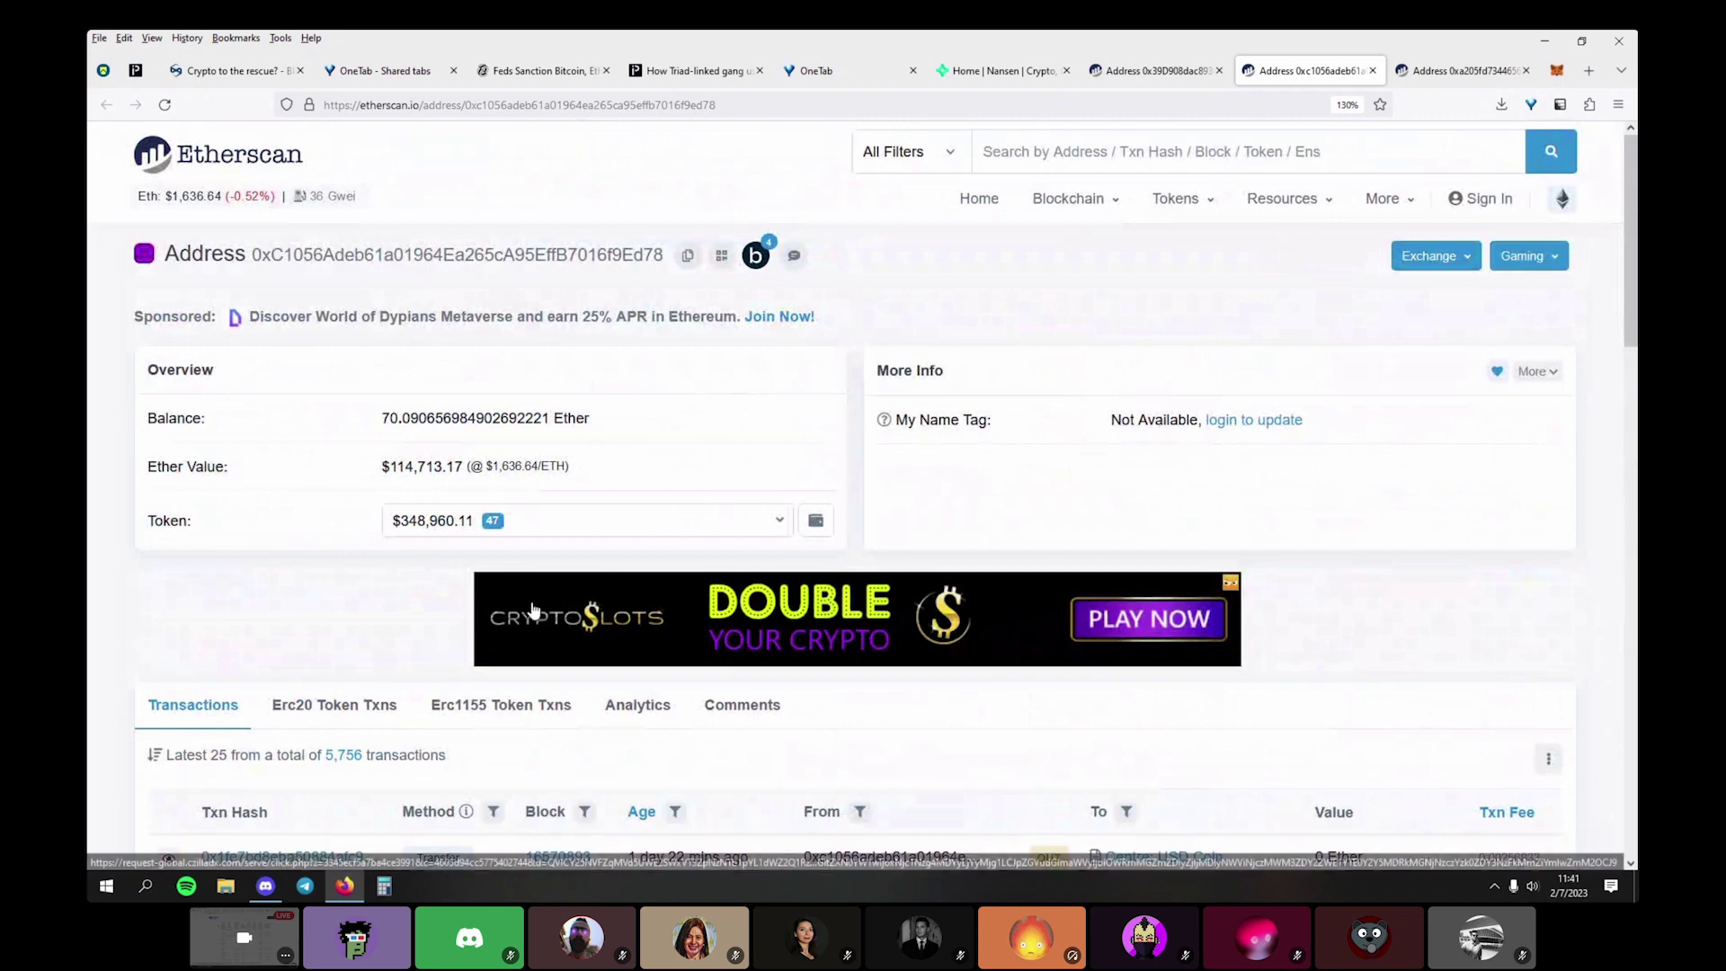
left_click(687, 257)
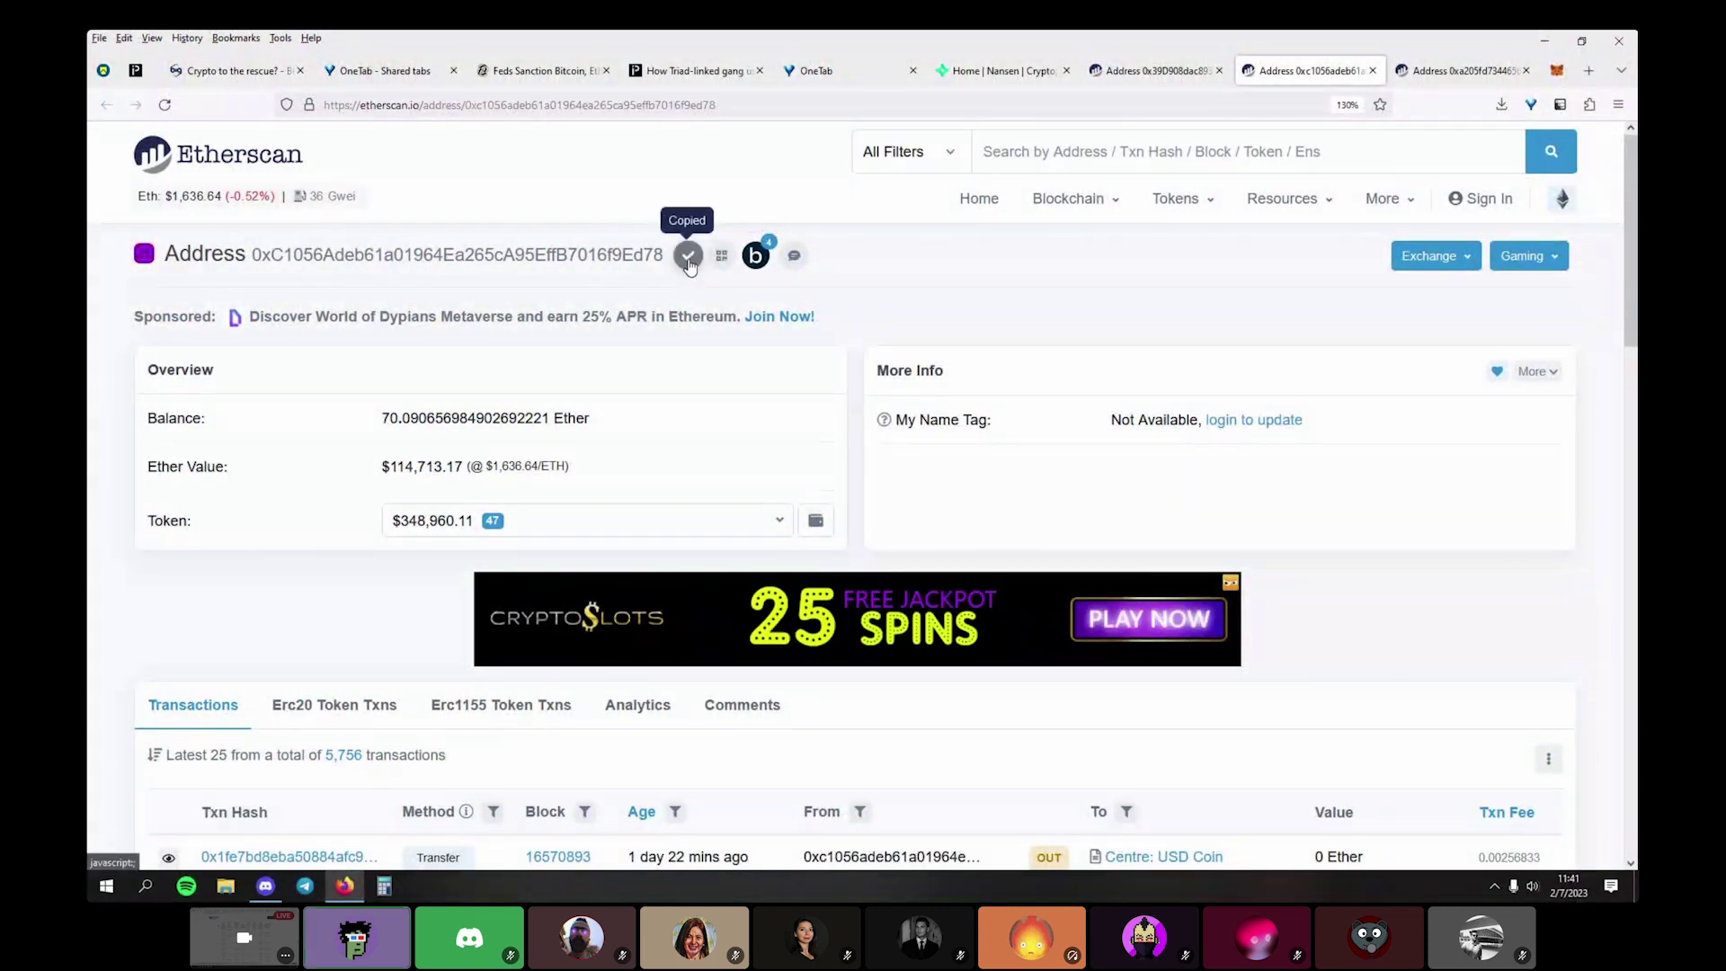
Examine the balance, transactions, ERC-20 transfers and ERC-721 transfers of funding address 0xa205fd
left_click(1431, 71)
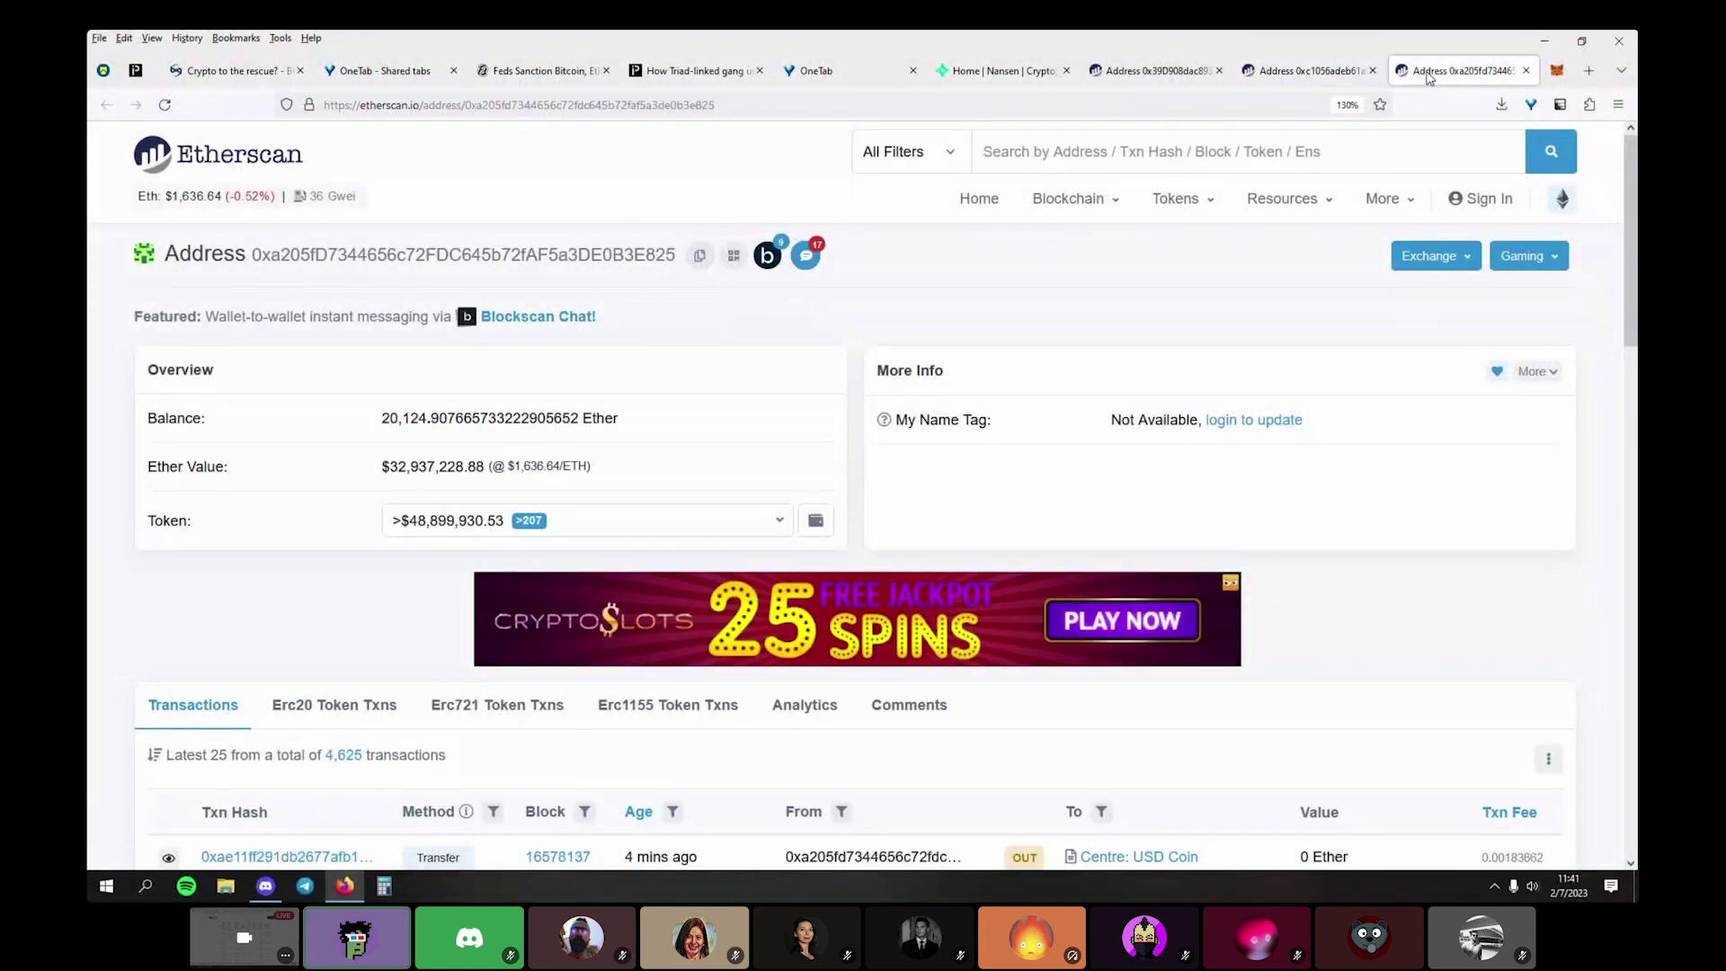
scroll(1034, 468, "down", 2)
scroll(1034, 468, "down", 6)
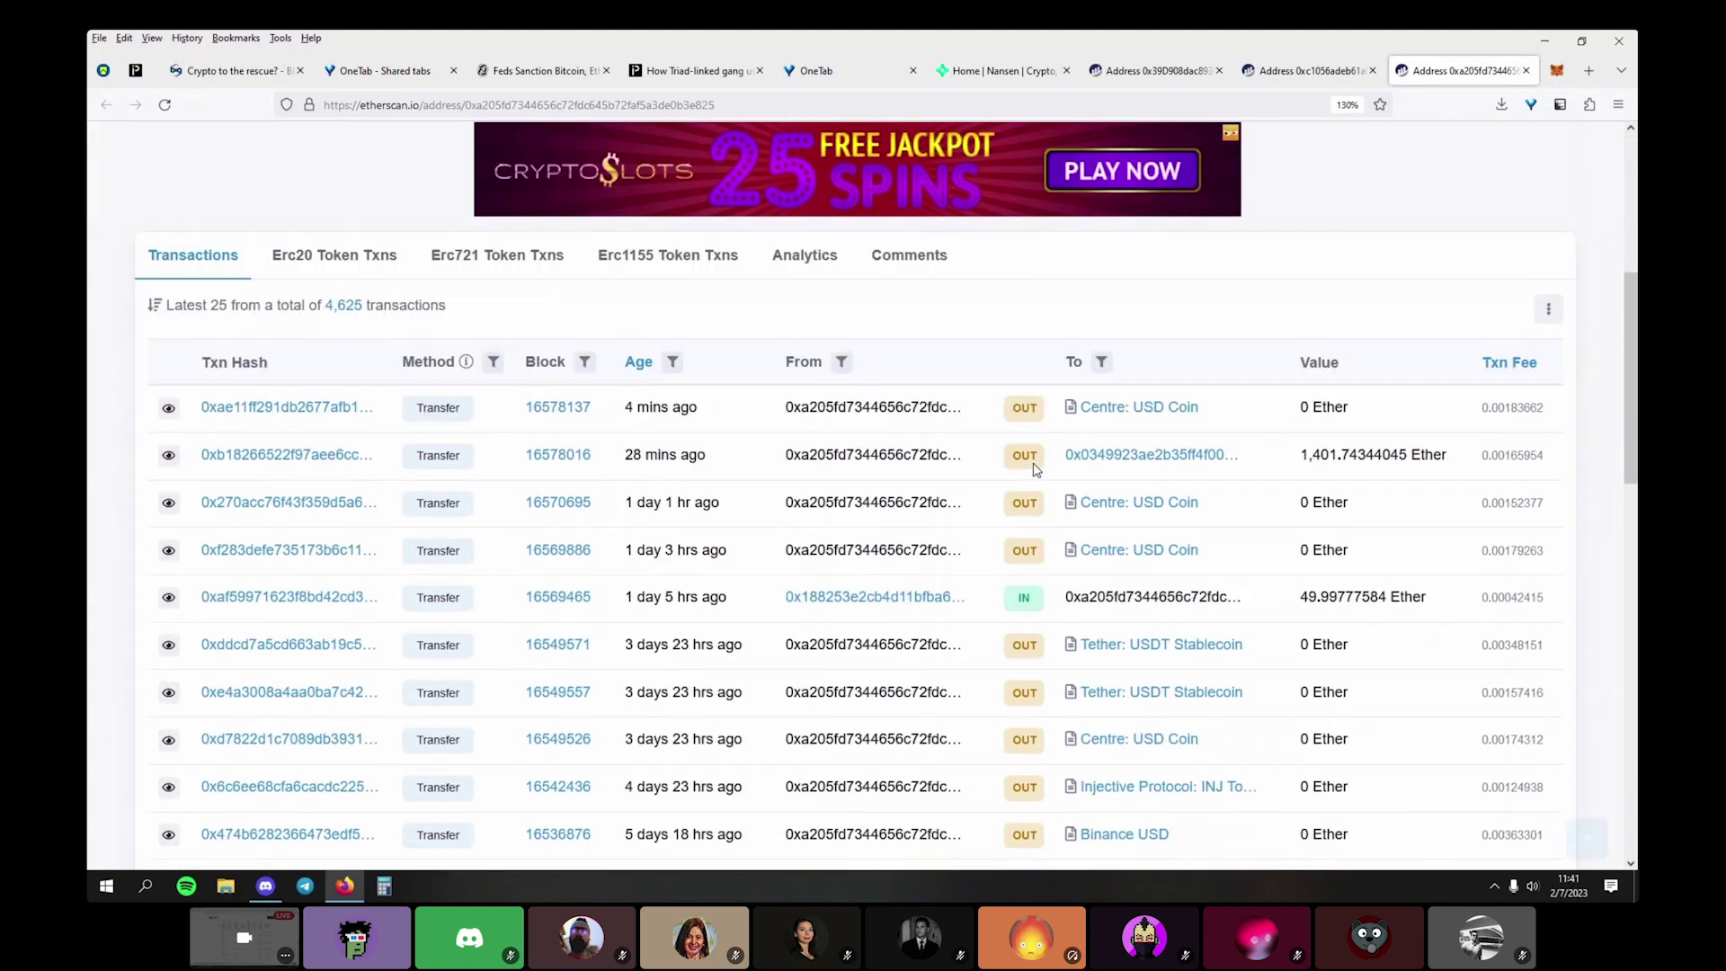
scroll(1034, 468, "up", 4)
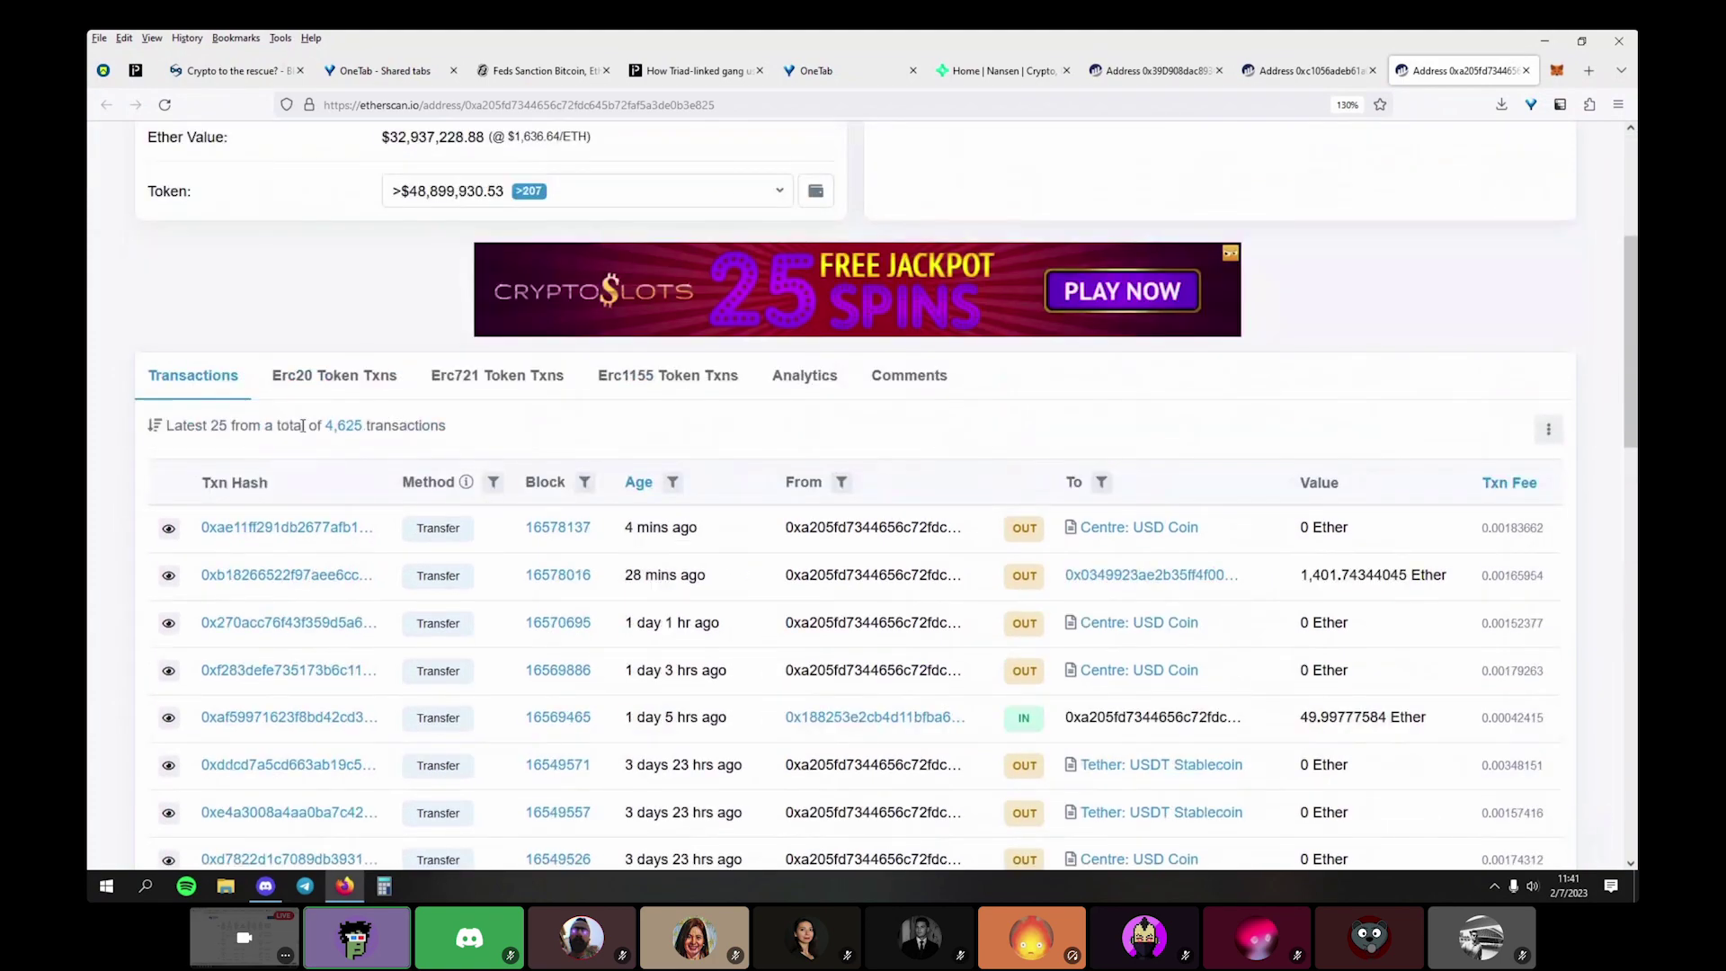
left_click(387, 376)
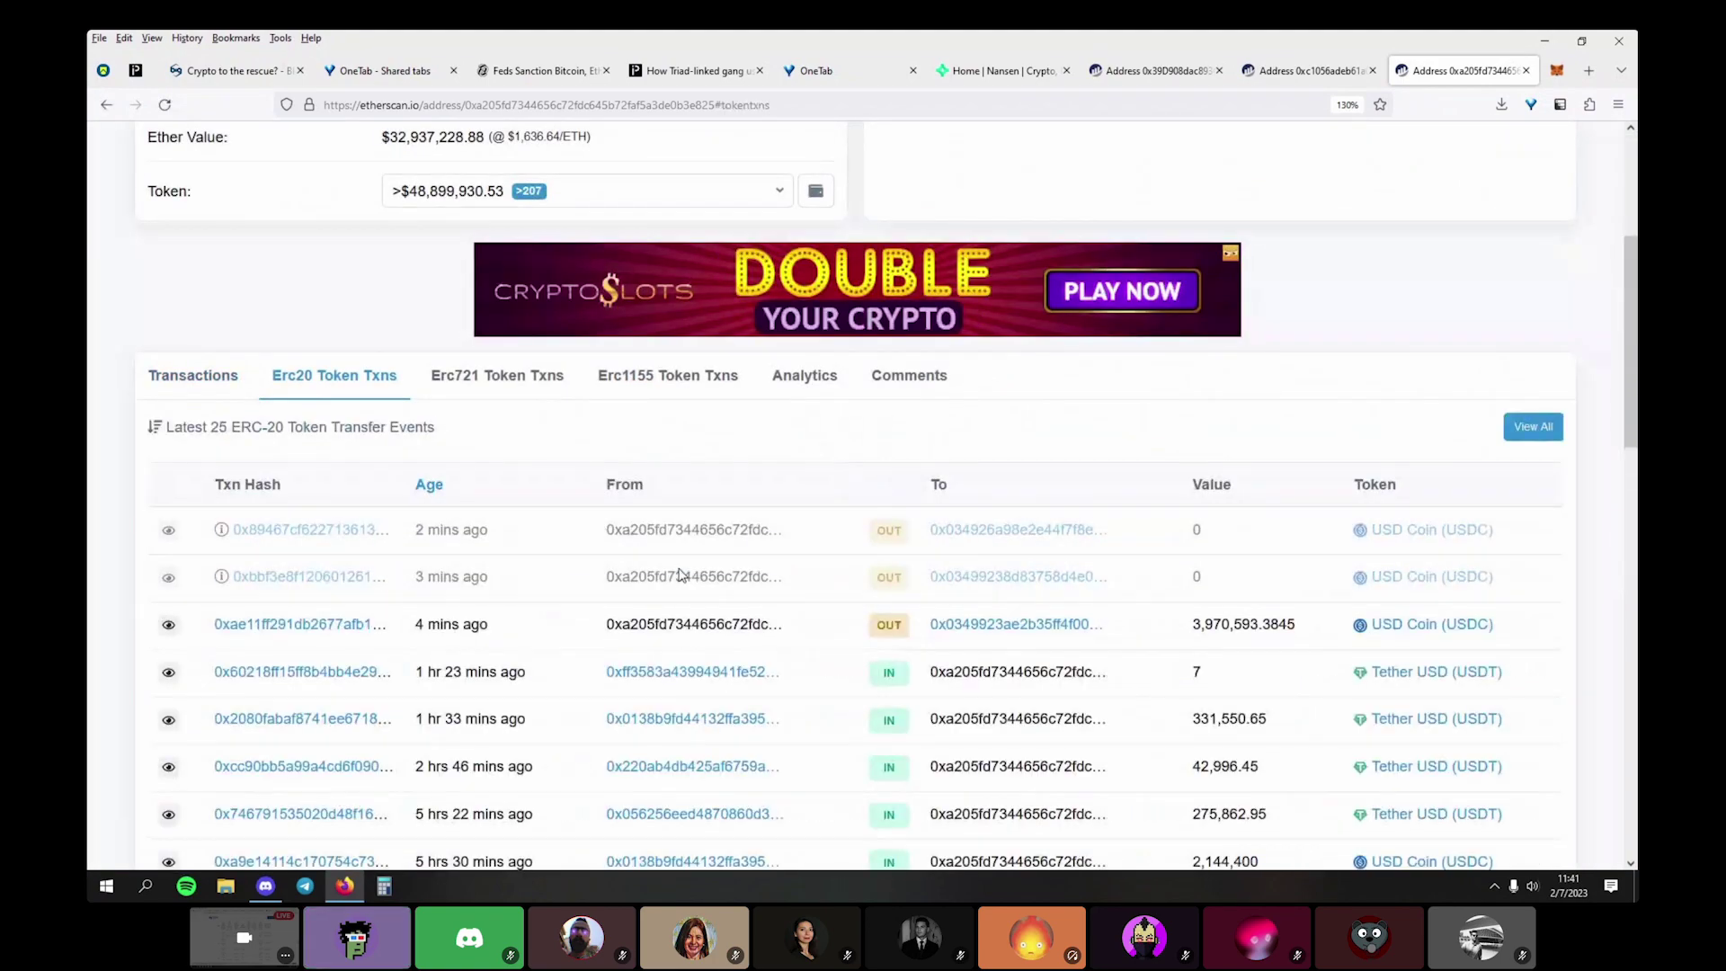
scroll(589, 608, "down", 15)
scroll(633, 539, "up", 12)
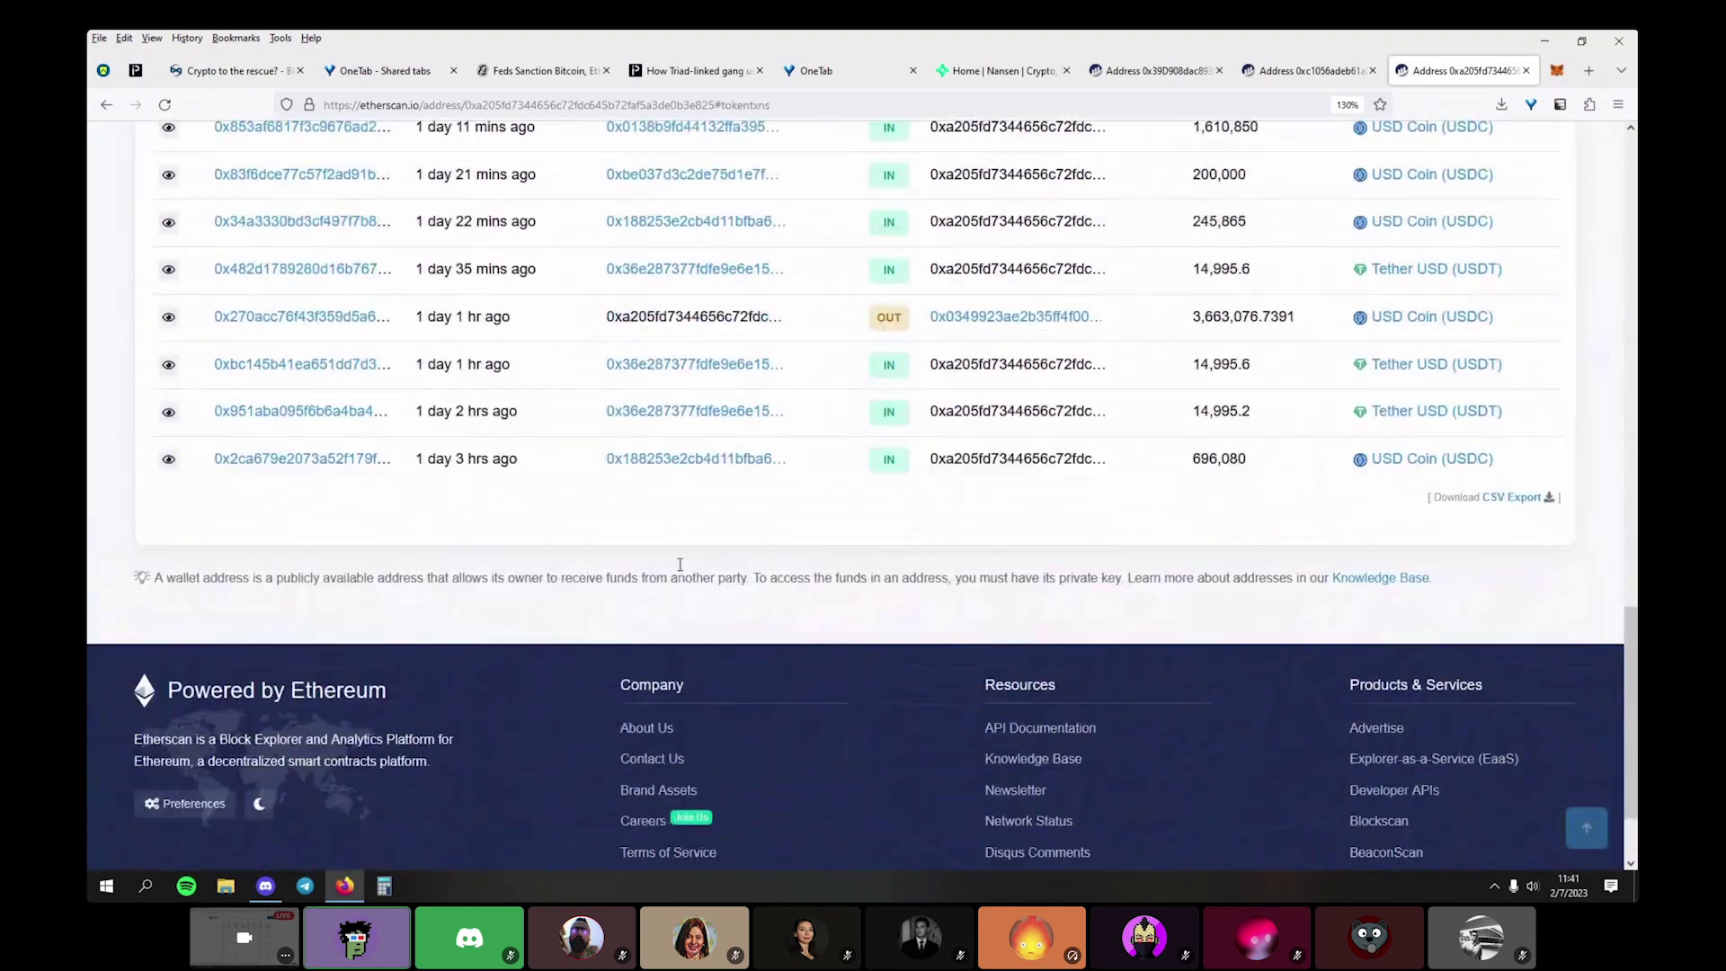
left_click(497, 361)
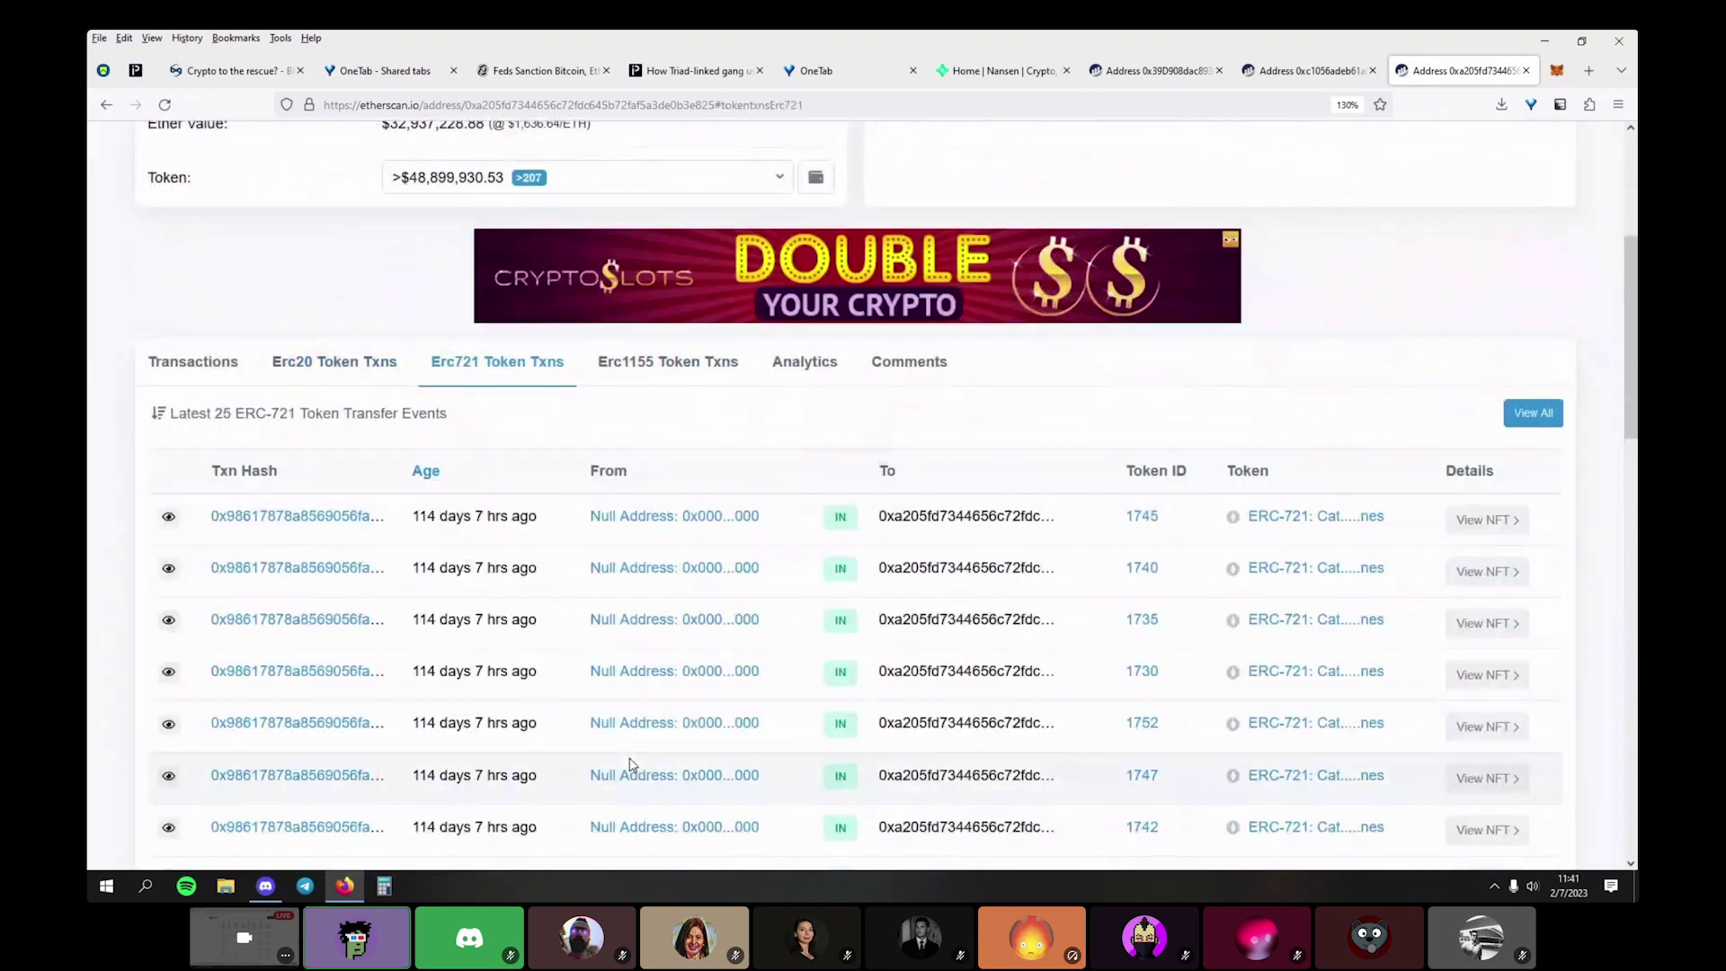
scroll(629, 763, "down", 5)
scroll(602, 529, "up", 10)
key("alt+Left")
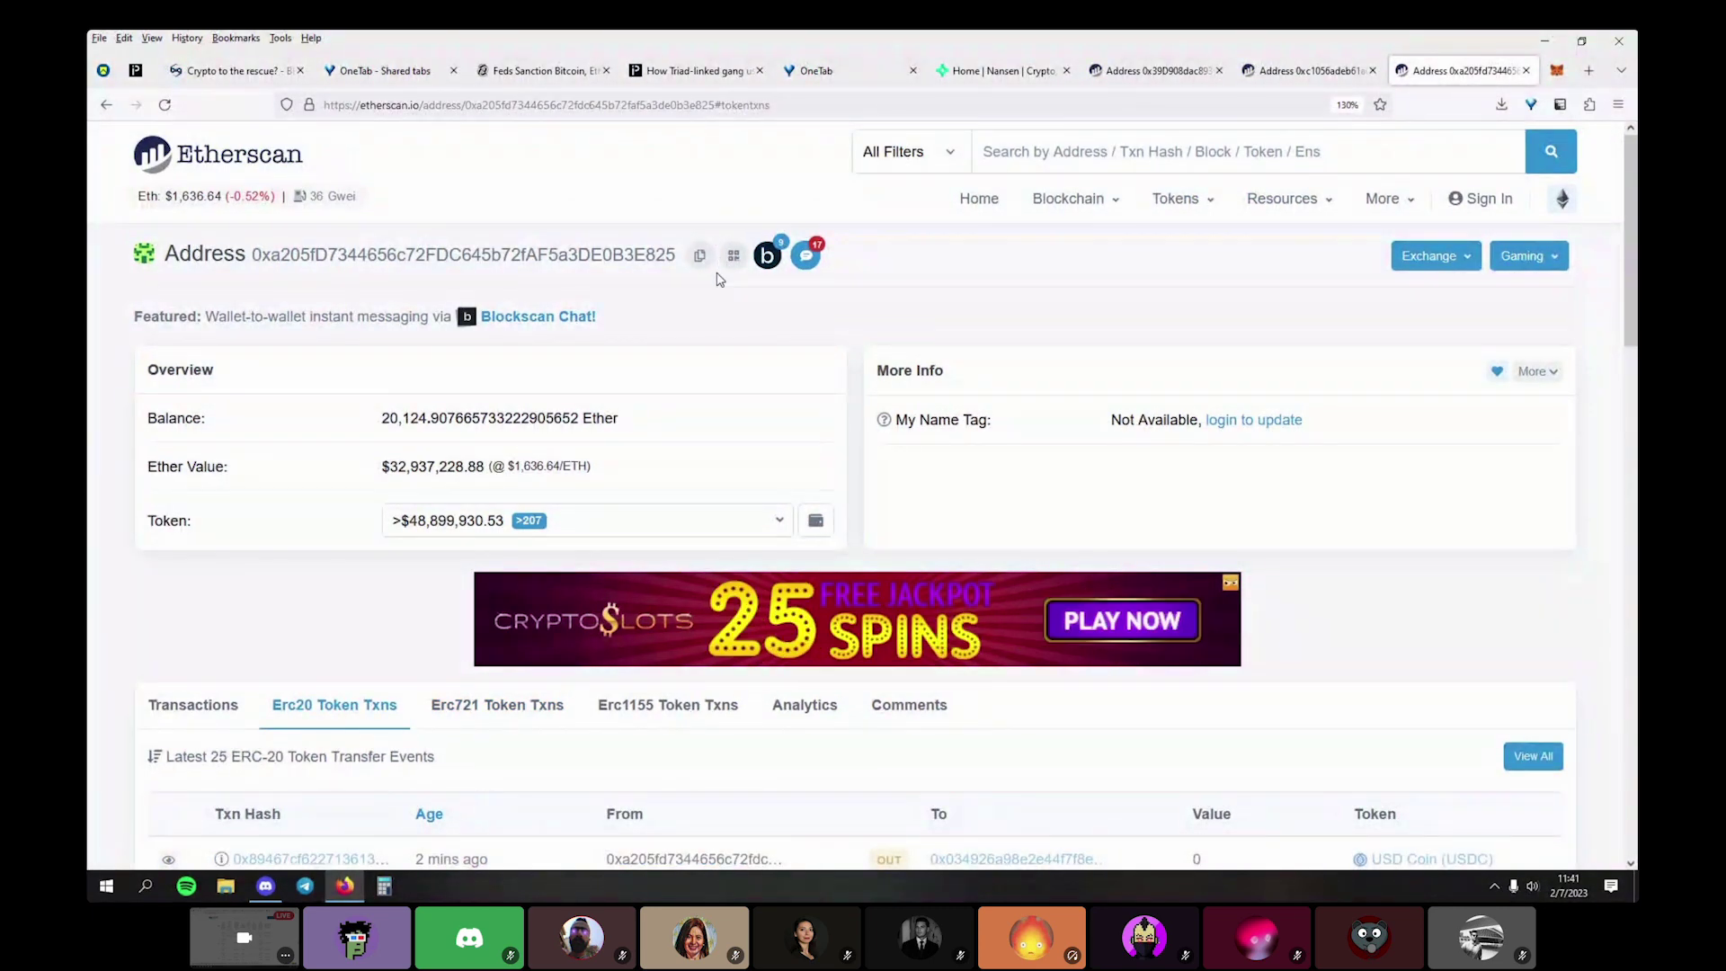
Copy the funding address 0xa205fd and search for it on Google in a new tab
key("ctrl+t")
type("g")
key("Return")
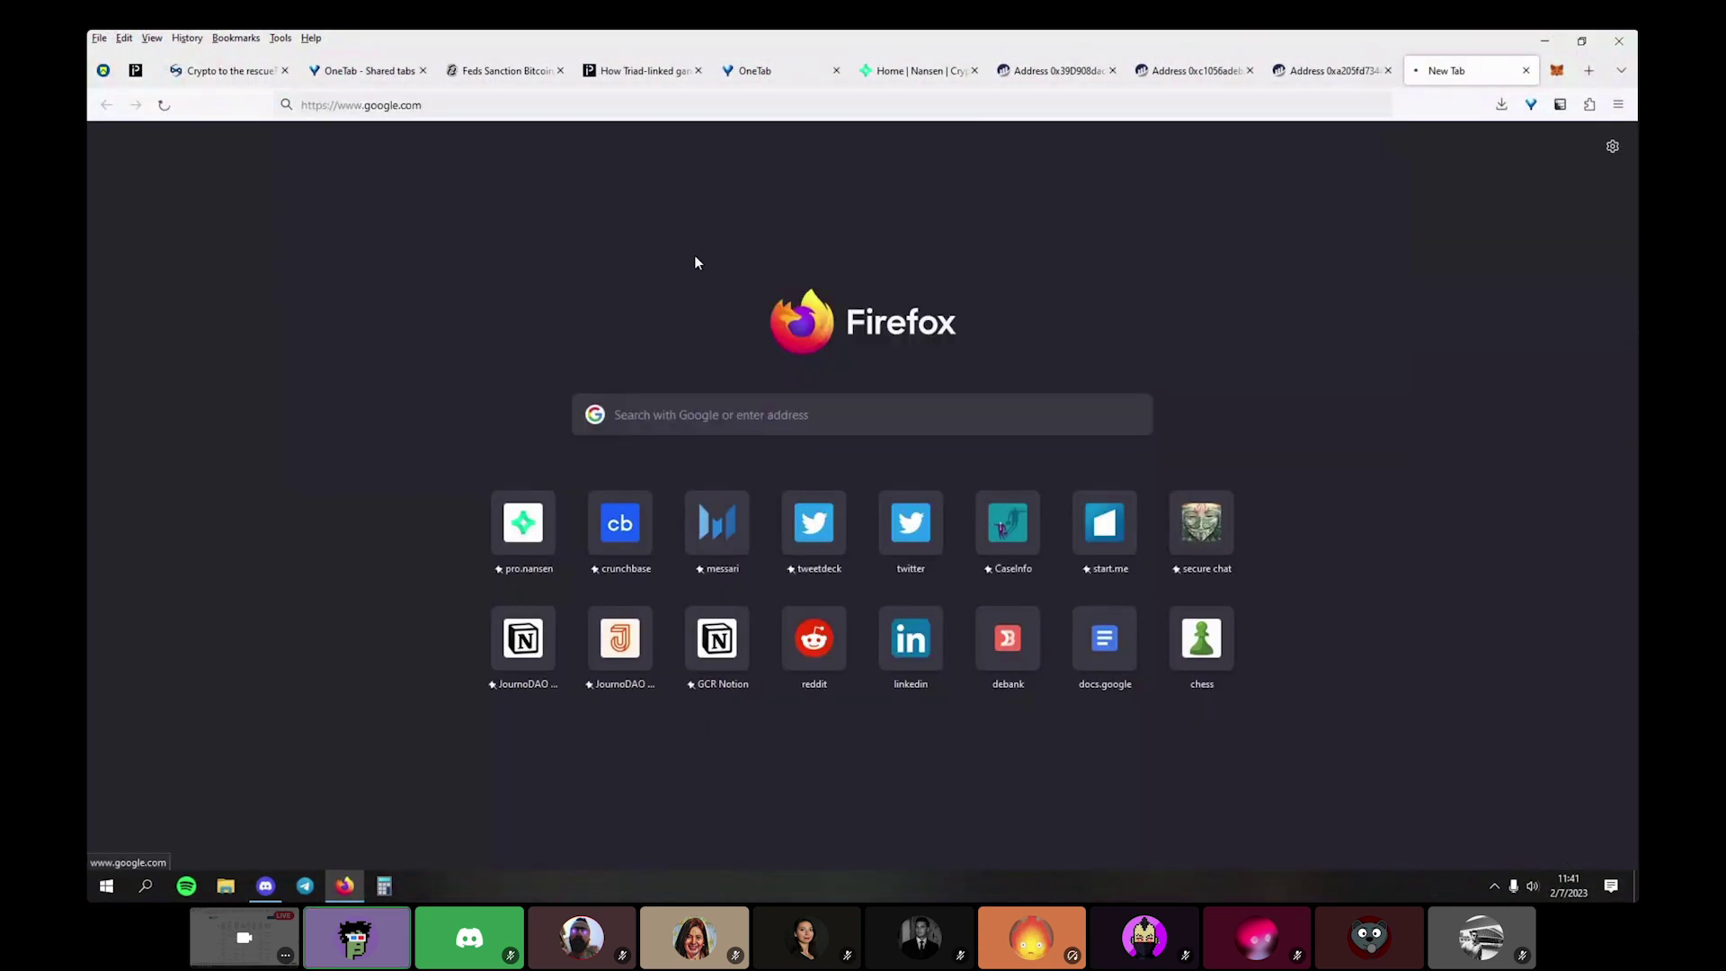
key("ctrl+v")
key("Return")
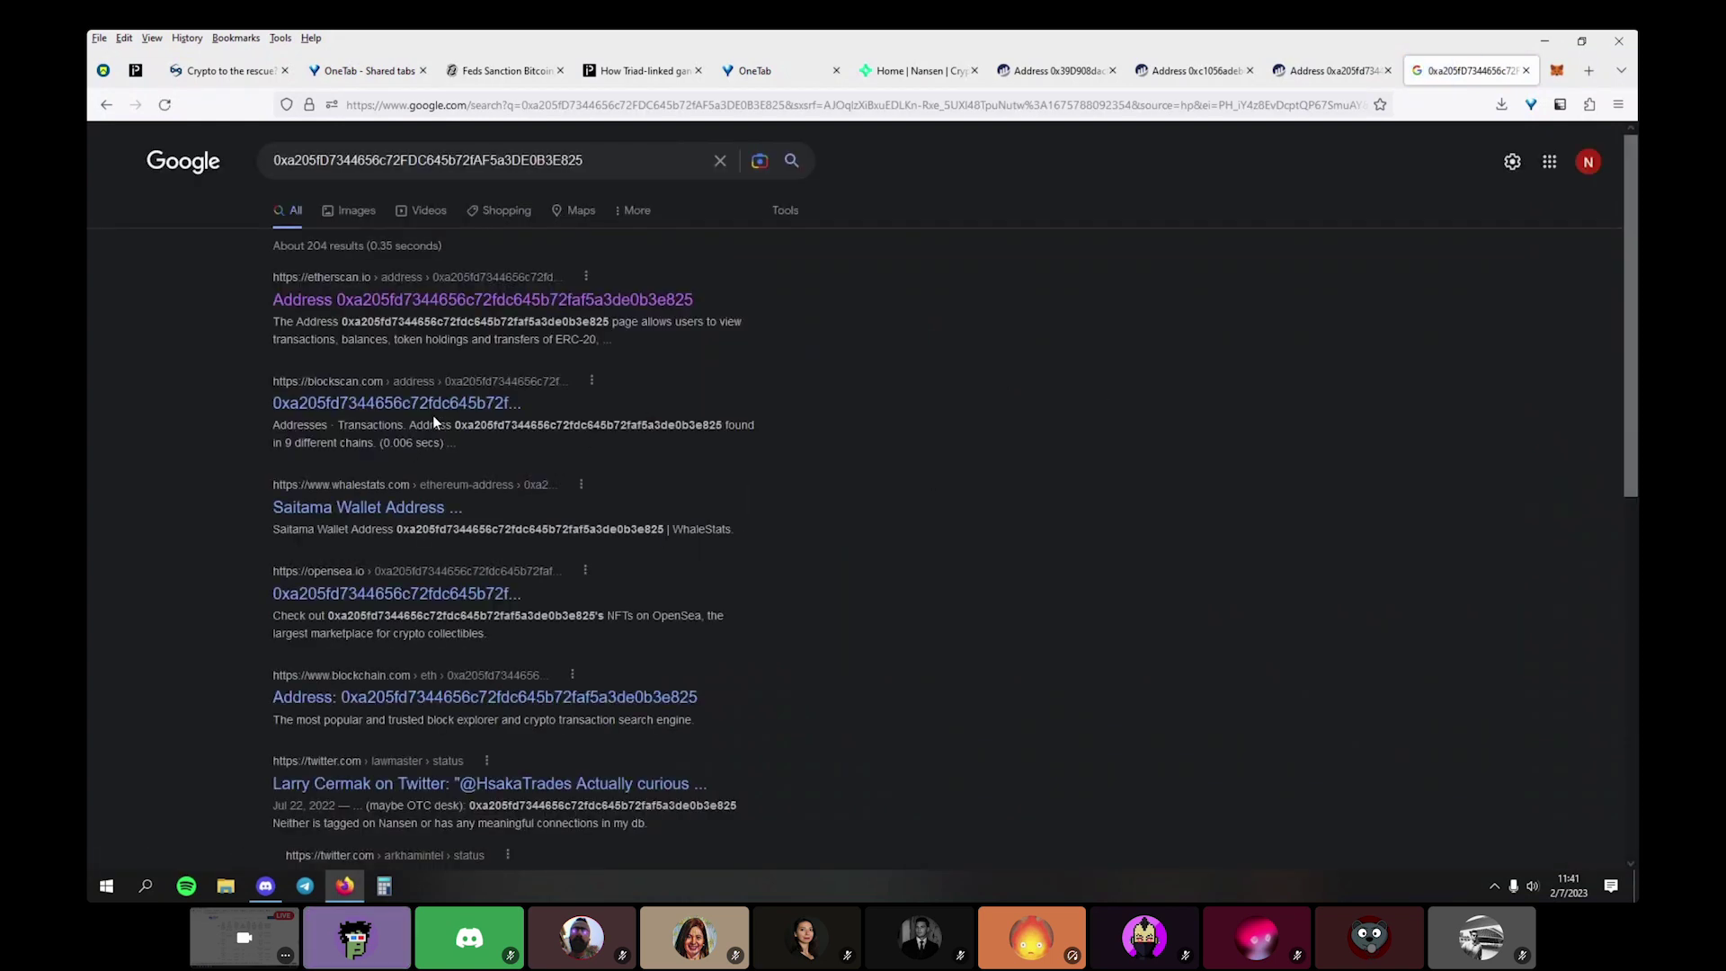
Open the WhaleStats, blockchain.com and July 2022 Twitter results in new tabs, and read the tweet thread about the whale address
middle_click(442, 508)
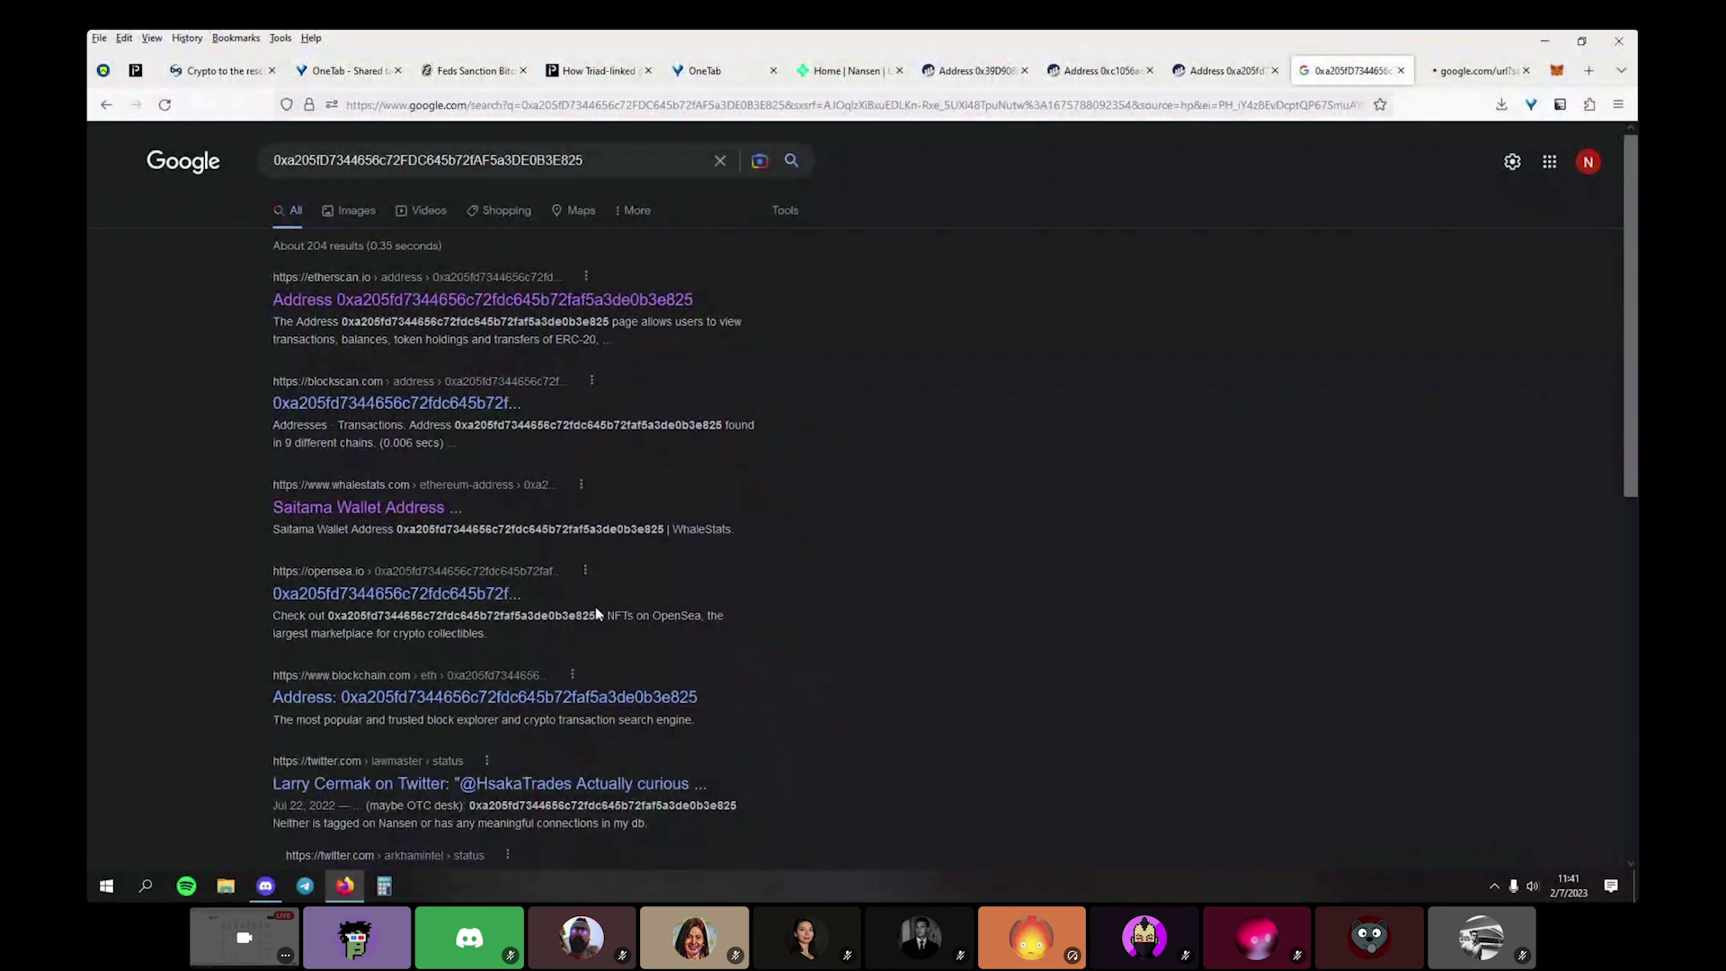
scroll(595, 612, "down", 3)
middle_click(527, 464)
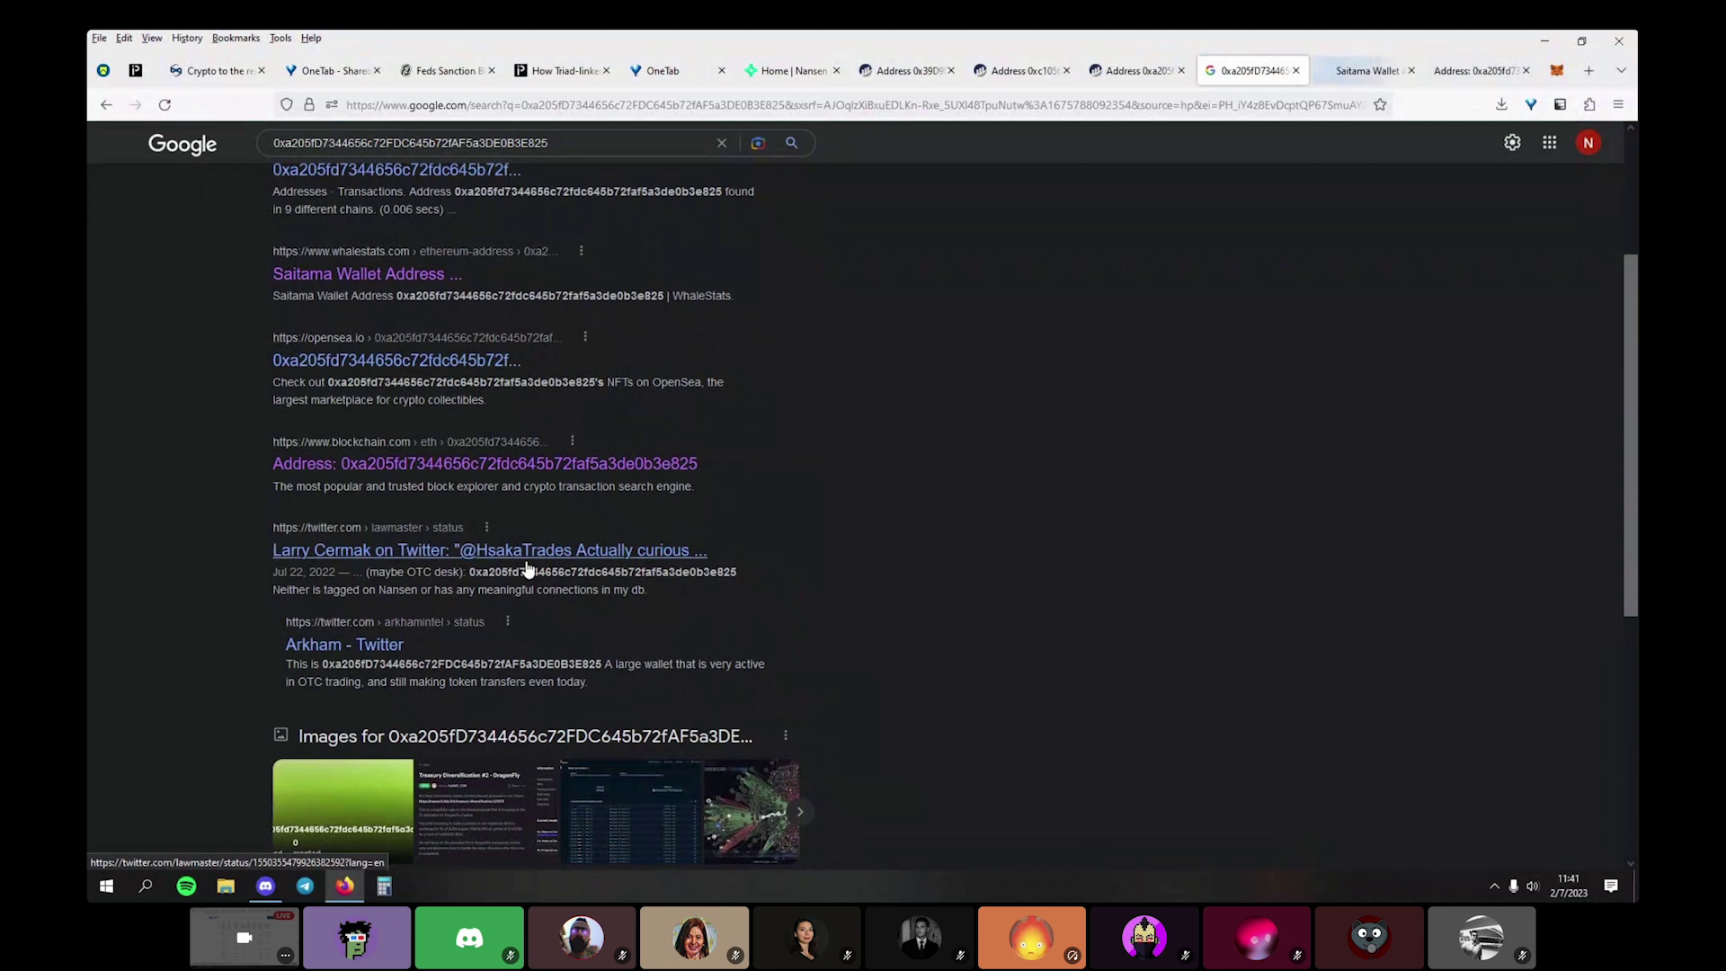
middle_click(528, 568)
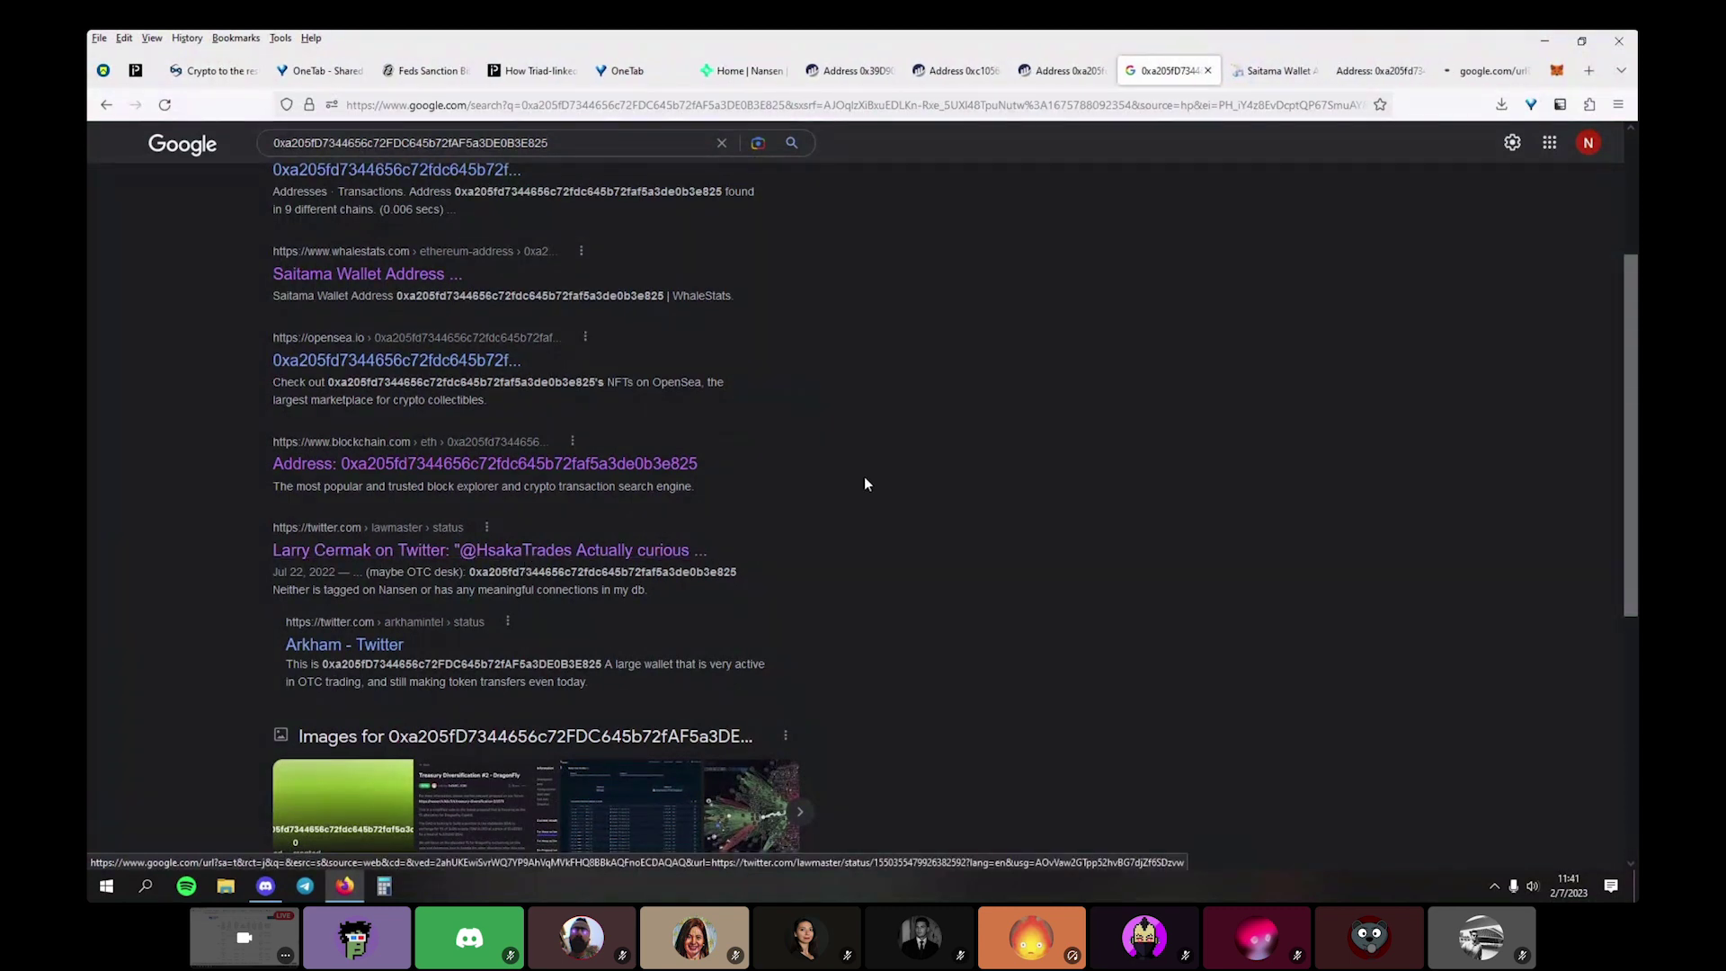
left_click(1493, 70)
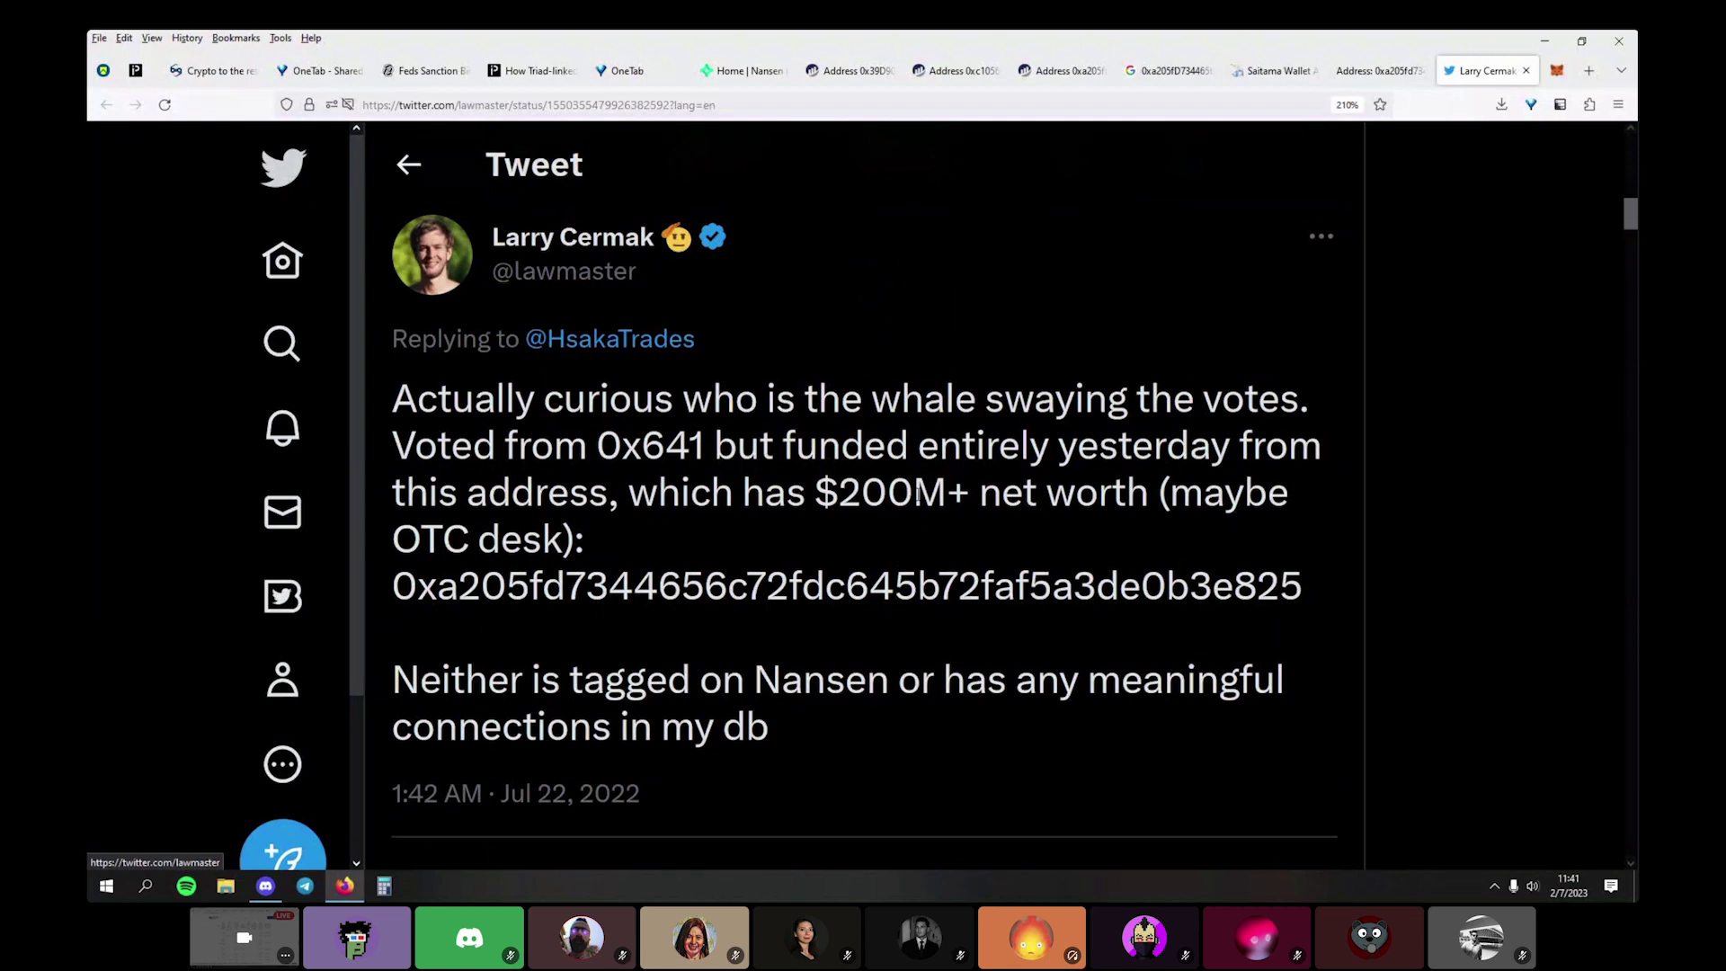
scroll(917, 495, "down", 10)
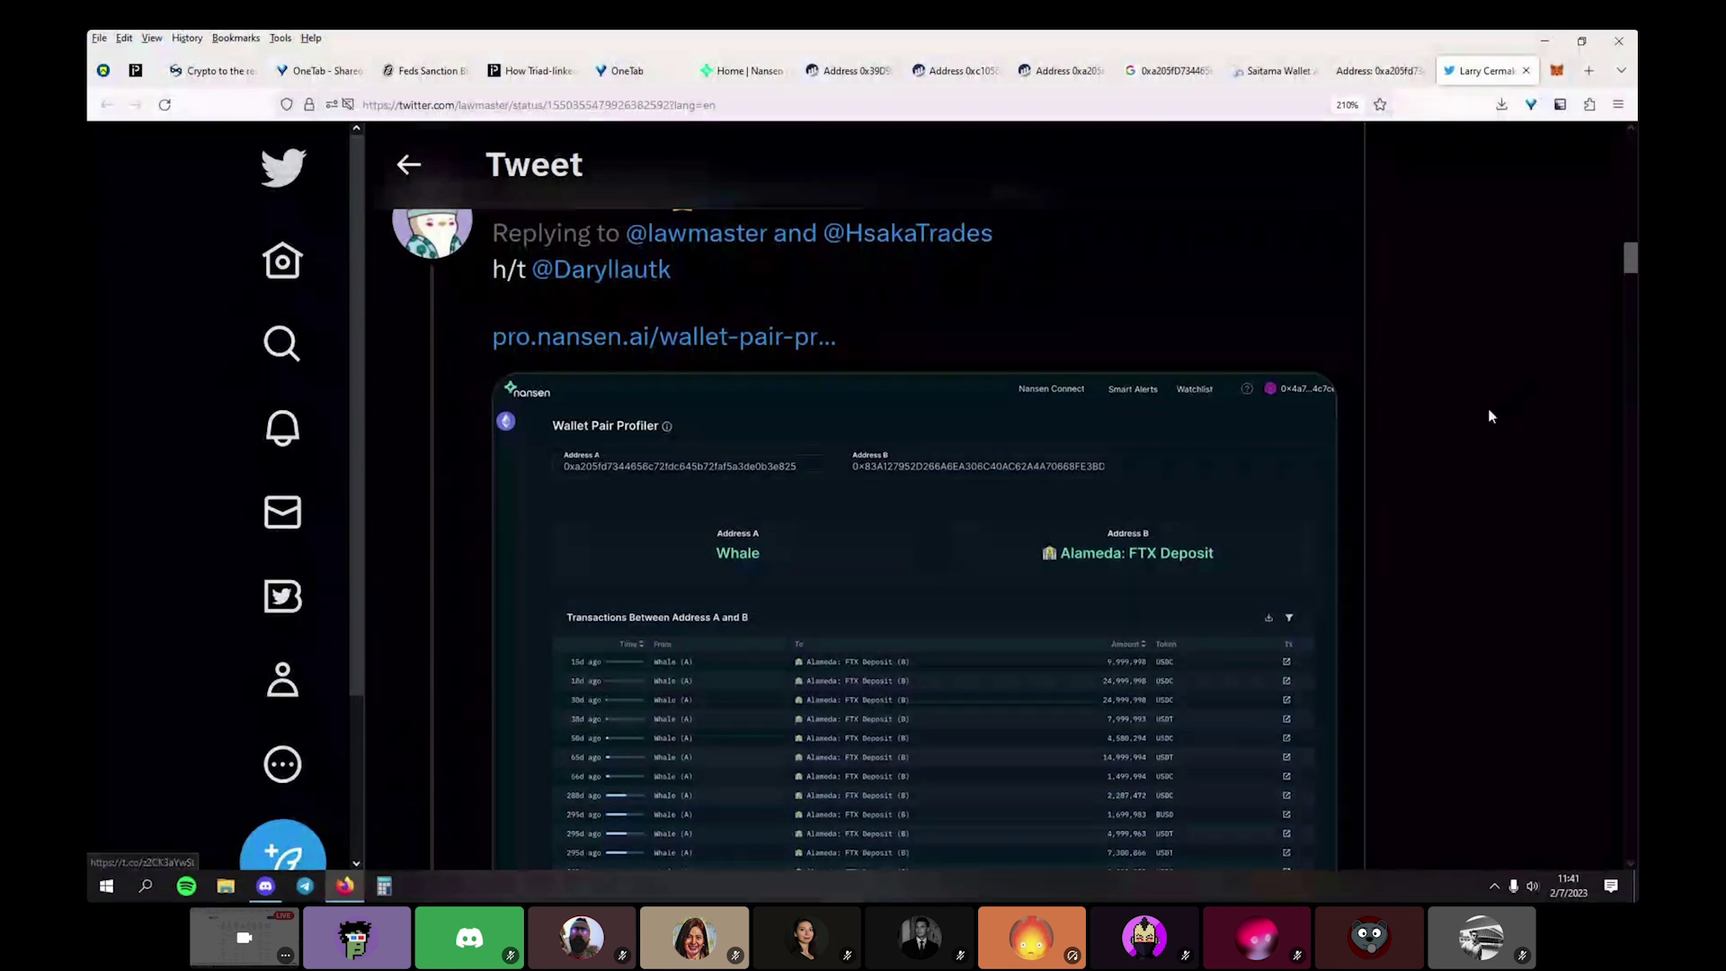
Read the replies to the whale address tweet and open the Nansen wallet pair link in the first reply
scroll(1489, 415, "down", 5)
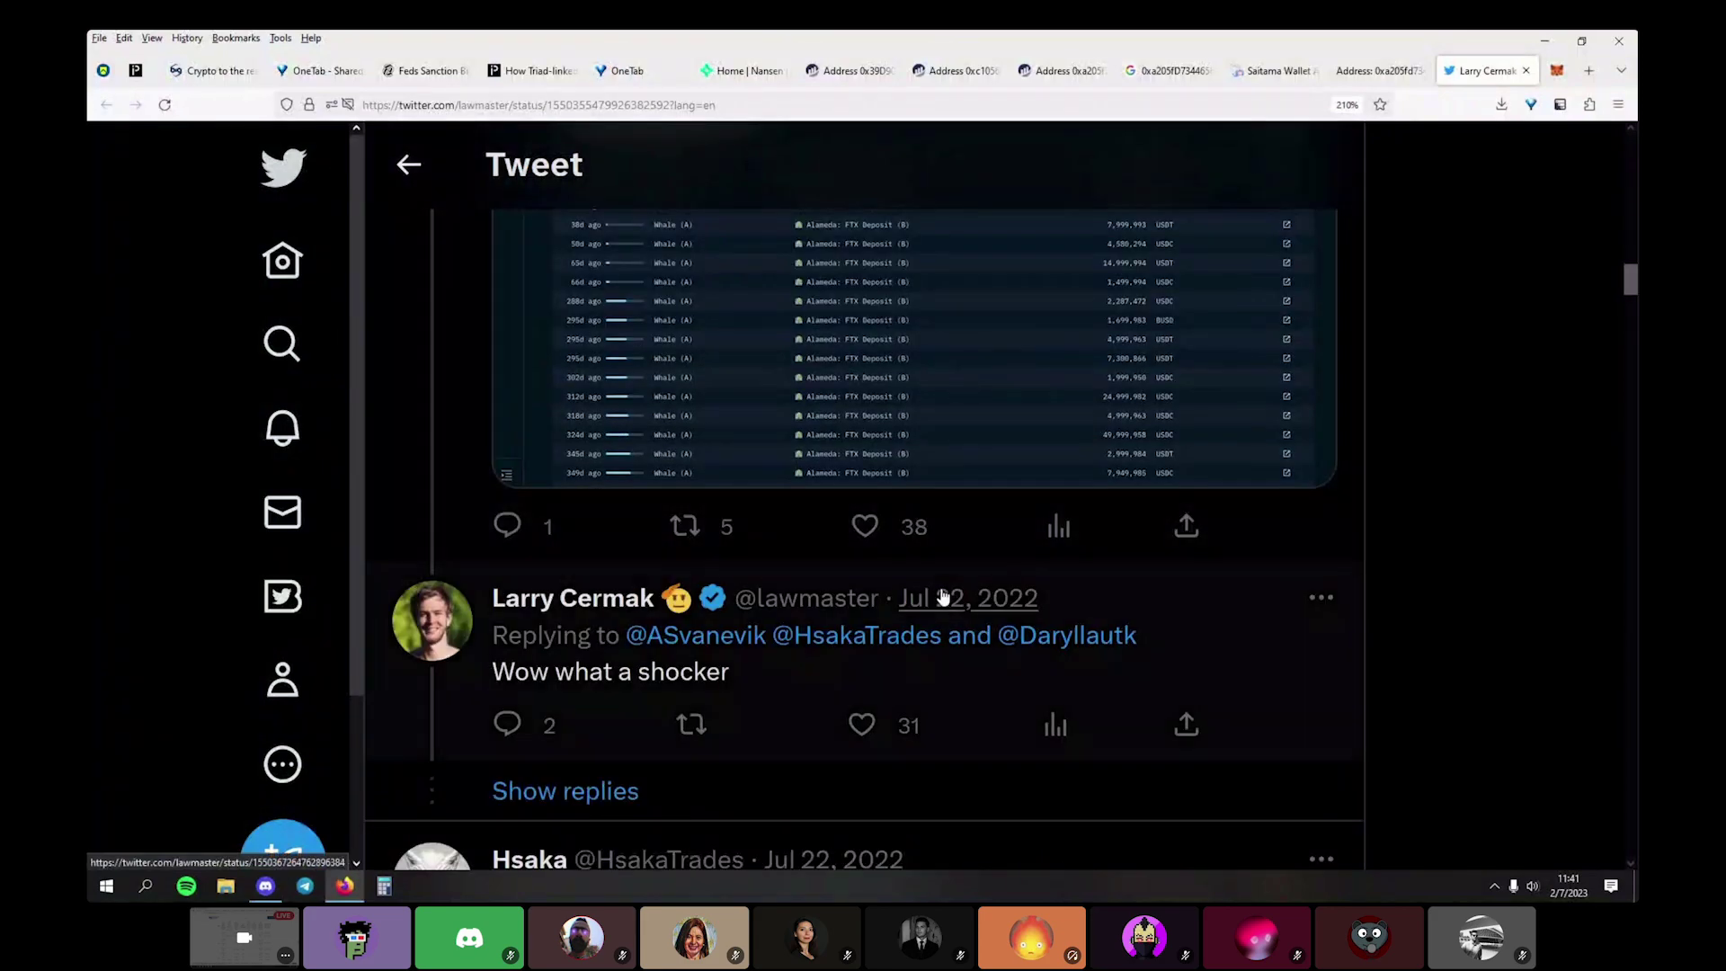
scroll(943, 598, "up", 10)
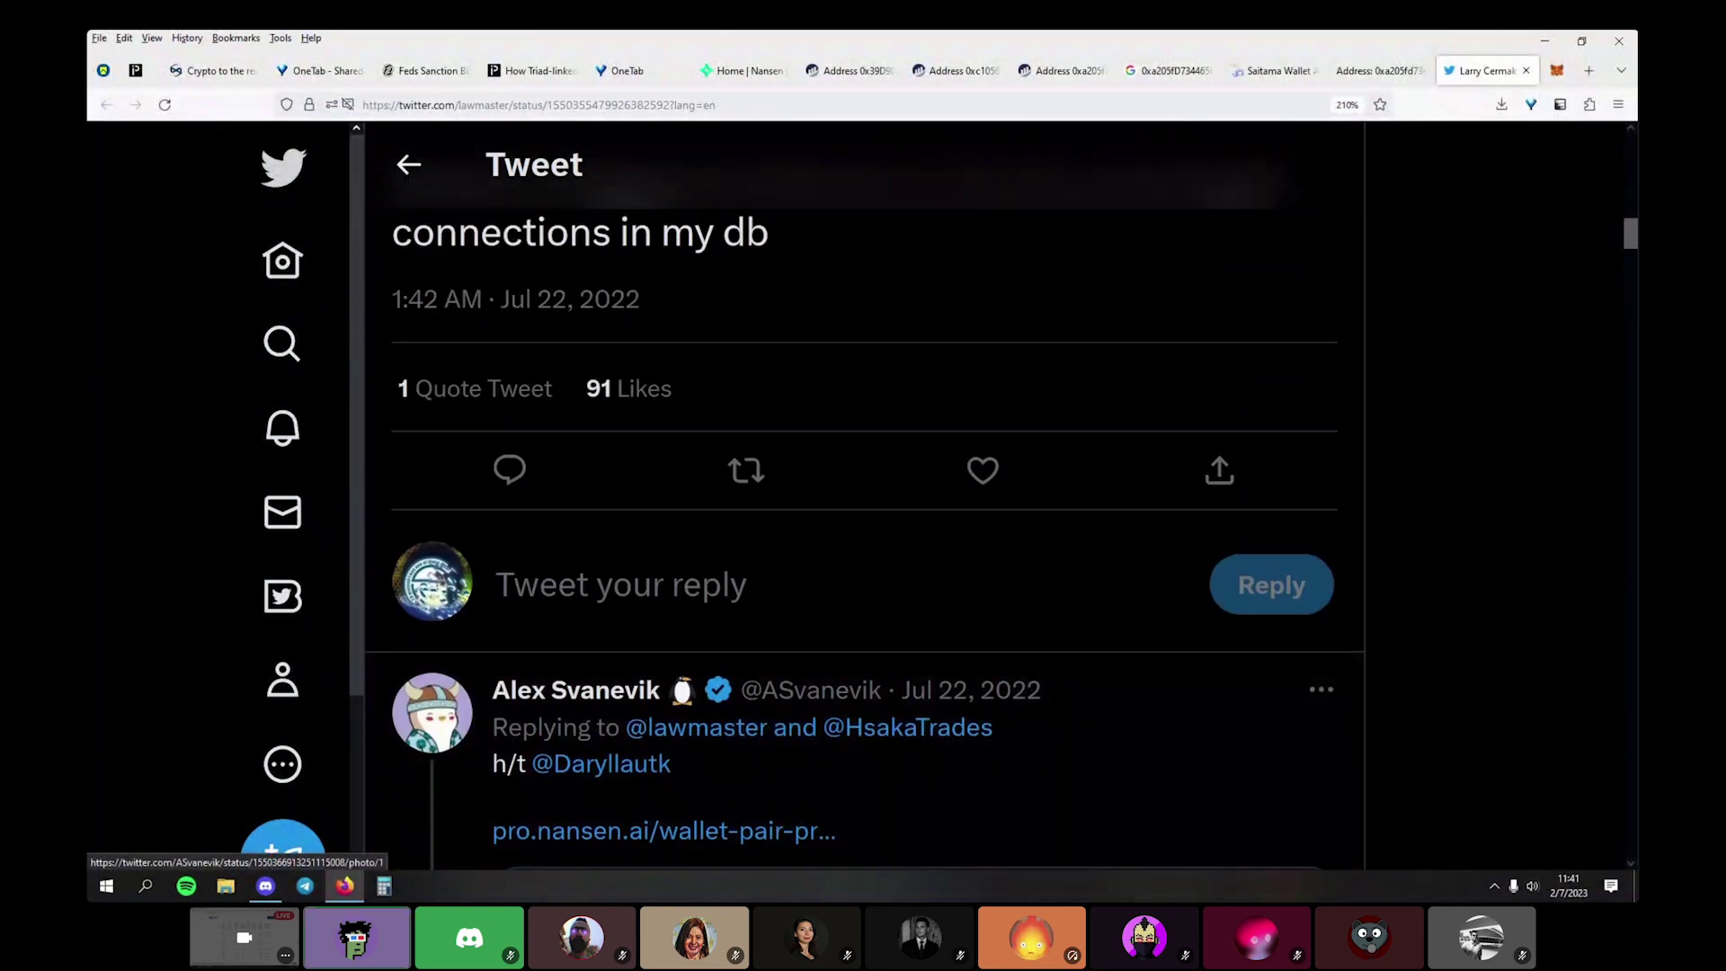
scroll(943, 598, "down", 10)
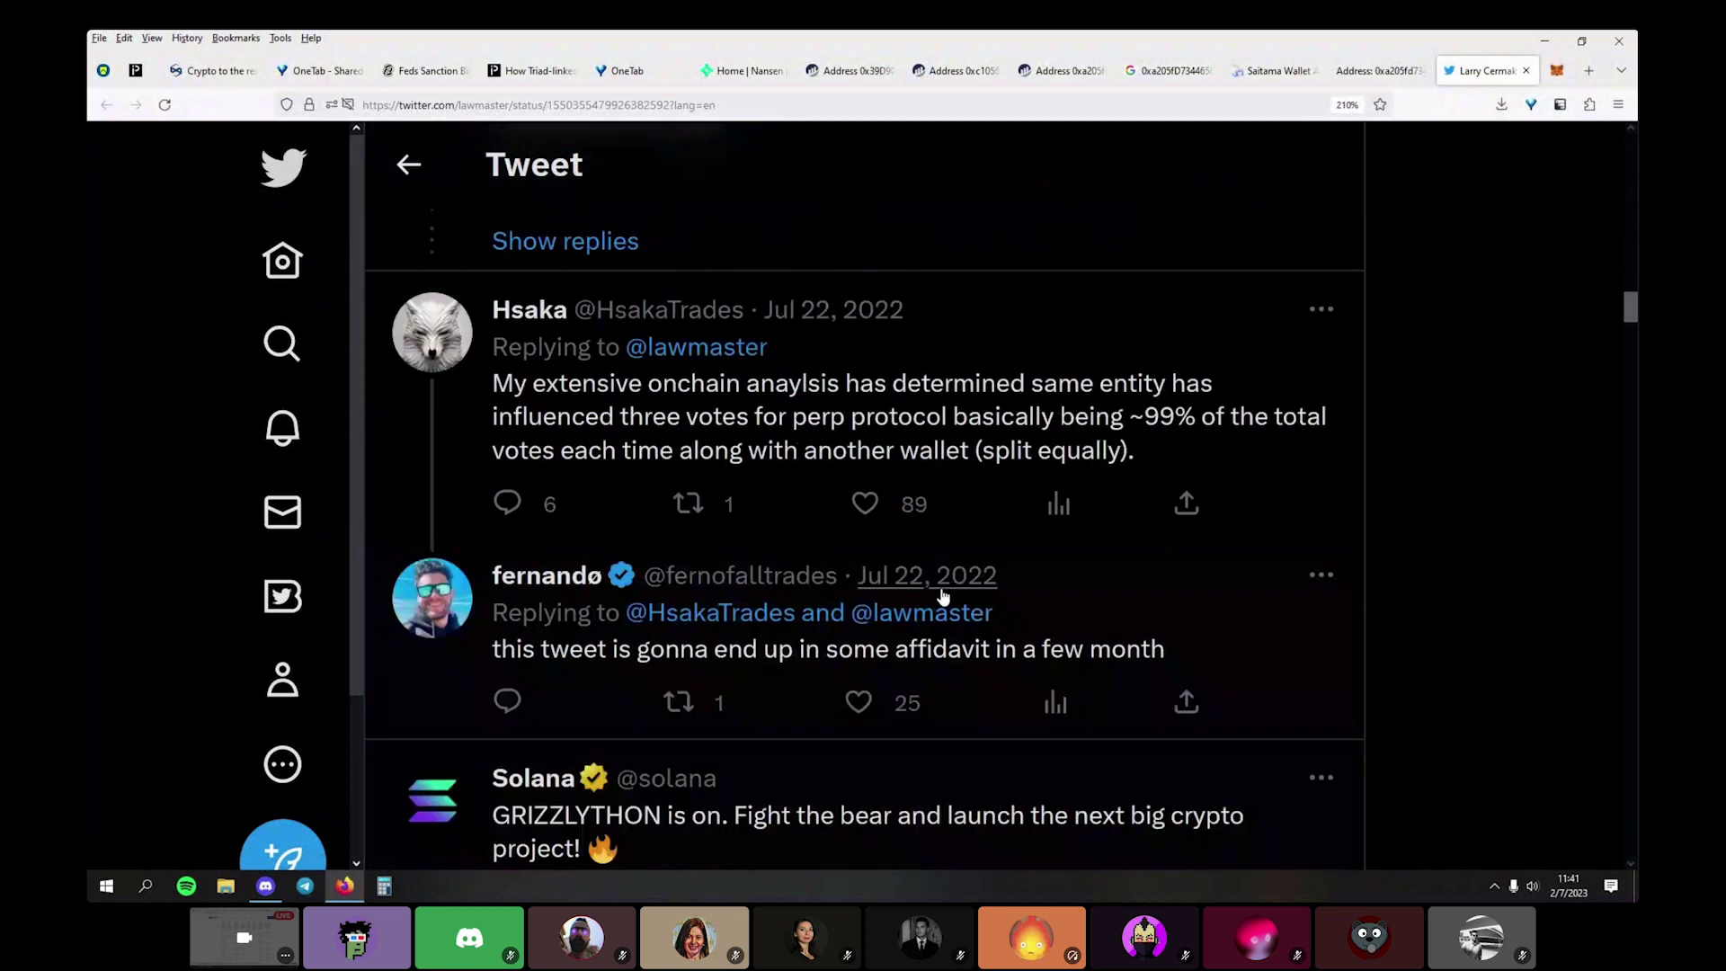
scroll(943, 598, "up", 10)
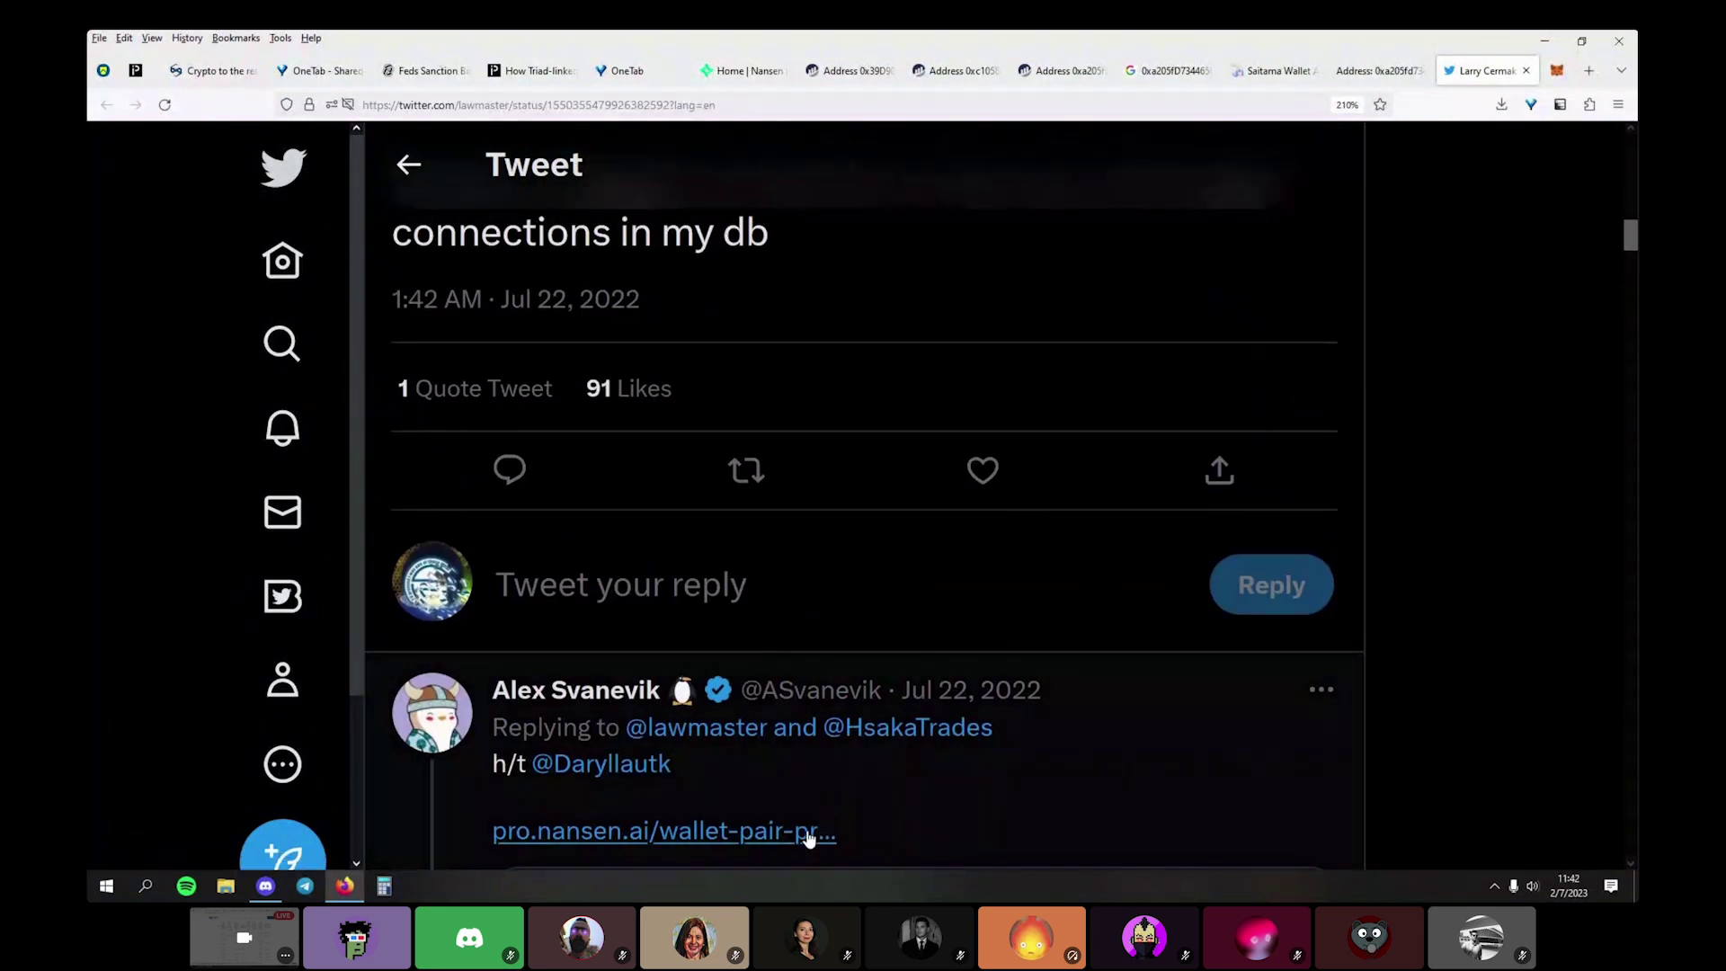
left_click(808, 836)
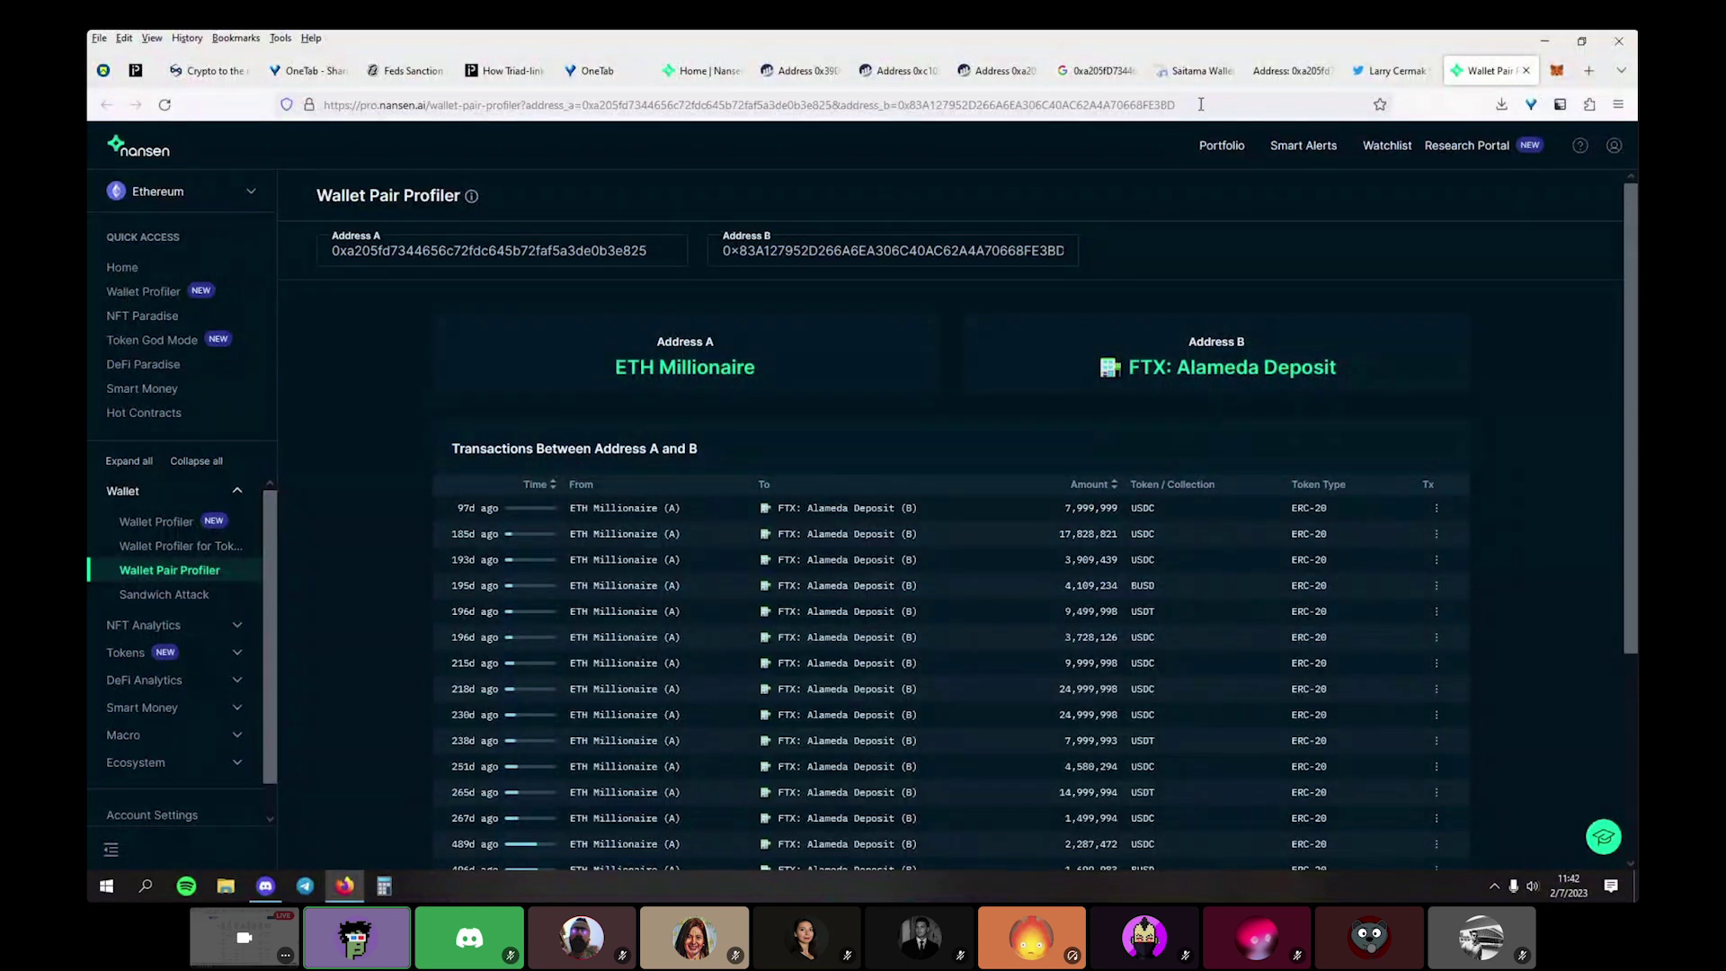
Check address 0xa205fd on its blockchain.com page, and review its transactions with FTX: Alameda Deposit in Nansen's Wallet Pair Profiler
left_click(1373, 72)
left_click(1291, 71)
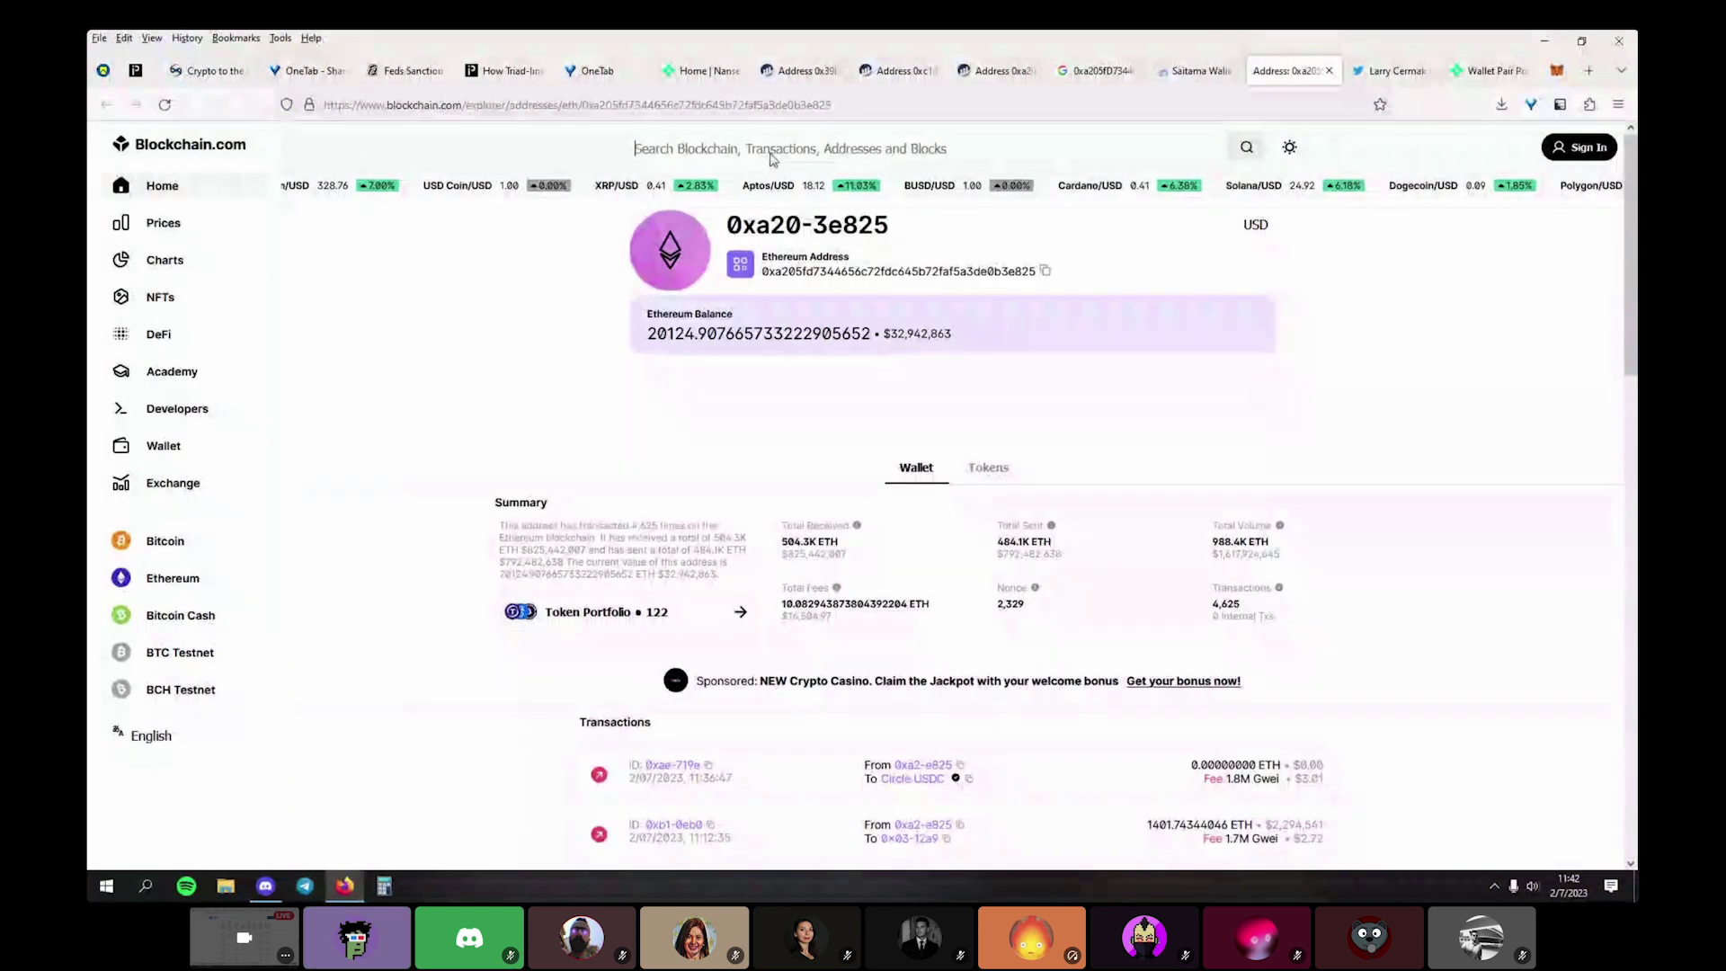
left_click(831, 106)
double_click(828, 106)
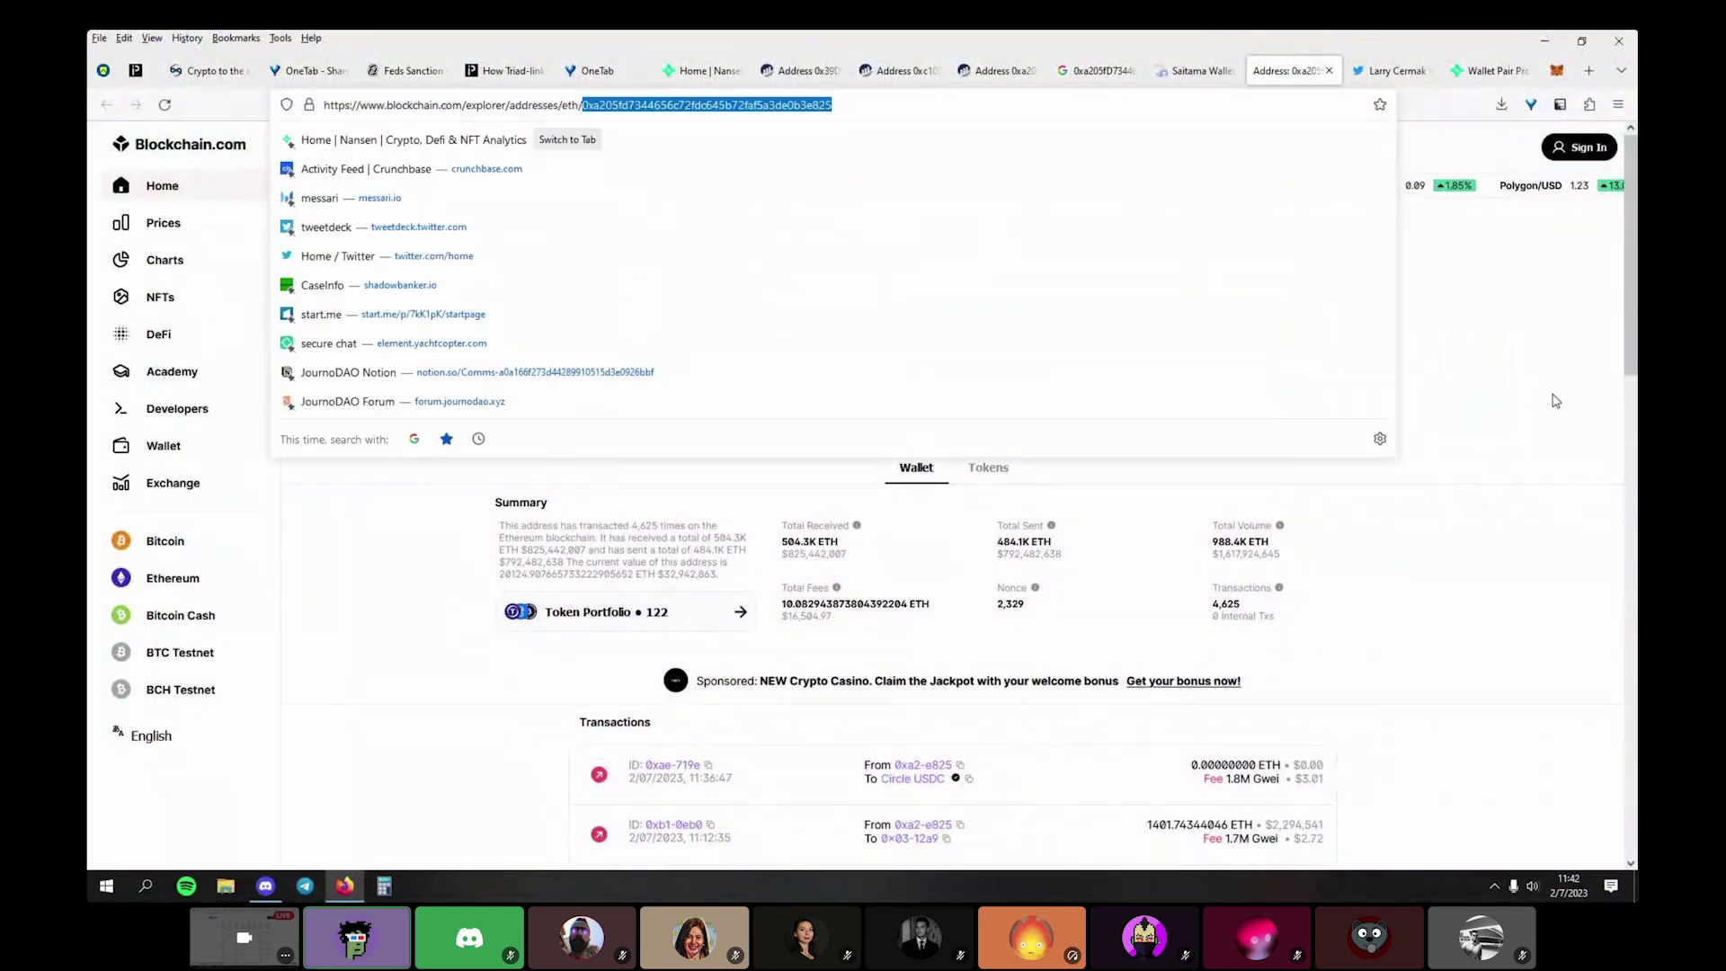
left_click(1488, 72)
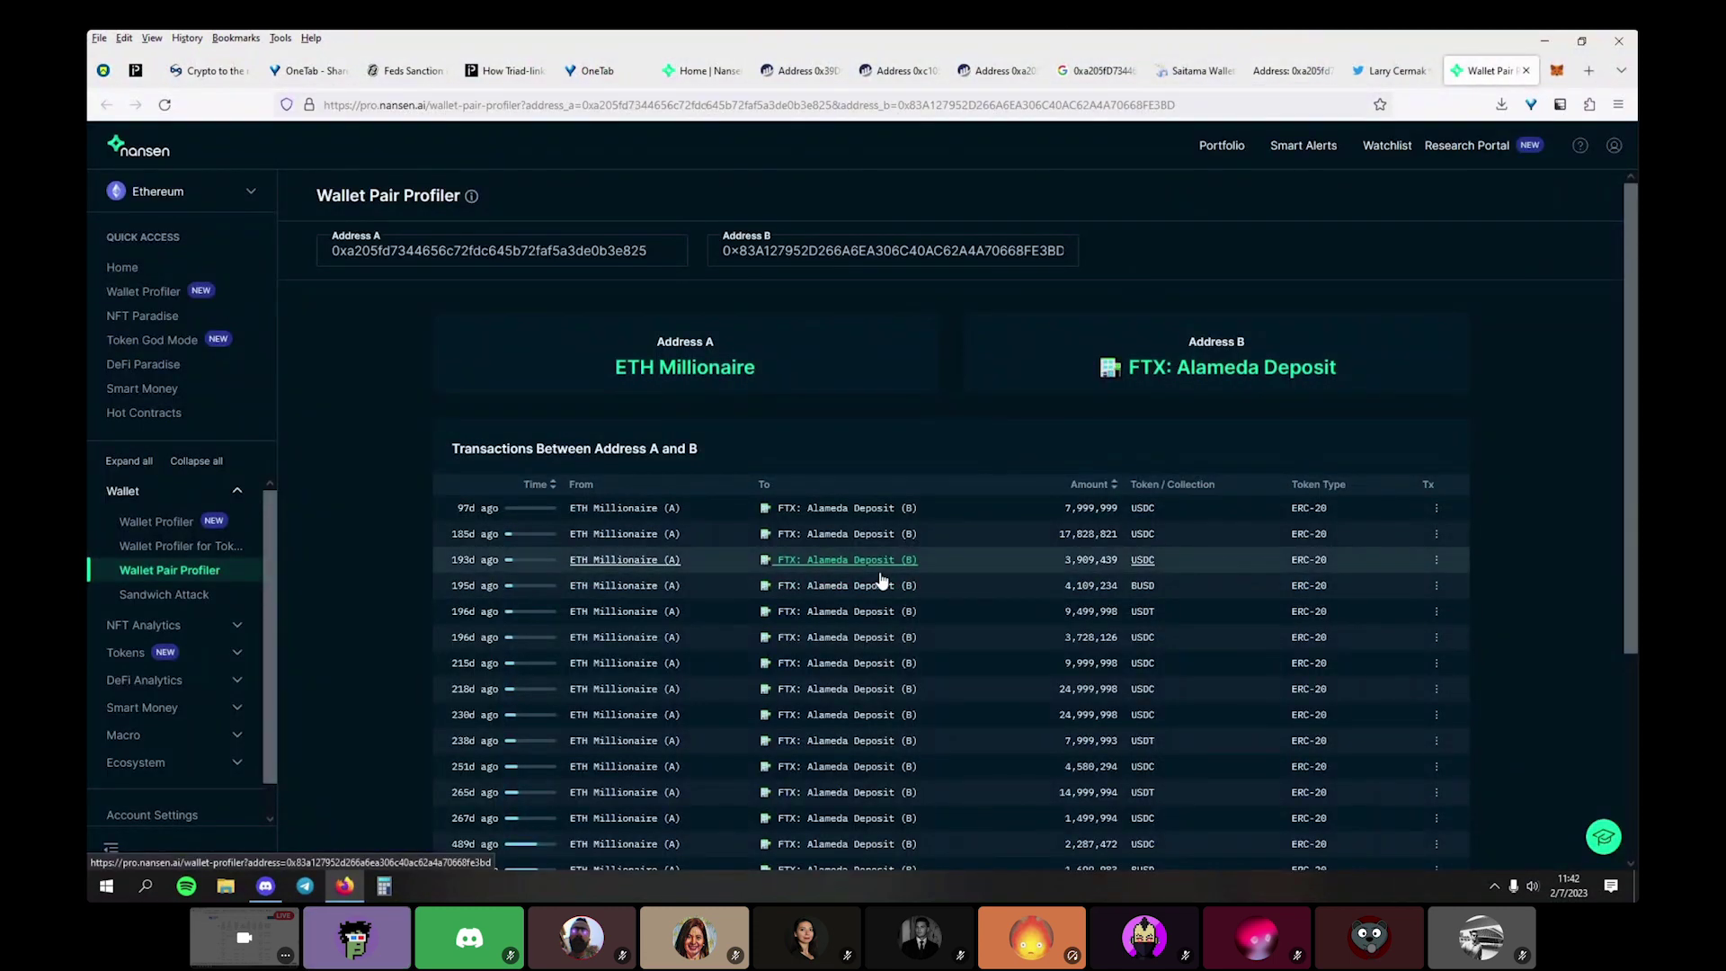
scroll(653, 540, "down", 3)
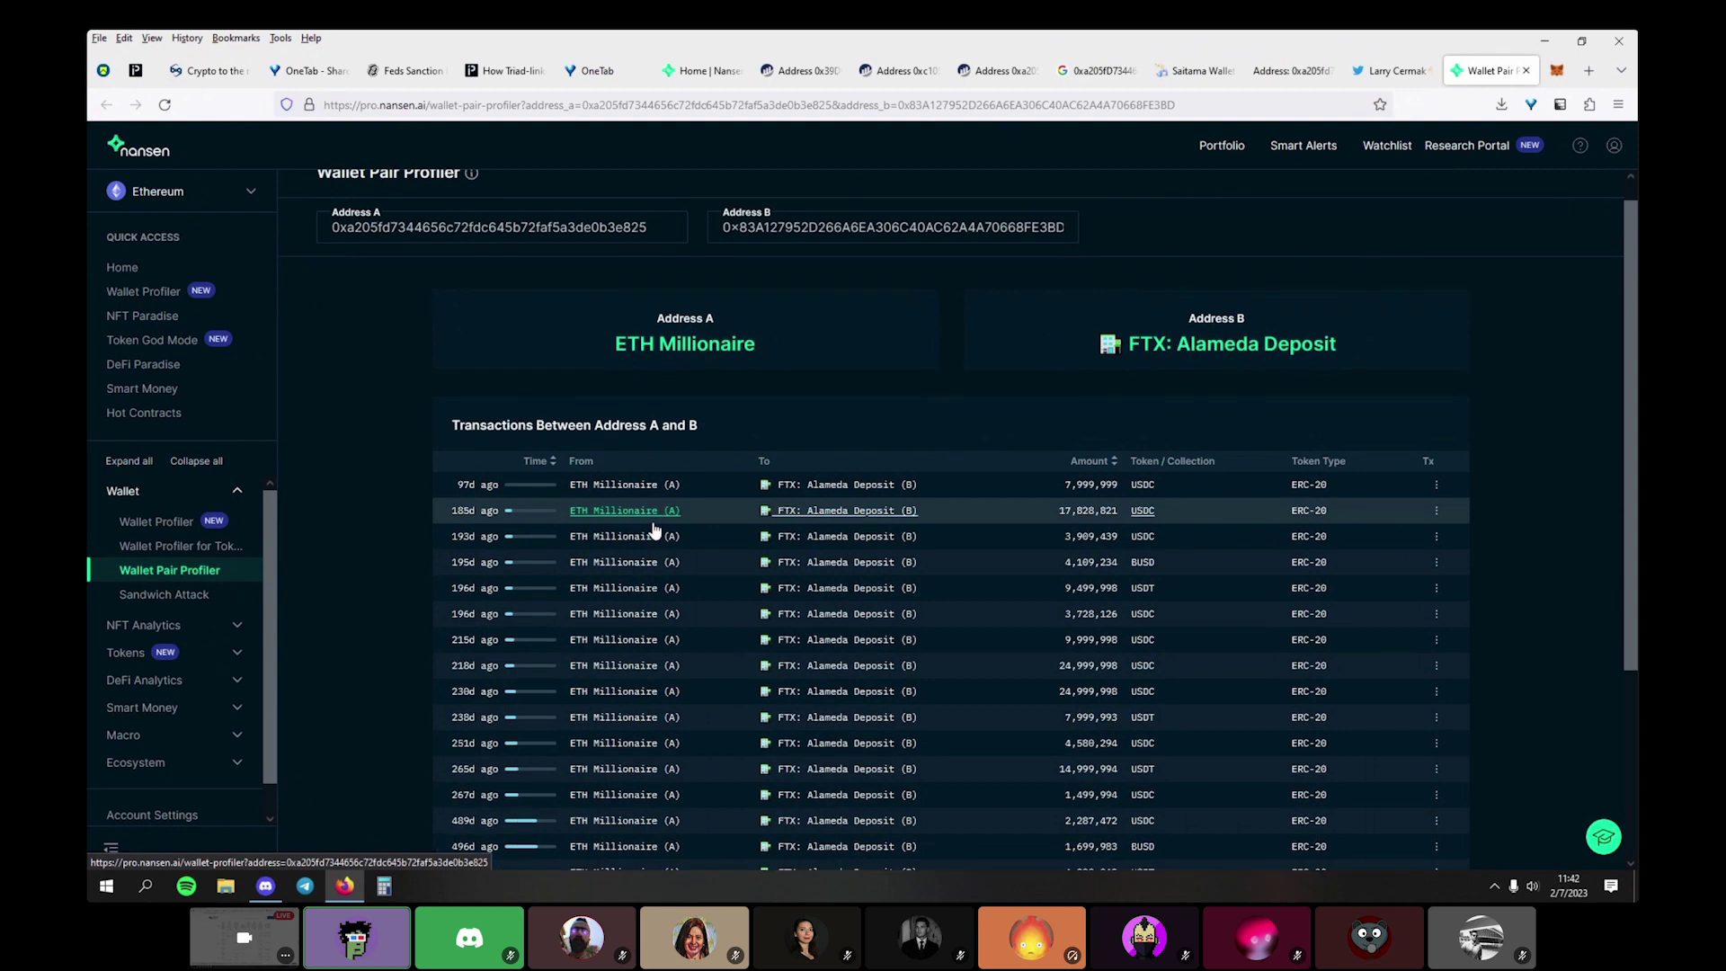
scroll(654, 531, "up", 3)
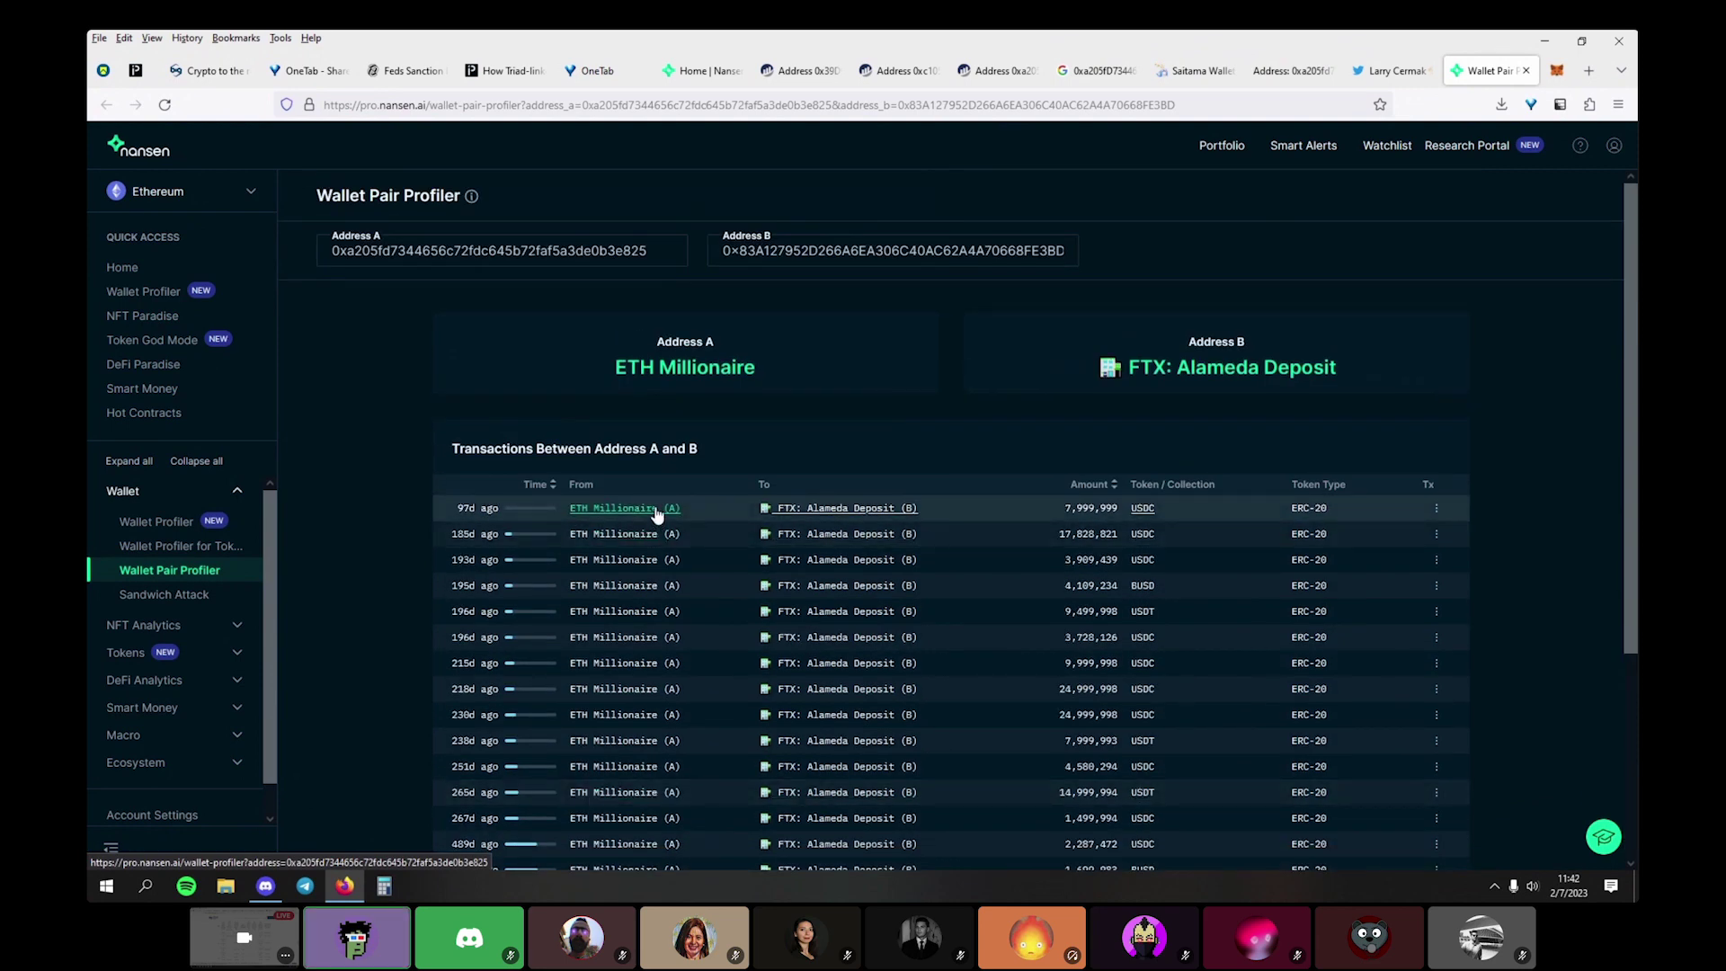
scroll(656, 515, "down", 3)
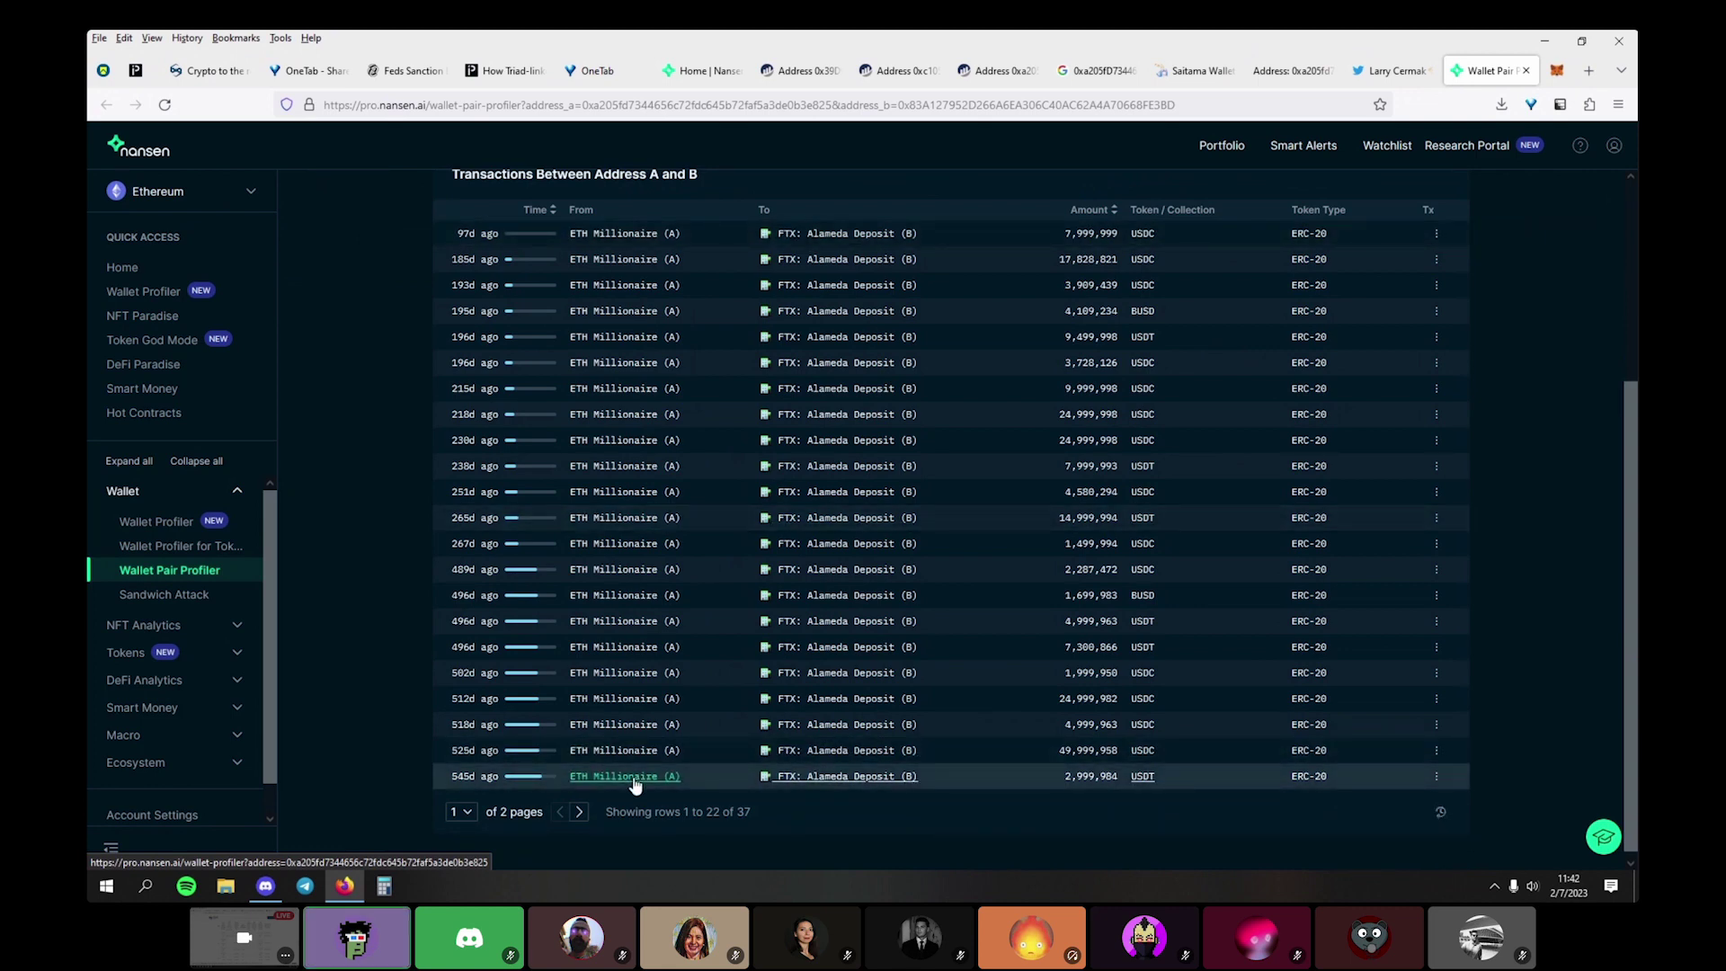
Open the ETH Millionaire wallet in the Wallet Profiler and view its full list of wallet labels
left_click(629, 778)
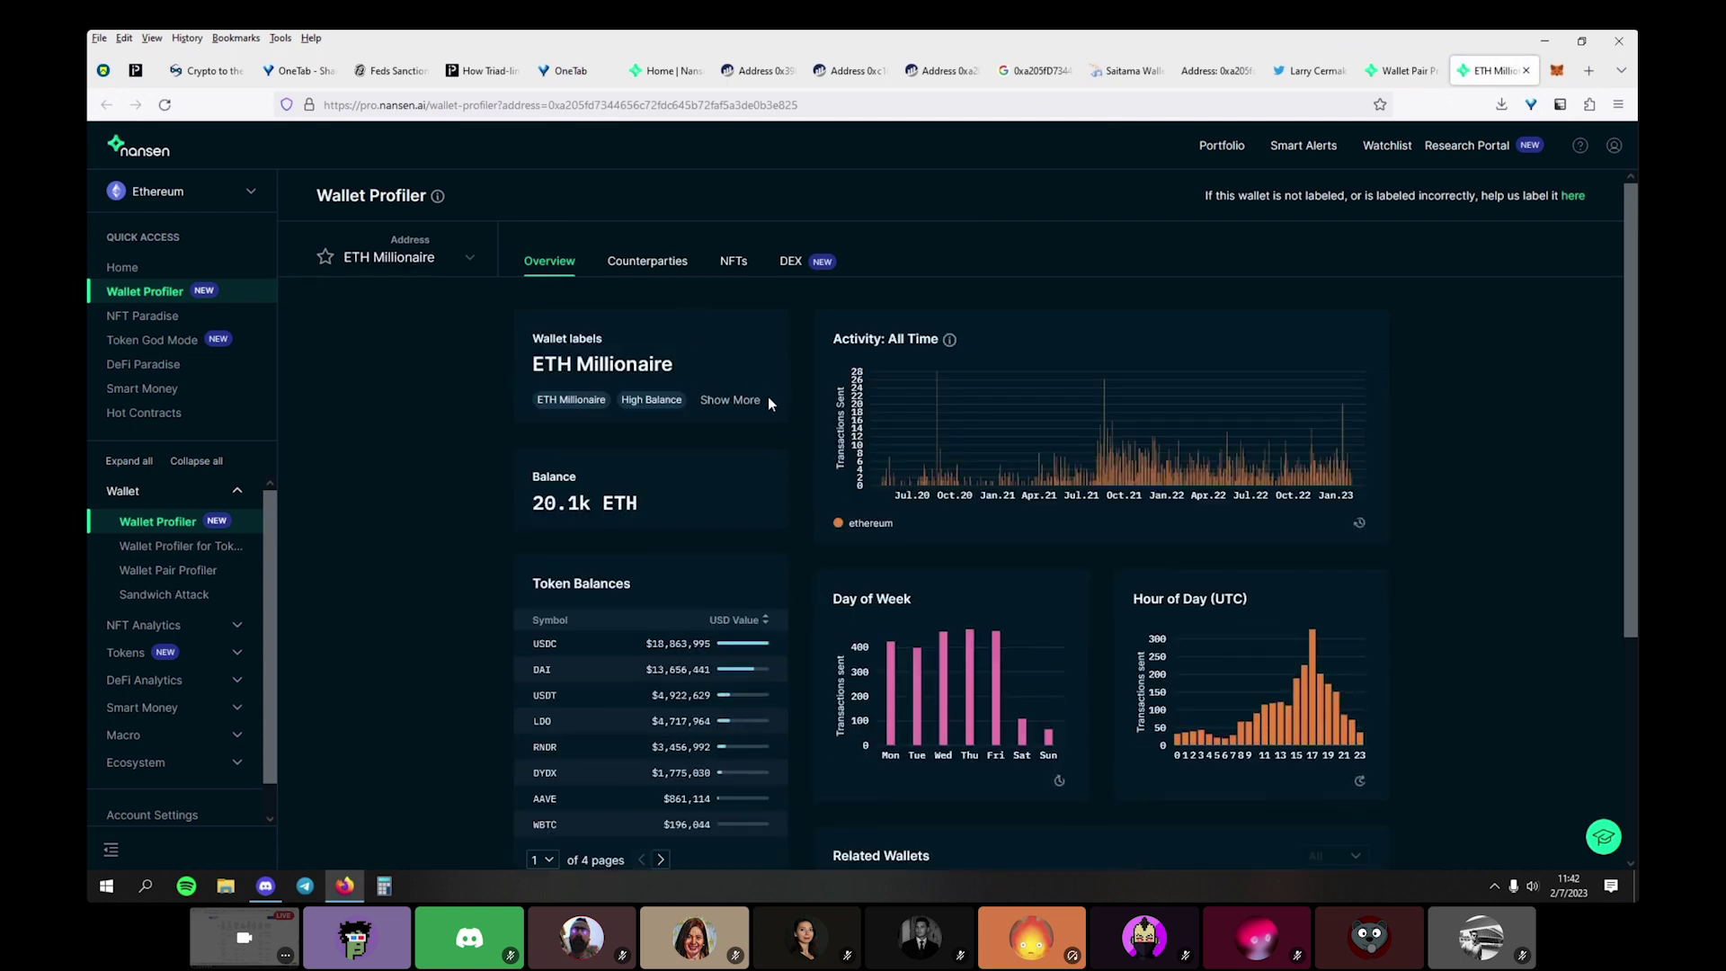
left_click(726, 403)
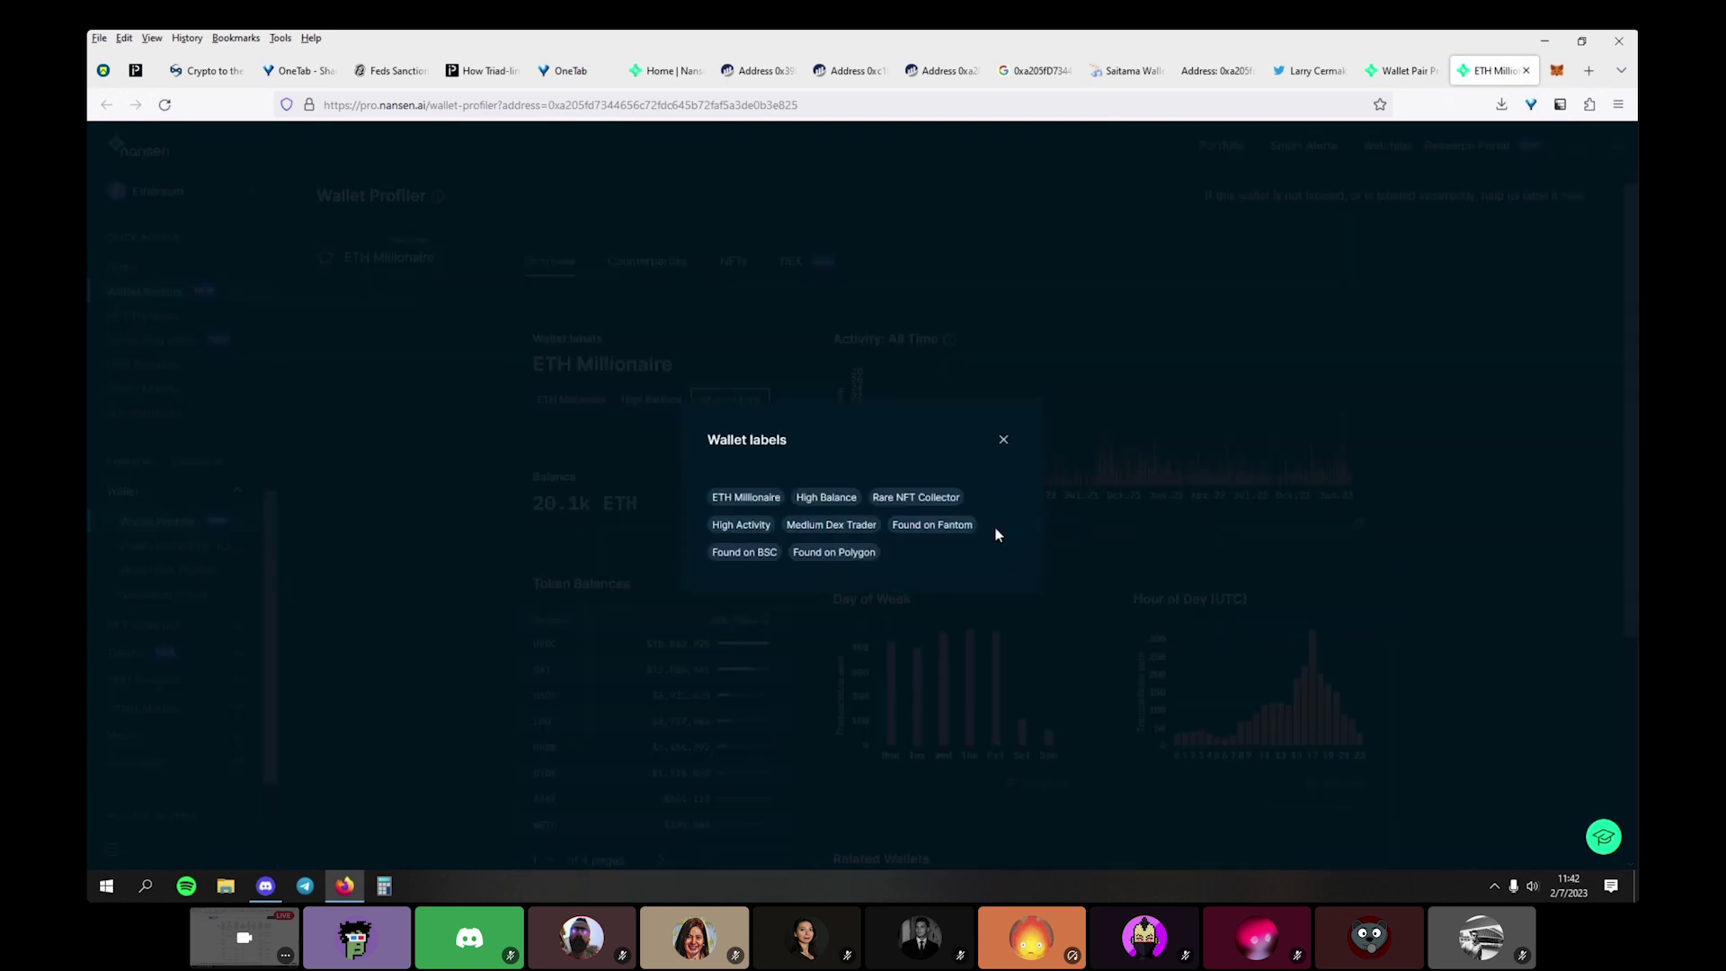
left_click(1003, 440)
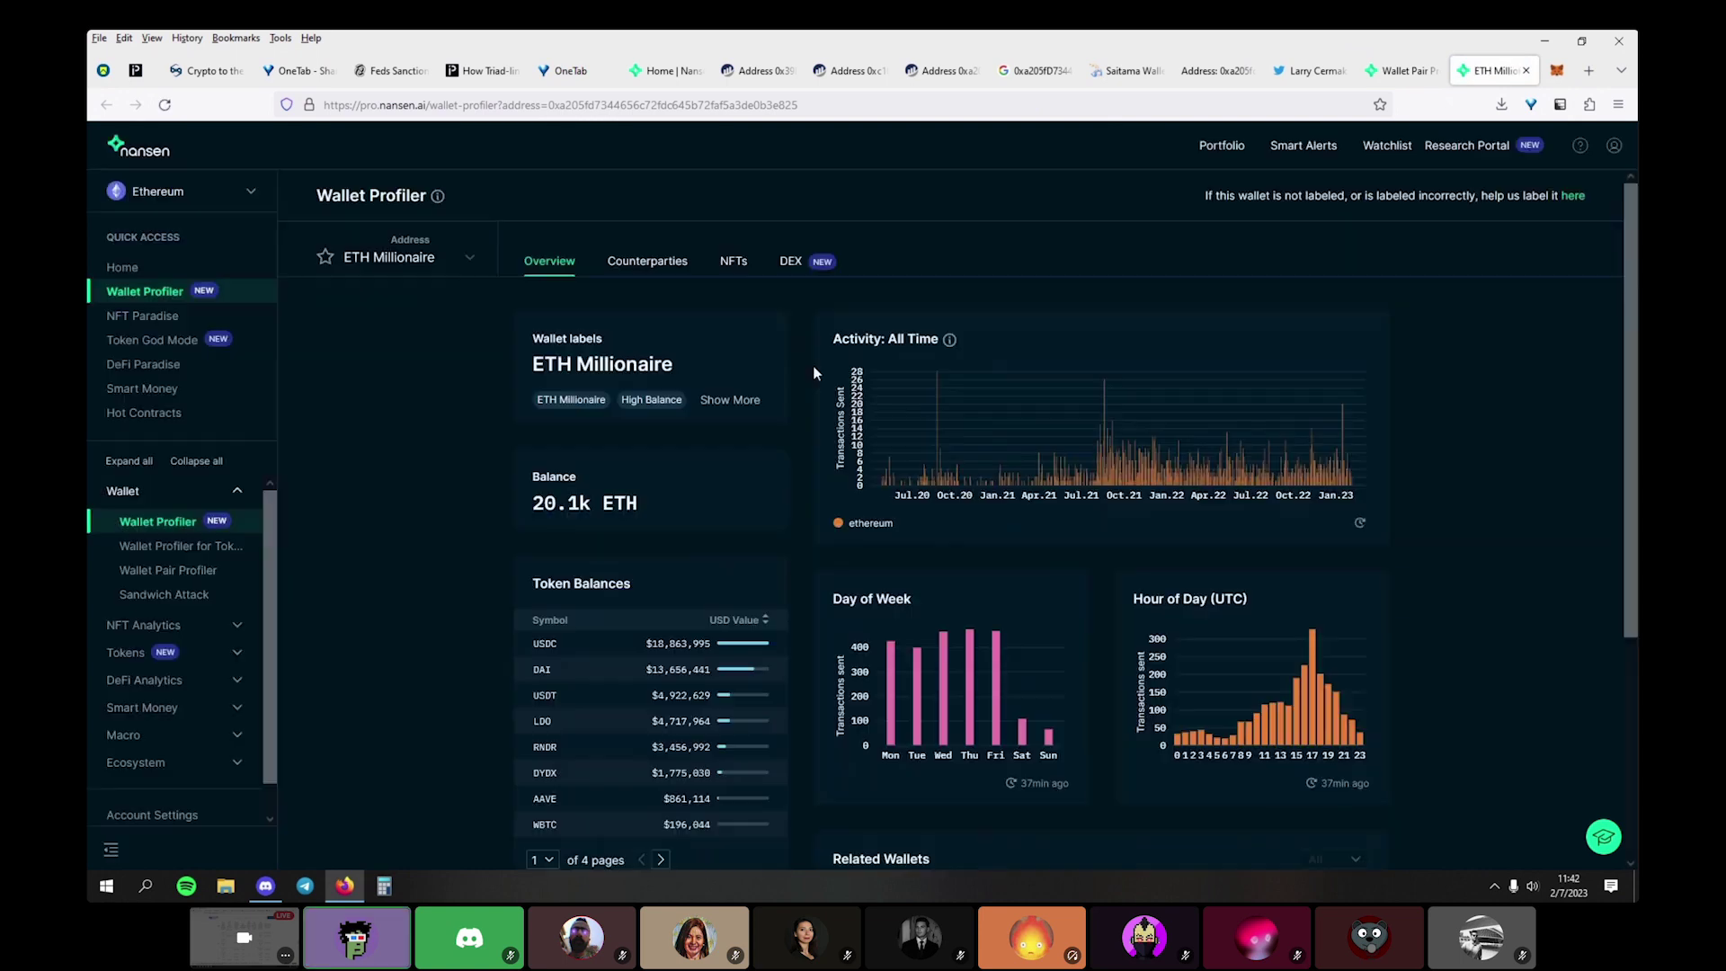
Show the wallet's counterparties, with both the incoming and outgoing charts set to ETH
left_click(680, 262)
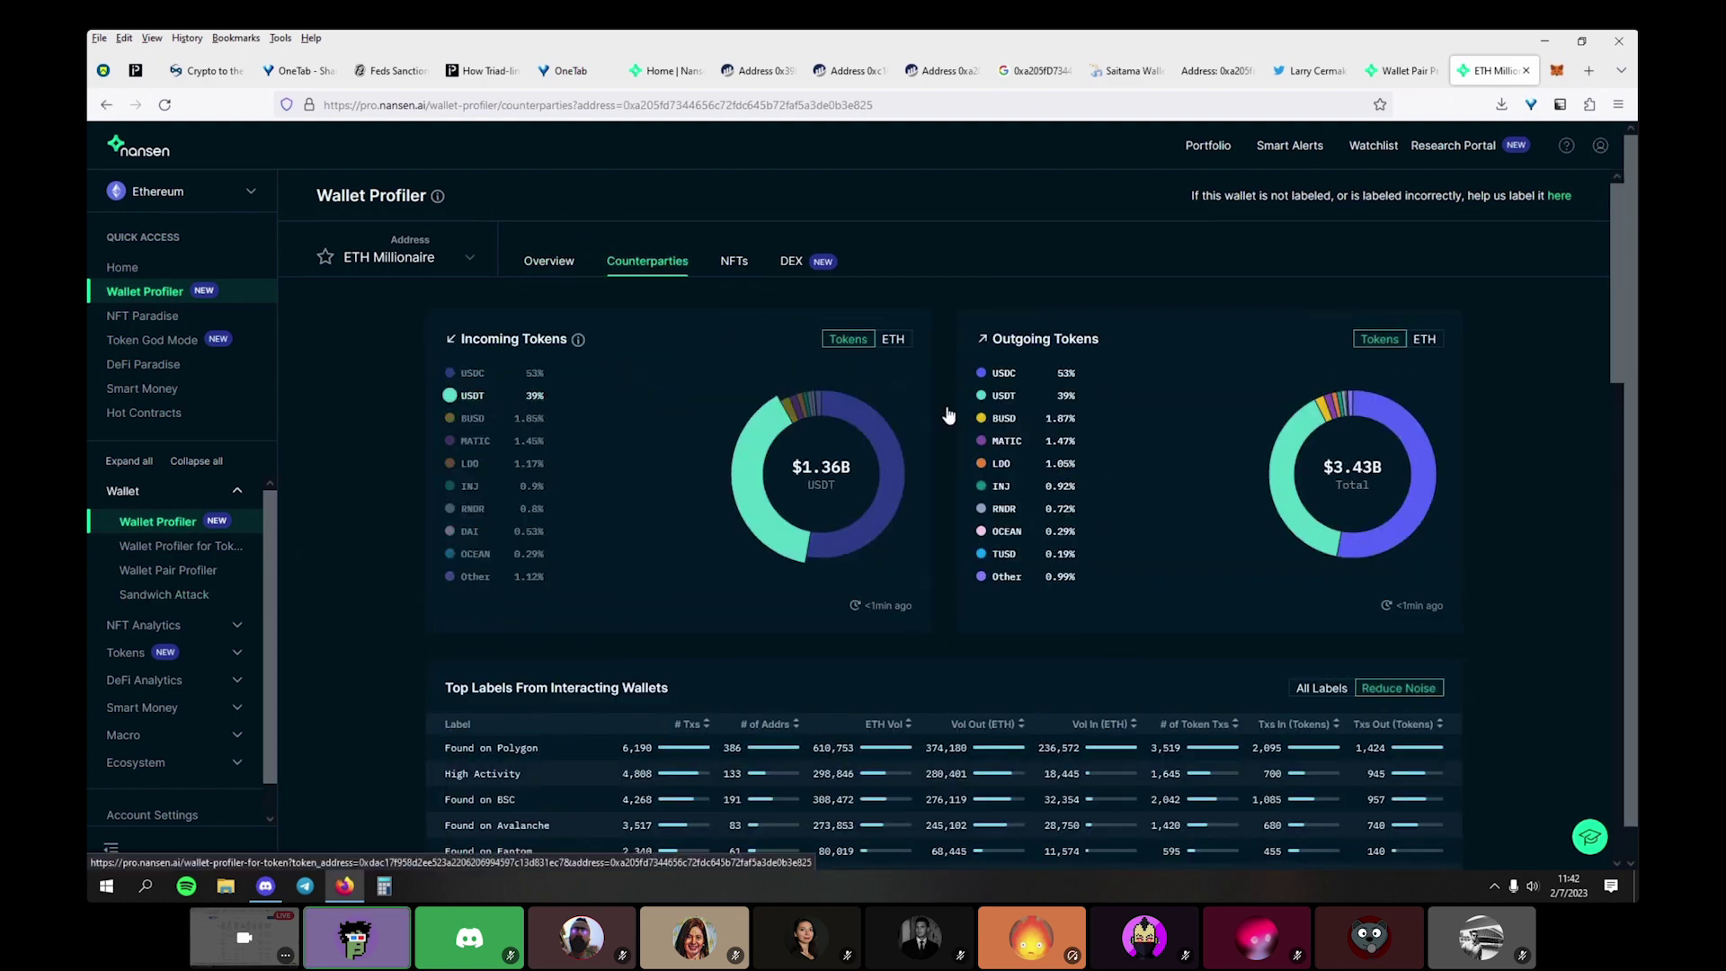
left_click(902, 339)
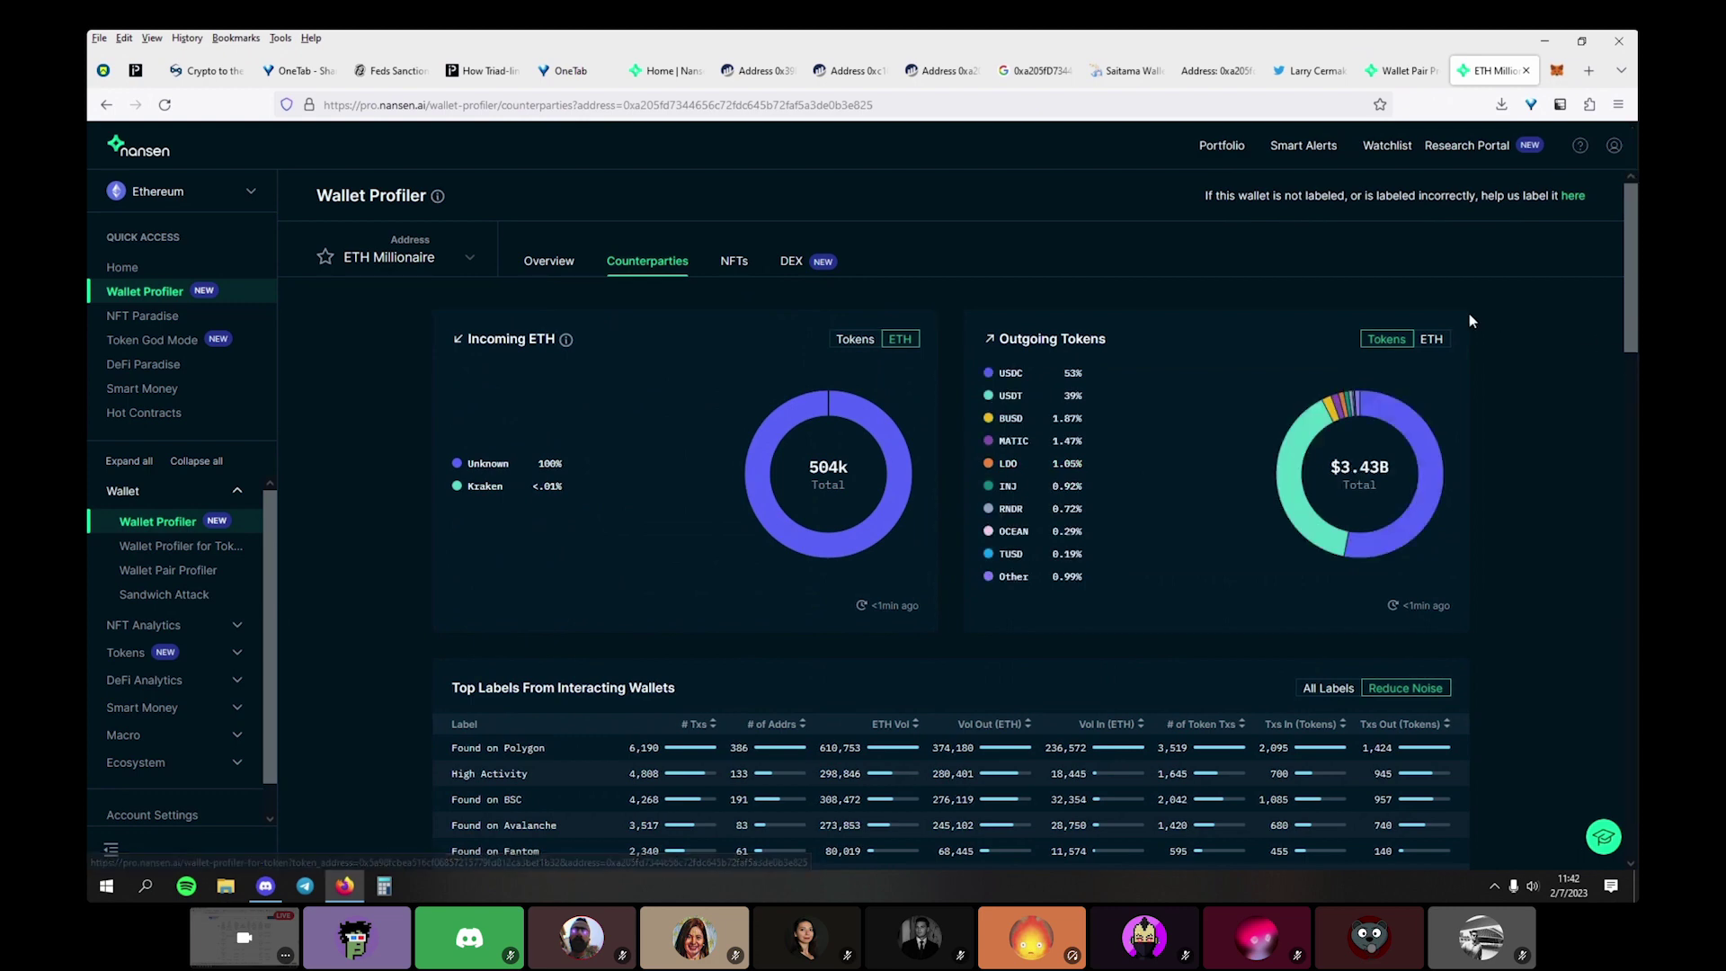
left_click(1426, 339)
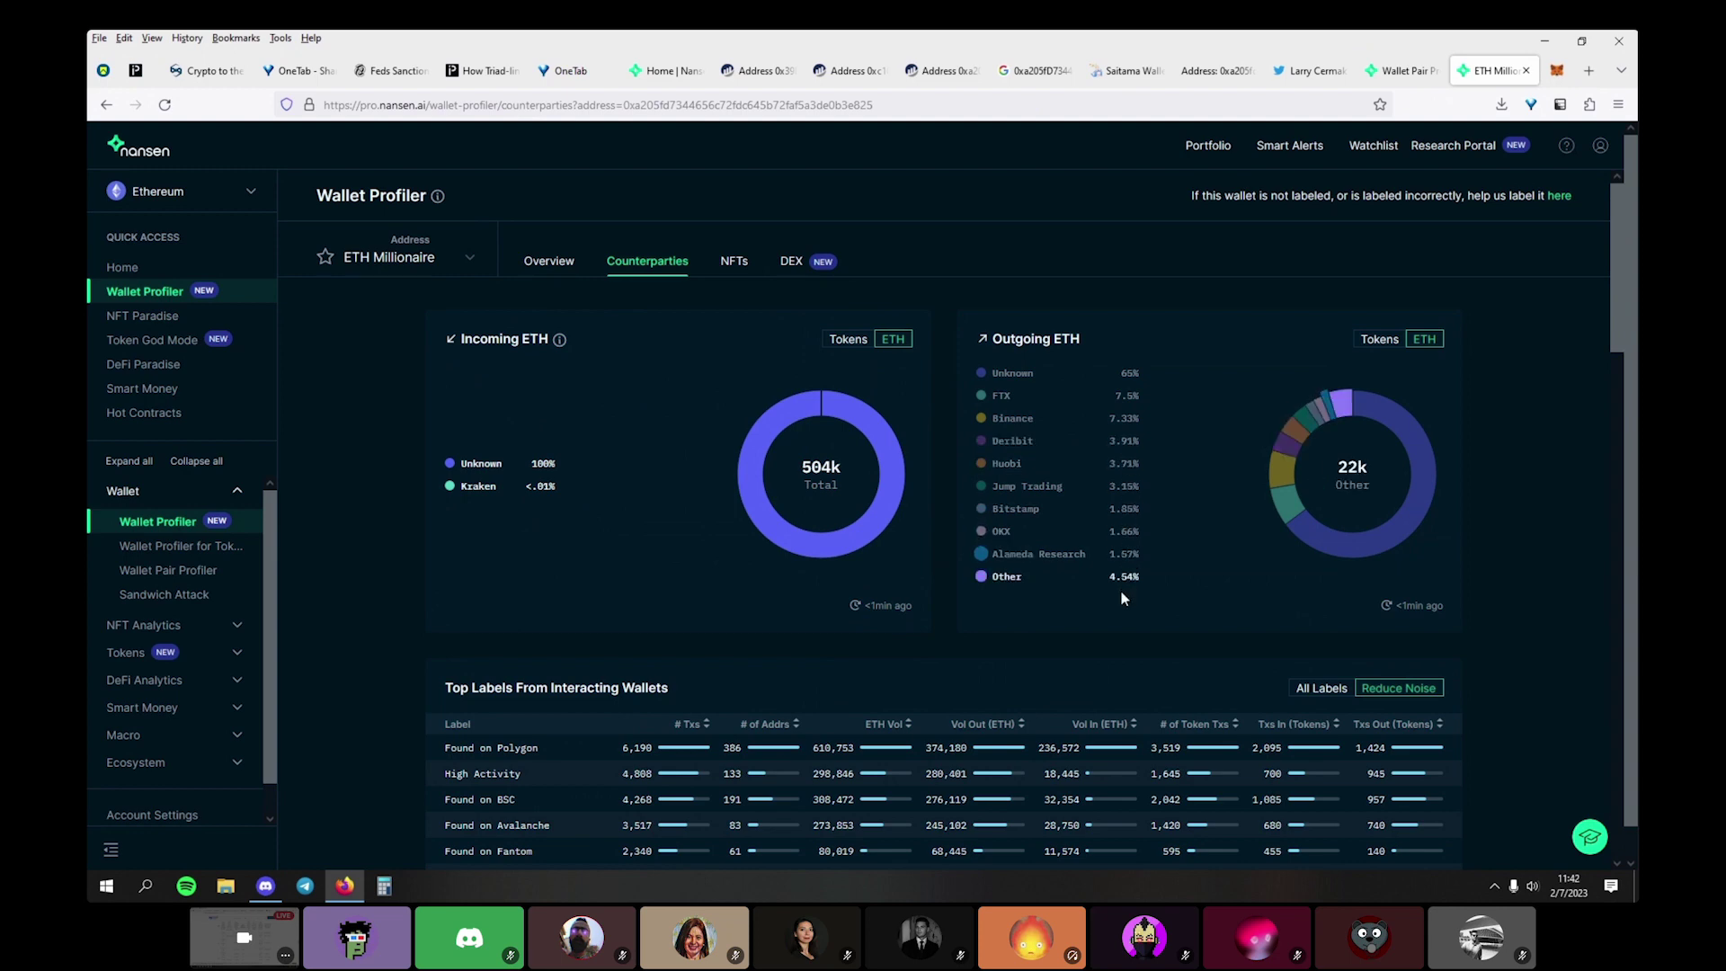
Look through the top labels from interacting wallets and sort Top-Interacting Wallets by outgoing ETH volume
scroll(1120, 590, "down", 6)
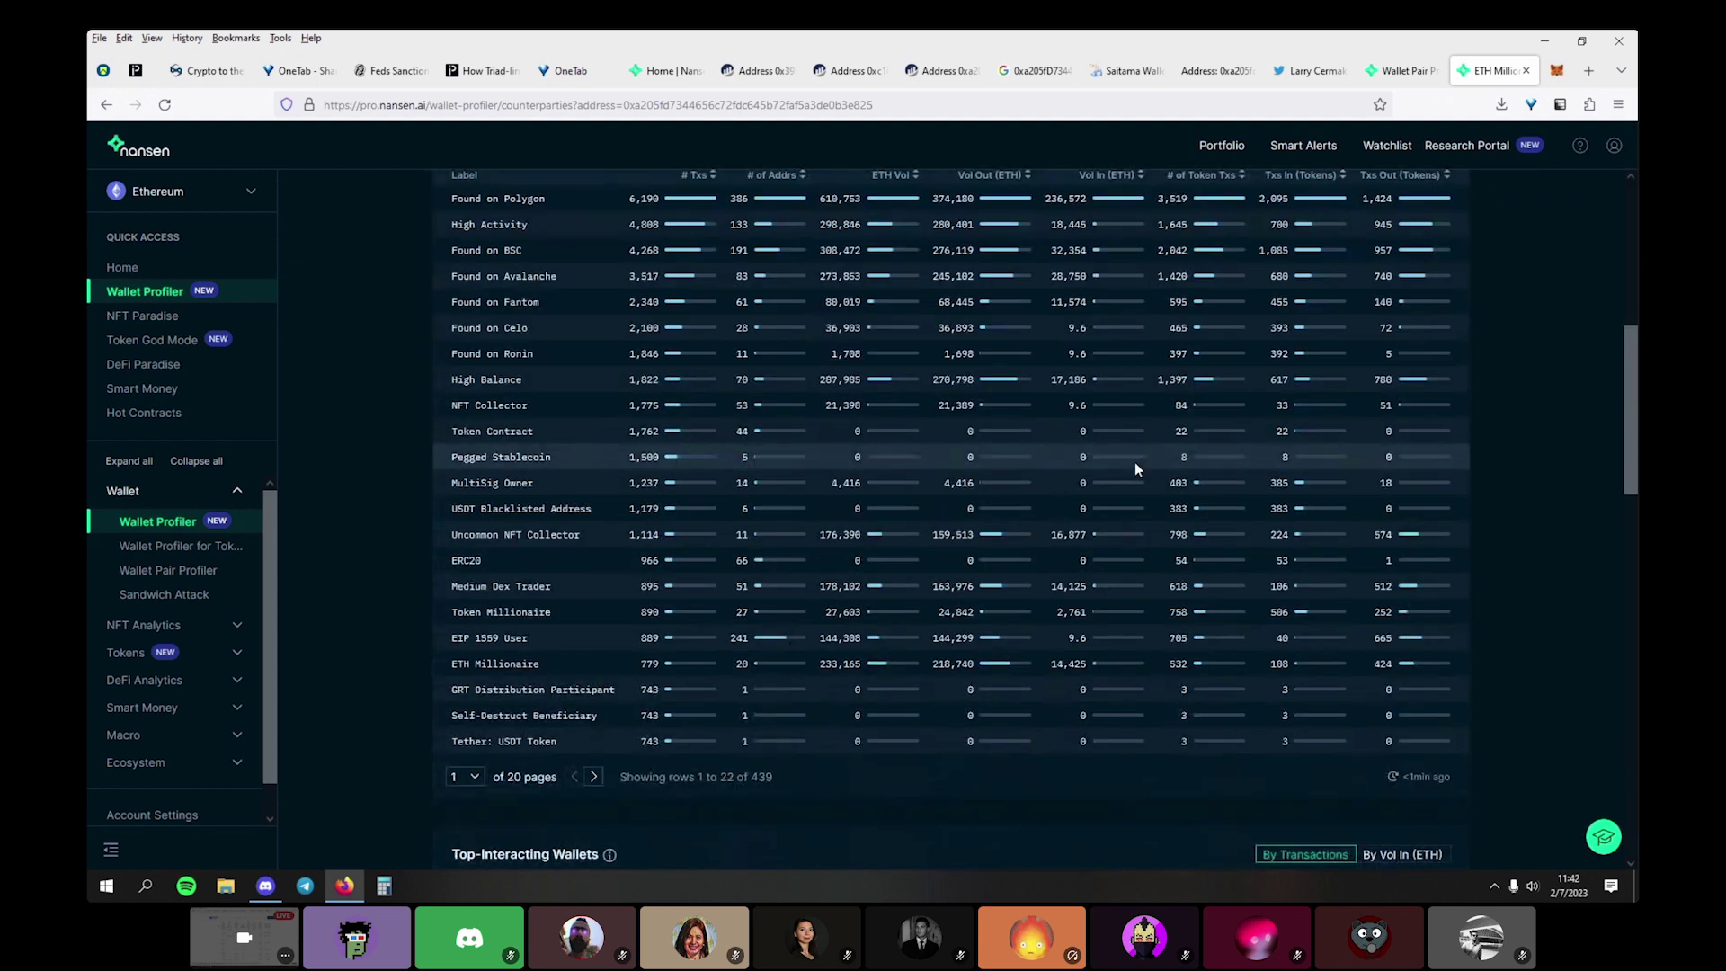
scroll(1135, 462, "up", 3)
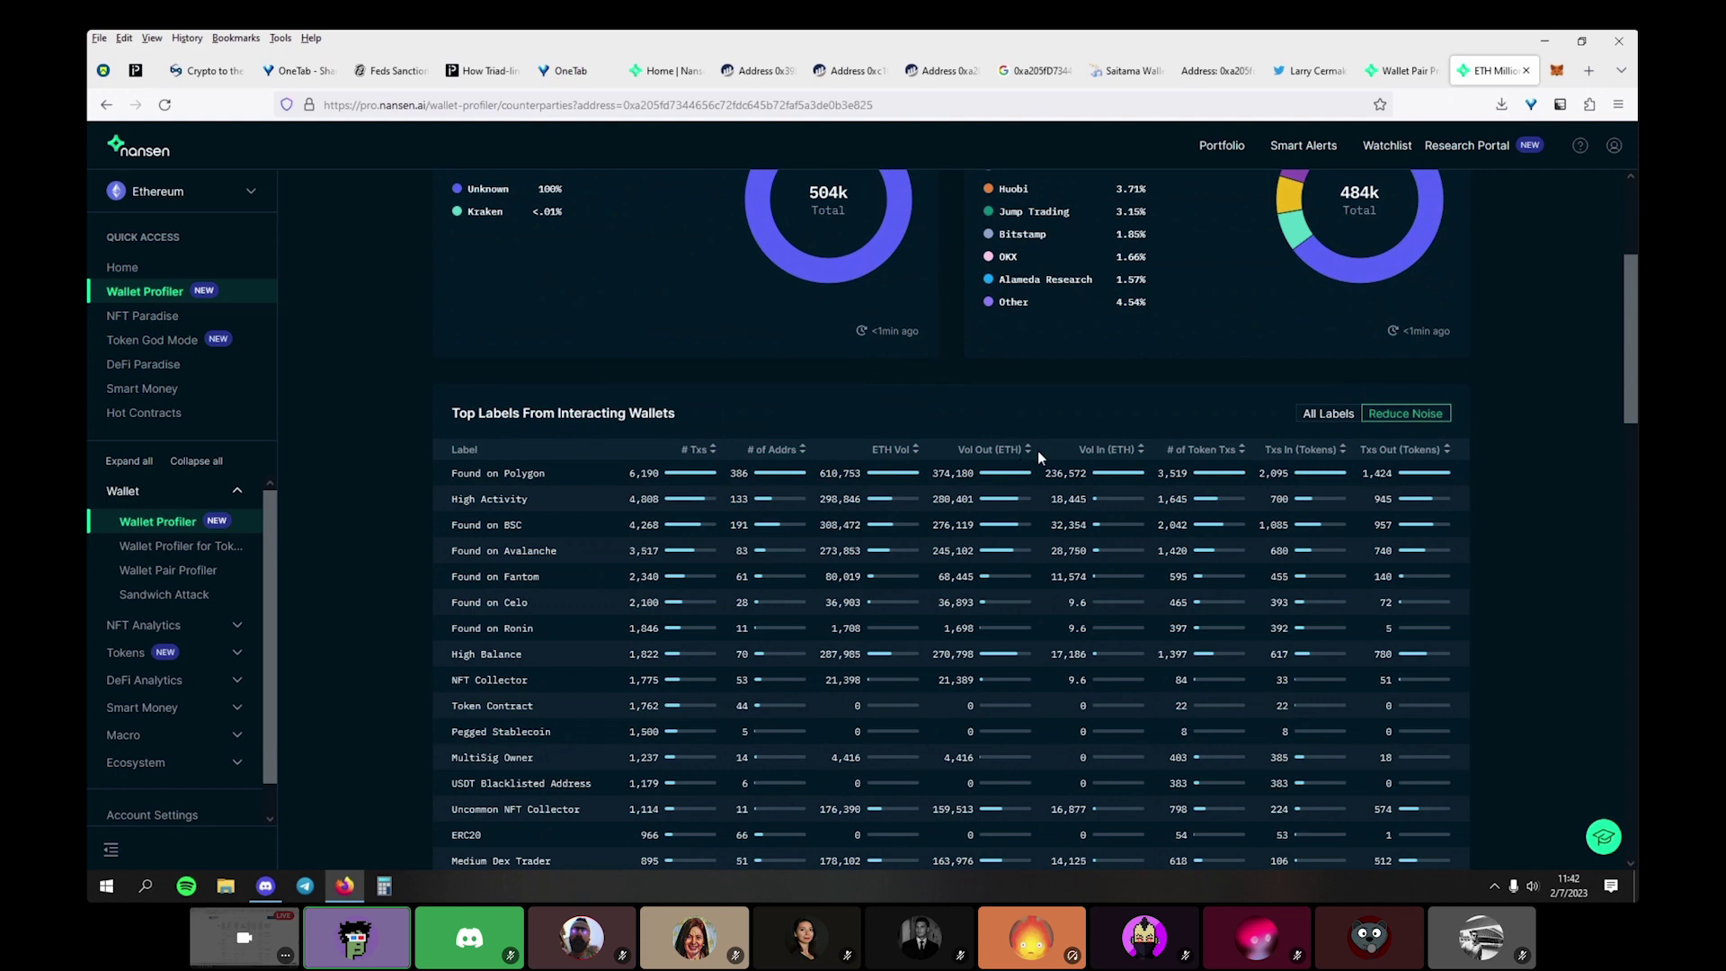
scroll(1037, 451, "down", 9)
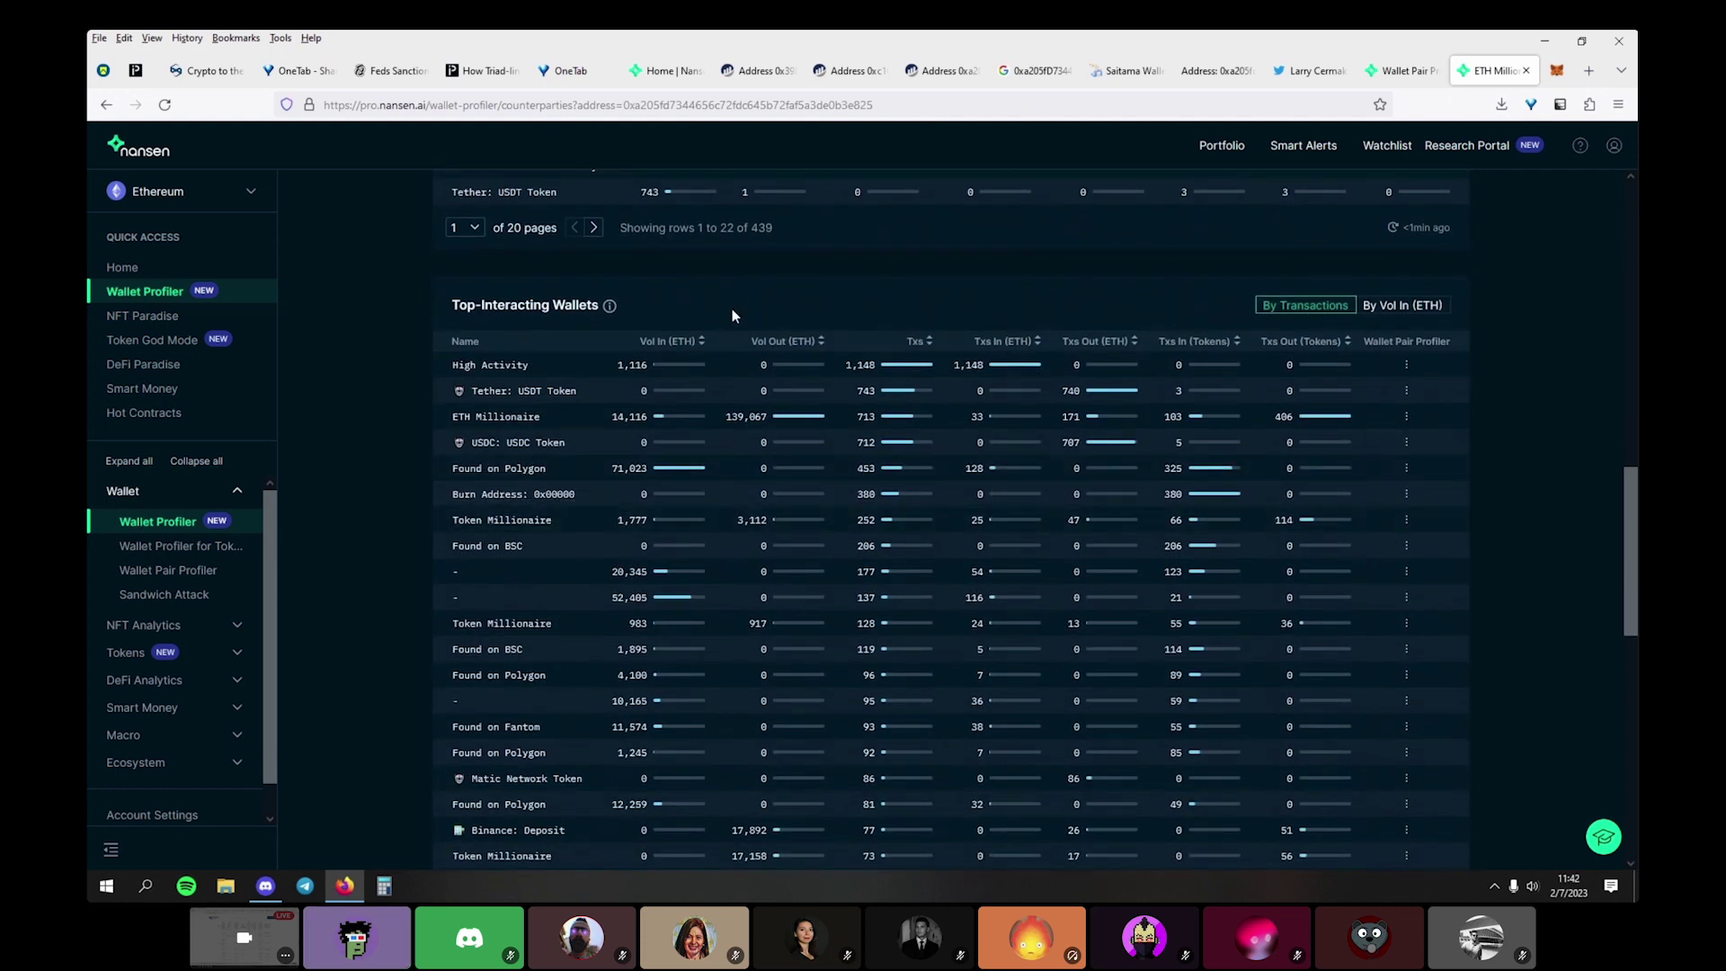
left_click(690, 346)
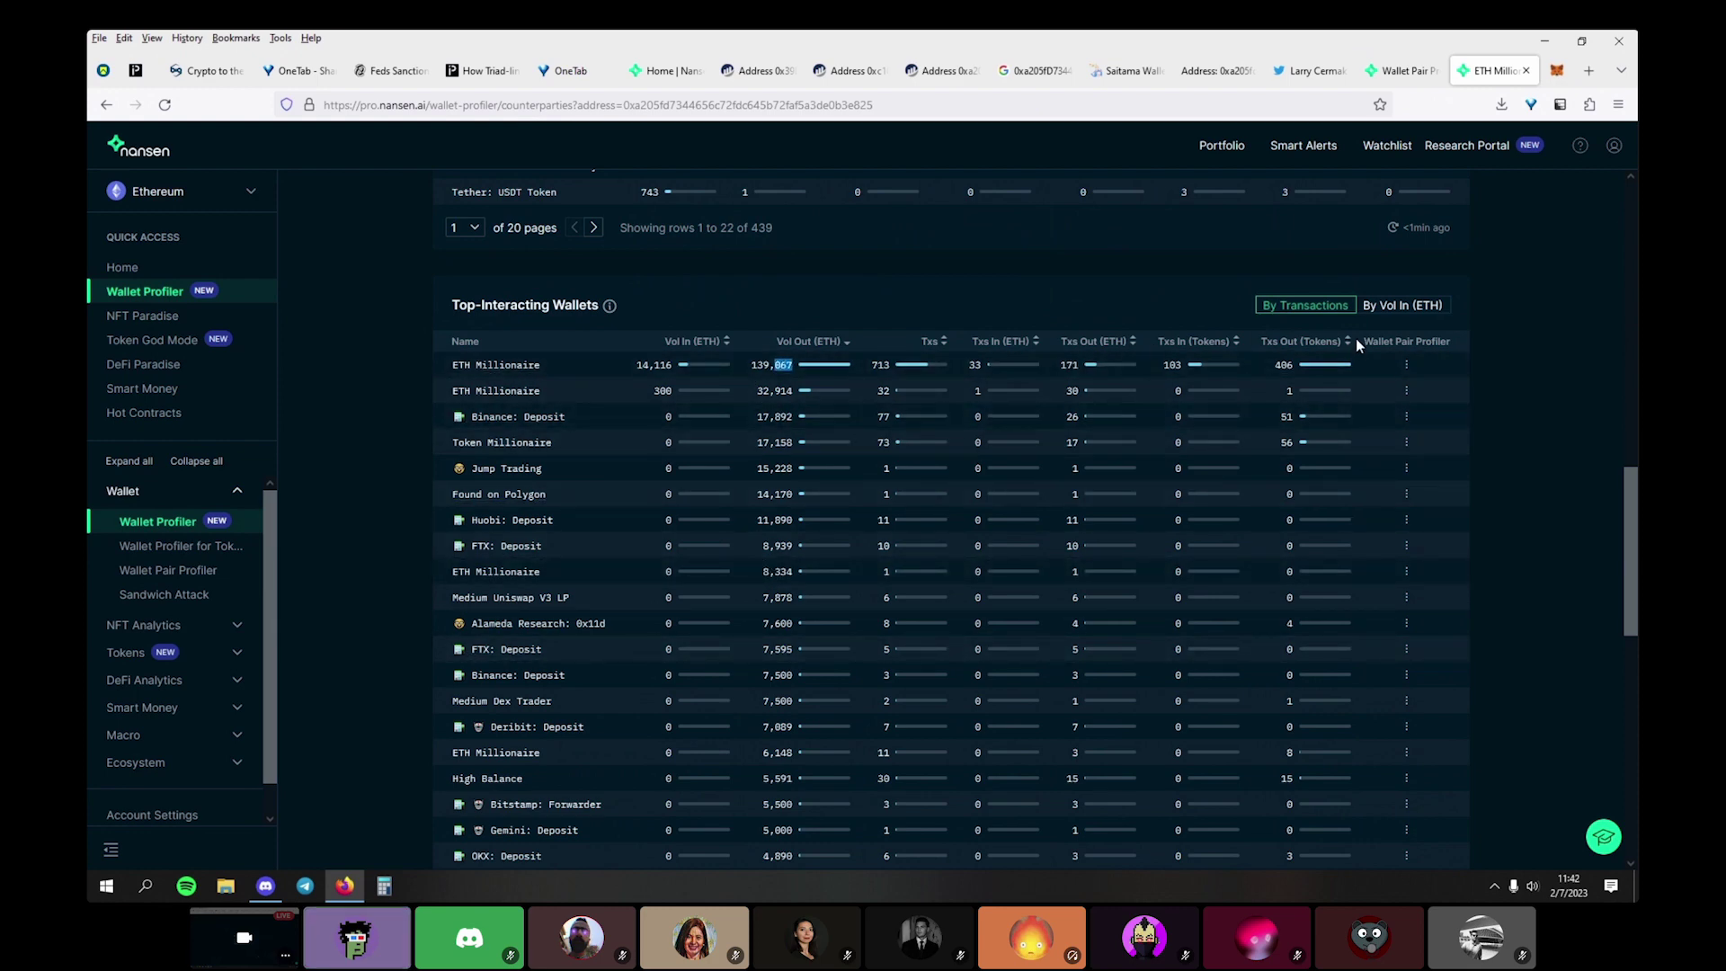
Read the latest question in the Discord public-voice chat, and switch back to the wallet's counterparty data in the browser
left_click(263, 888)
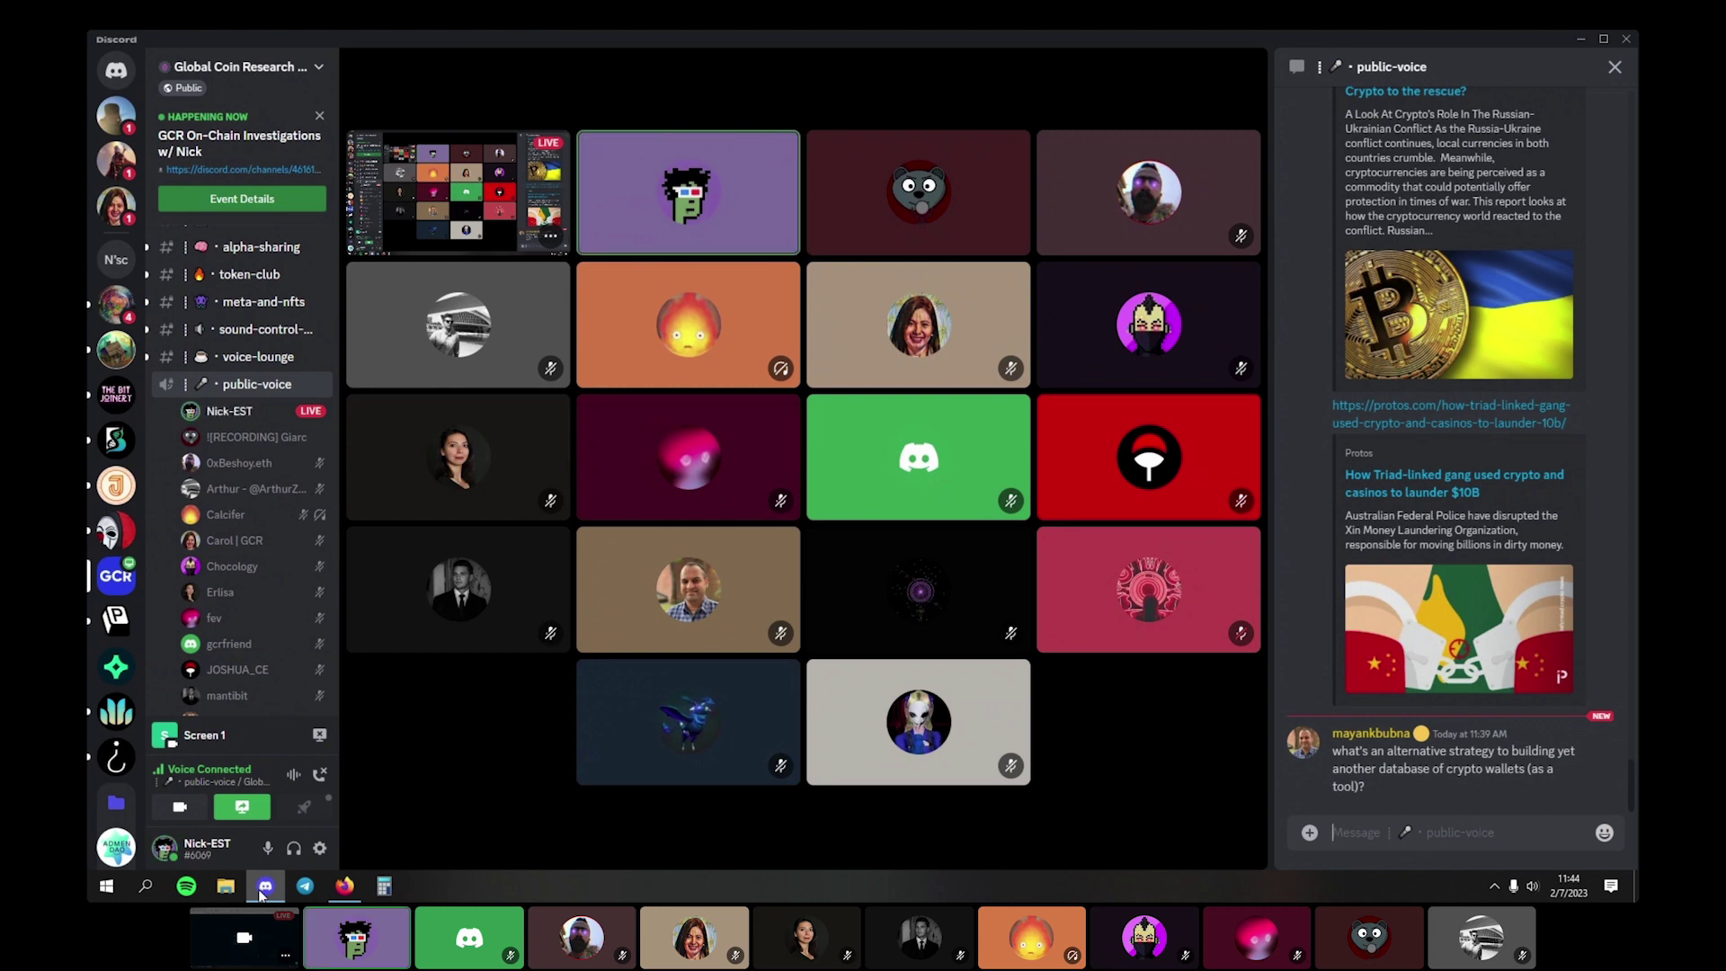
left_click(345, 886)
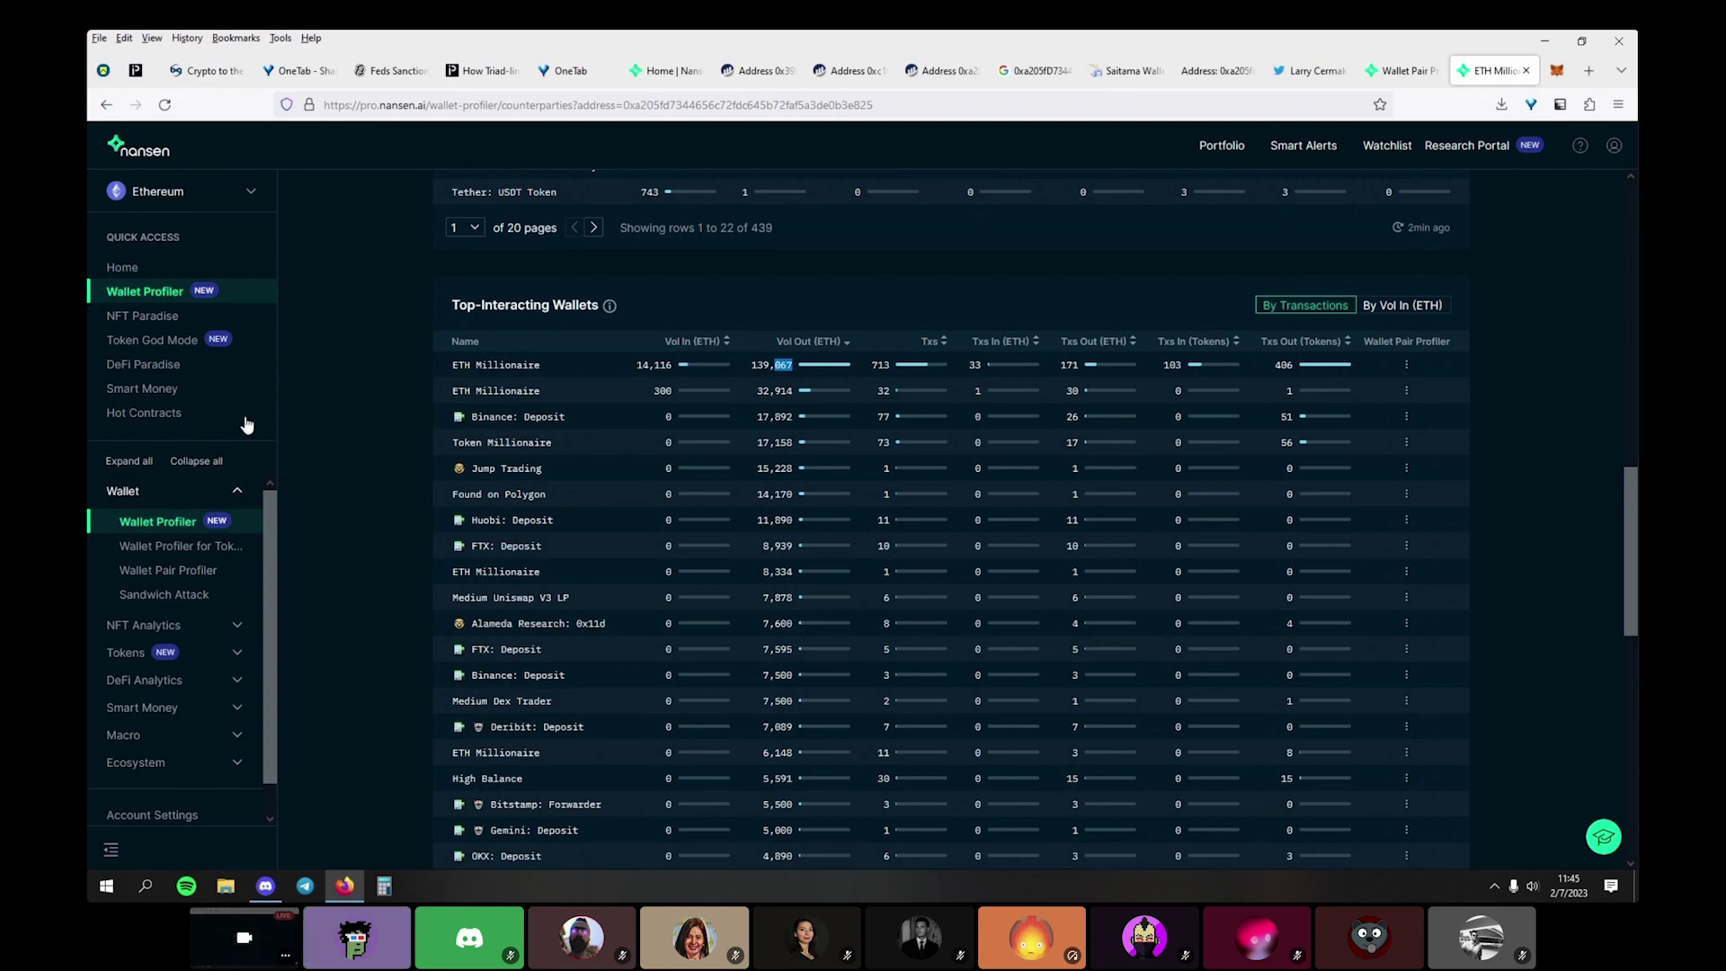
scroll(403, 394, "up", 10)
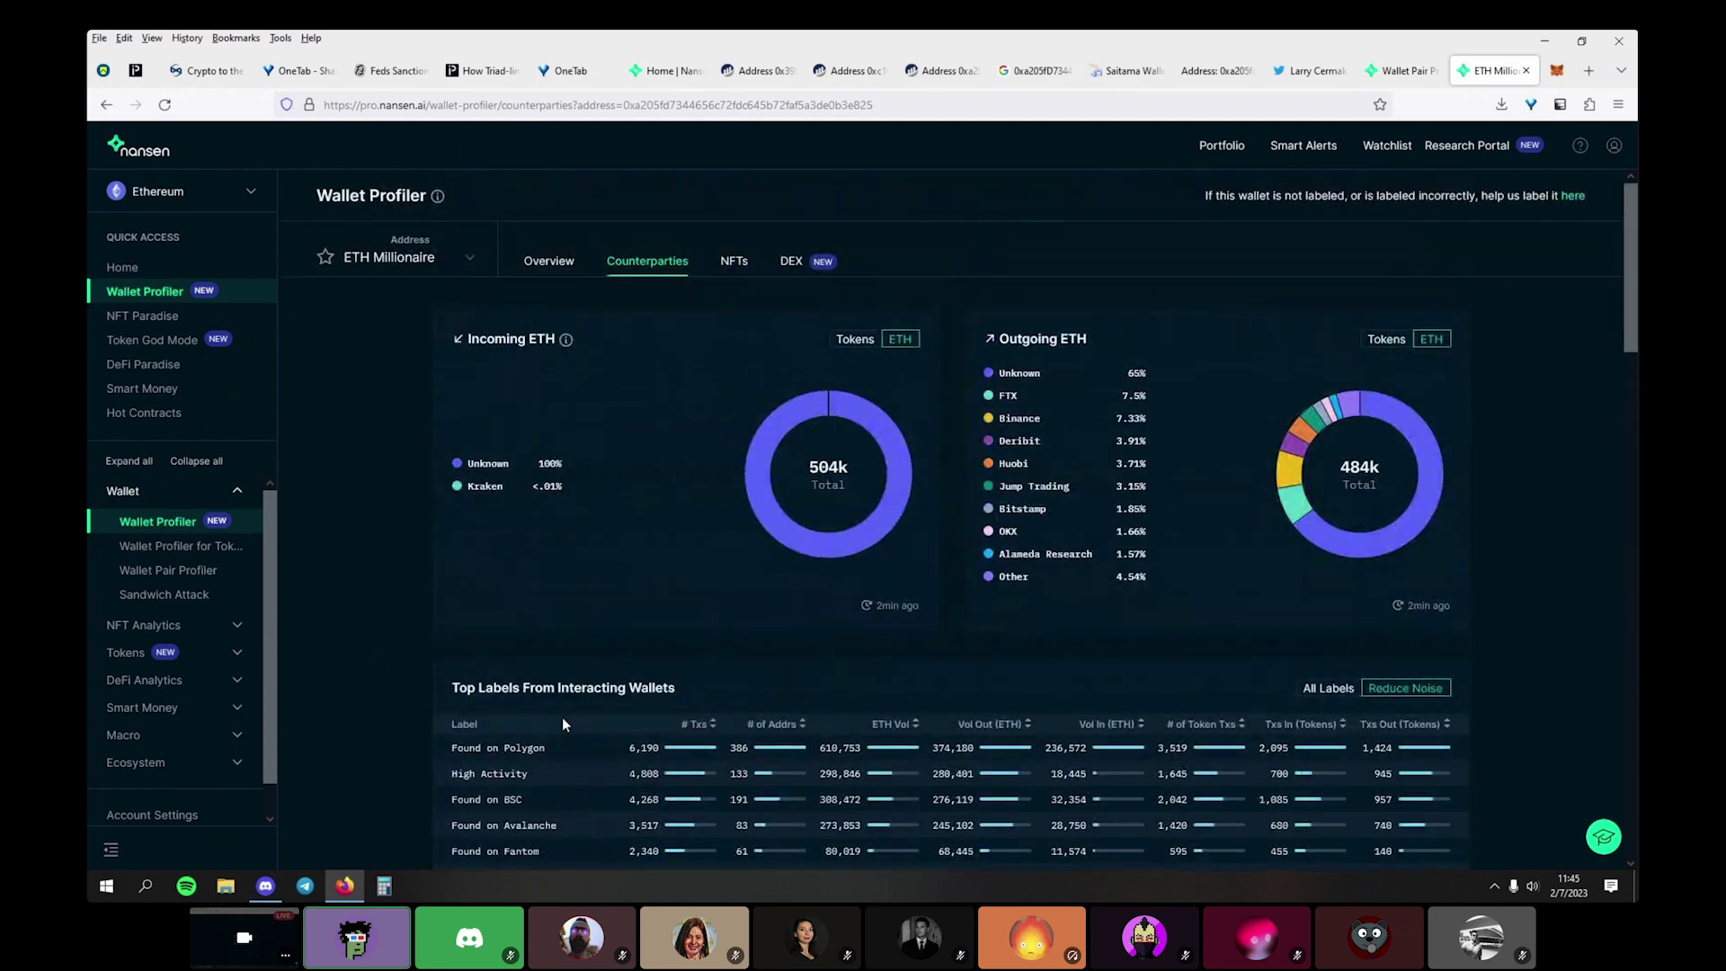
scroll(563, 715, "down", 3)
scroll(625, 450, "up", 3)
Return to the wallet's overview and review its complete set of labels again
left_click(544, 261)
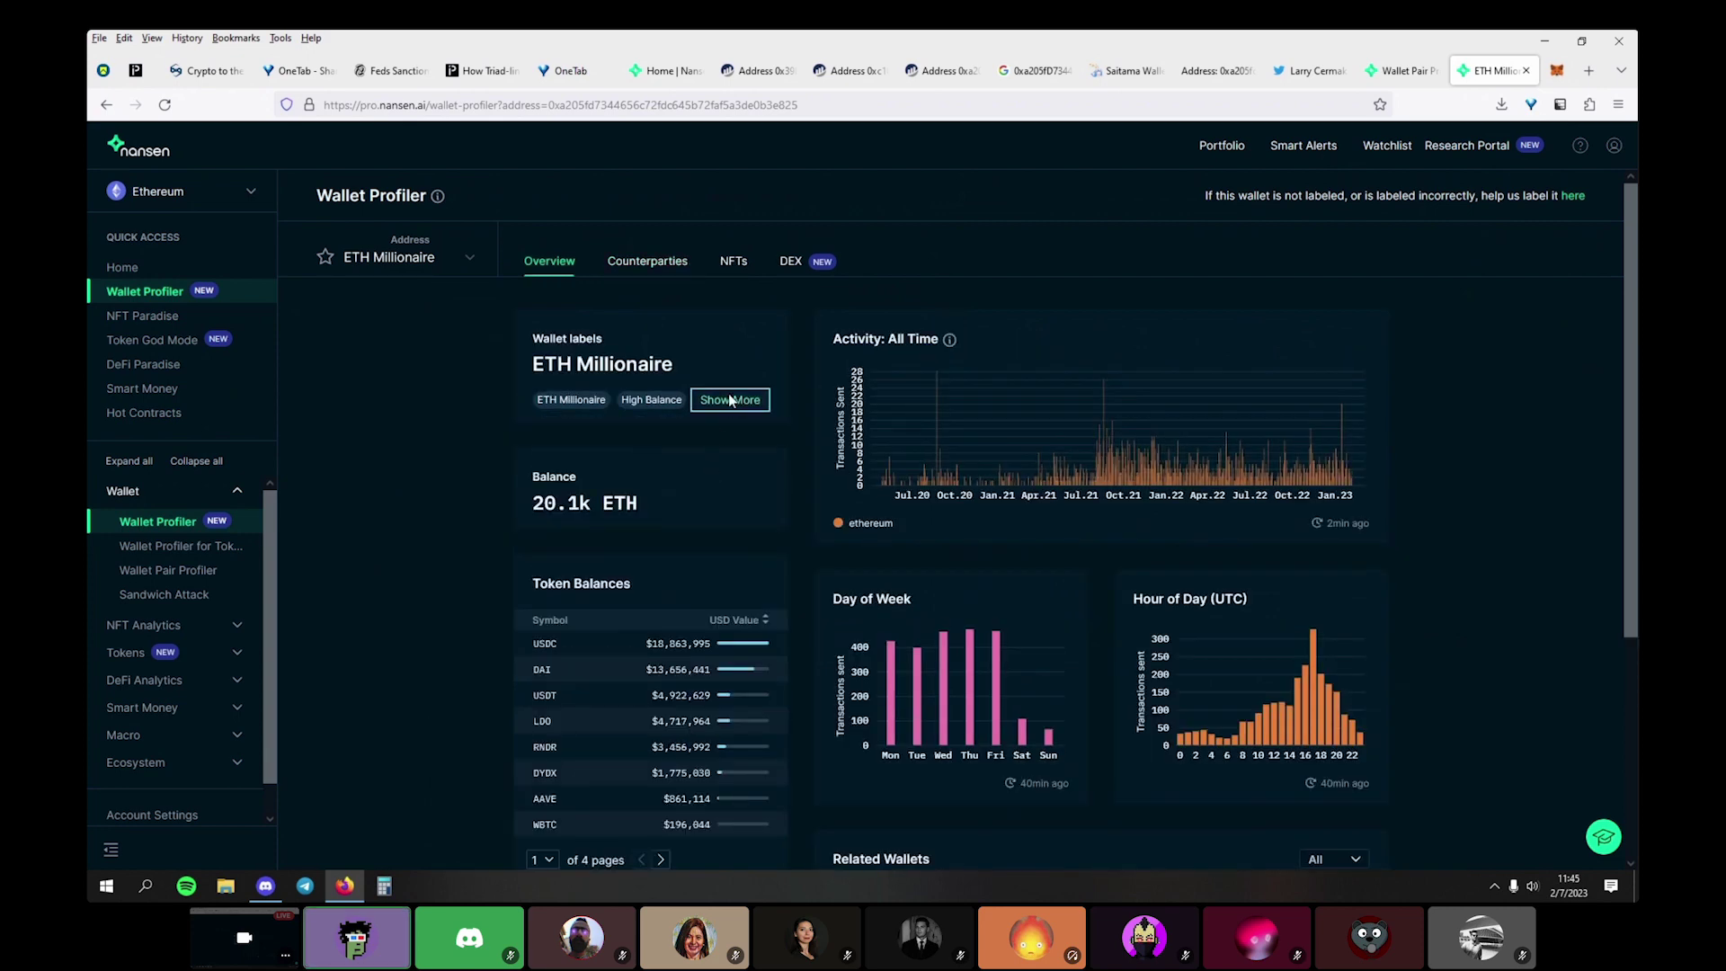
left_click(730, 400)
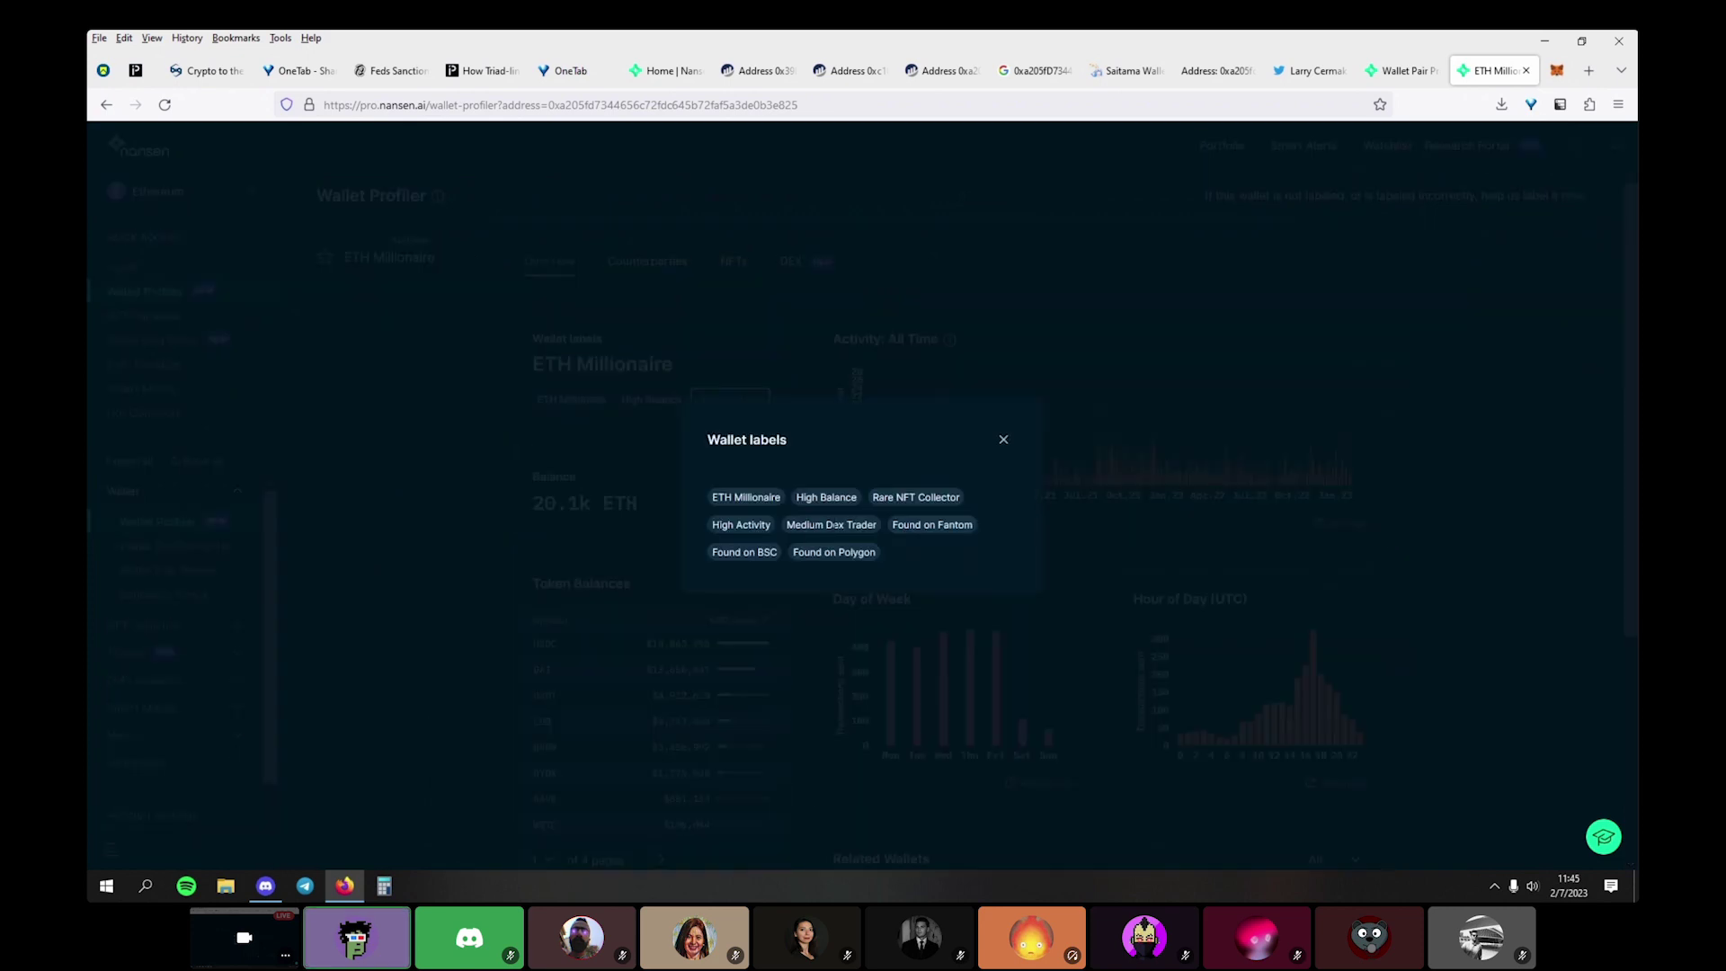
left_click(1003, 440)
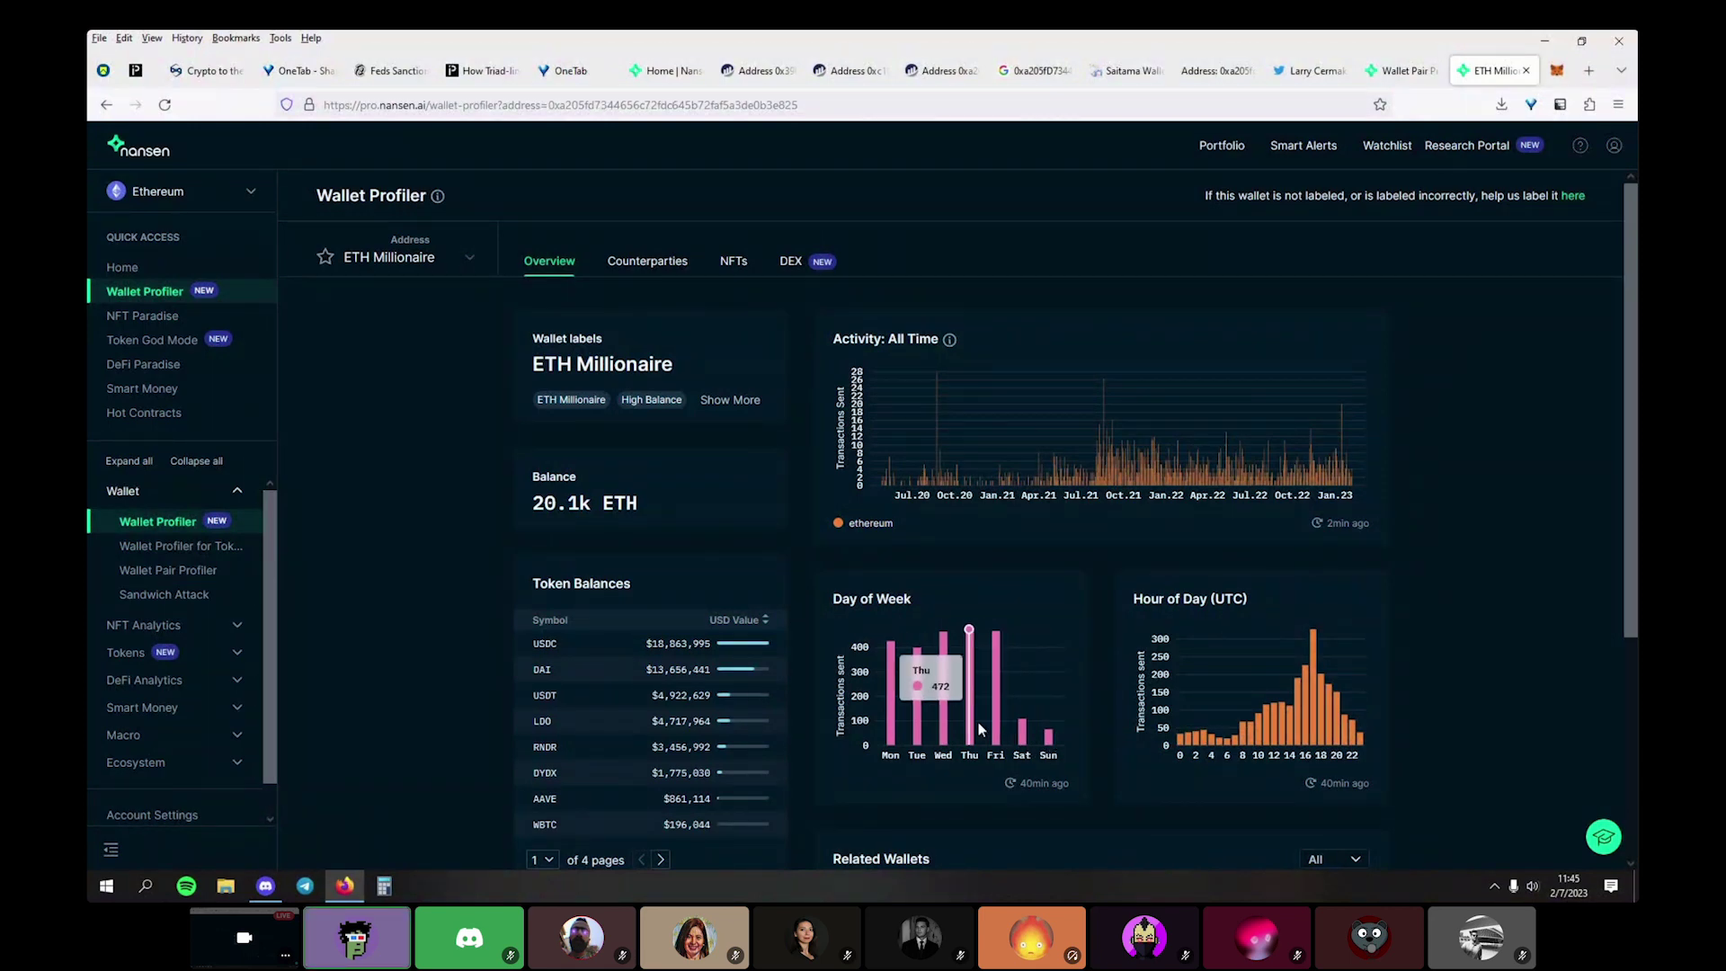
Examine the wallet's token balances, Day of Week and Hour of Day (UTC) activity charts, and related wallets
scroll(1082, 755, "down", 3)
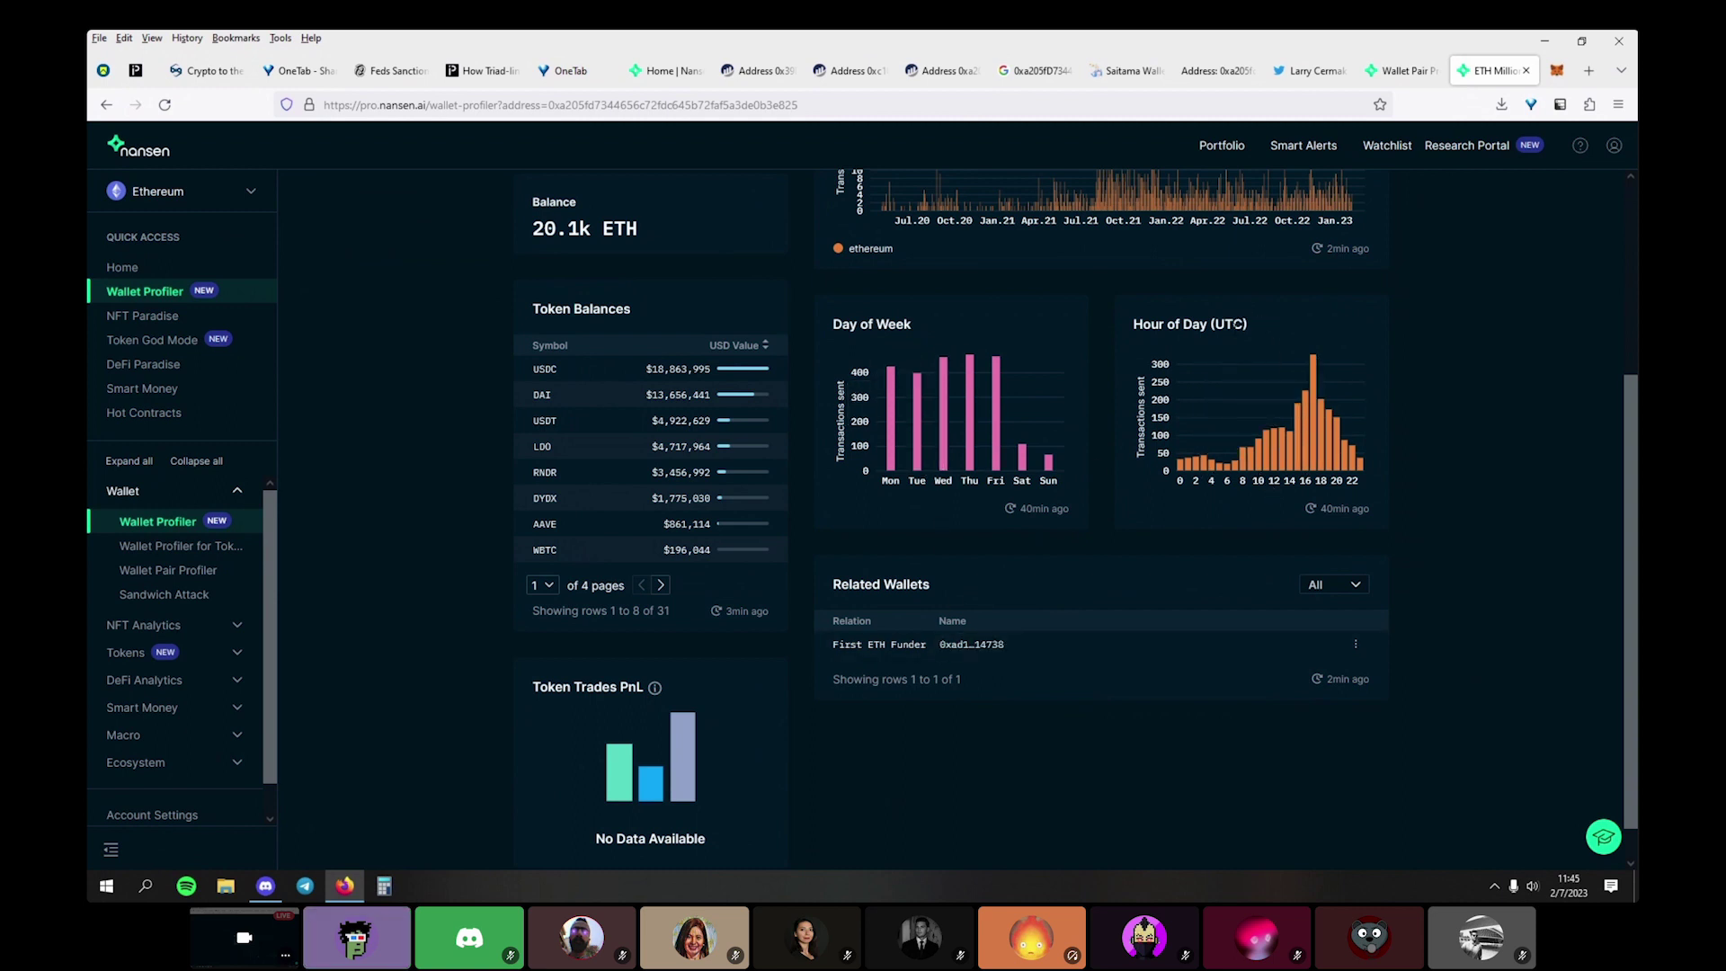
left_click_drag(1252, 323, 1131, 324)
left_click(1169, 517)
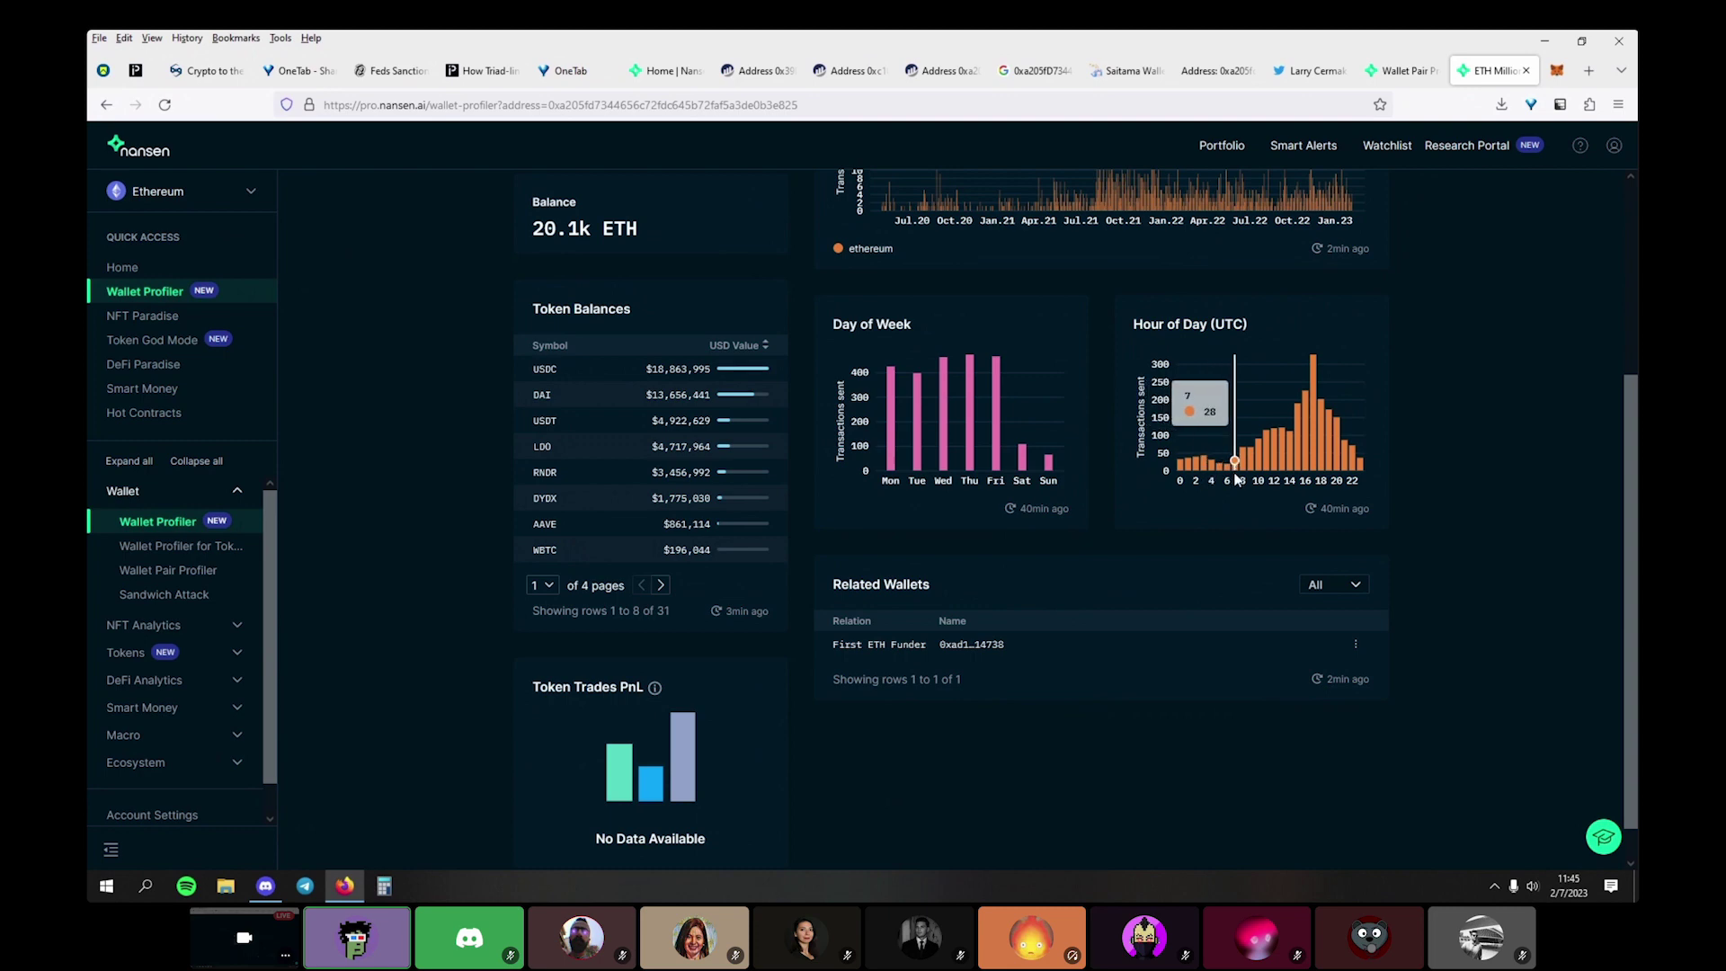
scroll(1145, 577, "up", 3)
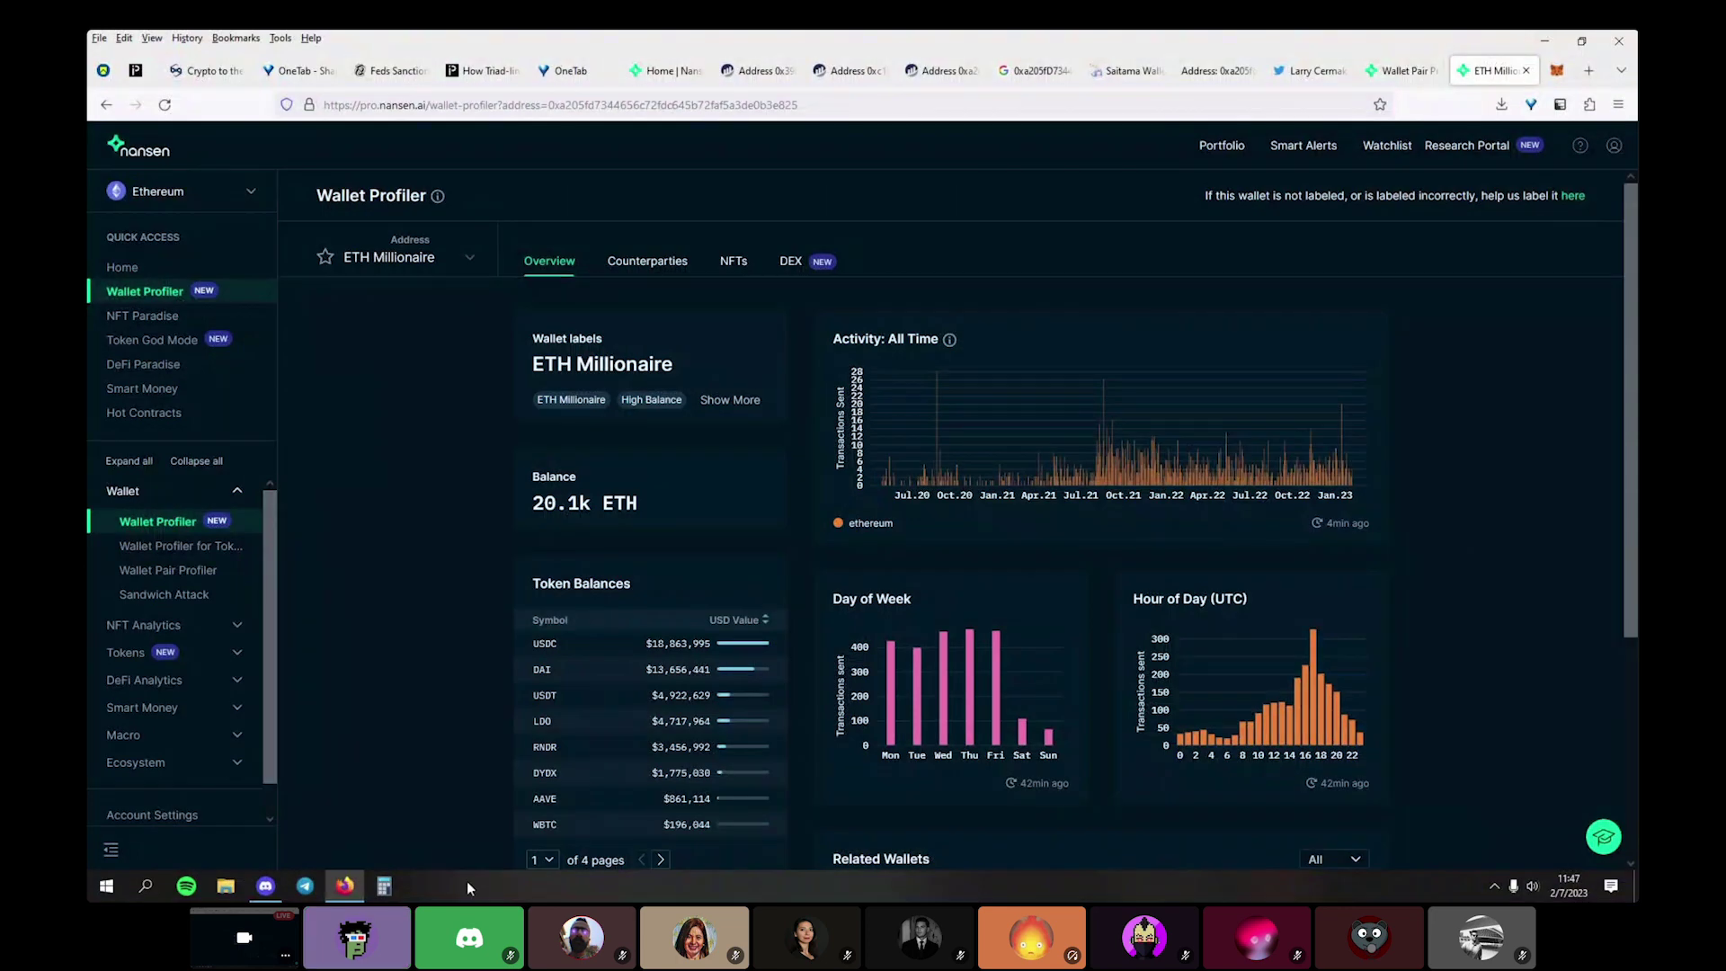
Check the Discord public-voice chat, and close the Google search results for address 0xa205fd in the browser
left_click(268, 888)
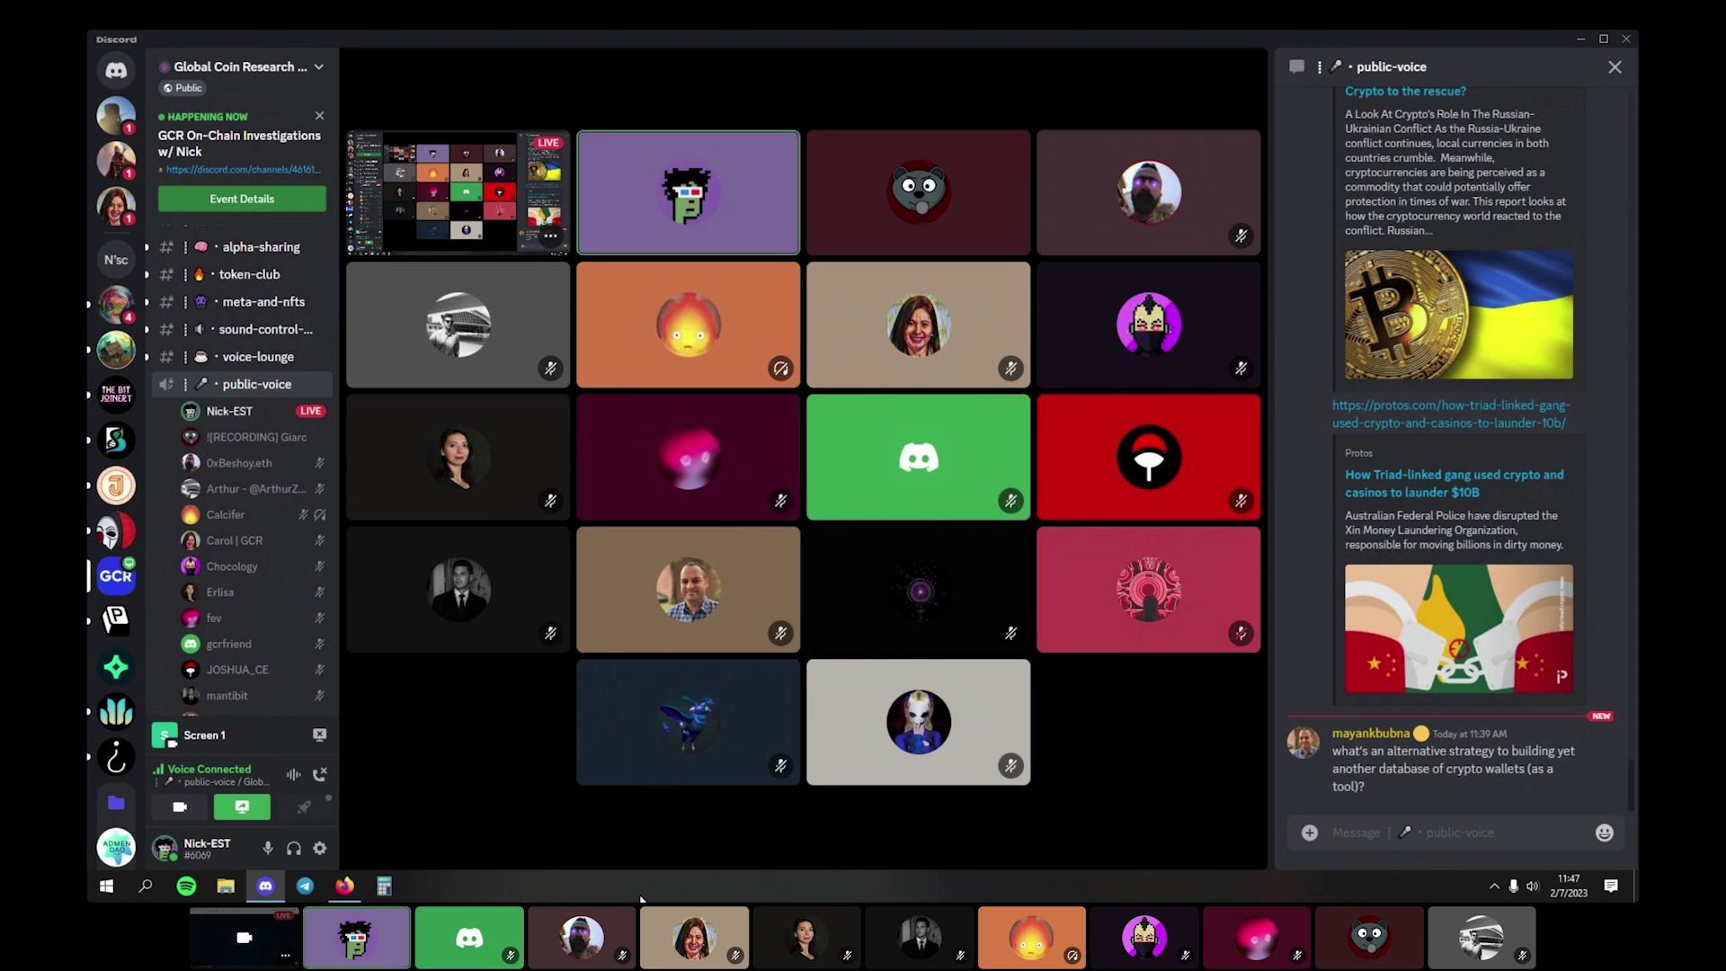
mouse_move(536, 865)
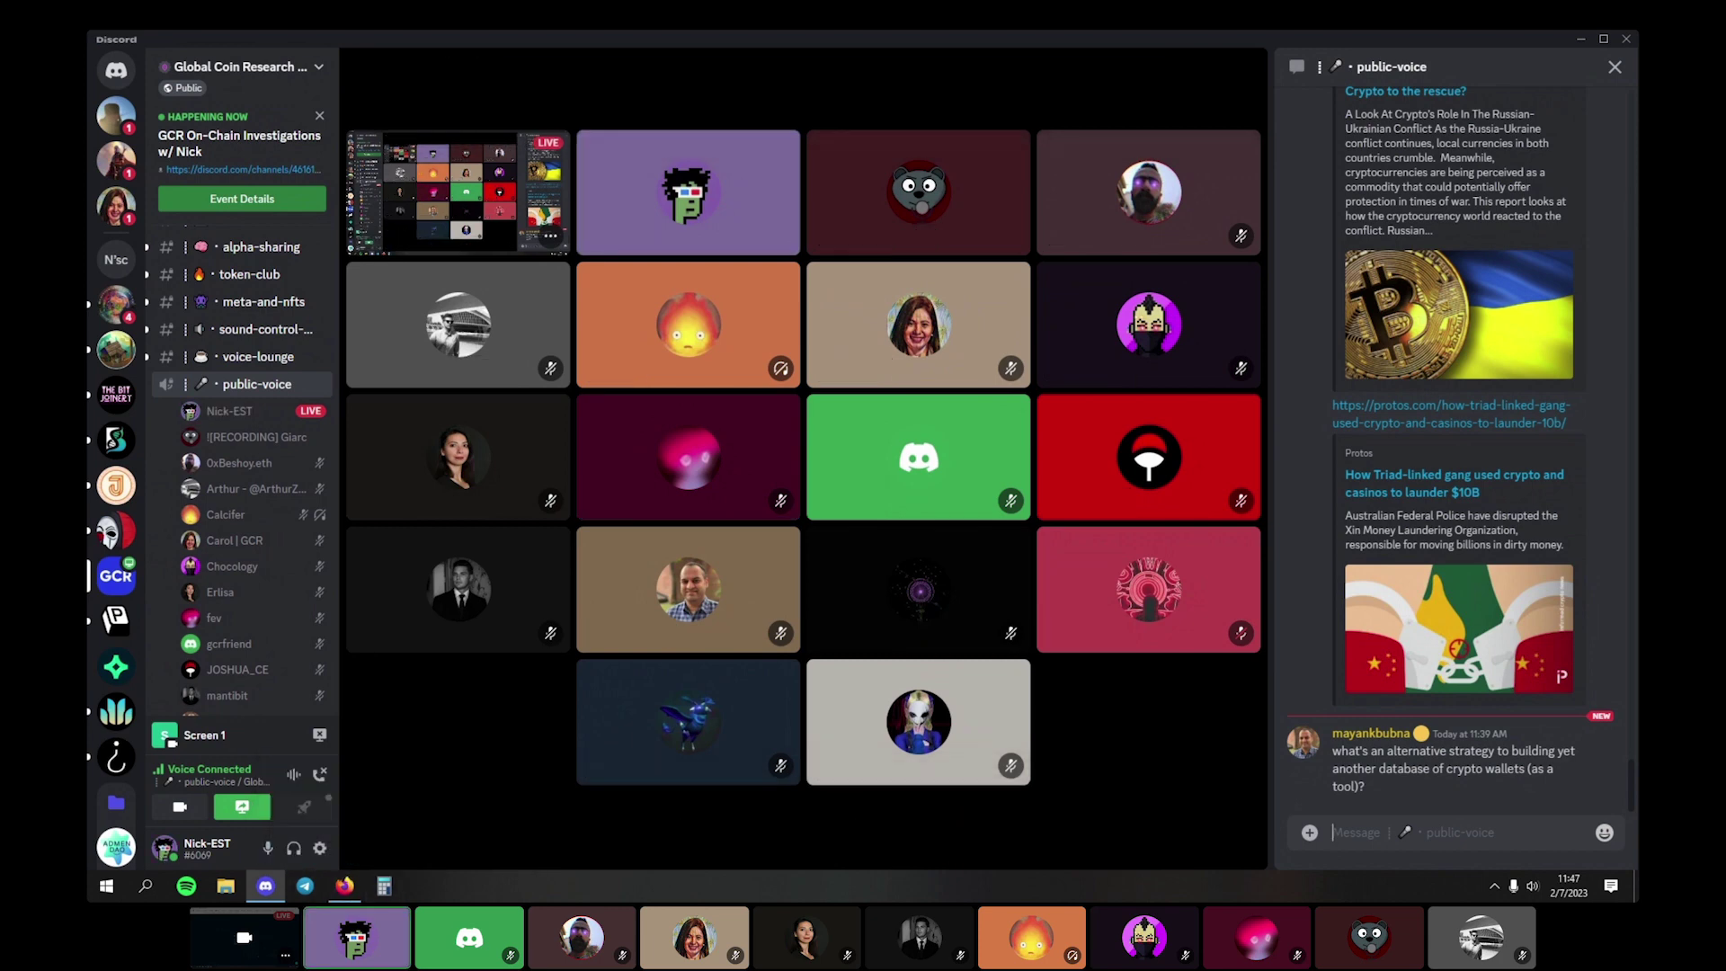
left_click(344, 885)
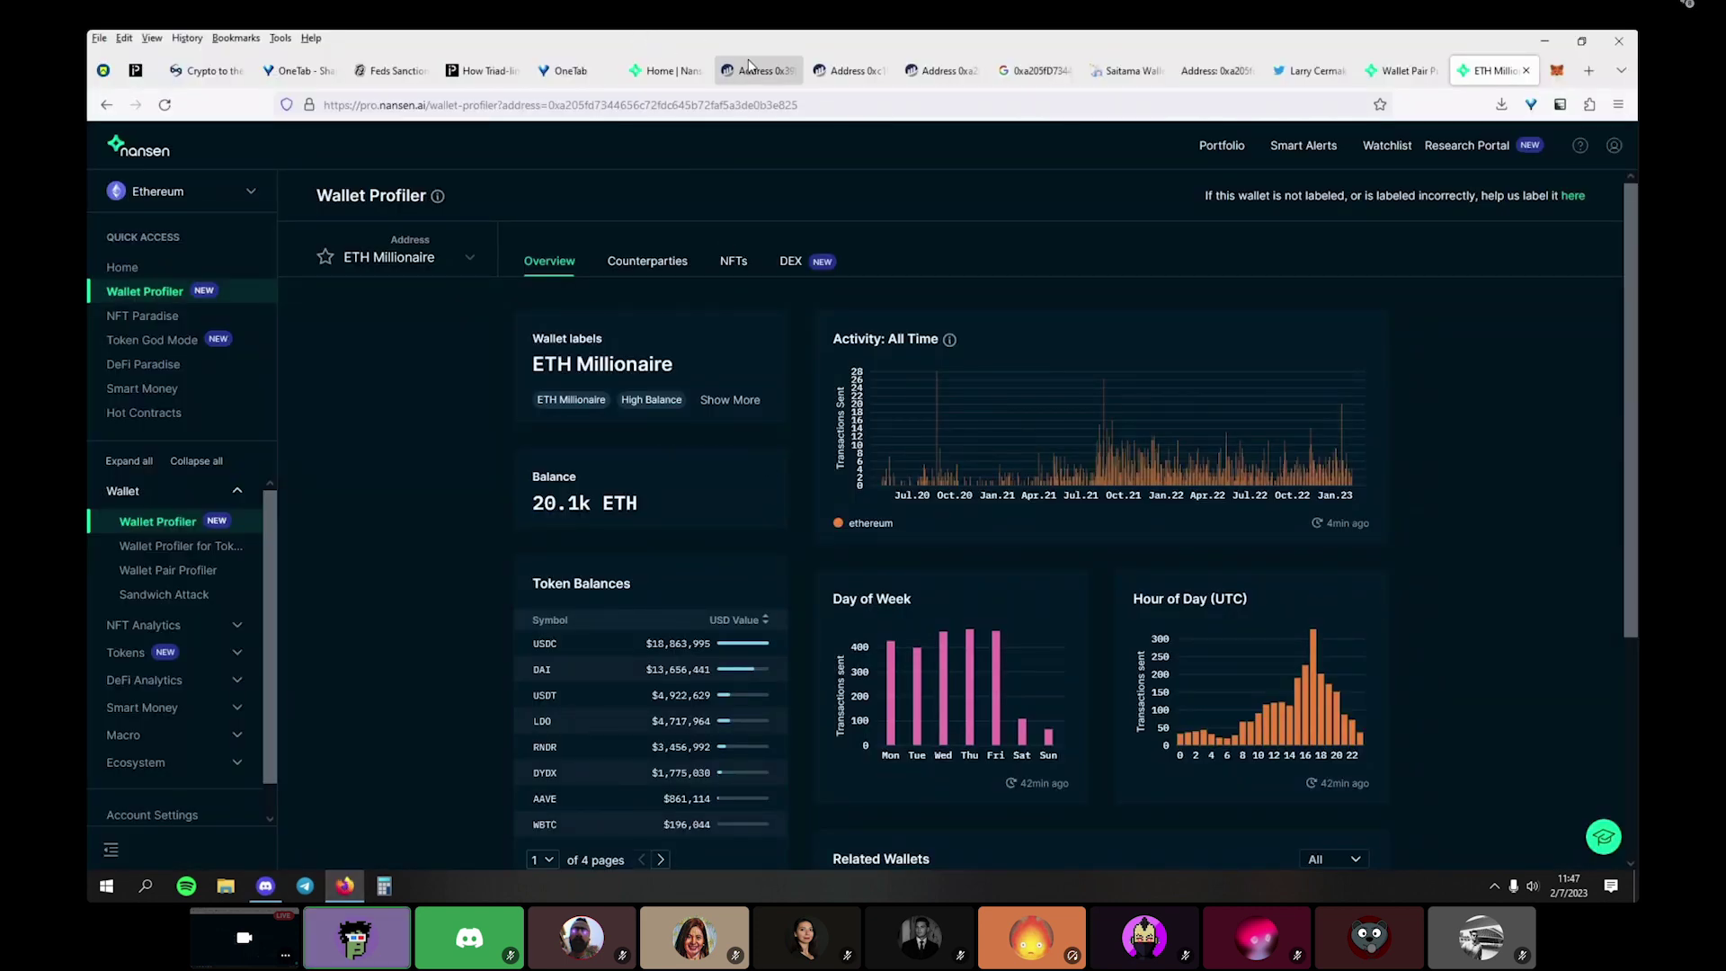
left_click(1059, 72)
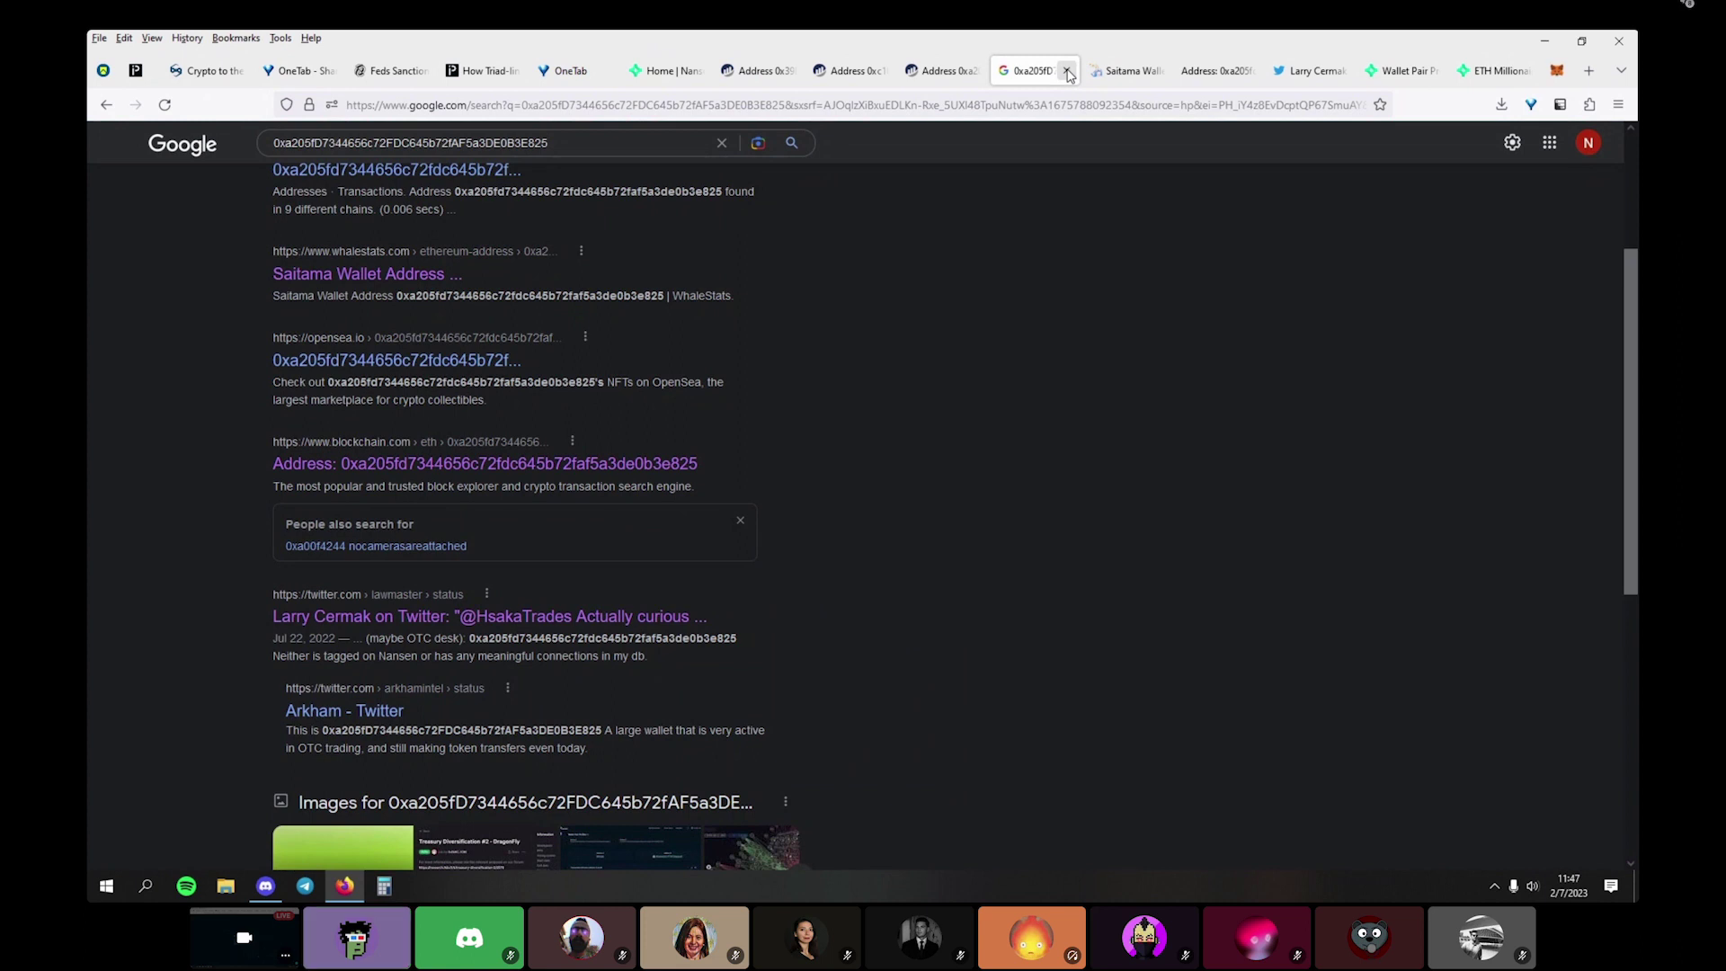
left_click(1067, 71)
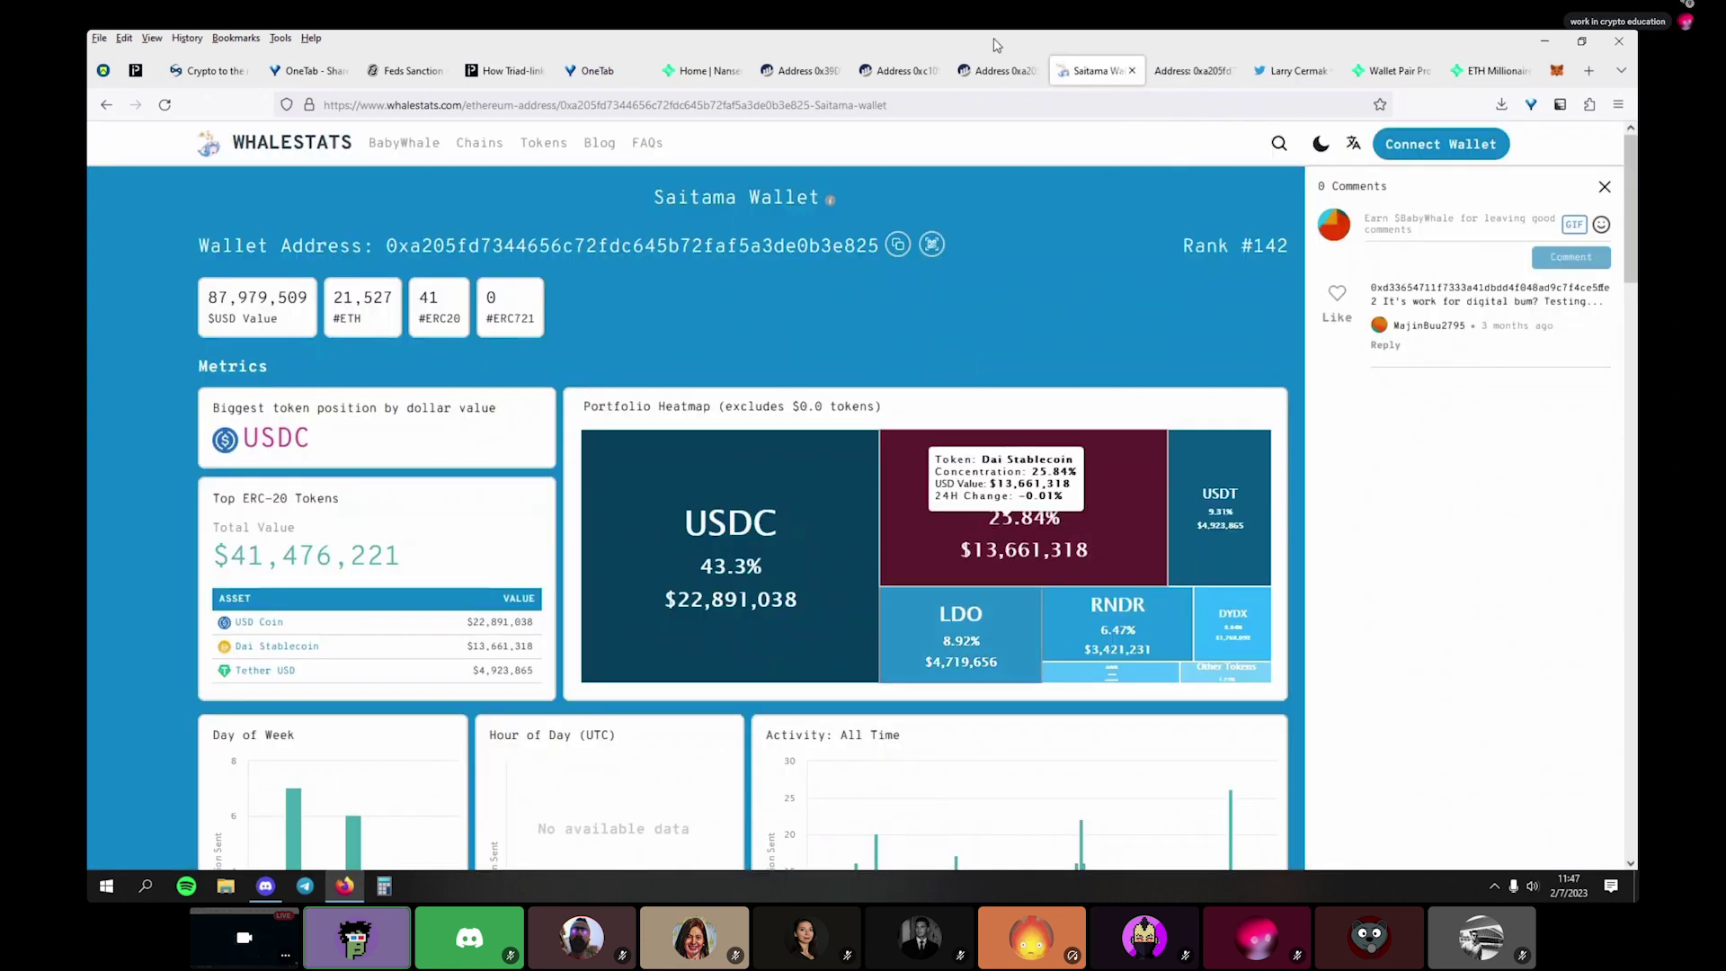
Reread the tweet thread about wallet 0xa205fd, including the Wallet Pair Profiler screenshot and the Lido Treasury Diversification #2 - DragonFly proposal
left_click(189, 71)
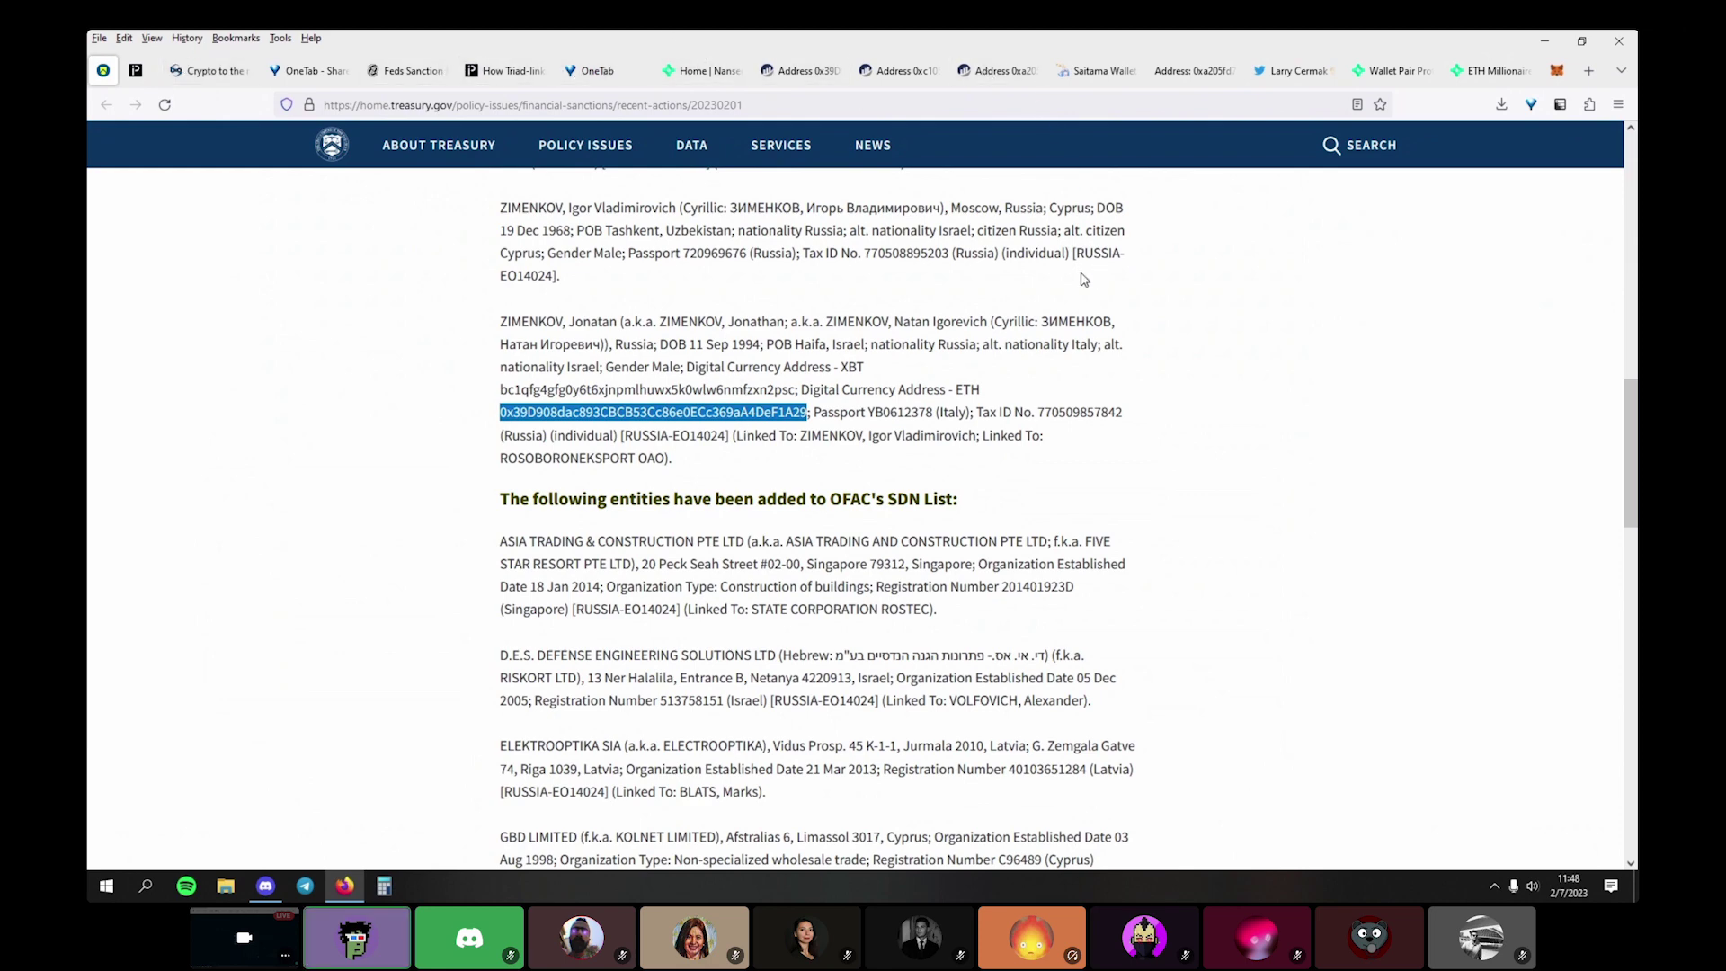
left_click(1294, 71)
scroll(832, 500, "up", 10)
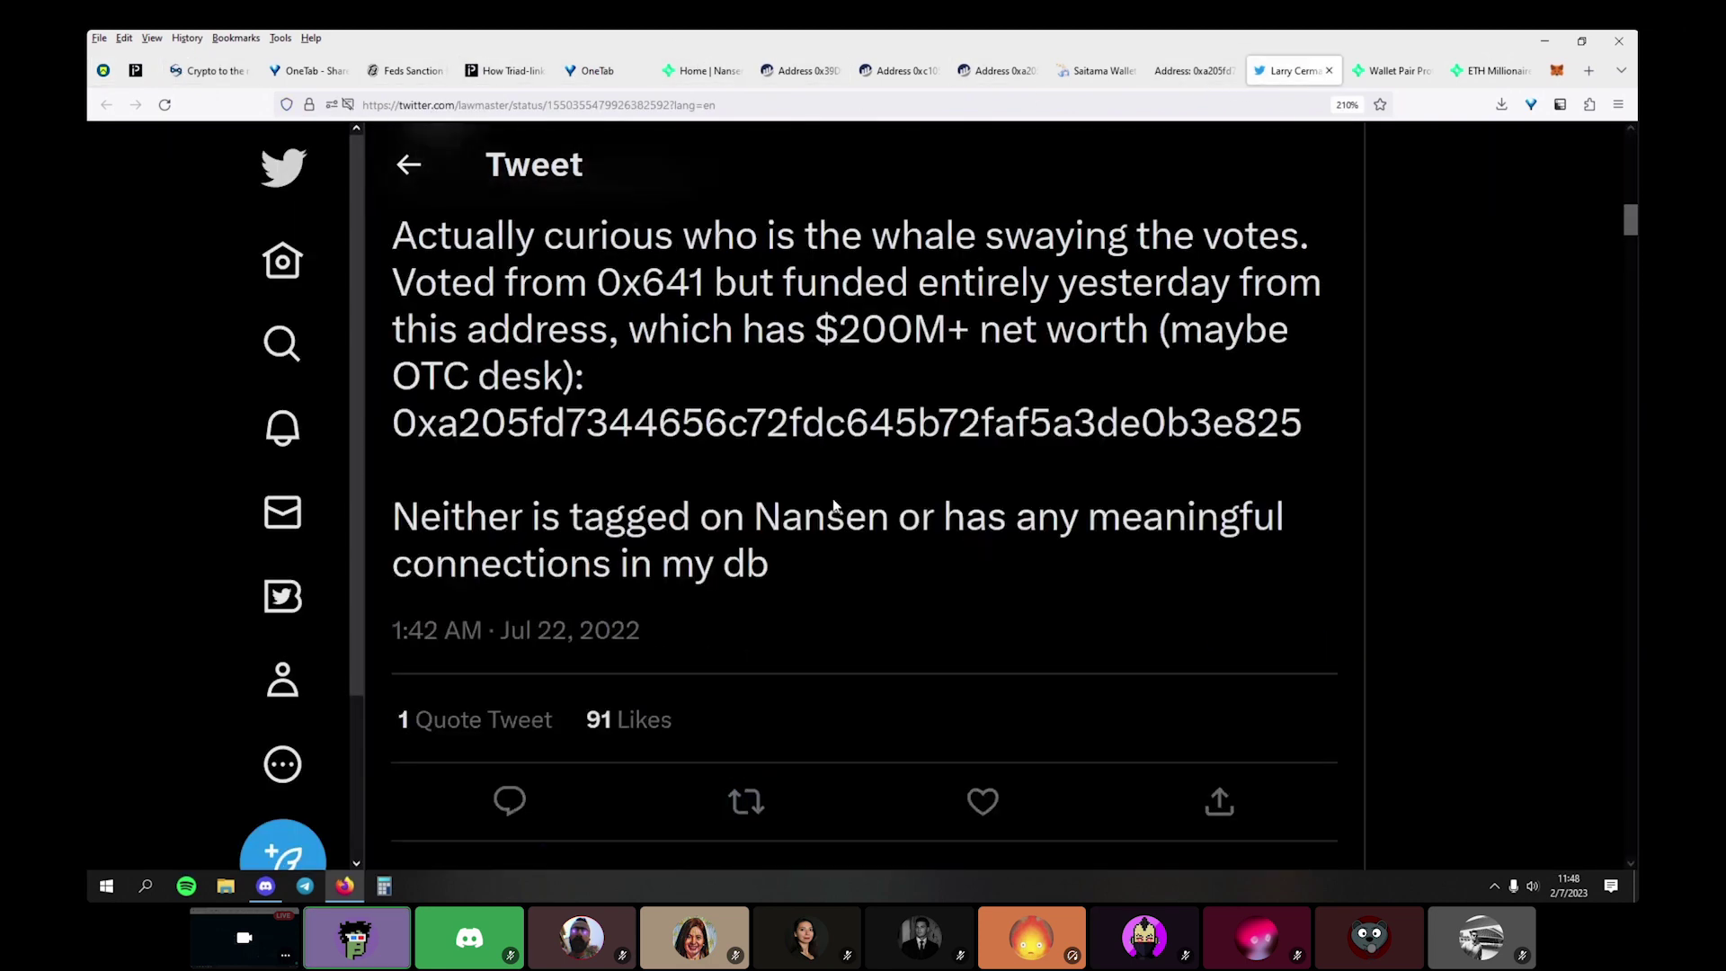
scroll(835, 506, "down", 10)
scroll(835, 506, "up", 8)
scroll(835, 506, "down", 8)
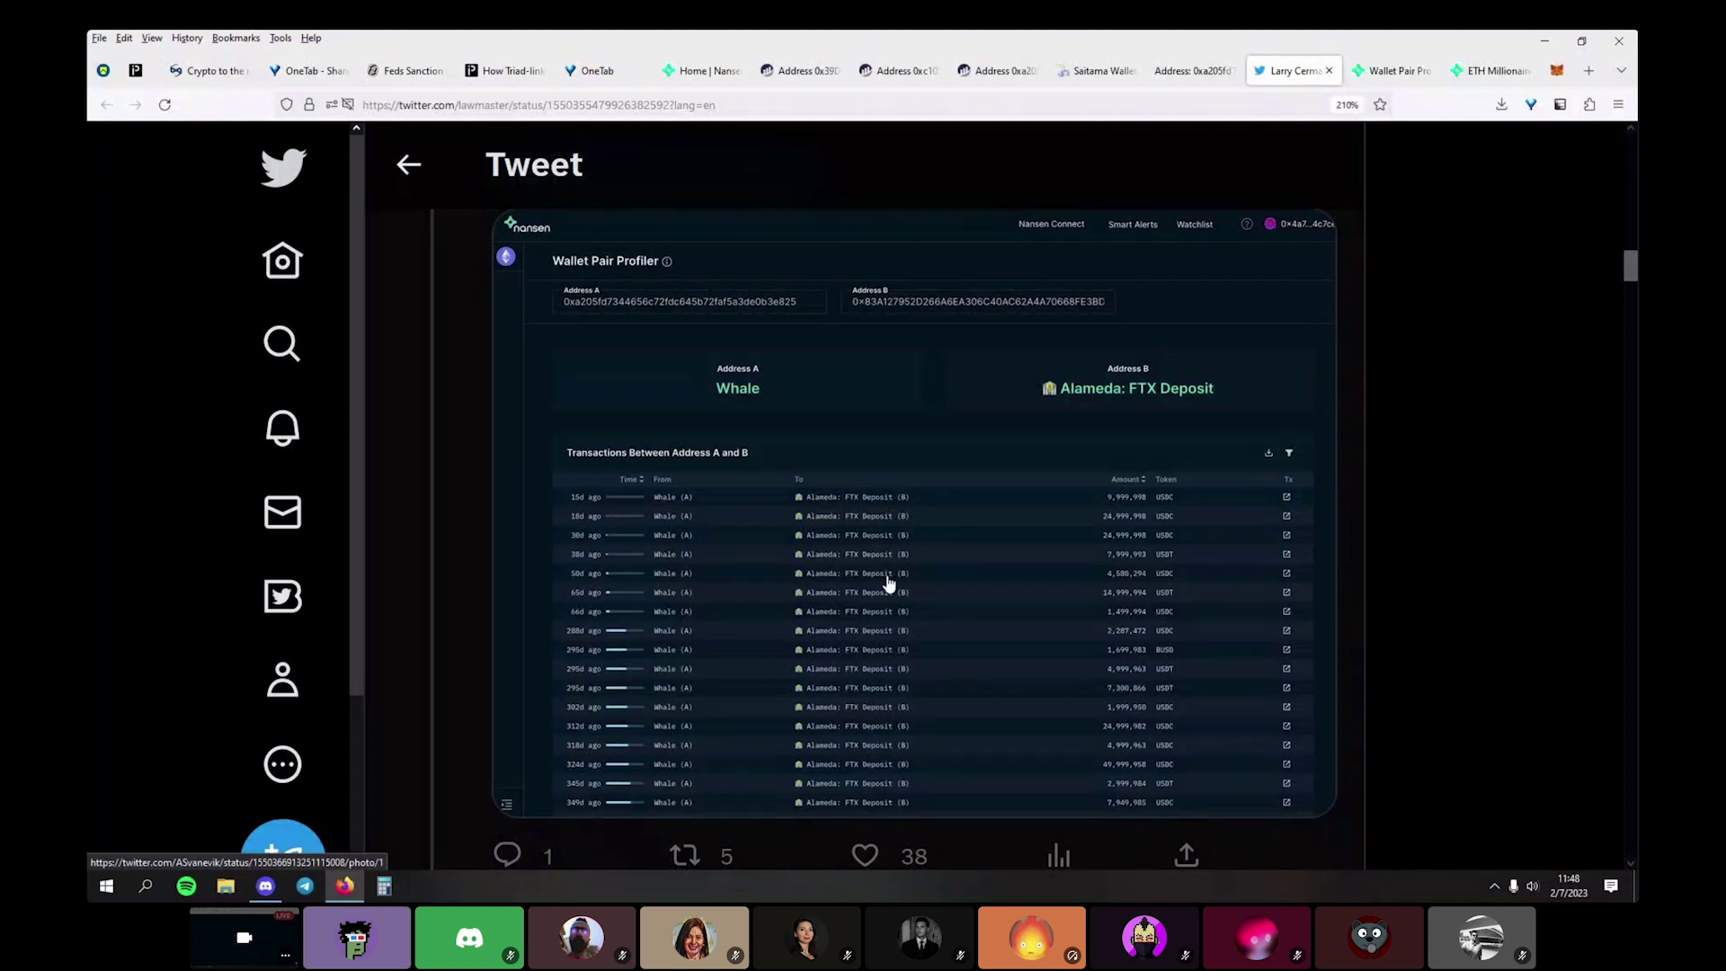
scroll(889, 585, "up", 5)
scroll(886, 586, "up", 5)
scroll(879, 611, "up", 10)
scroll(879, 609, "down", 18)
scroll(634, 683, "up", 18)
scroll(635, 683, "up", 5)
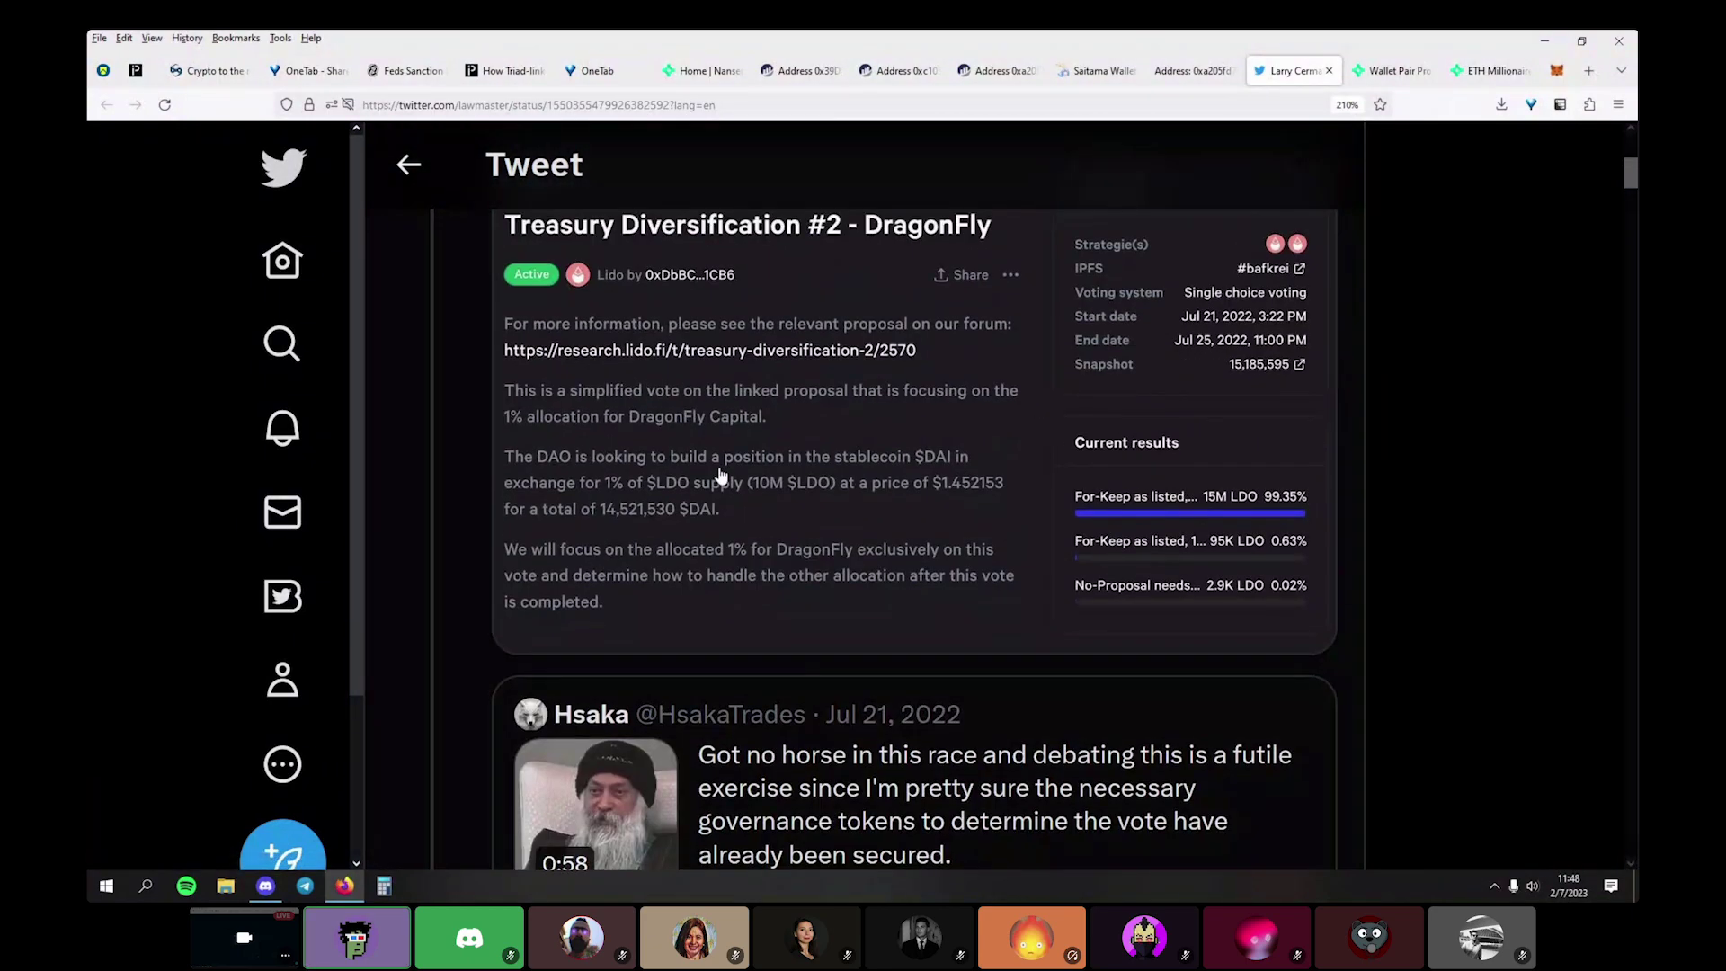
Return to the Treasury sanctions notice and reread the entry listing the sanctioned ETH address and its linked parties
left_click(104, 71)
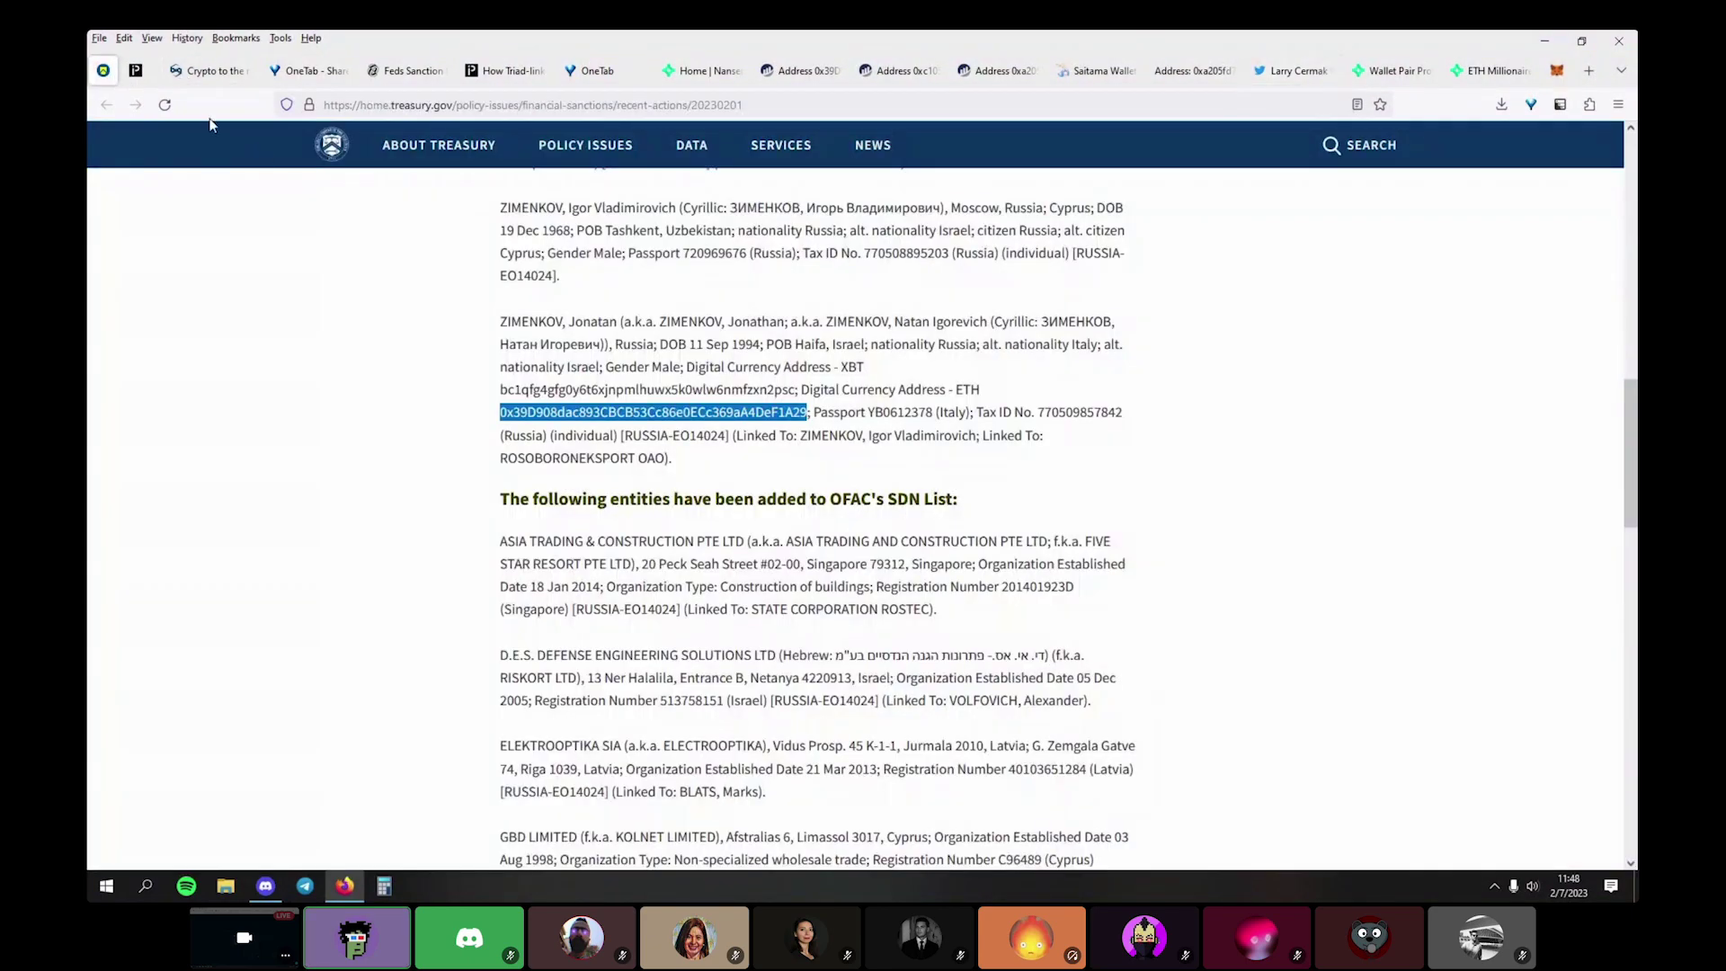
left_click_drag(574, 323, 528, 324)
left_click(665, 550)
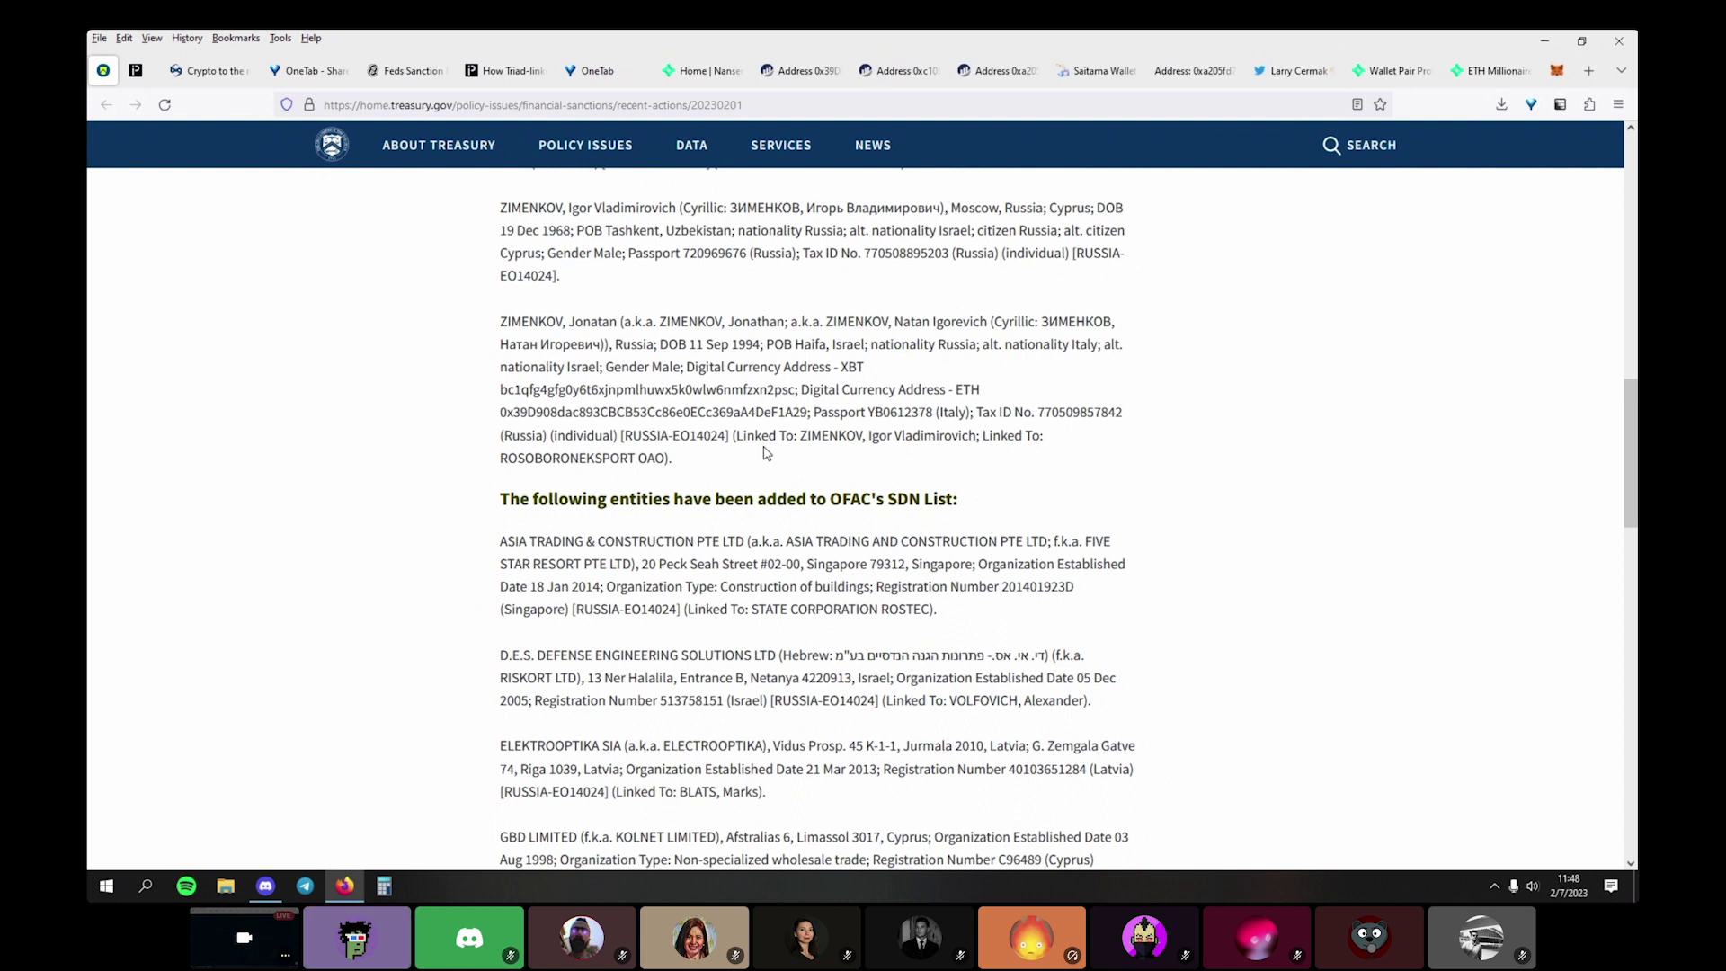
left_click_drag(746, 463, 548, 377)
left_click(547, 377)
Review the sanctioned address's Etherscan transactions, and close the finished Etherscan, WhaleStats, tweet and Wallet Pair Profiler pages
left_click(803, 70)
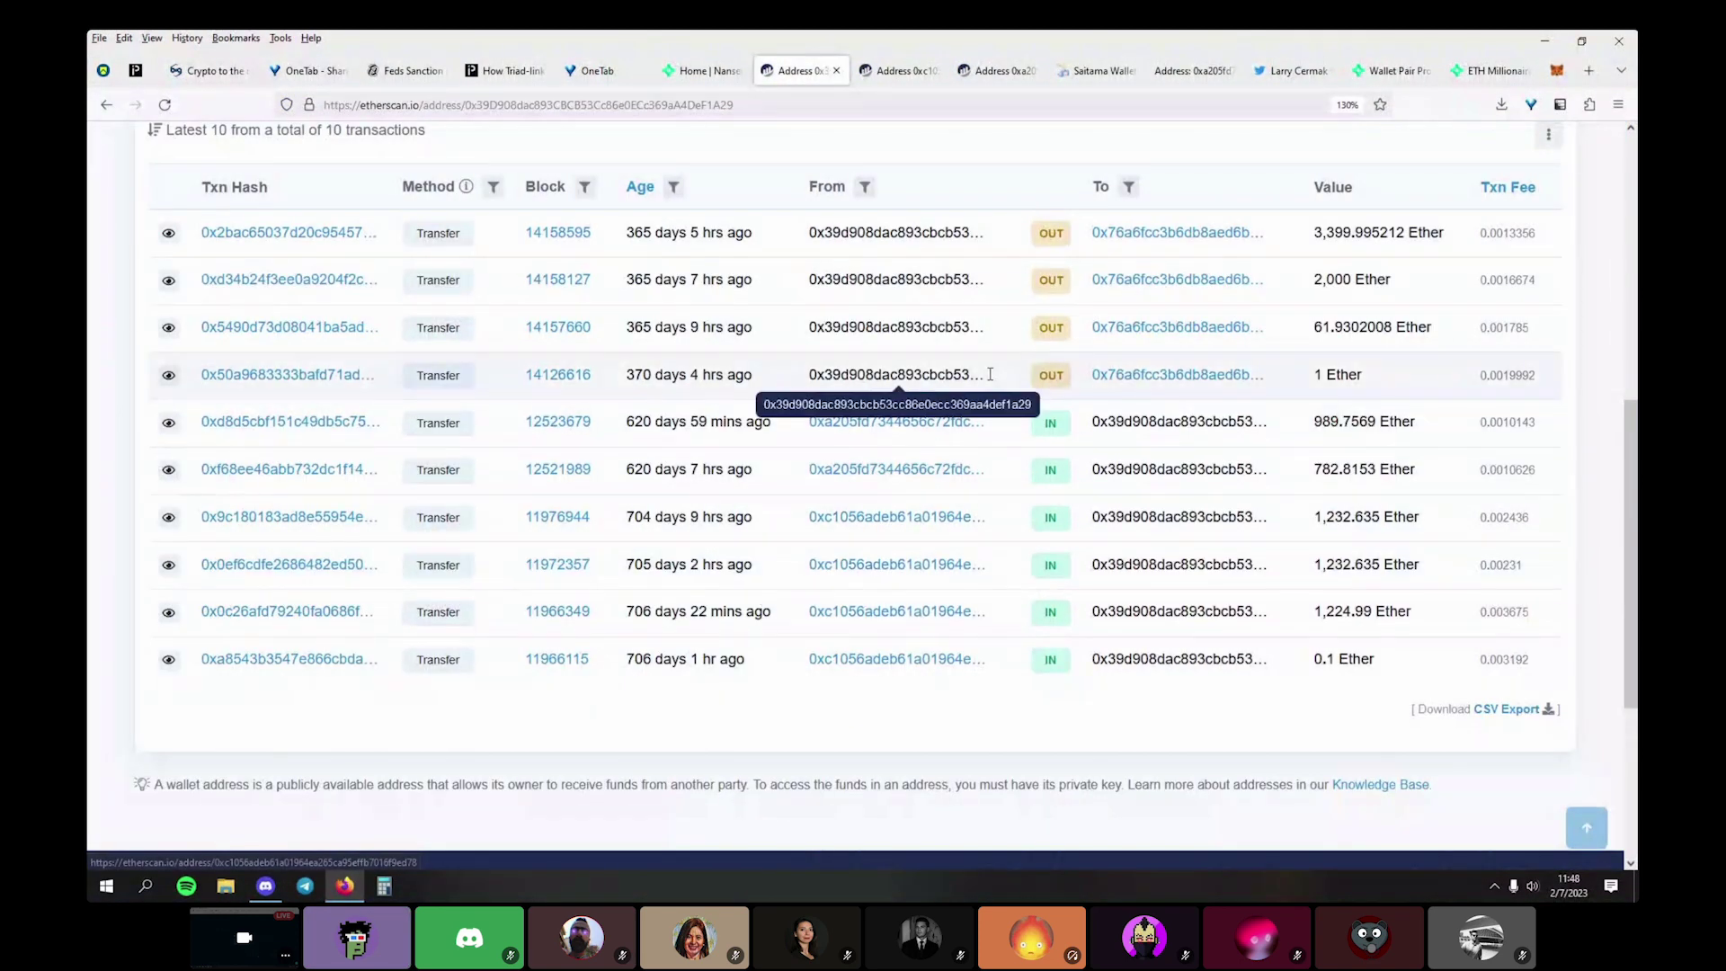
scroll(993, 361, "up", 5)
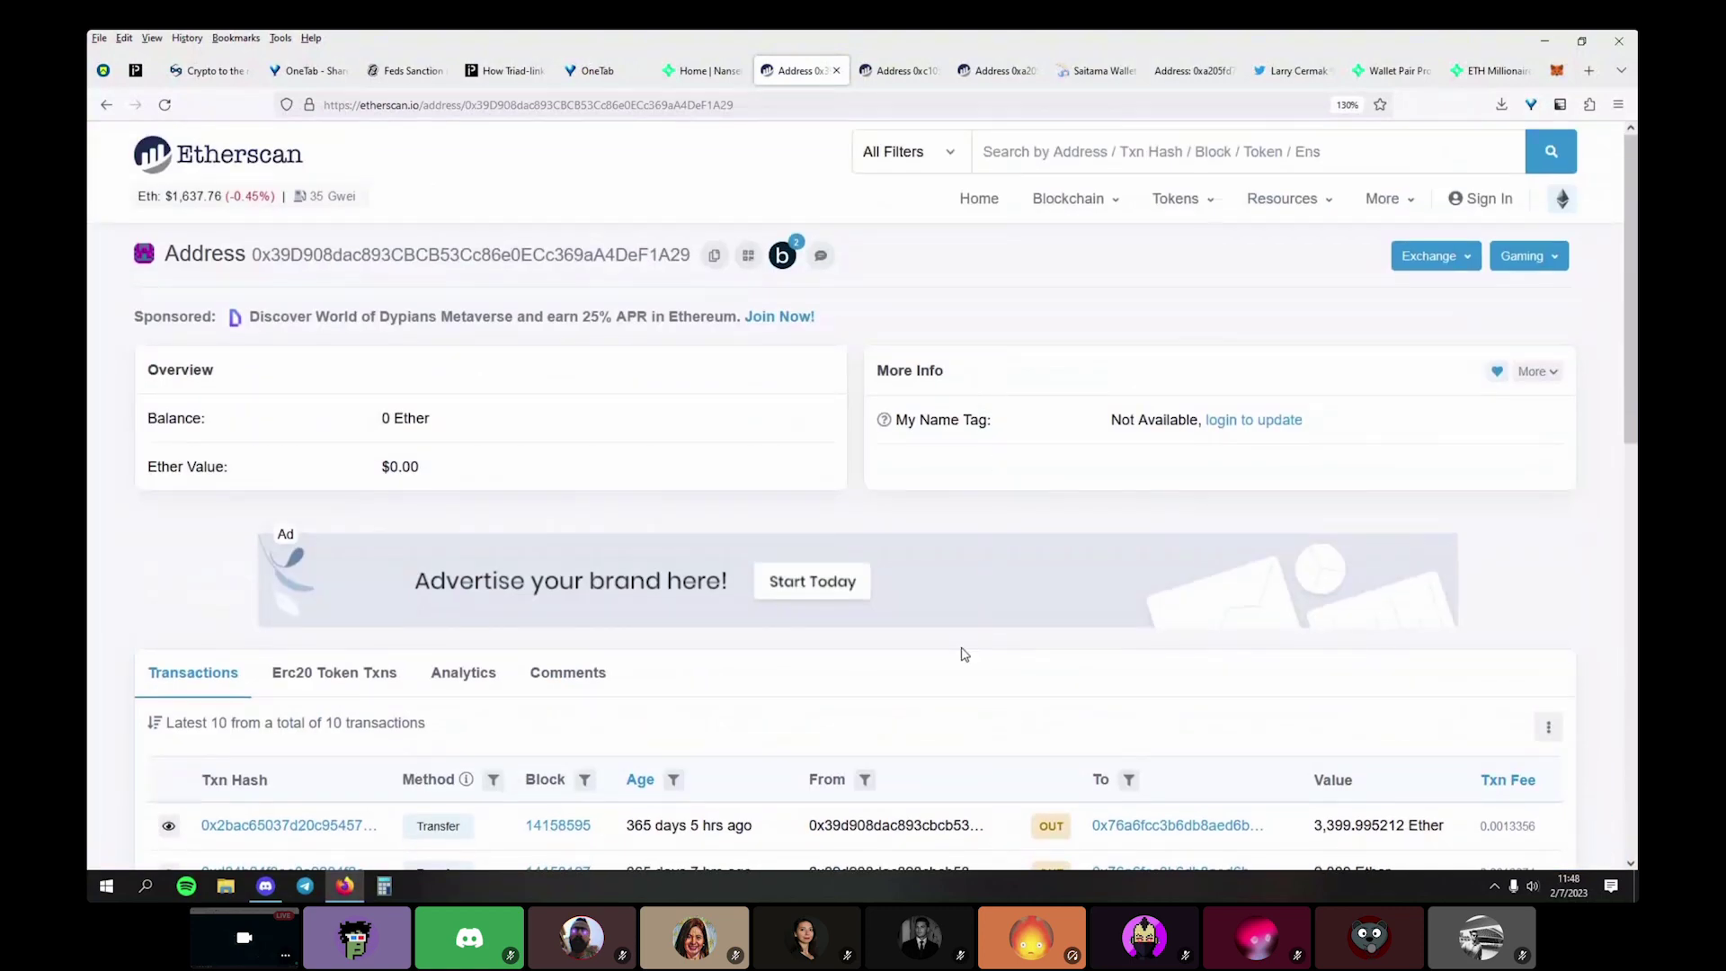
key("ctrl+w")
key("ctrl+w")
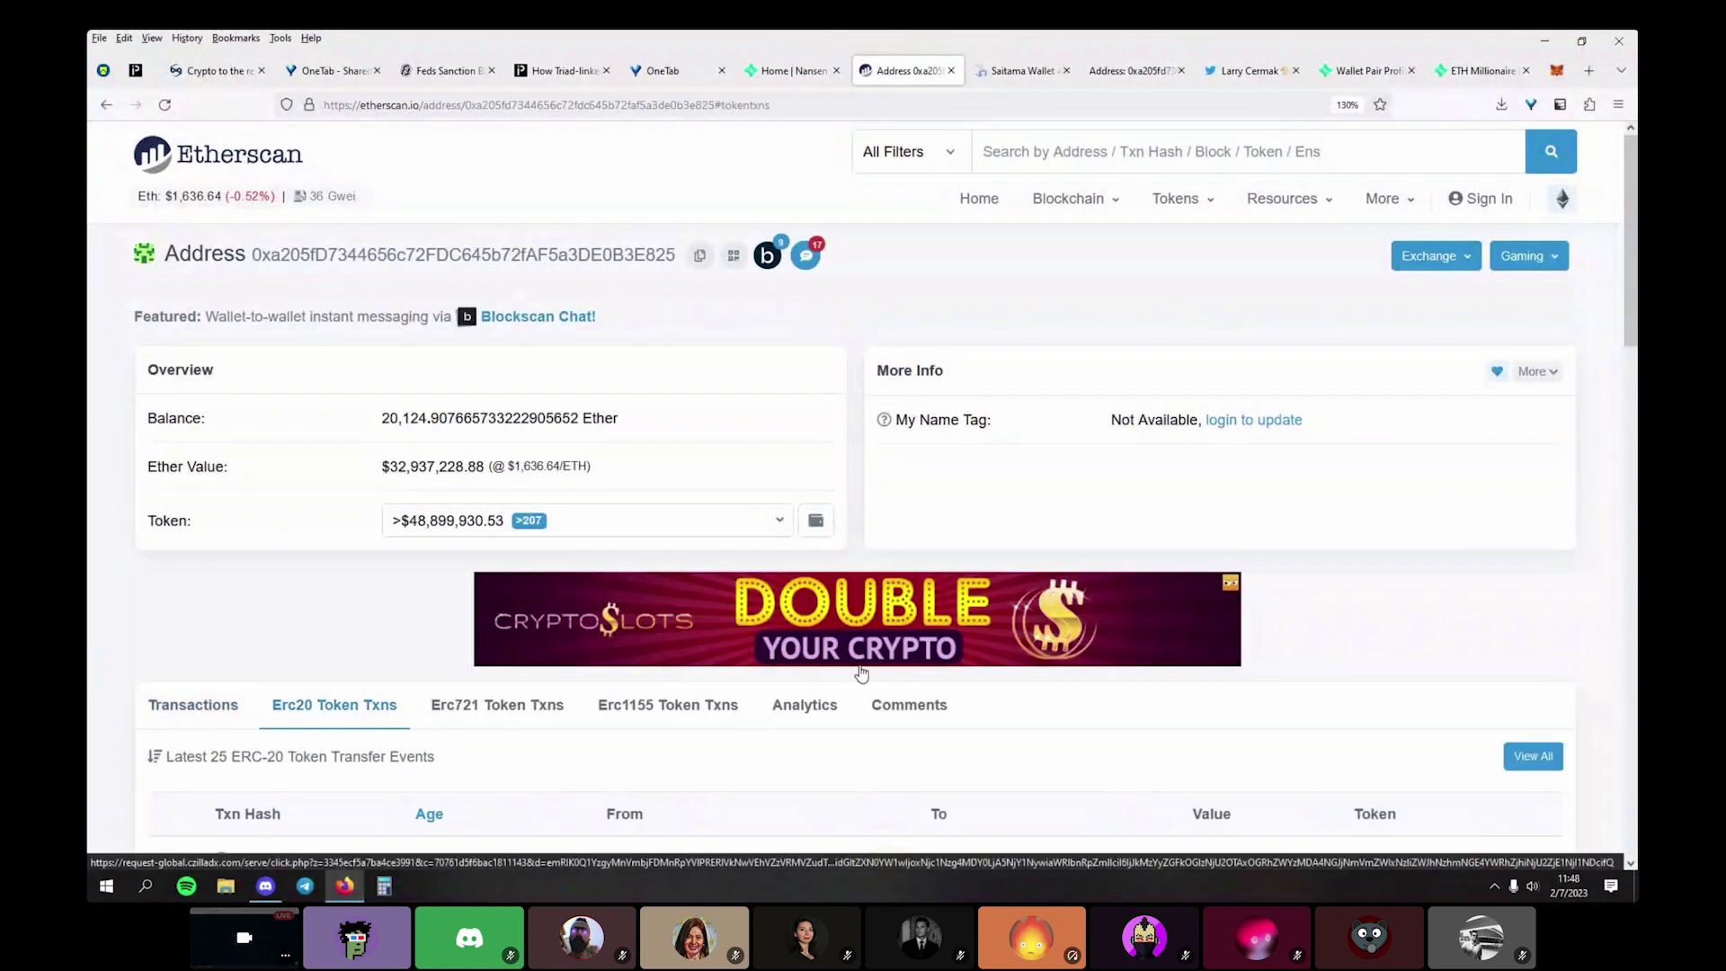
key("ctrl+w")
key("ctrl+w")
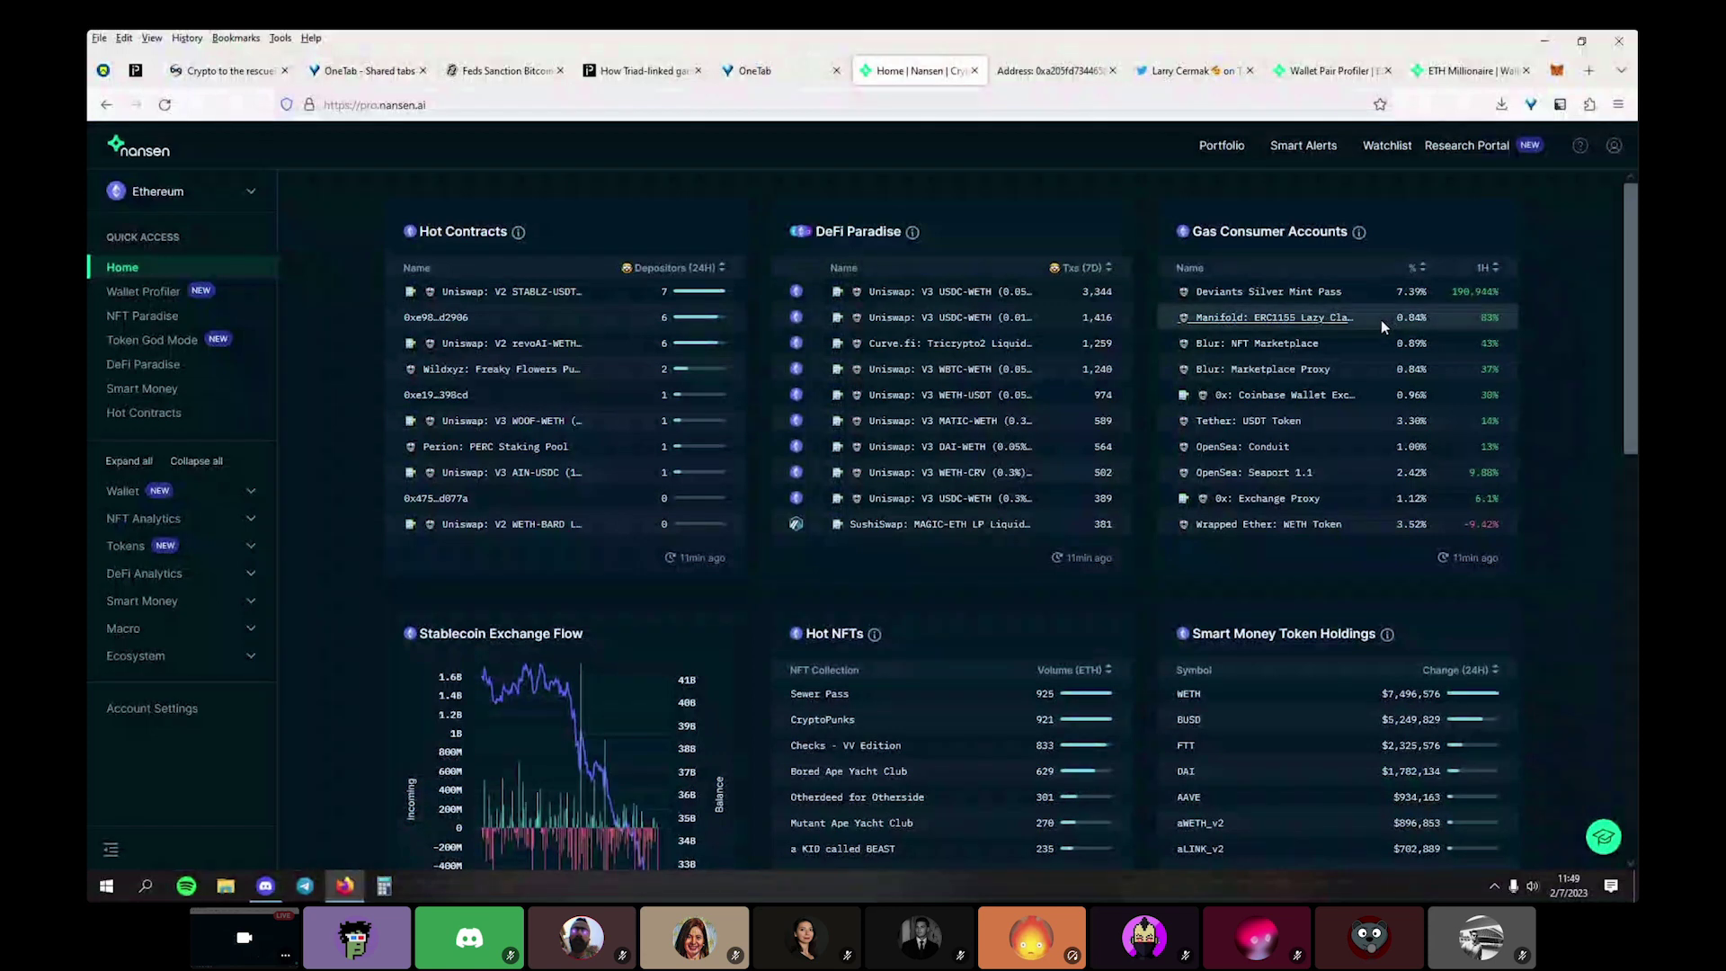
key("ctrl+w")
key("ctrl+w")
key("ctrl+w")
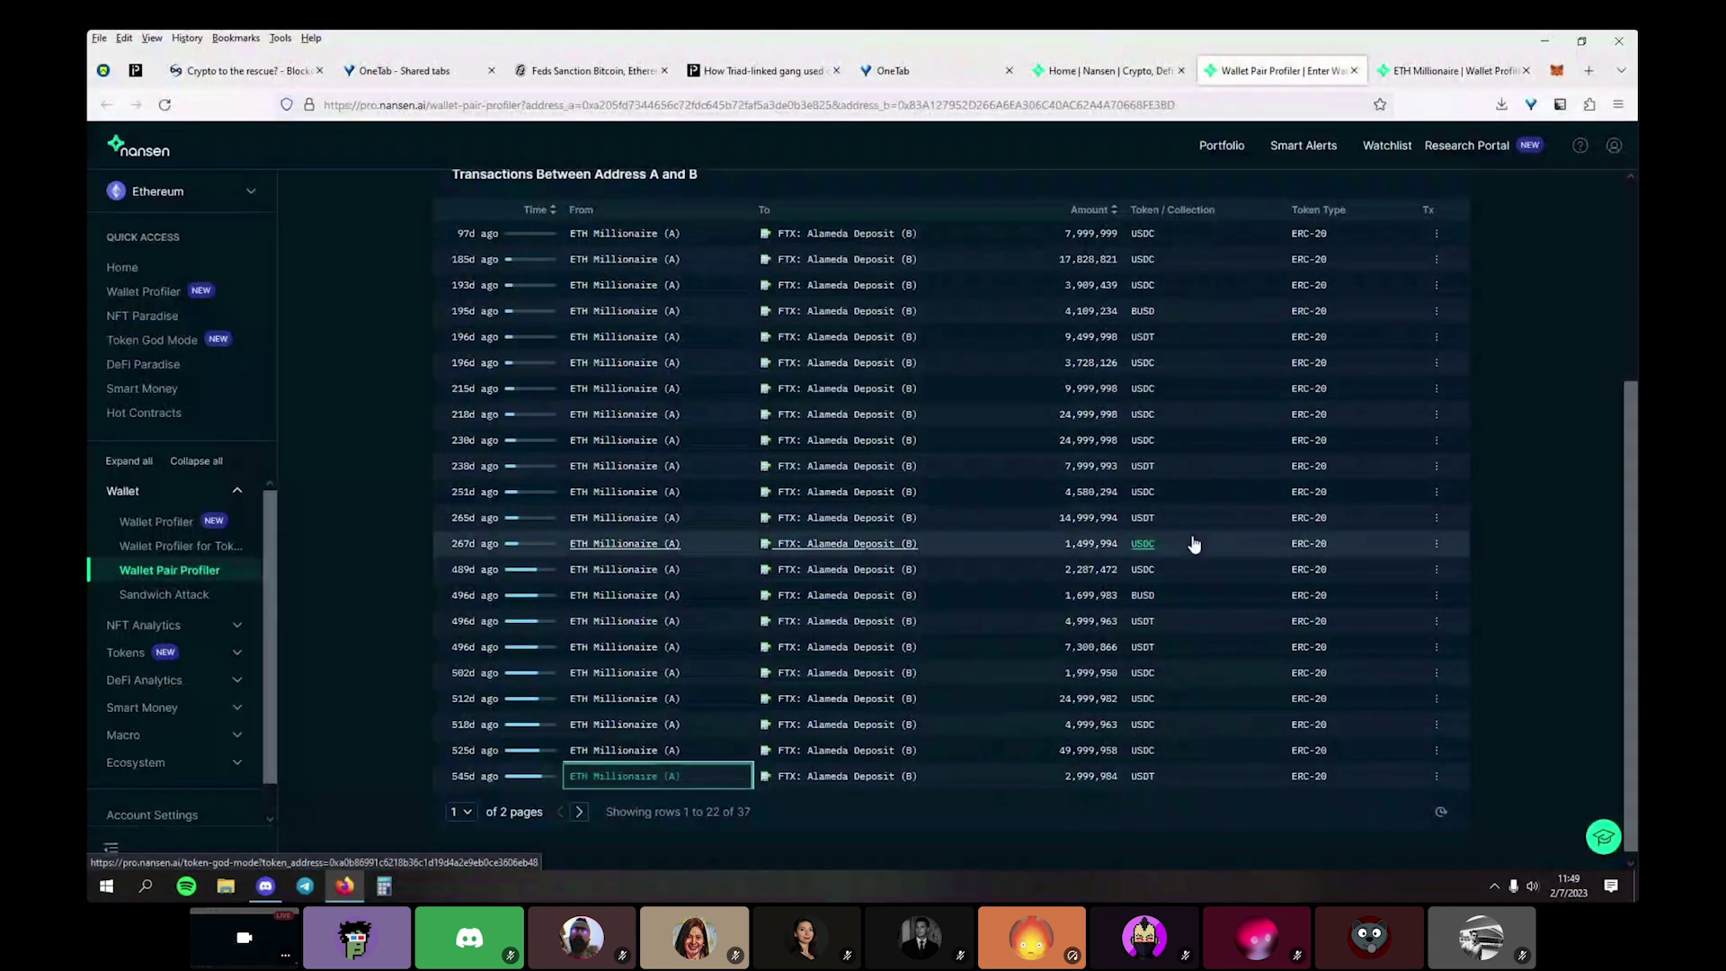
key("ctrl+w")
Open Nansen's Smart Money Token Holdings and compare the tokens sorted by 24H, 7D and 30D change
left_click(193, 707)
scroll(187, 683, "down", 1)
left_click(152, 674)
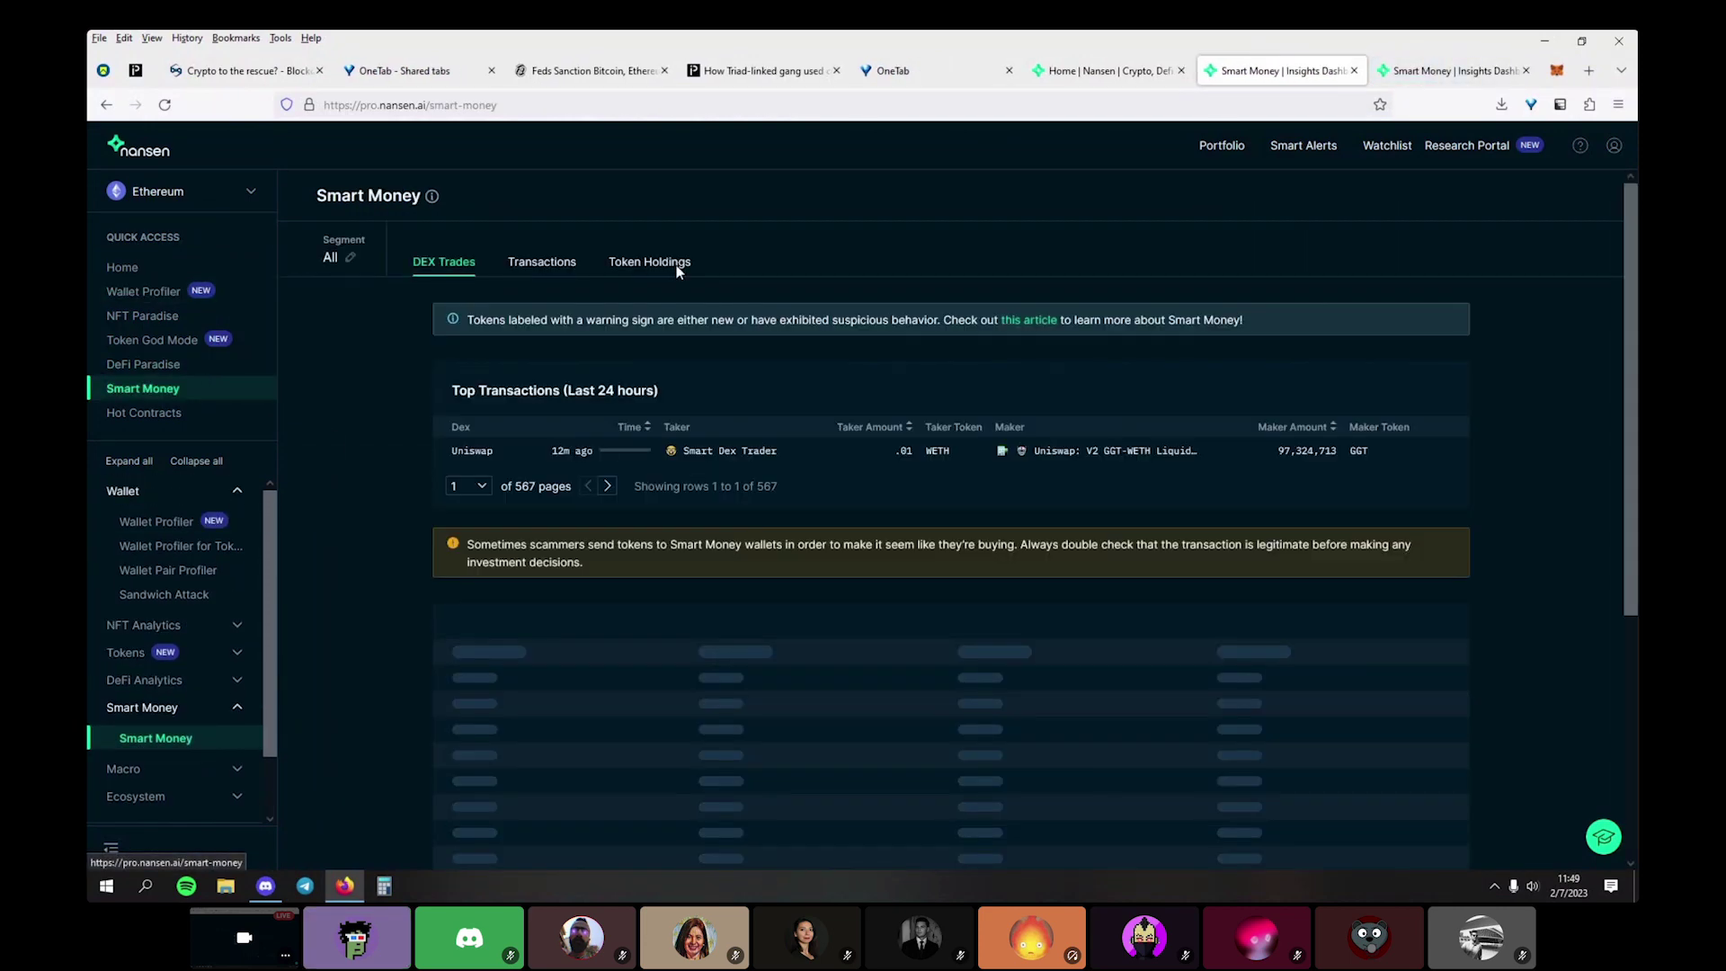
left_click(649, 261)
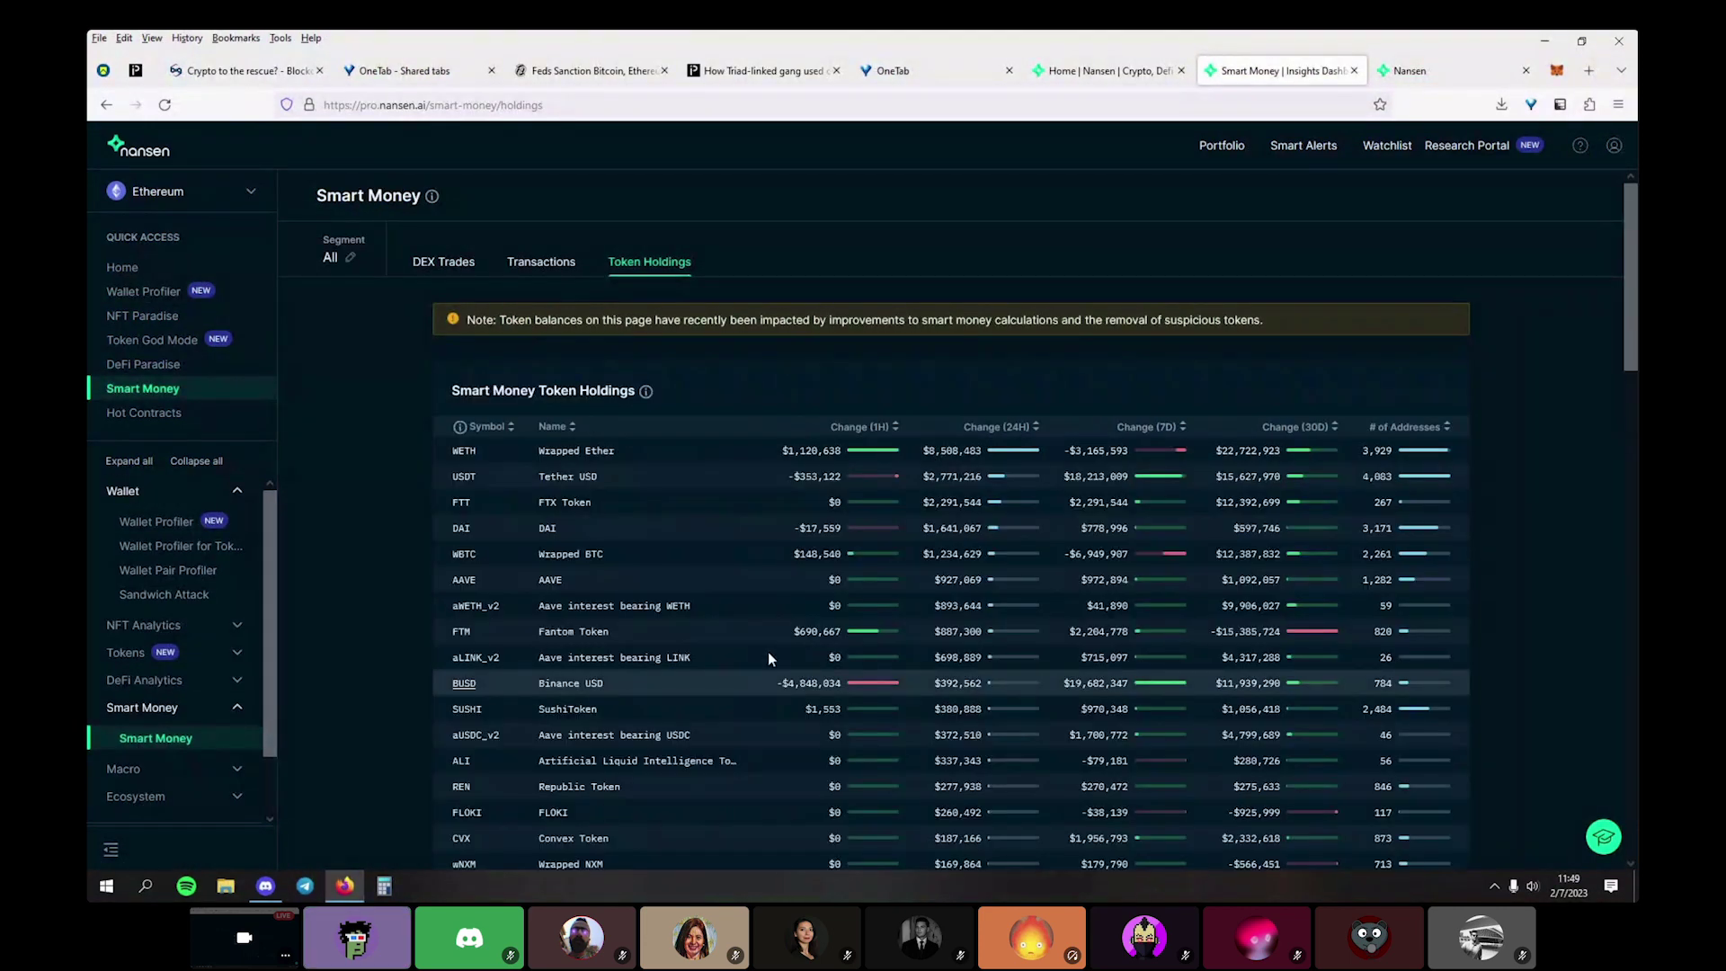
left_click(986, 430)
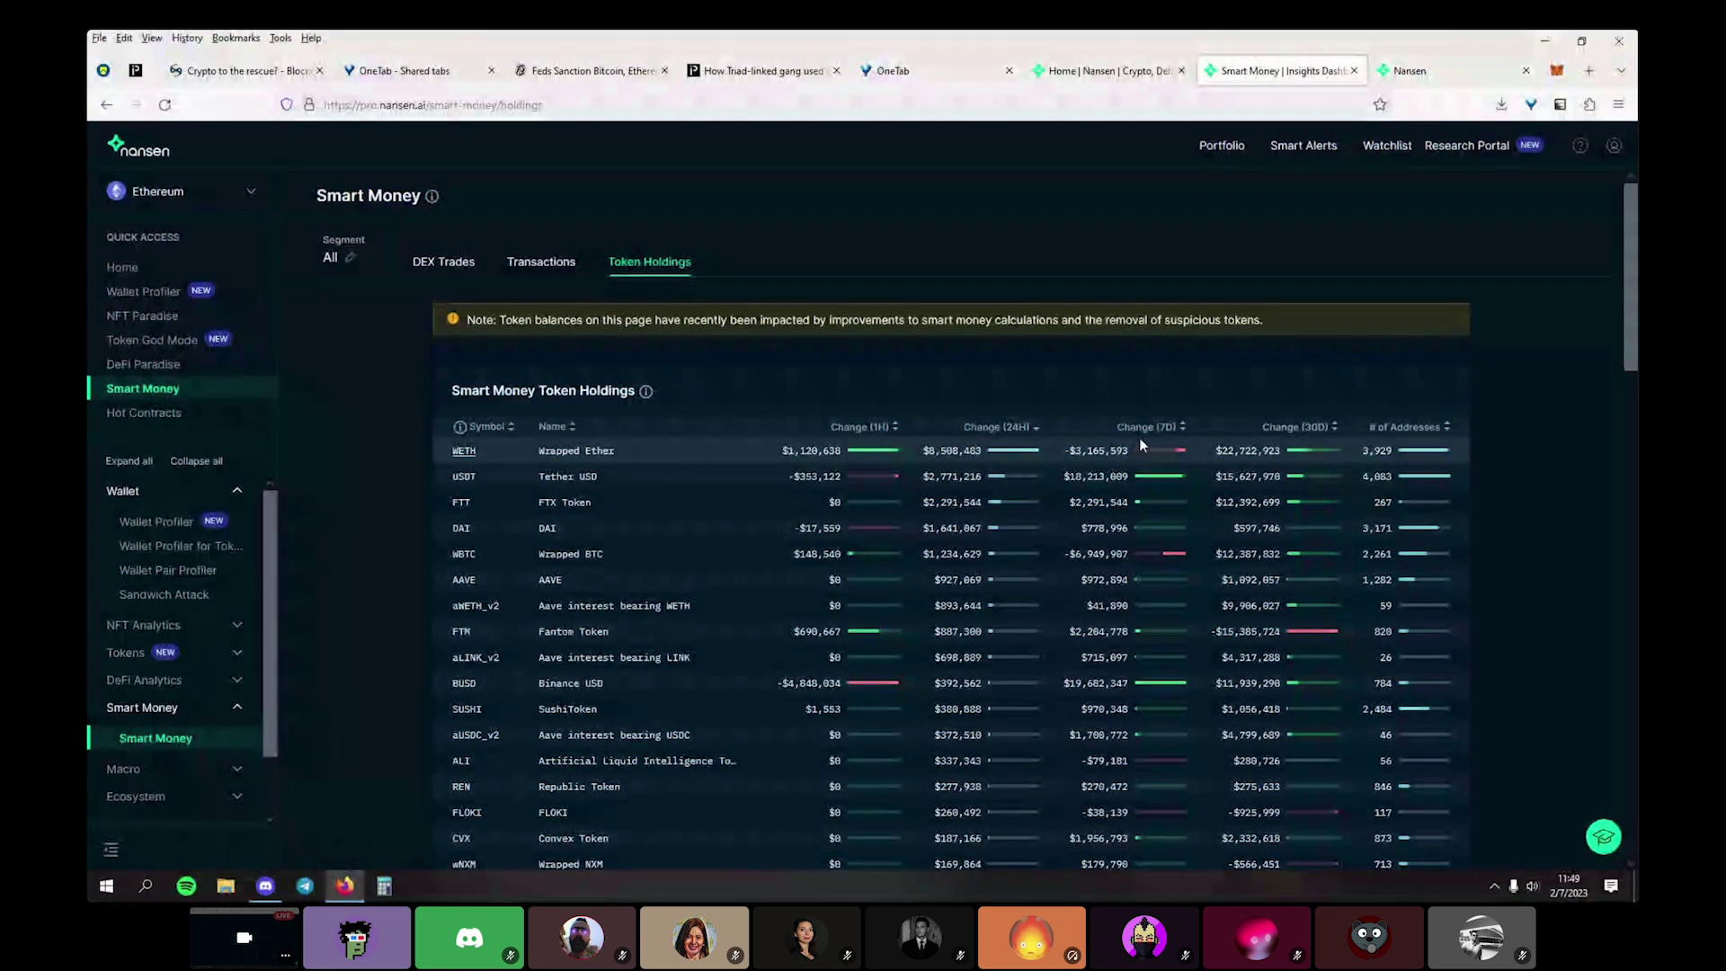
left_click(1142, 430)
left_click(1150, 433)
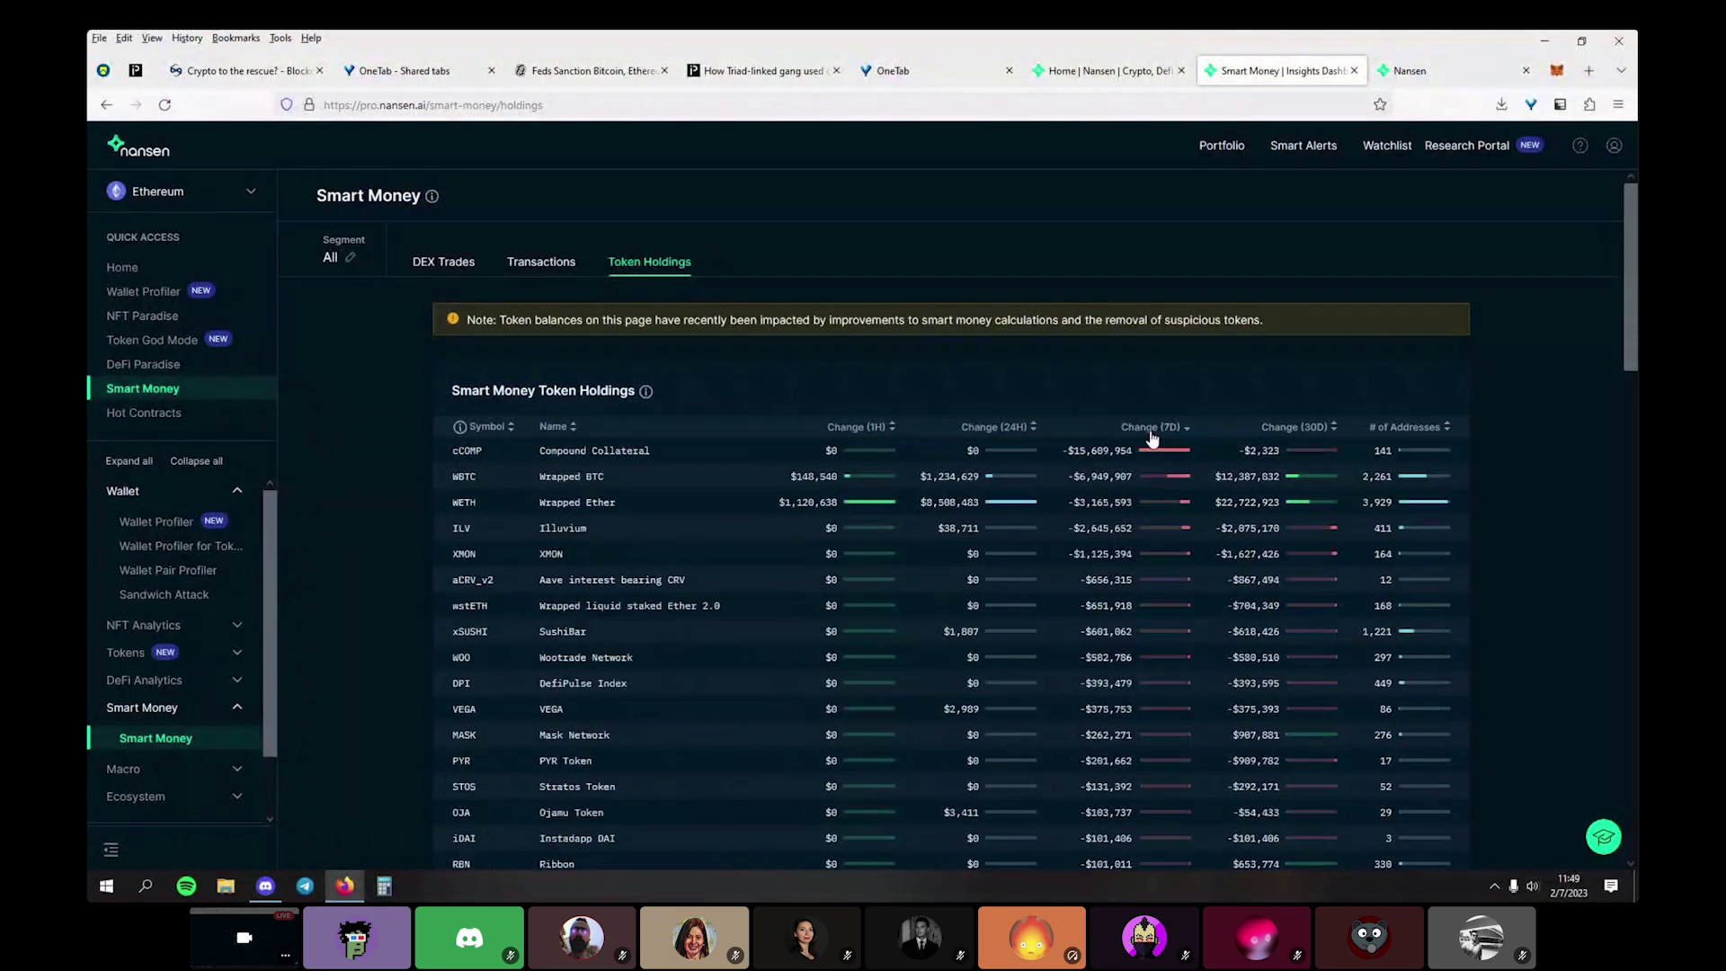
left_click(1277, 435)
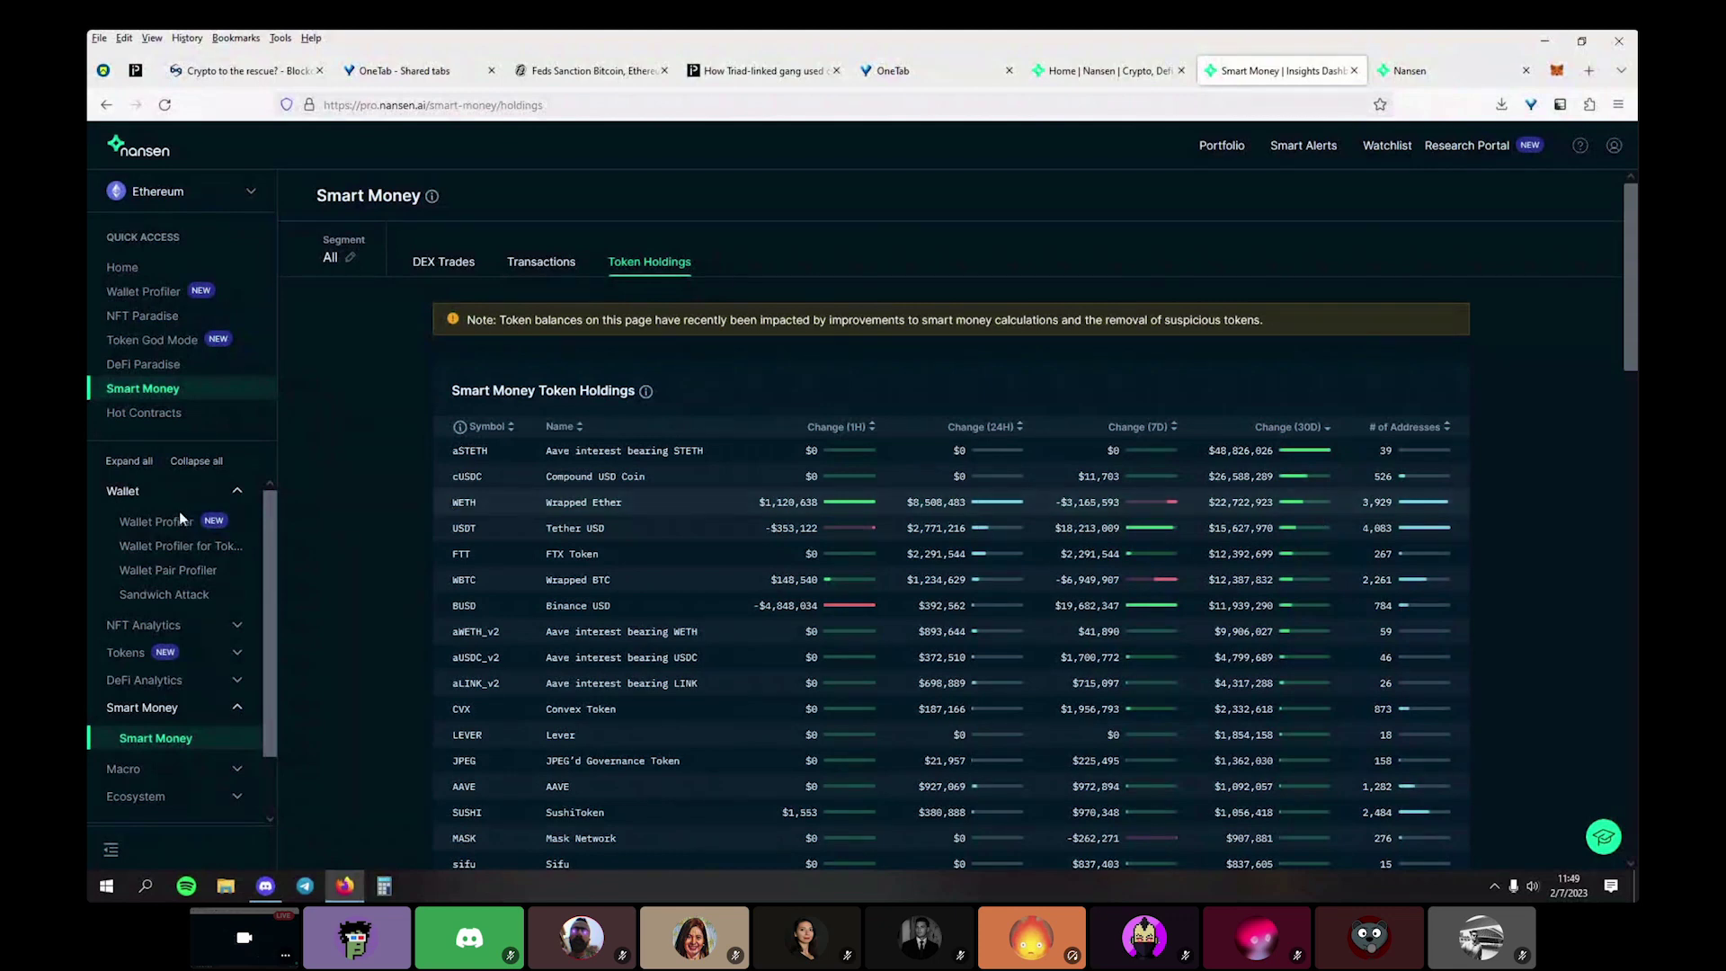
Open Nansen's Exchange Flows dashboard and examine the token flow values by exchange
scroll(216, 558, "down", 1)
left_click(235, 592)
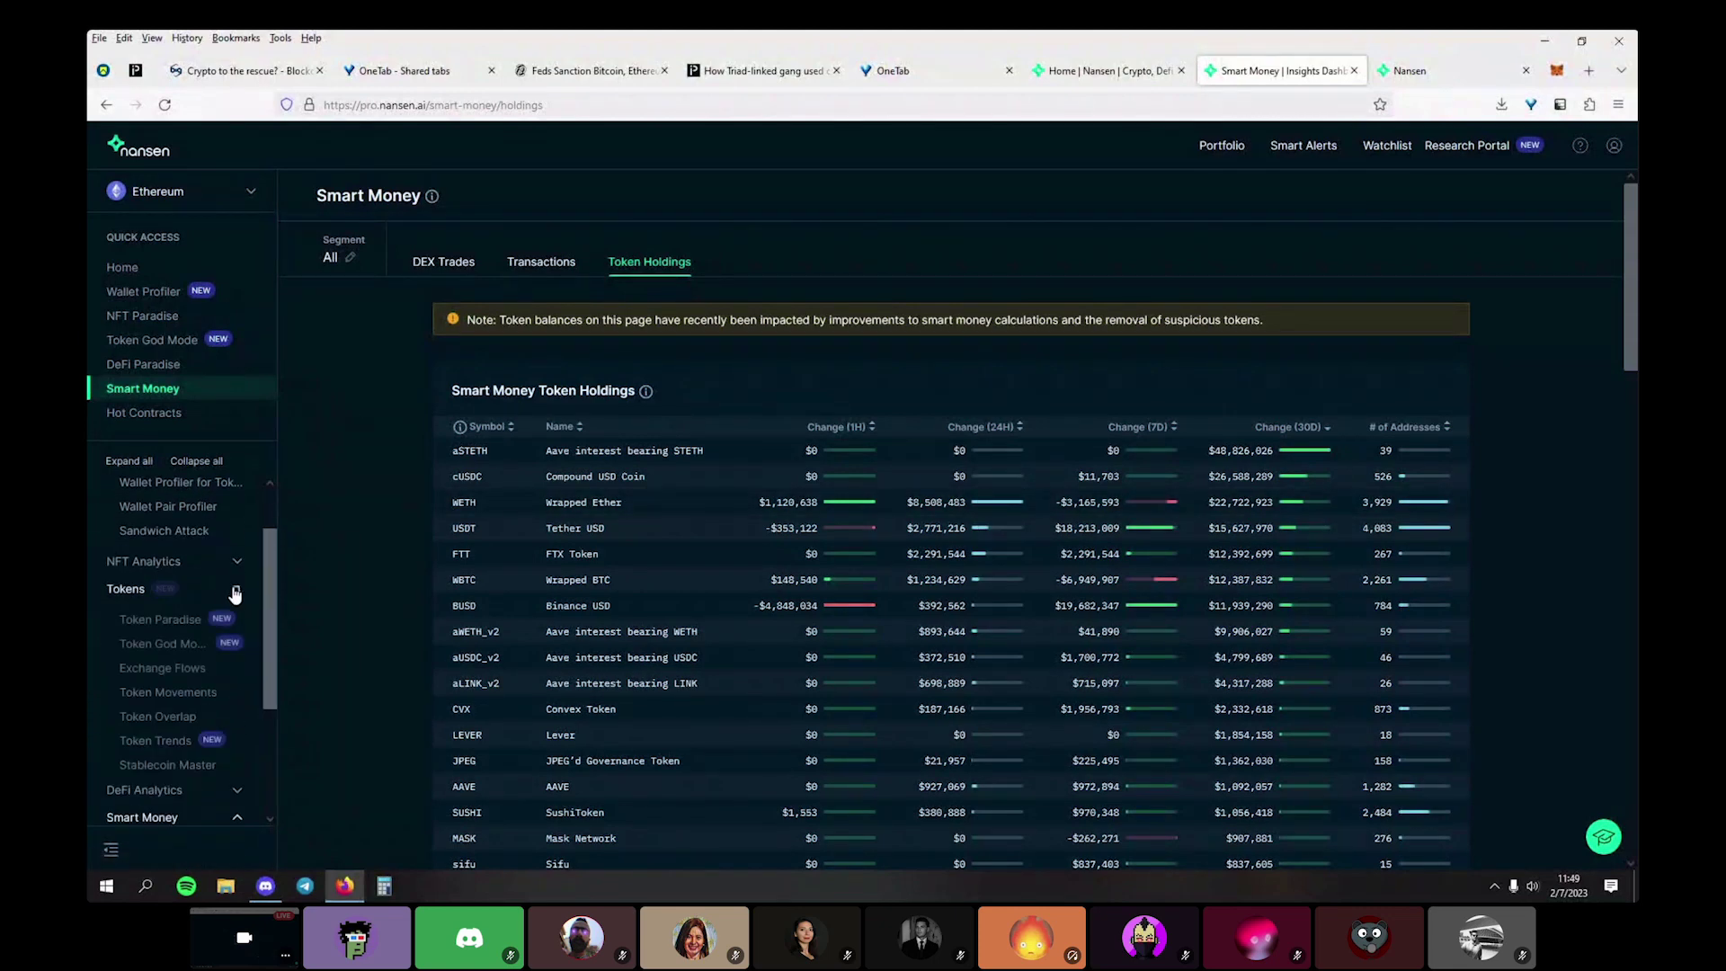
left_click(180, 669)
scroll(719, 595, "down", 10)
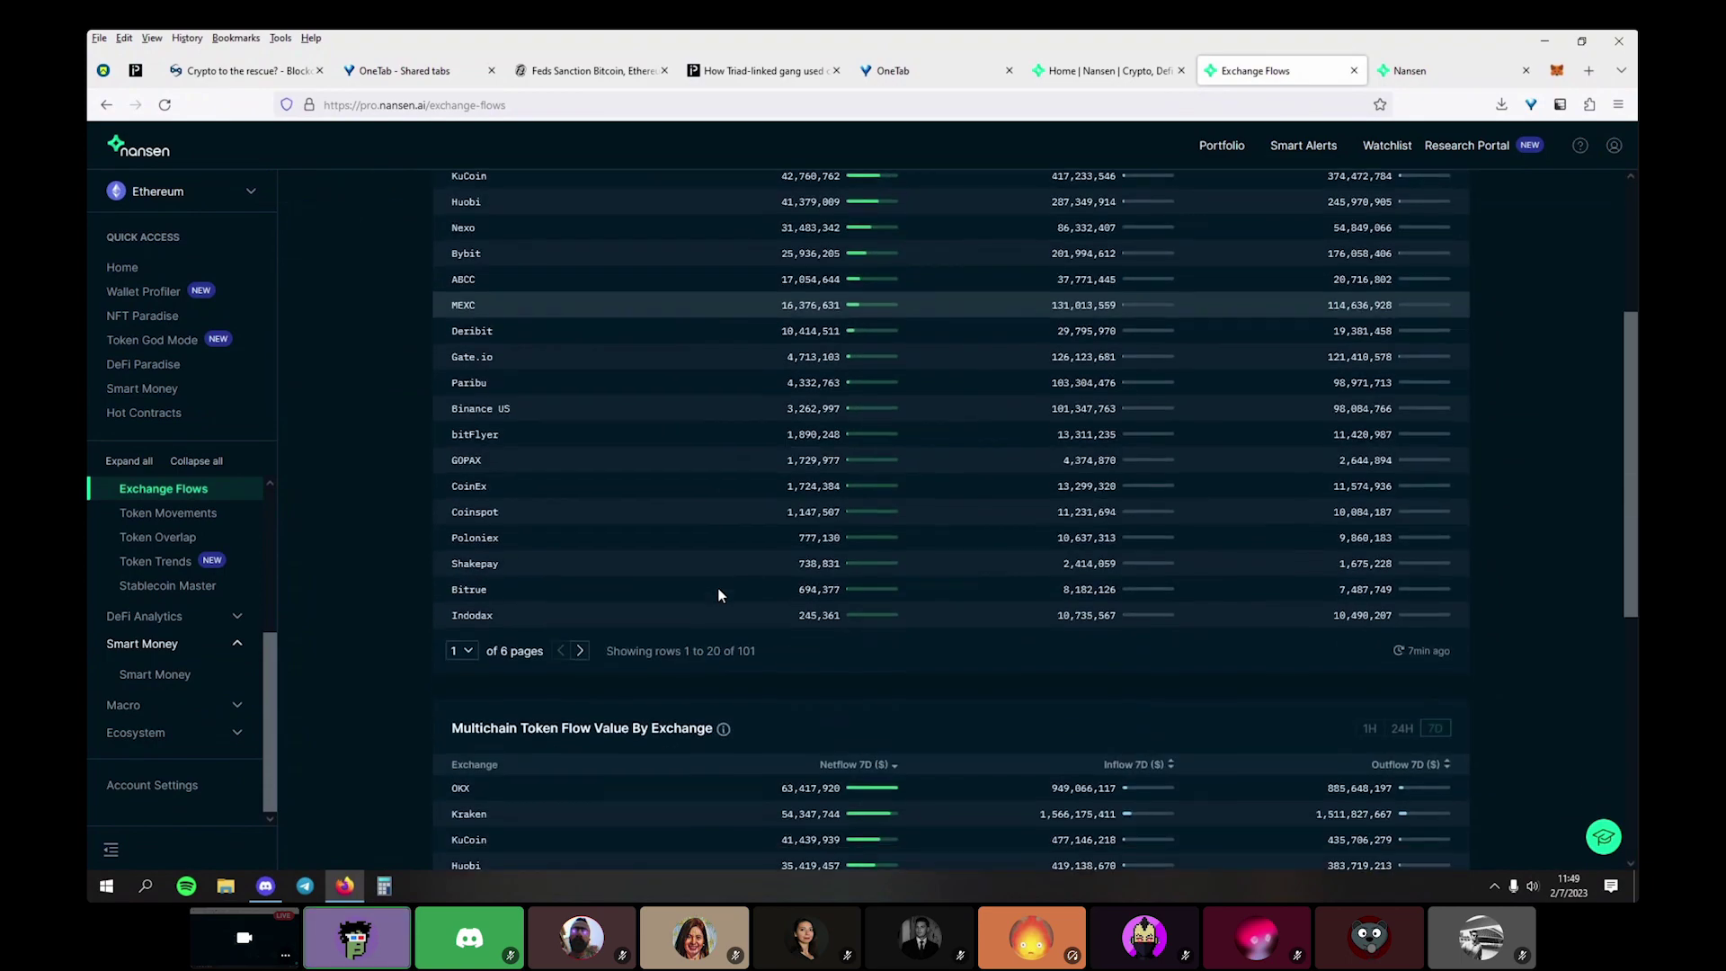
scroll(720, 594, "up", 10)
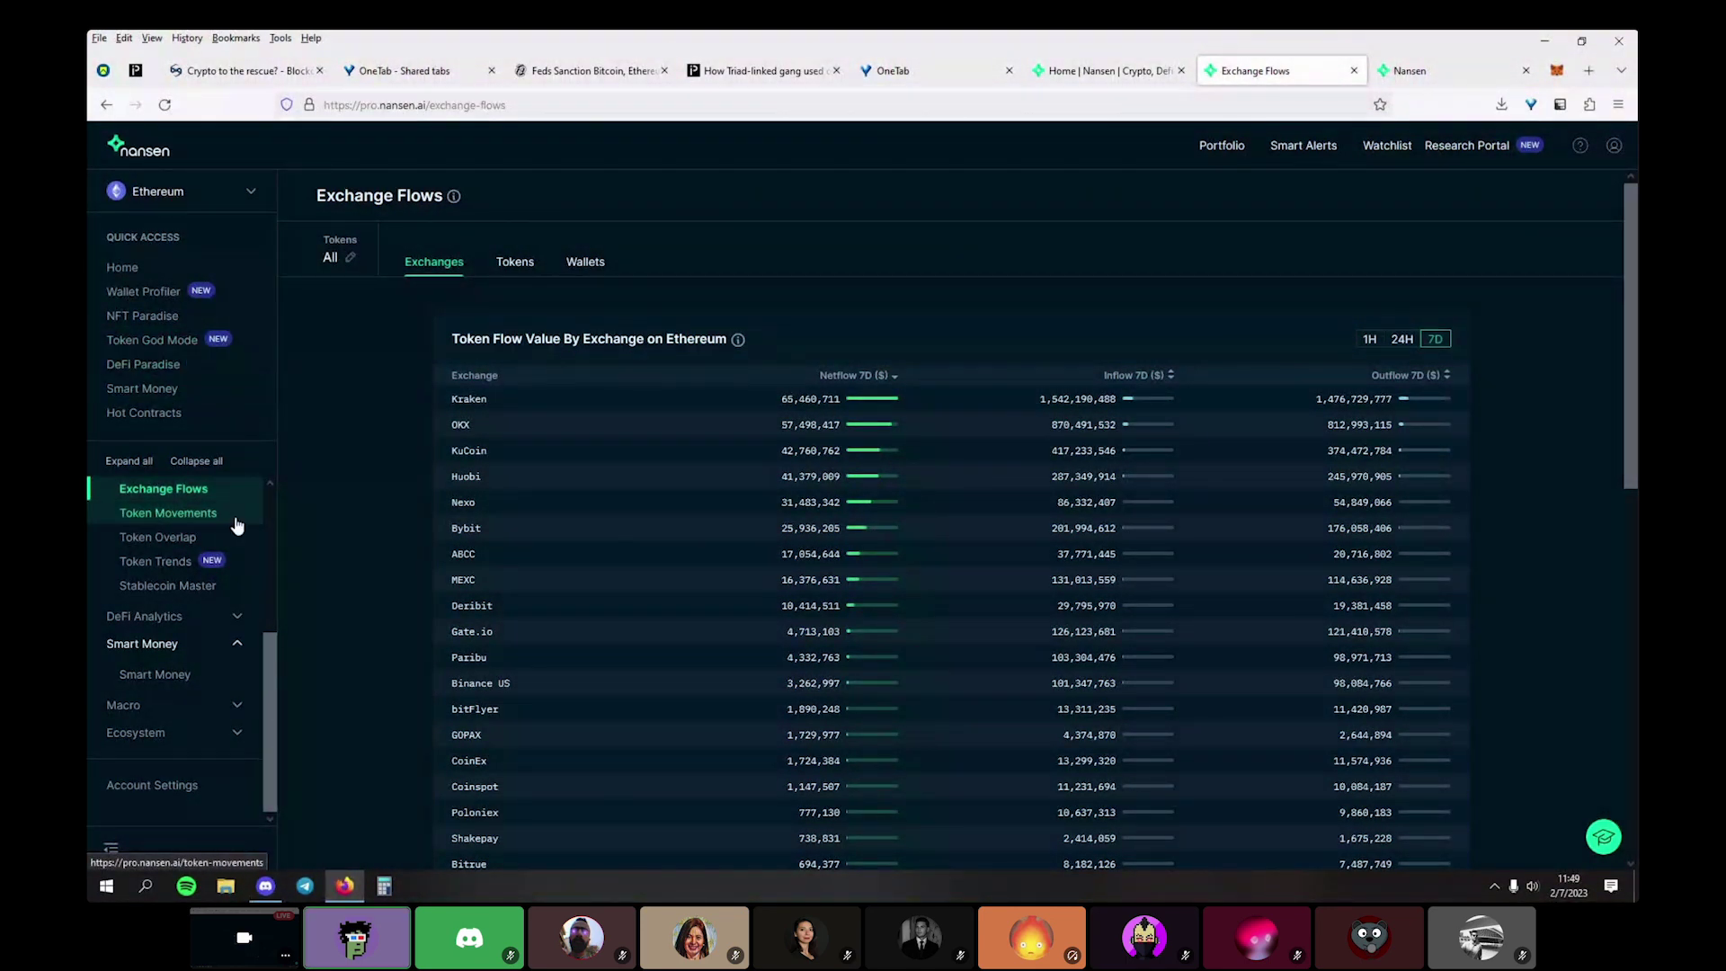
Look through the Tokens, Ecosystem and Macro groups of Nansen dashboards for another one to present
scroll(215, 558, "up", 3)
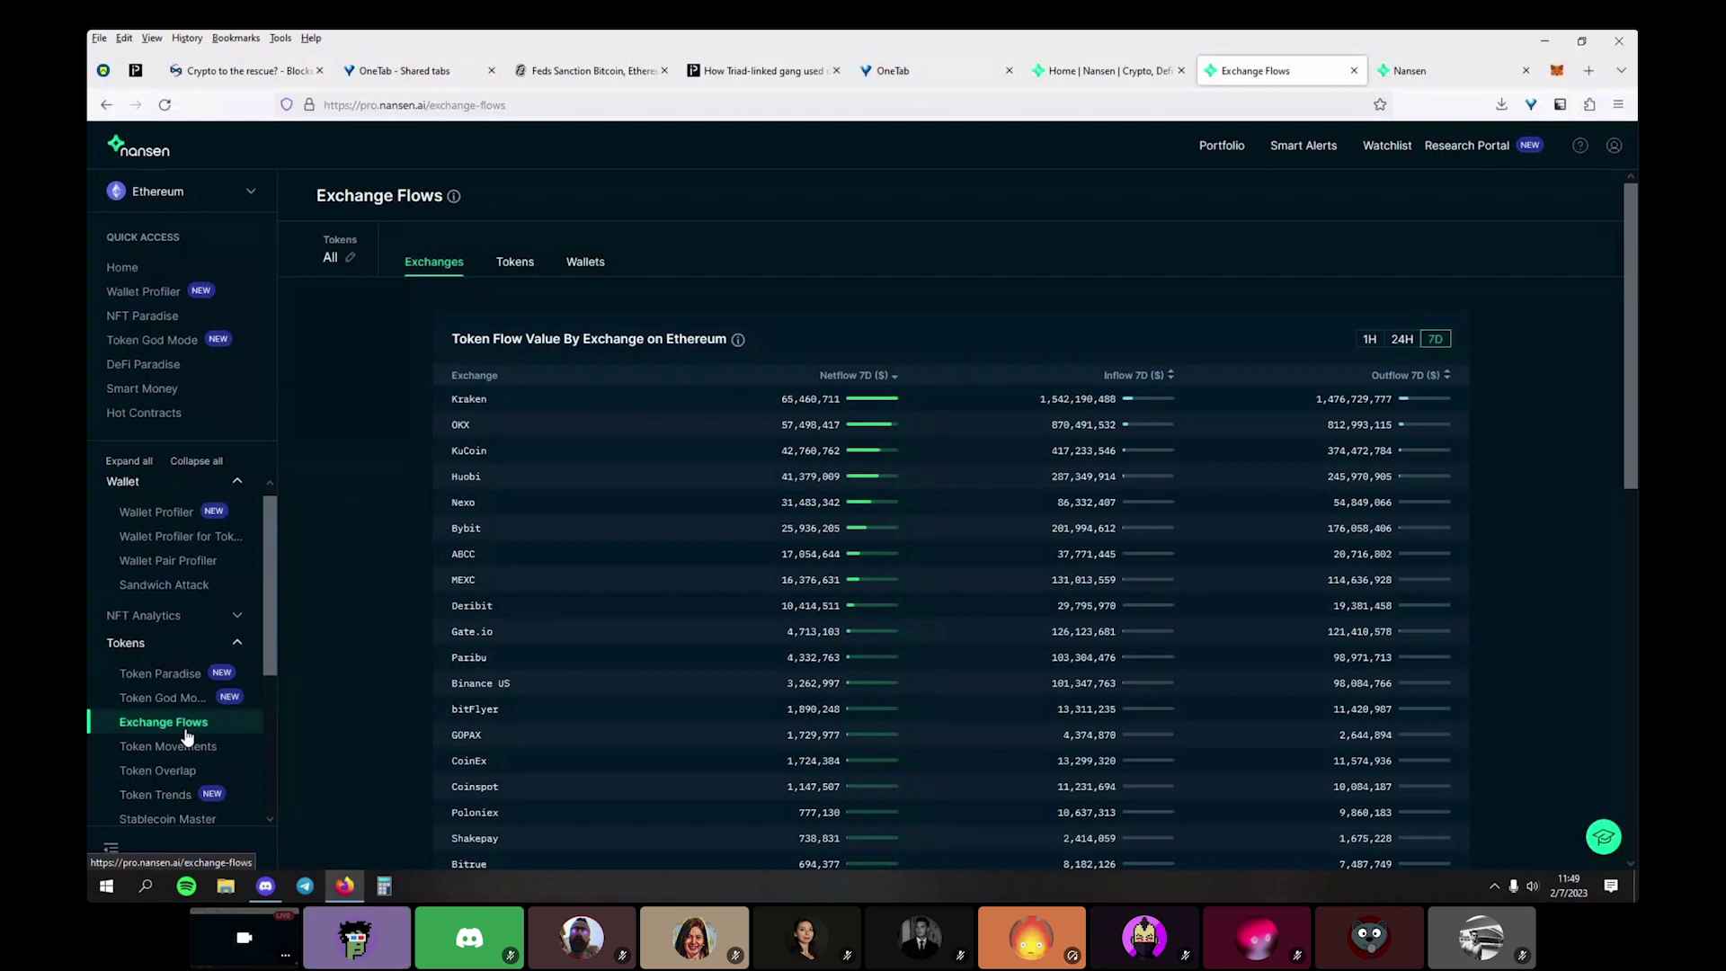
scroll(186, 735, "down", 3)
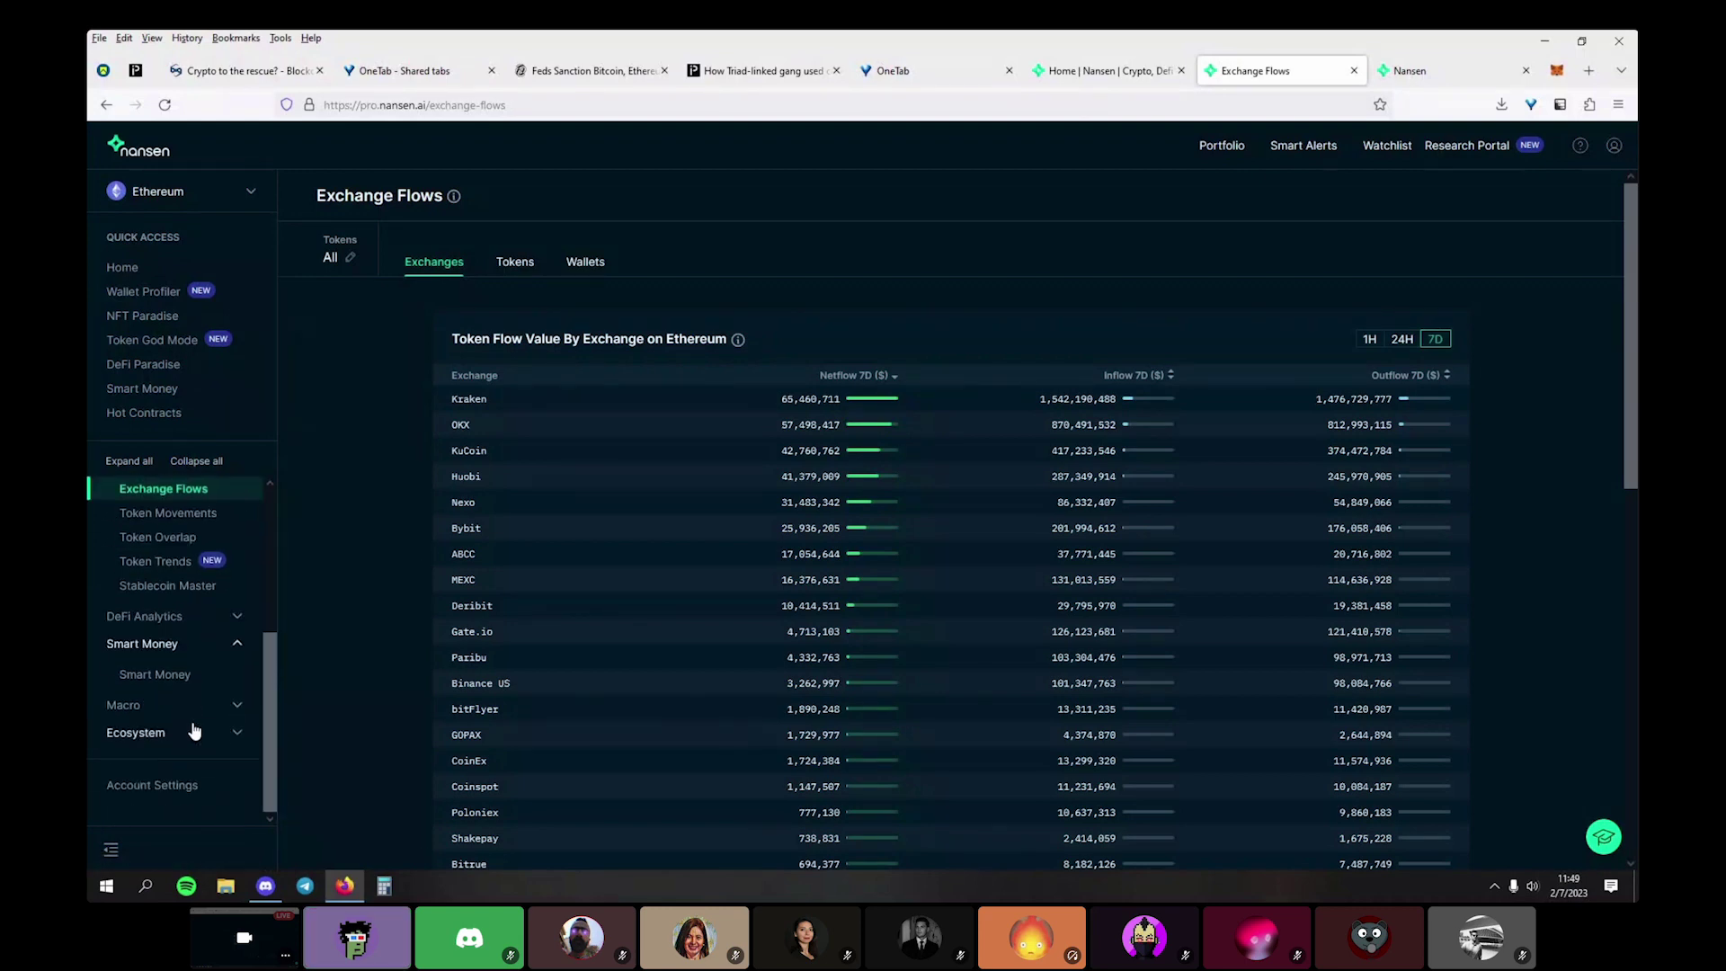
left_click(190, 733)
scroll(223, 715, "down", 3)
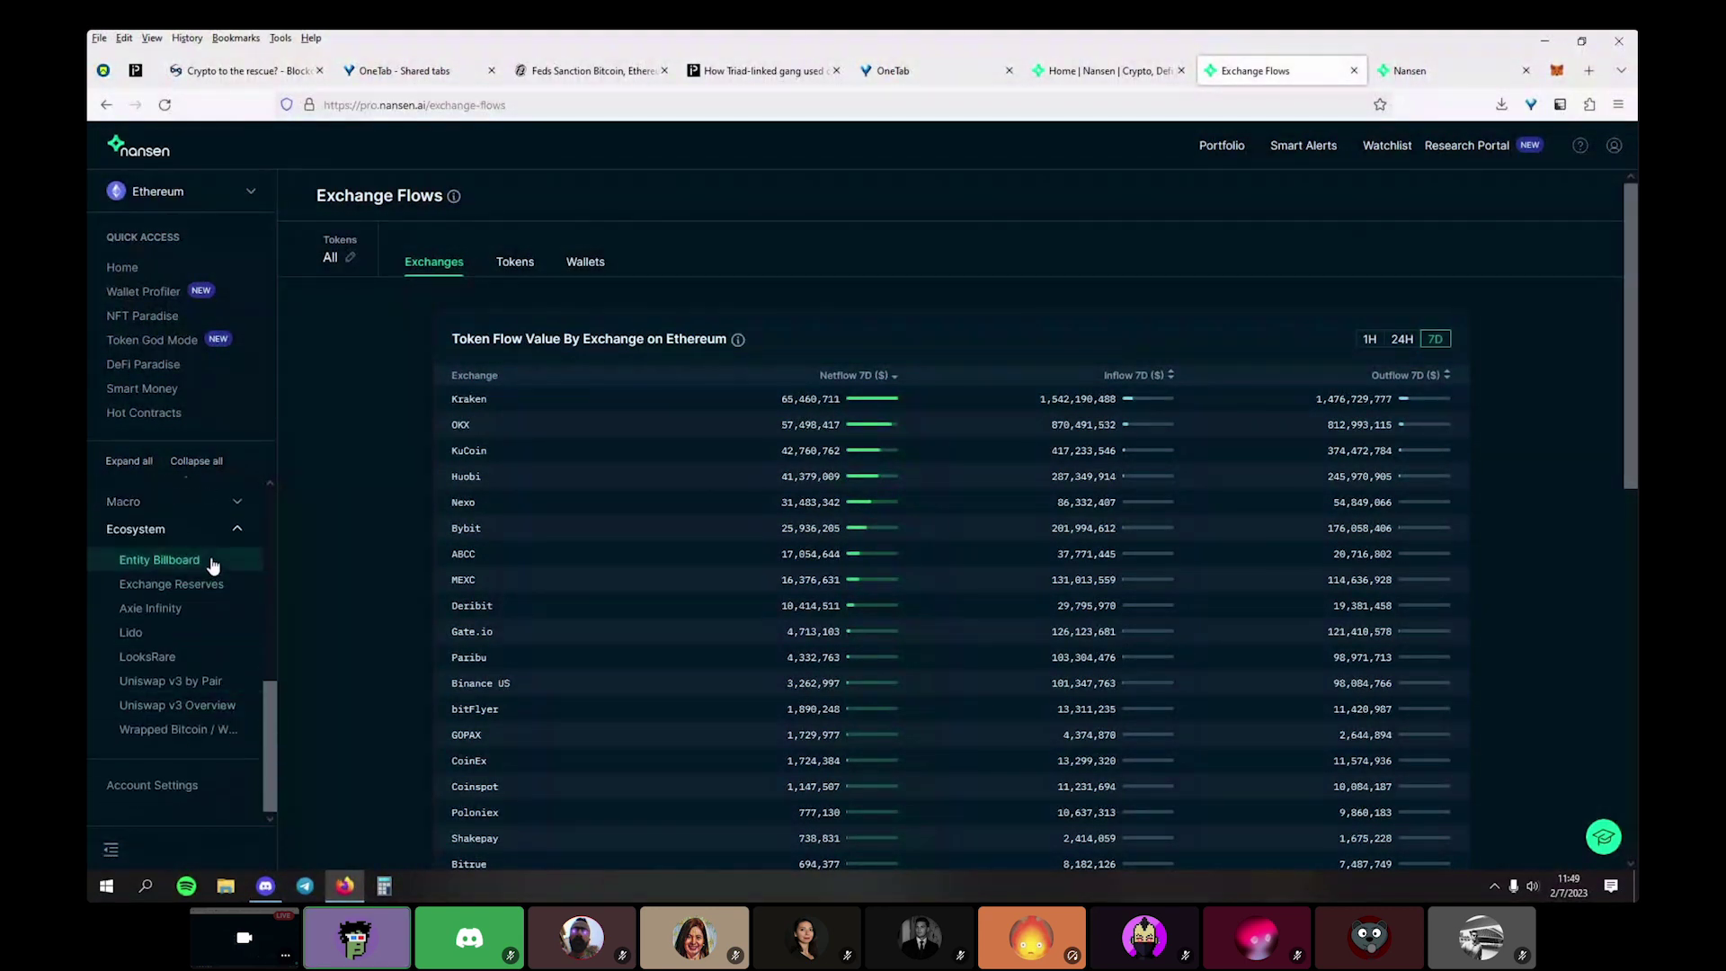
left_click(221, 504)
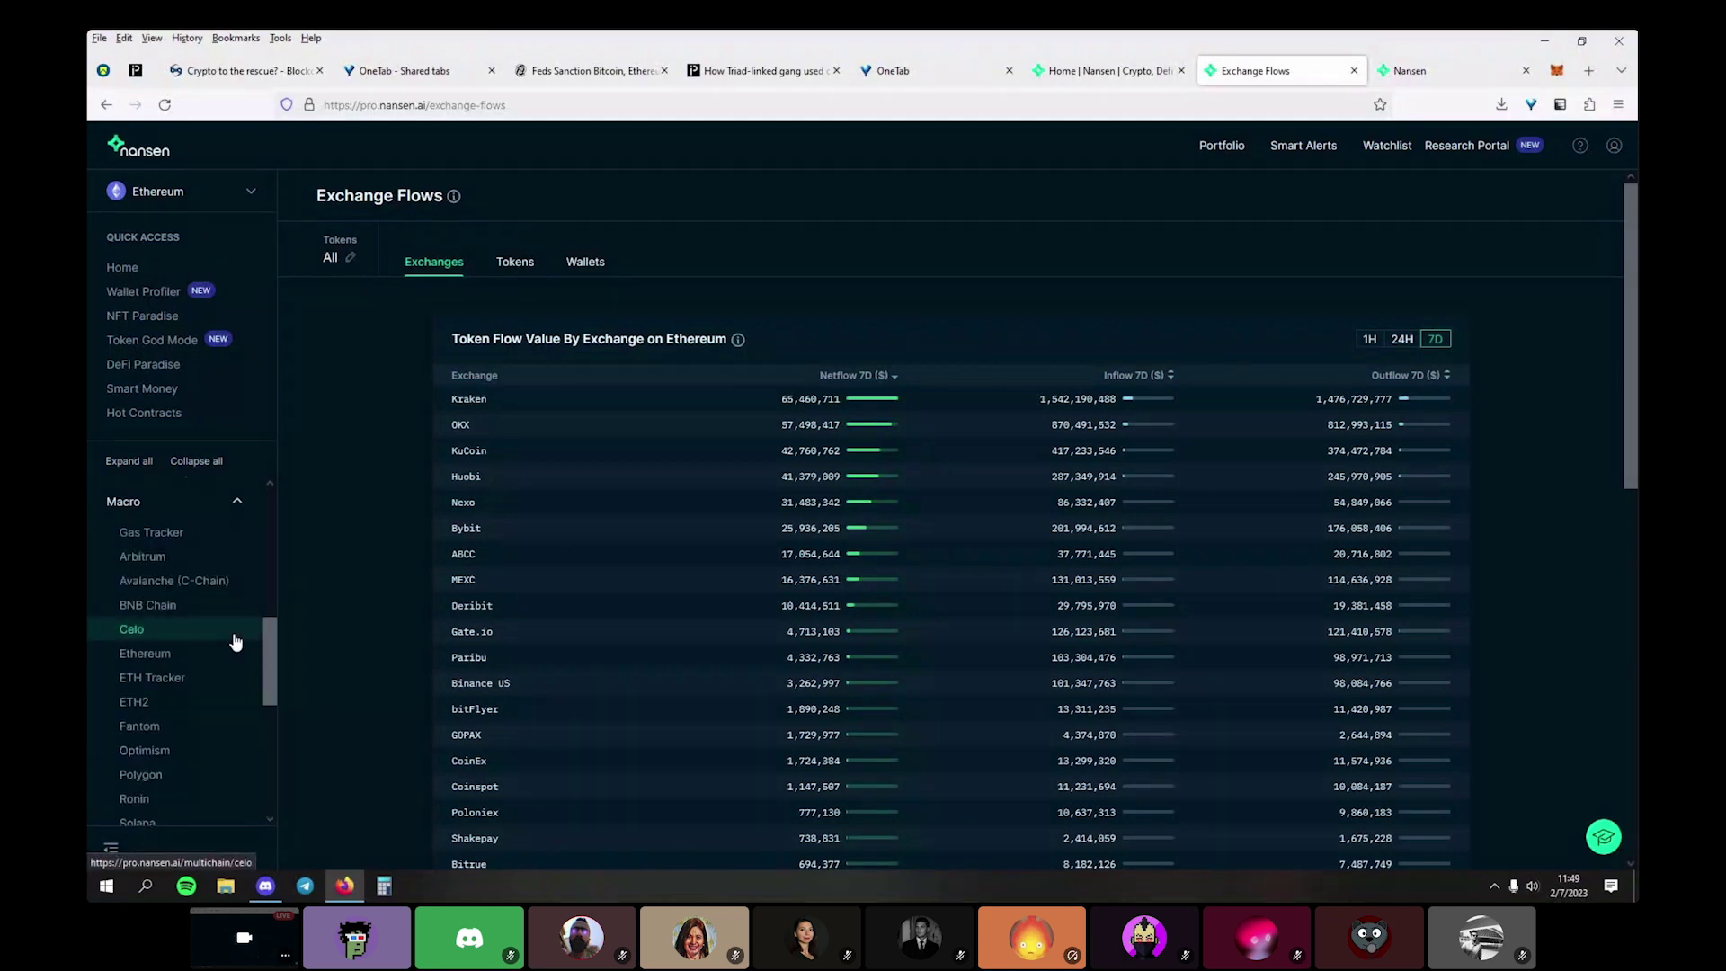
scroll(236, 640, "down", 3)
scroll(235, 641, "up", 3)
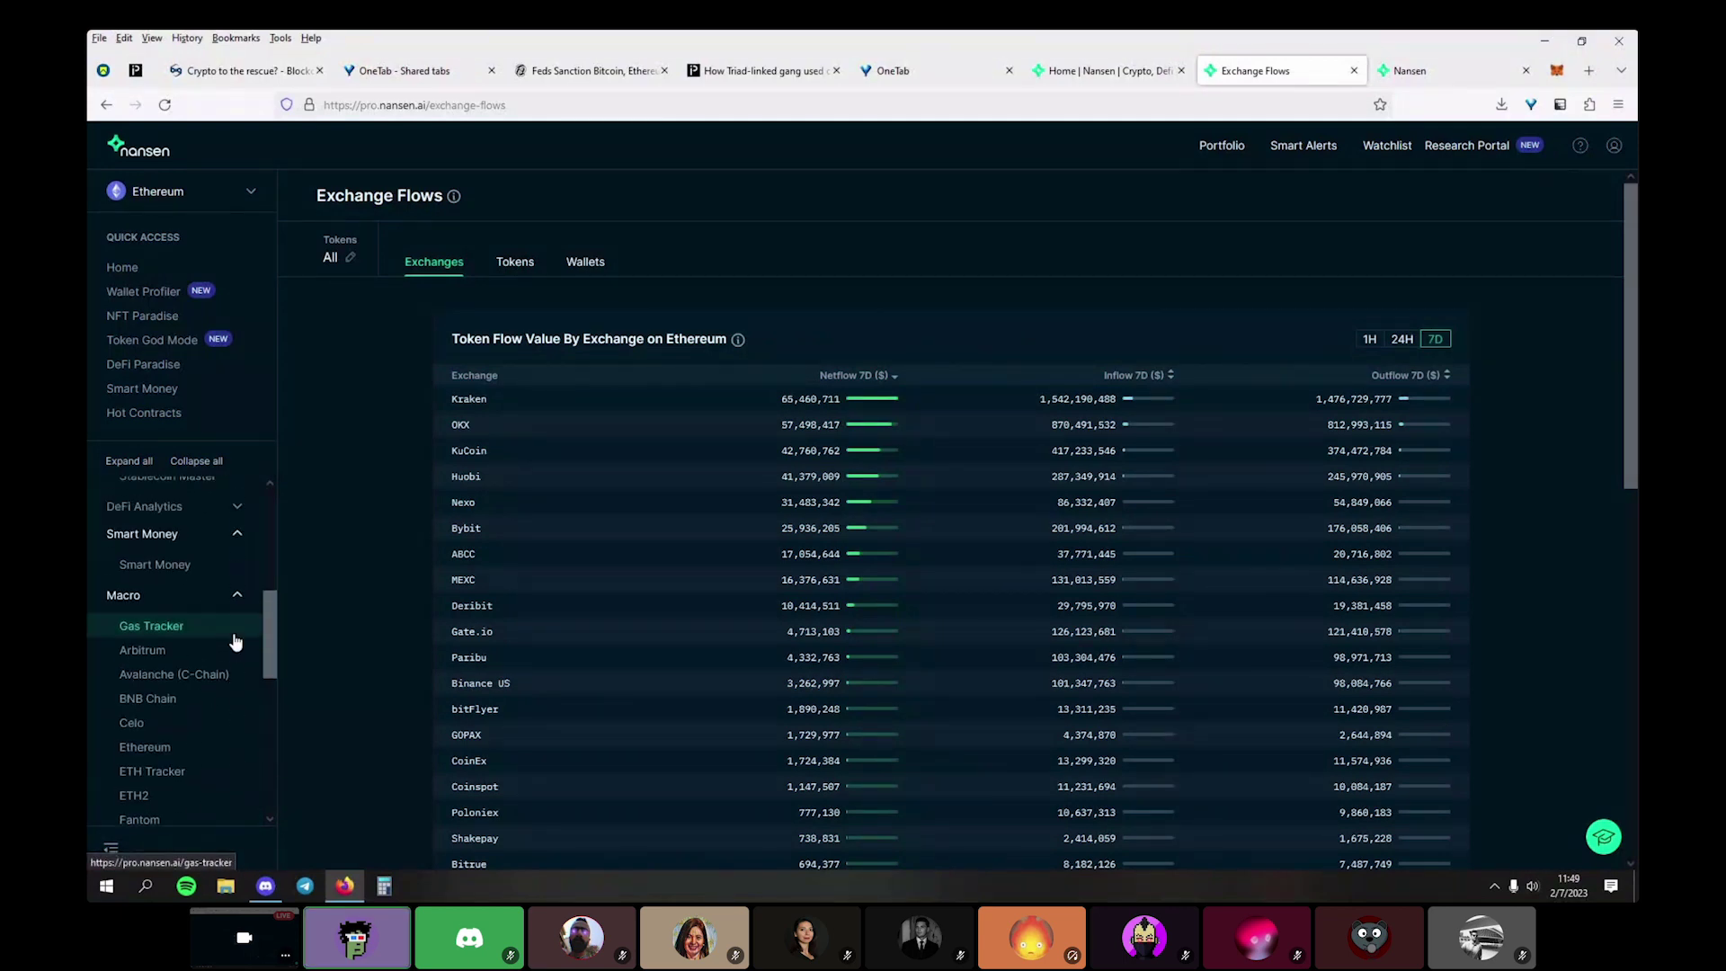
scroll(236, 638, "up", 3)
Open Stablecoin Master's Notable Wallets and examine the Top Stablecoin Balance Changes sorted by largest increases and by largest decreases
left_click(238, 710)
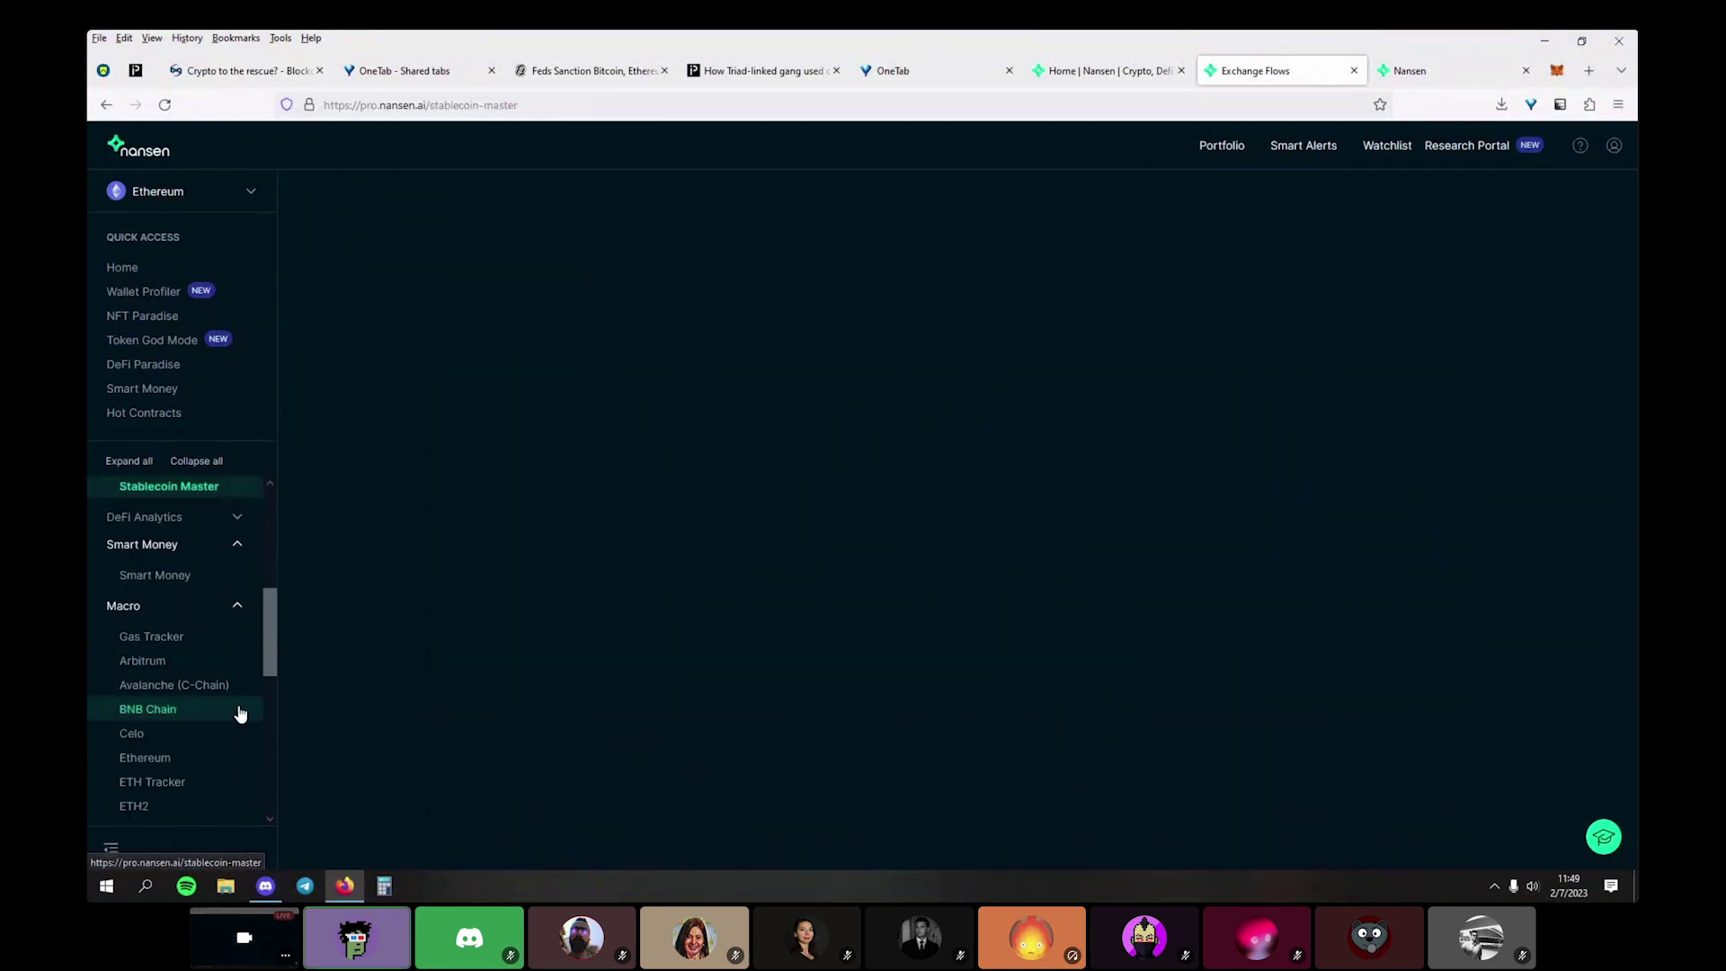
left_click(439, 273)
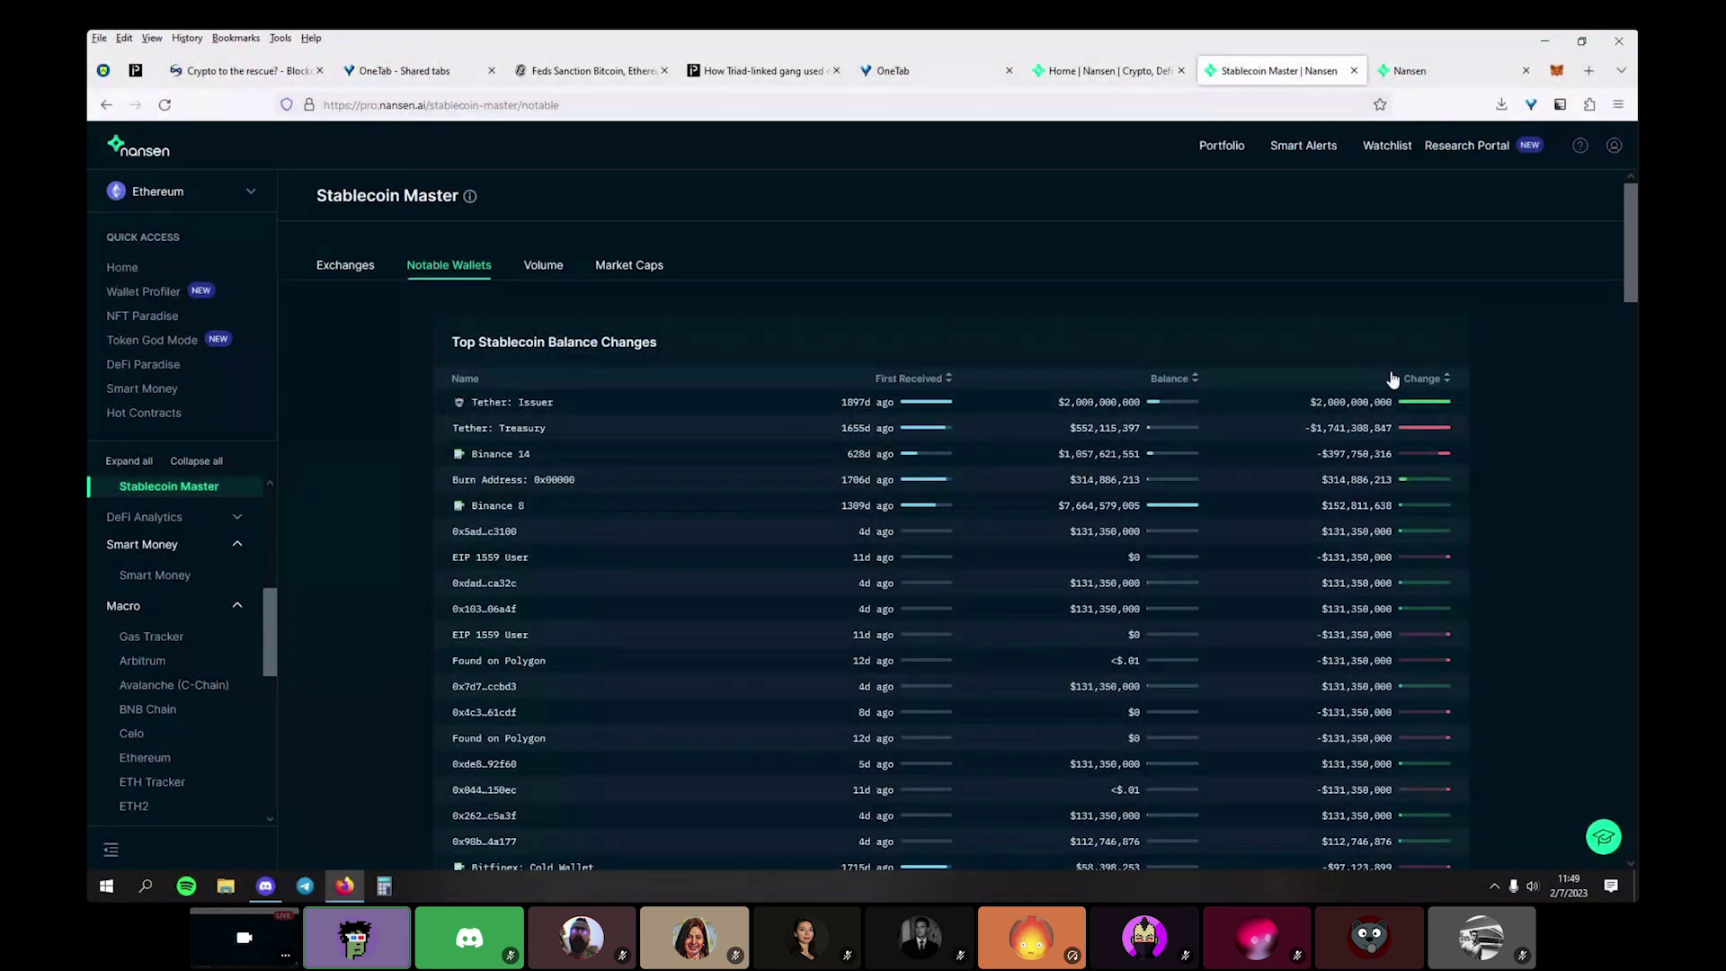
left_click(1417, 388)
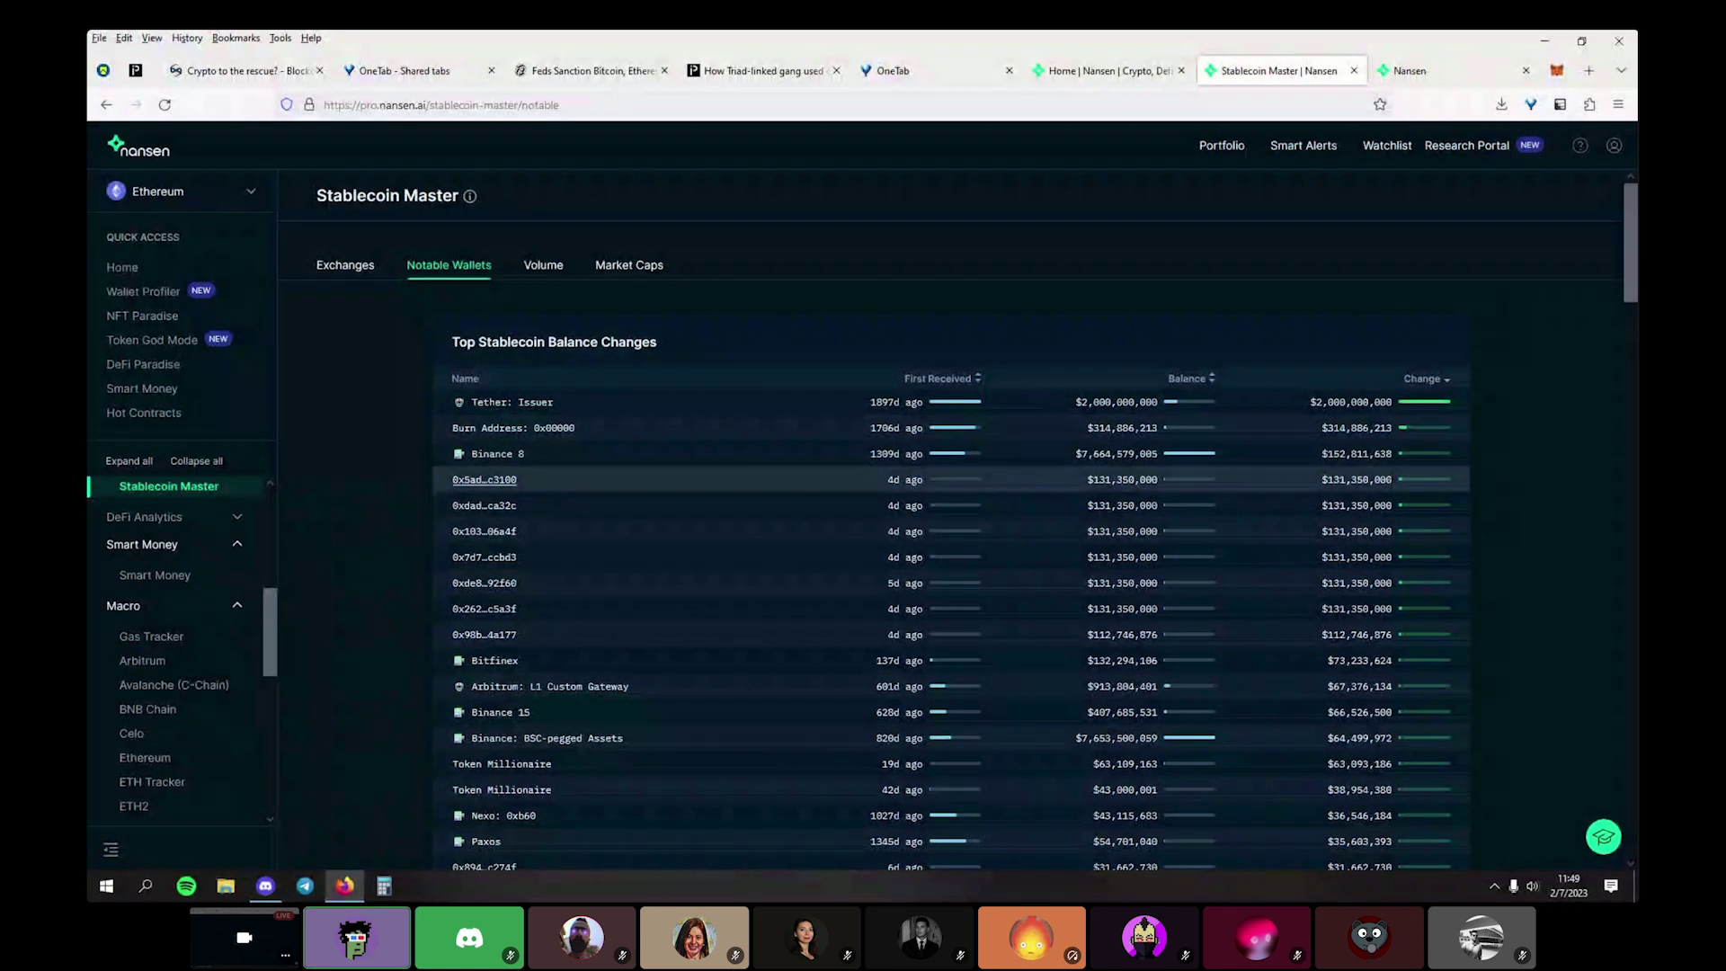
left_click_drag(1395, 596, 1356, 473)
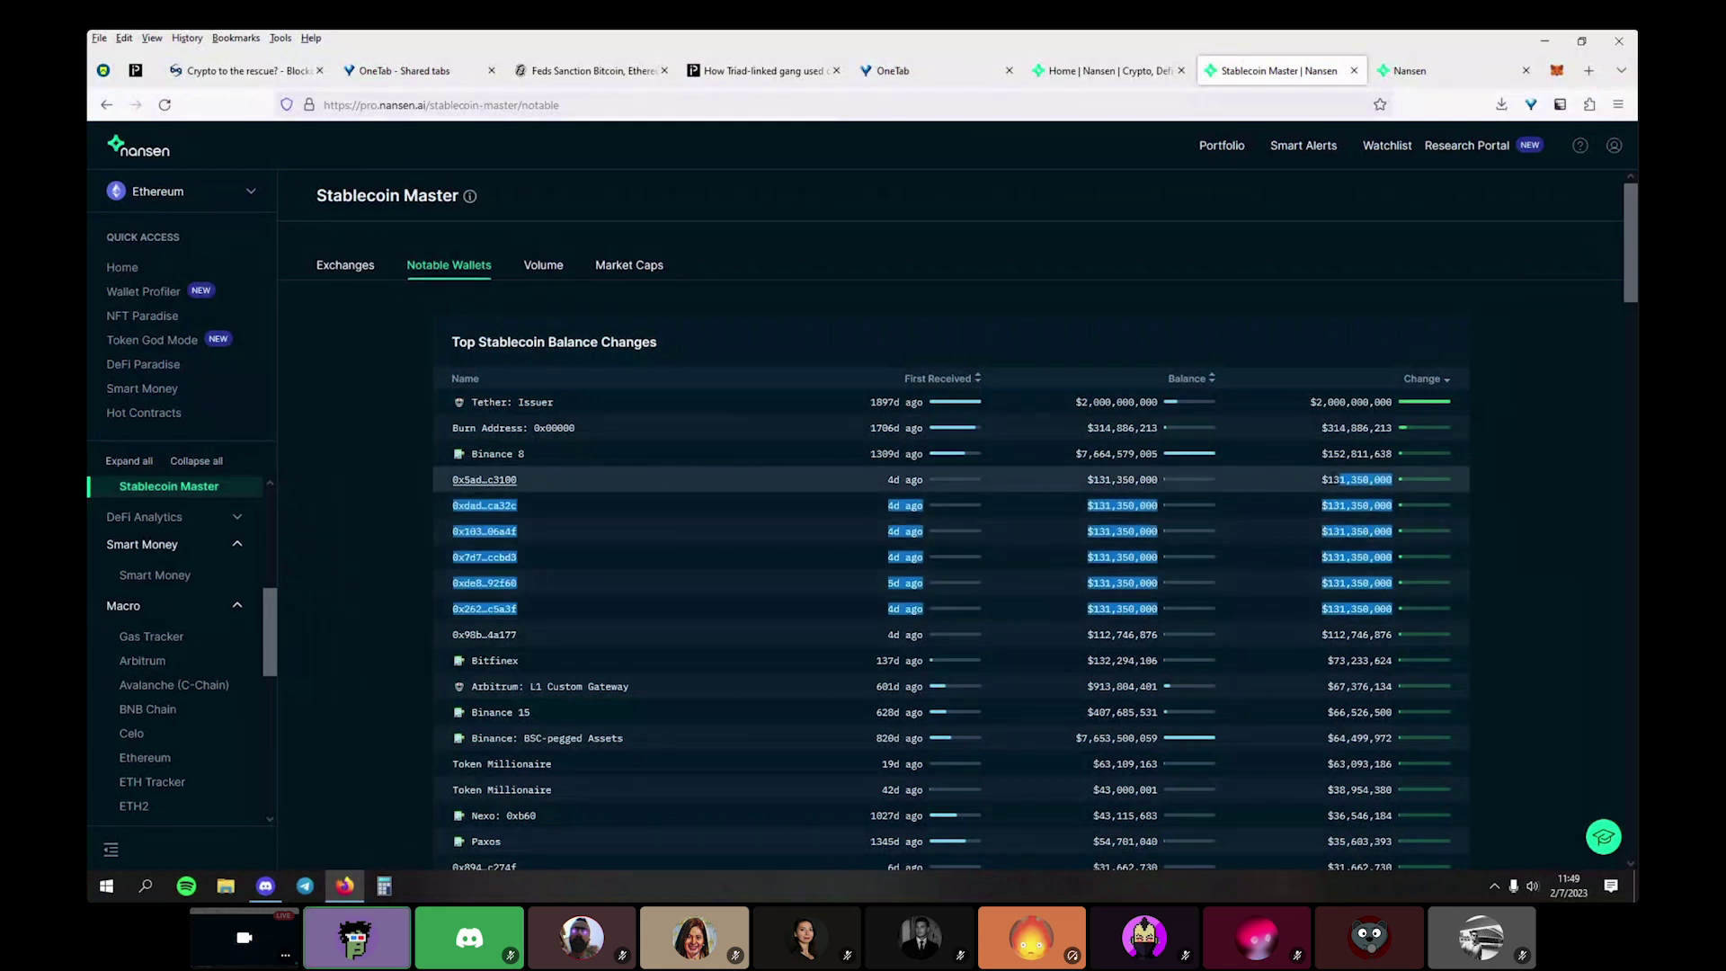
left_click(1322, 483)
scroll(1386, 667, "down", 3)
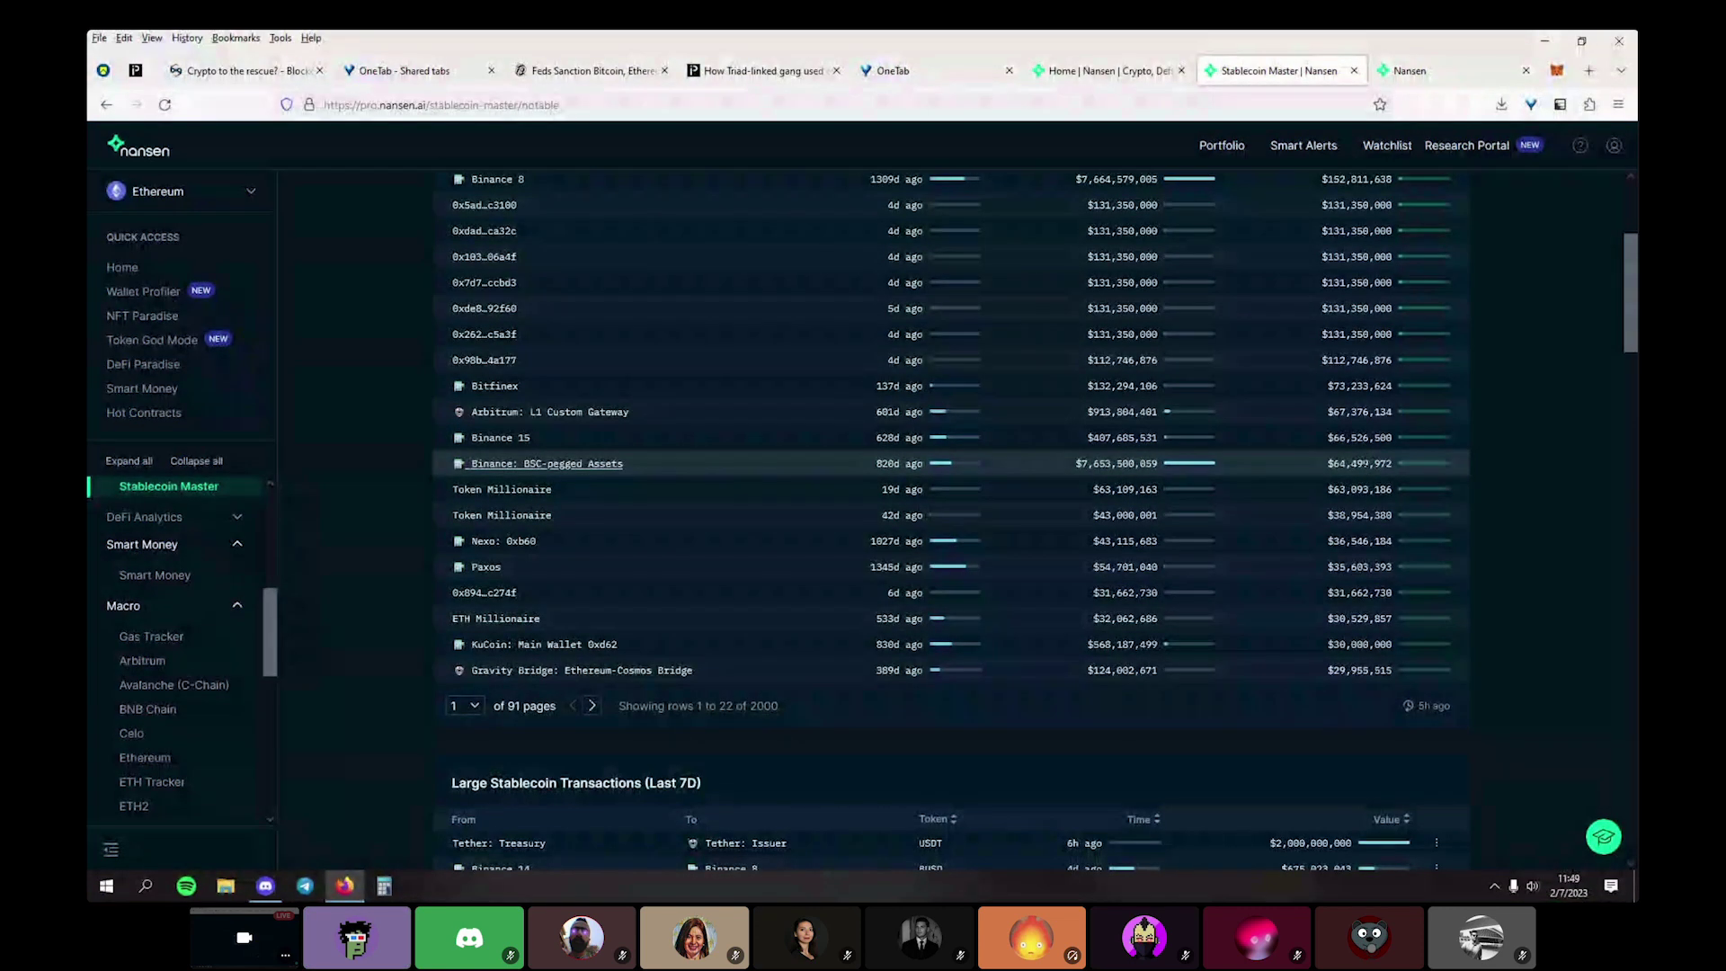
scroll(1375, 459, "up", 3)
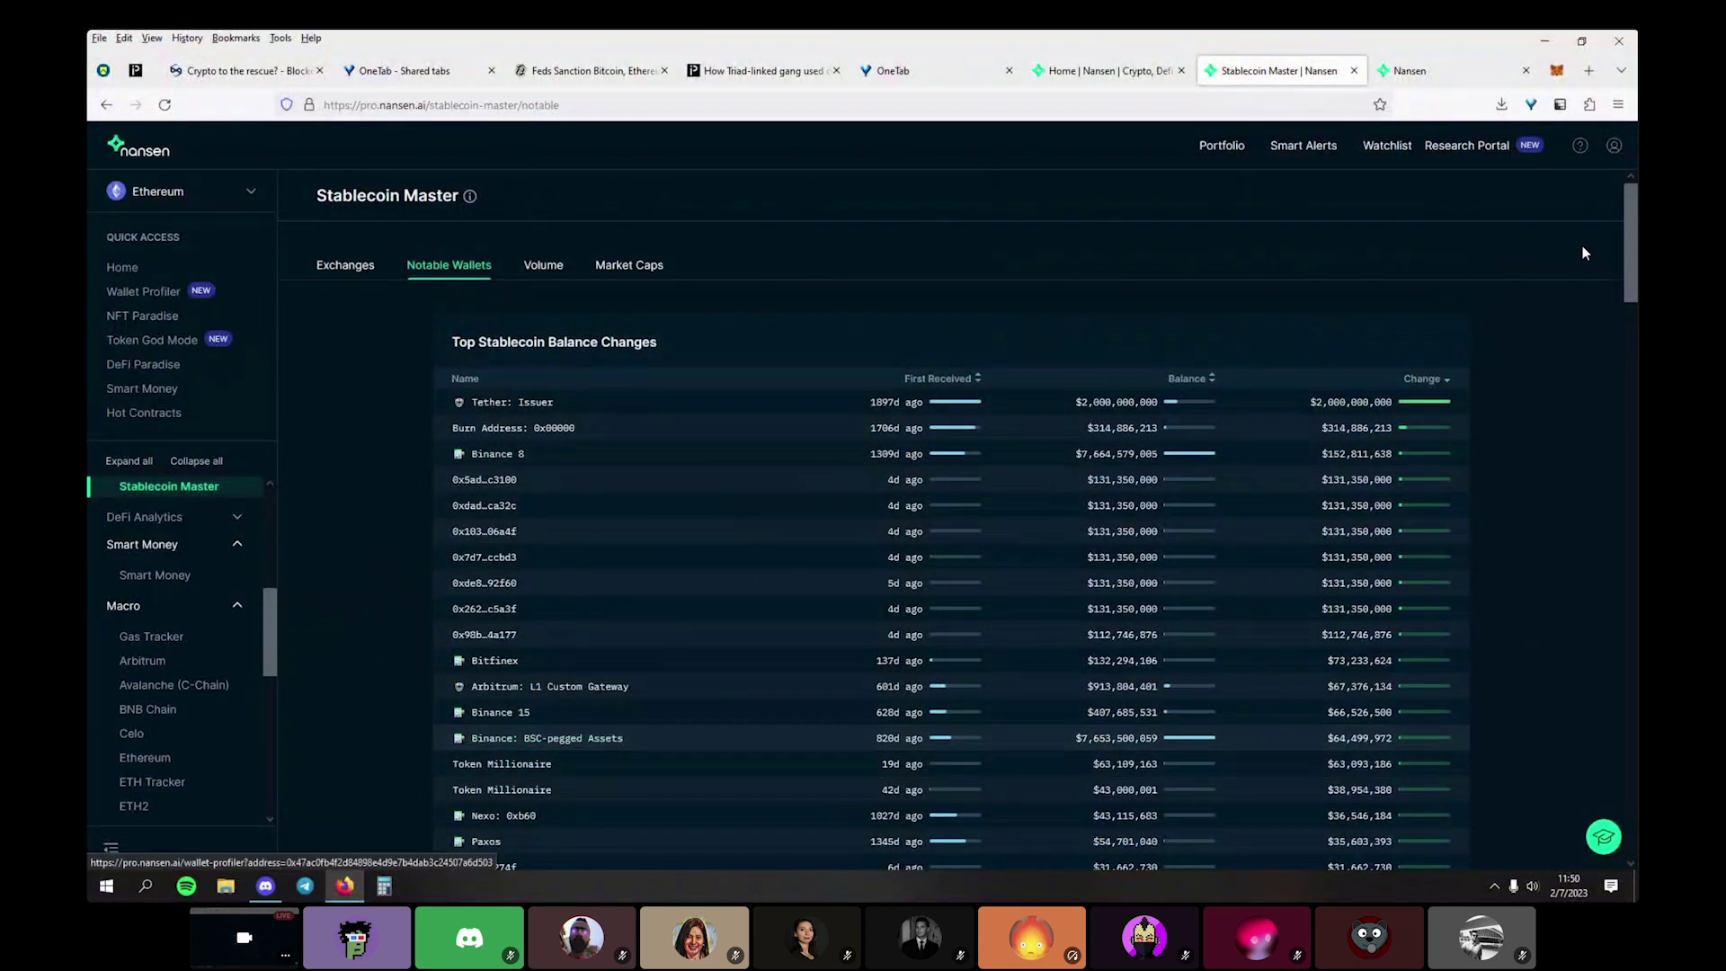
left_click(1434, 383)
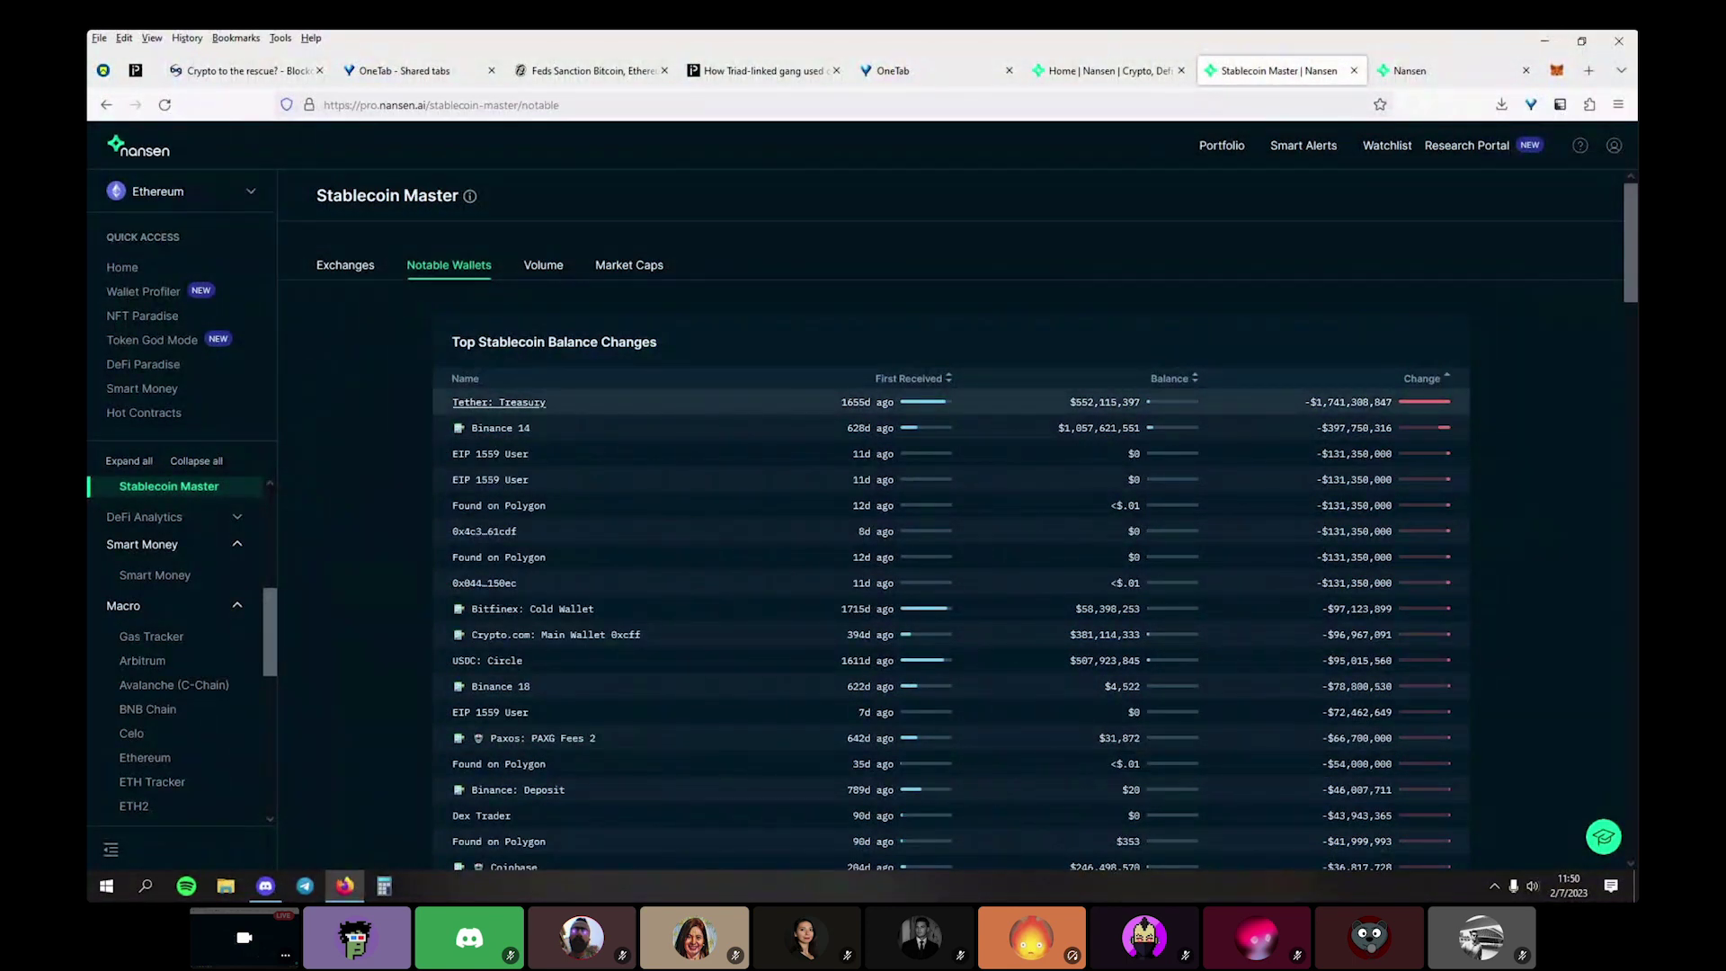
Open the Tether: Treasury wallet in the block explorer and show its ERC-20 token transfers
left_click(499, 402)
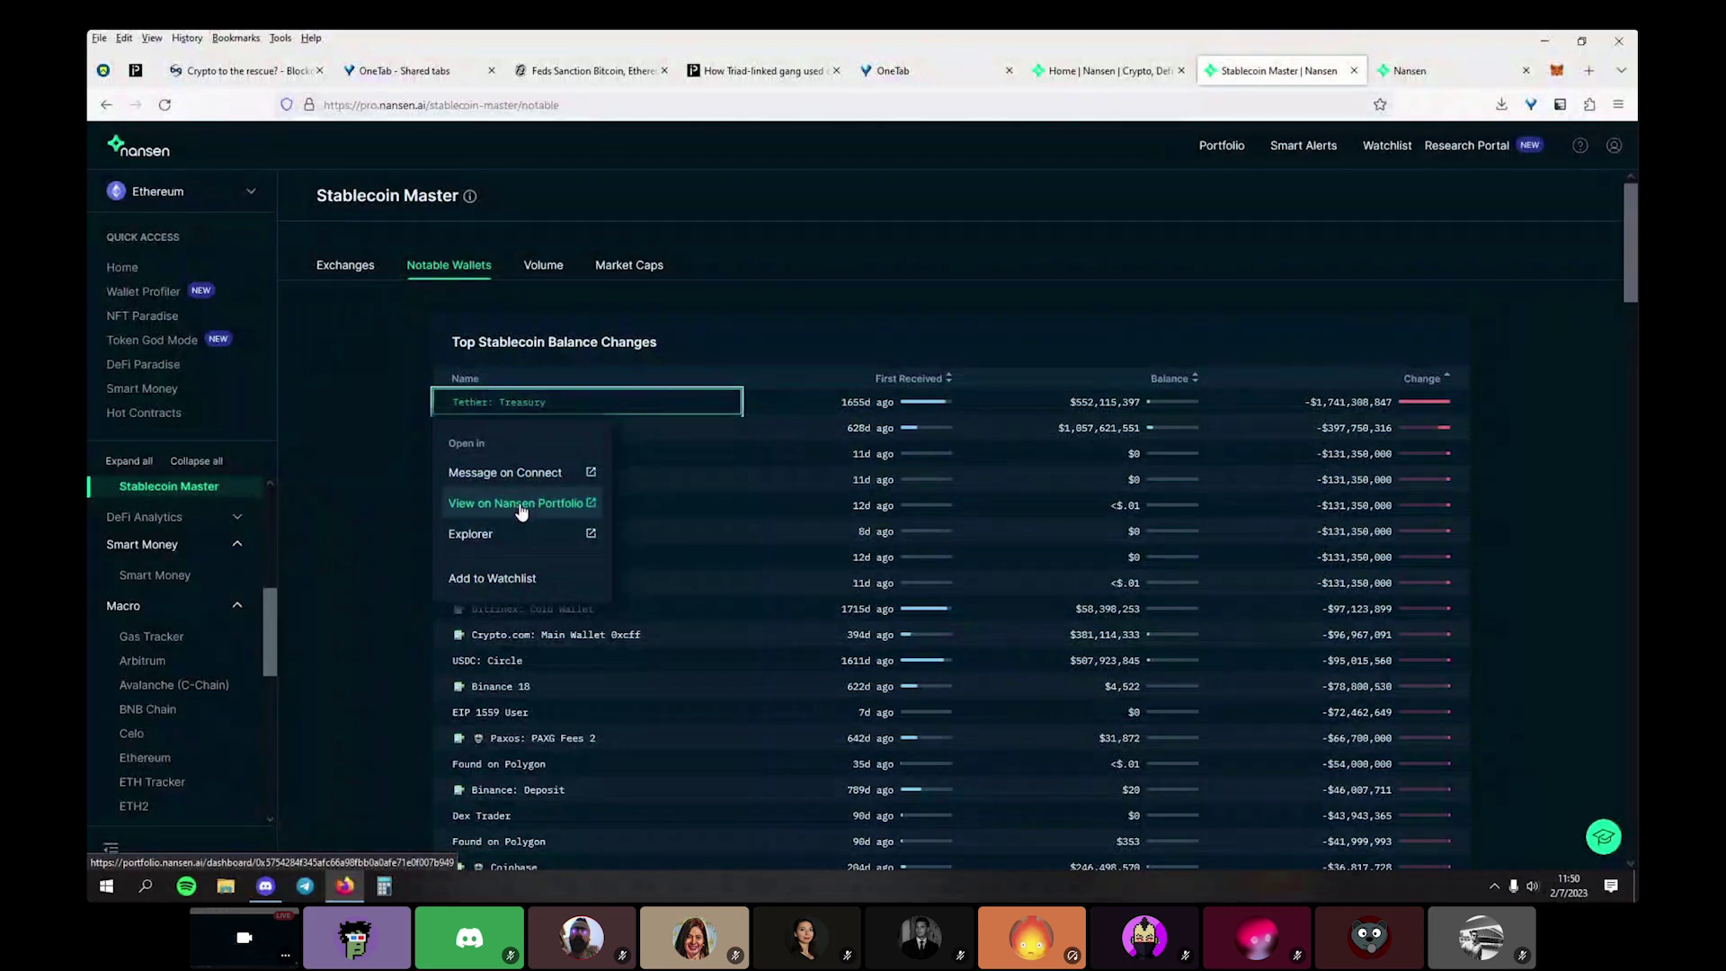
left_click(515, 541)
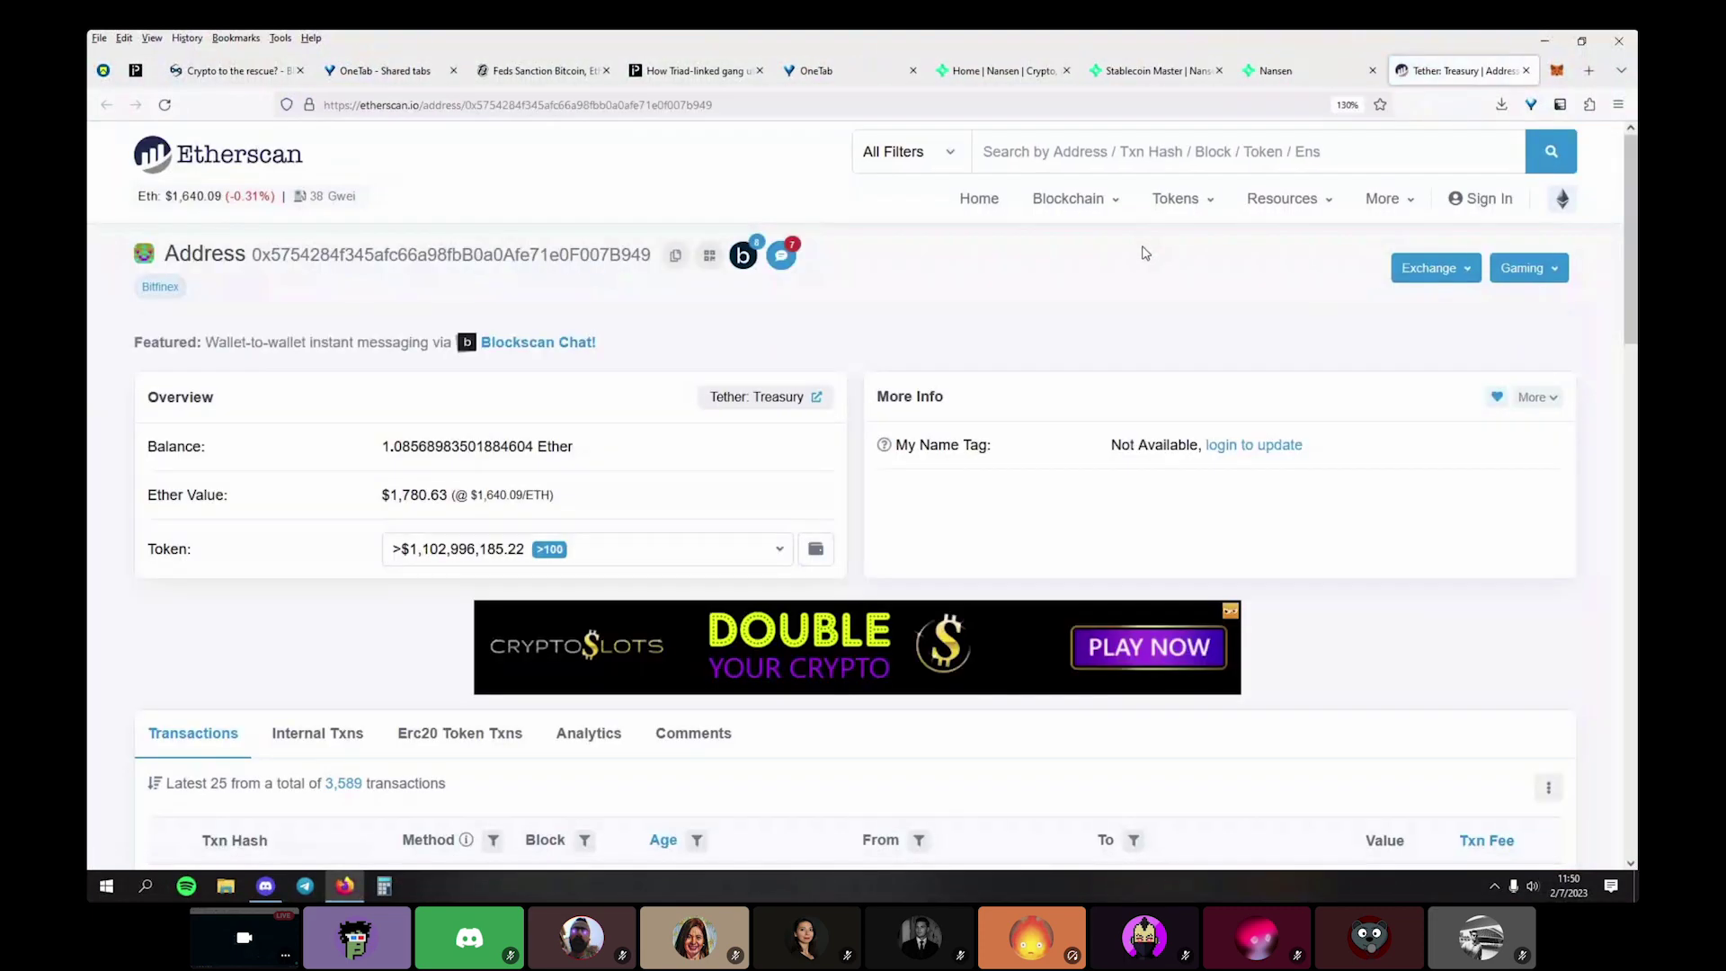
scroll(774, 319, "down", 6)
scroll(692, 260, "up", 3)
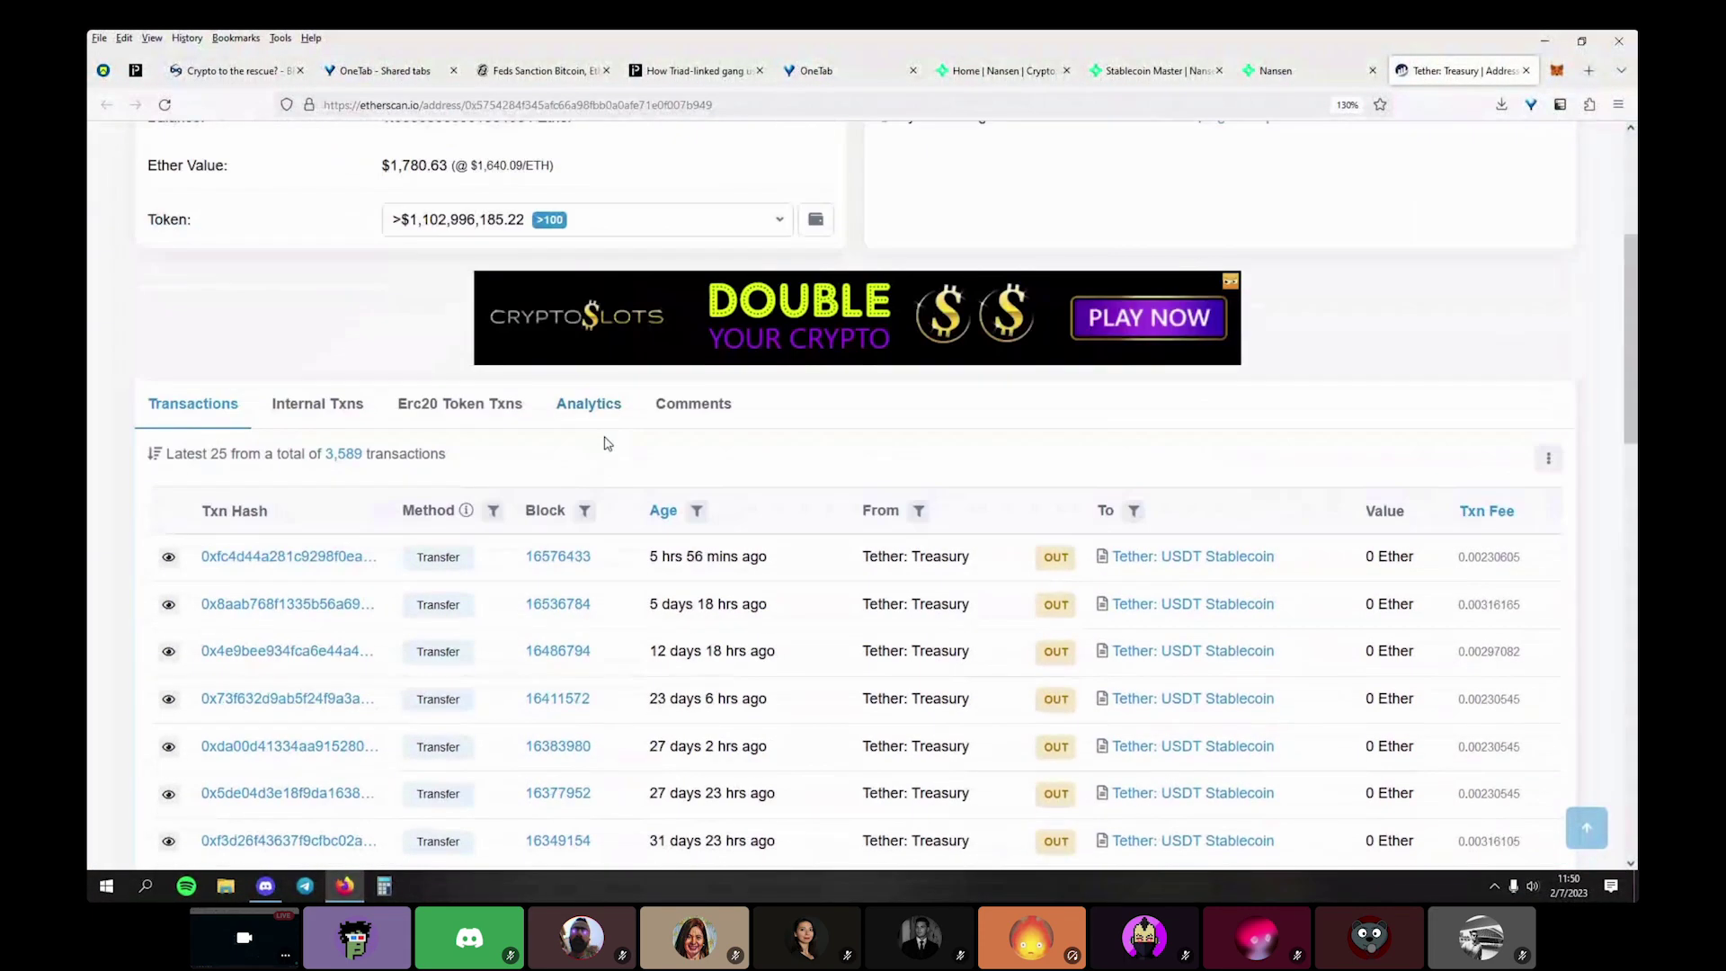
left_click(460, 404)
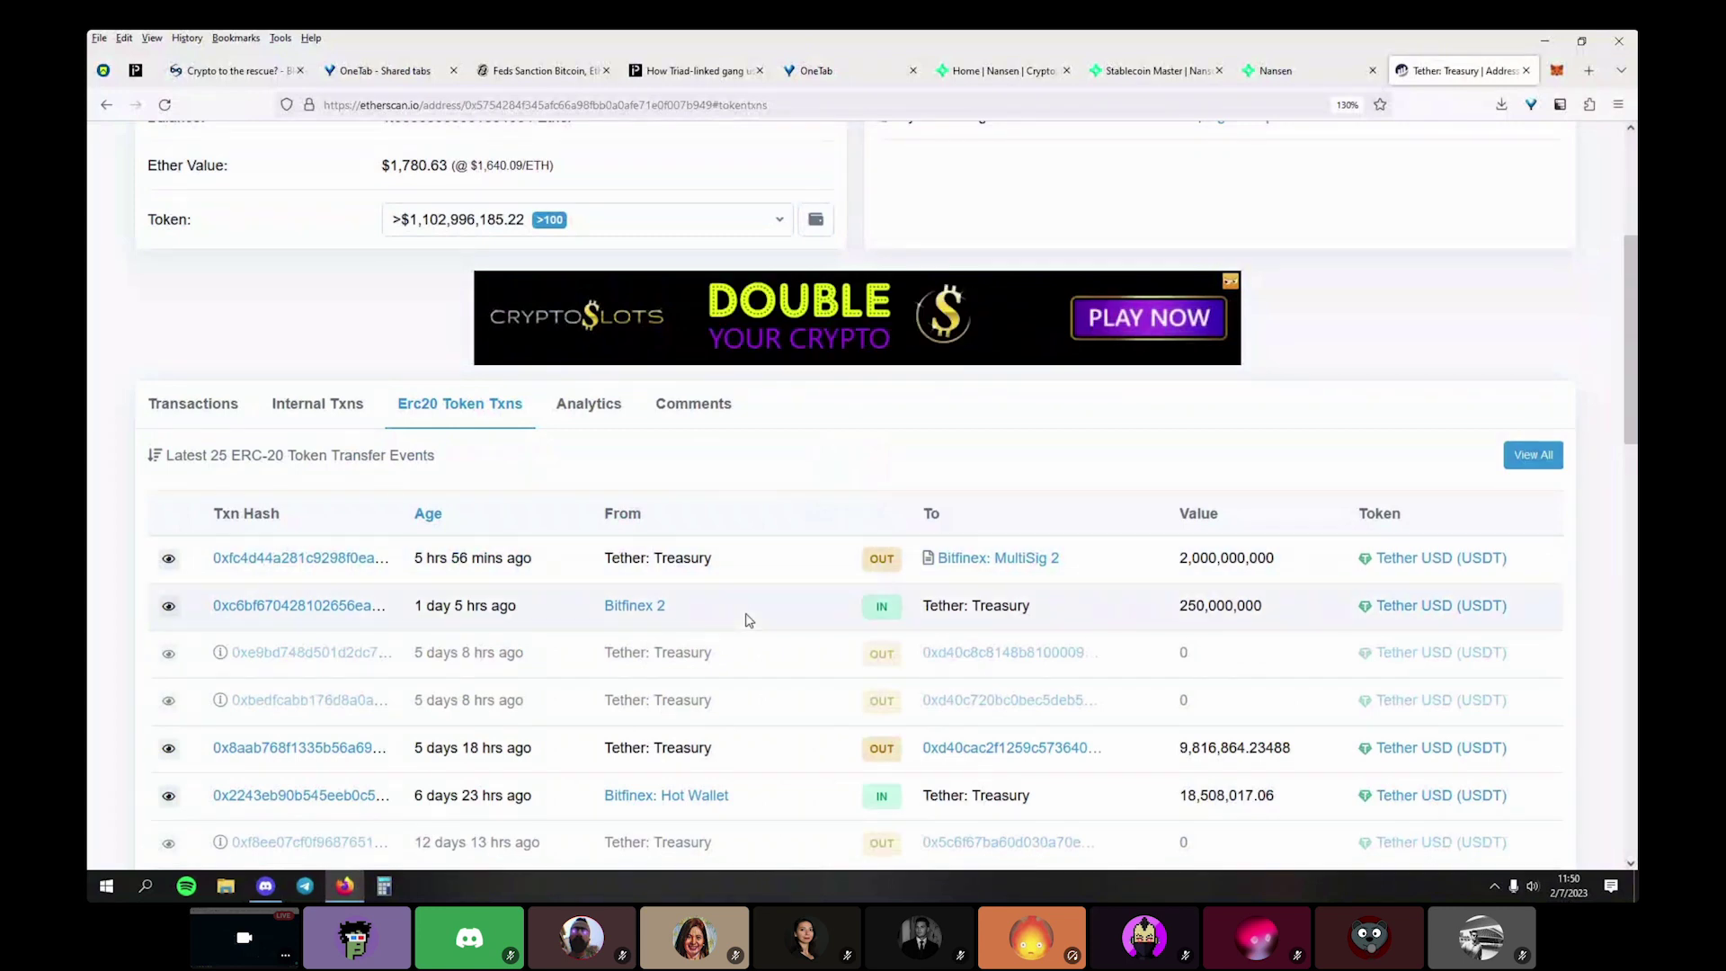
Look through the latest ERC-20 token transfers of the Tether: Treasury wallet and return to Stablecoin Master's Notable Wallets
scroll(747, 619, "down", 3)
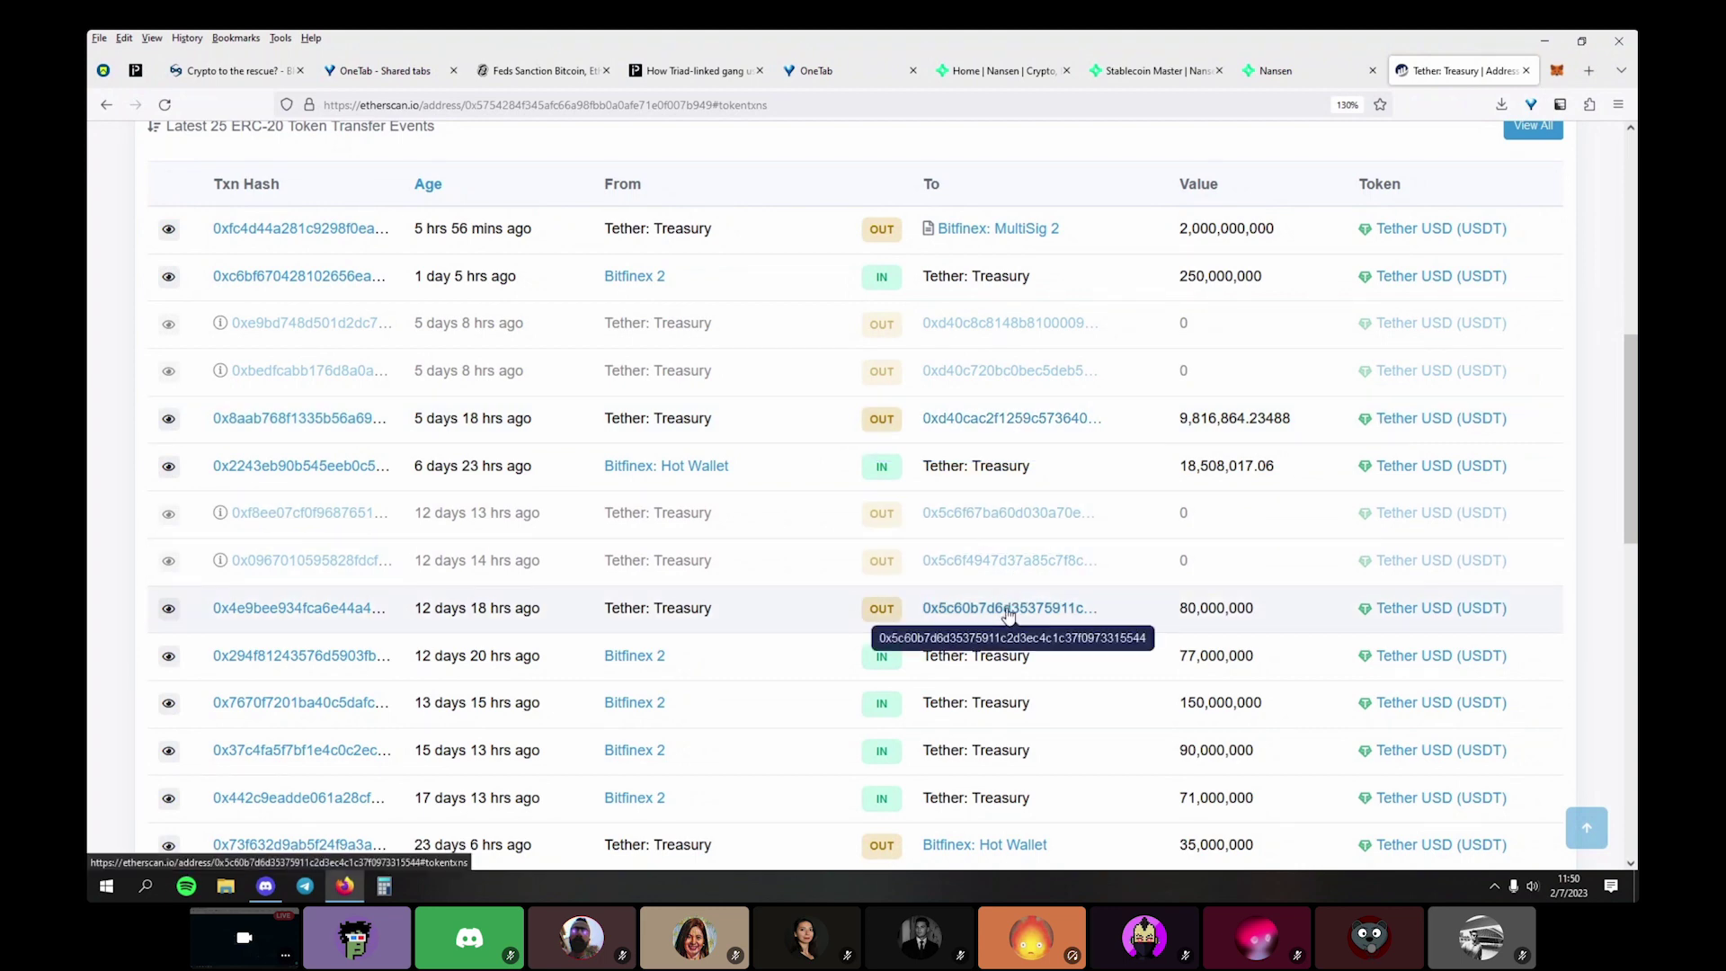
scroll(1008, 614, "down", 3)
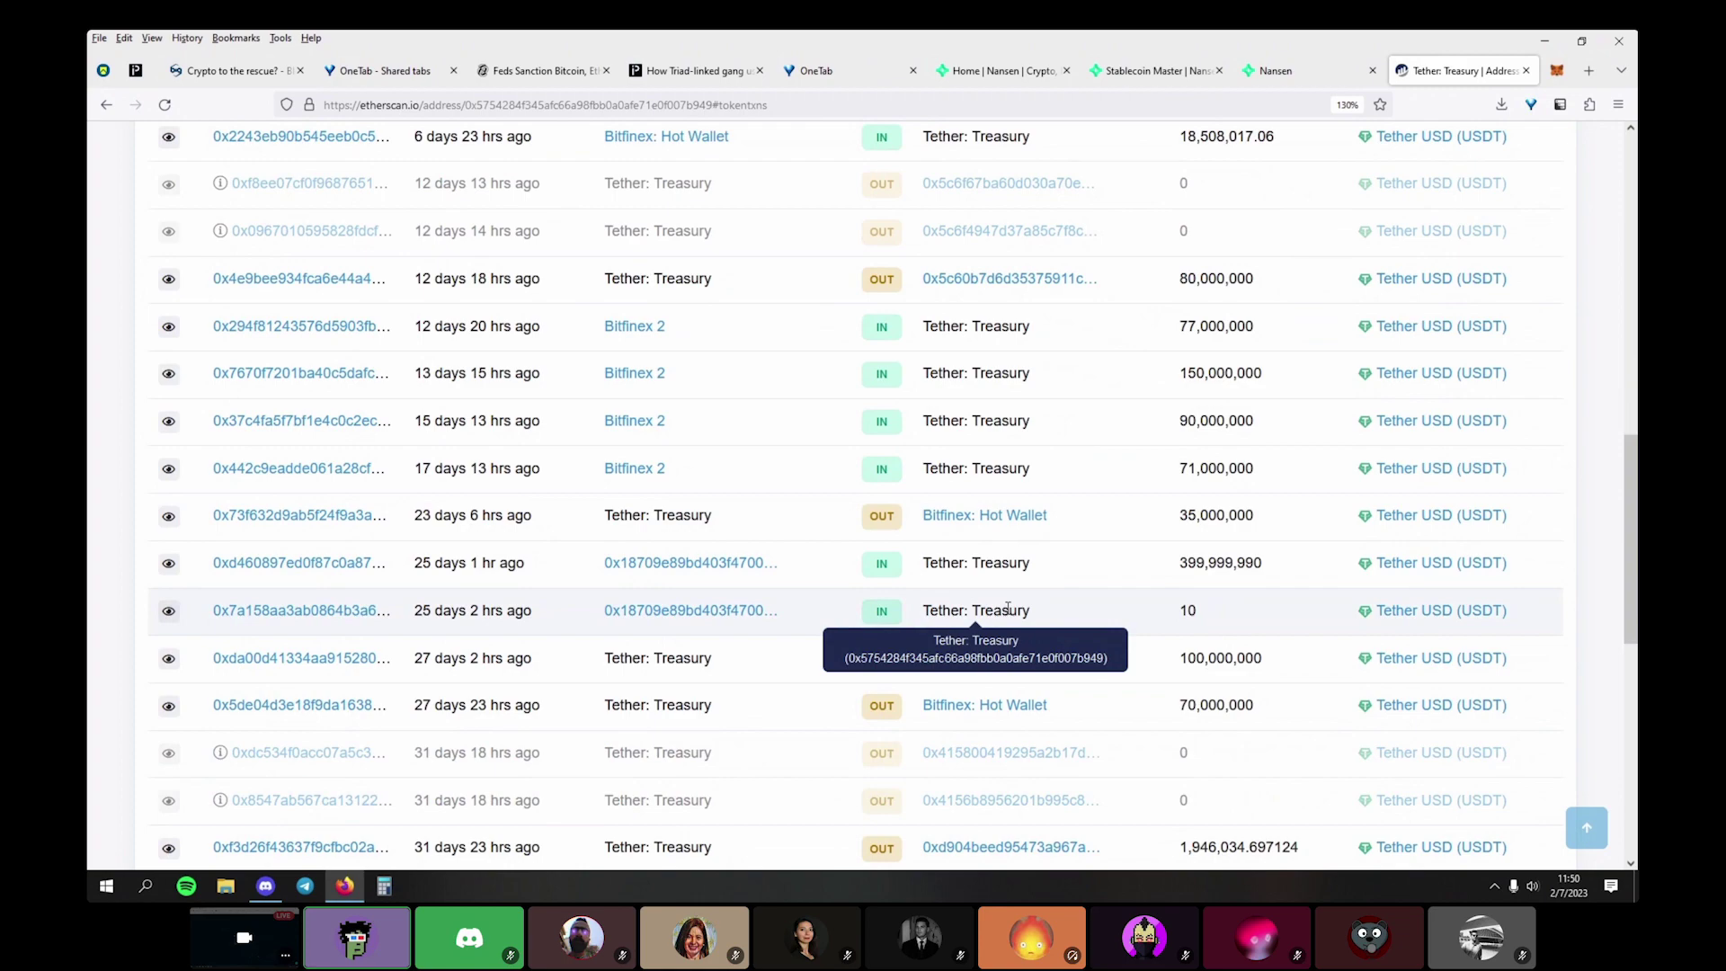
scroll(1008, 609, "up", 9)
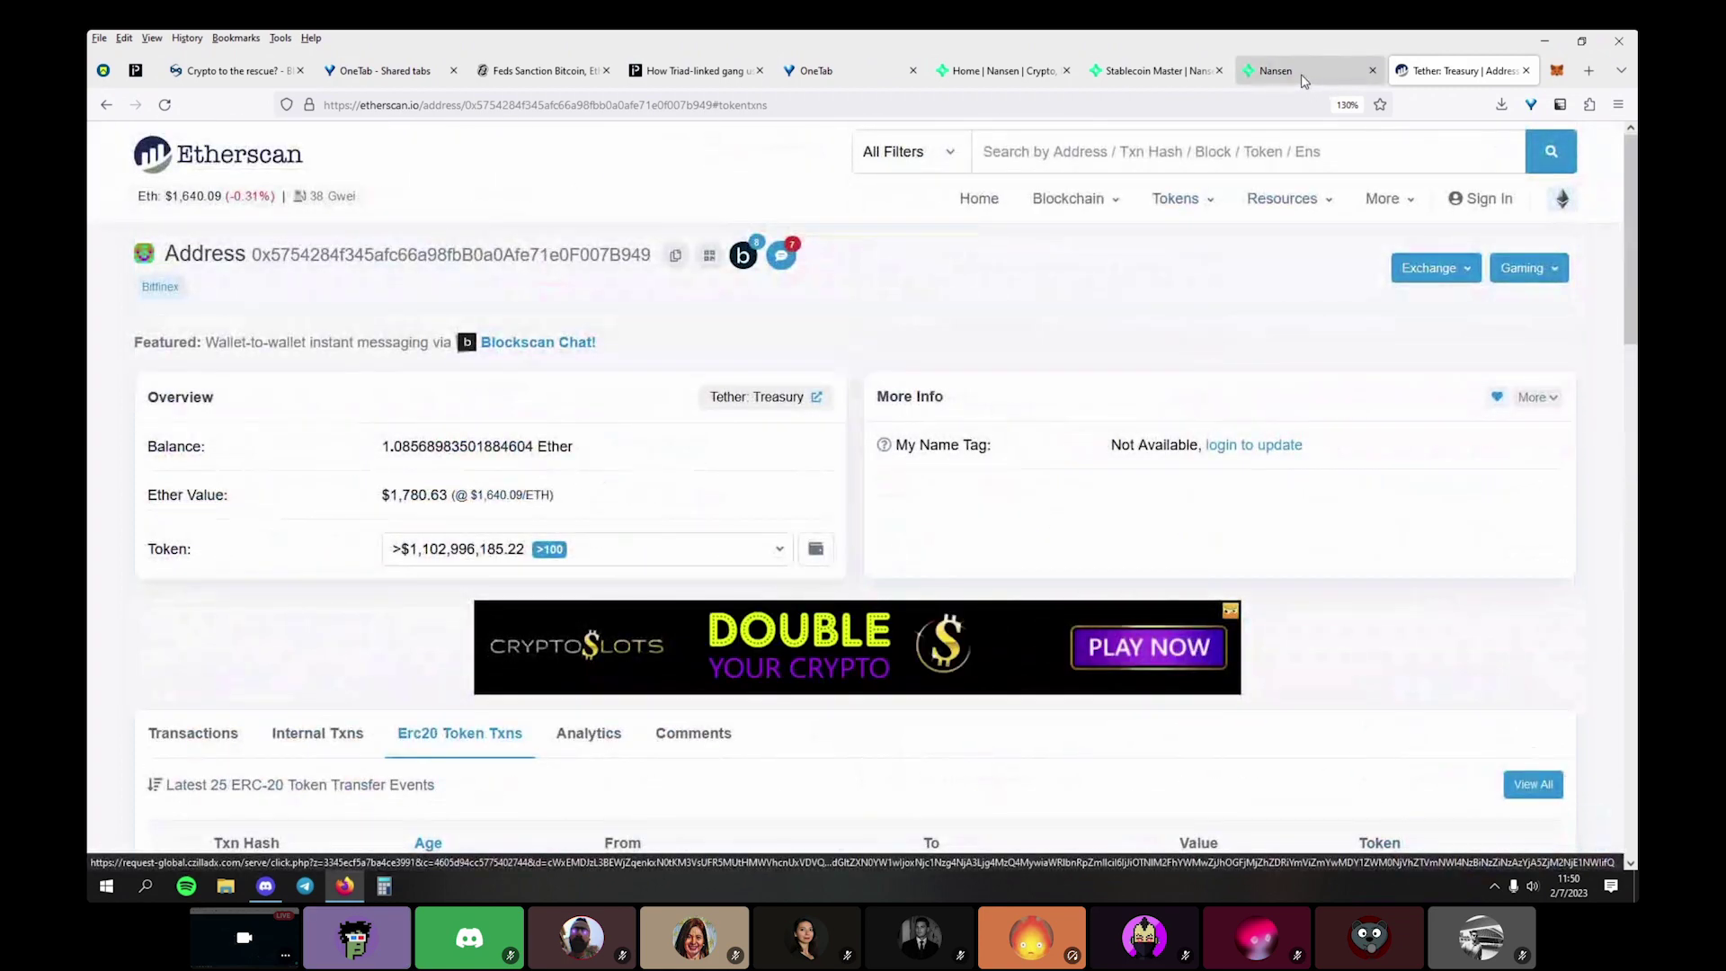
left_click(1304, 76)
scroll(1115, 386, "down", 3)
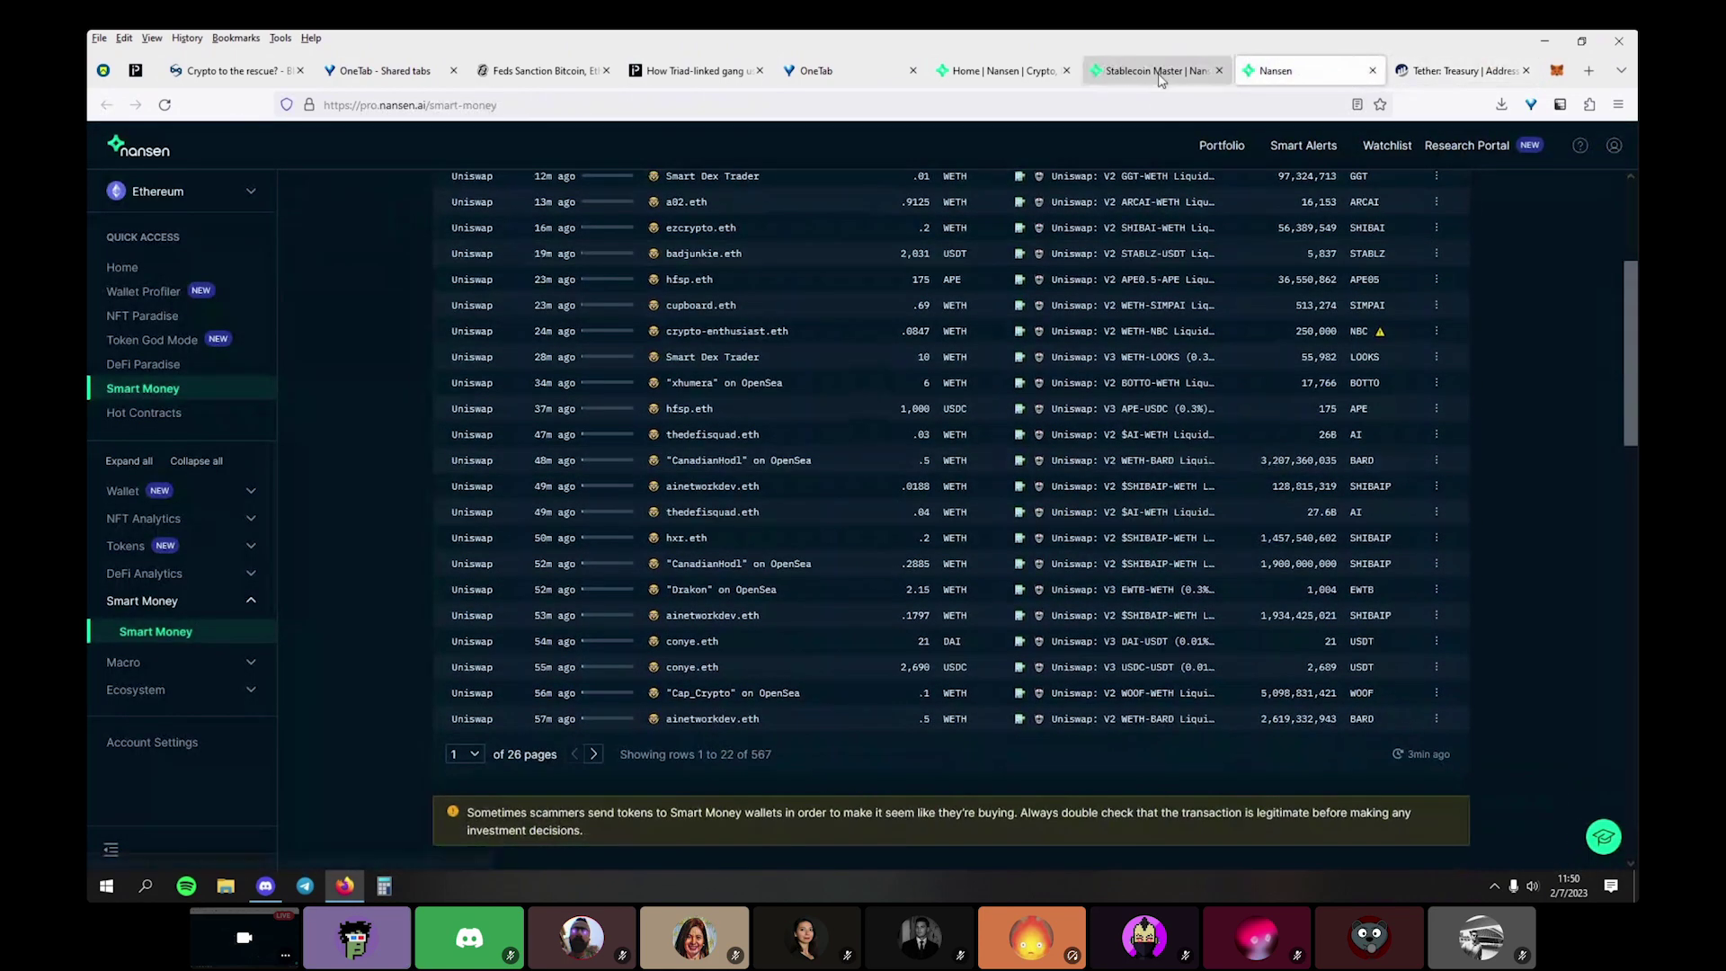
left_click(1162, 70)
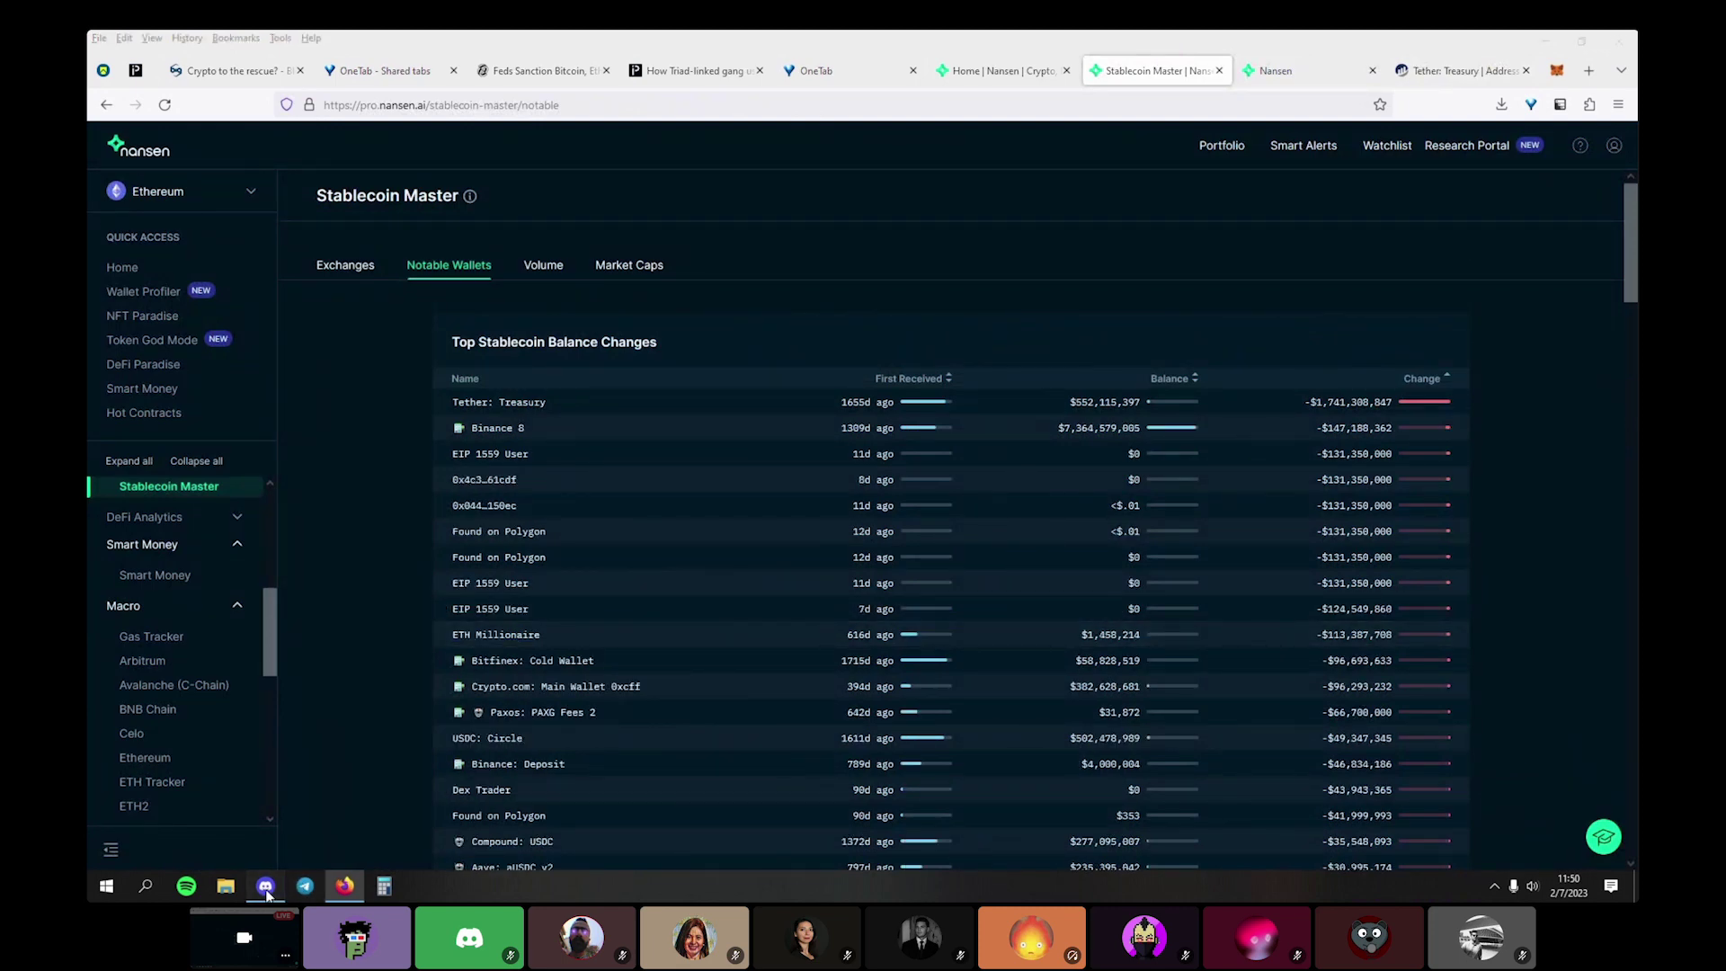
Switch to Discord to check the public-voice channel and return to Stablecoin Master in the browser
left_click(266, 885)
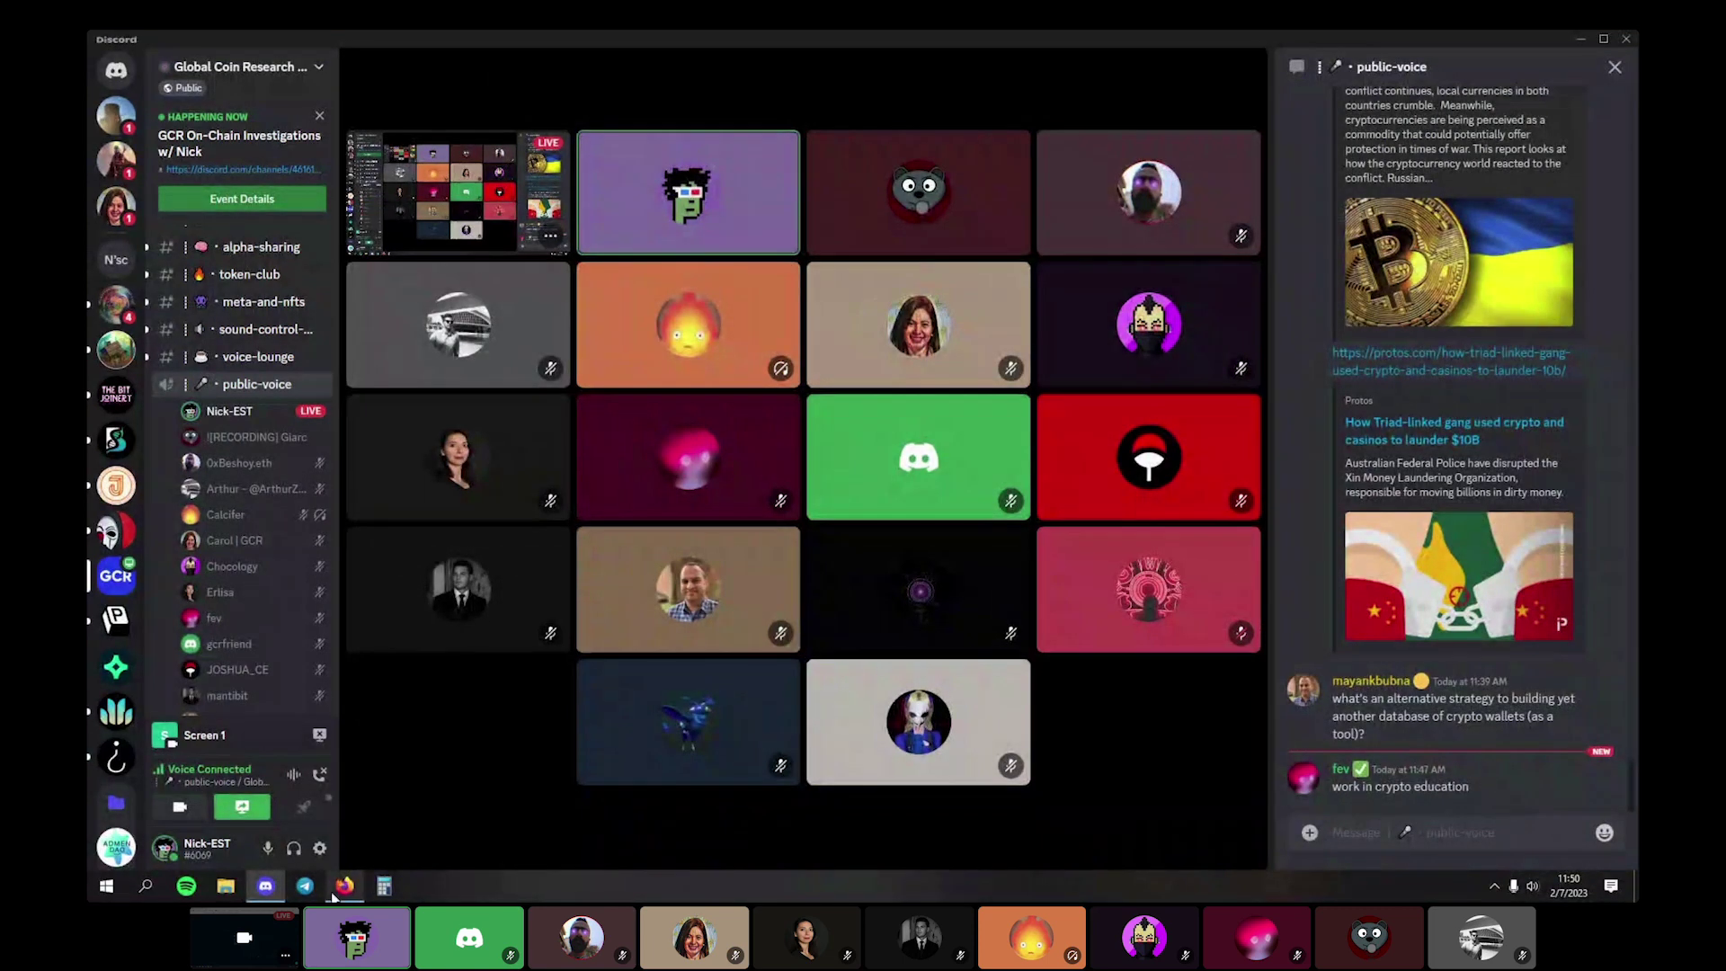
mouse_move(332, 895)
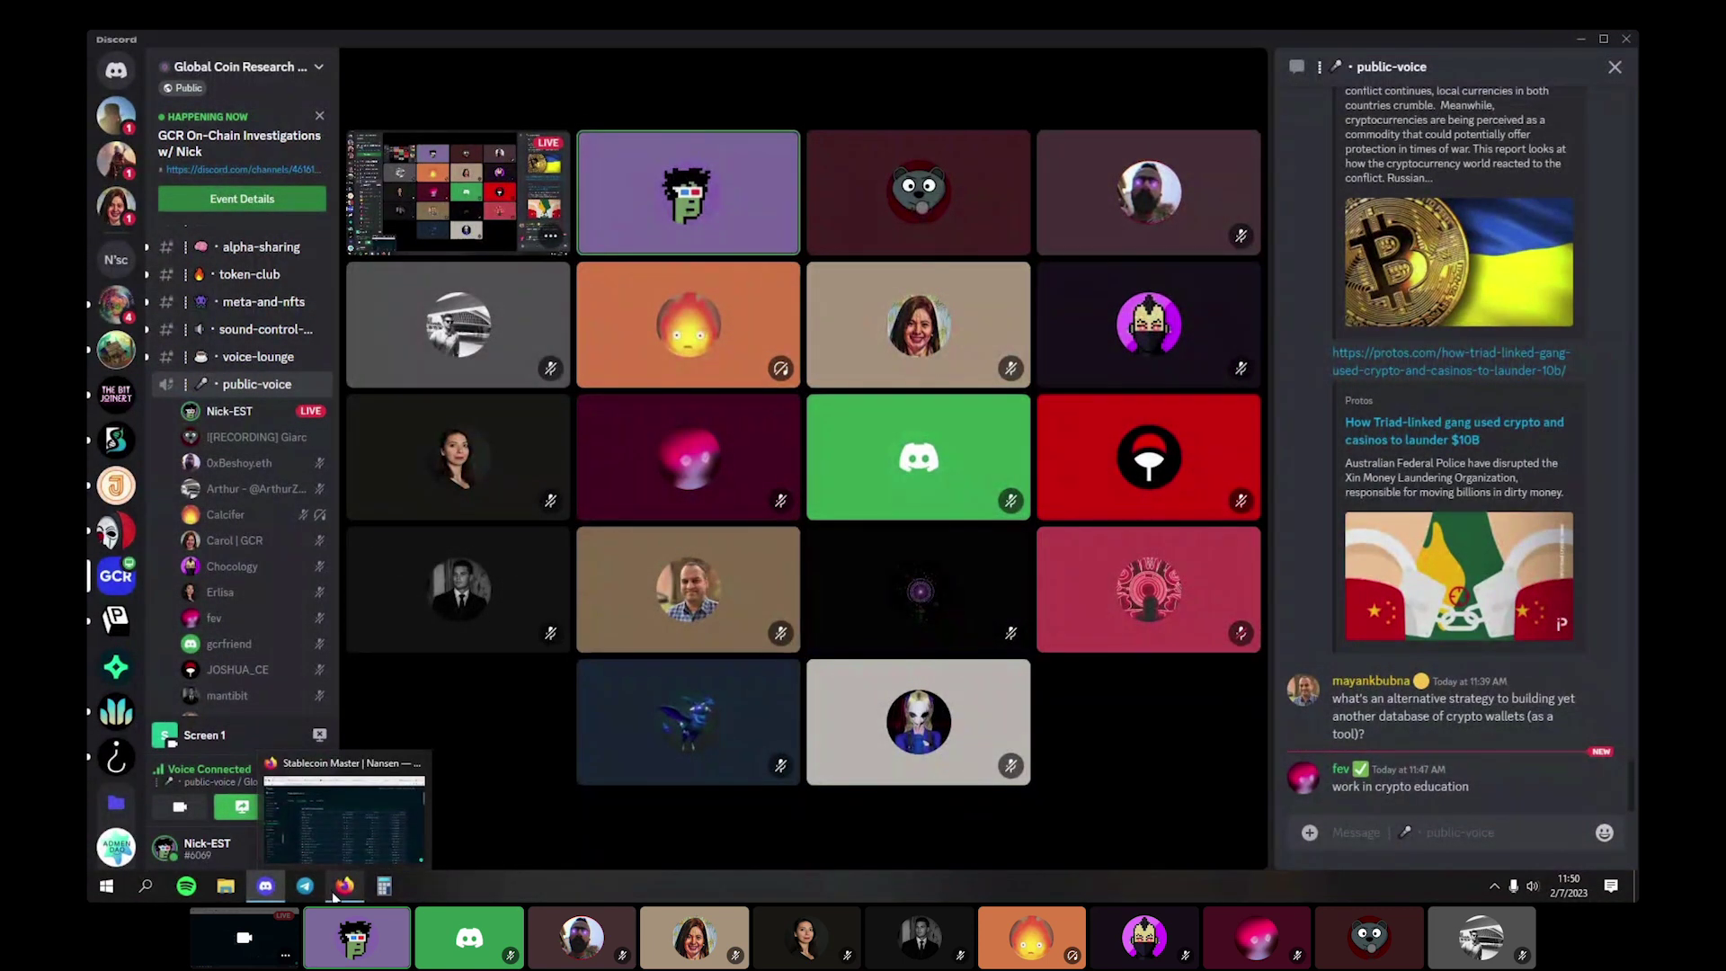
left_click(335, 895)
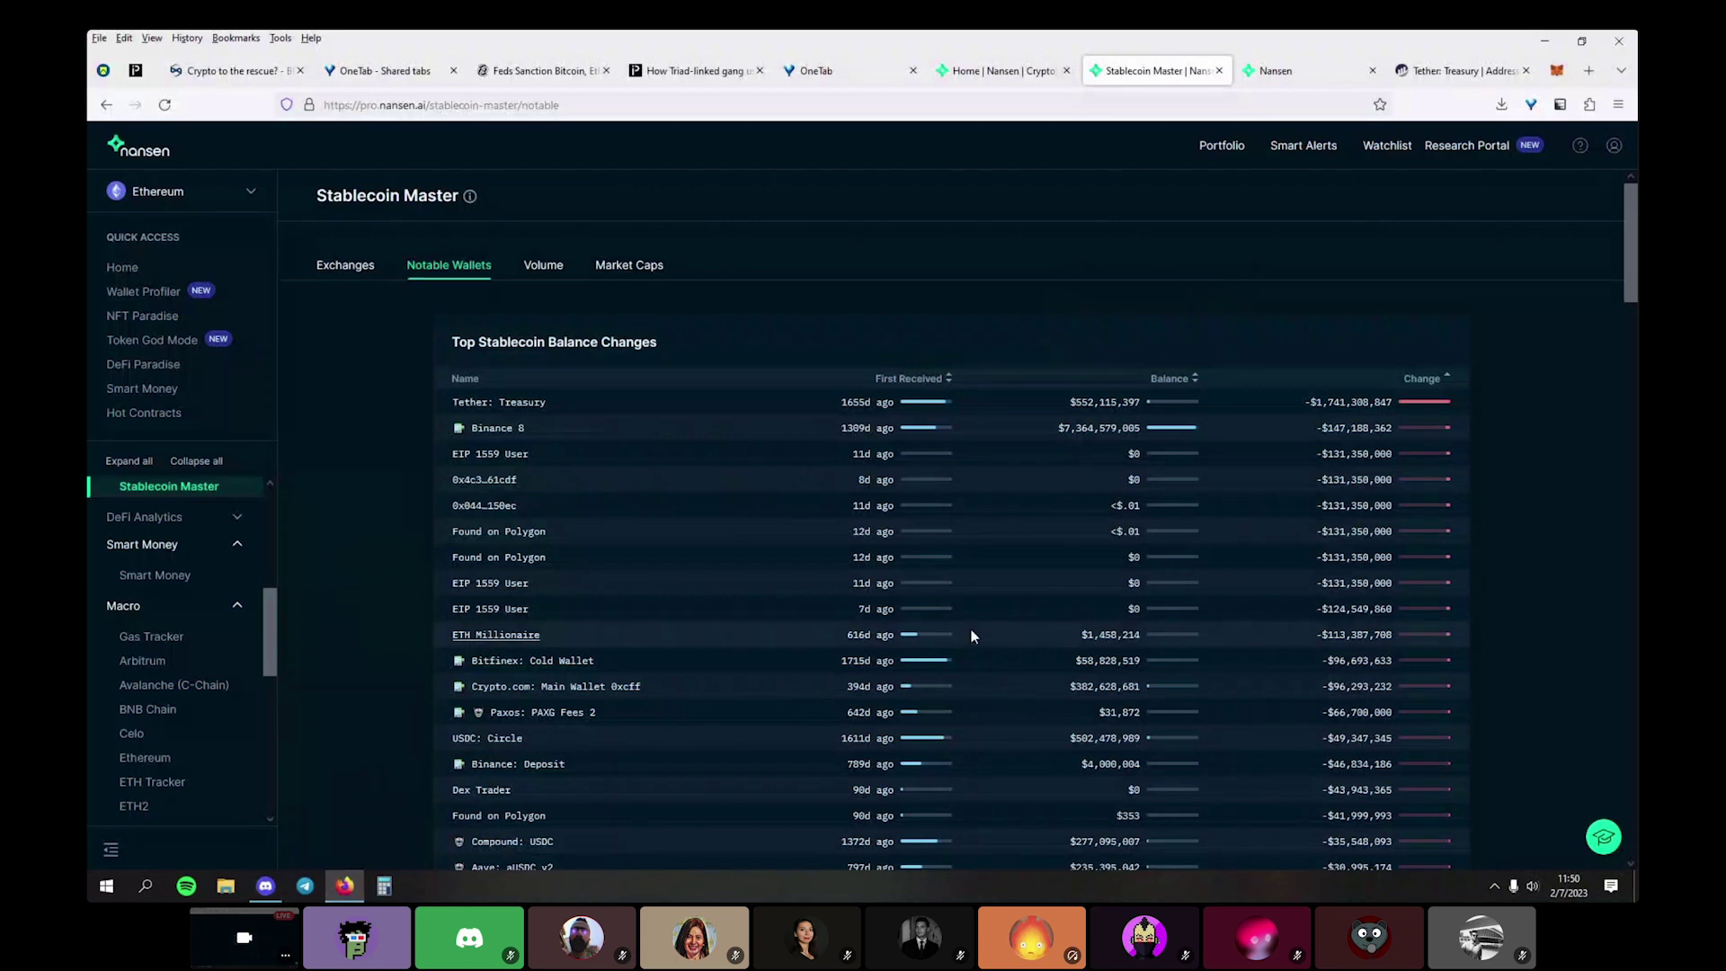
Examine the first four pages of Top Stablecoin Balance Changes, sorted by the largest decreases
left_click(1426, 379)
left_click(1428, 386)
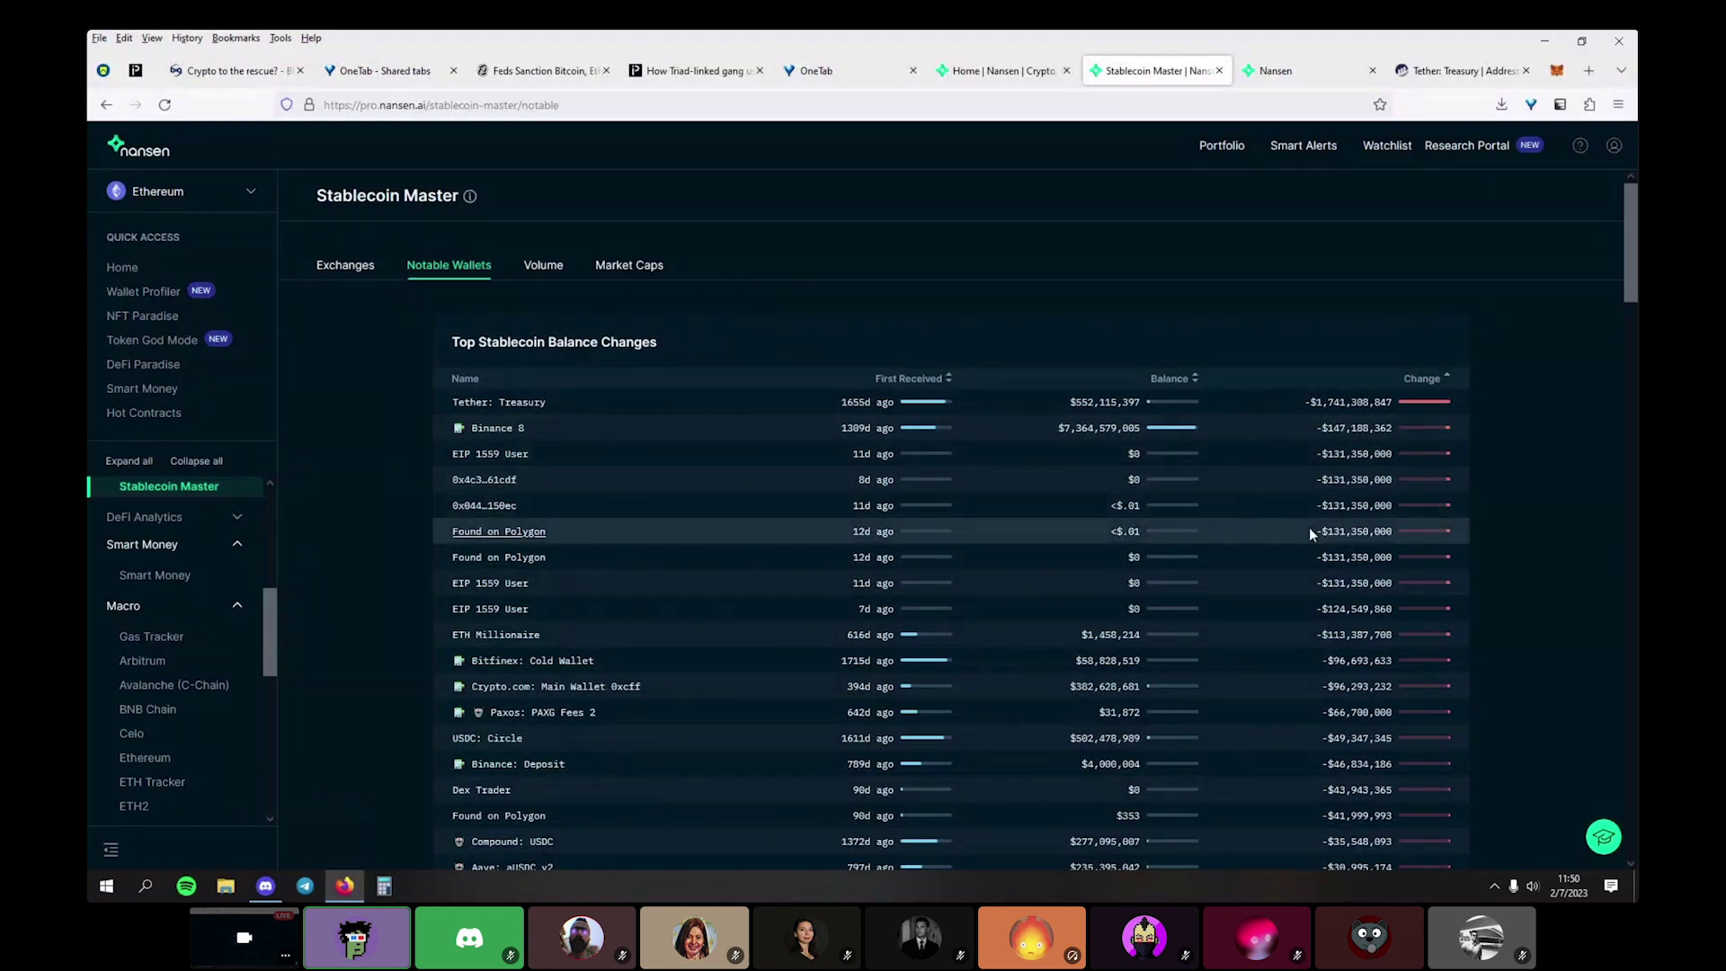
scroll(1309, 526, "down", 3)
scroll(1309, 526, "down", 5)
scroll(1309, 526, "up", 10)
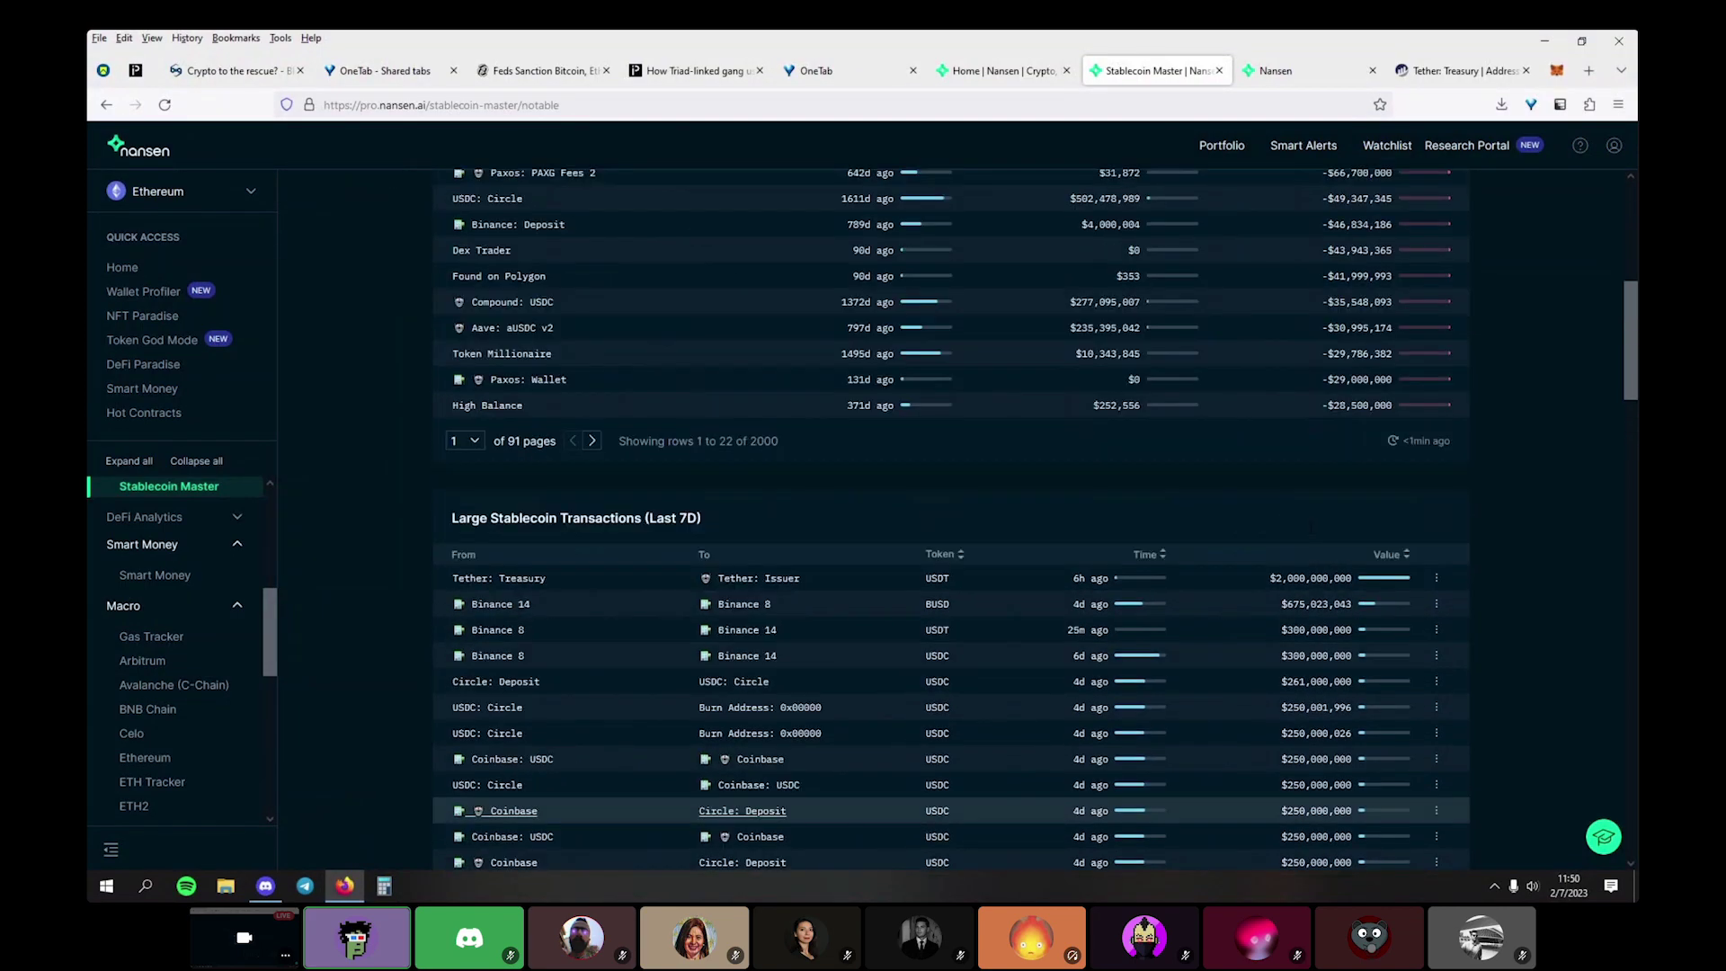
scroll(1309, 525, "down", 3)
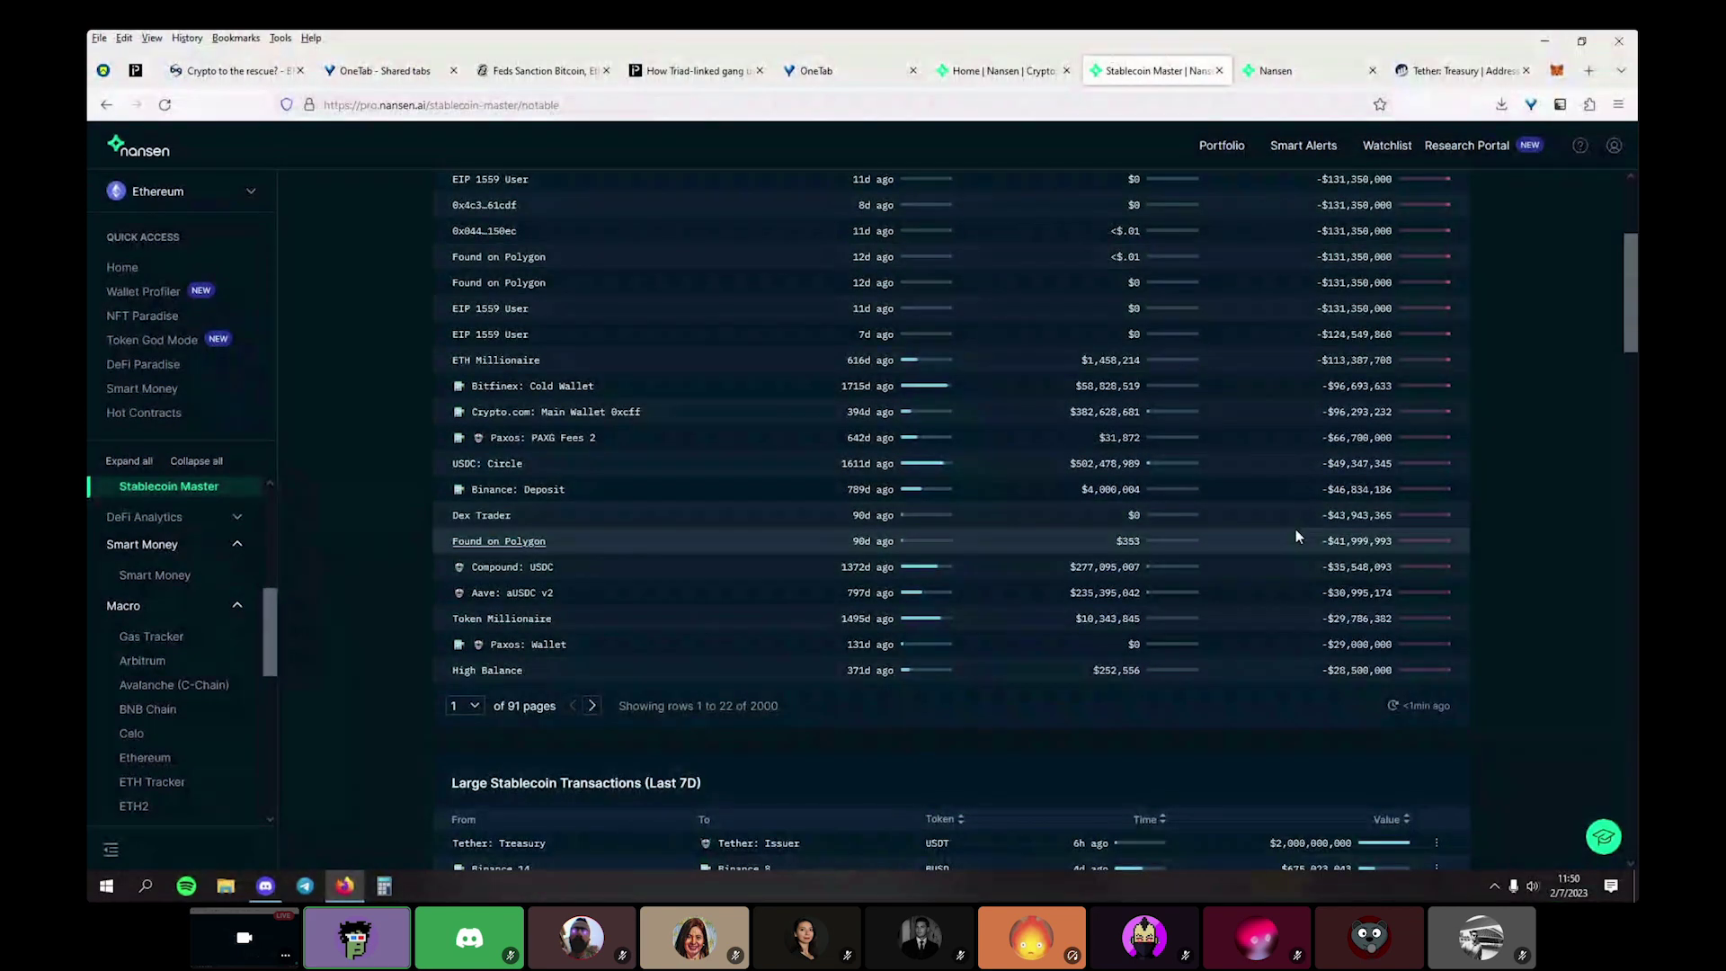
left_click(592, 708)
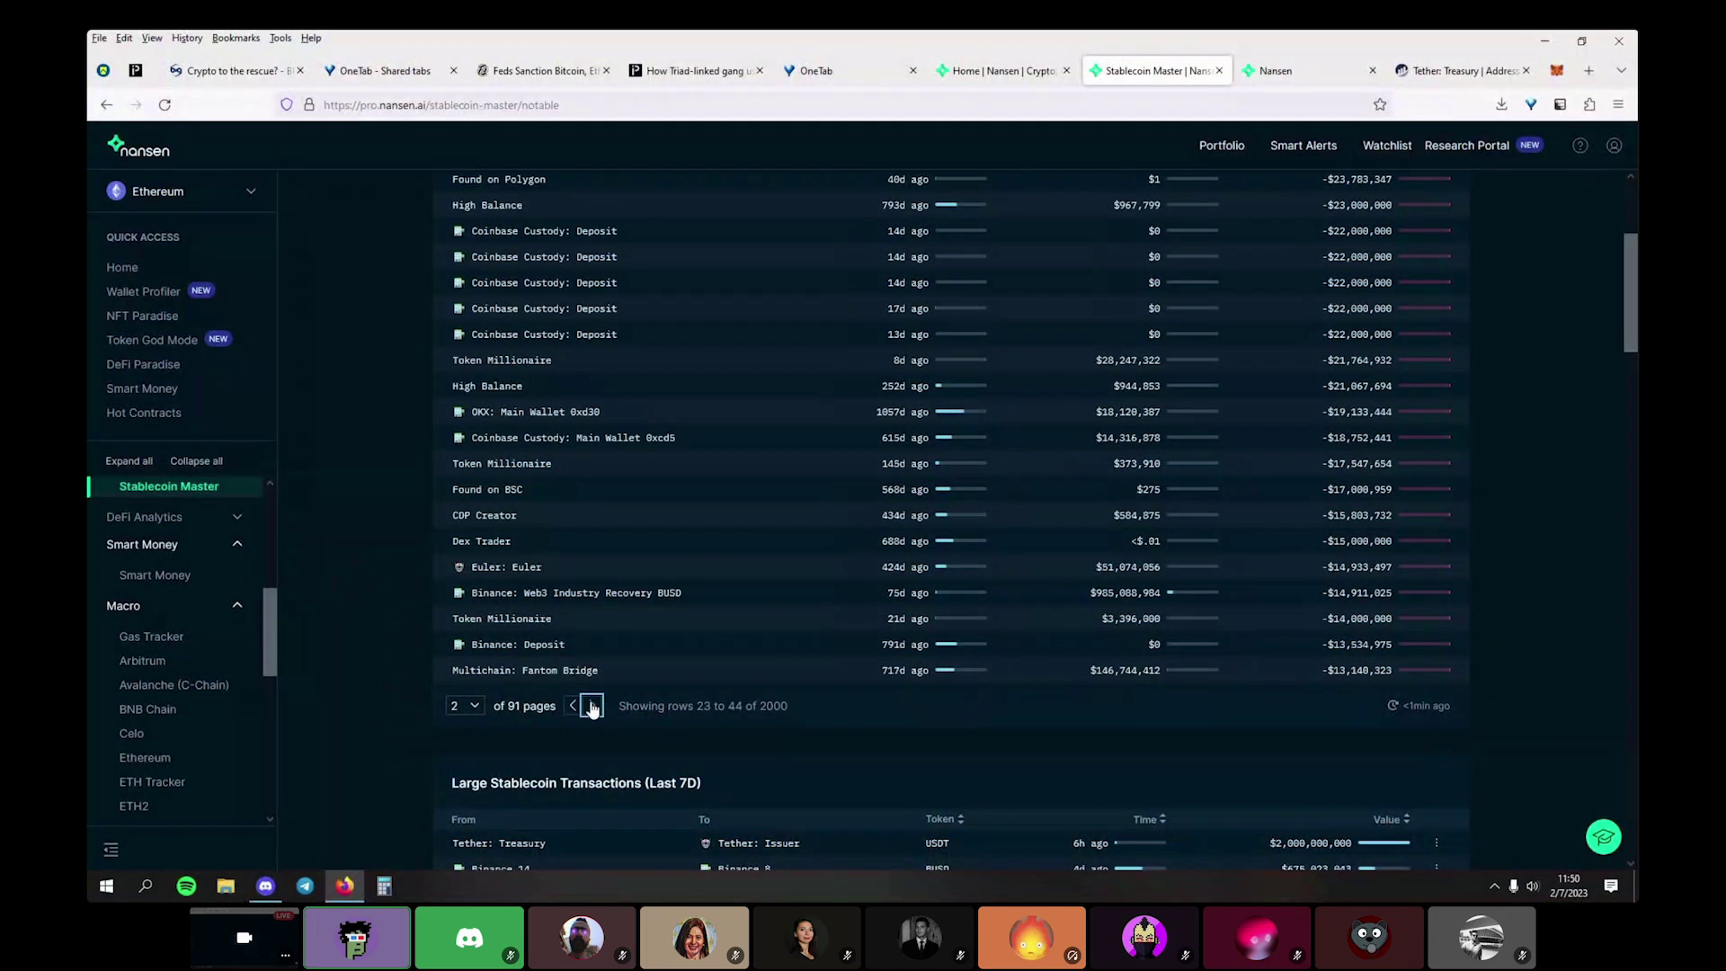
scroll(593, 707, "up", 4)
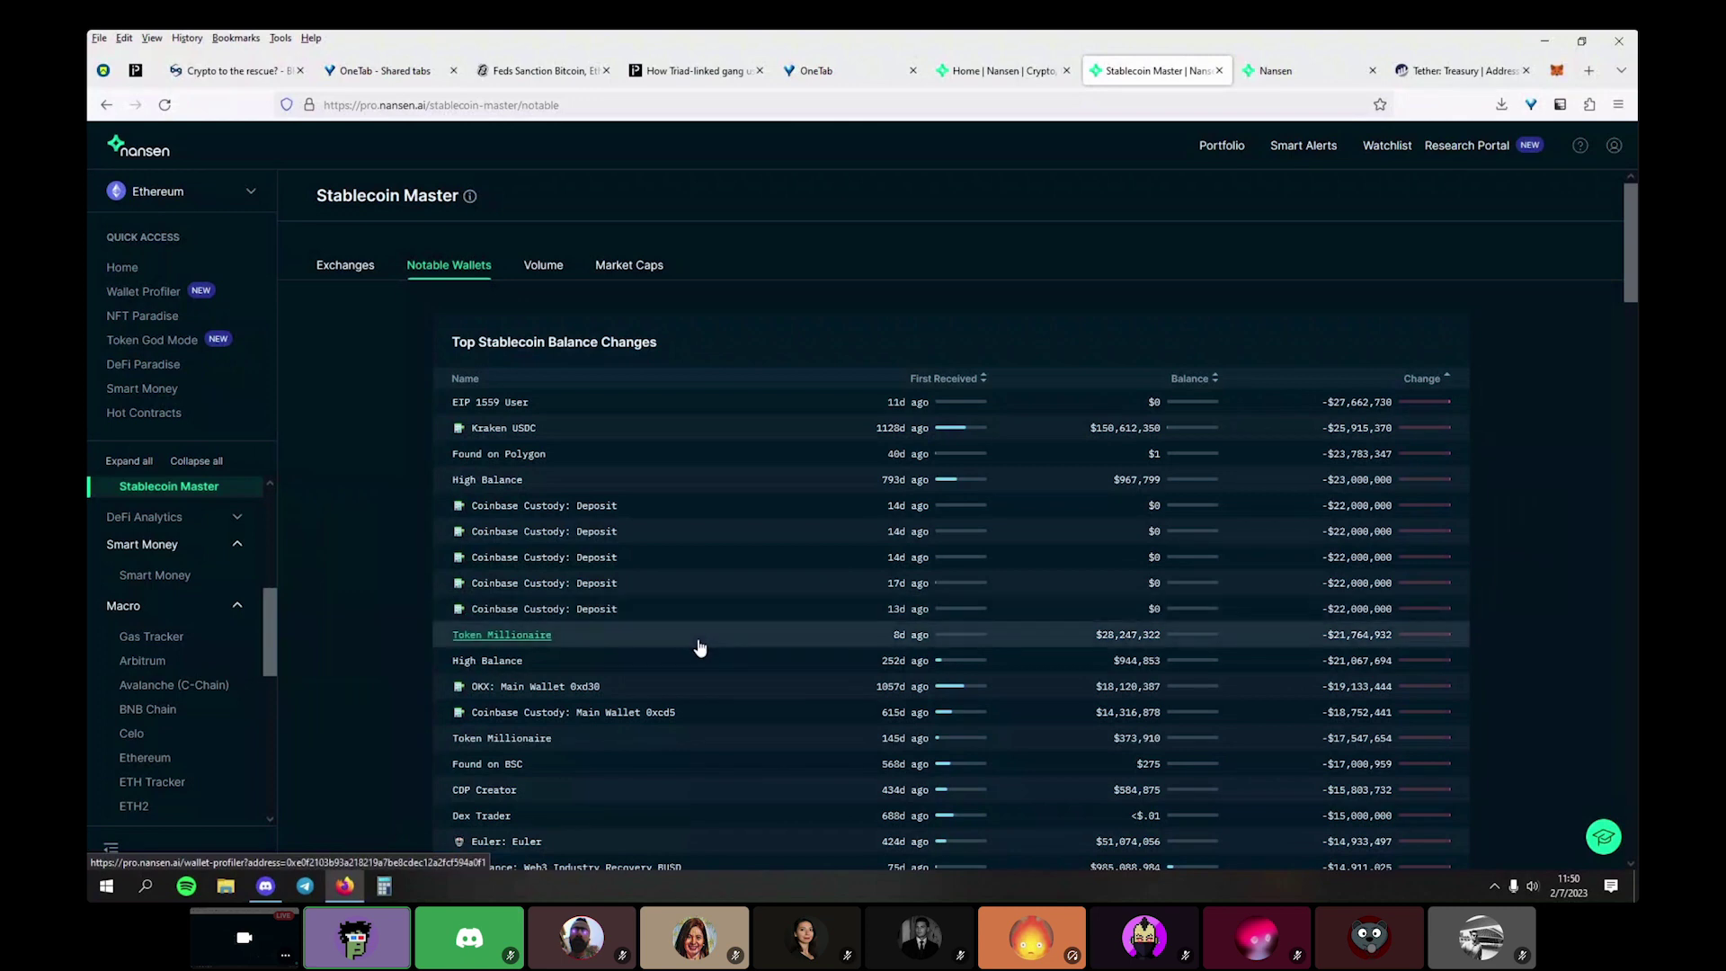
scroll(700, 645, "down", 3)
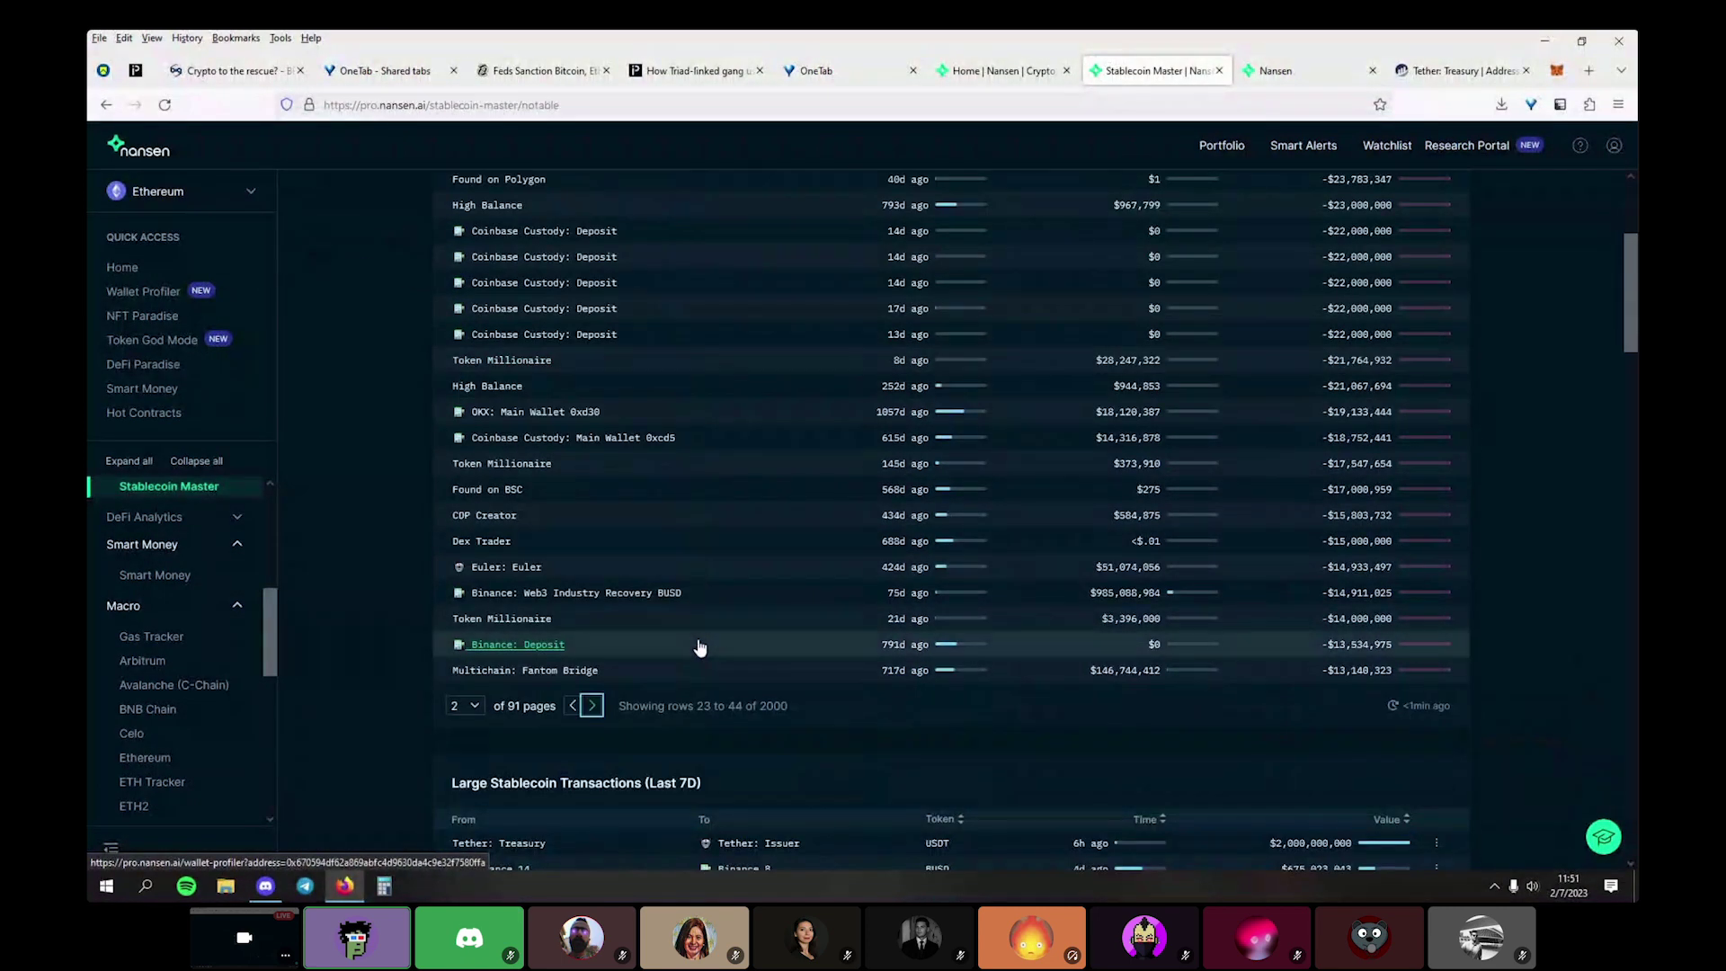
left_click(593, 706)
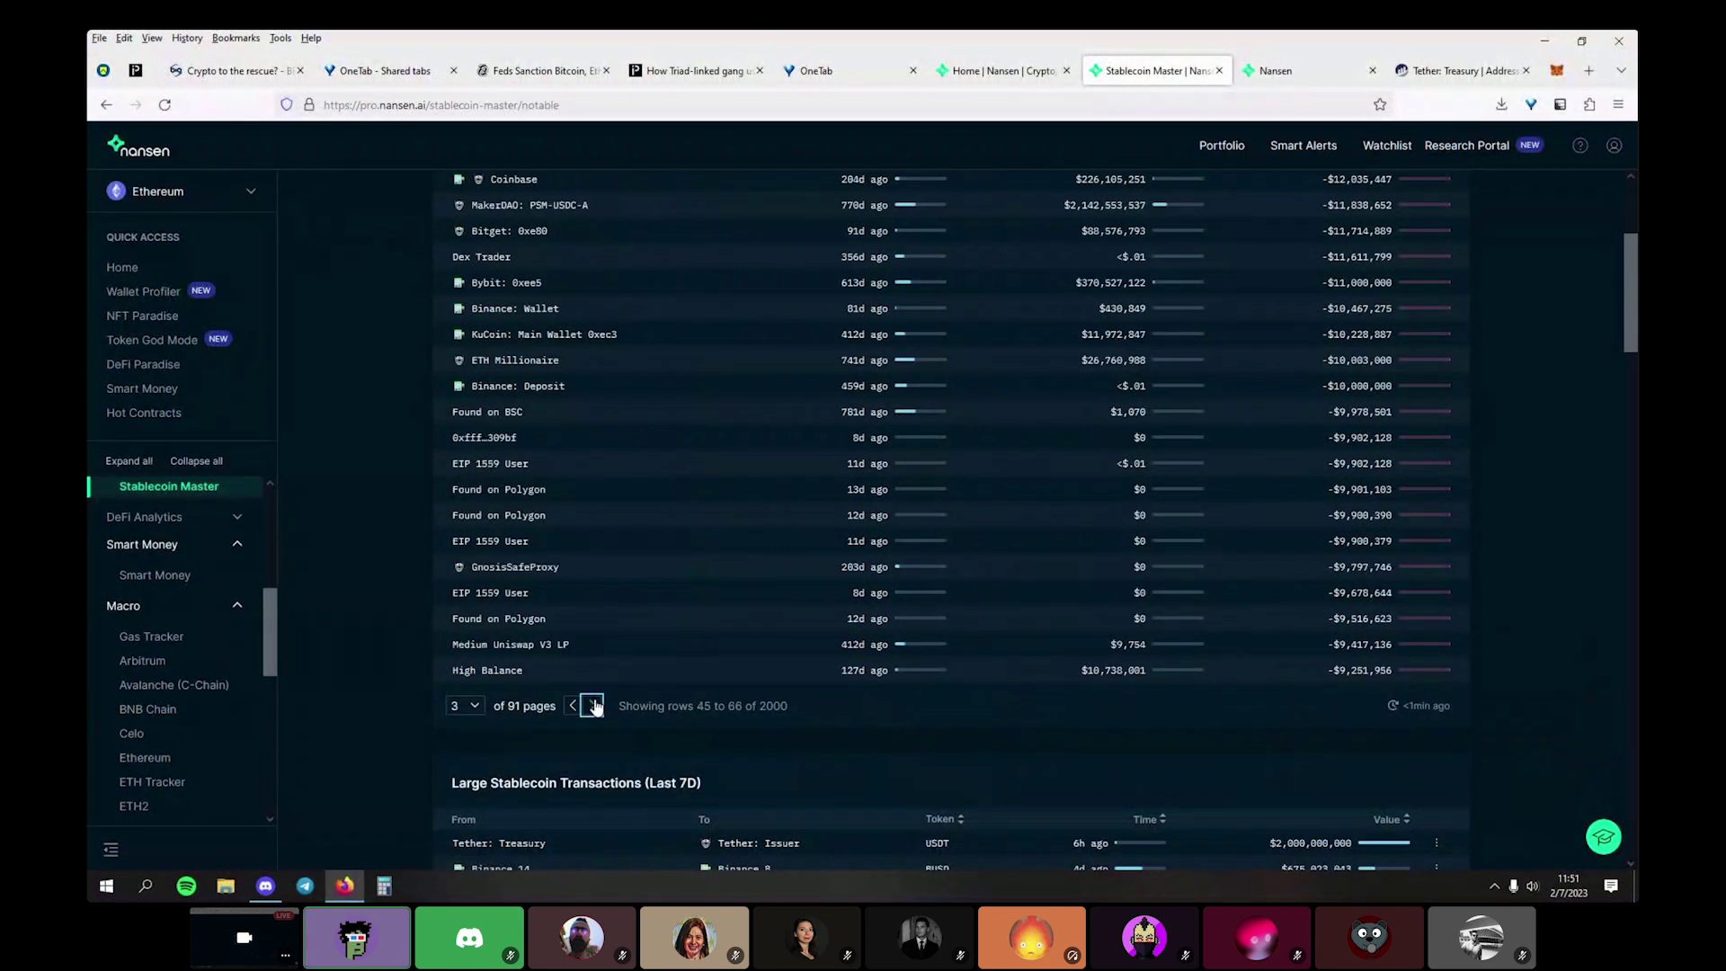
scroll(595, 707, "up", 3)
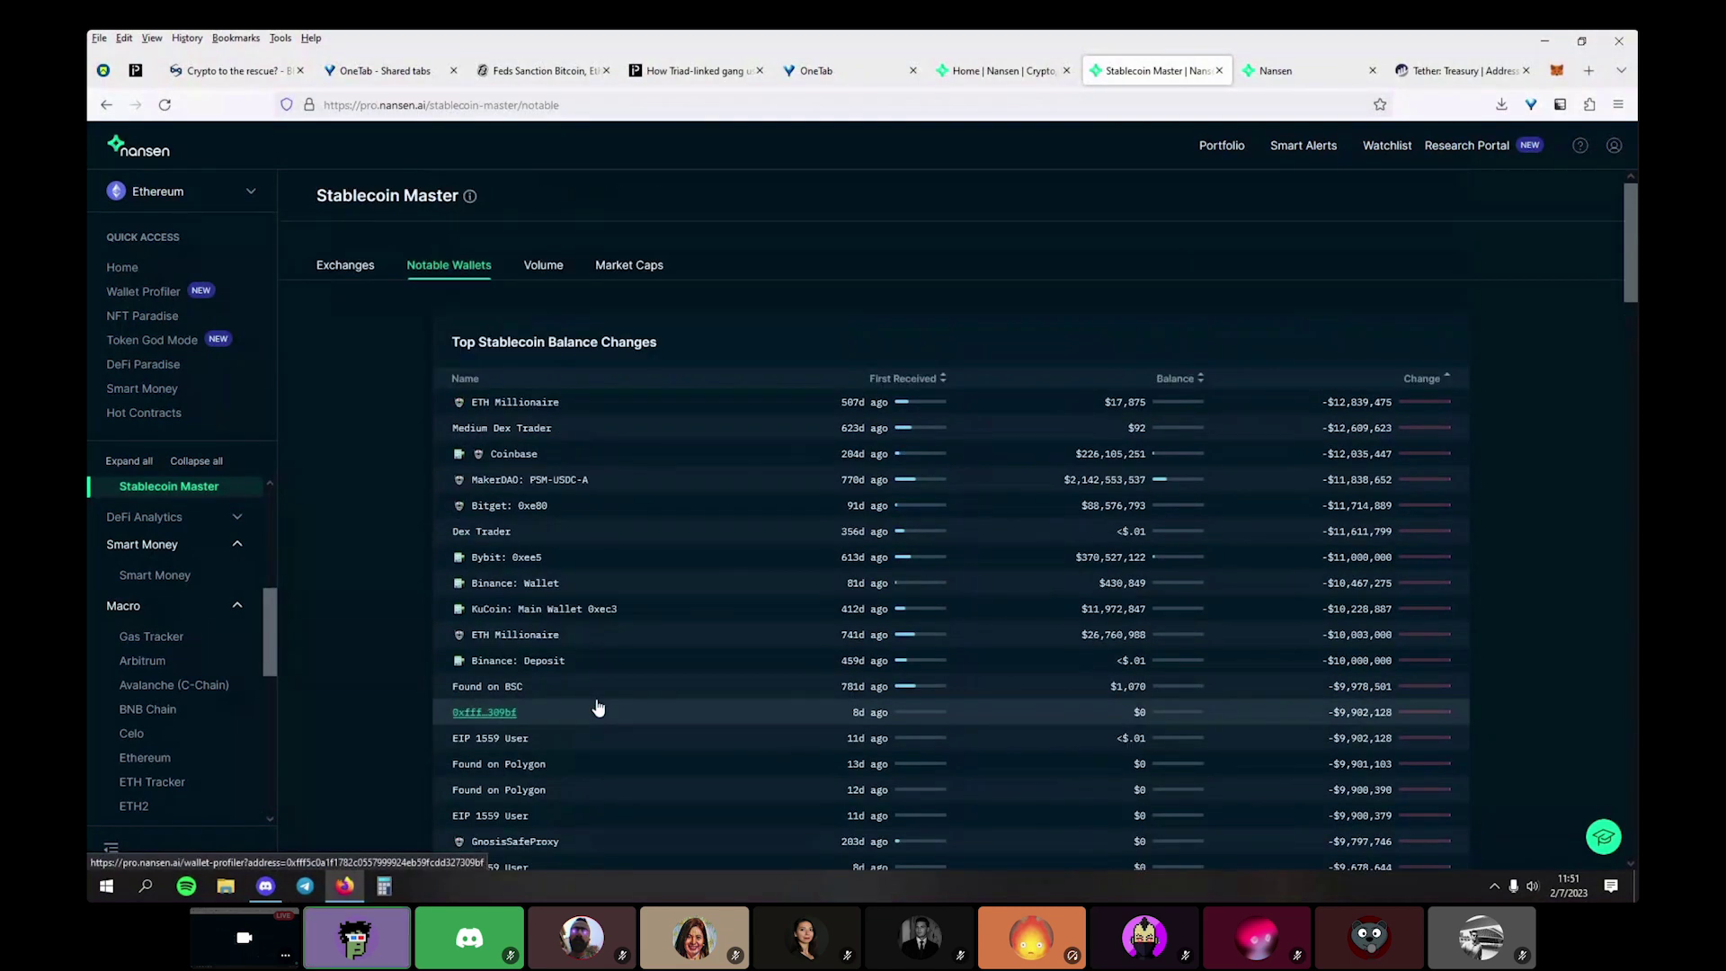
scroll(598, 708, "down", 3)
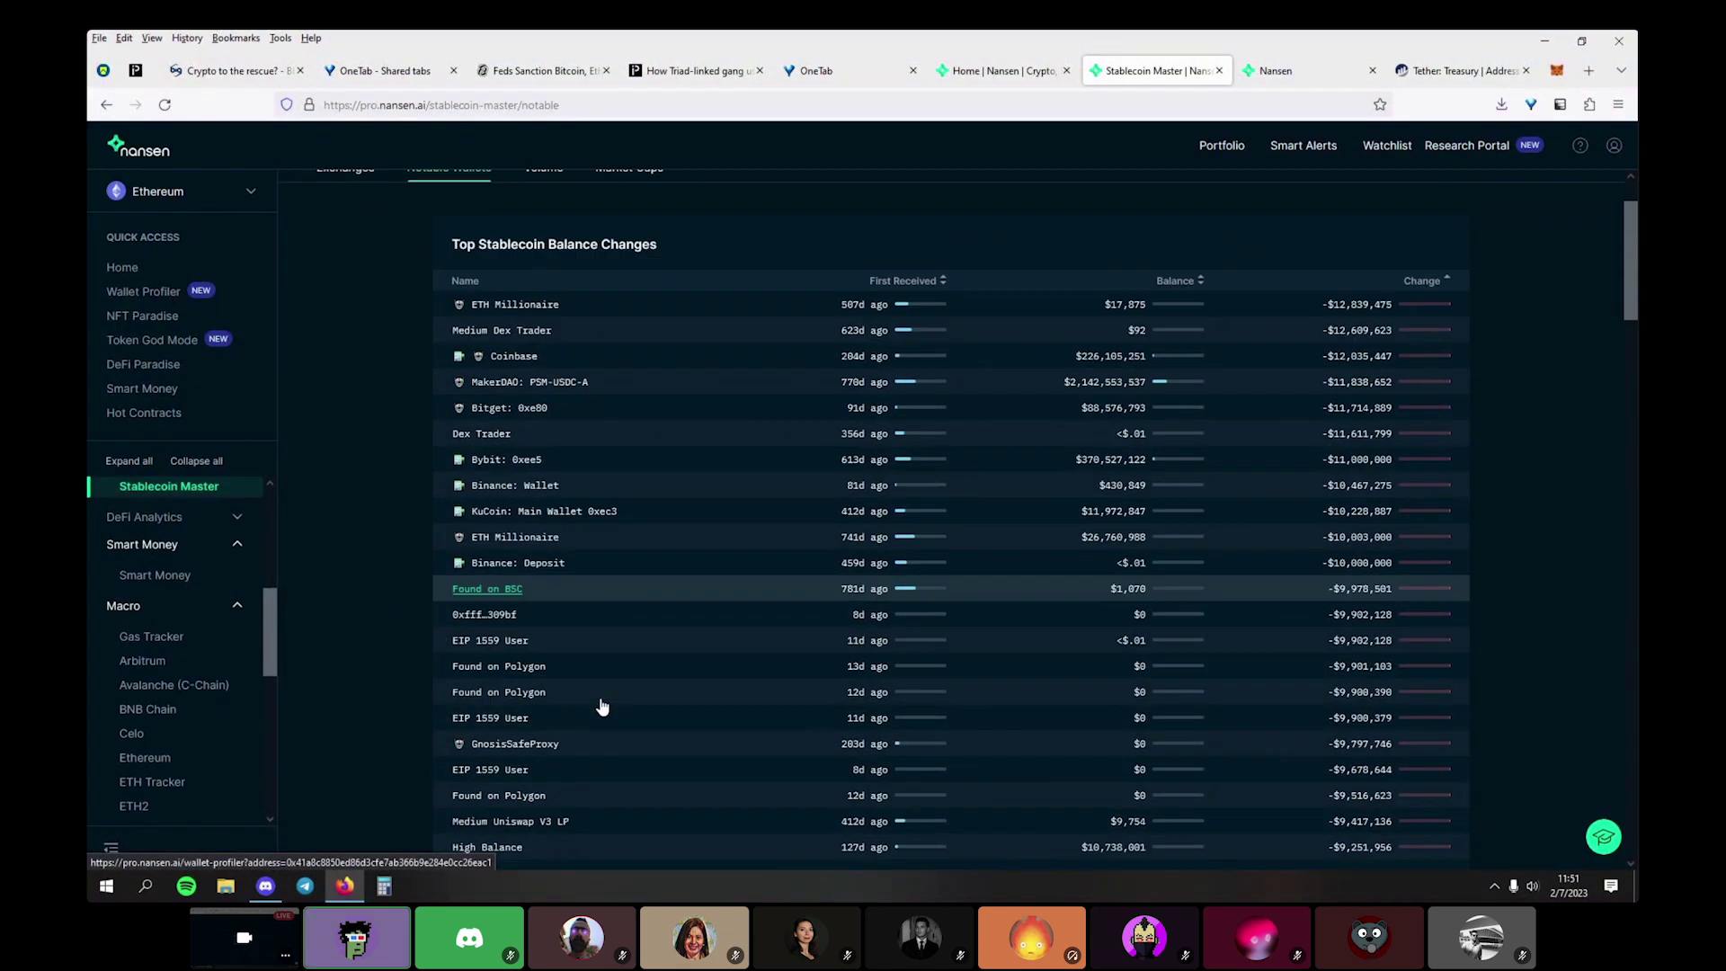
left_click(592, 706)
scroll(602, 717, "up", 3)
scroll(603, 716, "down", 3)
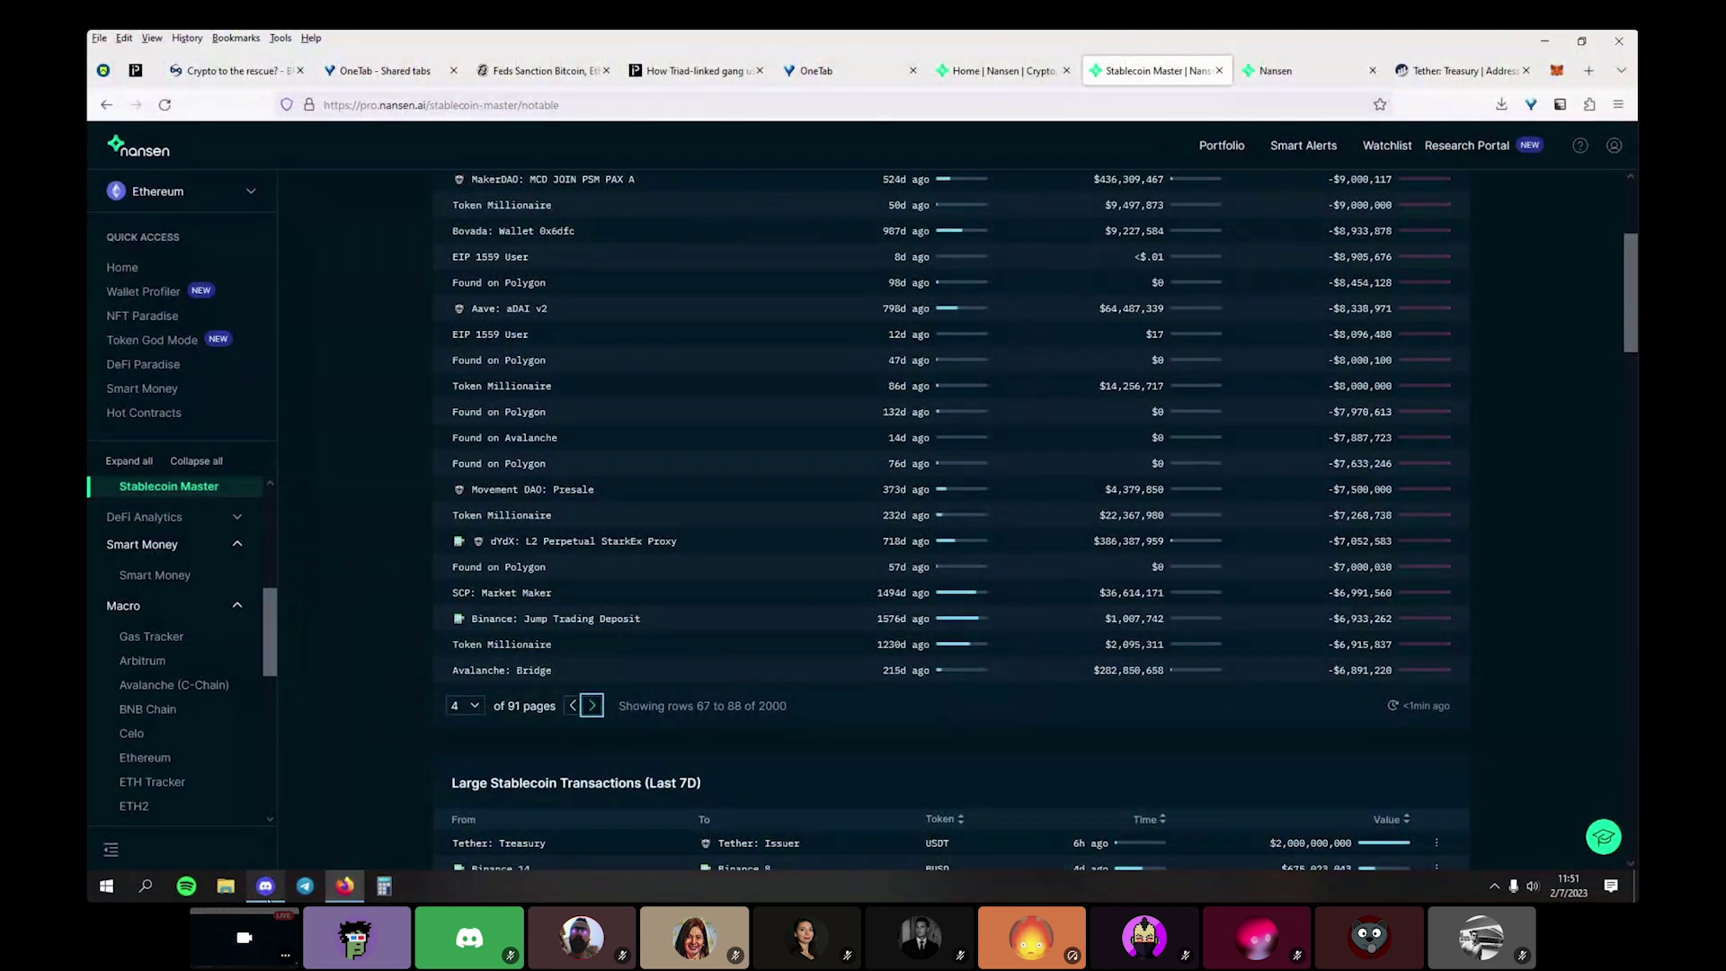
Check the Discord public-voice chat for new messages and go back to the browser
left_click(265, 885)
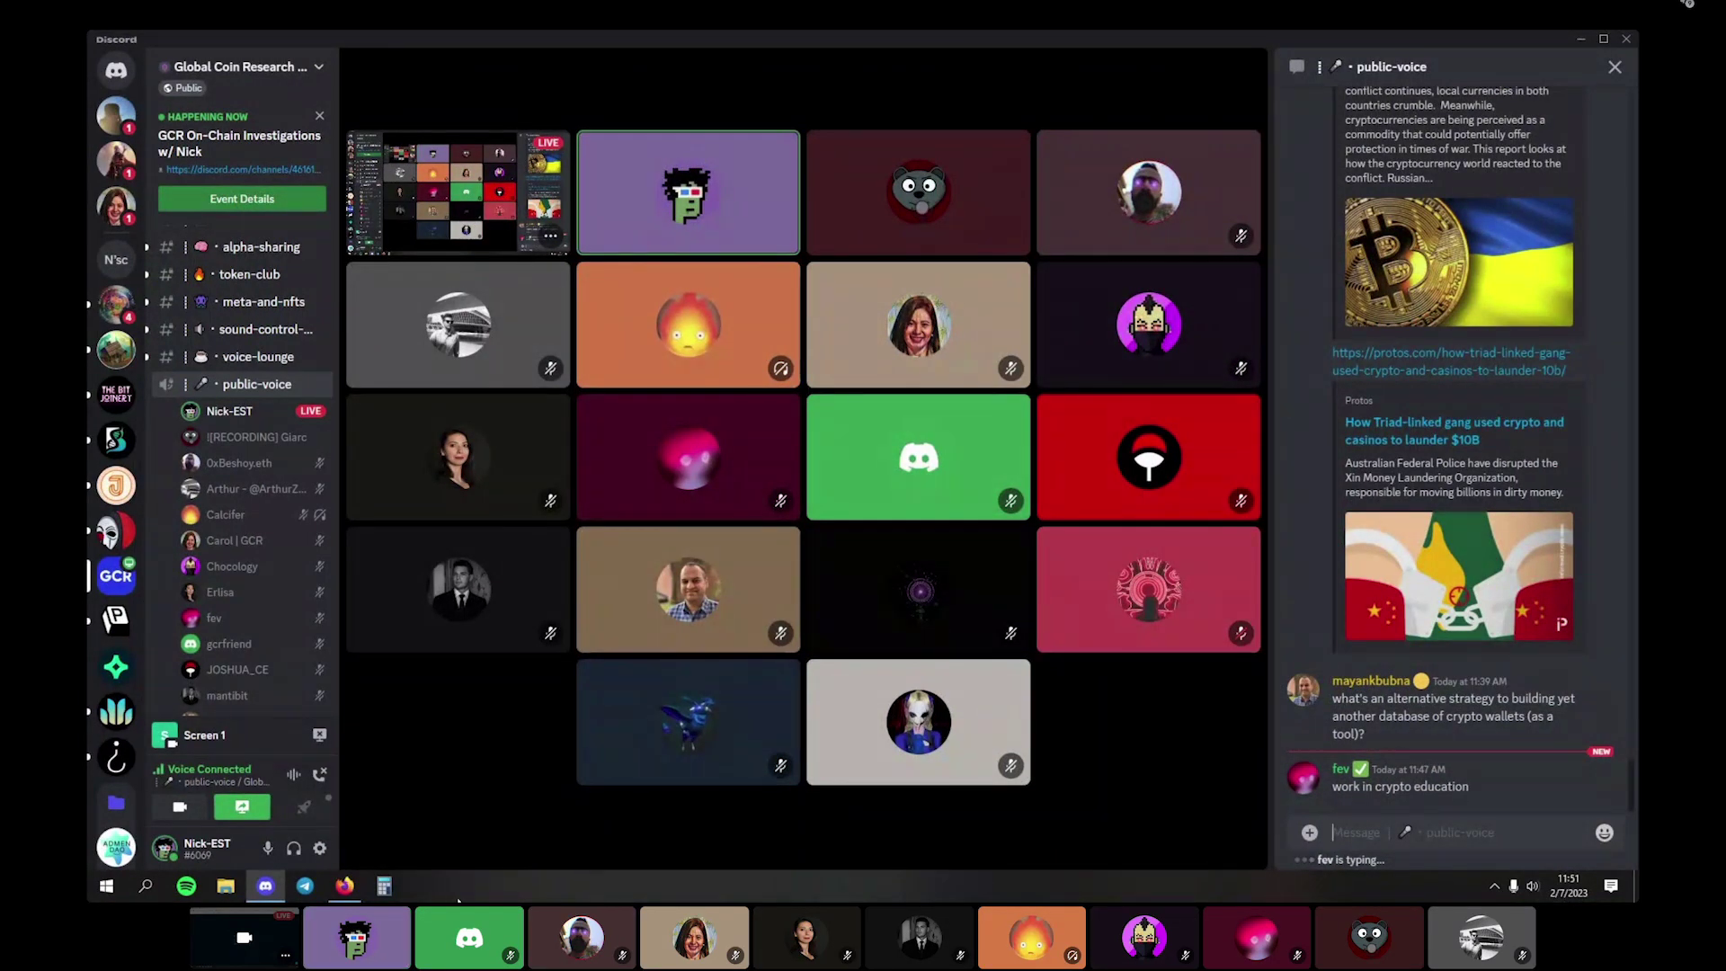
left_click(342, 892)
Look through the remaining Notable Wallets tables down to Stablecoin Flow: From Name To Name, and open the Exchanges view
scroll(783, 737, "down", 3)
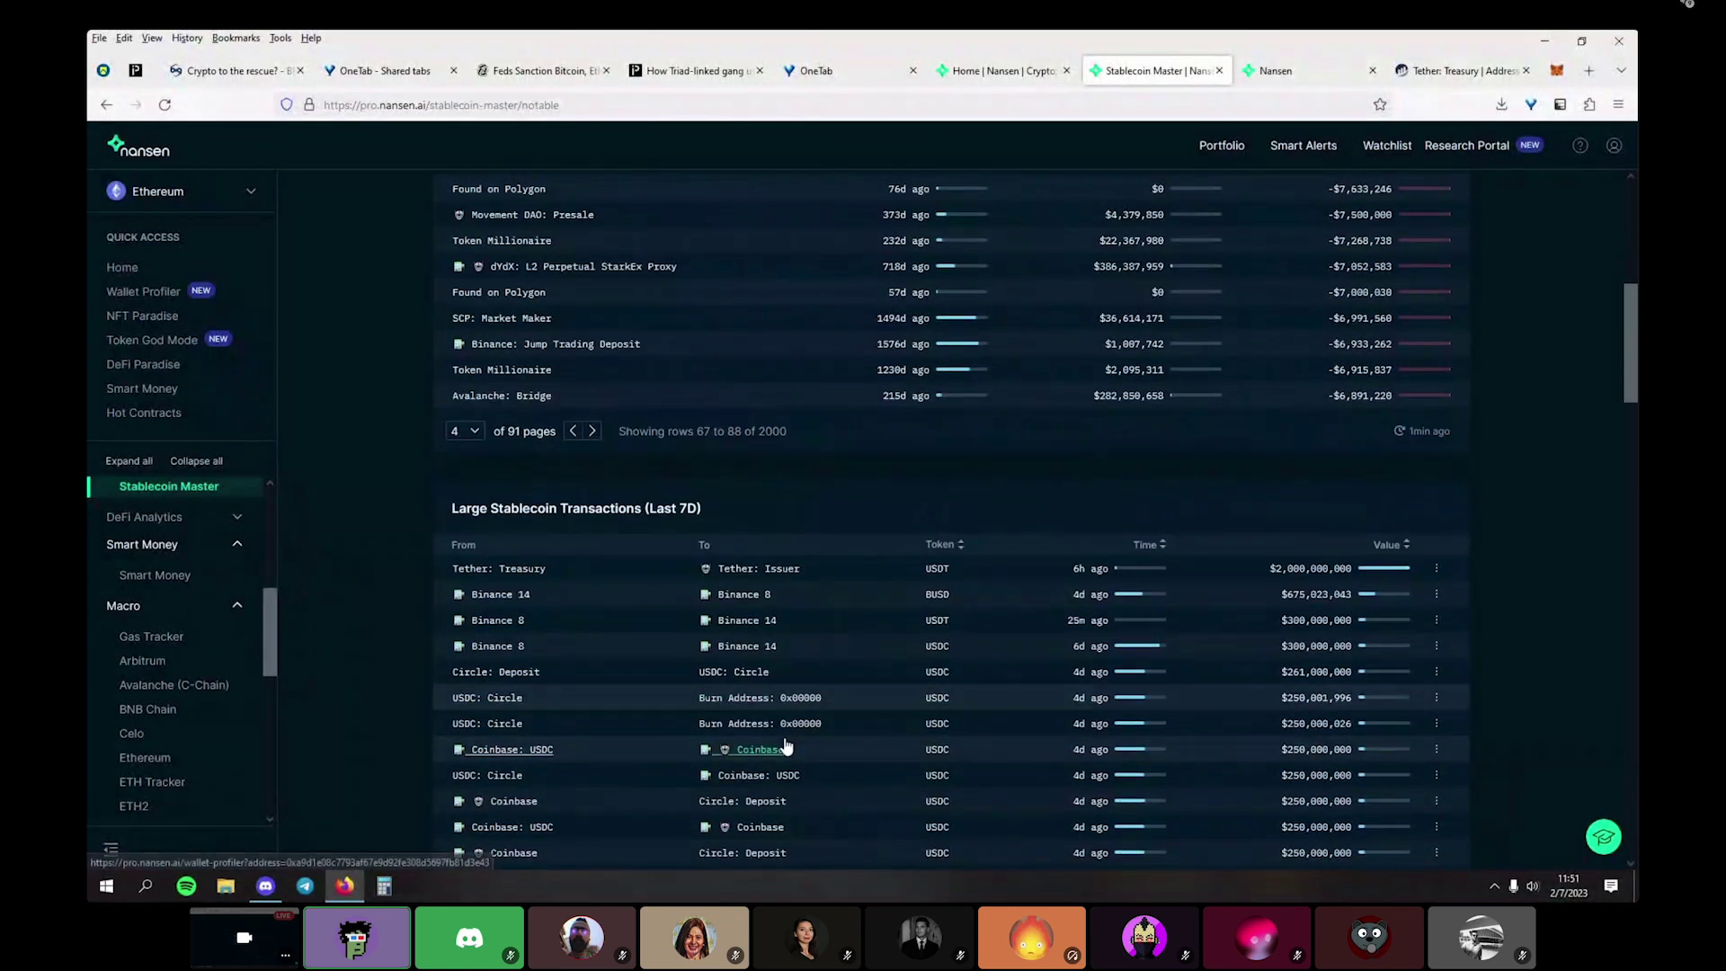
scroll(786, 746, "down", 13)
scroll(784, 747, "down", 15)
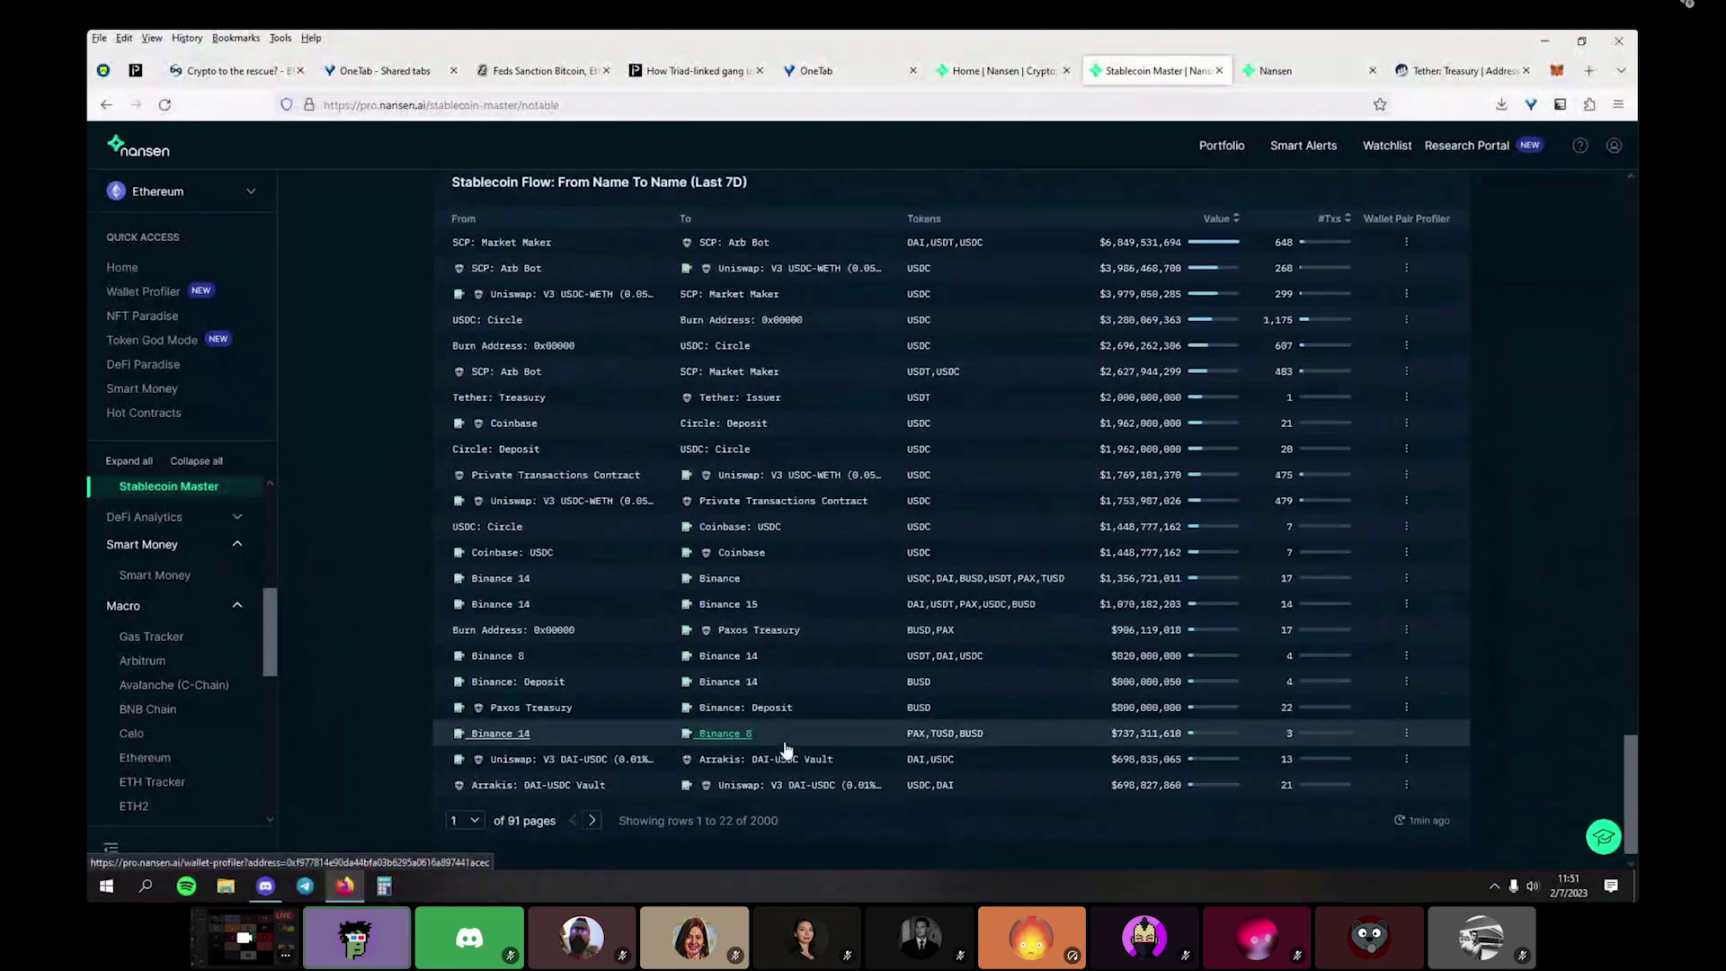
scroll(796, 791, "up", 12)
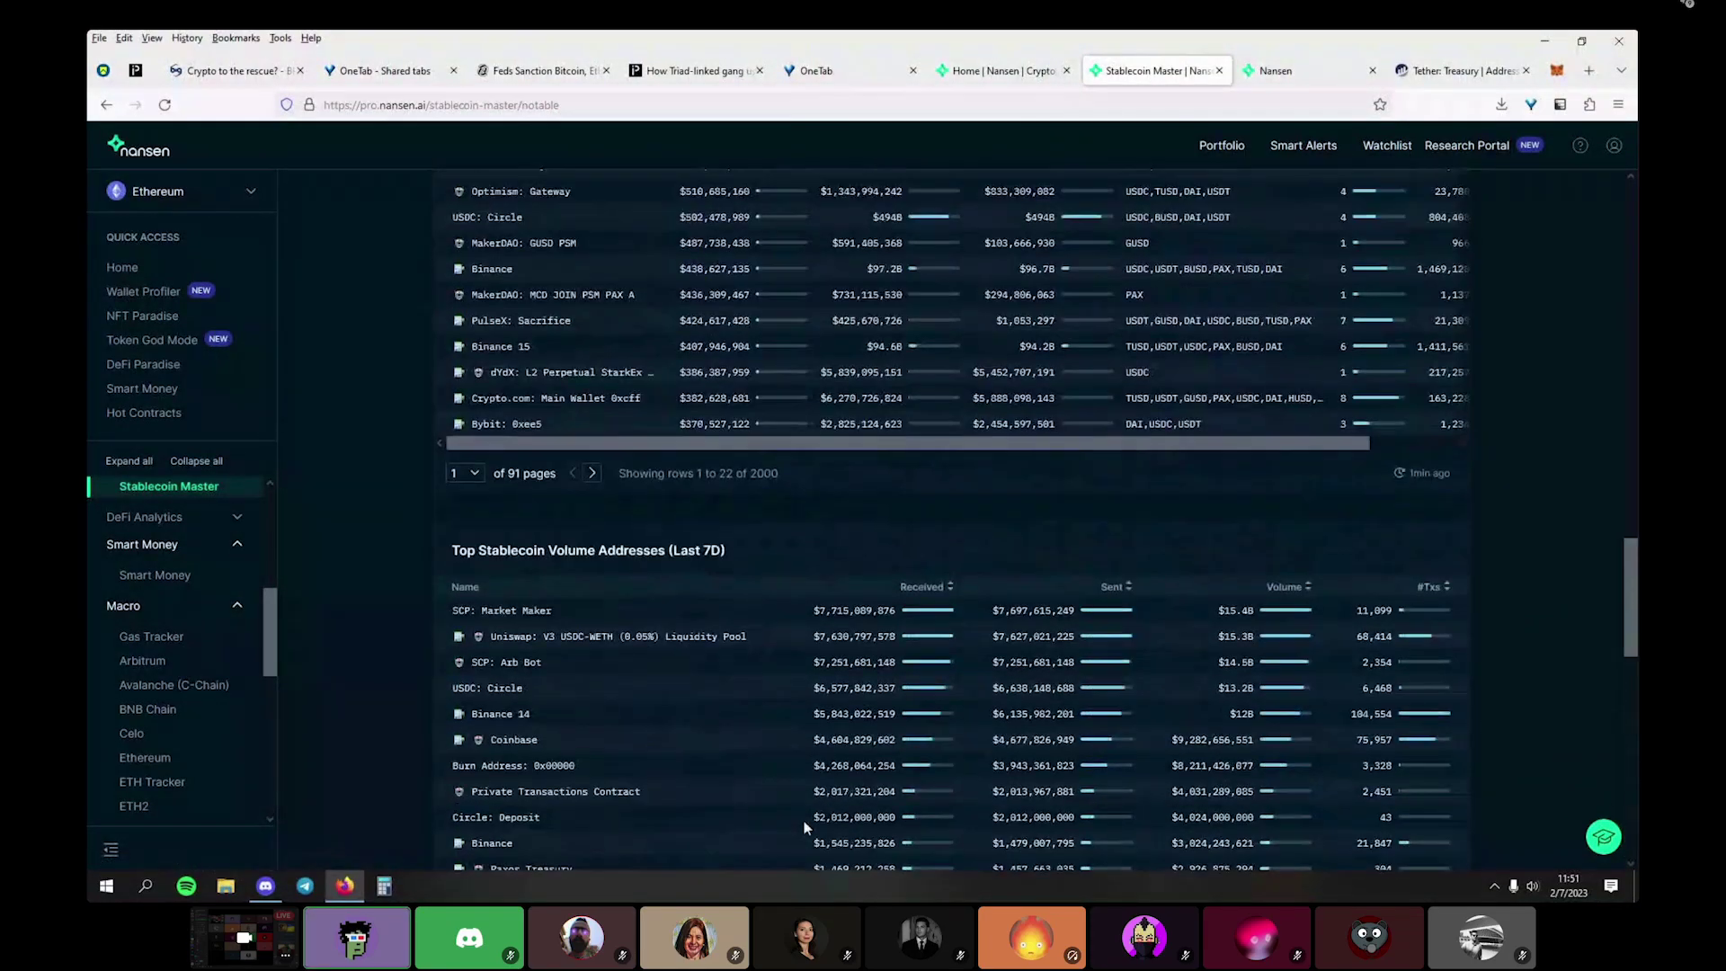
scroll(803, 824, "up", 15)
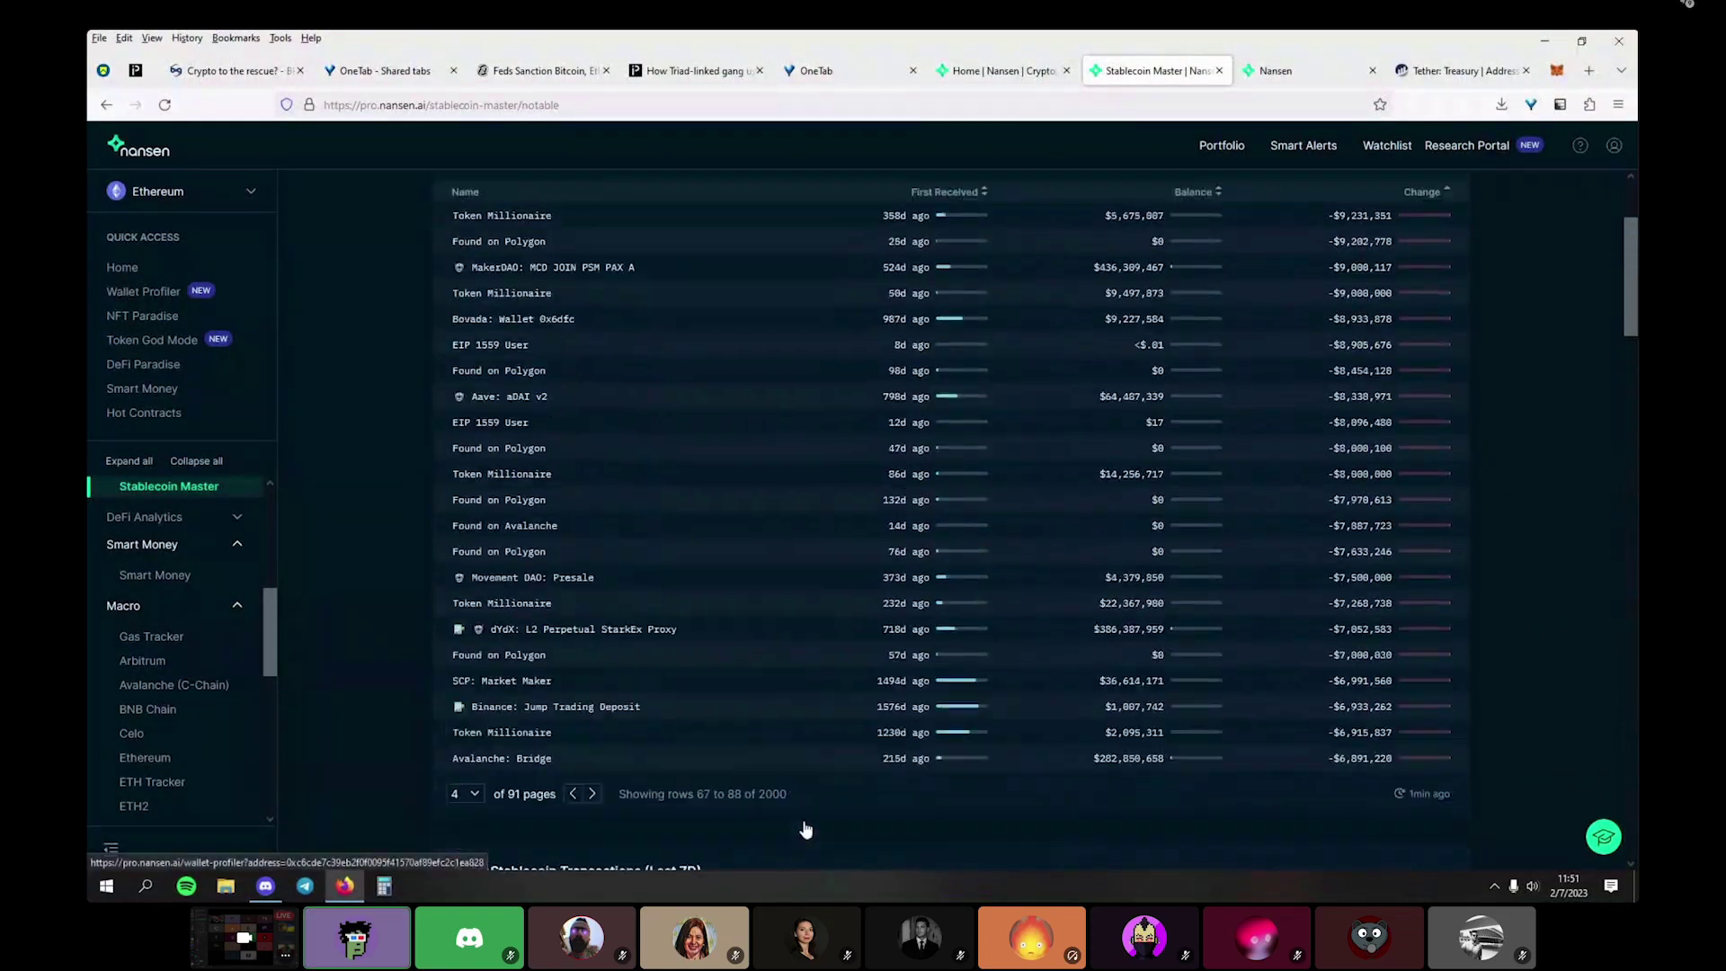
scroll(804, 823, "up", 3)
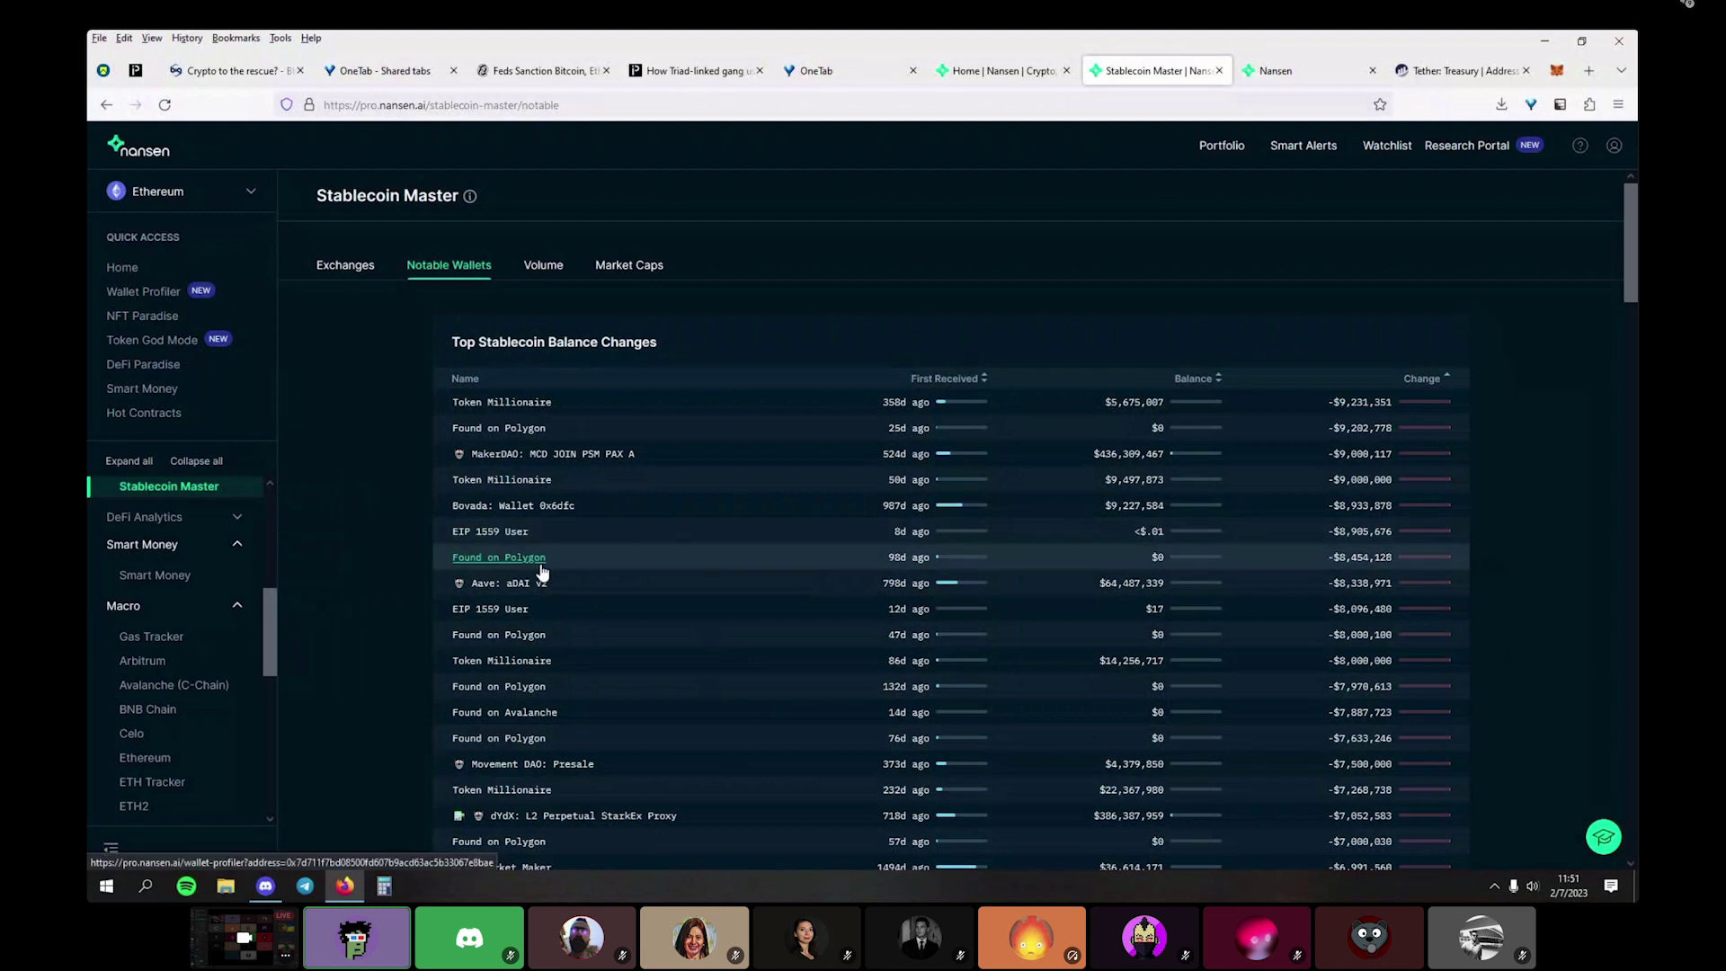
left_click(334, 268)
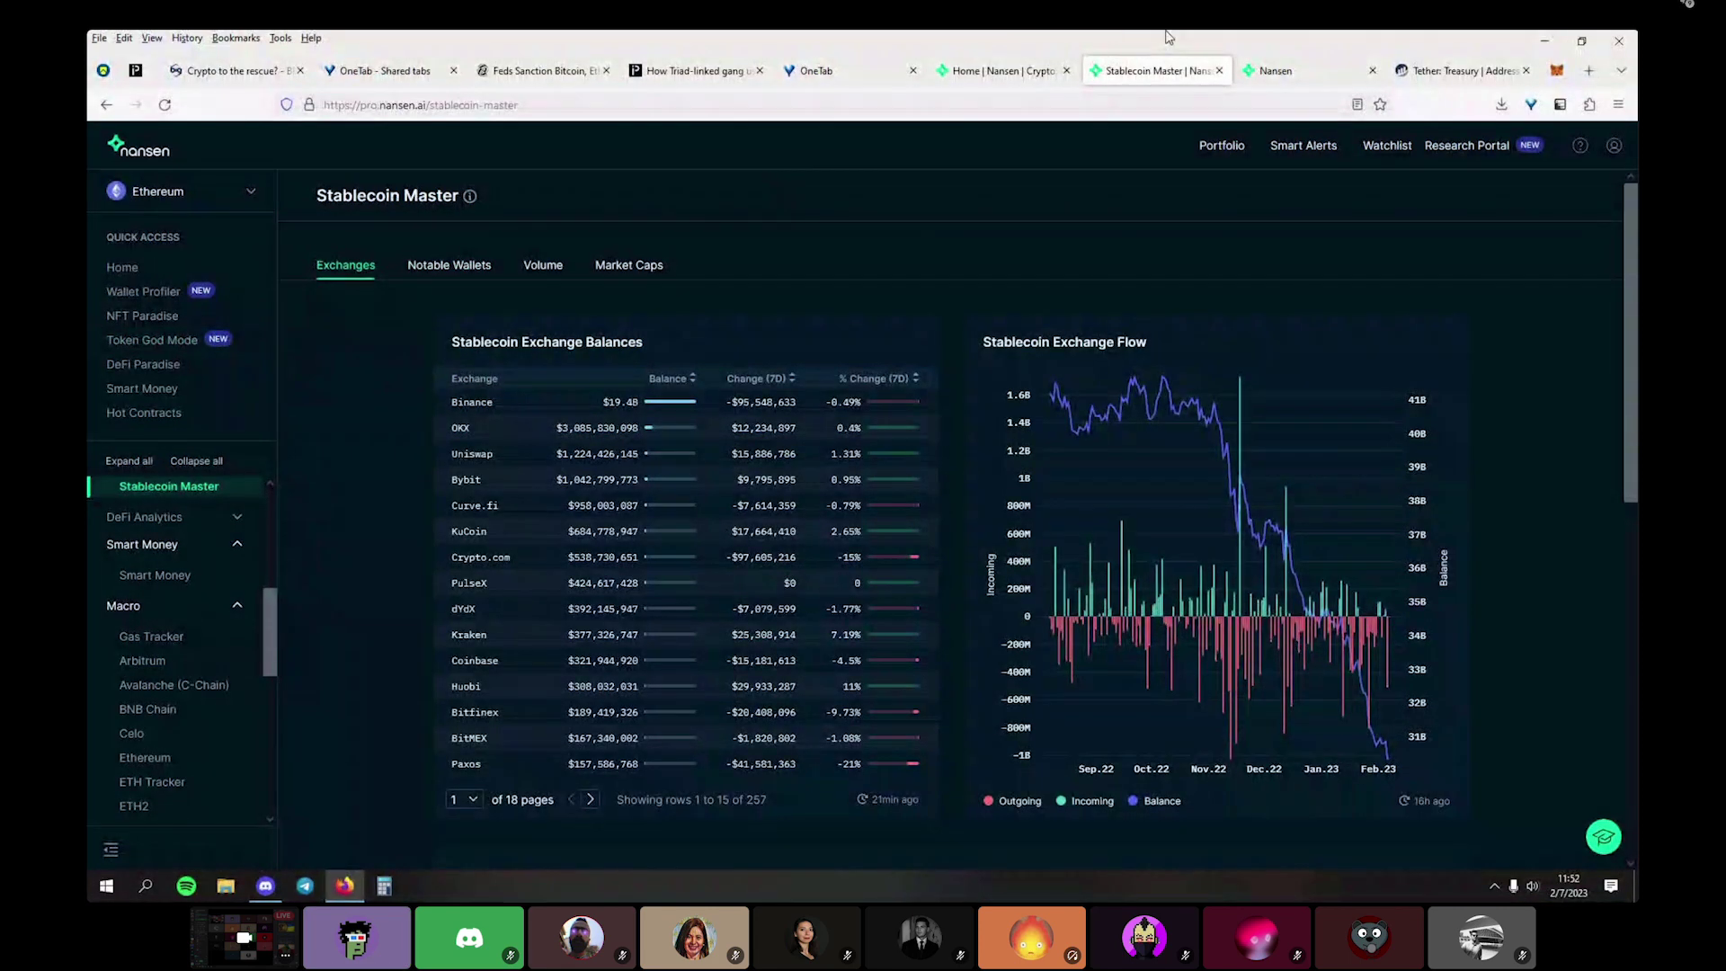
Open coingecko.com in a new browser tab and sort the coins by largest 7-day gain
key("ctrl+t")
type("coingecko.com")
key("Return")
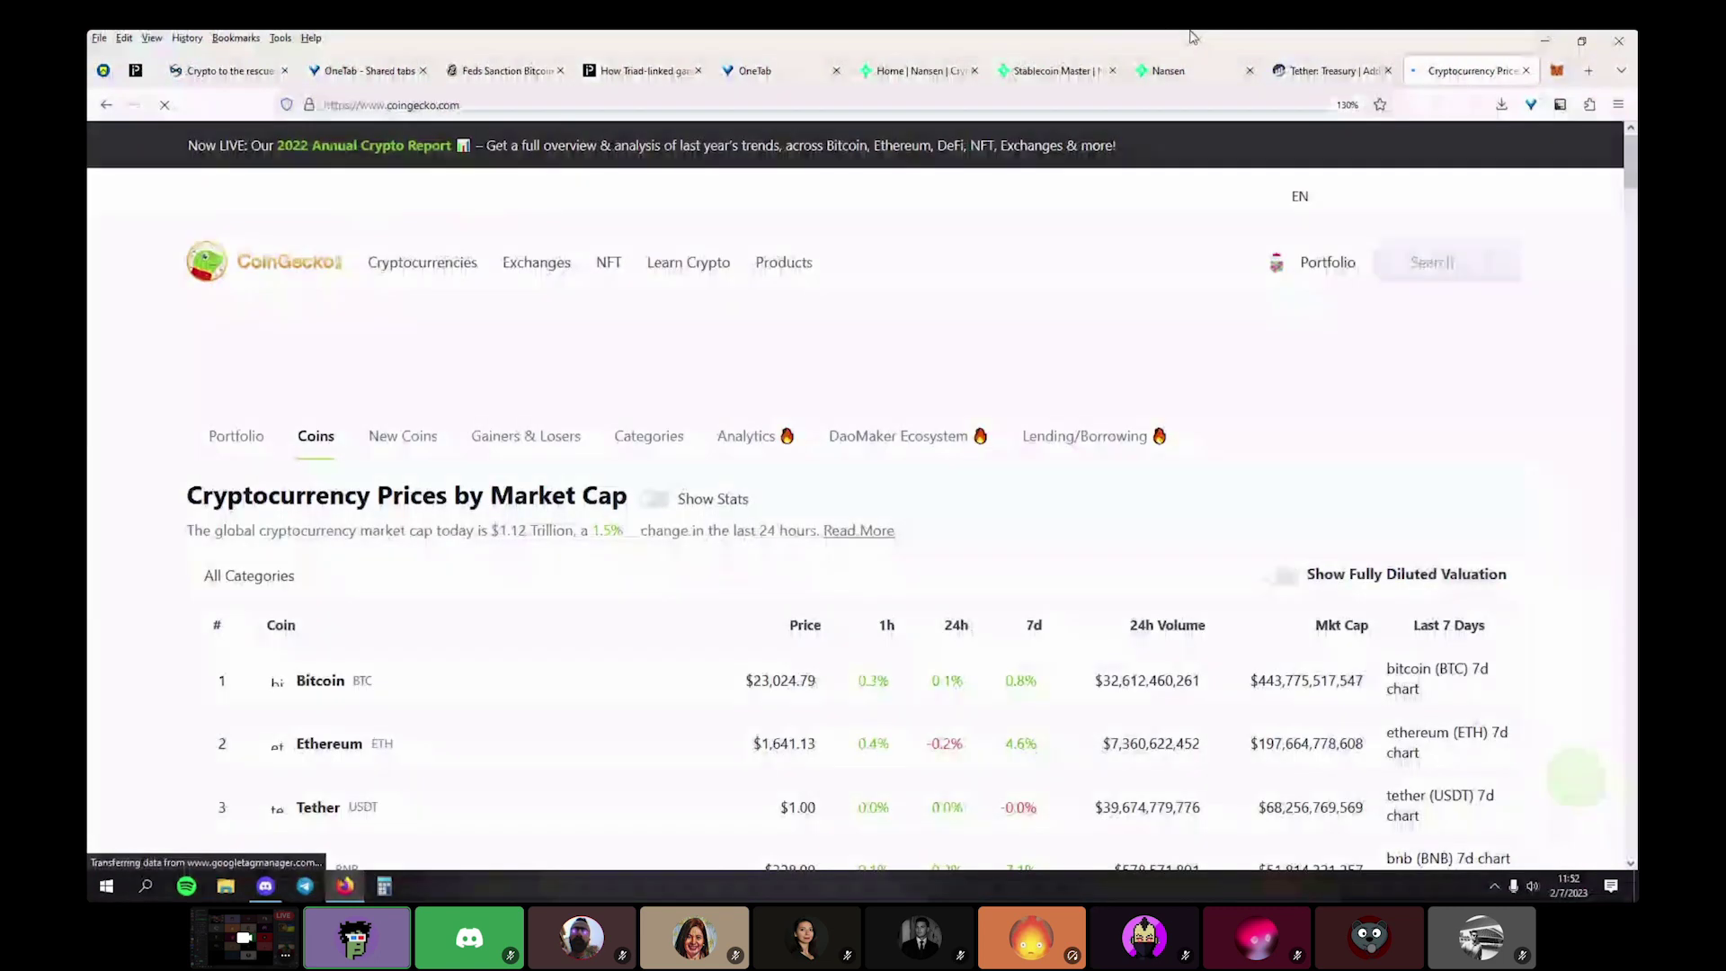
left_click(1016, 624)
scroll(1033, 557, "down", 4)
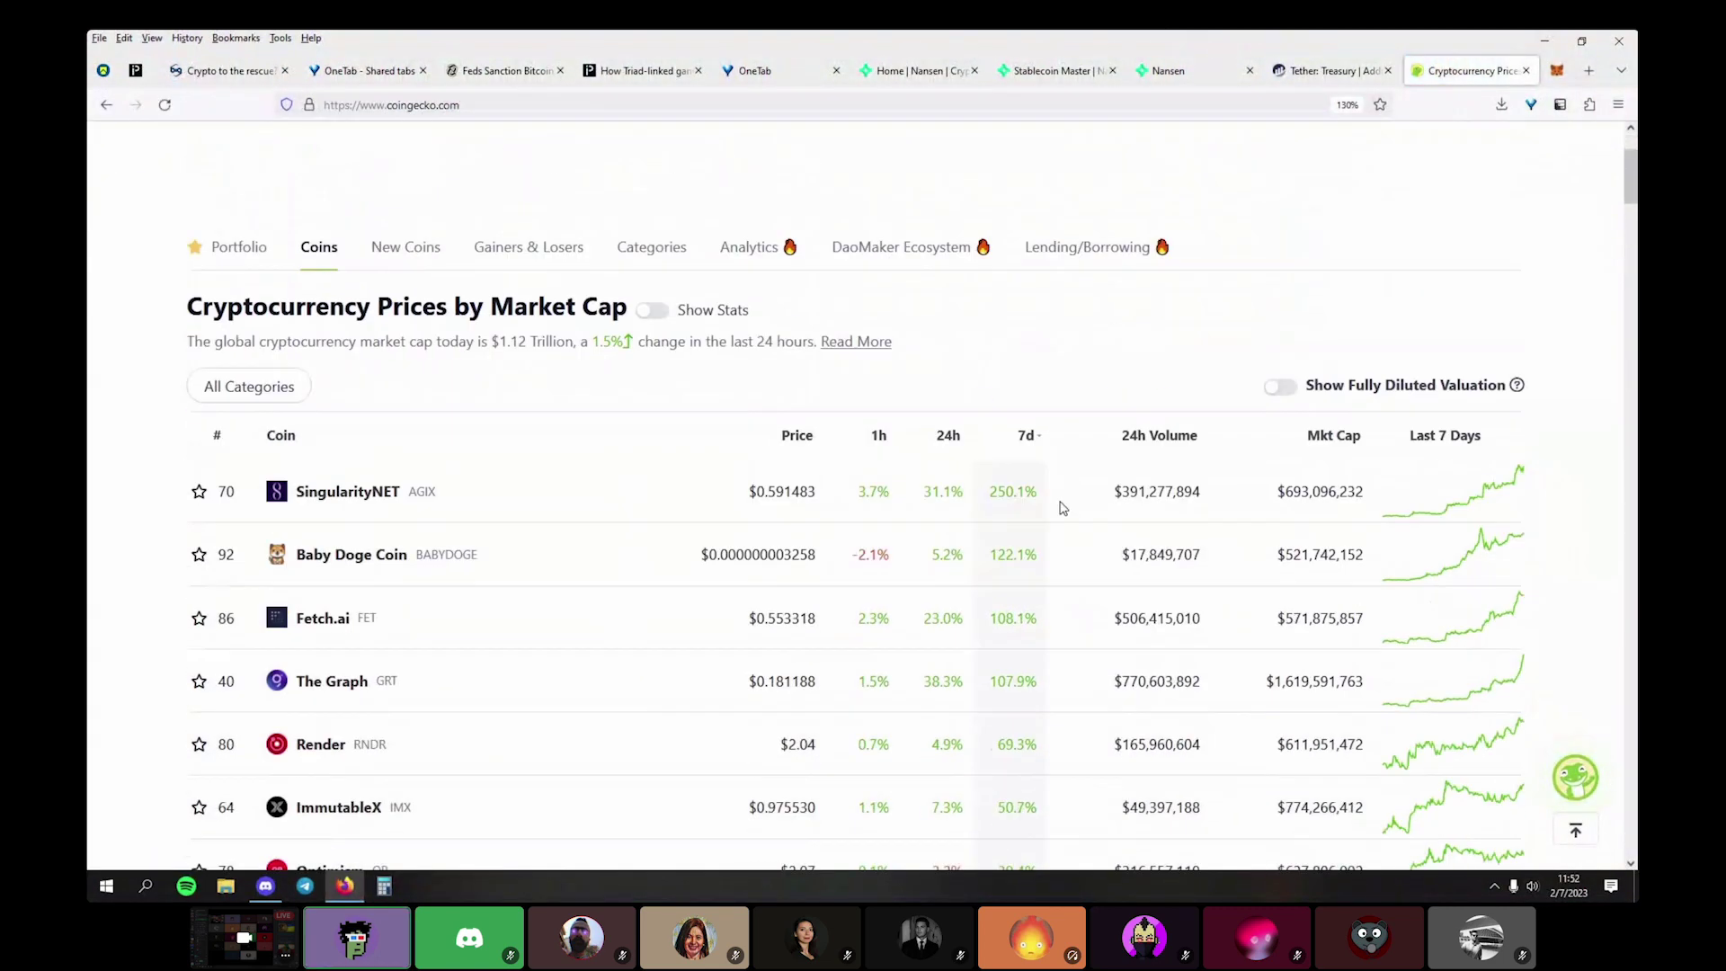
Compare the coins by 24-hour gains and losses, and re-sort by 7-day gain to point out The Graph's price changes
left_click(950, 295)
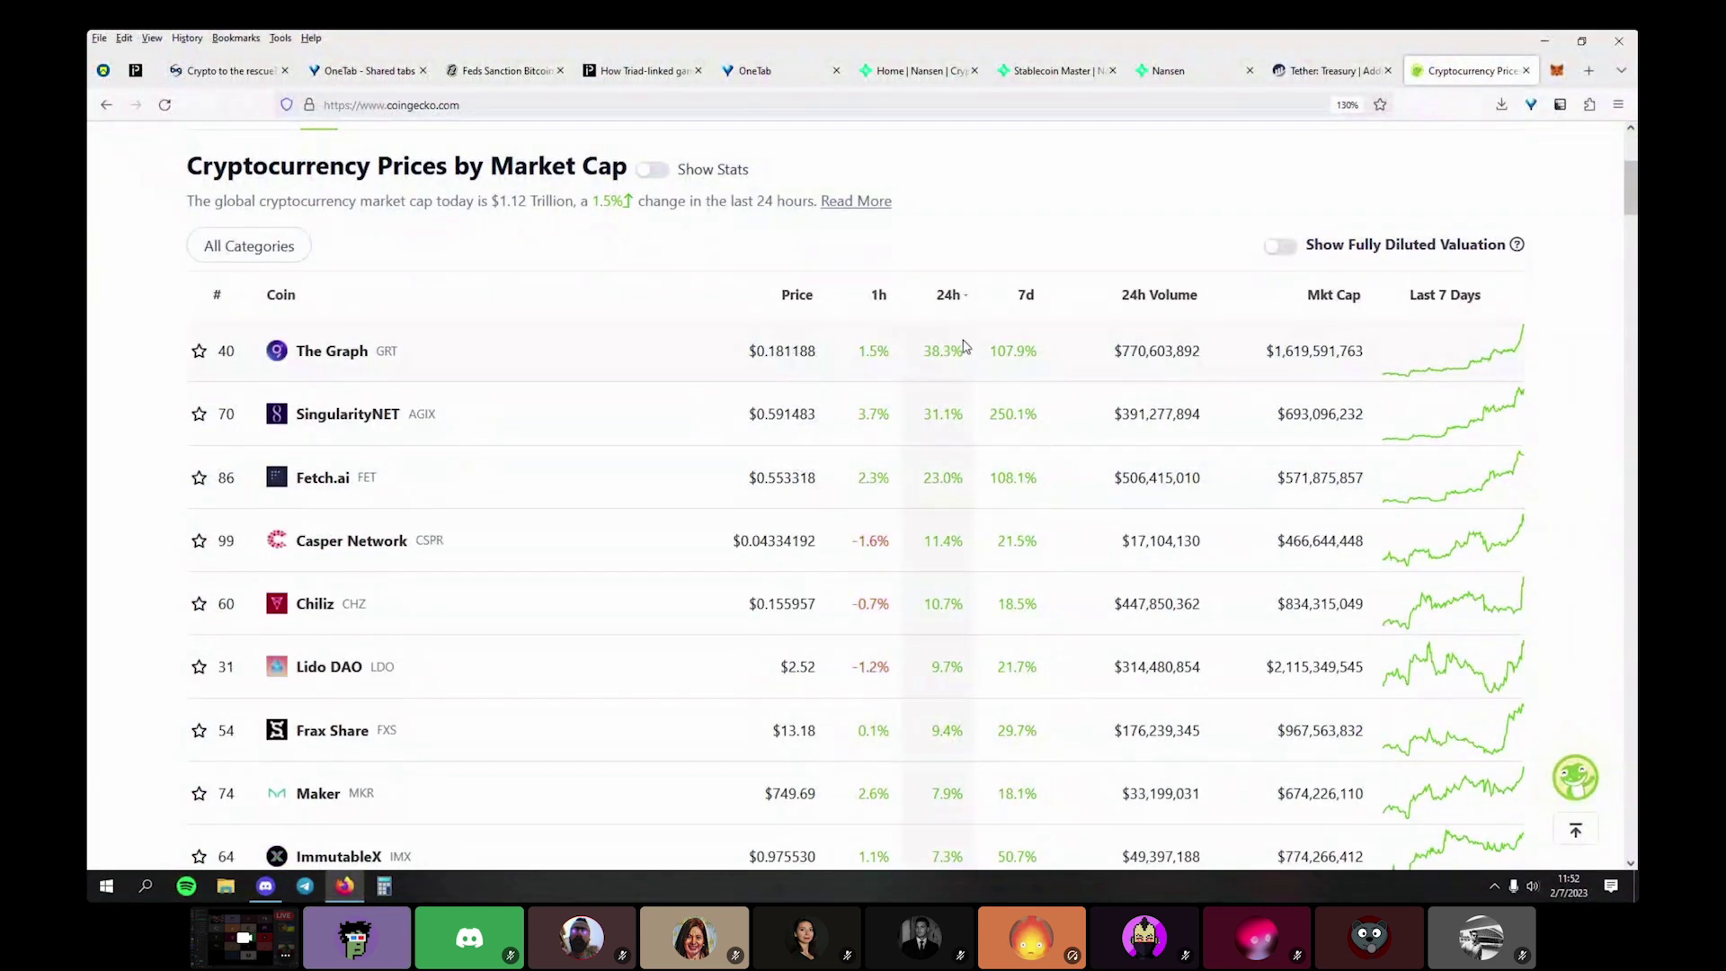
left_click(950, 297)
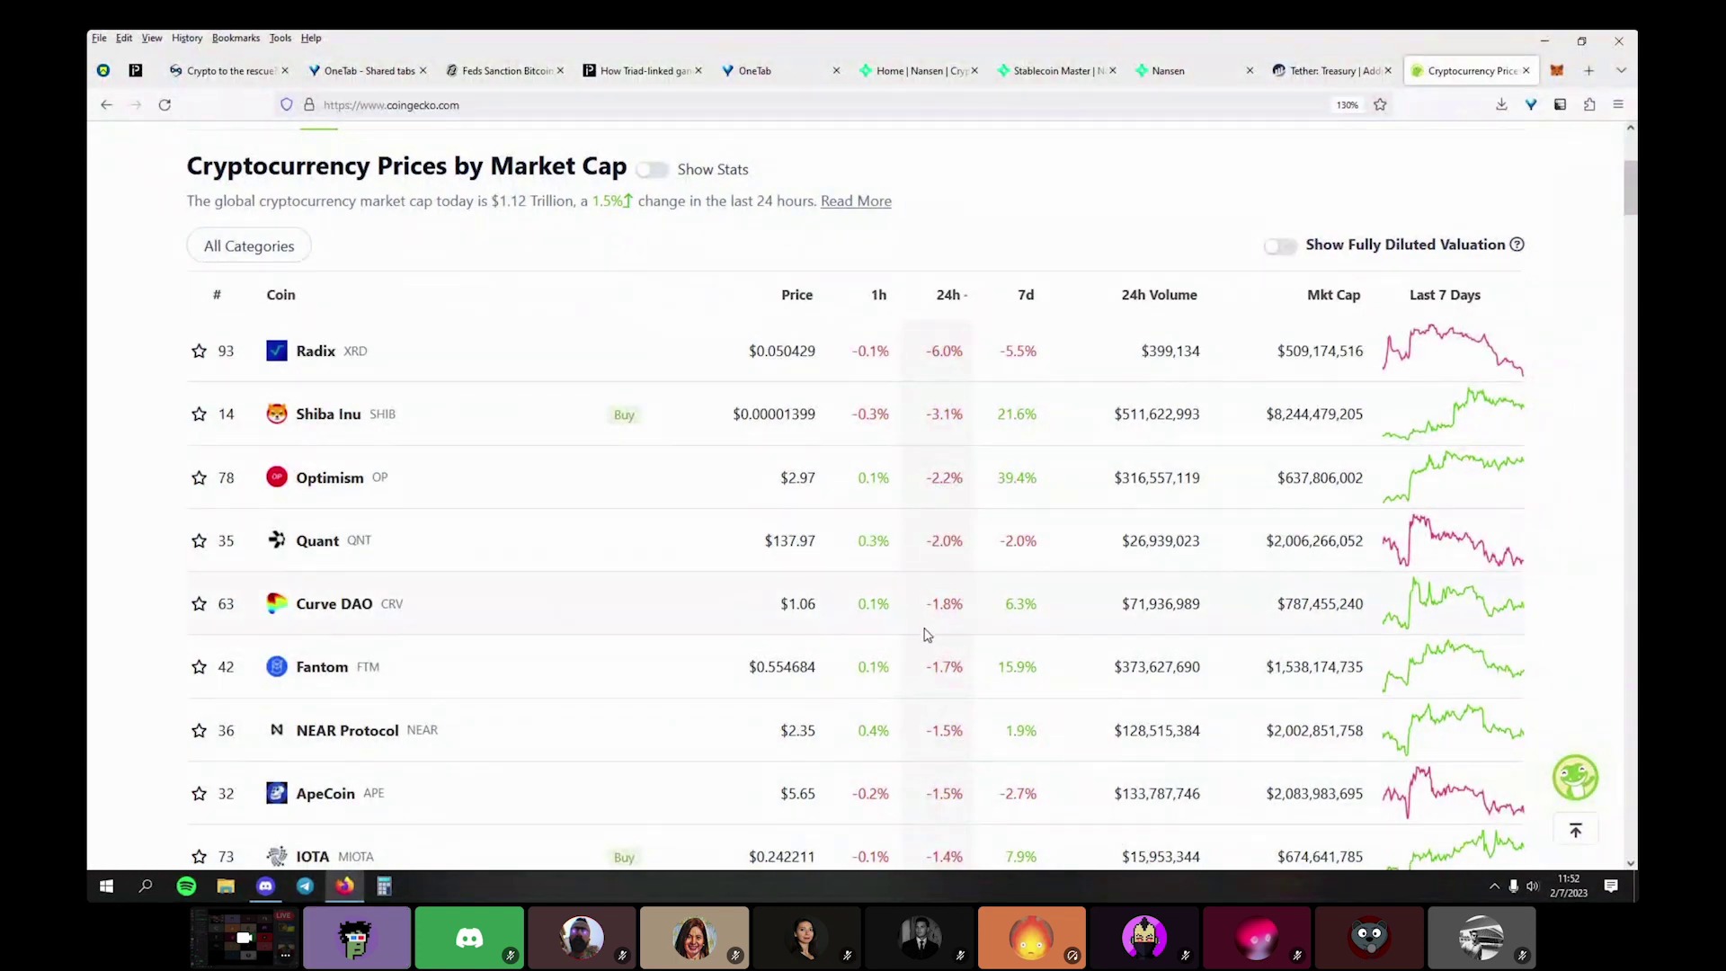
left_click(1026, 297)
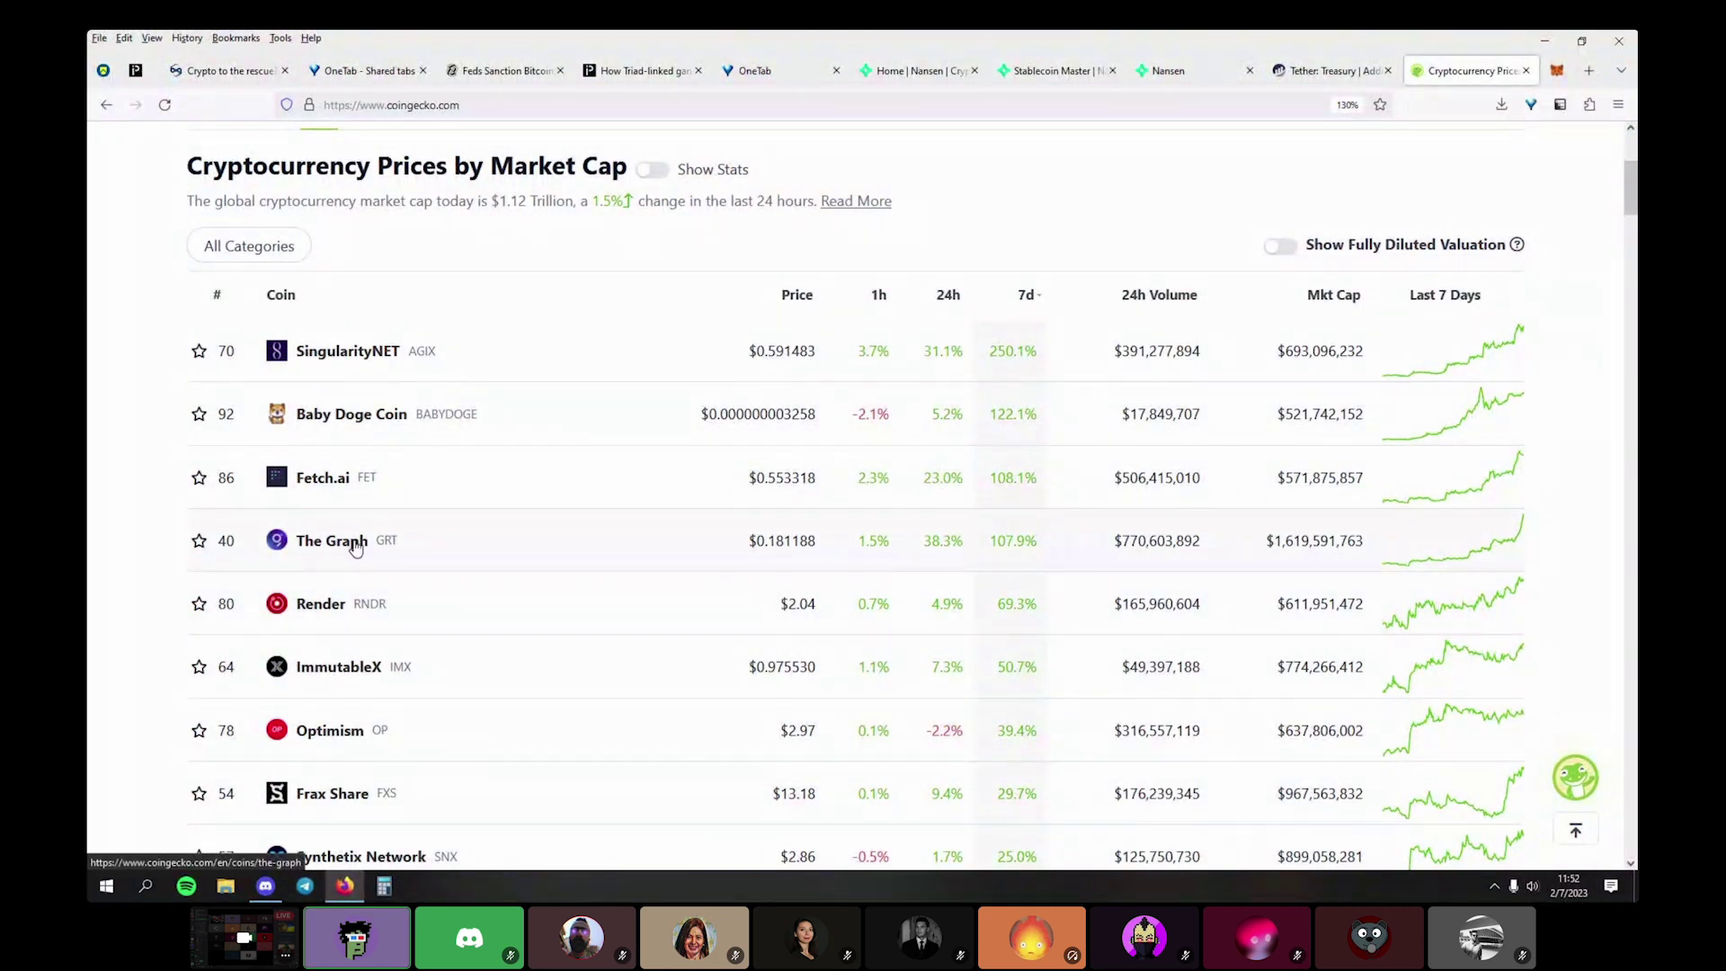
double_click(1003, 542)
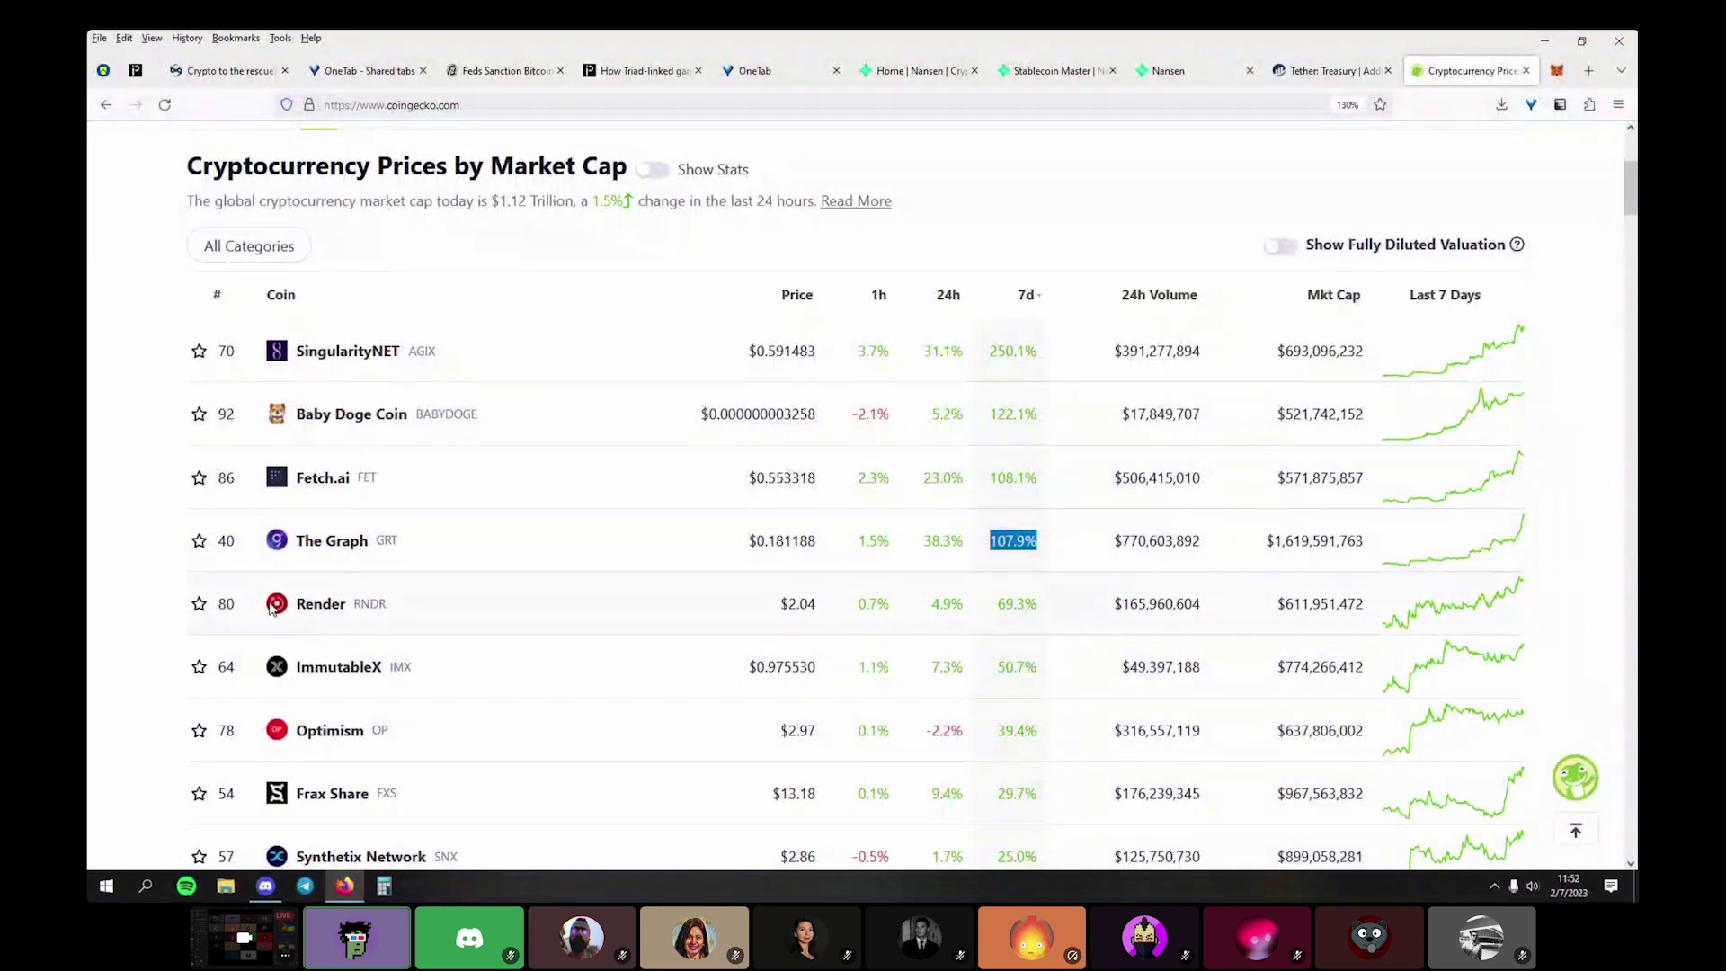
left_click(952, 542)
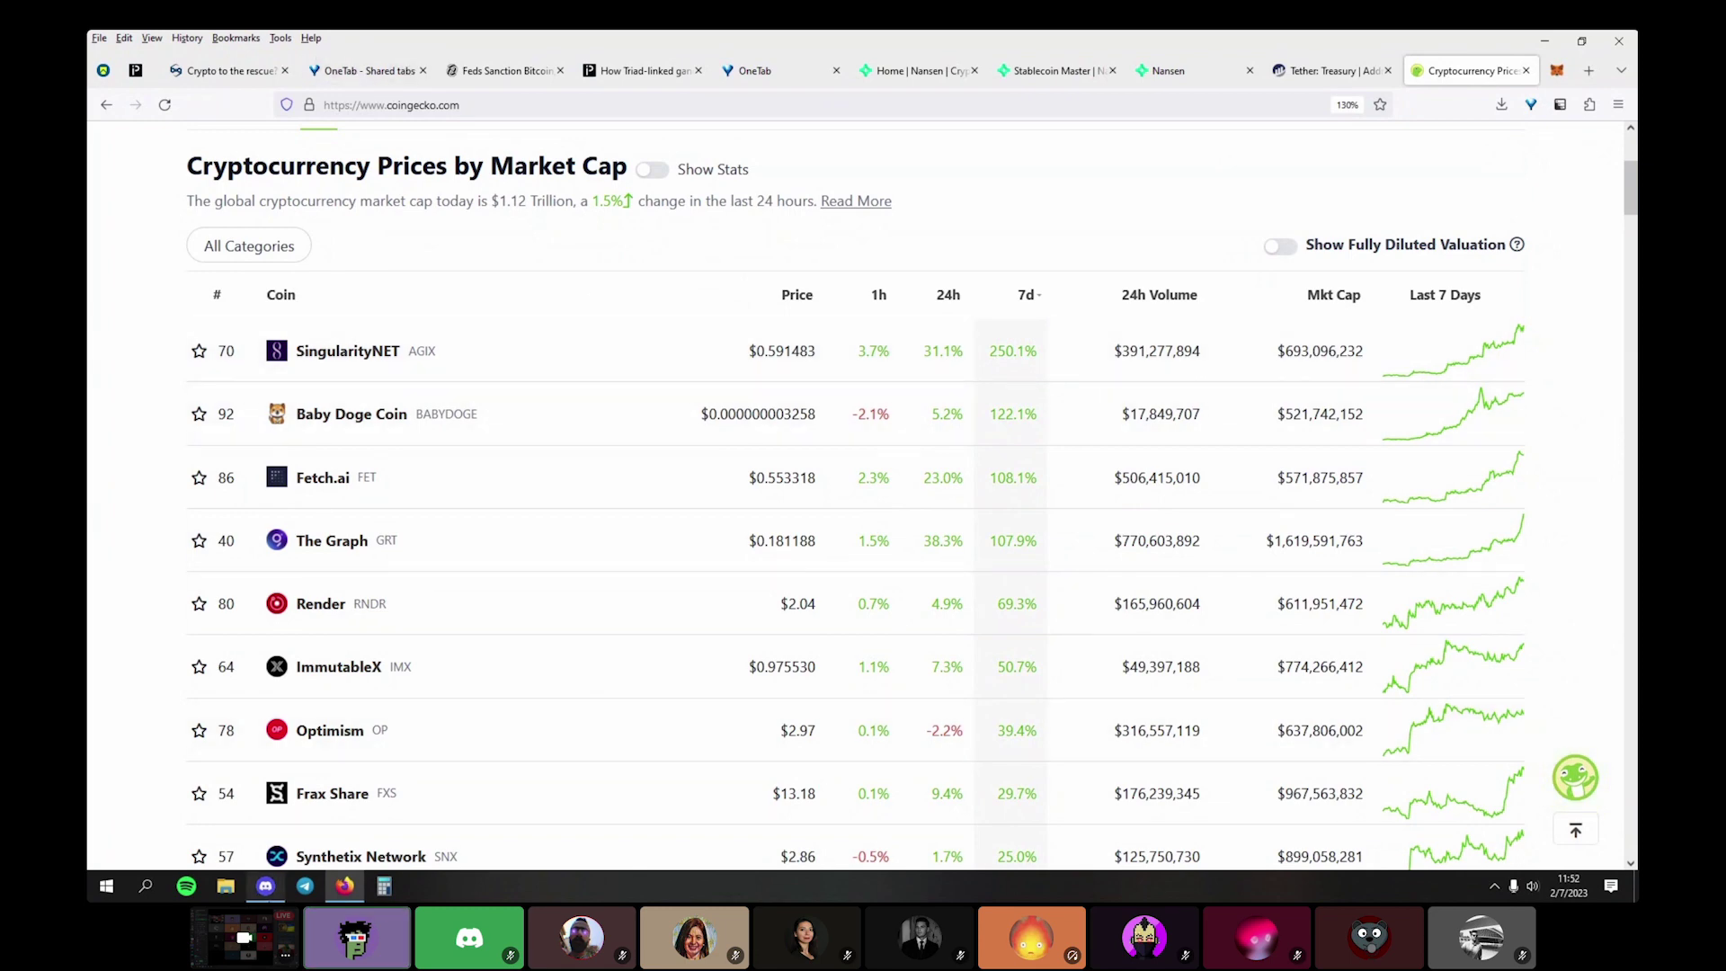
Check the public-voice channel in Discord, and go back to Nansen's Home dashboard with the CoinGecko page closed
left_click(265, 886)
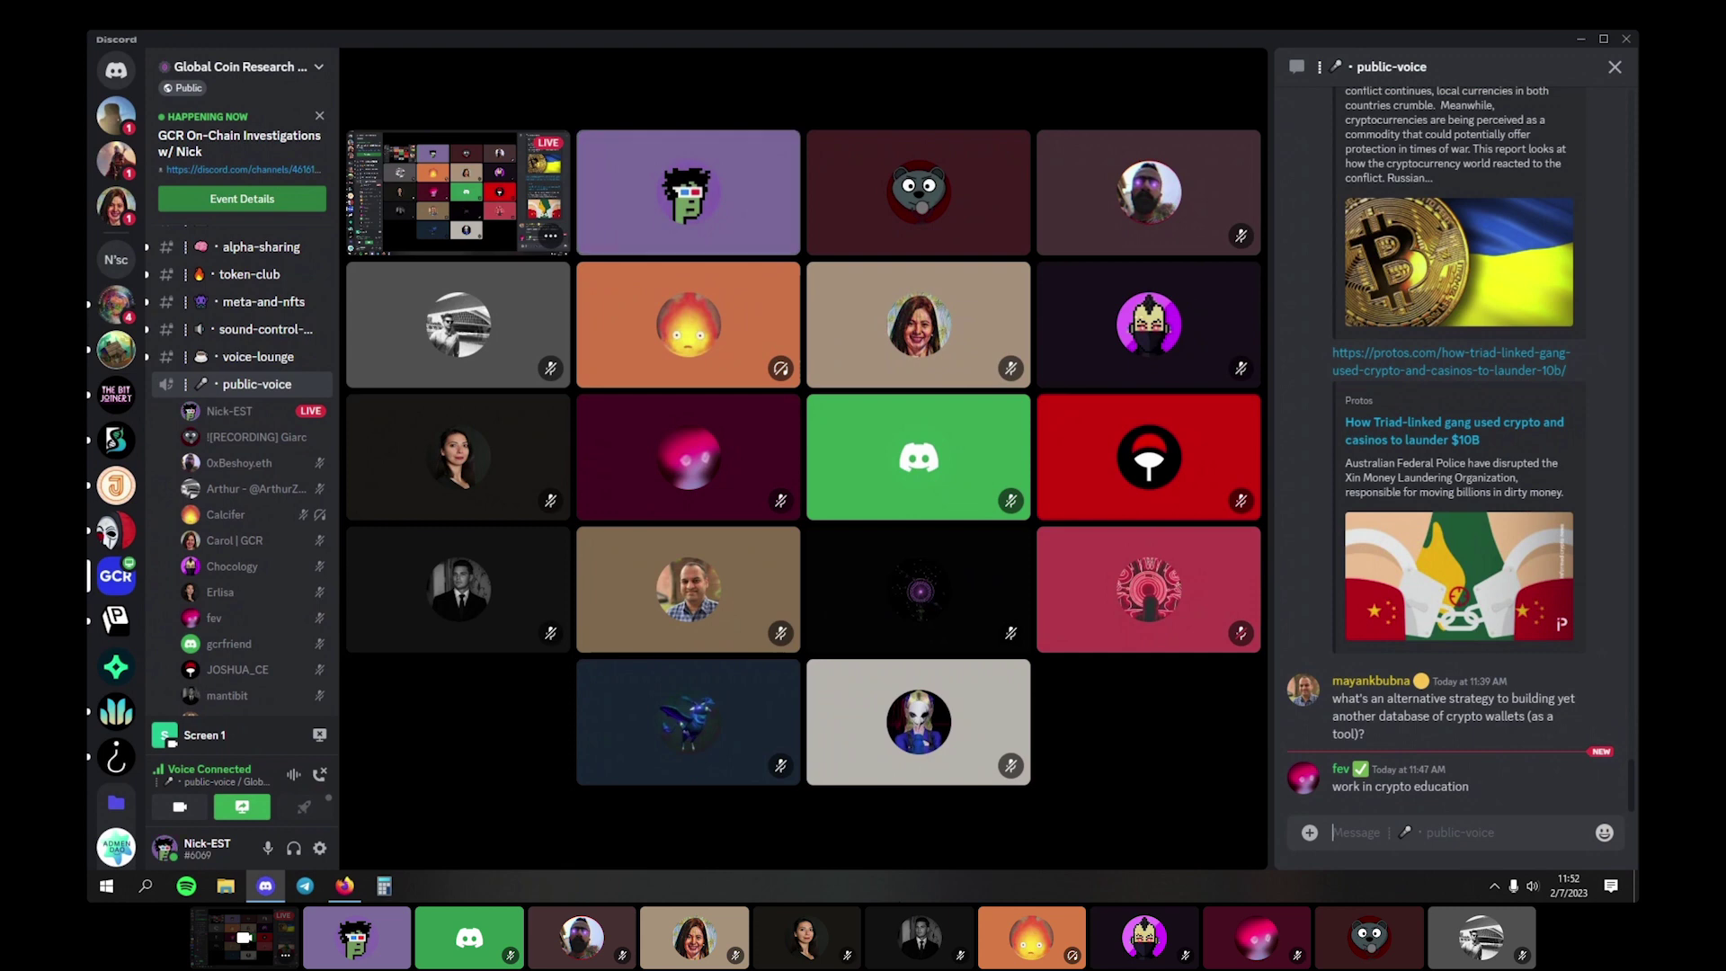
left_click(345, 886)
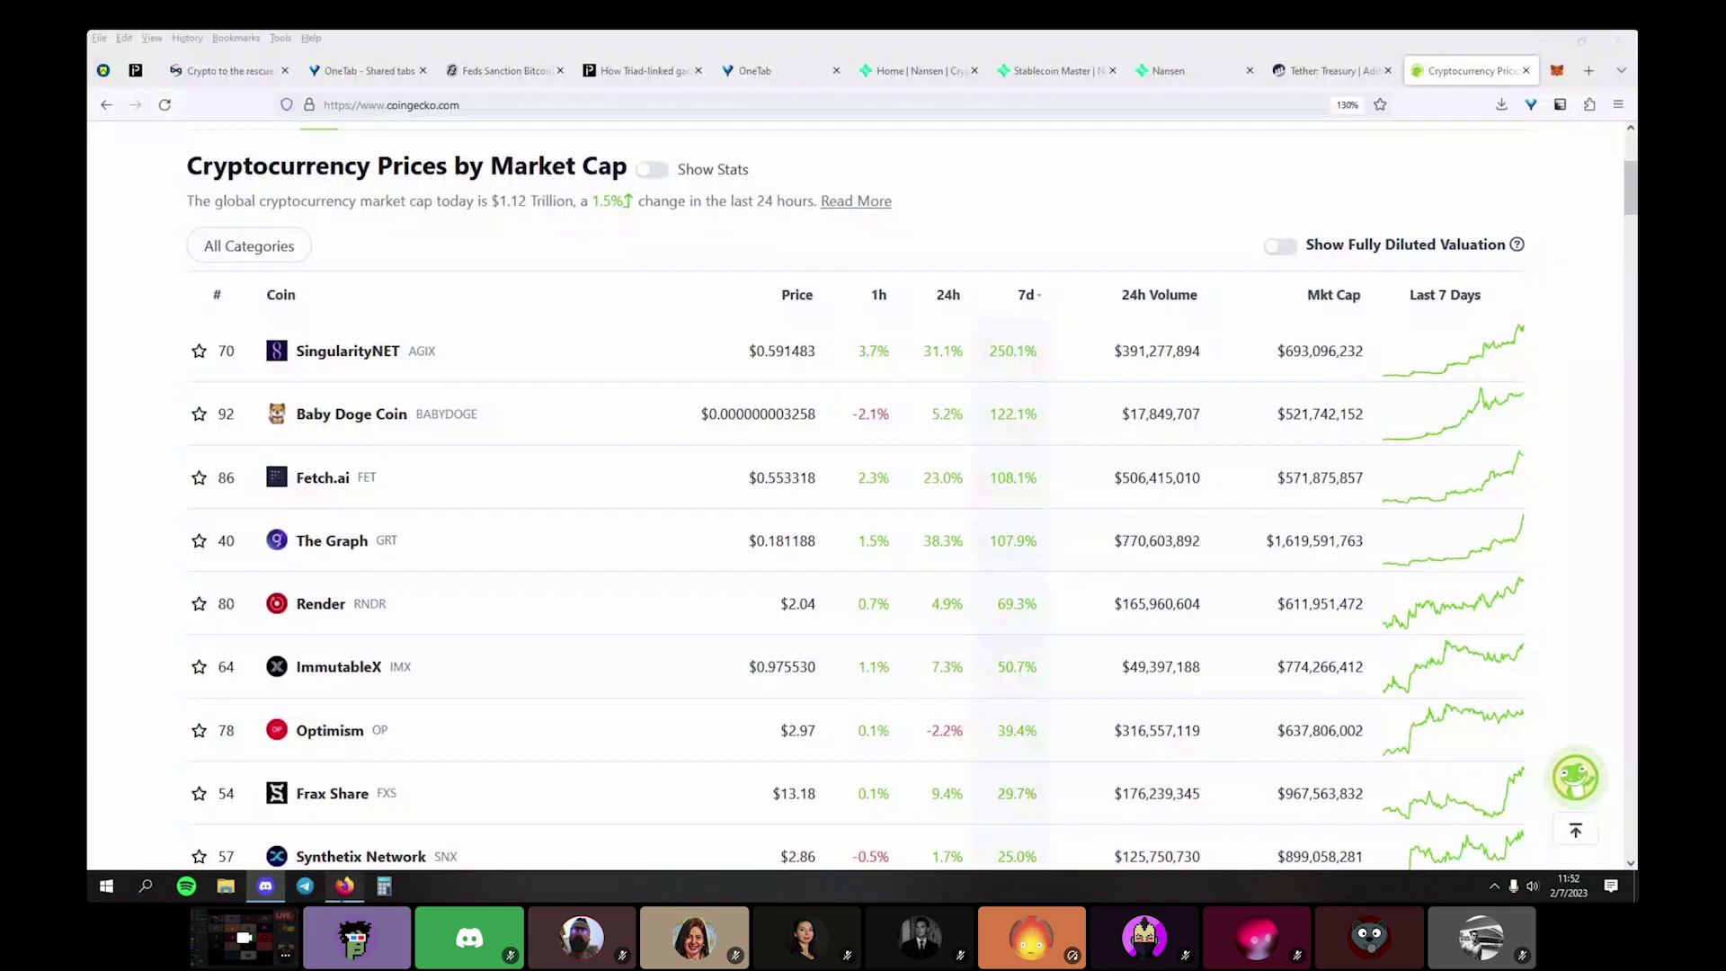
key("ctrl+w")
left_click(1042, 70)
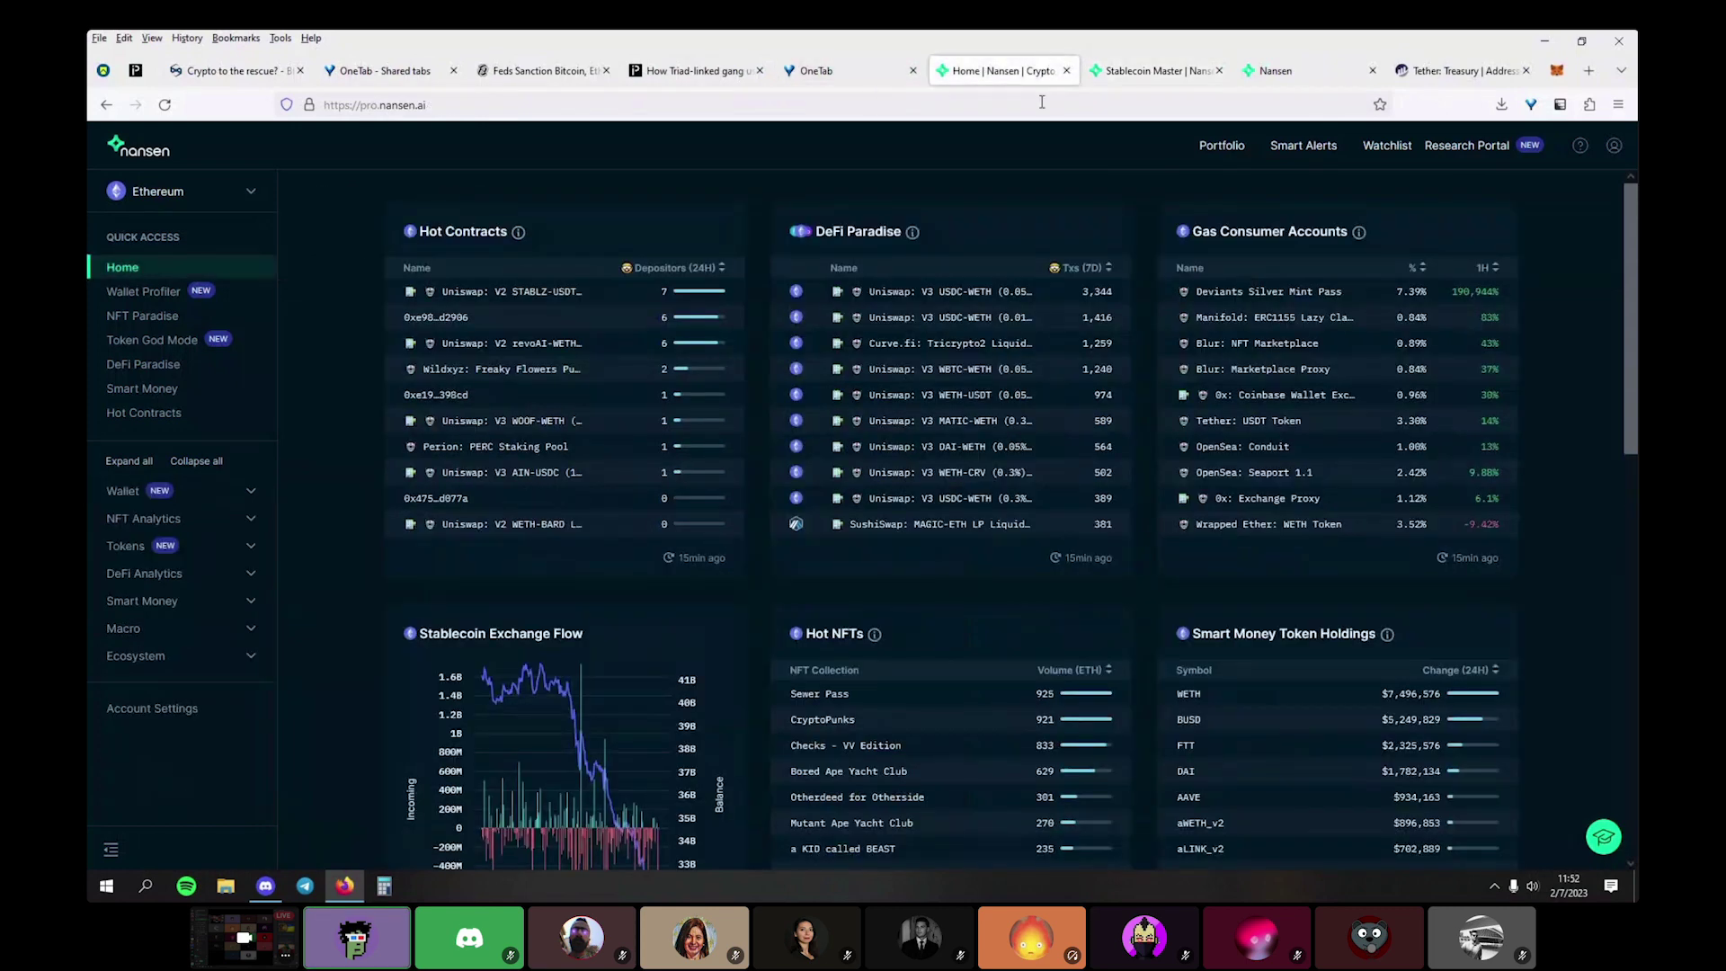
Load the GUSD (Gemini Dollar) summary in Token God Mode and view its Token Distribution chart and Top Balances
left_click(109, 340)
left_click(872, 369)
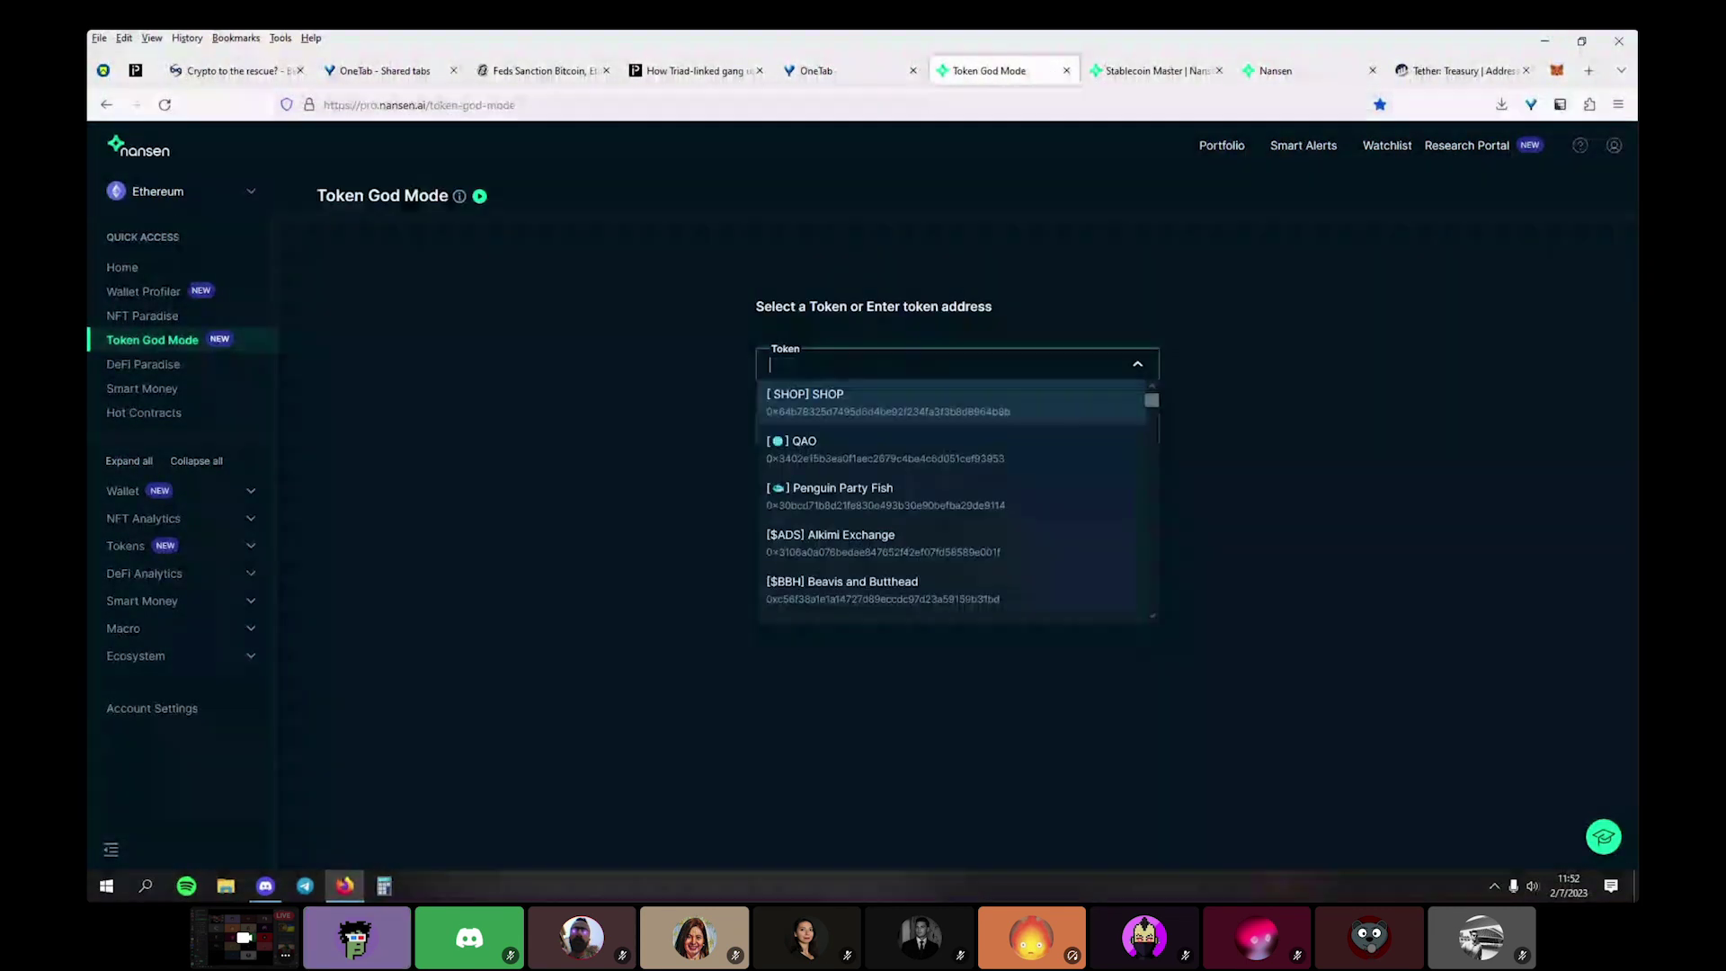
type("gusd")
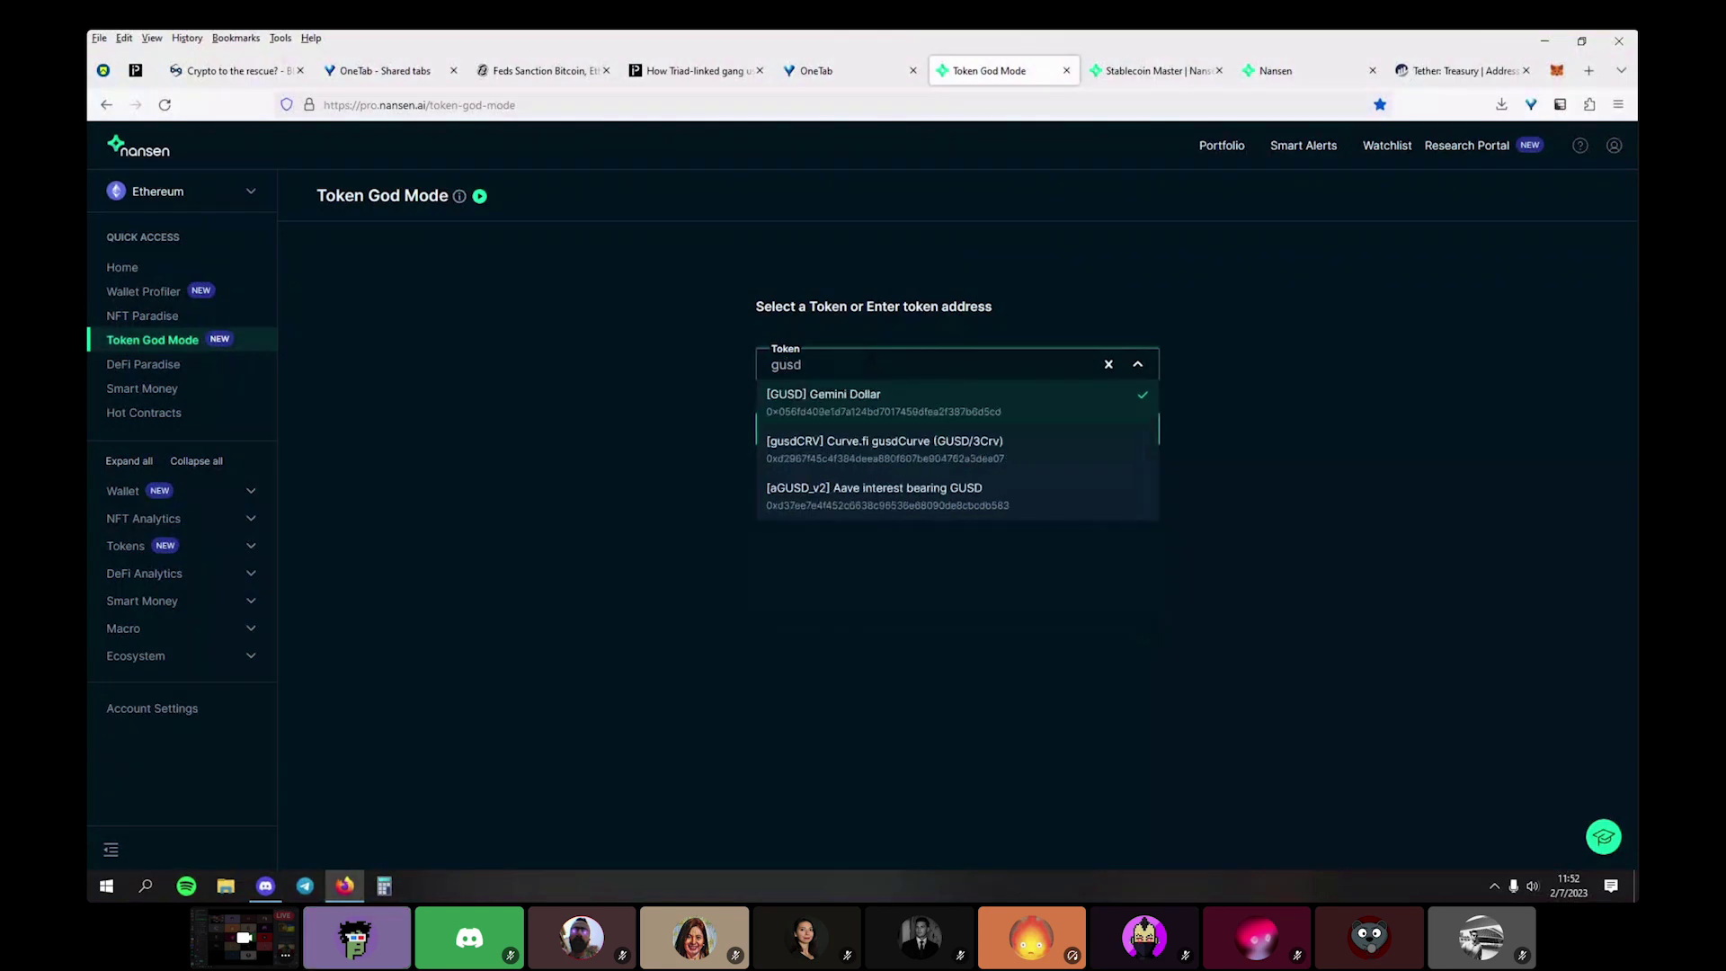
left_click(825, 407)
left_click(824, 431)
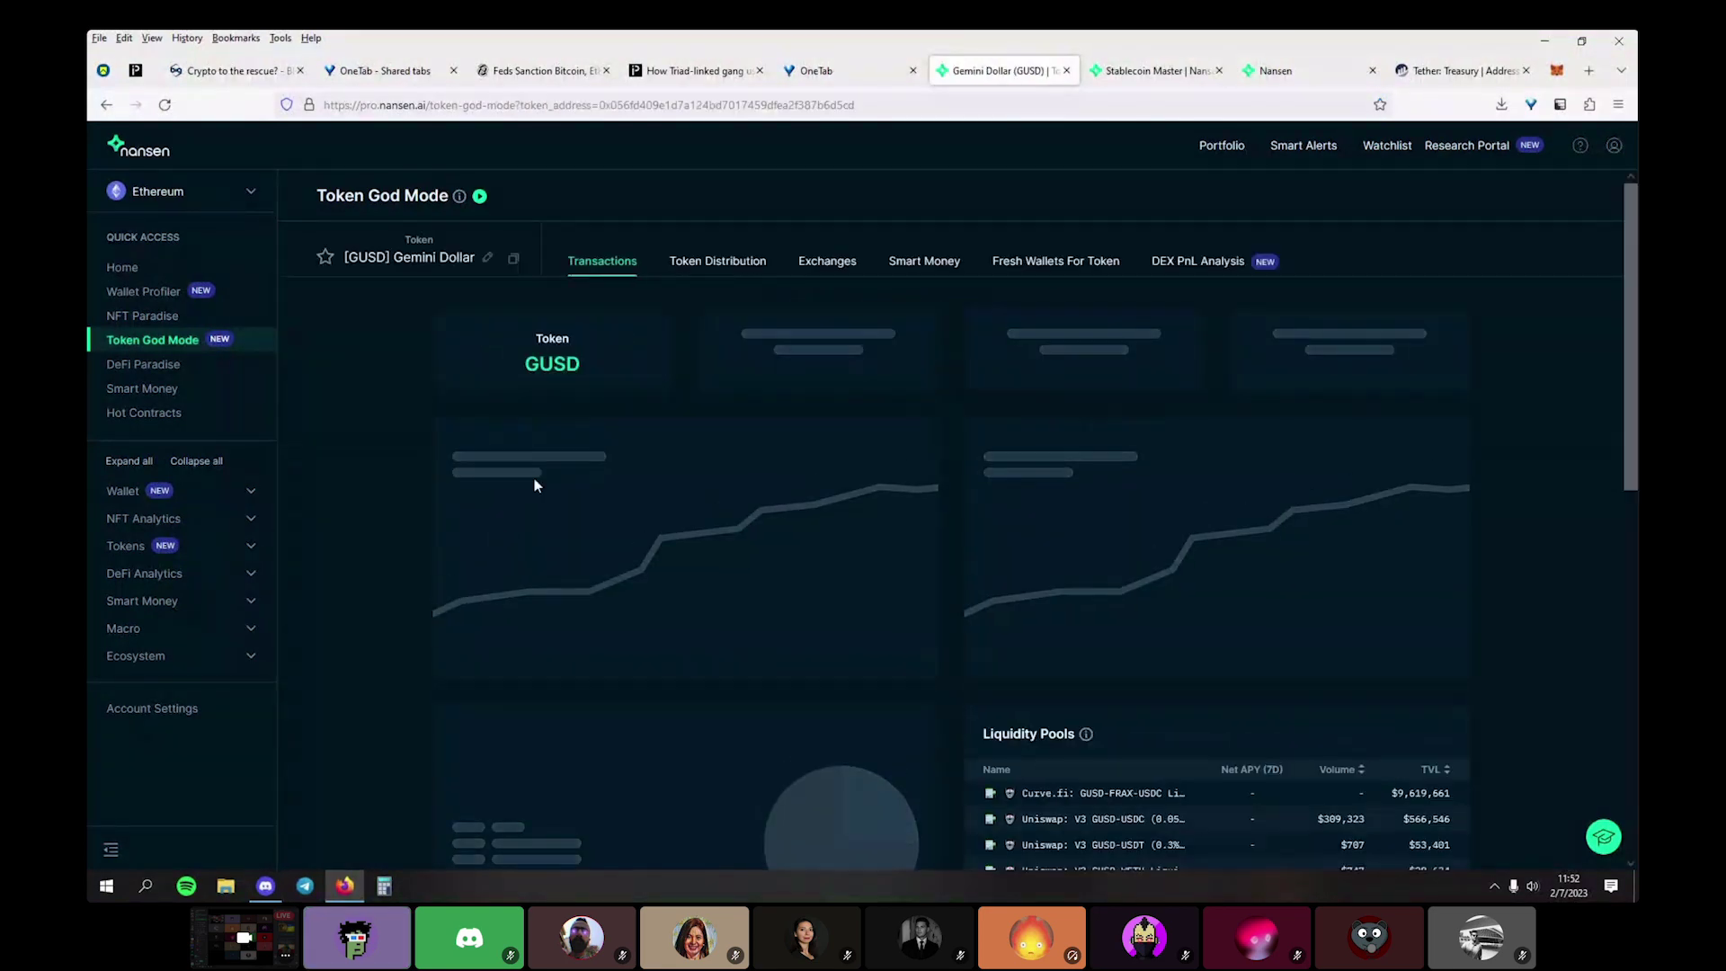
left_click(717, 261)
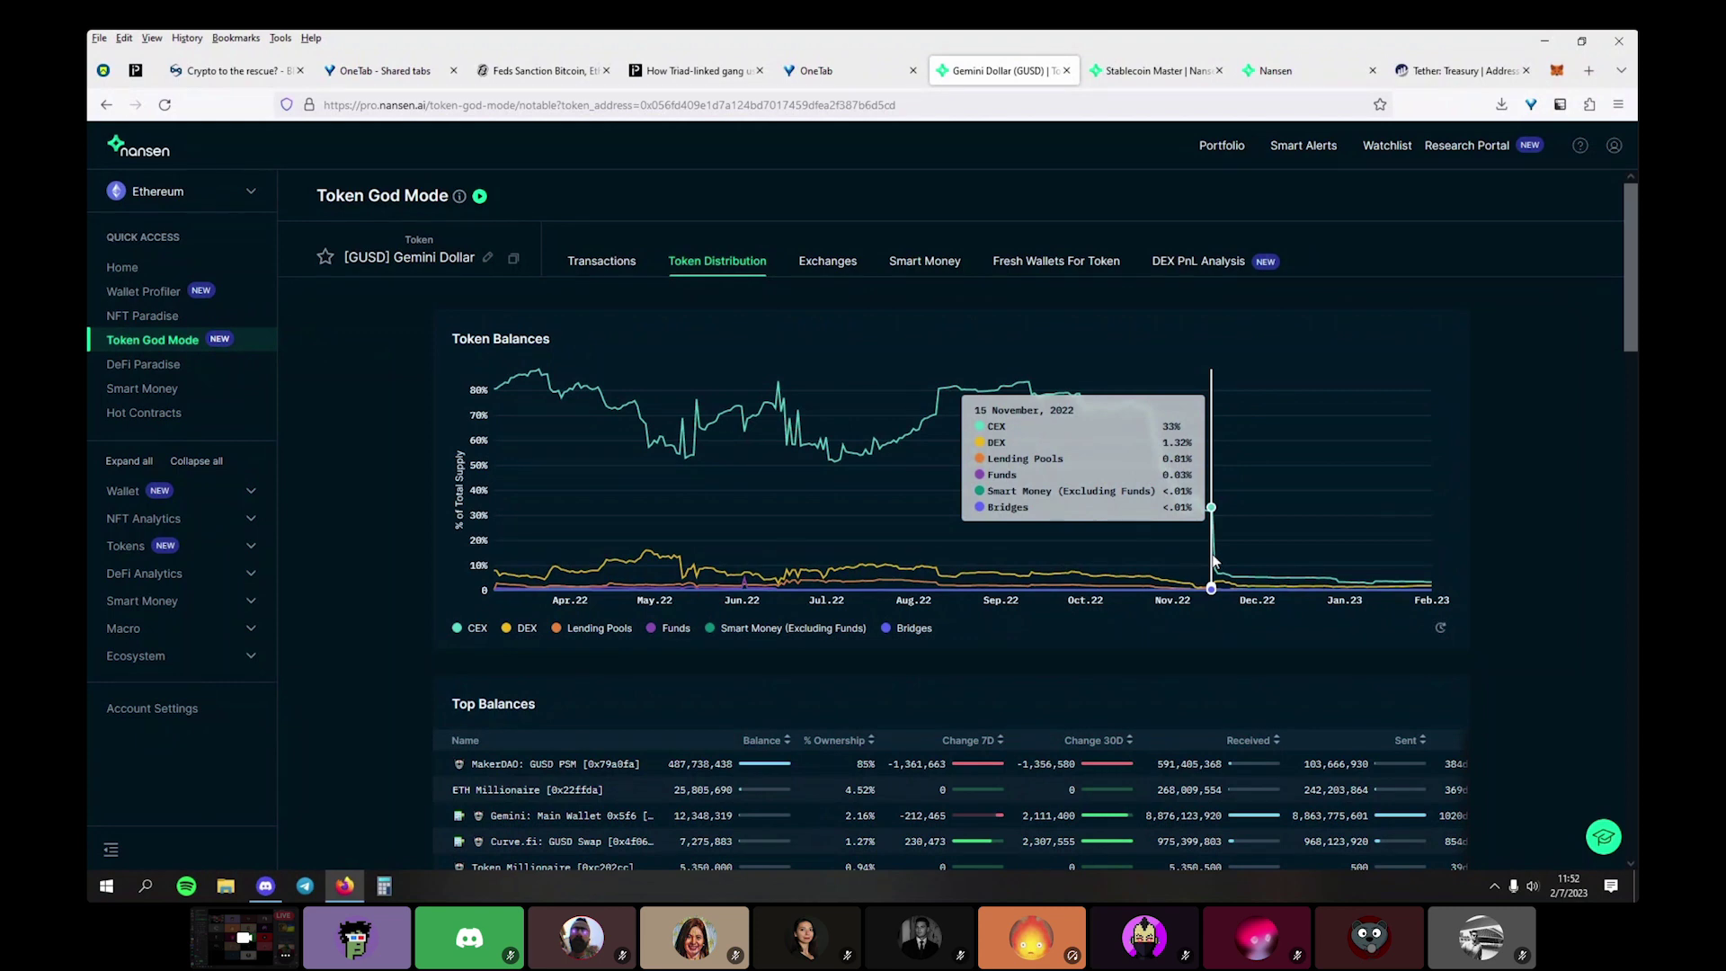
scroll(1220, 564, "down", 3)
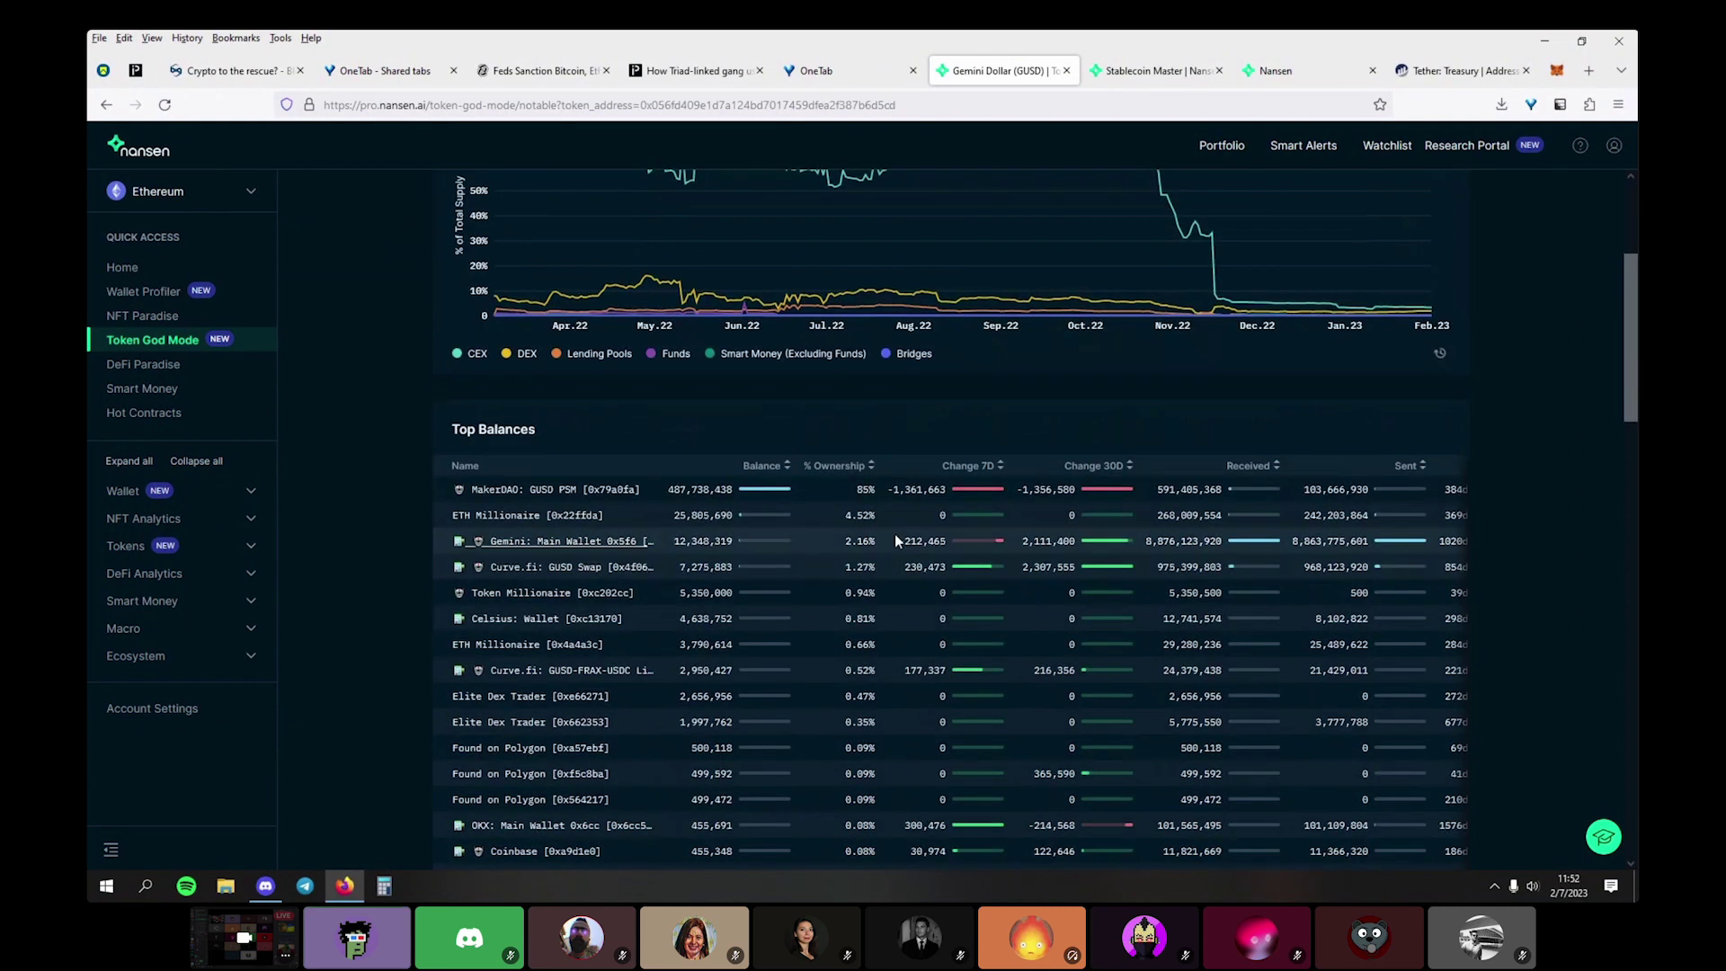
Search Etherscan for gusd and open the Gemini dollar (GUSD) token page
left_click(1449, 72)
left_click(1115, 132)
type("gusd")
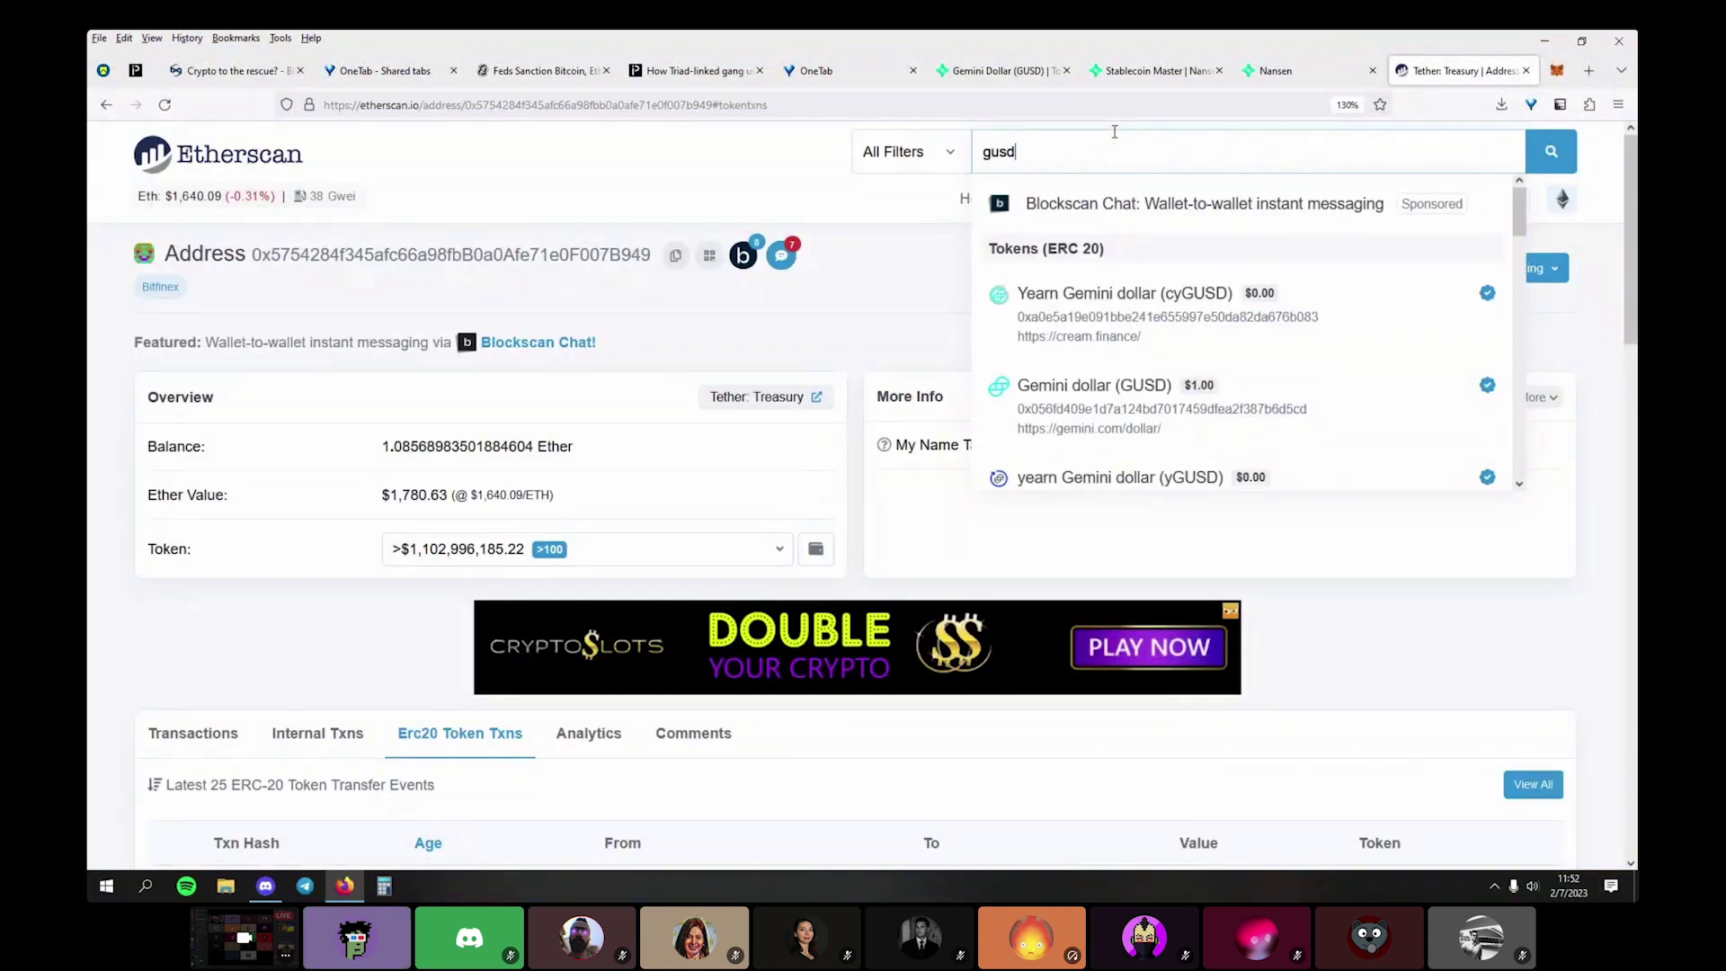
left_click(1287, 409)
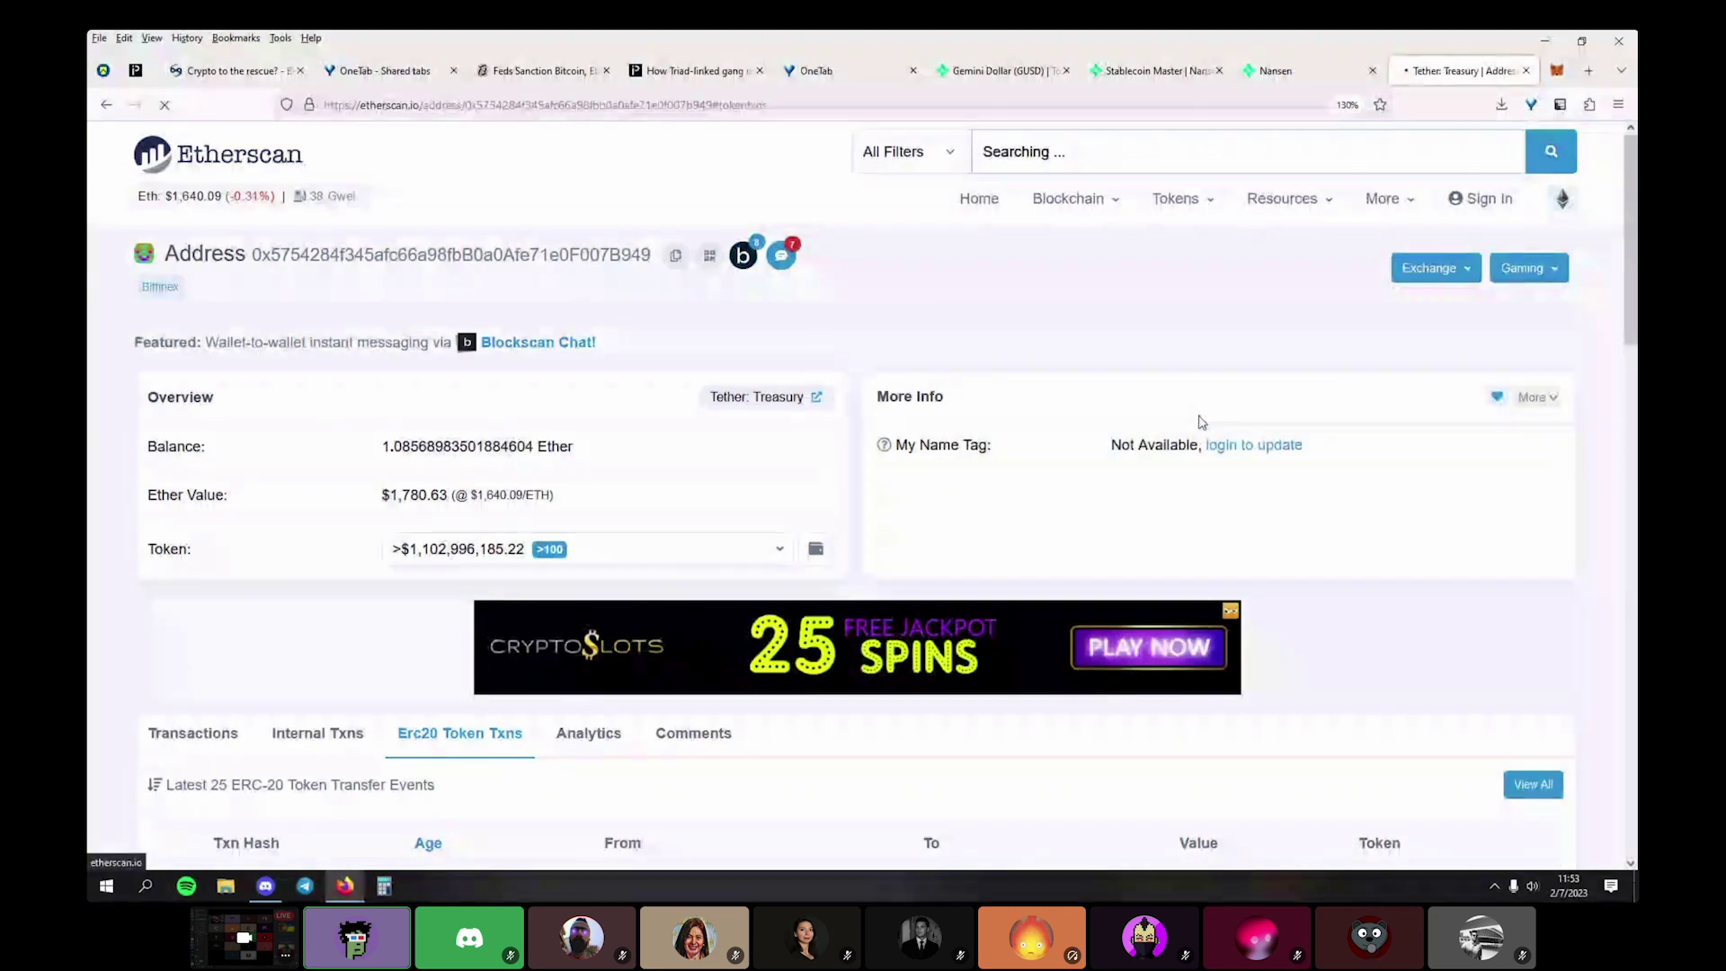
Look over GUSD's overview and recent transfers on Etherscan, and highlight its max total supply
scroll(1150, 360, "down", 7)
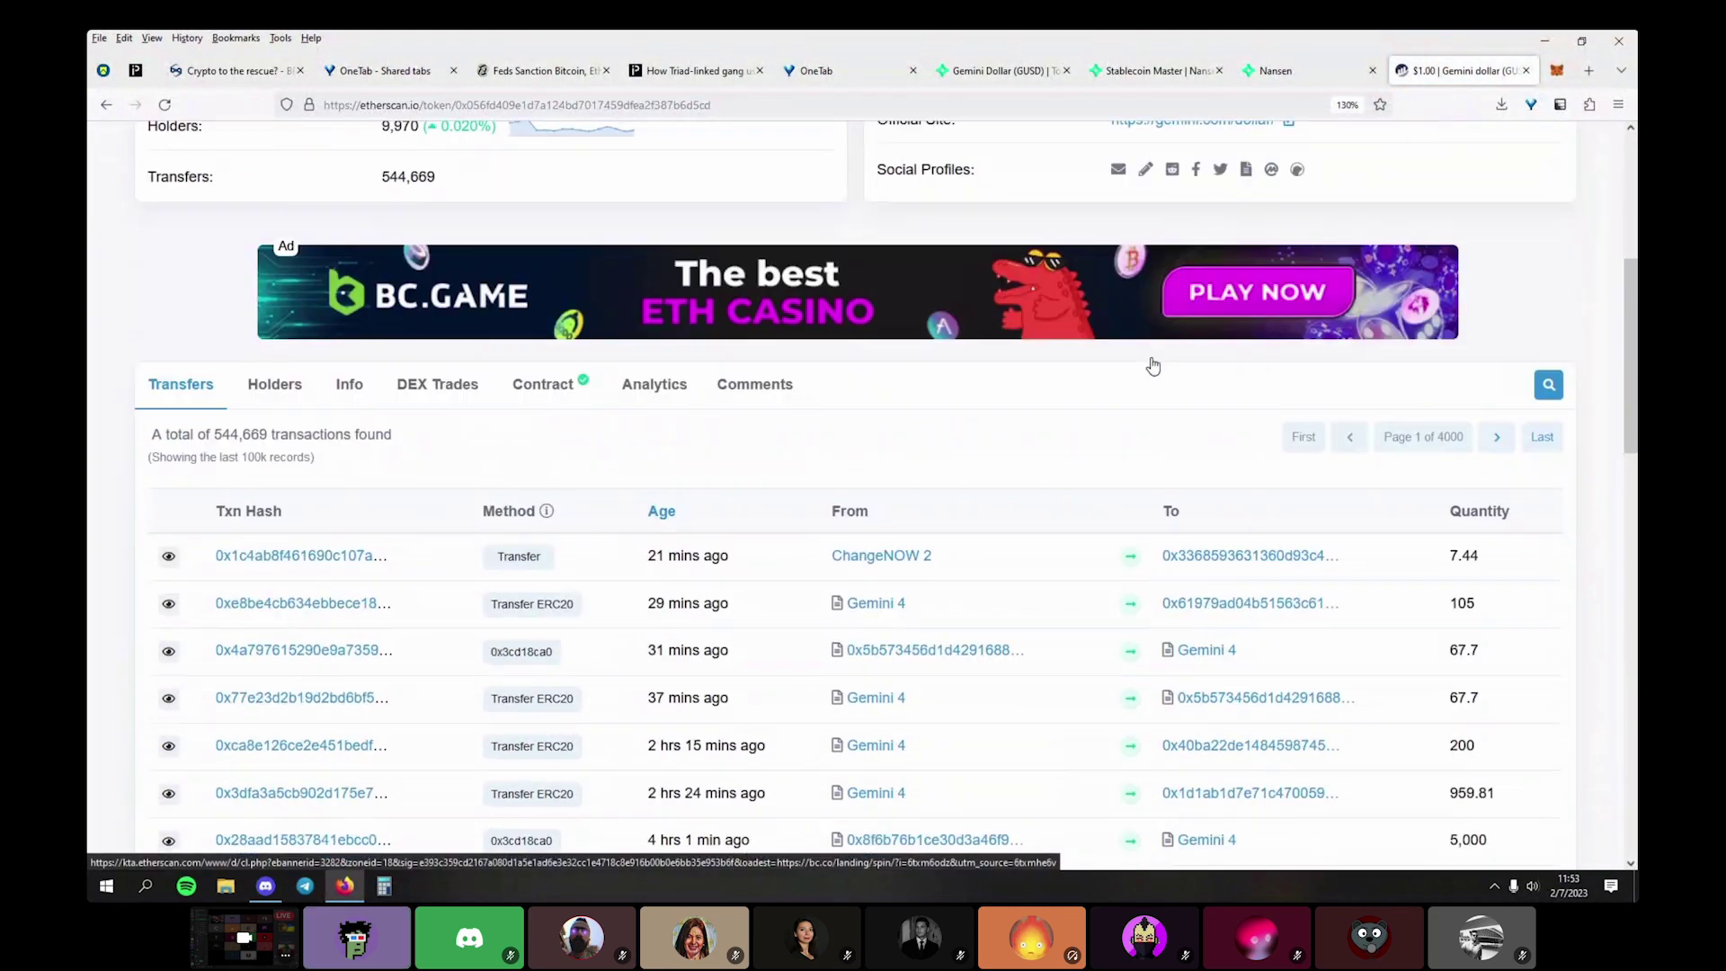
scroll(831, 531, "up", 5)
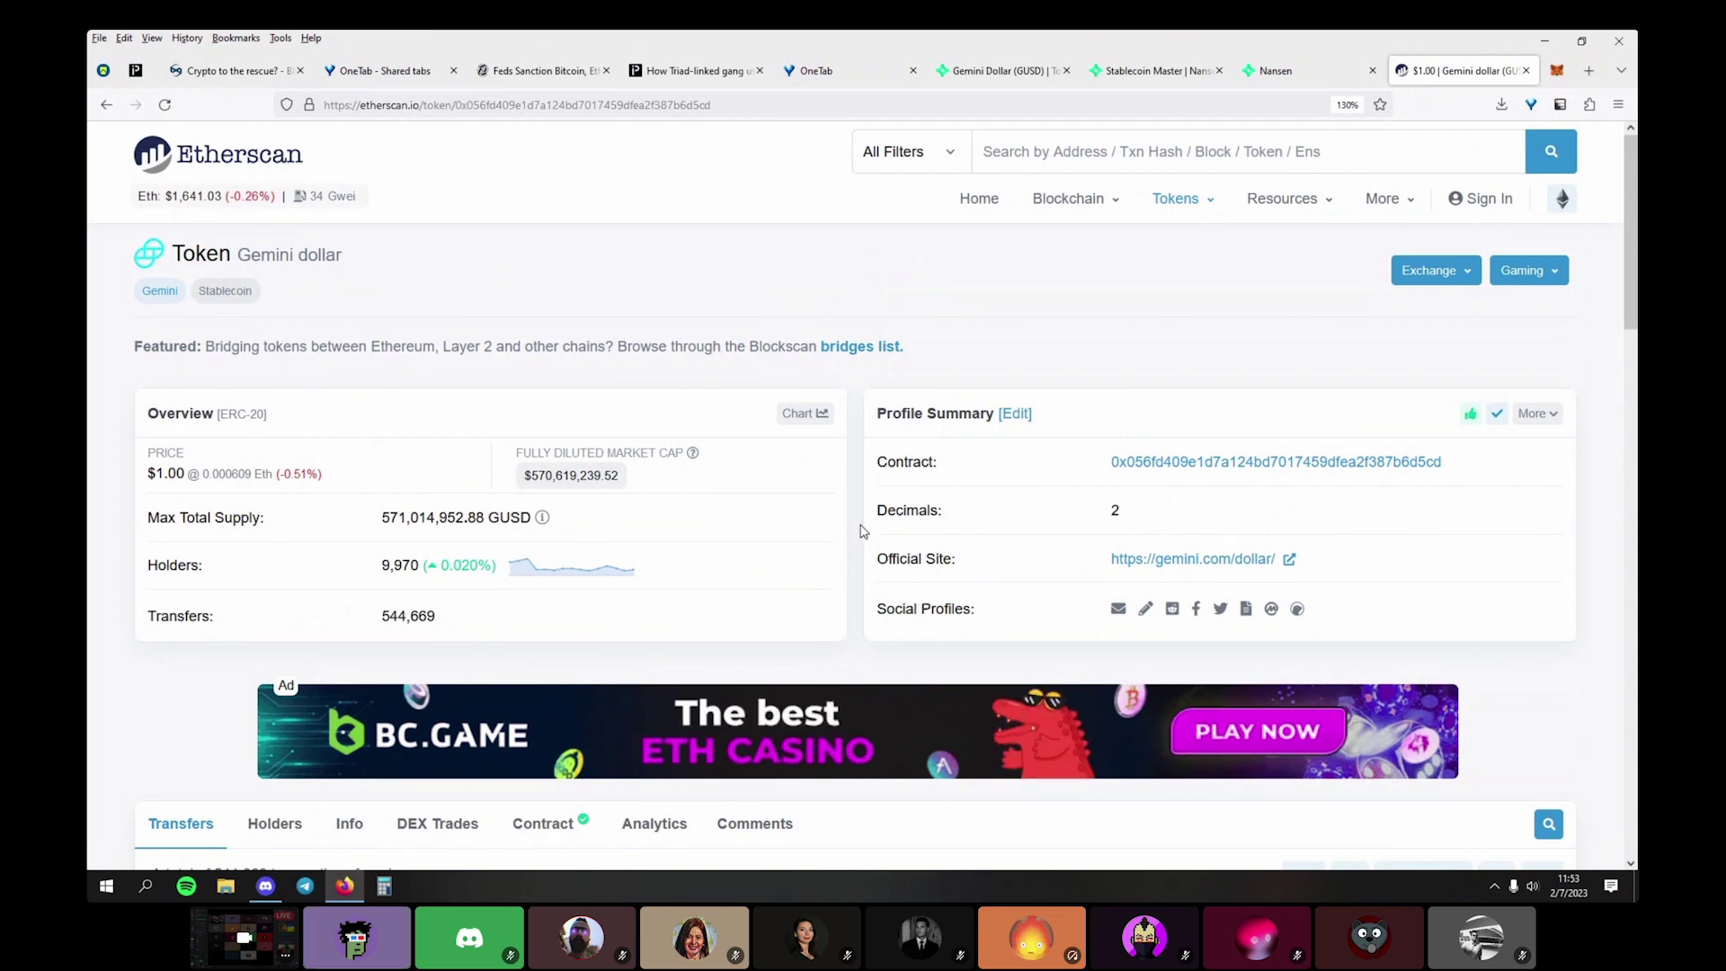
scroll(861, 530, "down", 3)
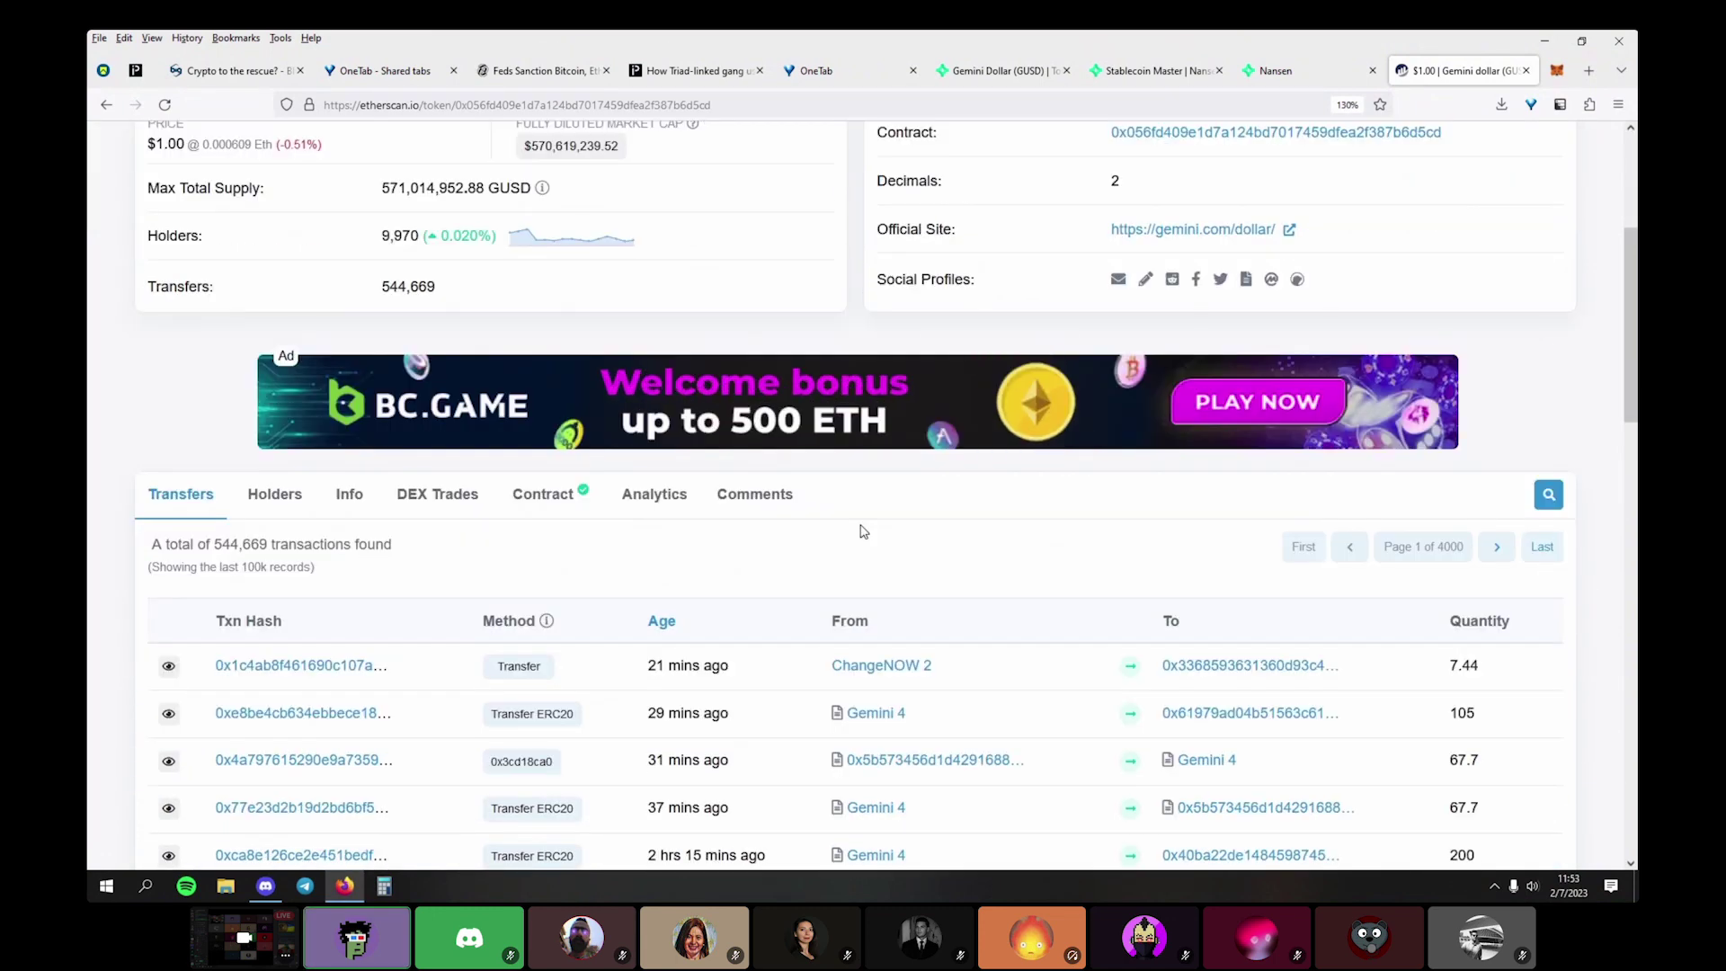
scroll(862, 532, "down", 3)
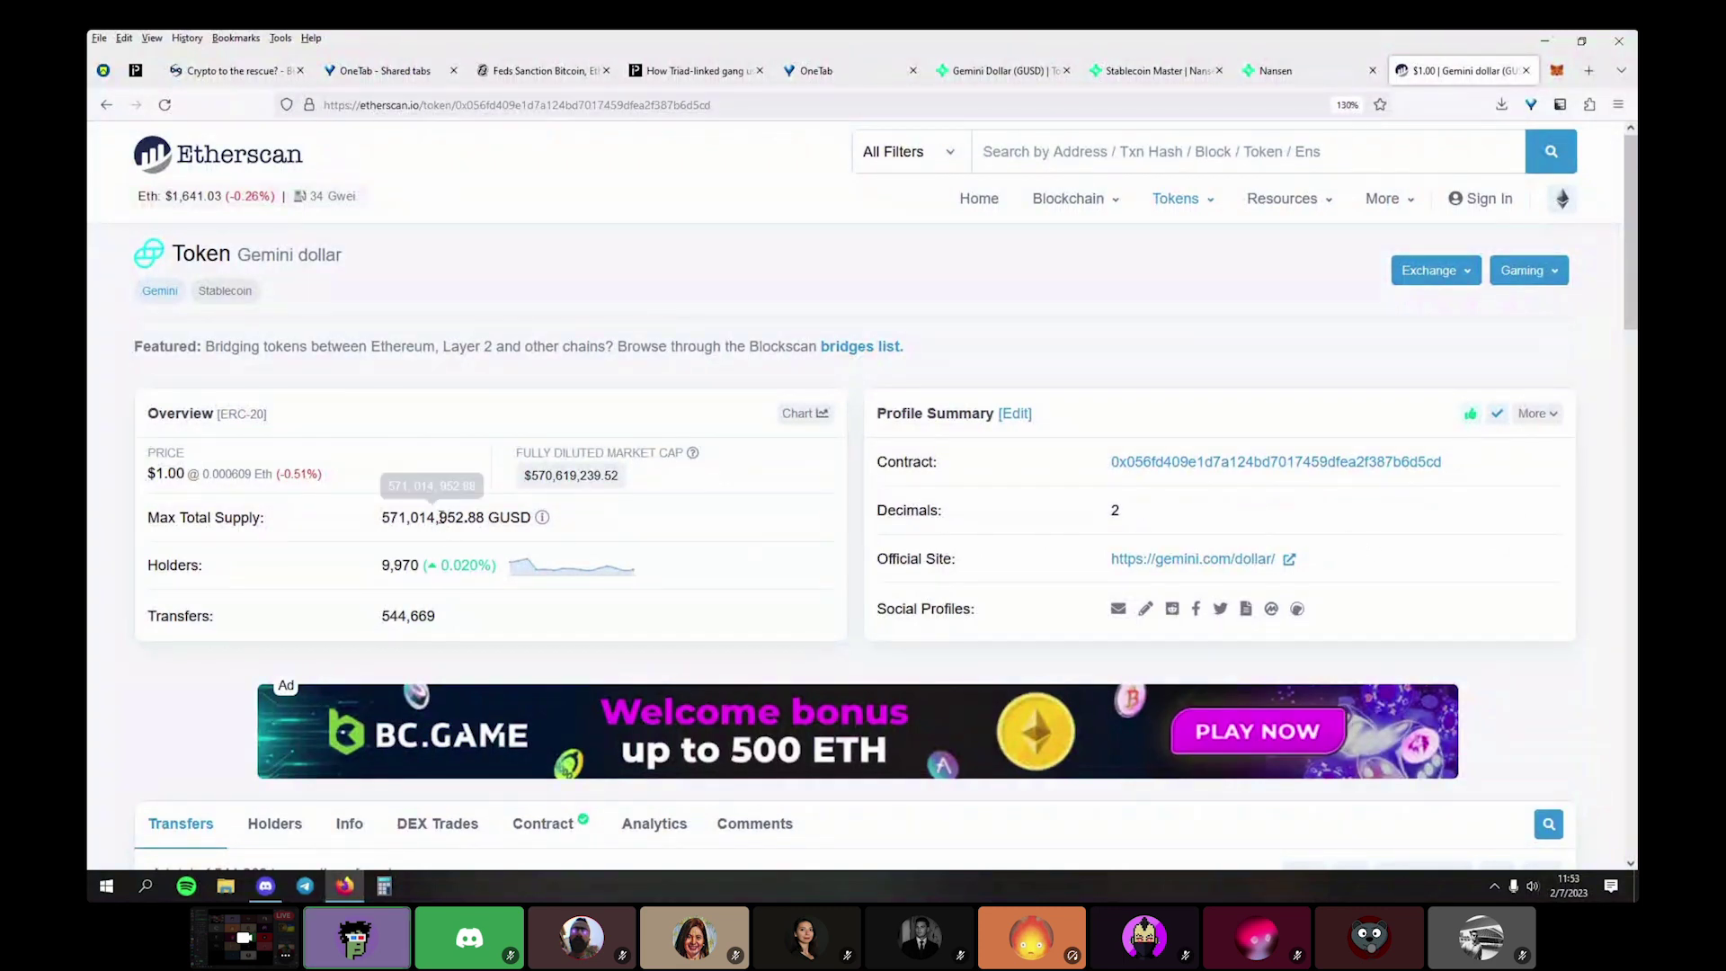
left_click_drag(381, 520, 462, 524)
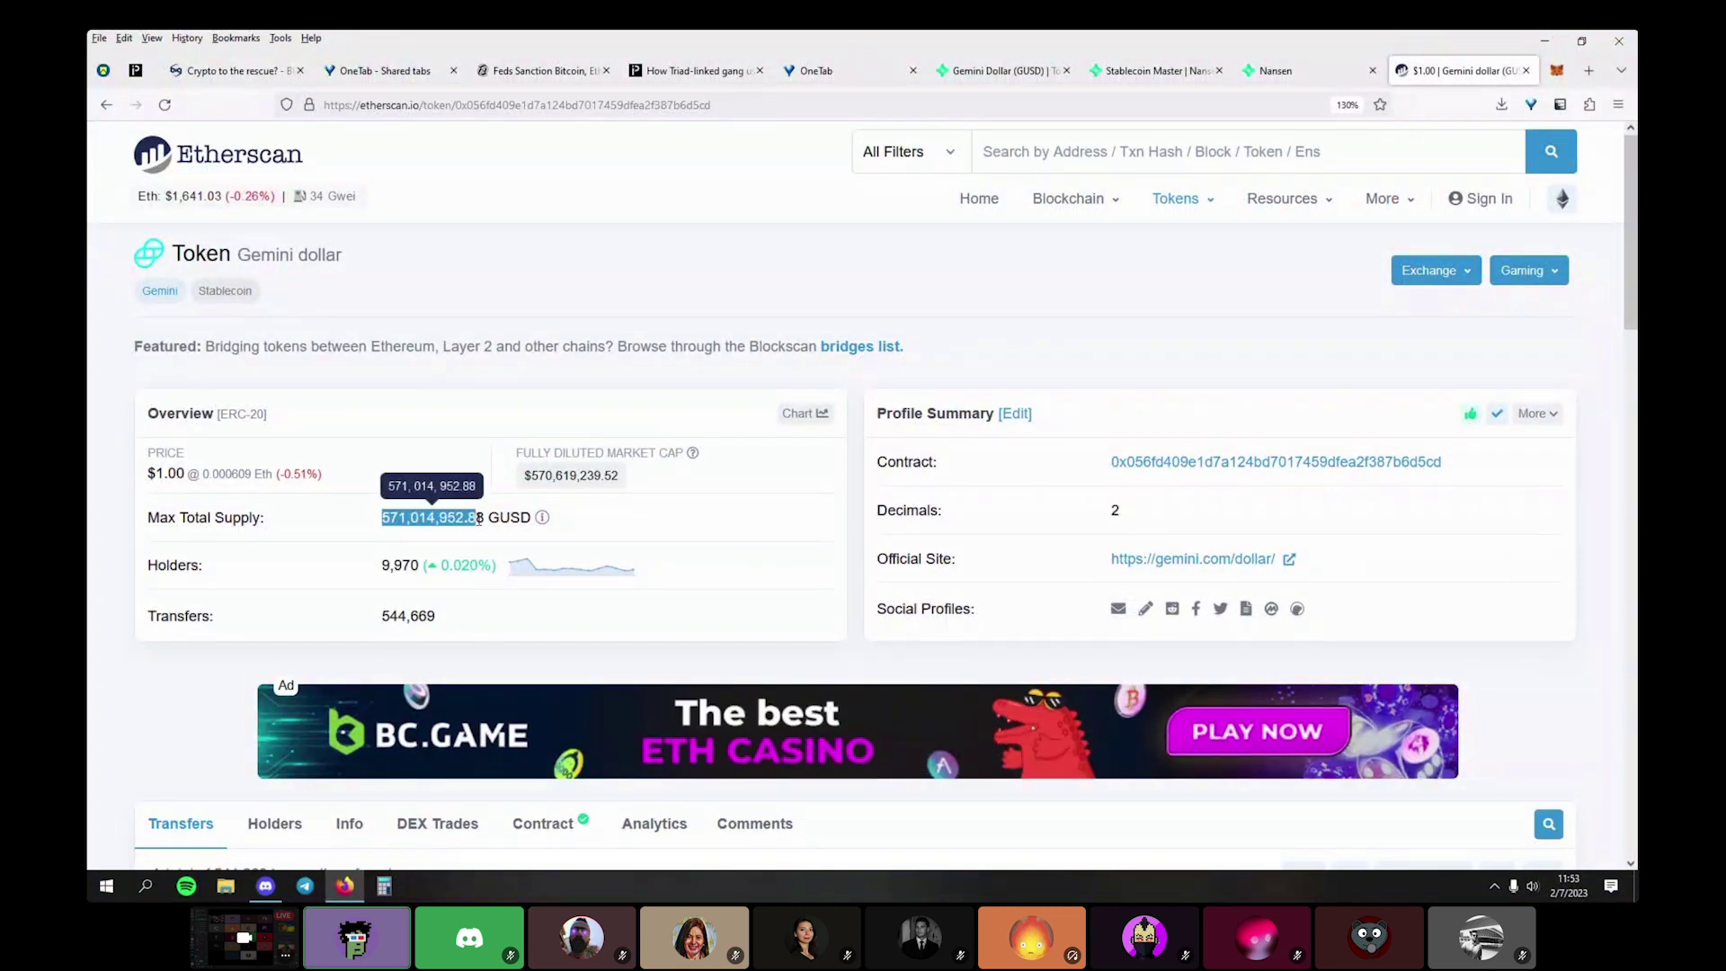
left_click(789, 543)
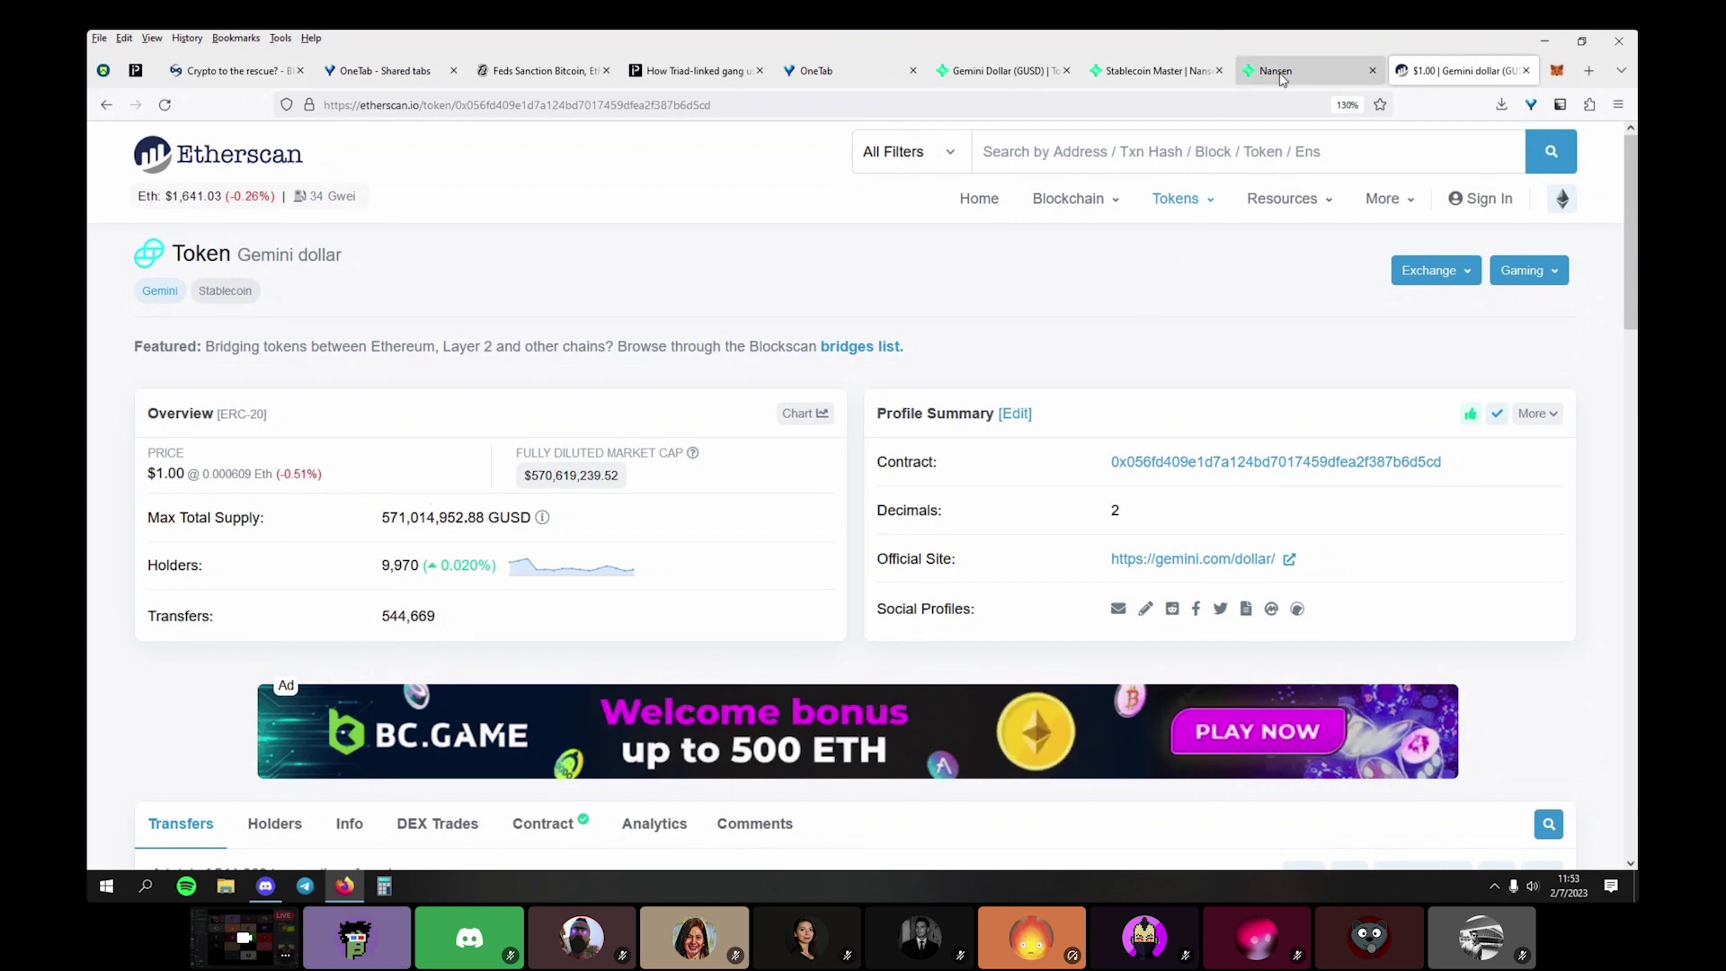
Go back to Nansen's Stablecoin Master and sort the Notable Wallets' Top Stablecoin Balance Changes by largest change
left_click(1232, 70)
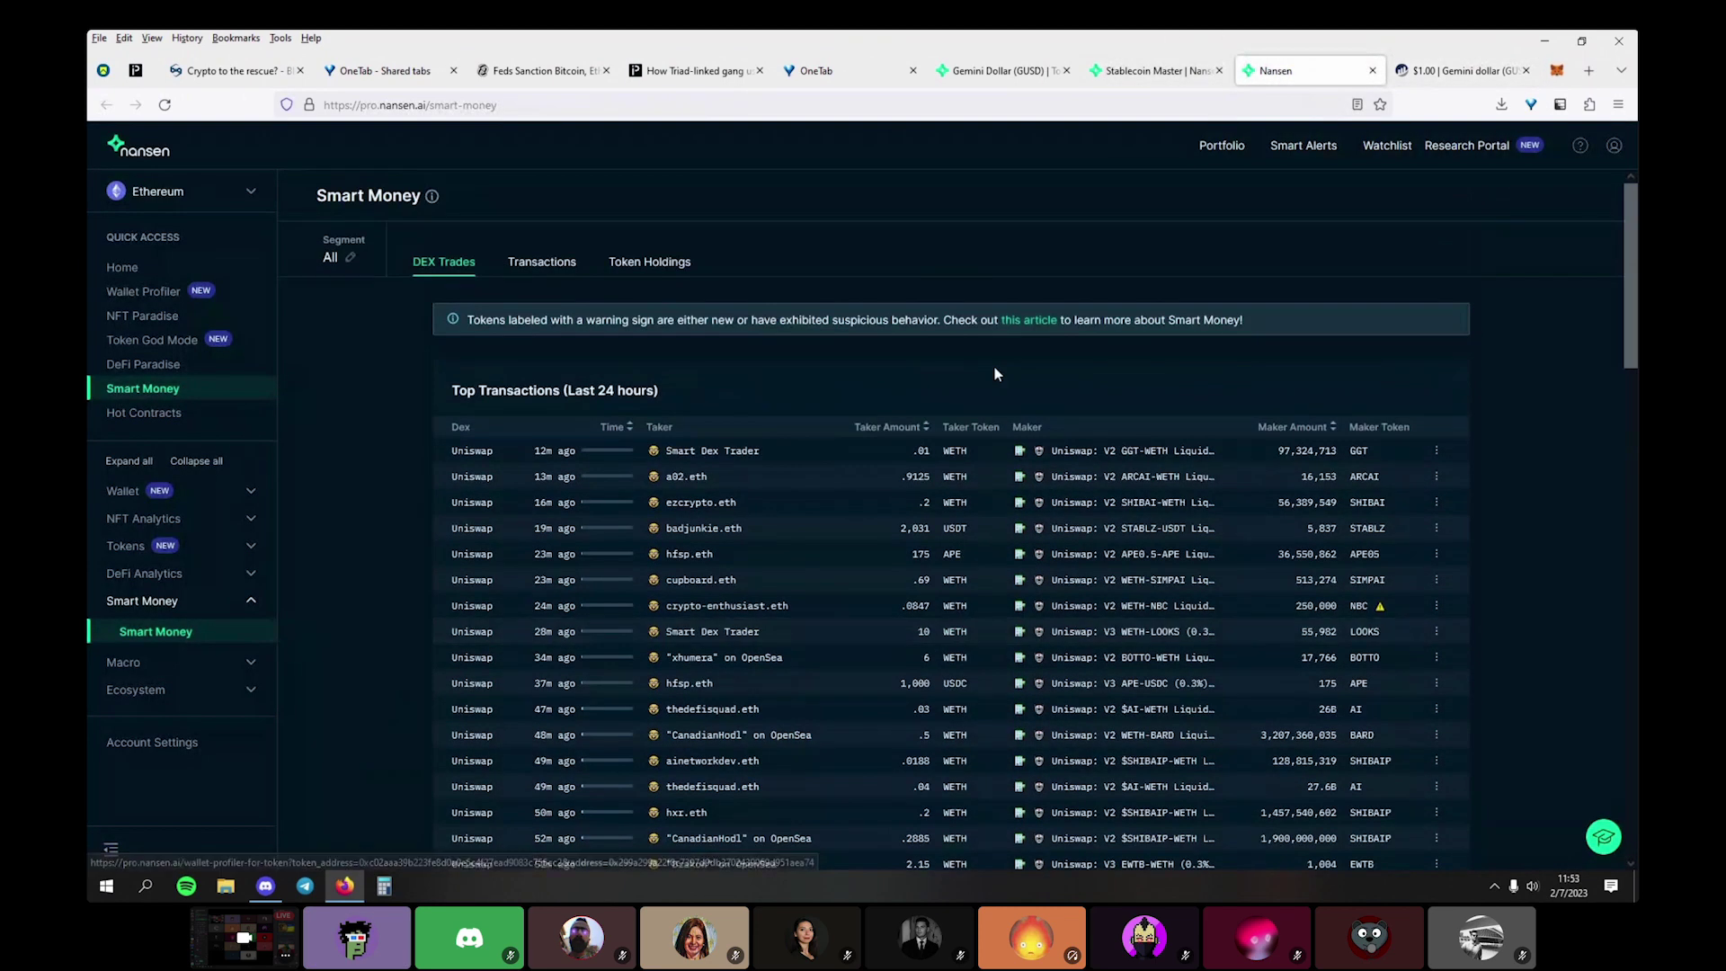
left_click(1135, 72)
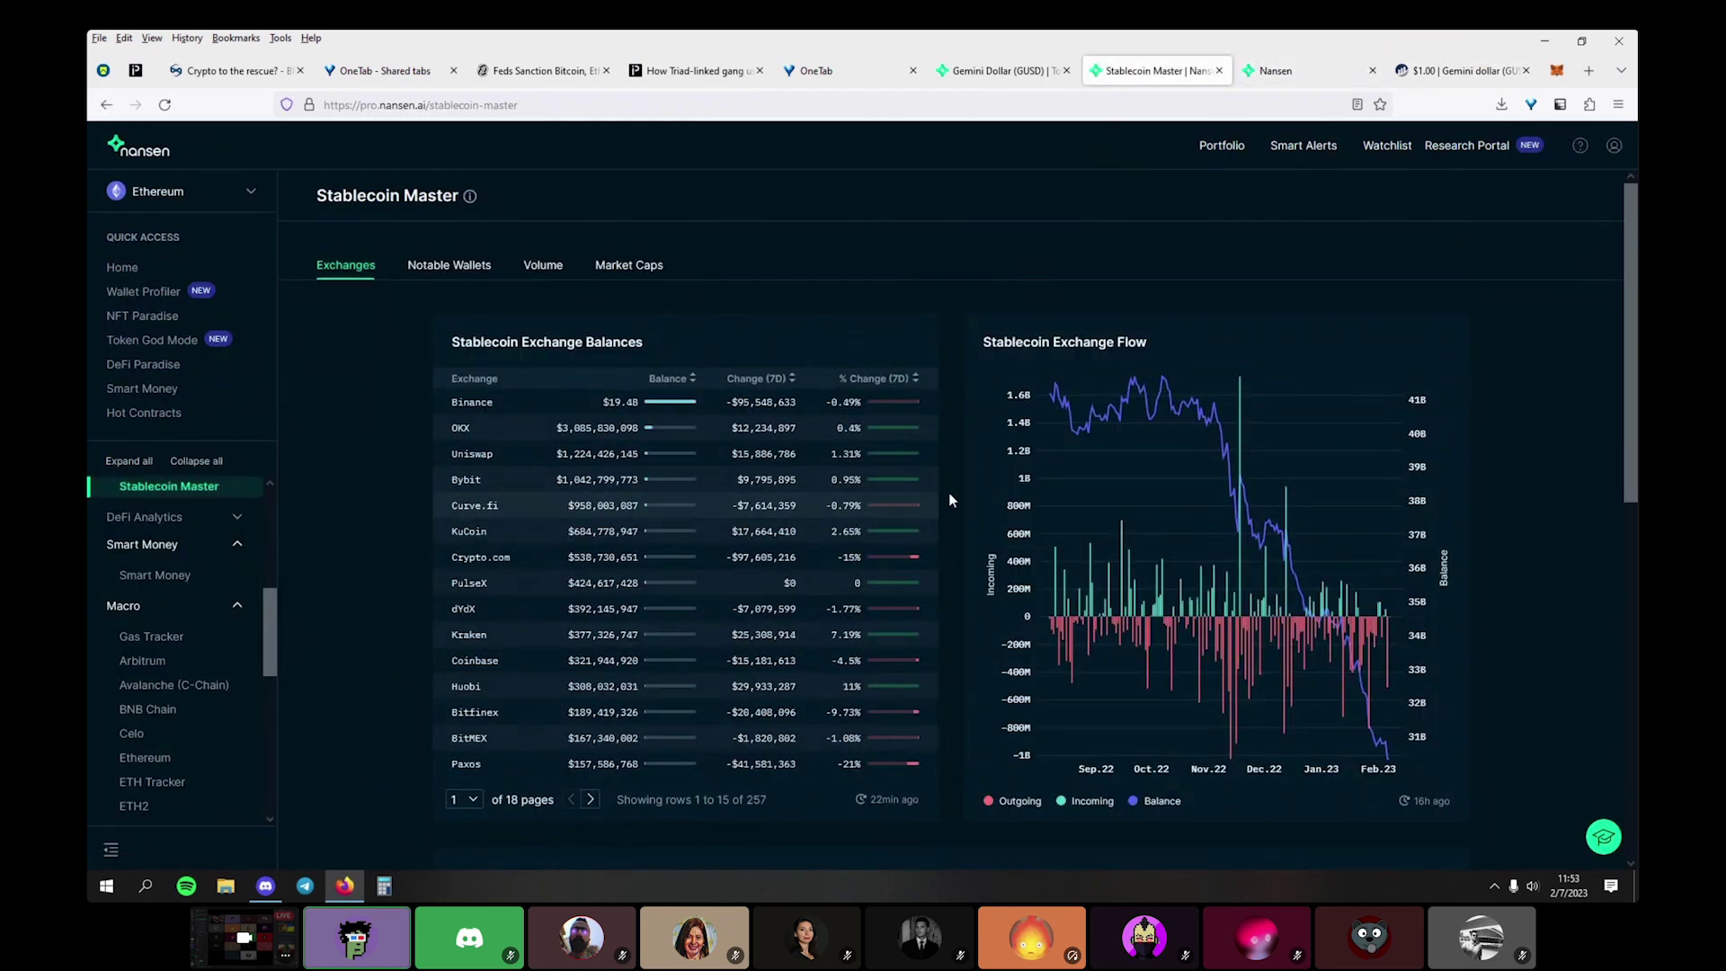
left_click(478, 264)
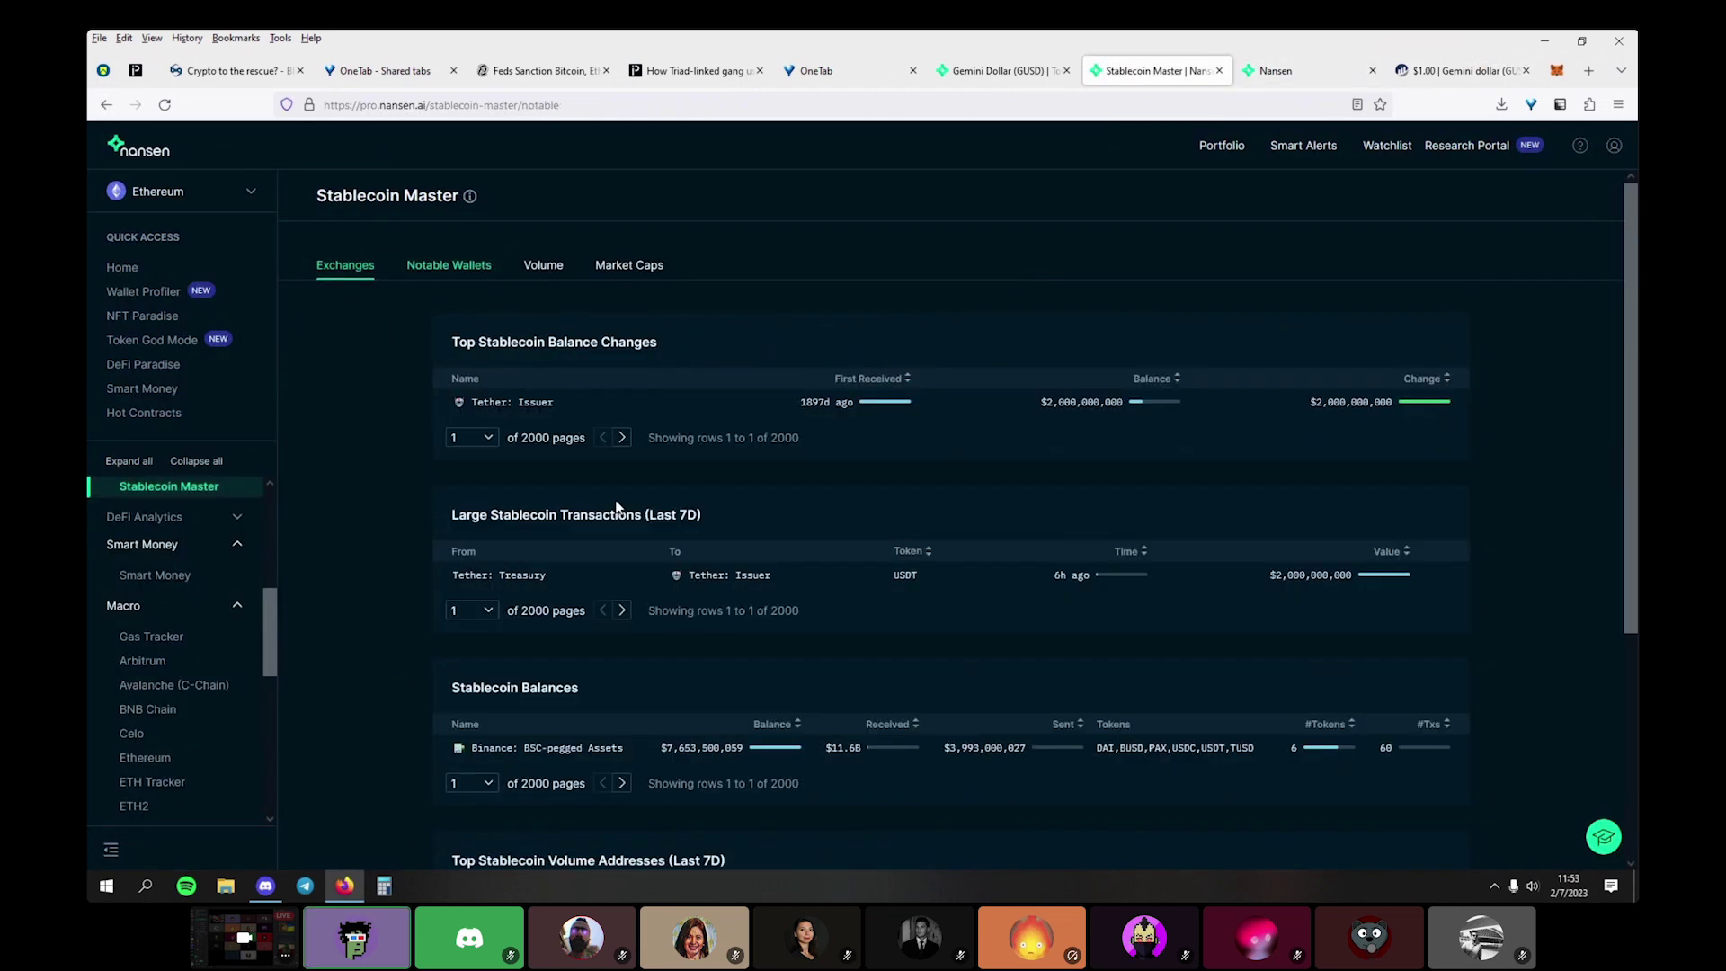
scroll(424, 548, "down", 3)
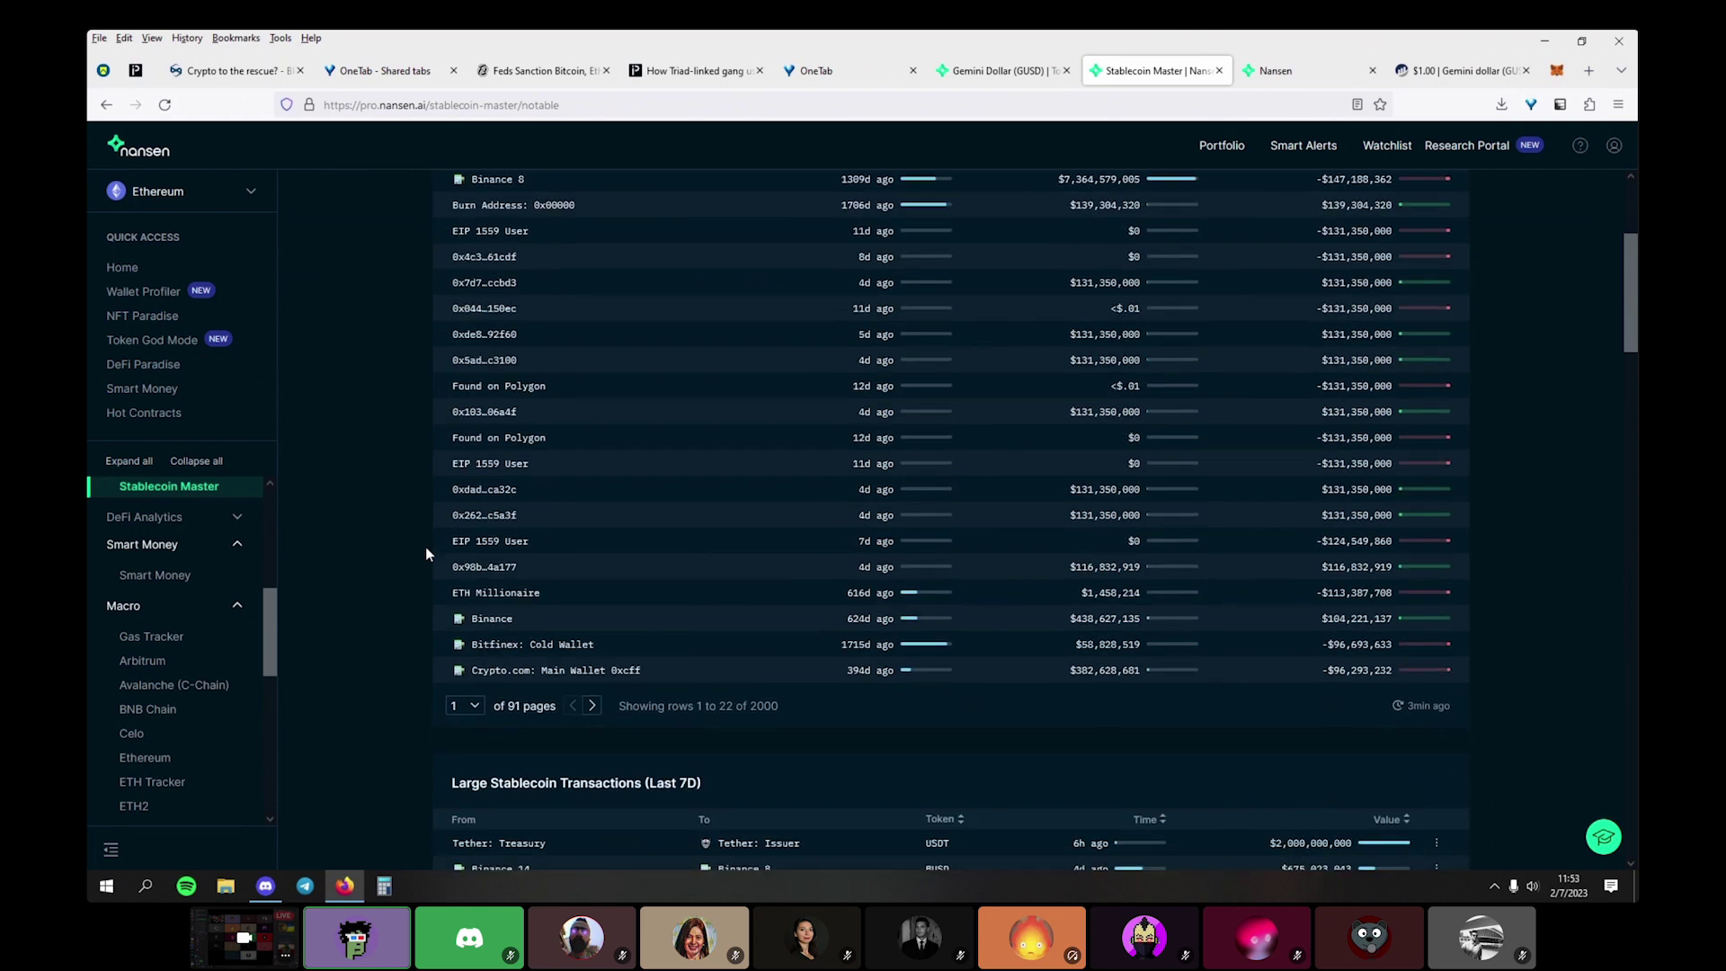
scroll(426, 552, "up", 3)
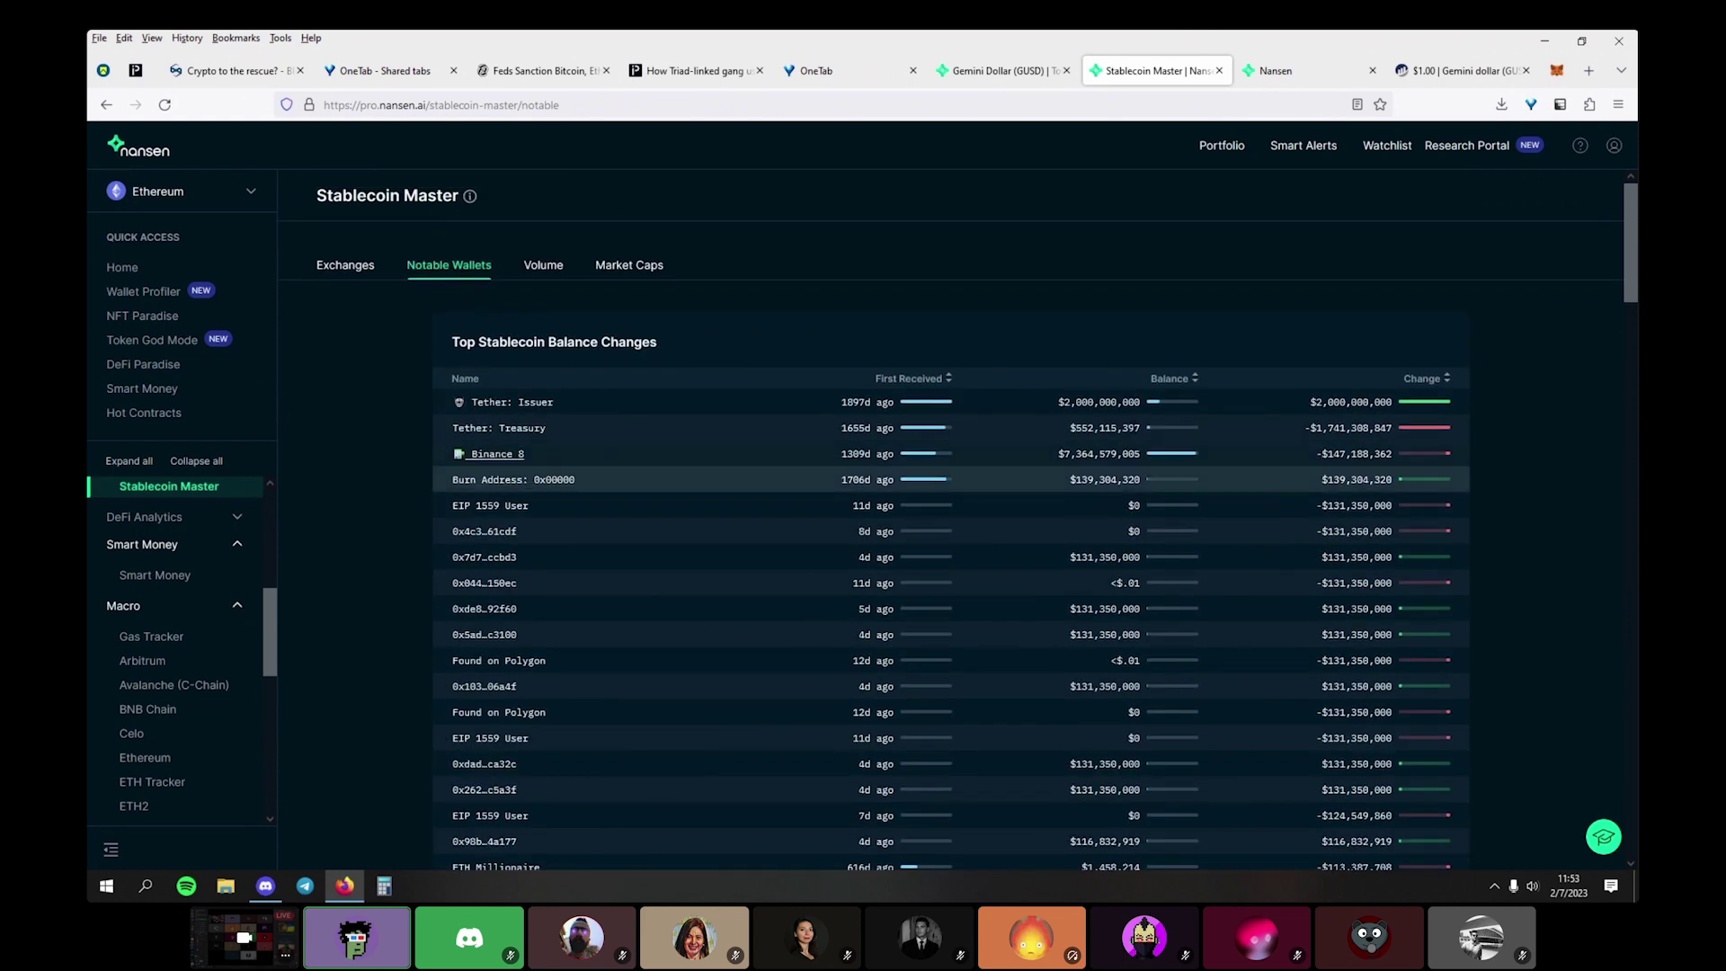
left_click(1183, 385)
left_click(1435, 381)
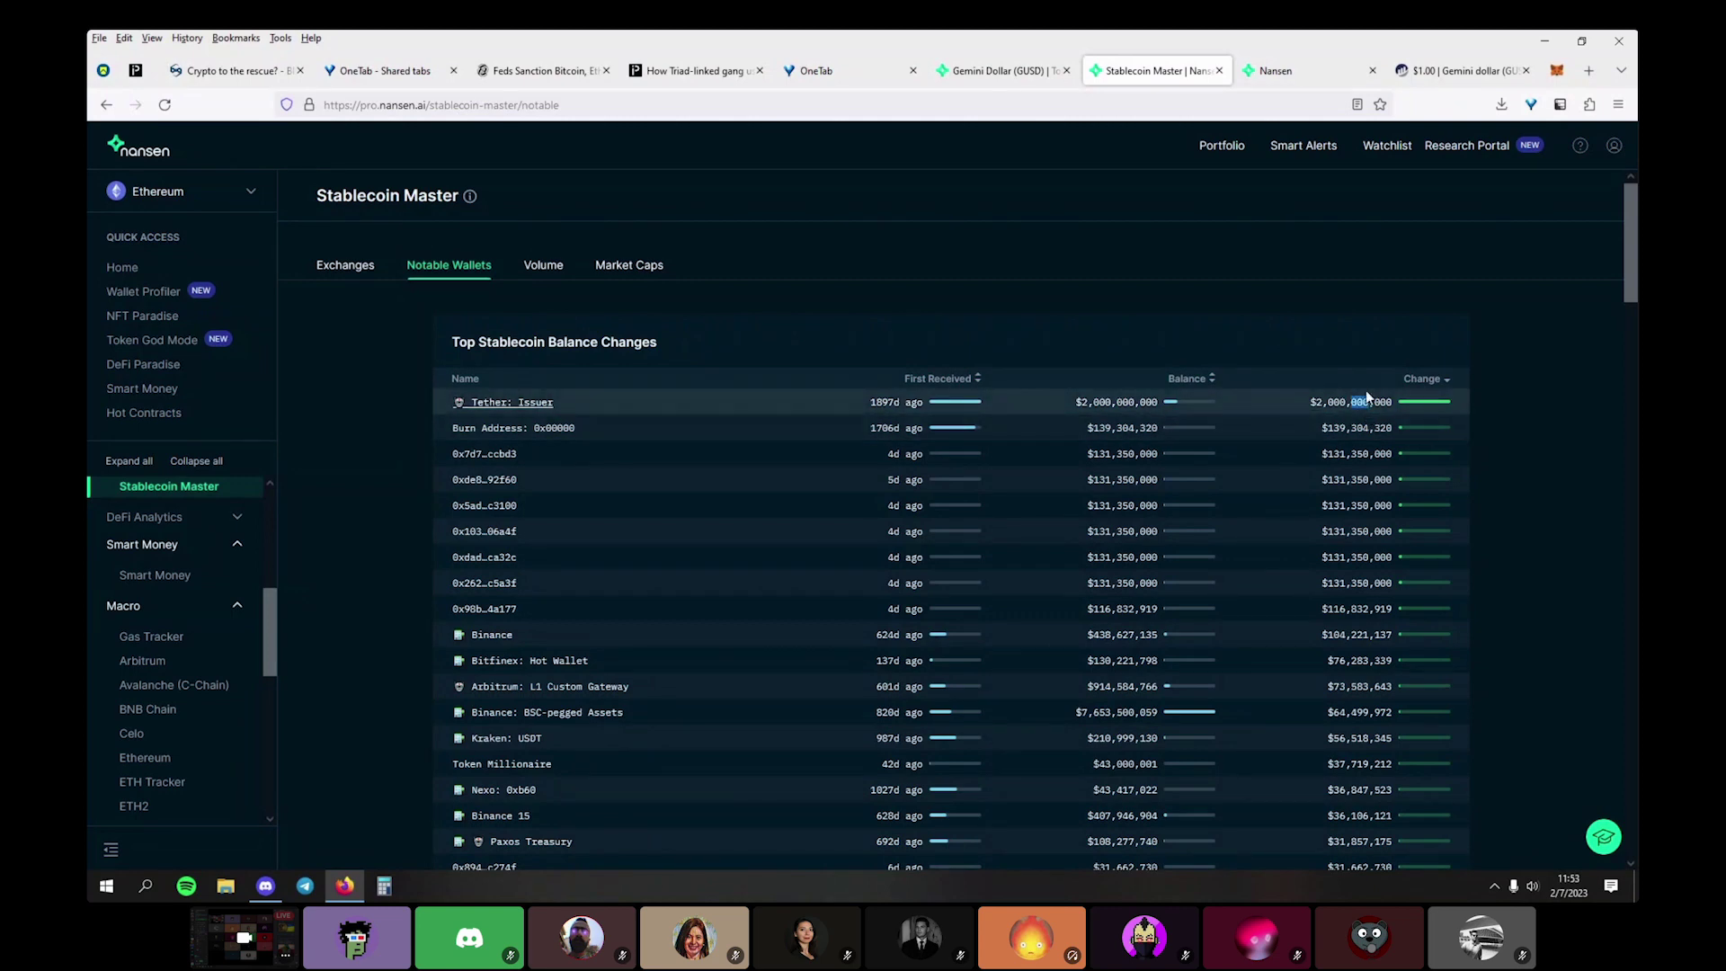
left_click(752, 396)
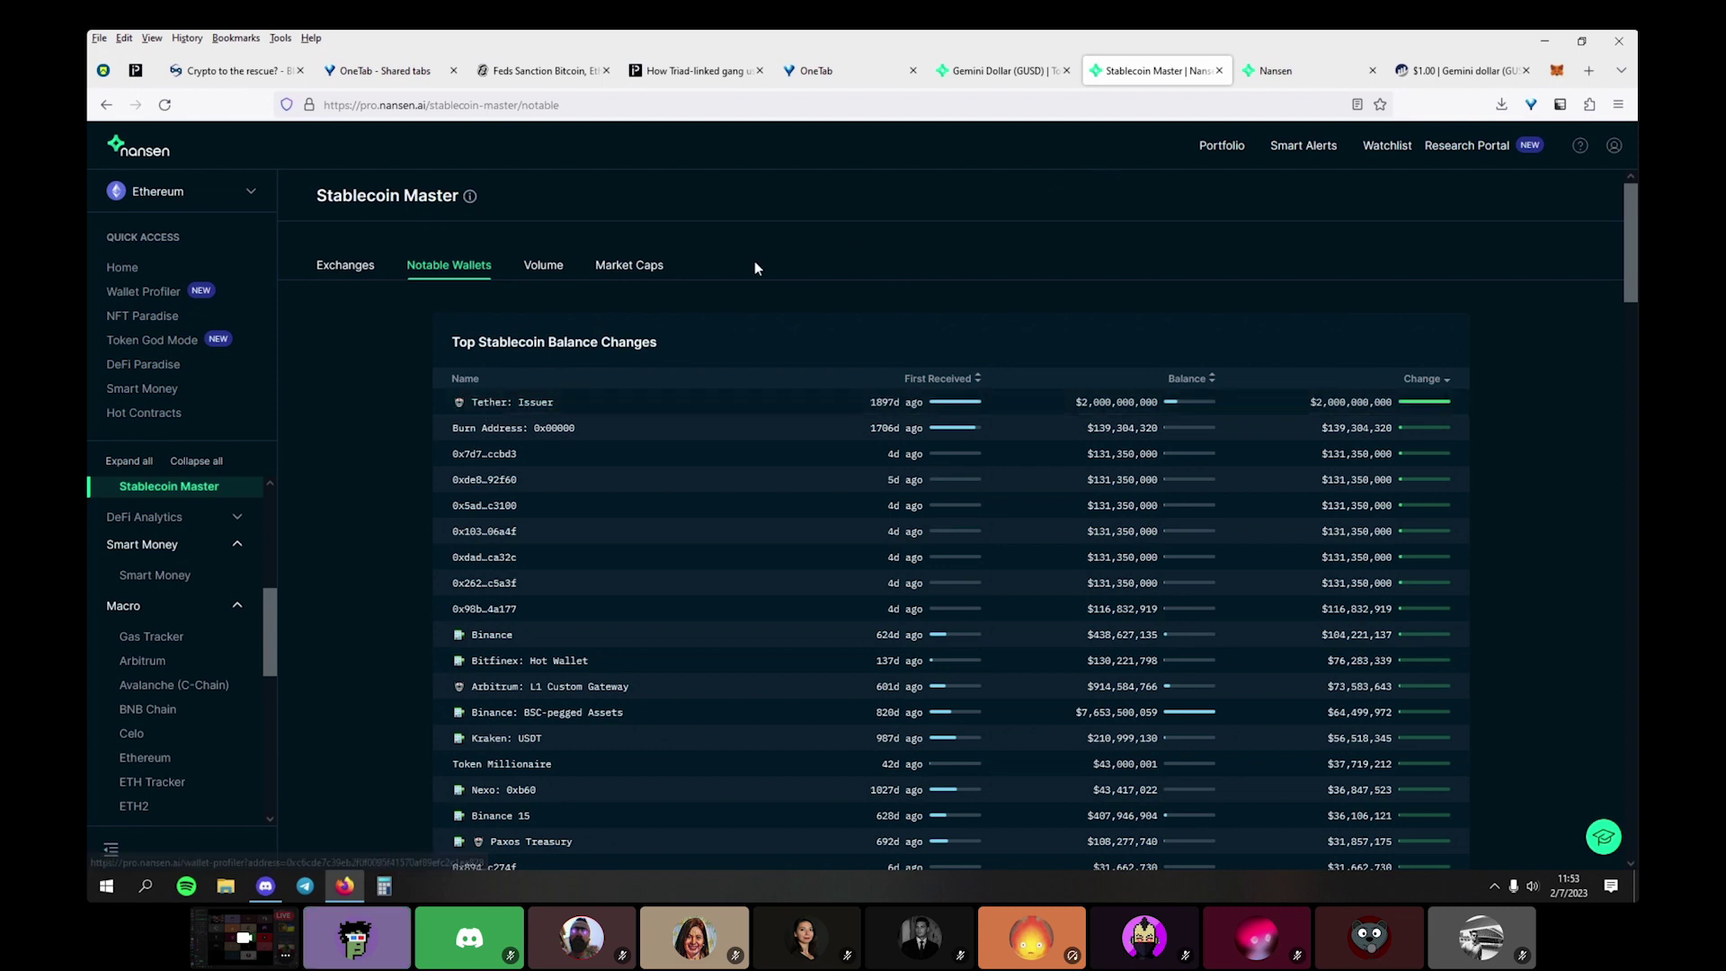
Return to GUSD's Token Distribution and sort Top Balances by 7-day change, then by 30-day change with the largest decreases first
left_click(997, 70)
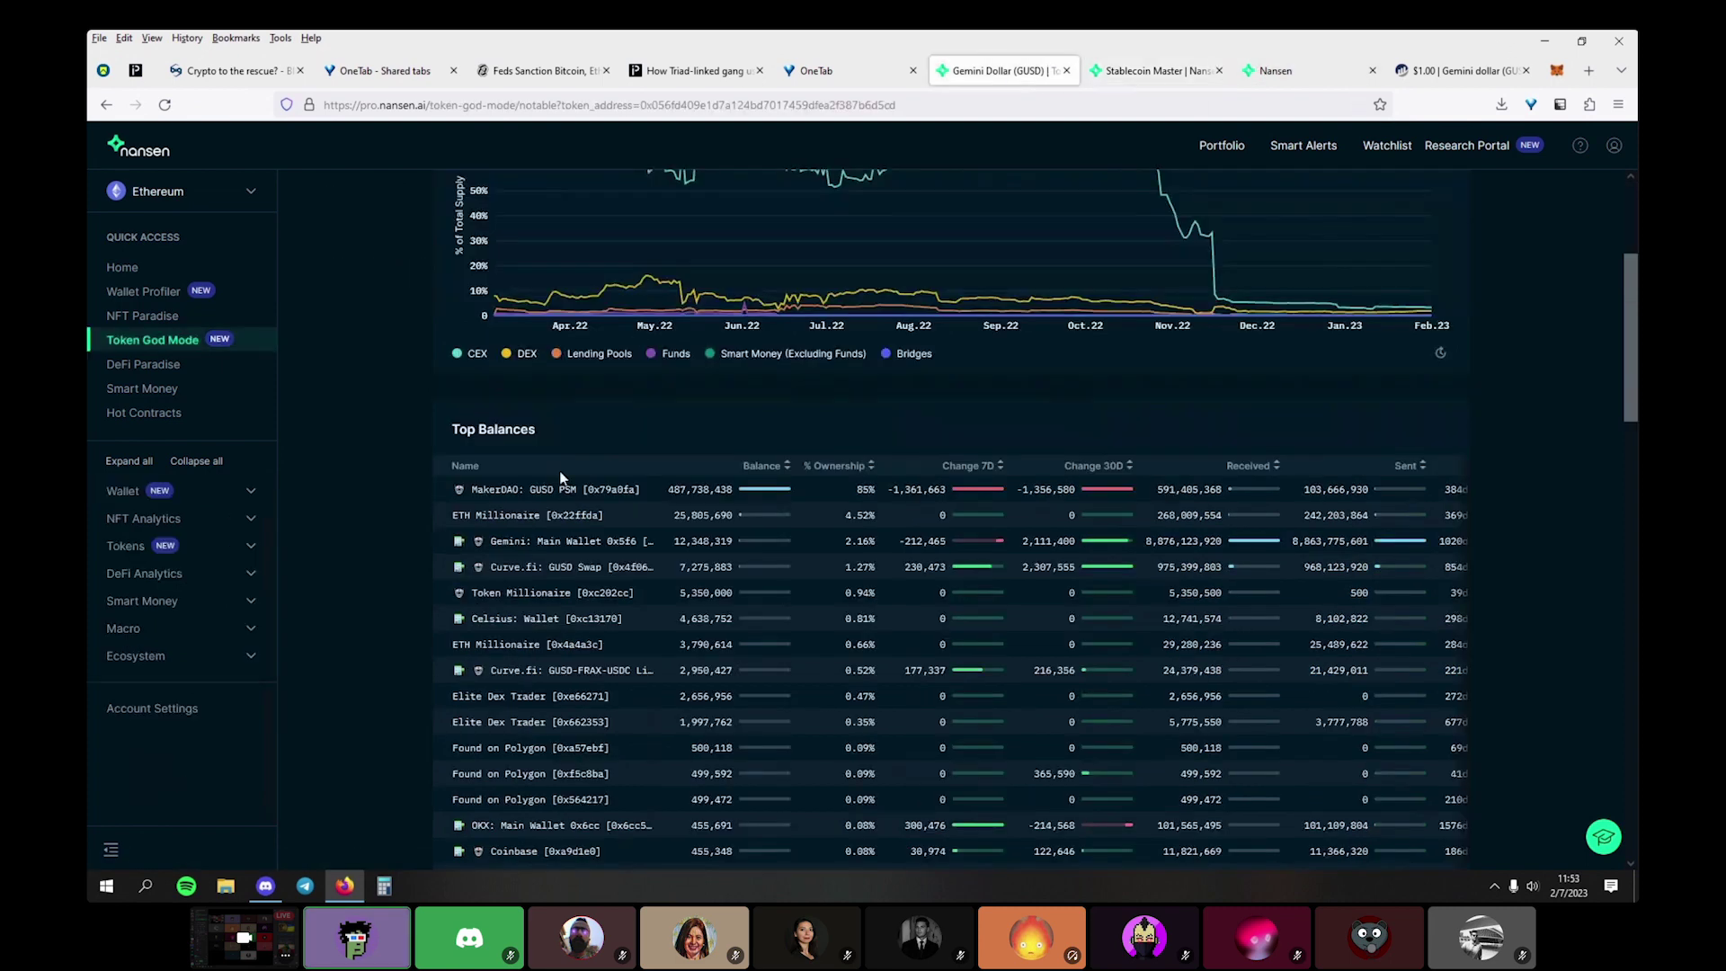
left_click(965, 465)
left_click(967, 465)
left_click(1068, 467)
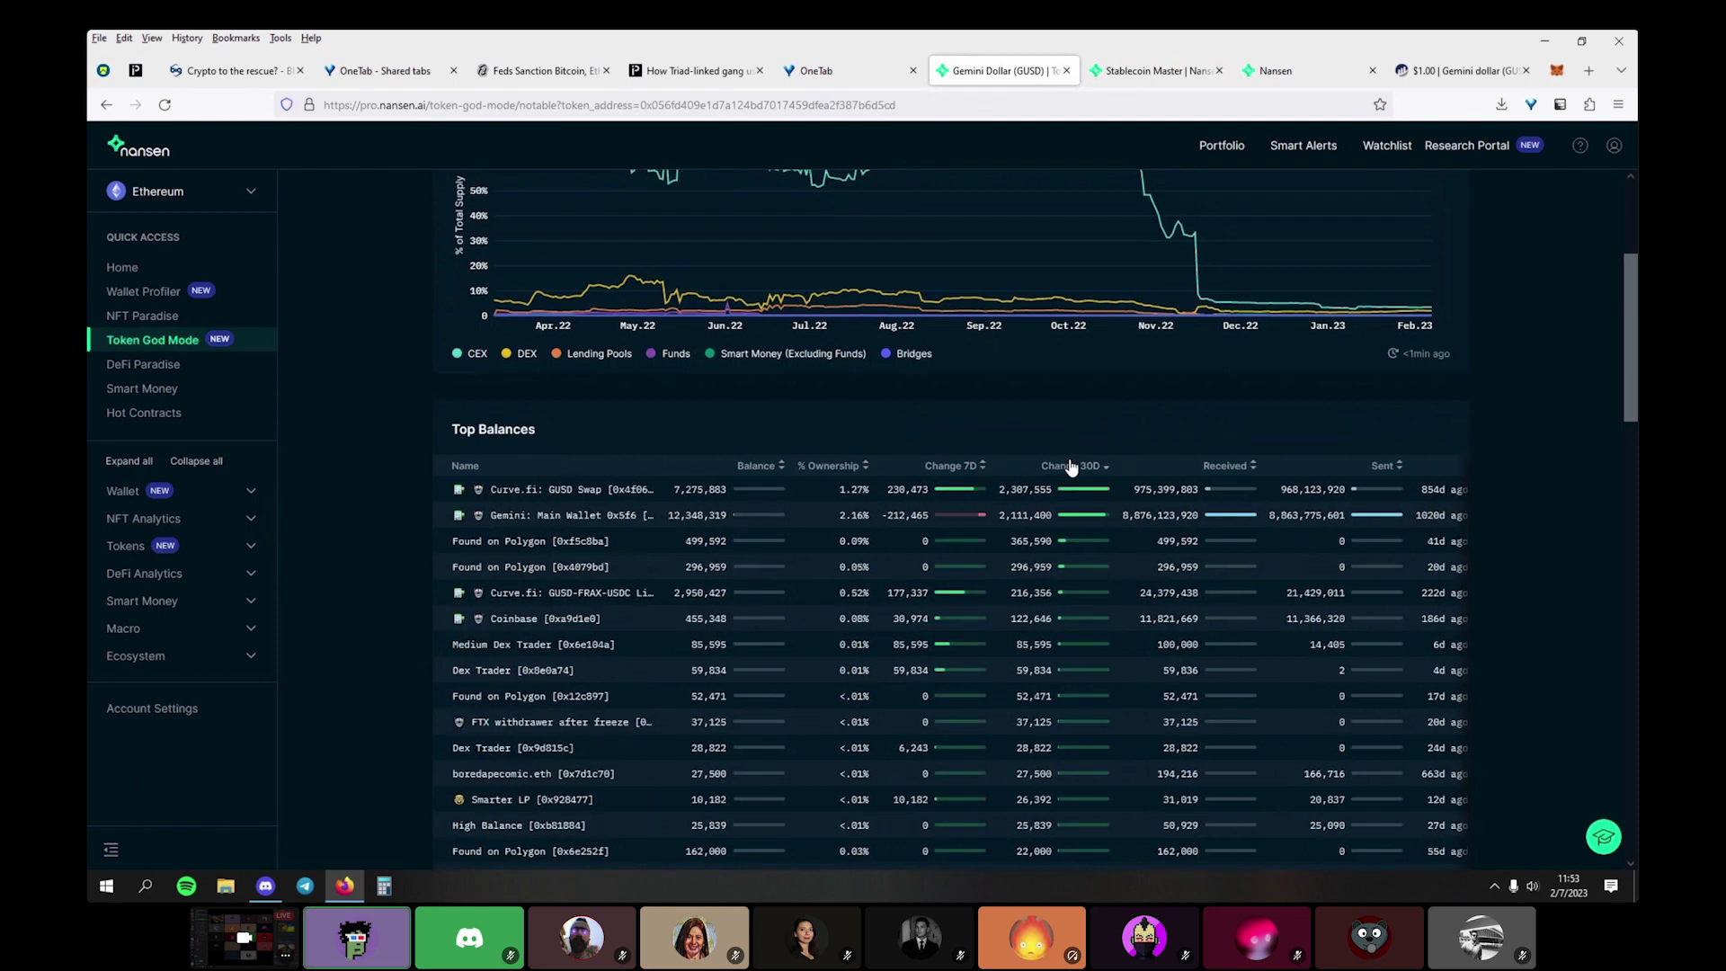
left_click(1070, 466)
scroll(933, 573, "up", 3)
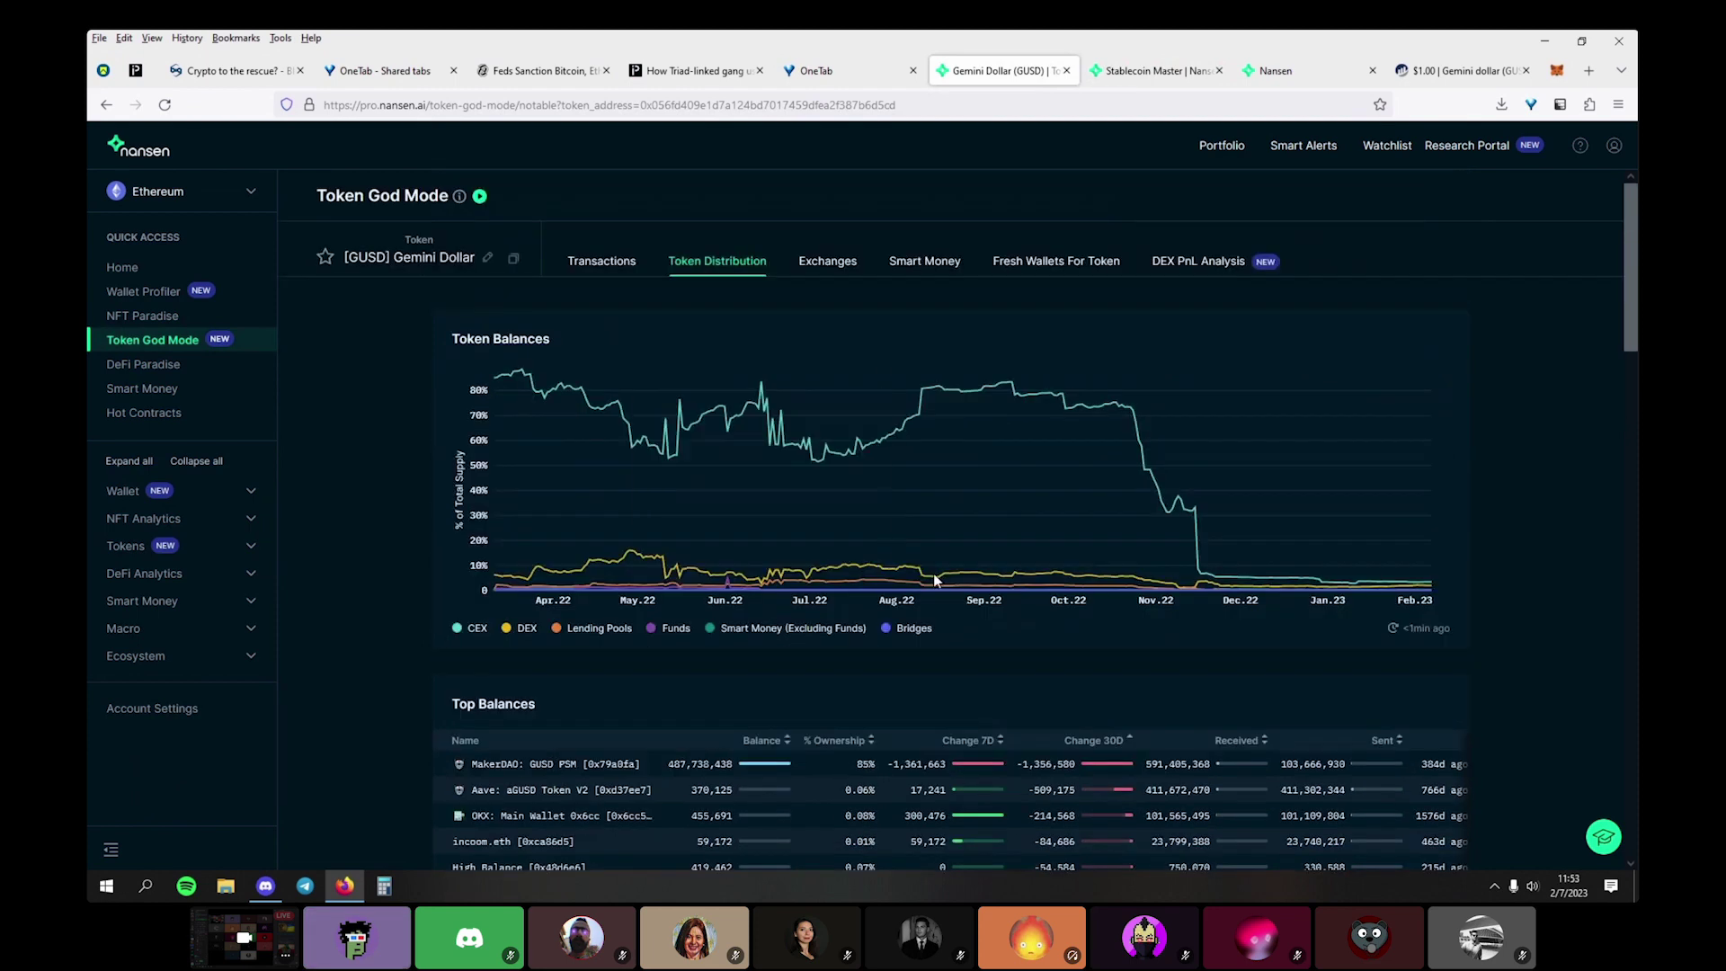
Open GUSD's Exchanges view, examine the tokens held on exchanges, and sort Top Exchanges by largest 7-day change
left_click(811, 262)
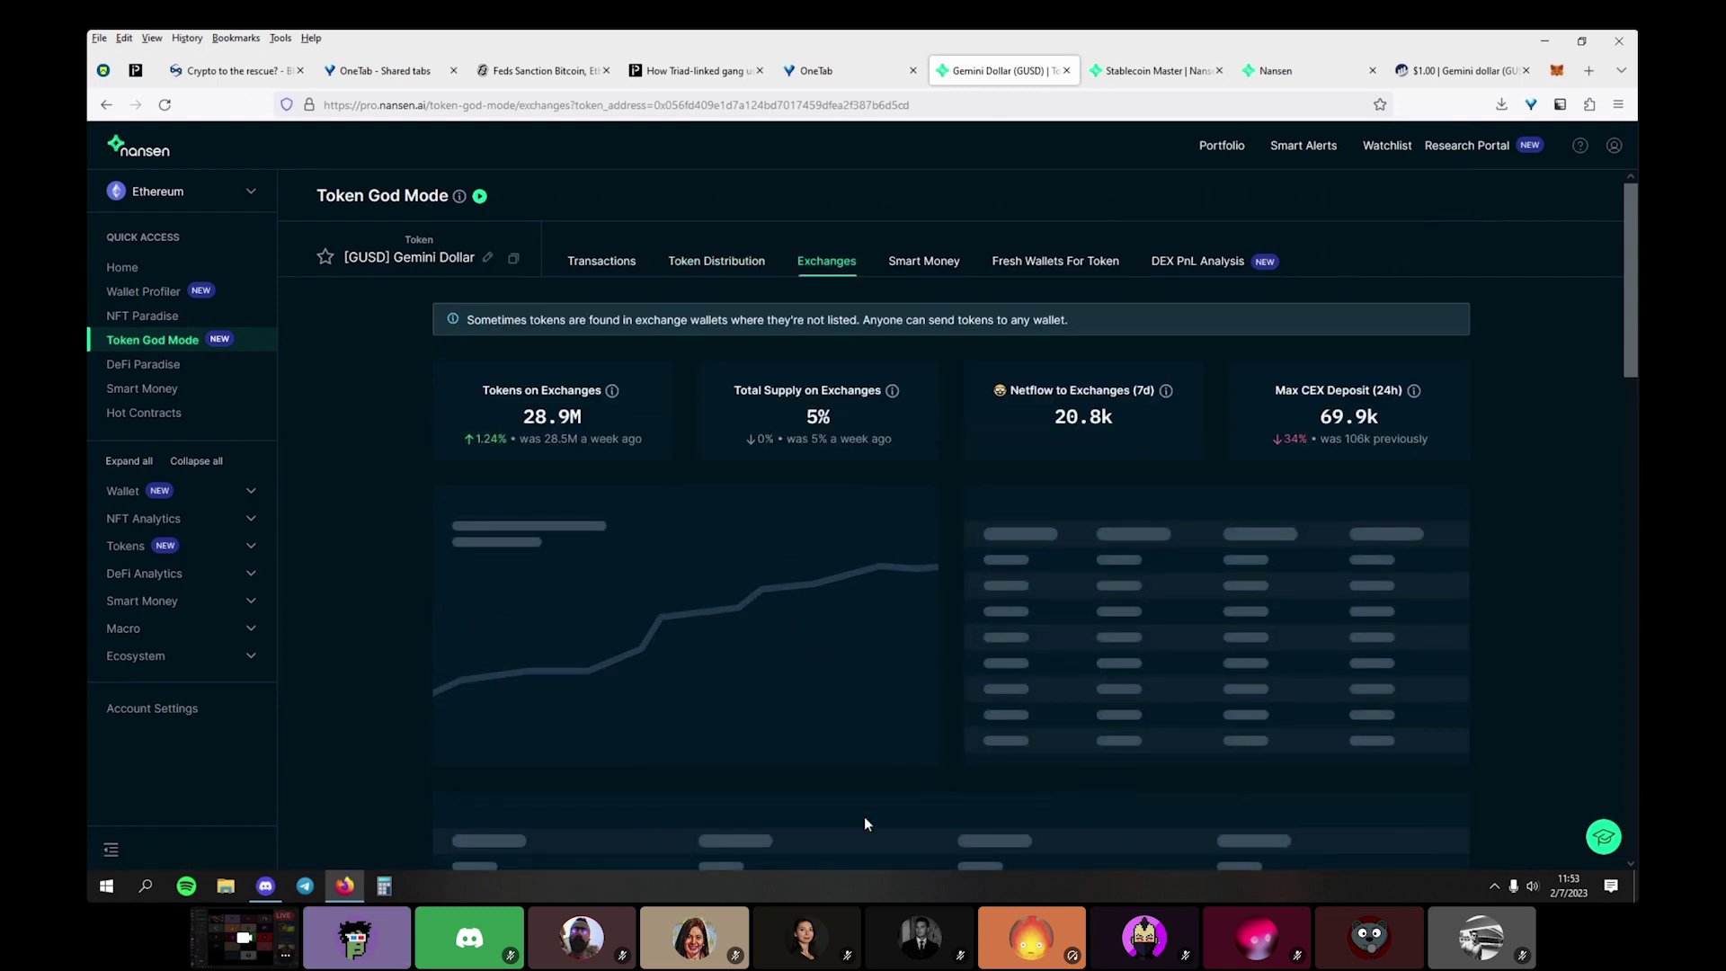
scroll(890, 773, "down", 5)
scroll(922, 724, "up", 2)
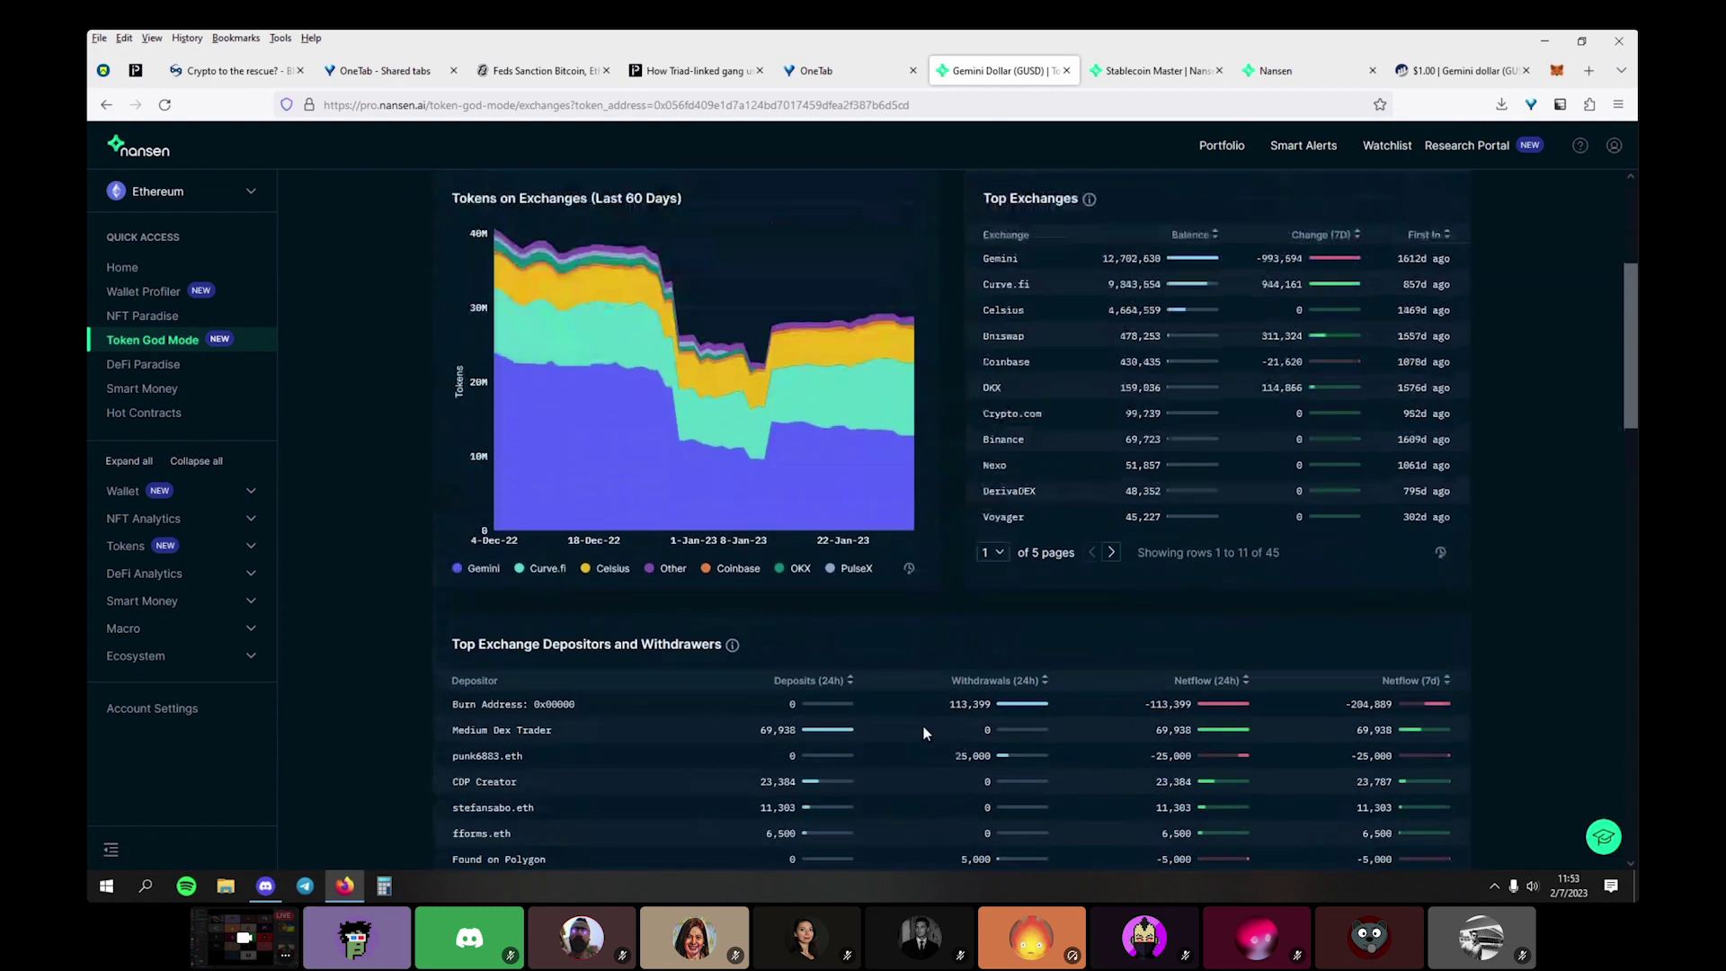
scroll(922, 724, "up", 3)
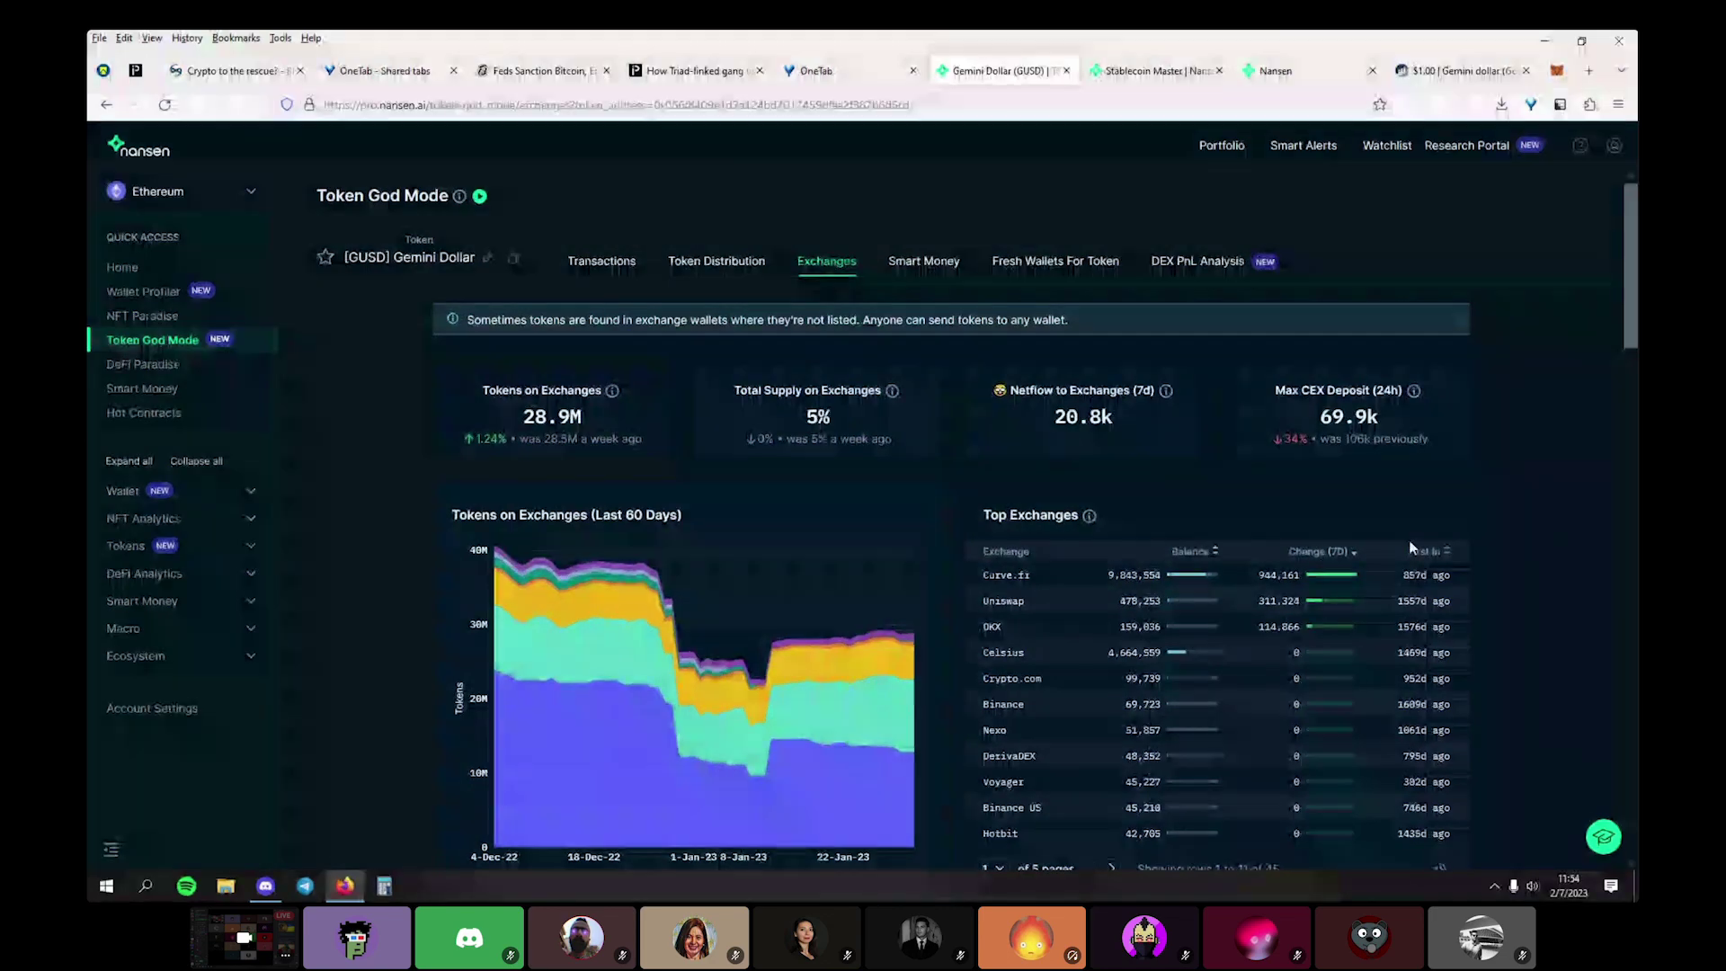
scroll(1409, 544, "down", 5)
scroll(1410, 545, "up", 5)
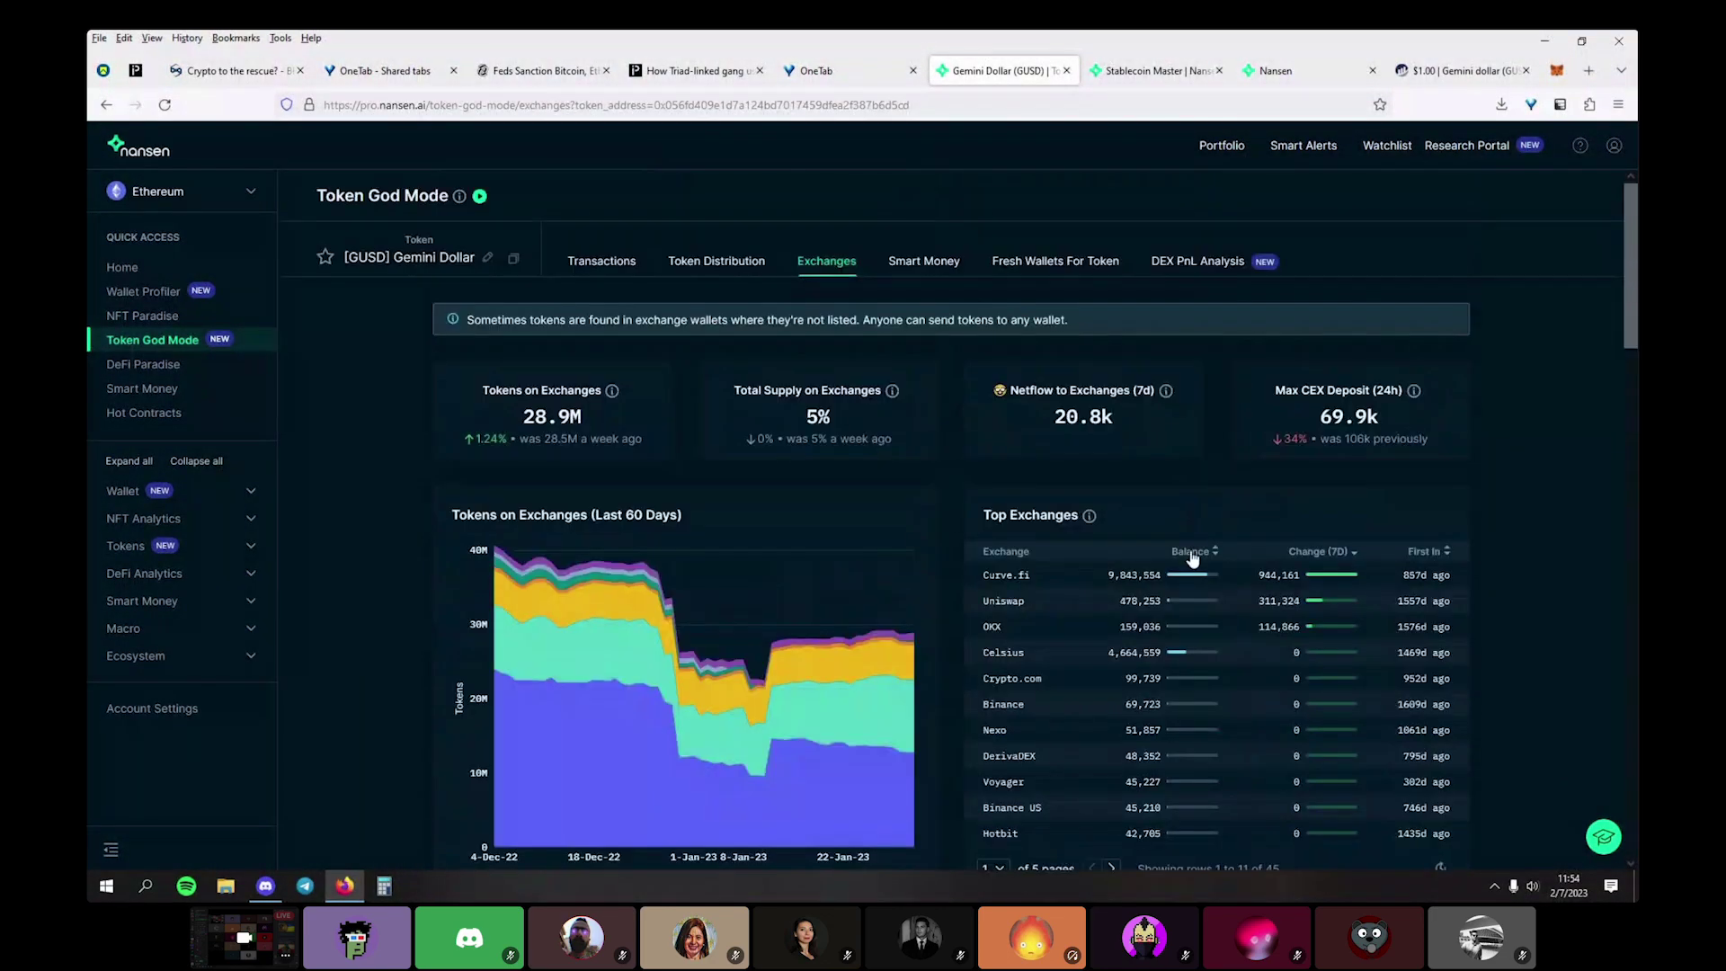
Compare GUSD's Top Exchange Depositors and Withdrawers by sorting on 24-hour netflow, withdrawals and deposits
scroll(930, 536, "down", 1)
scroll(929, 536, "down", 5)
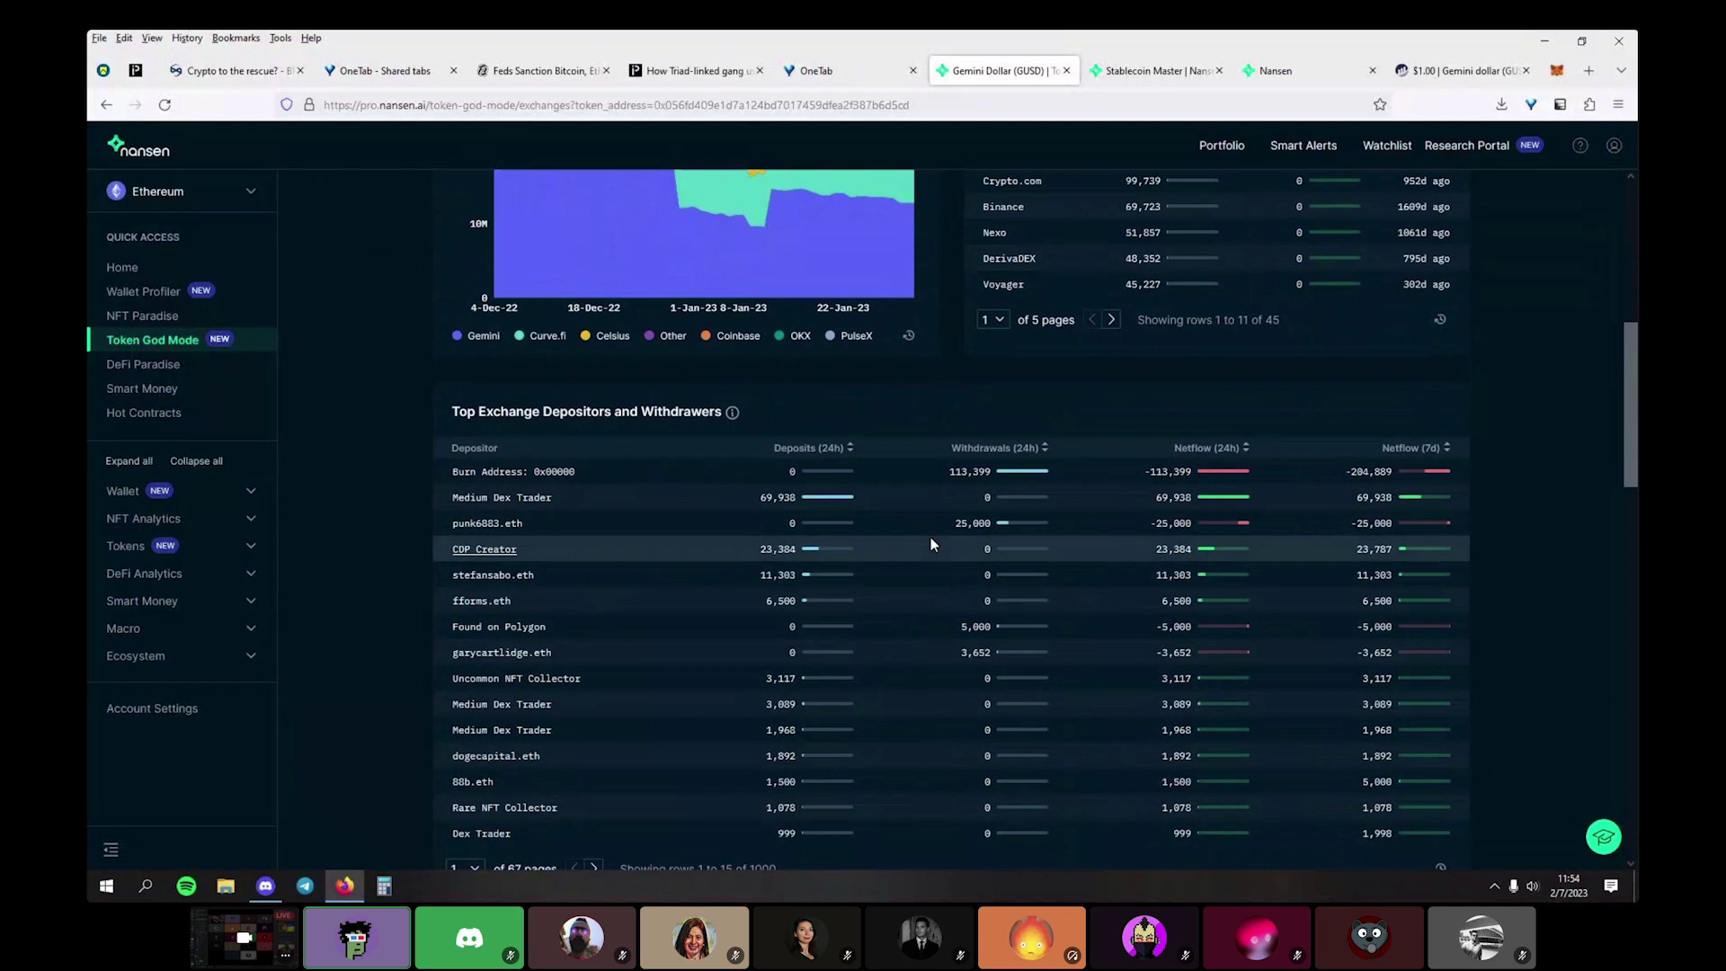
left_click(1235, 457)
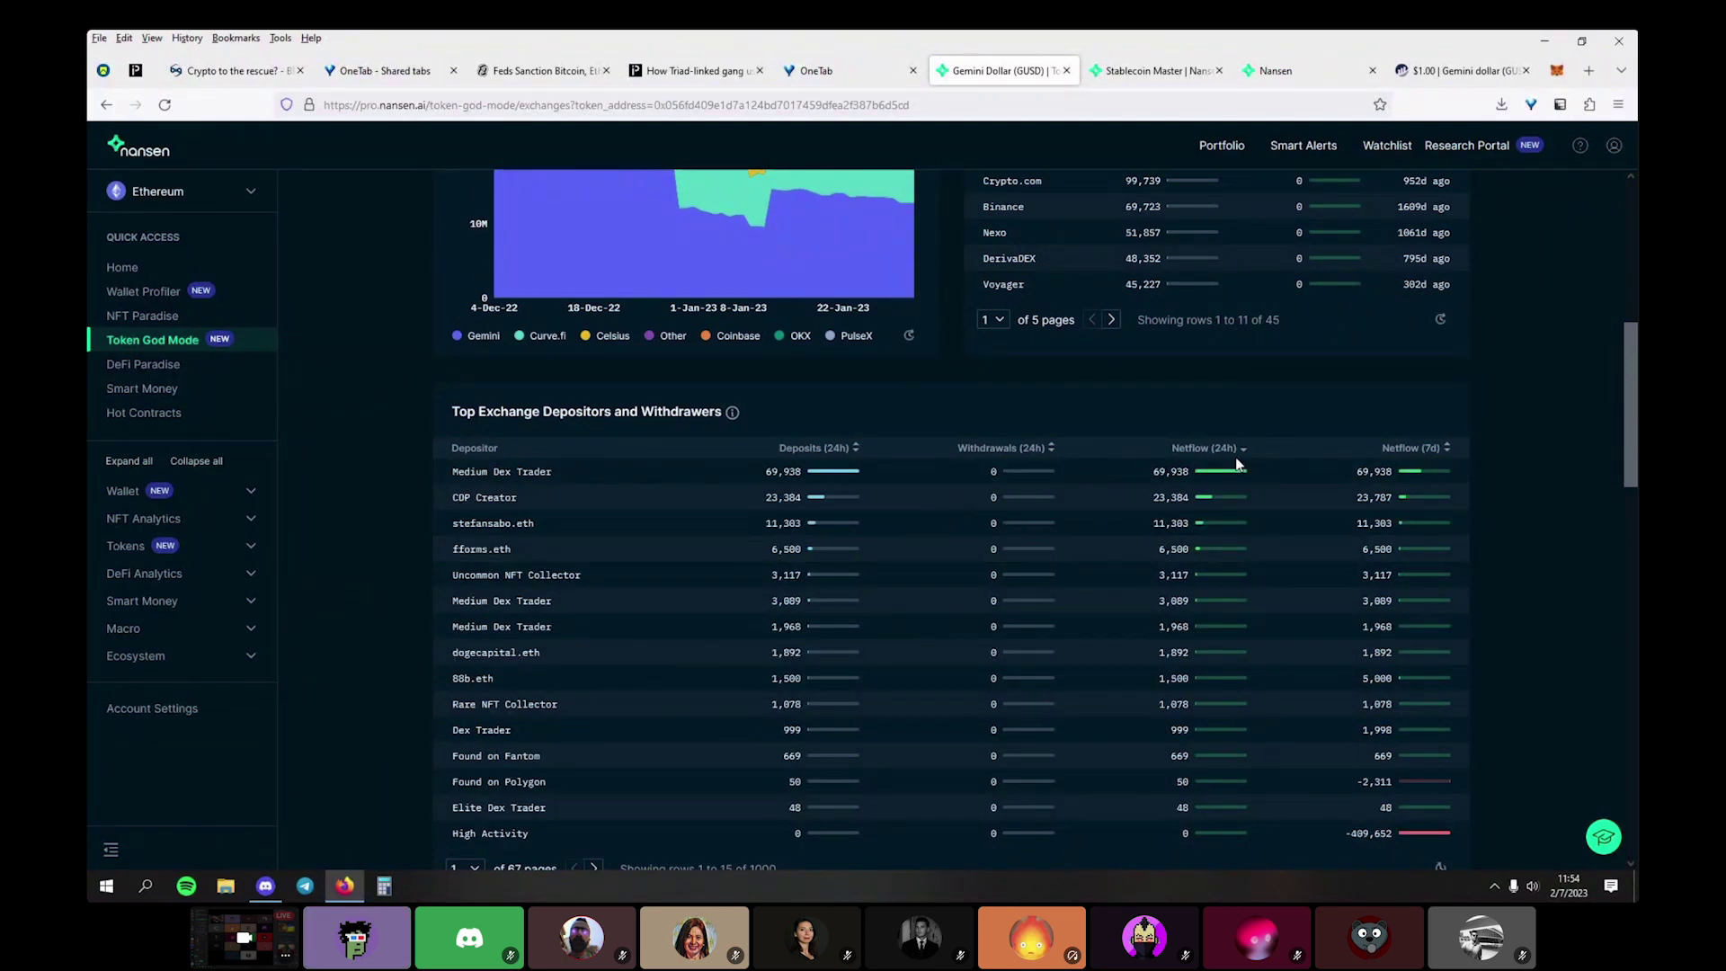
left_click(980, 449)
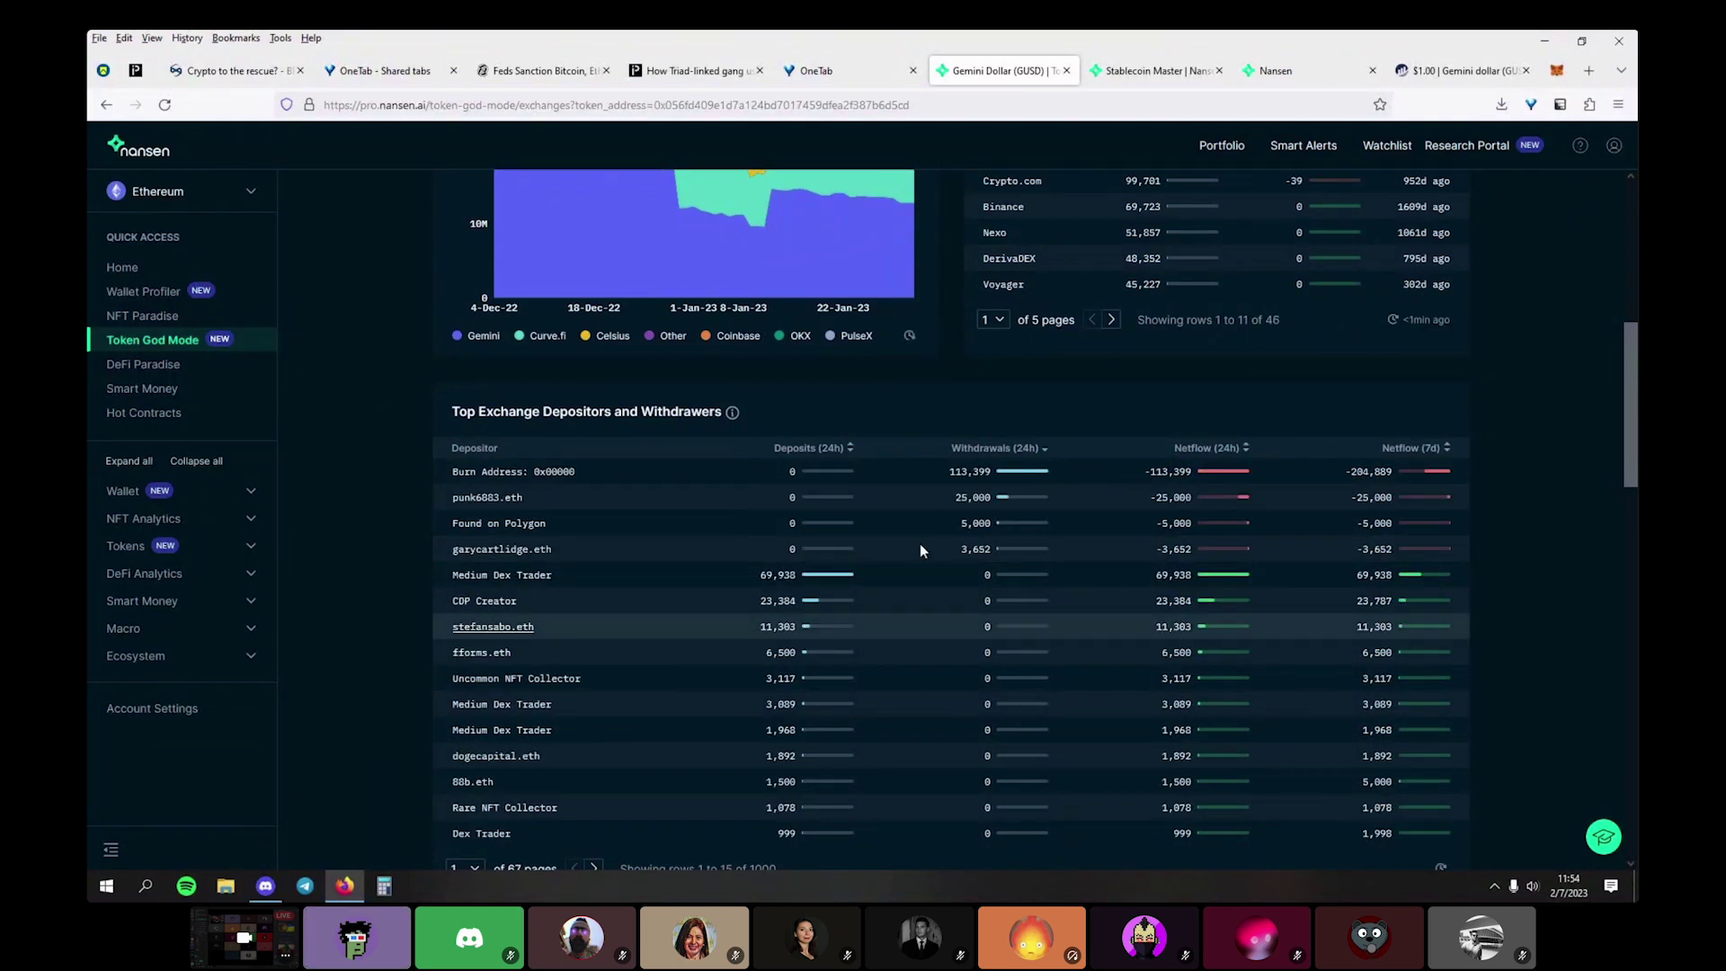
left_click(795, 449)
scroll(946, 437, "up", 5)
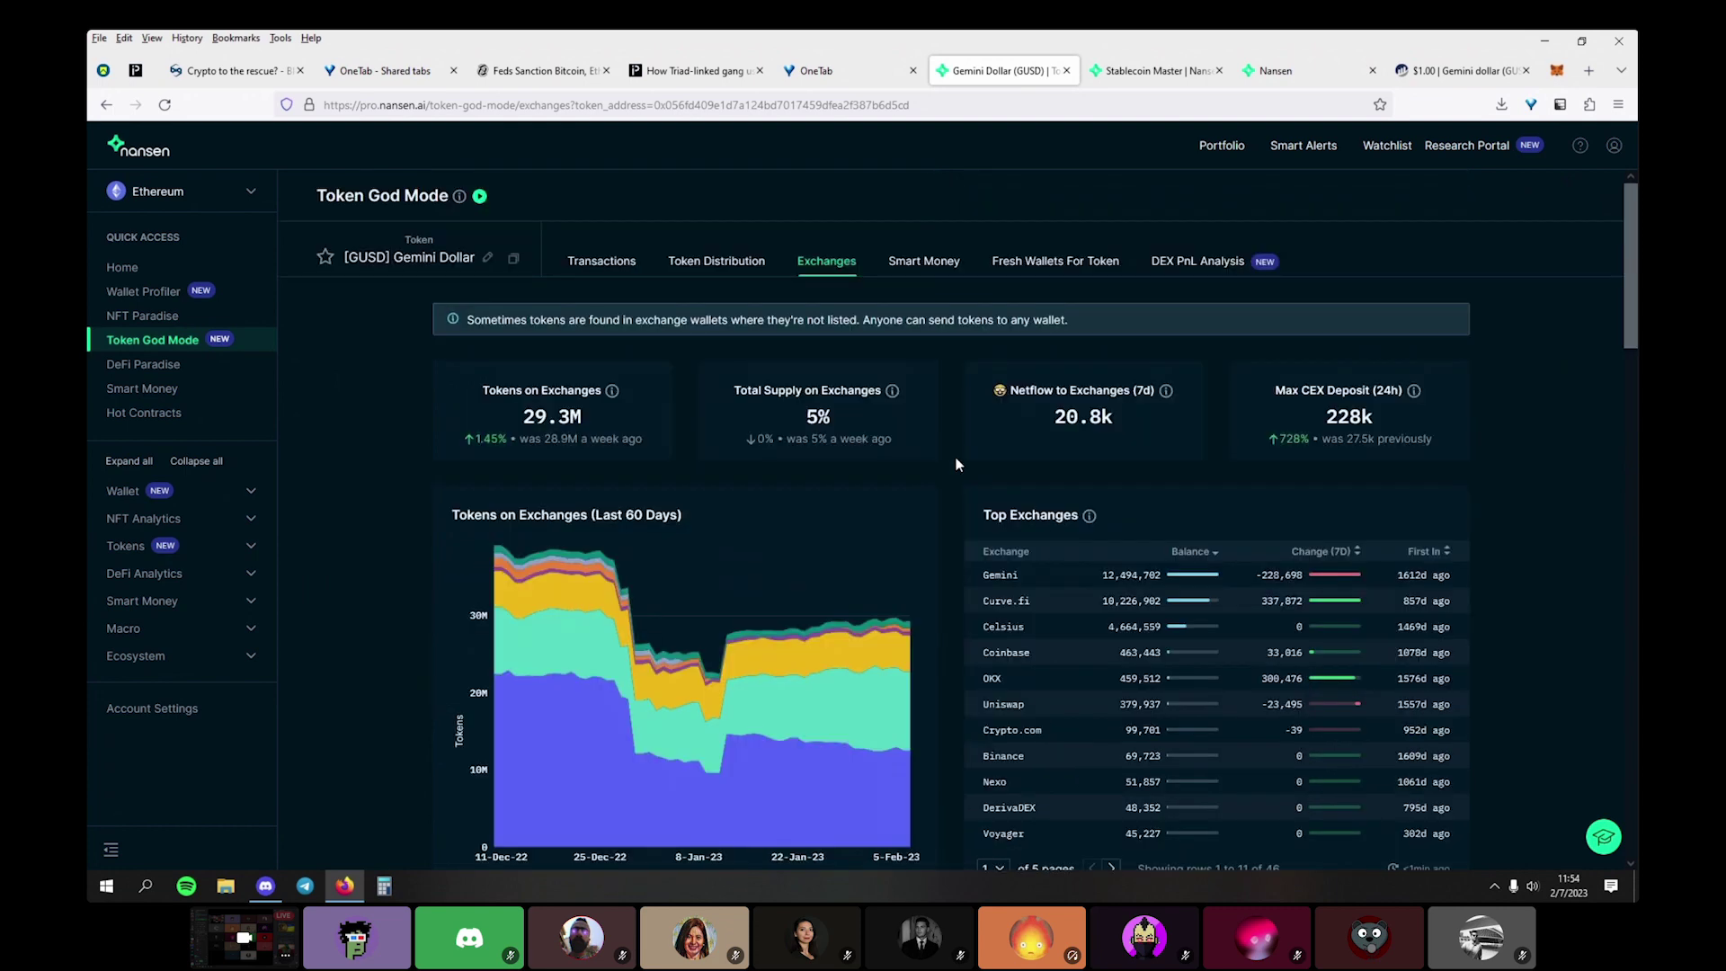
Close the GUSD page and look through Stablecoin Master's balance changes and large stablecoin transactions for the last 7 days
key("ctrl+w")
scroll(797, 418, "down", 6)
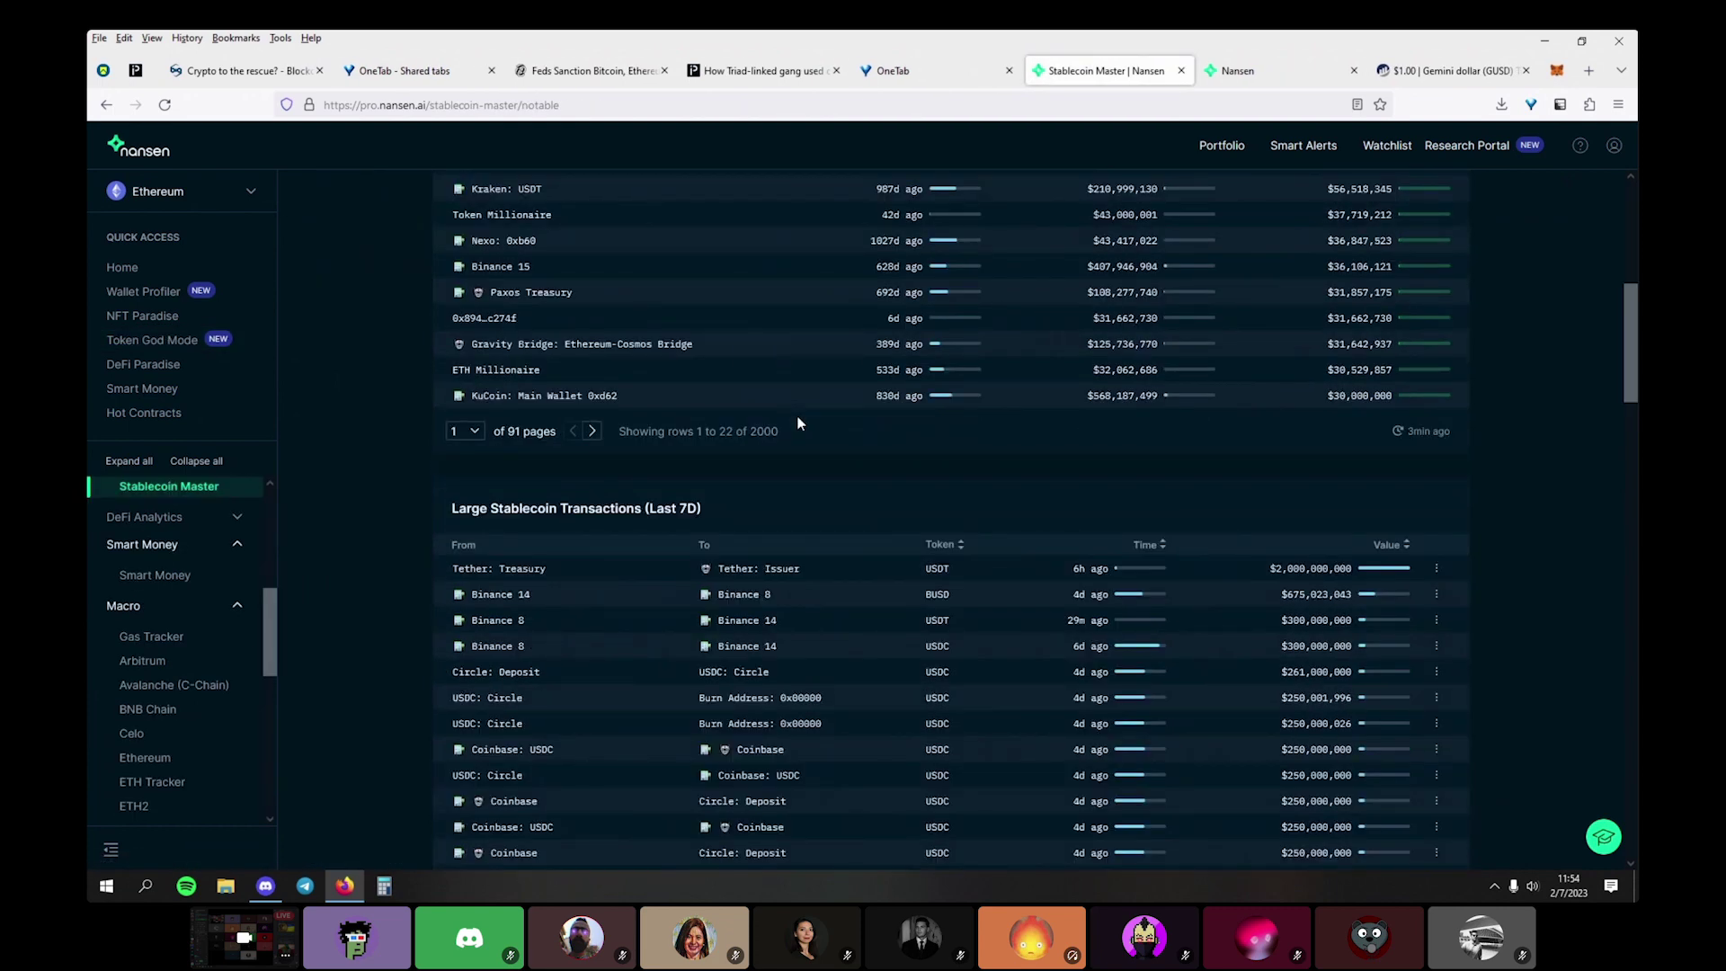
scroll(796, 414, "up", 5)
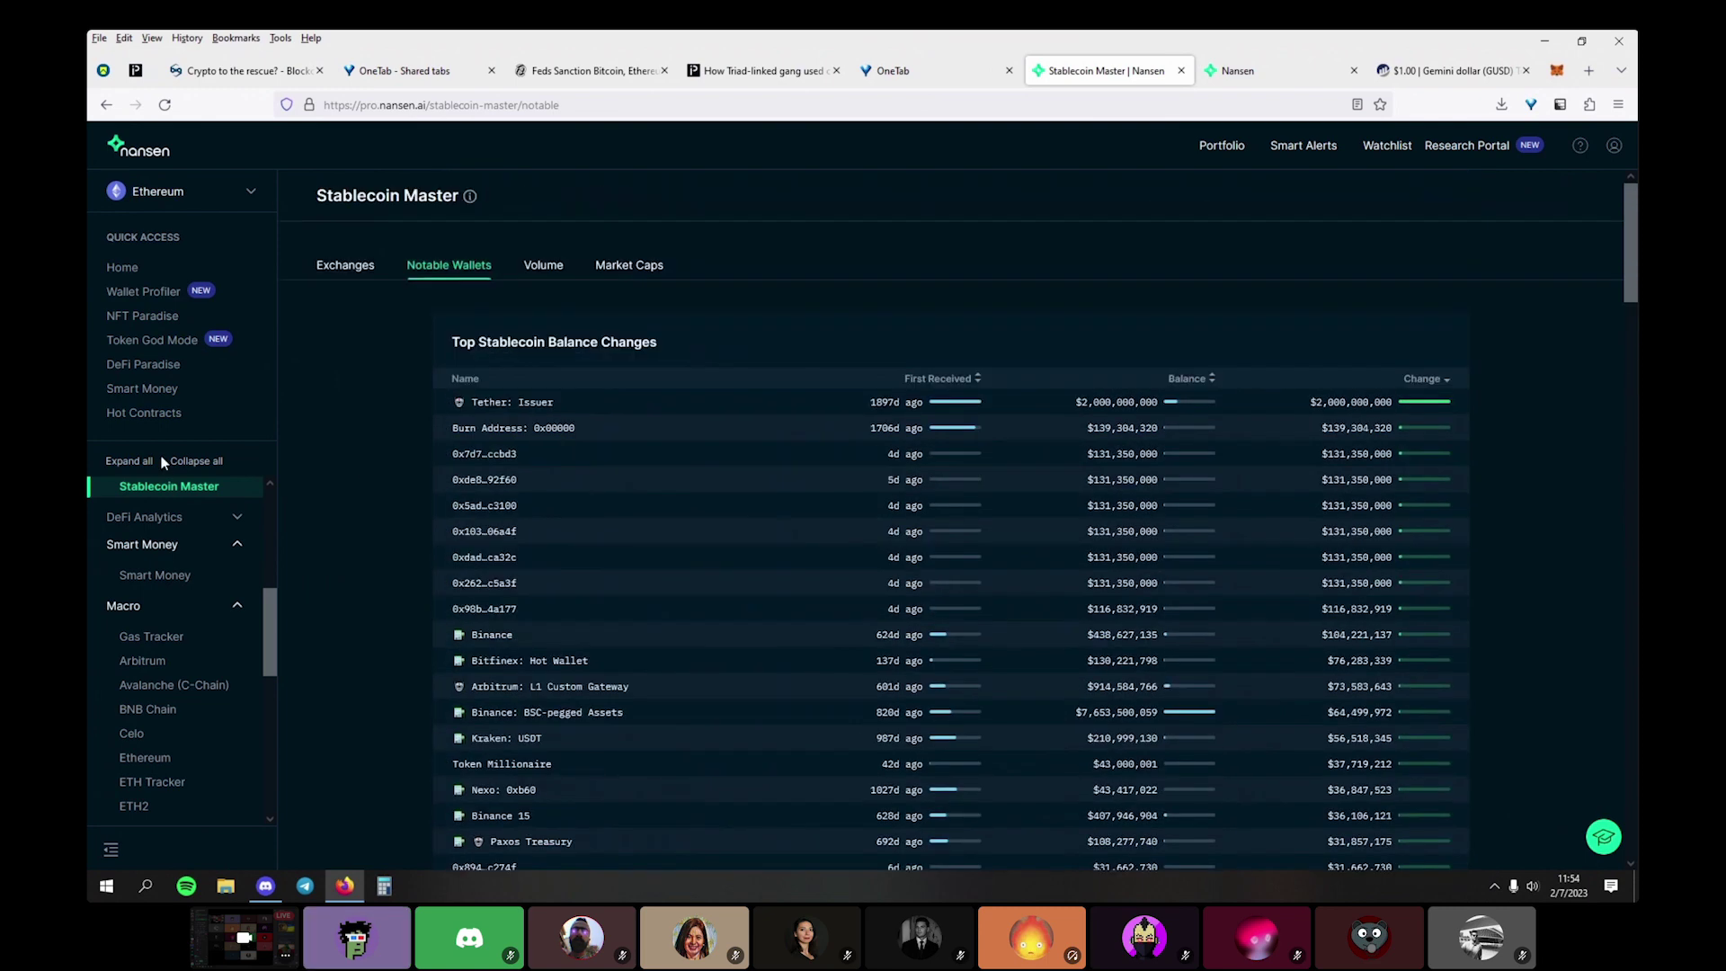
Open the token selector in Token God Mode, then check the public-voice chat in Discord and return to Nansen
left_click(217, 347)
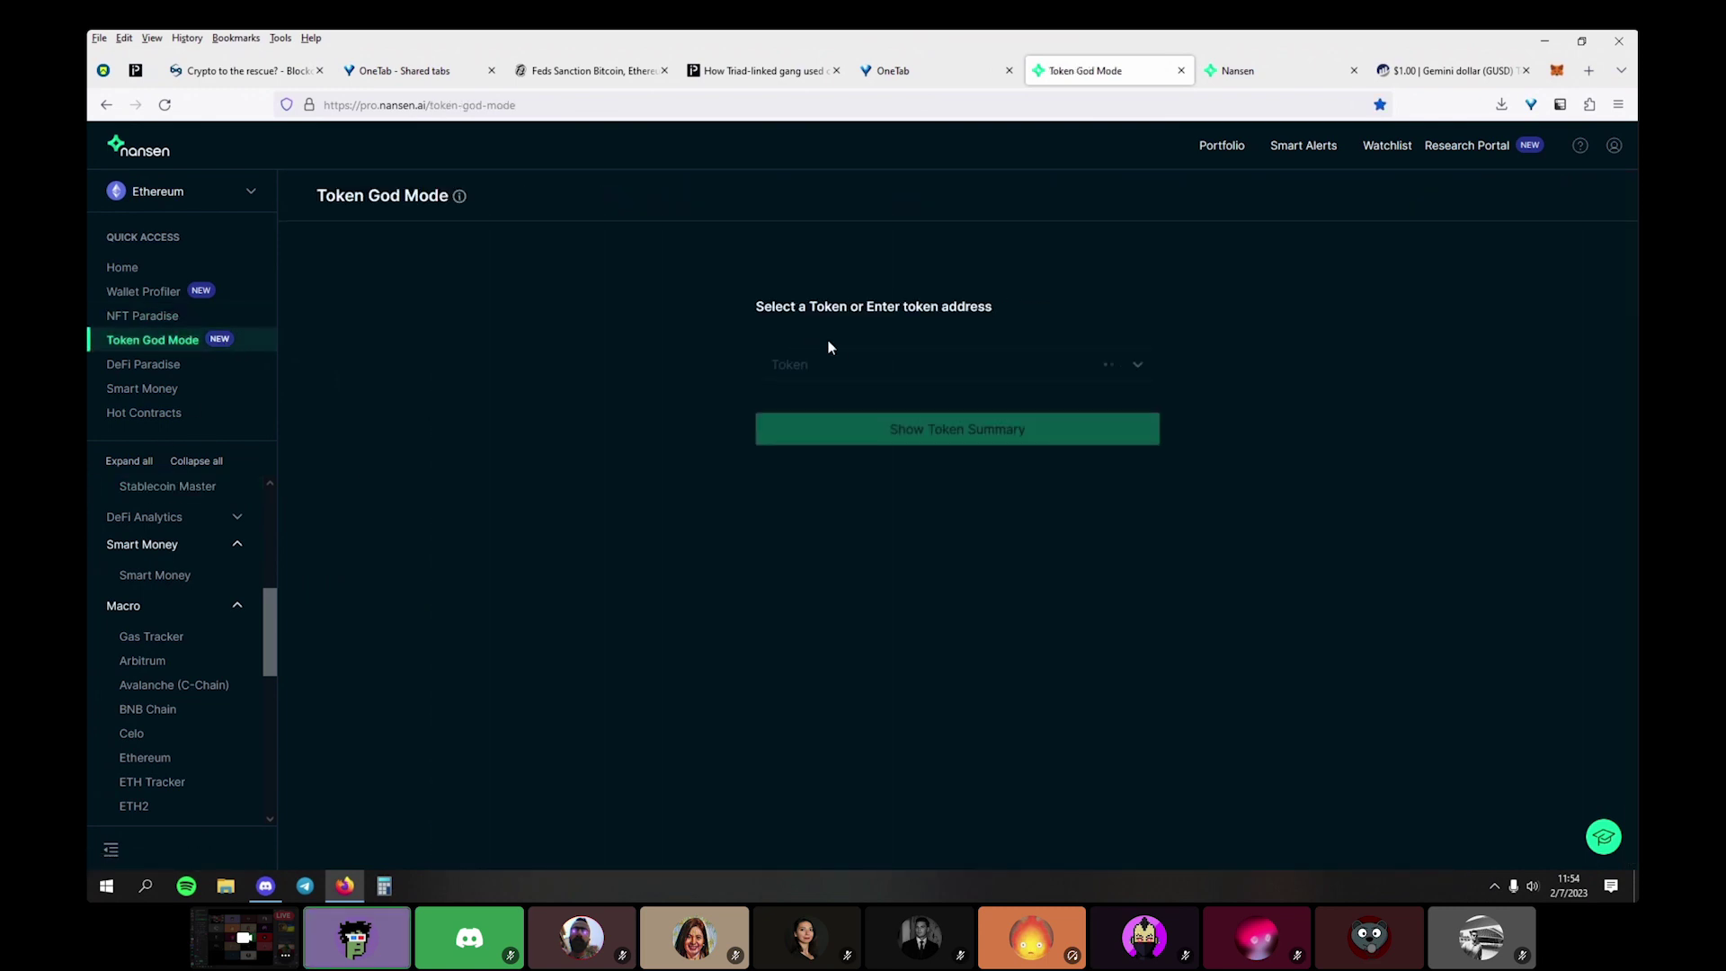
left_click(899, 364)
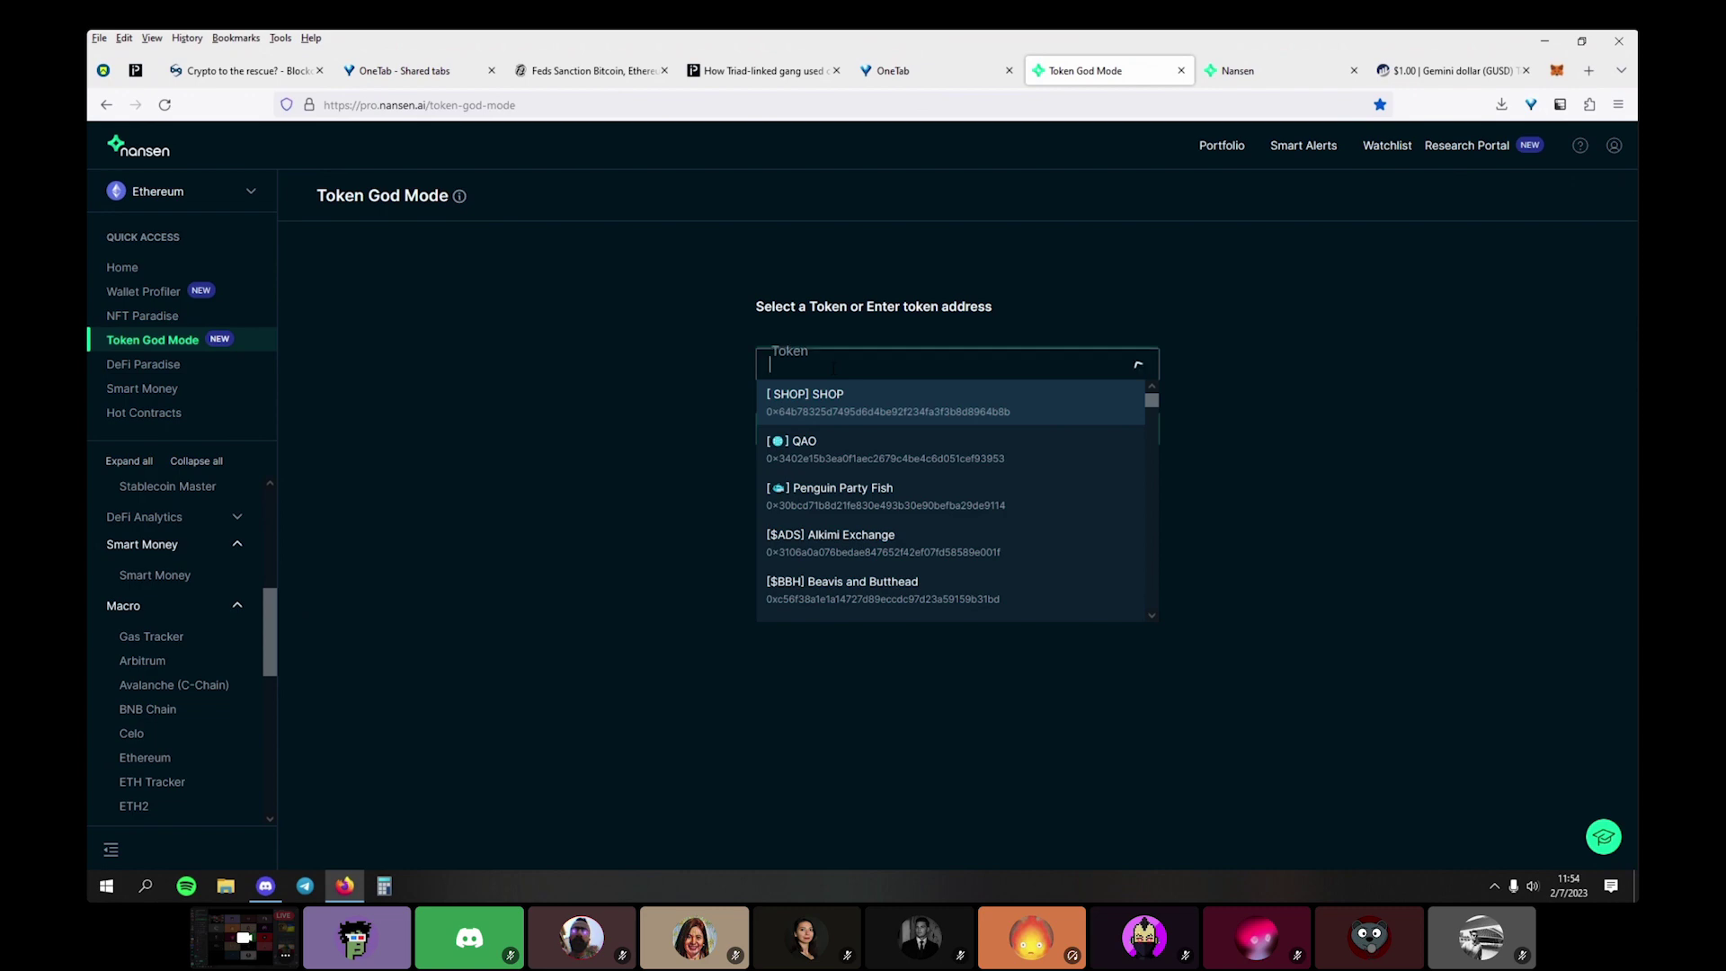
left_click(262, 888)
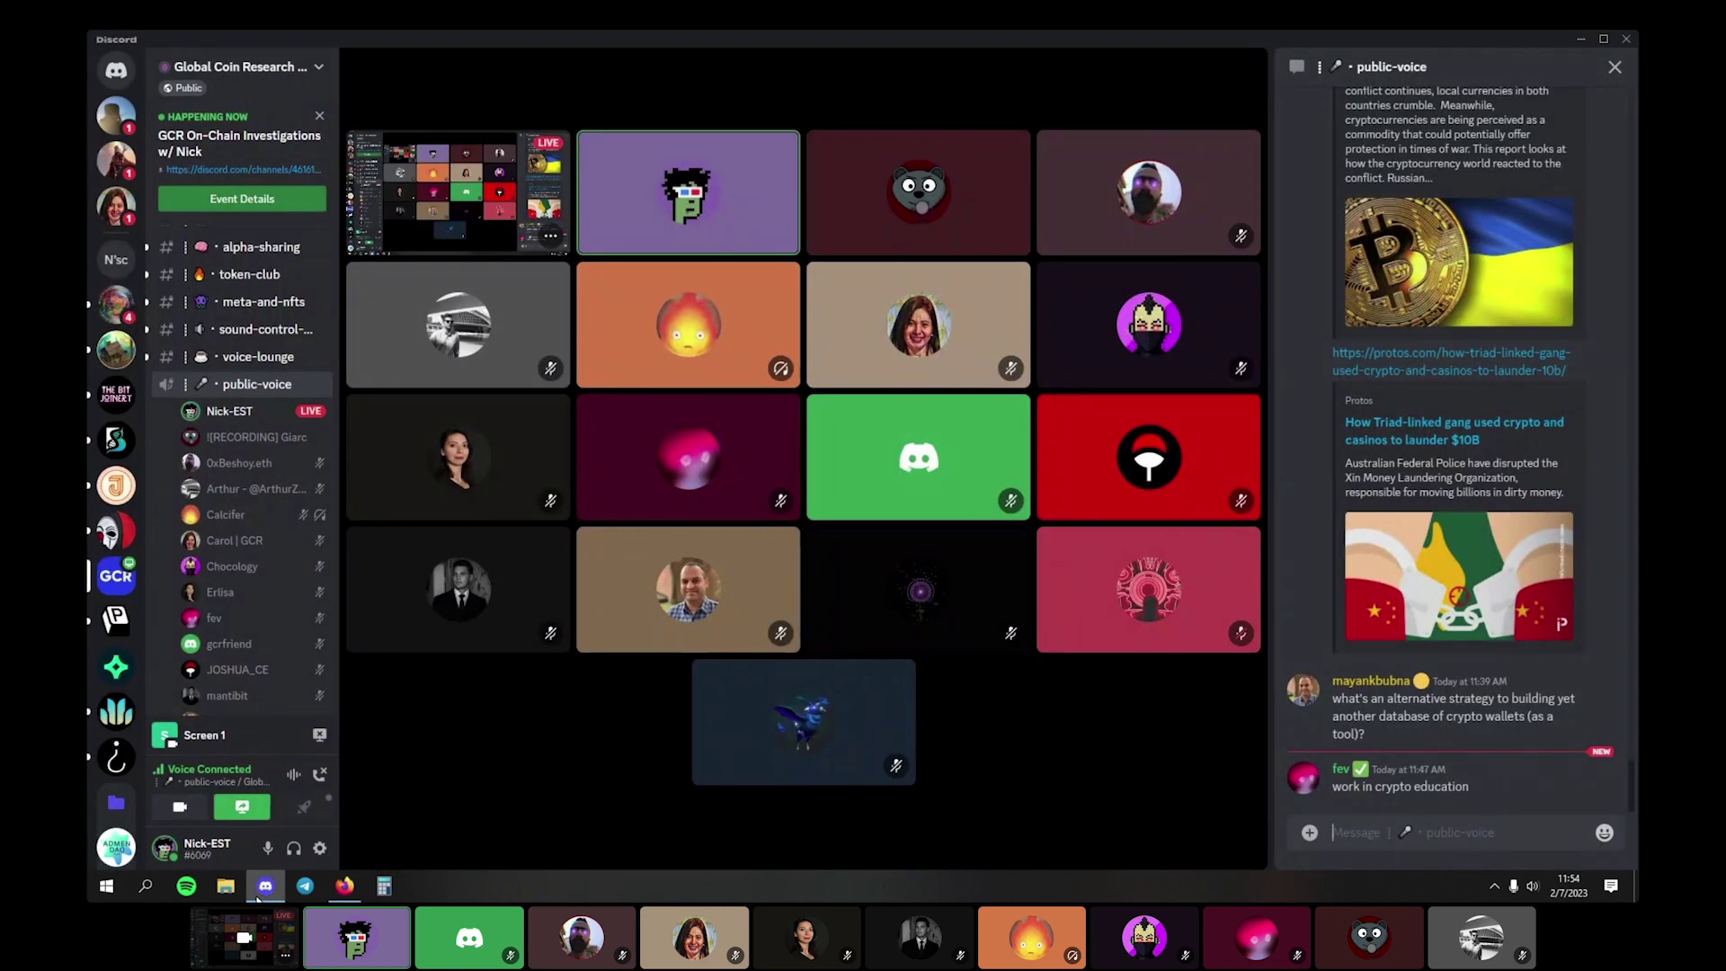
left_click(263, 888)
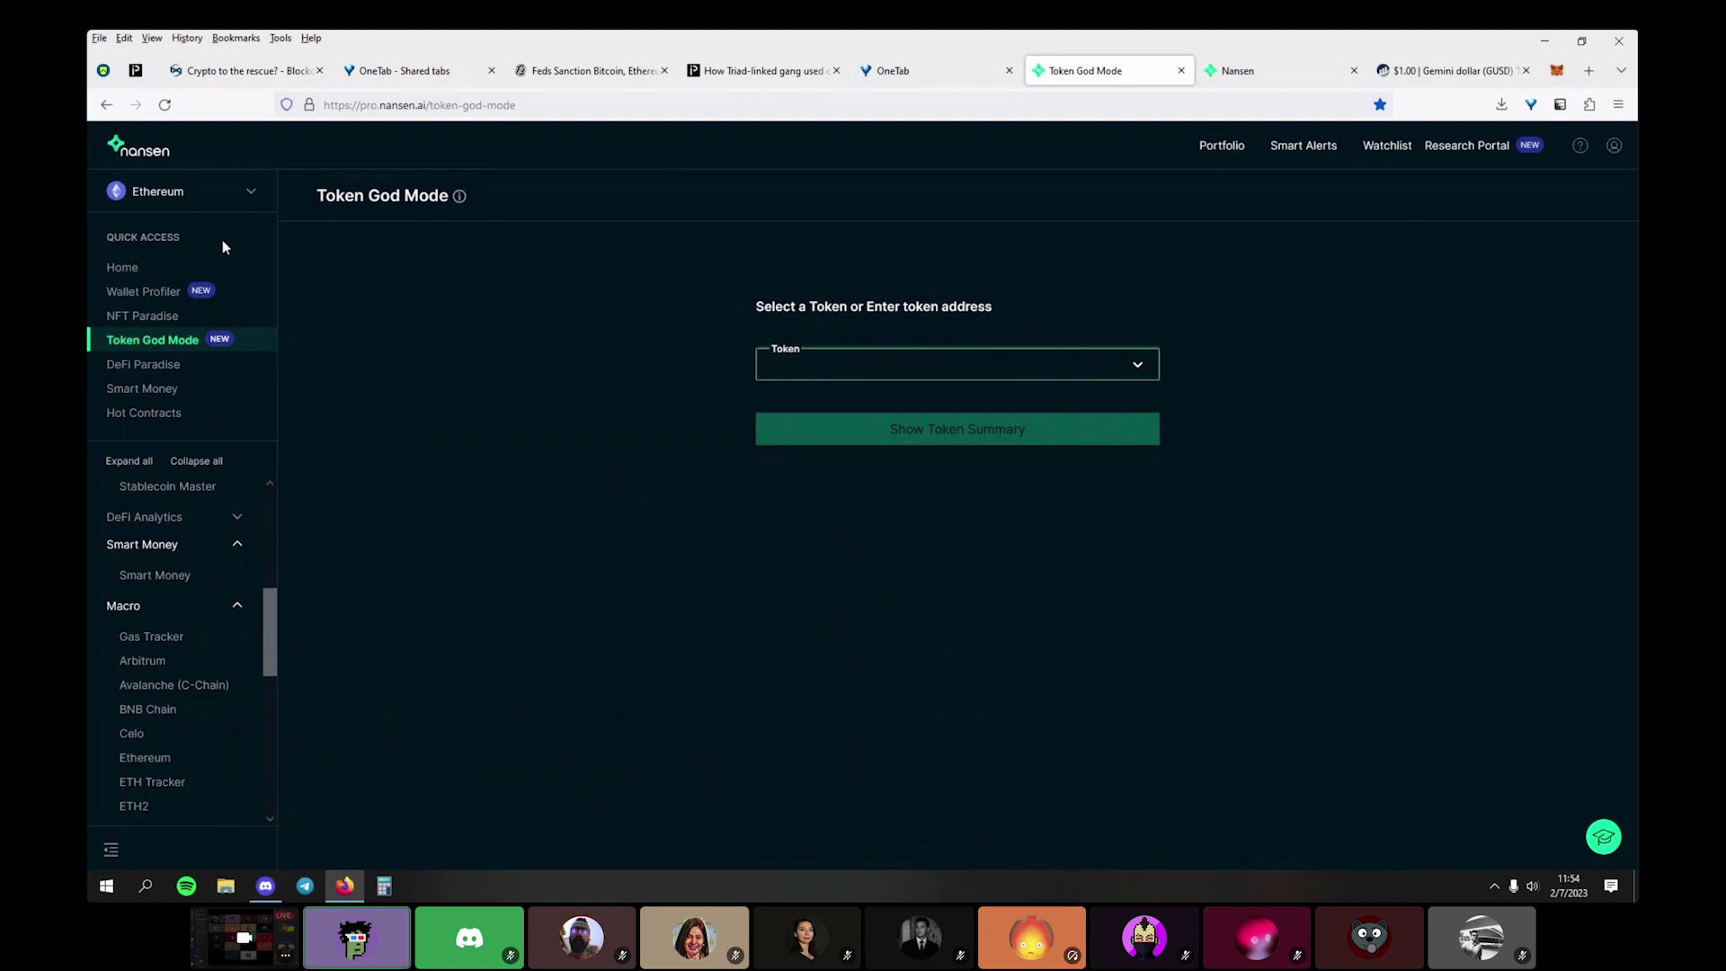
Open the CoinGecko website in a new browser tab beside the Gemini dollar page
left_click(1447, 70)
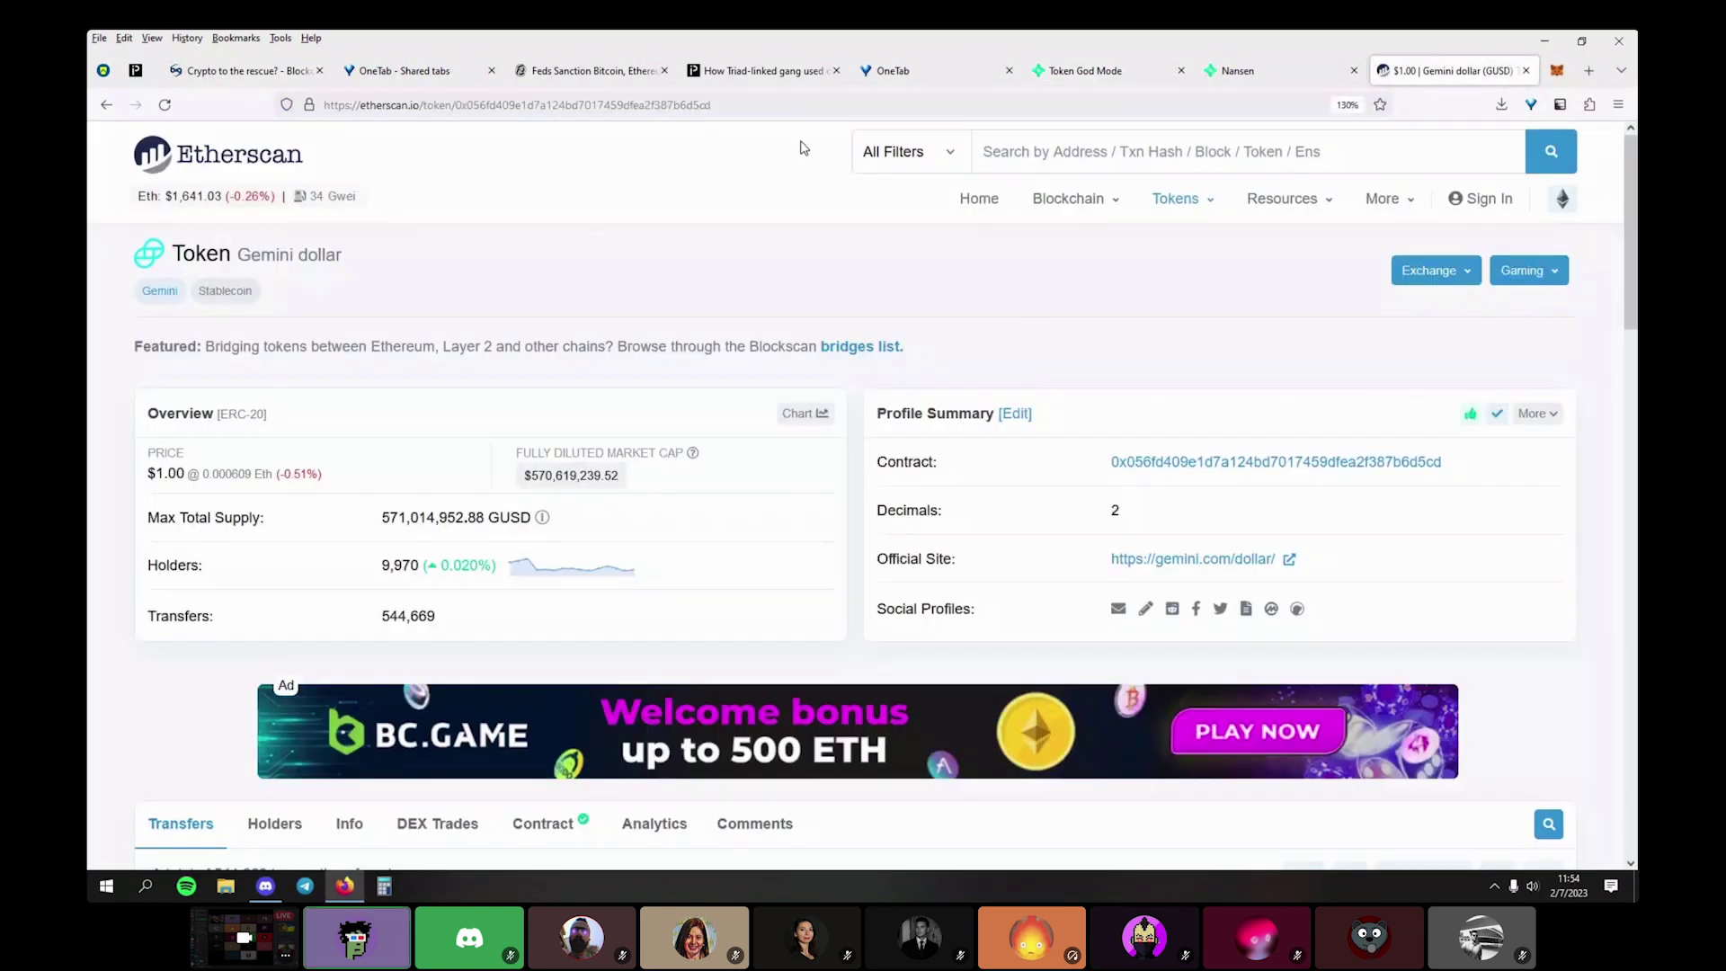
key("ctrl+t")
type("co")
key("Return")
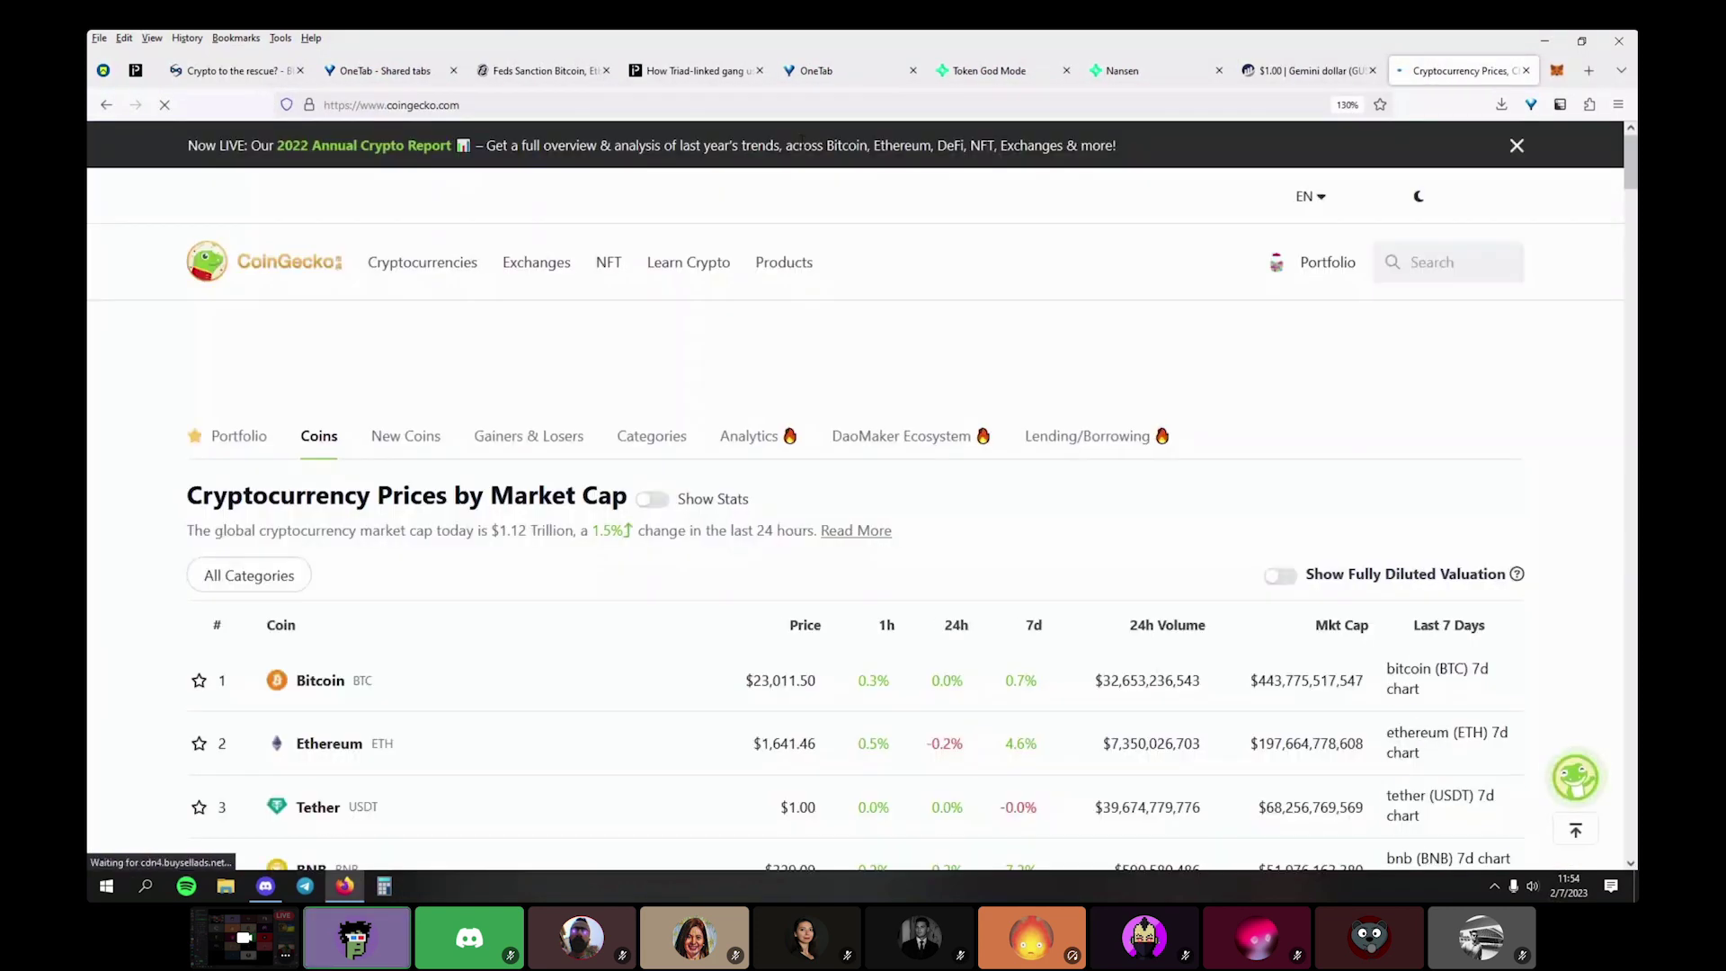
Look through CoinGecko's cryptocurrencies ranked by market cap, from Bitcoin down to Chainlink
scroll(971, 395, "down", 3)
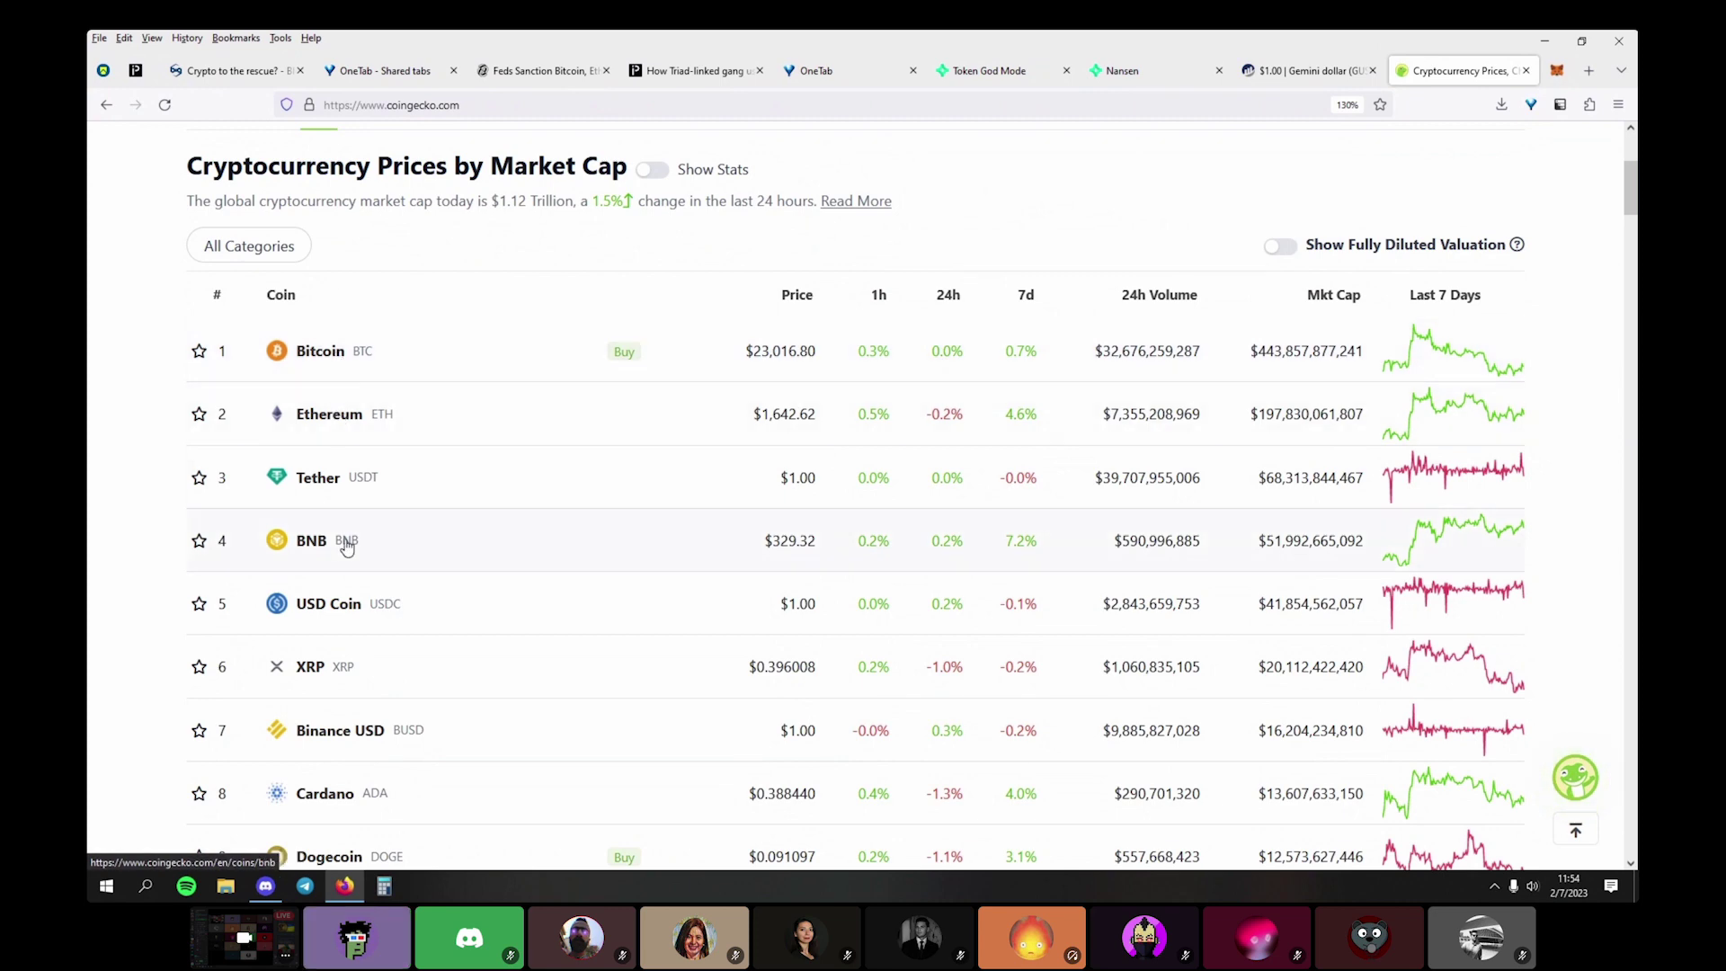
scroll(529, 759, "up", 4)
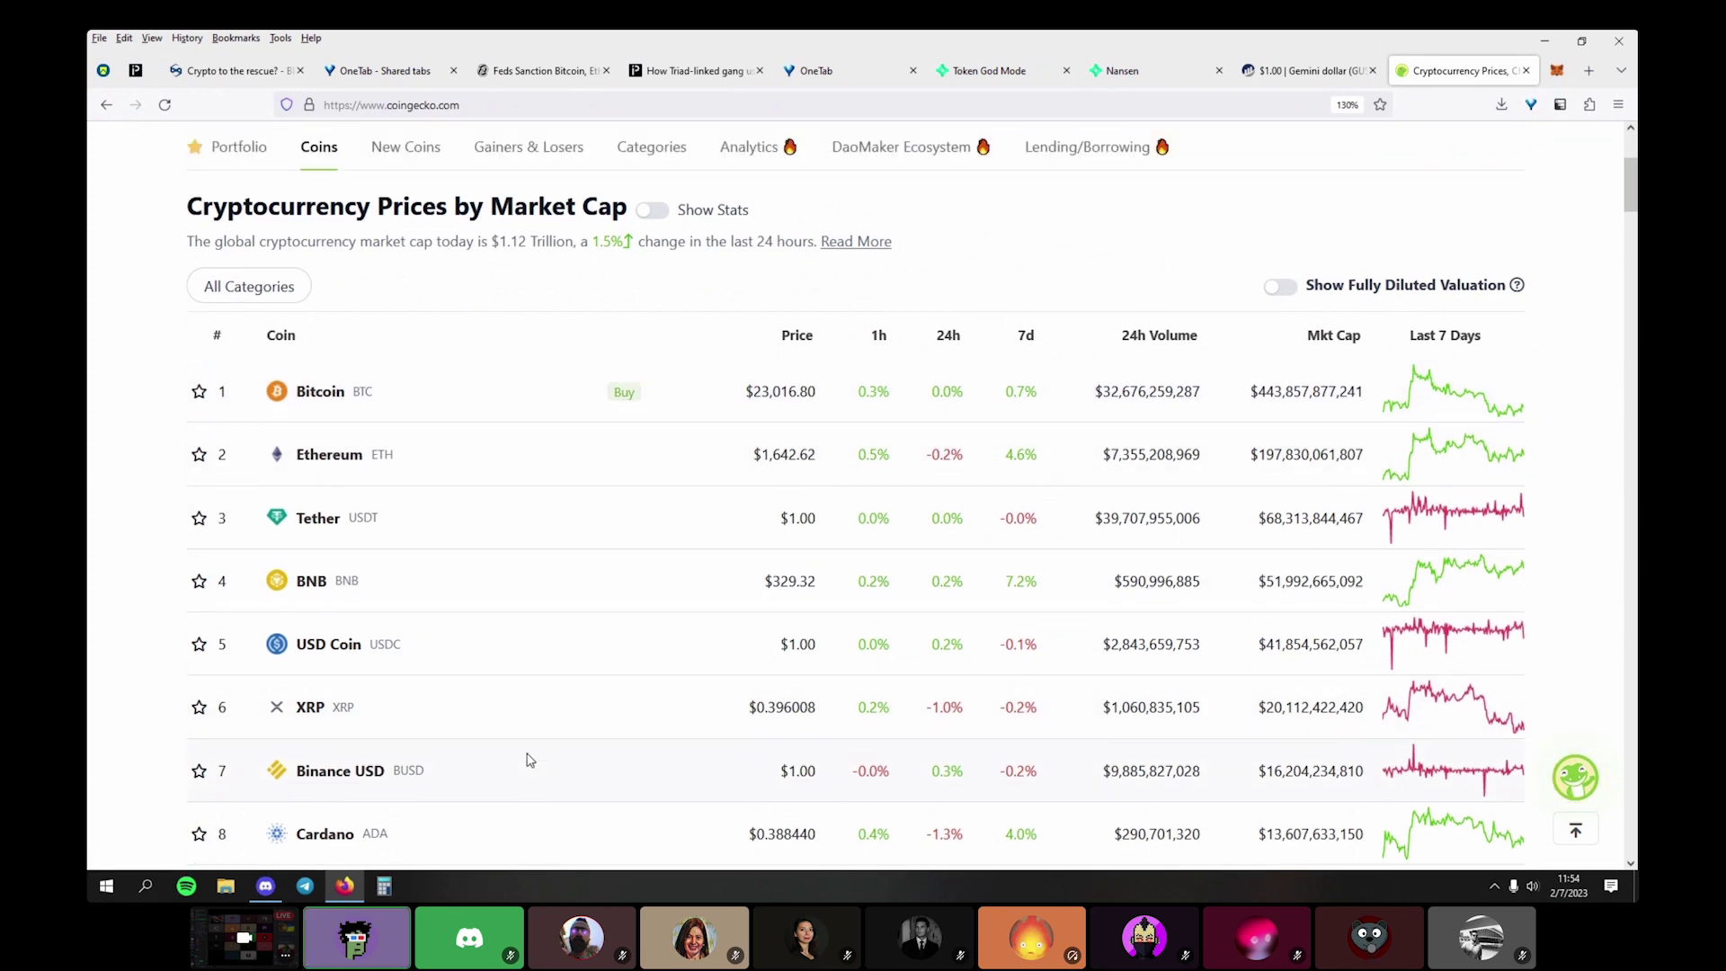
scroll(591, 612, "down", 7)
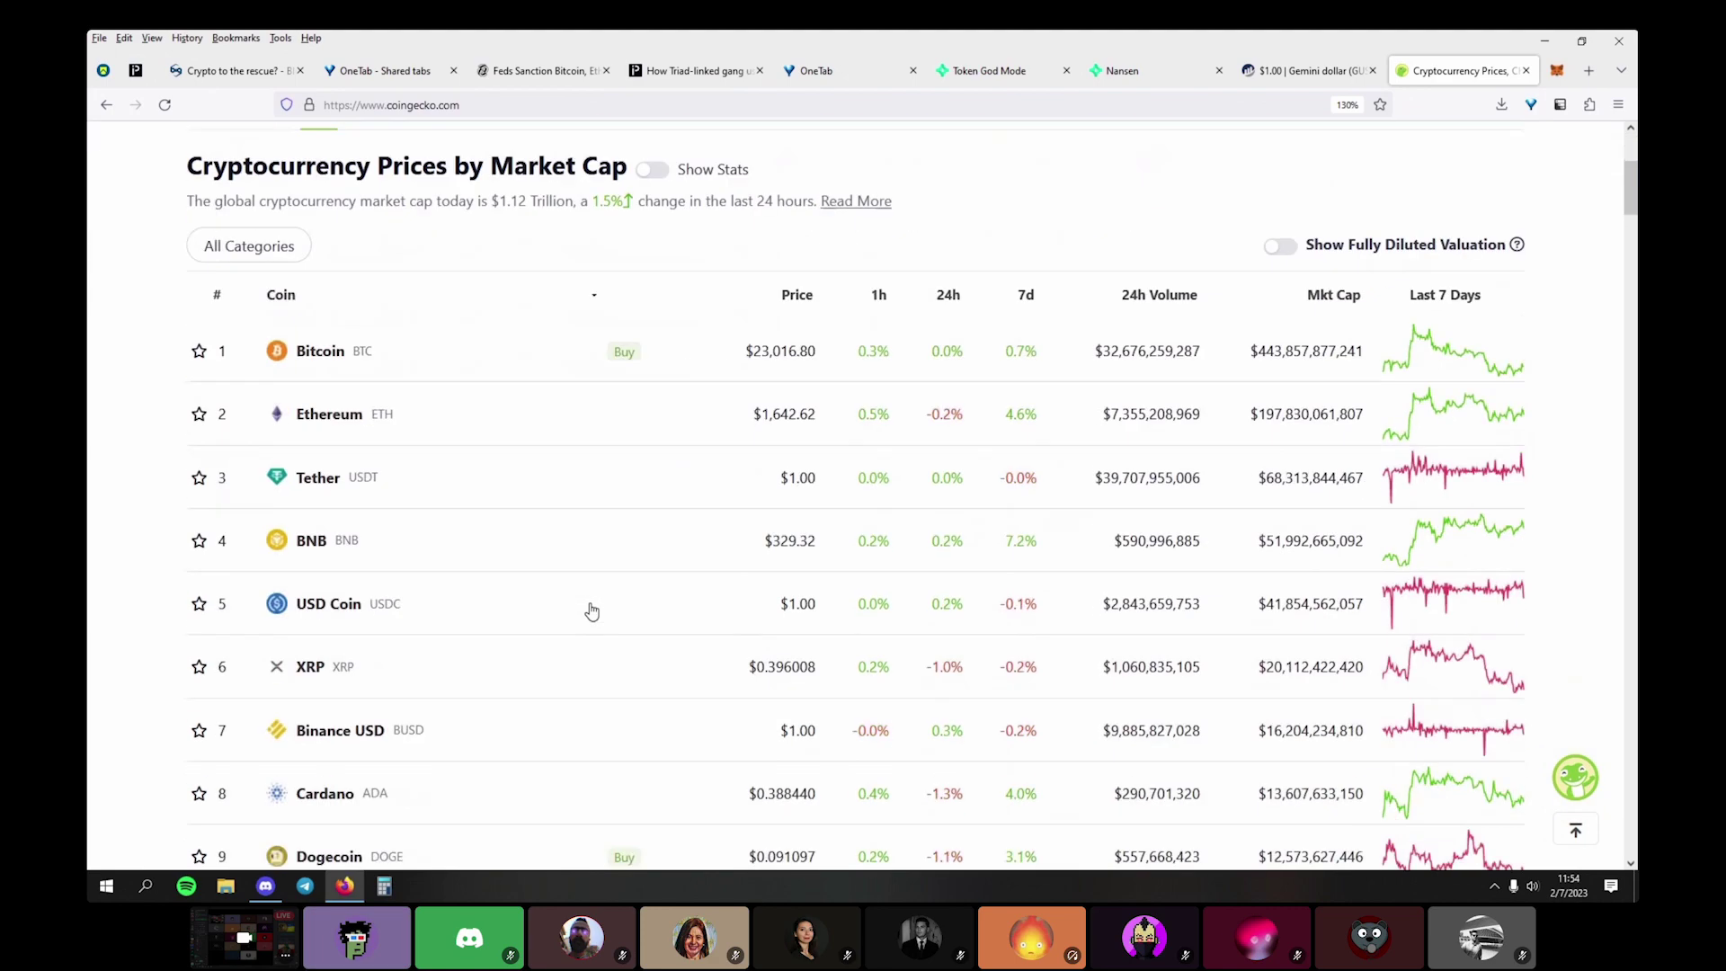
scroll(591, 612, "up", 4)
scroll(353, 556, "down", 3)
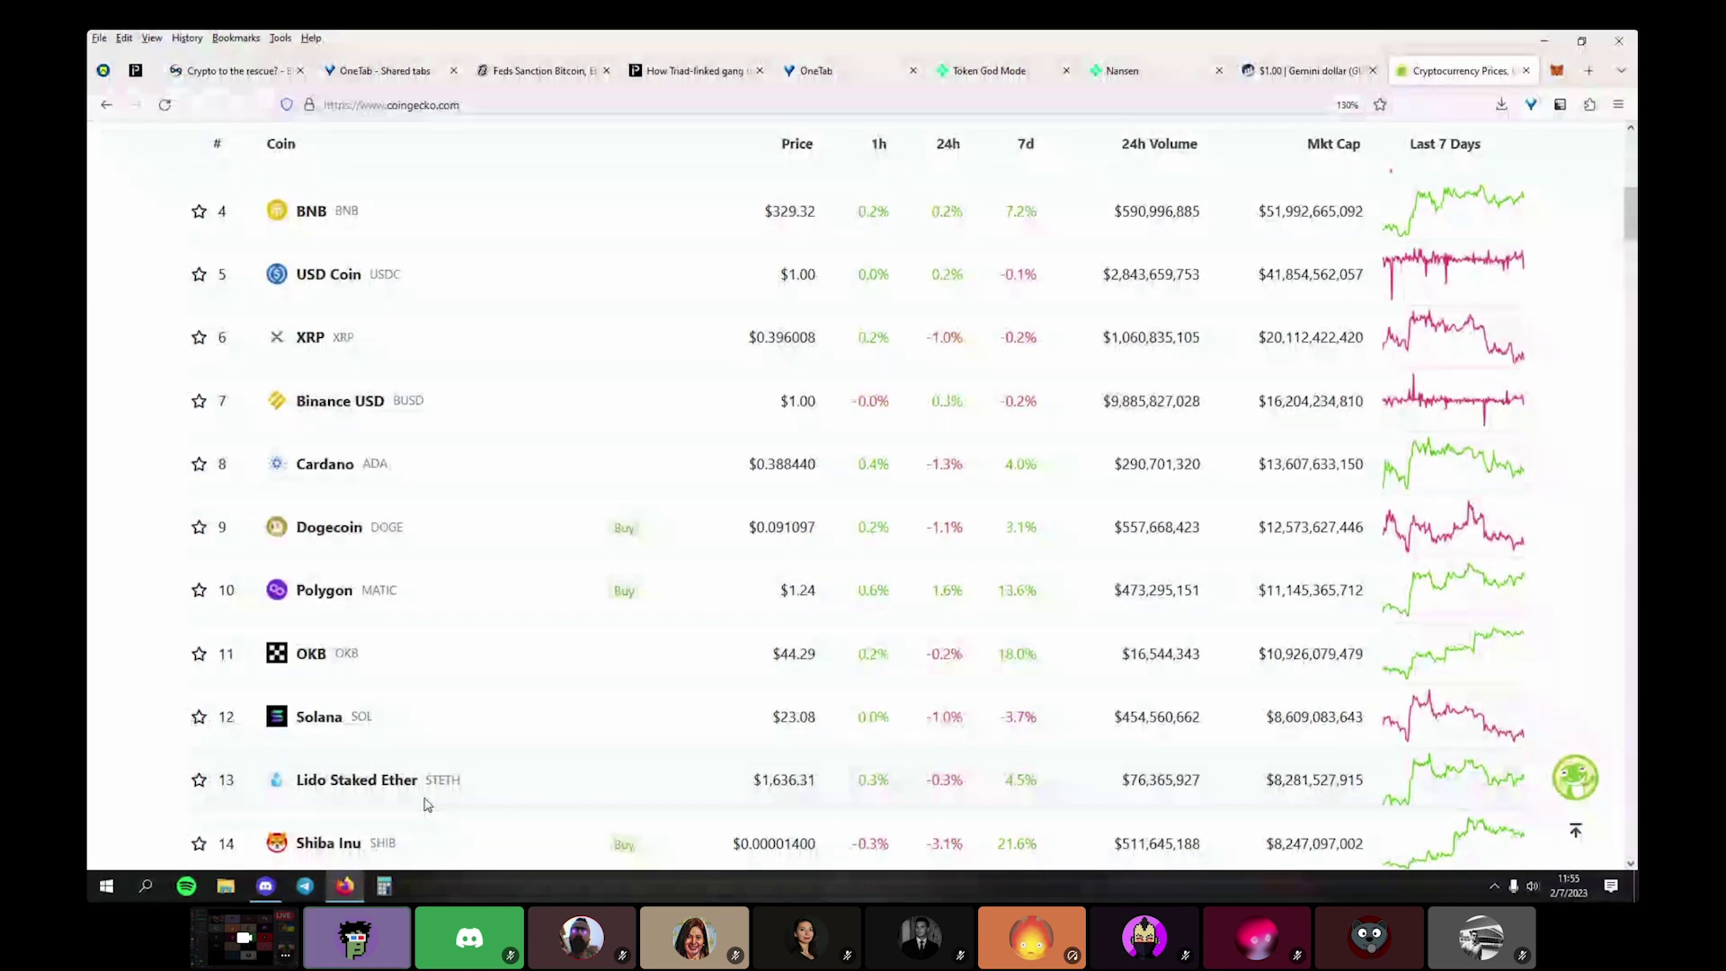
scroll(427, 803, "down", 3)
scroll(427, 803, "down", 3)
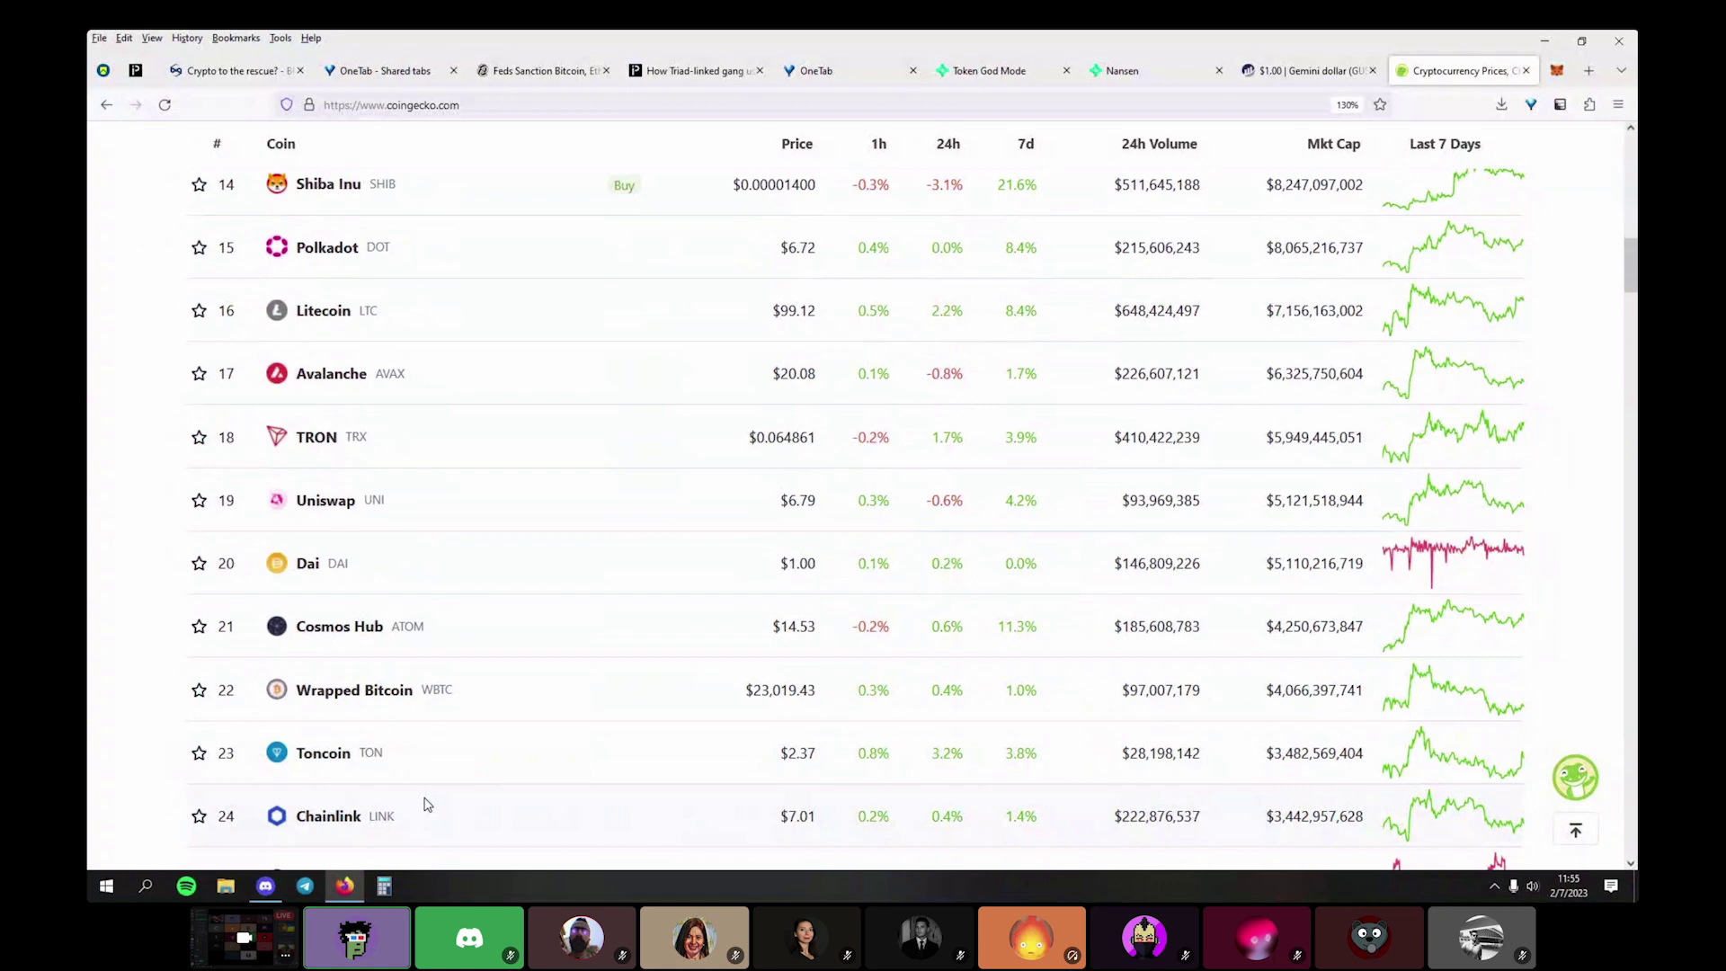
View Polkadot's coin page, return to the market cap ranking and review the coins around it back up to Bitcoin
left_click(329, 247)
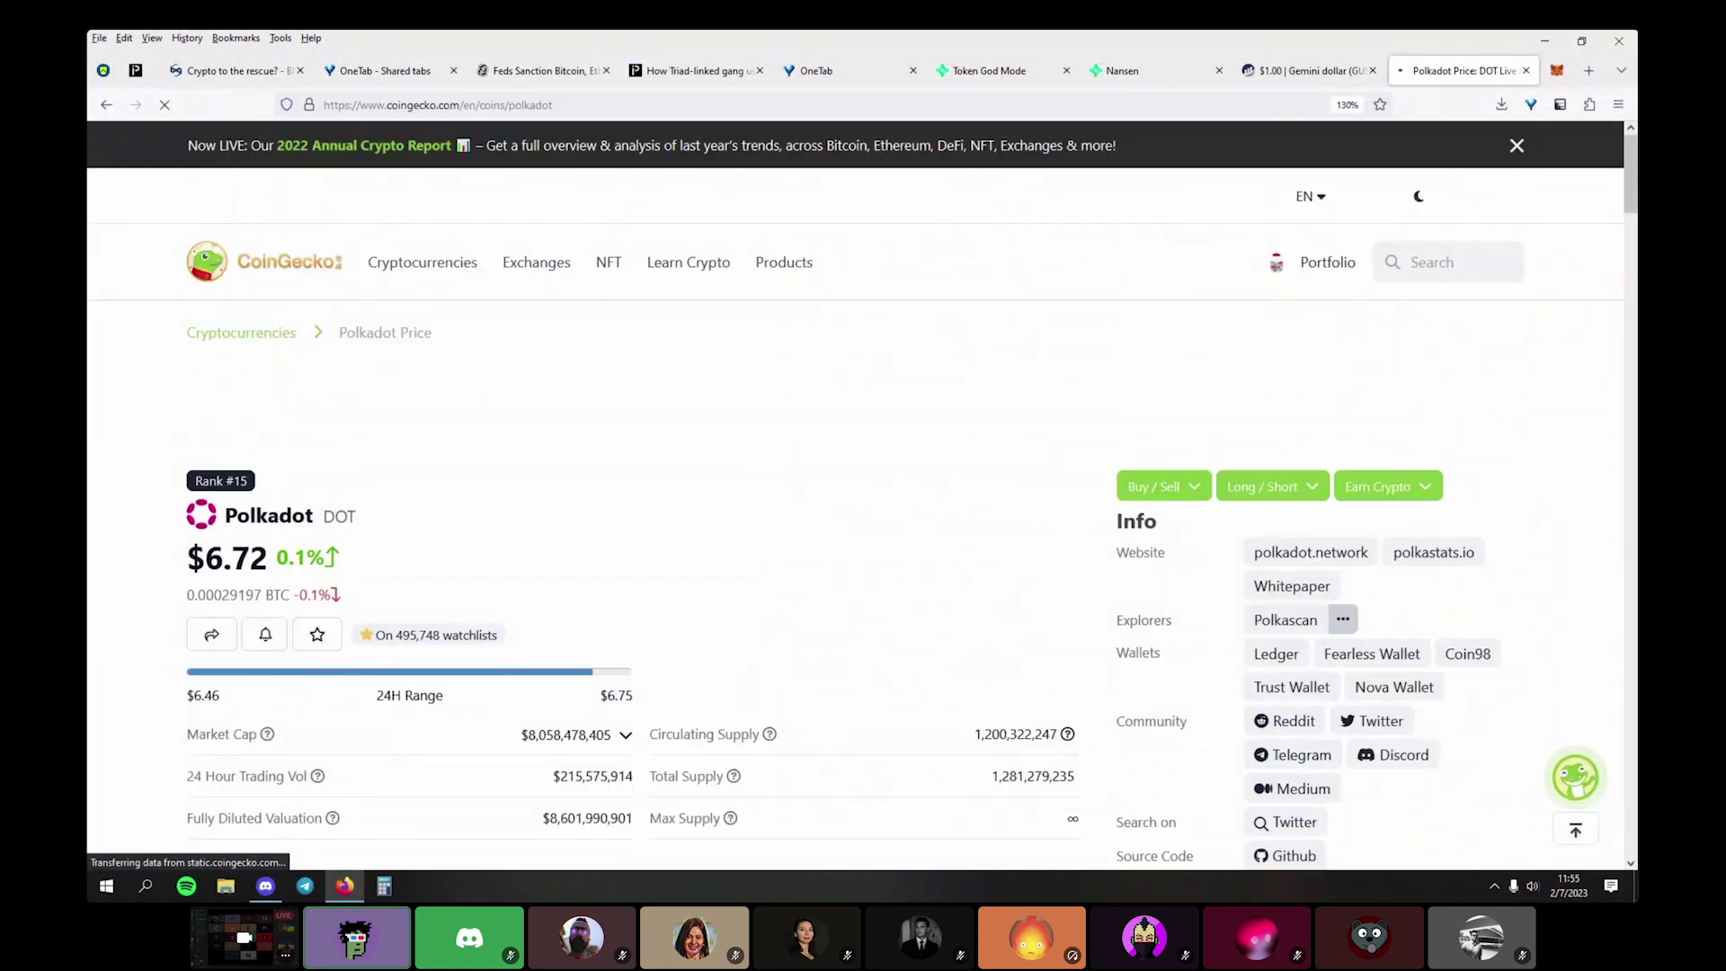
left_click(109, 105)
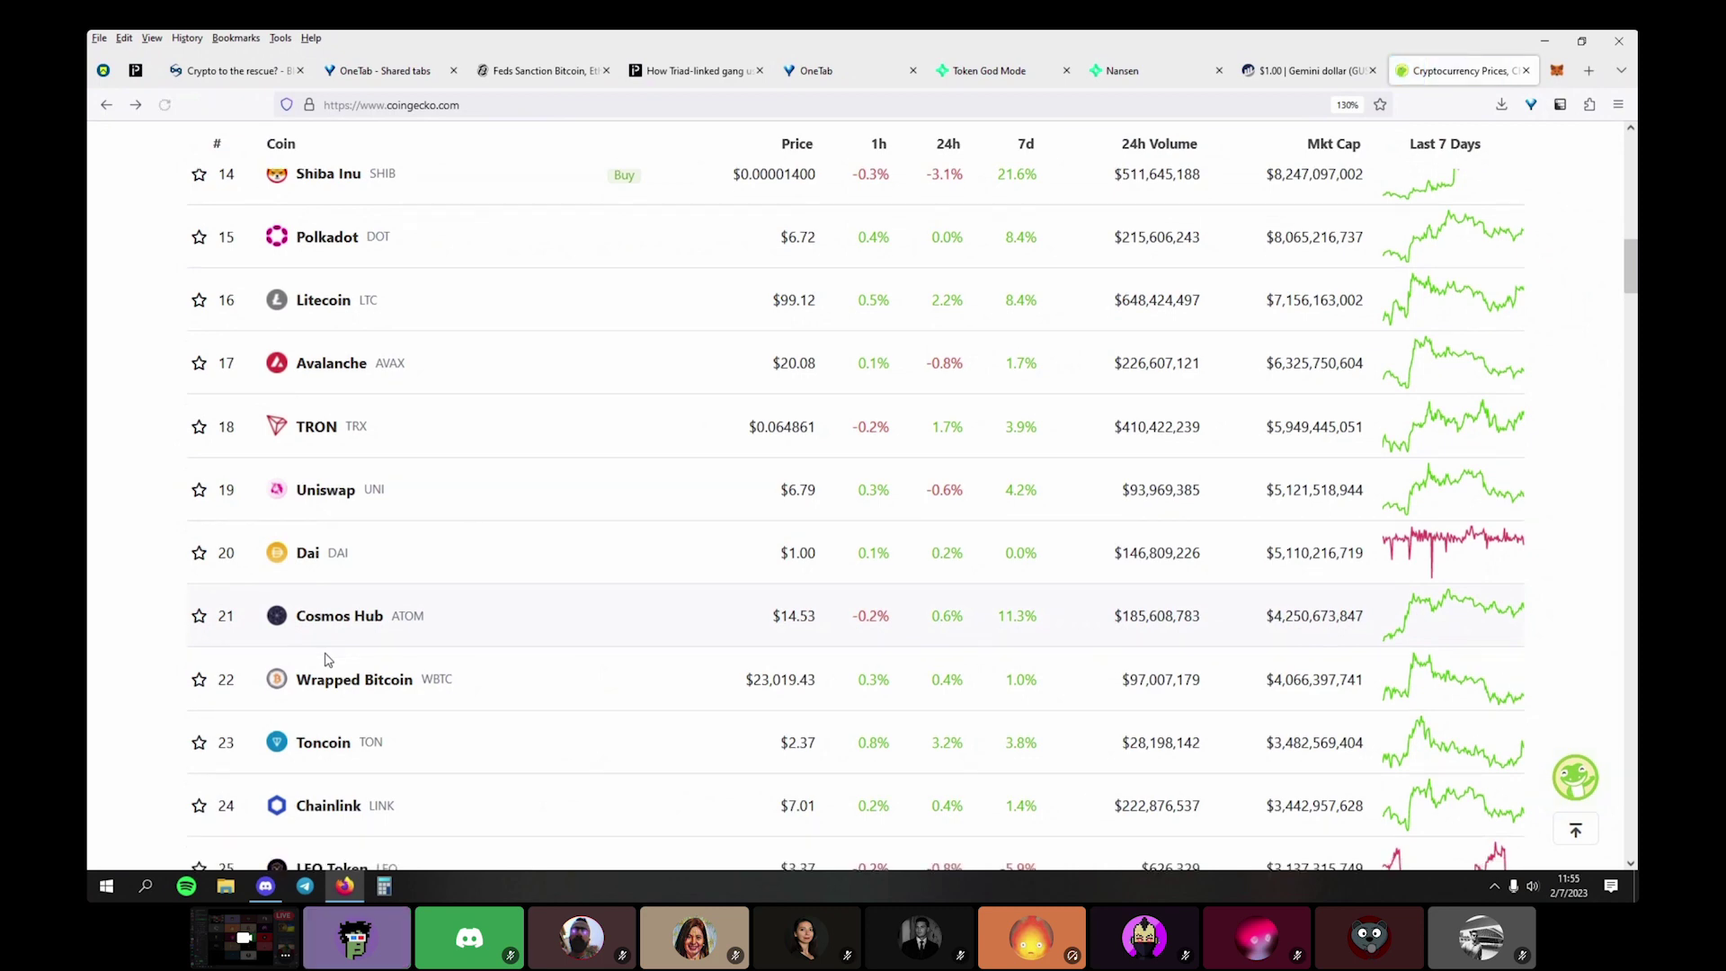
scroll(328, 660, "down", 6)
scroll(330, 662, "up", 9)
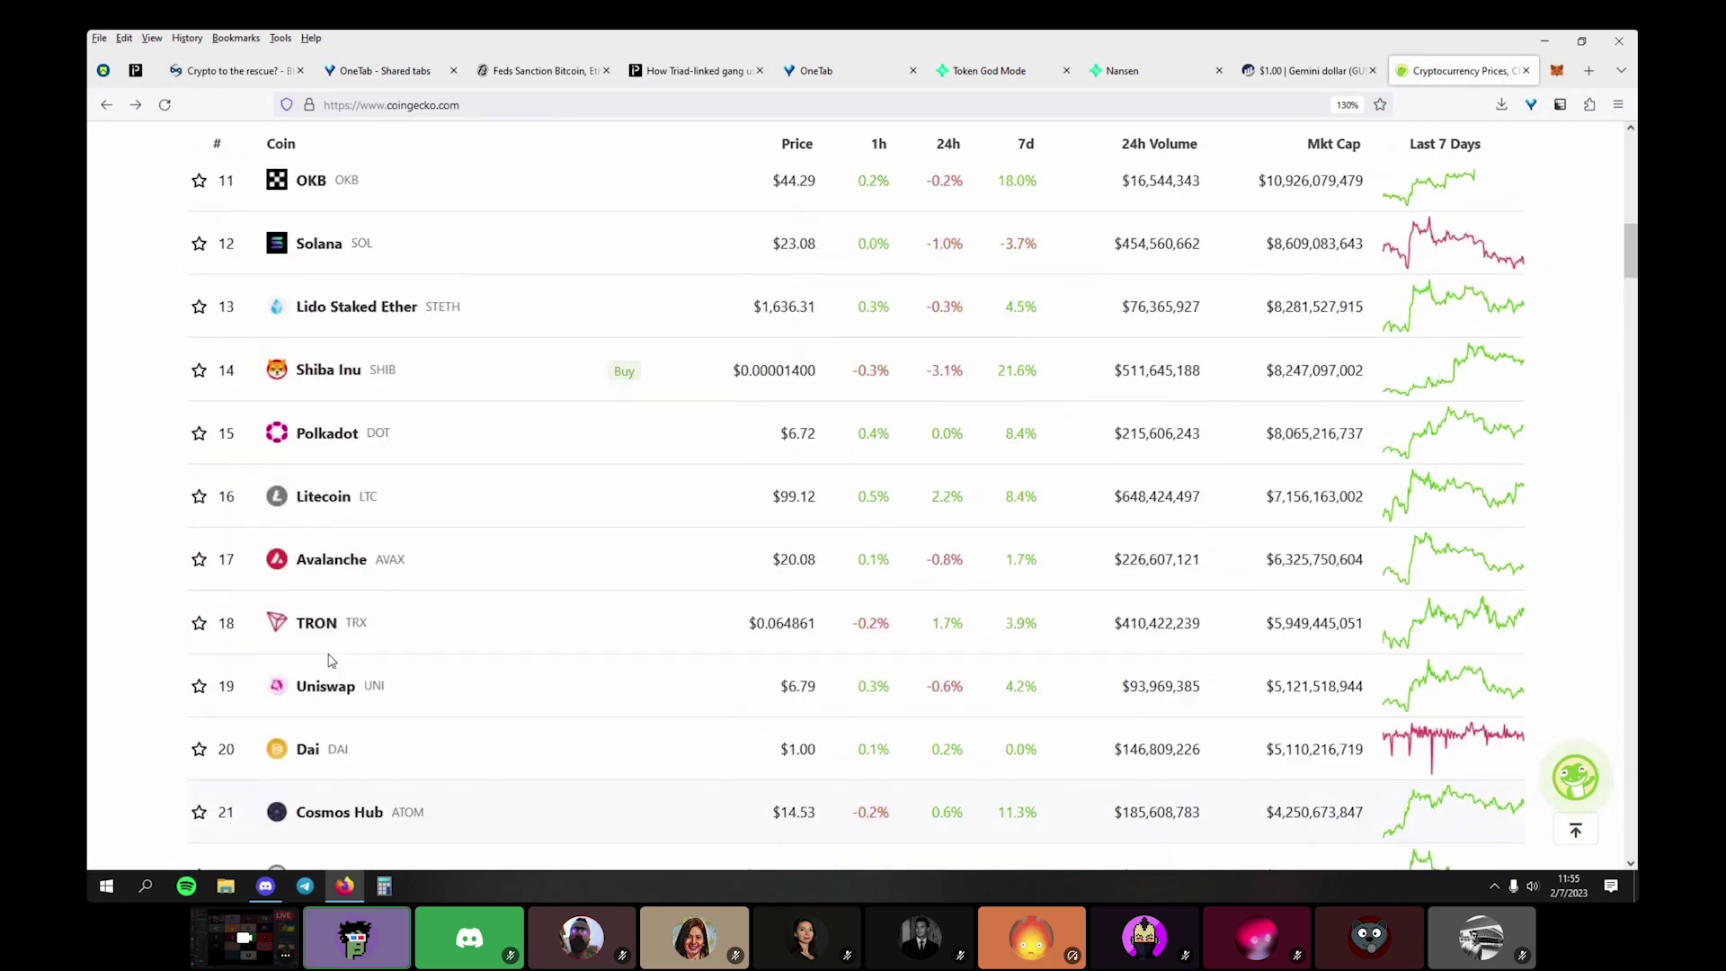
scroll(331, 661, "down", 3)
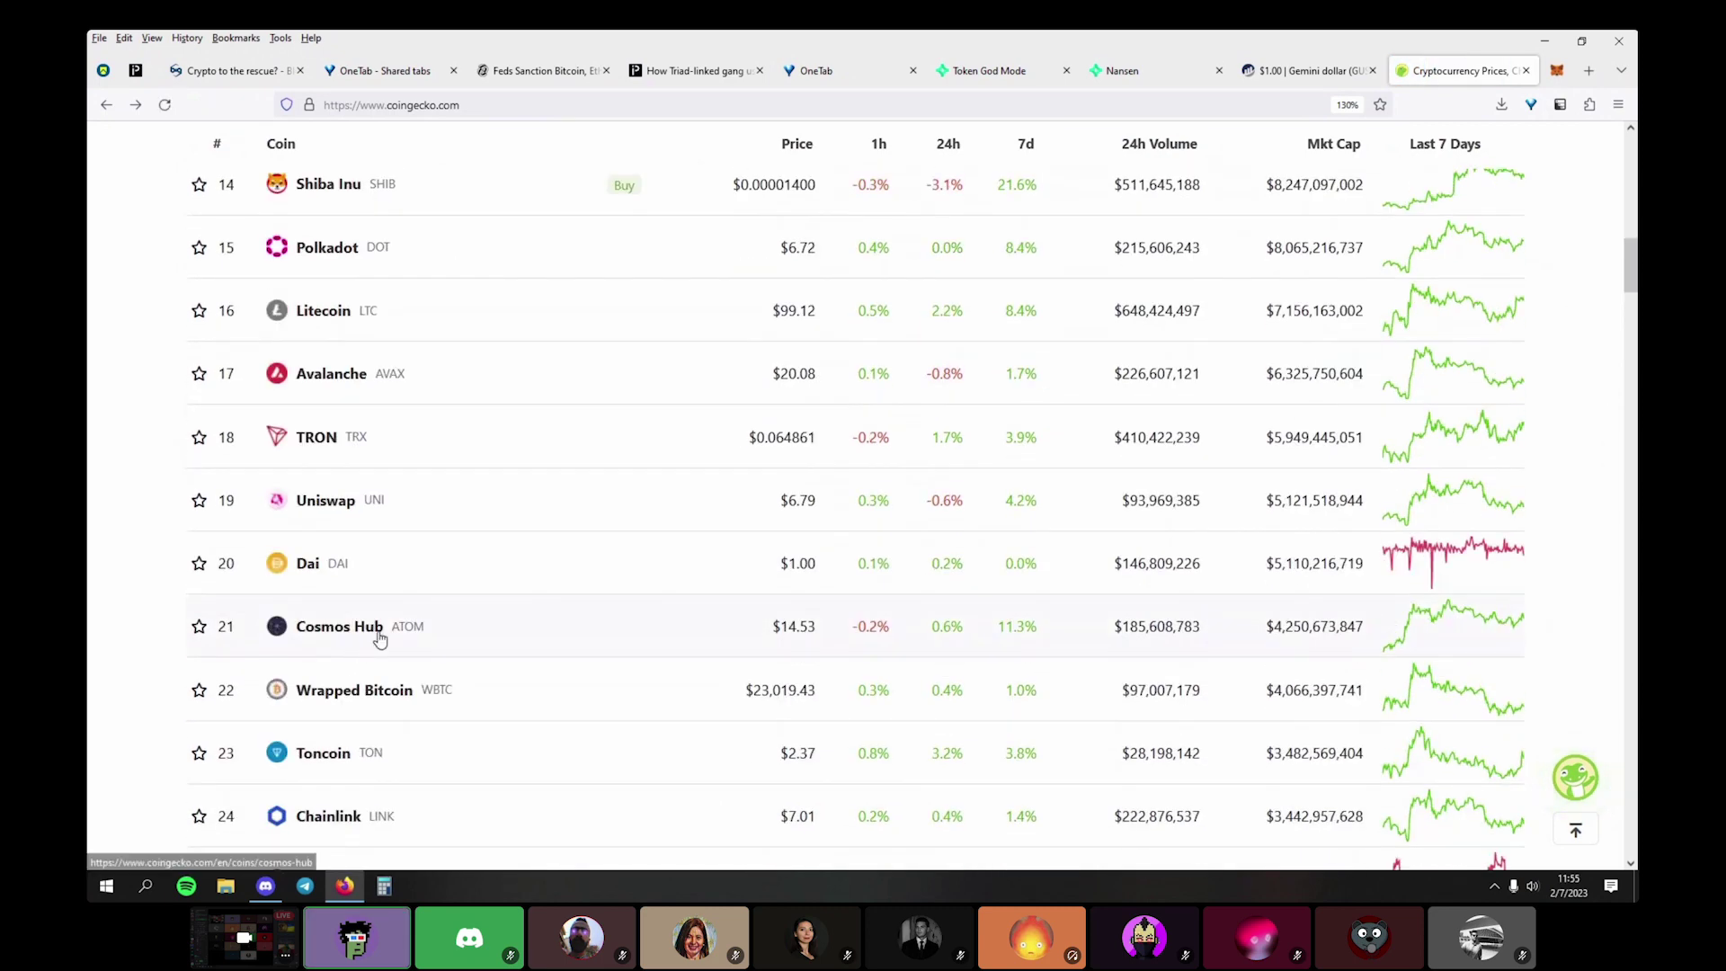
scroll(379, 638, "up", 3)
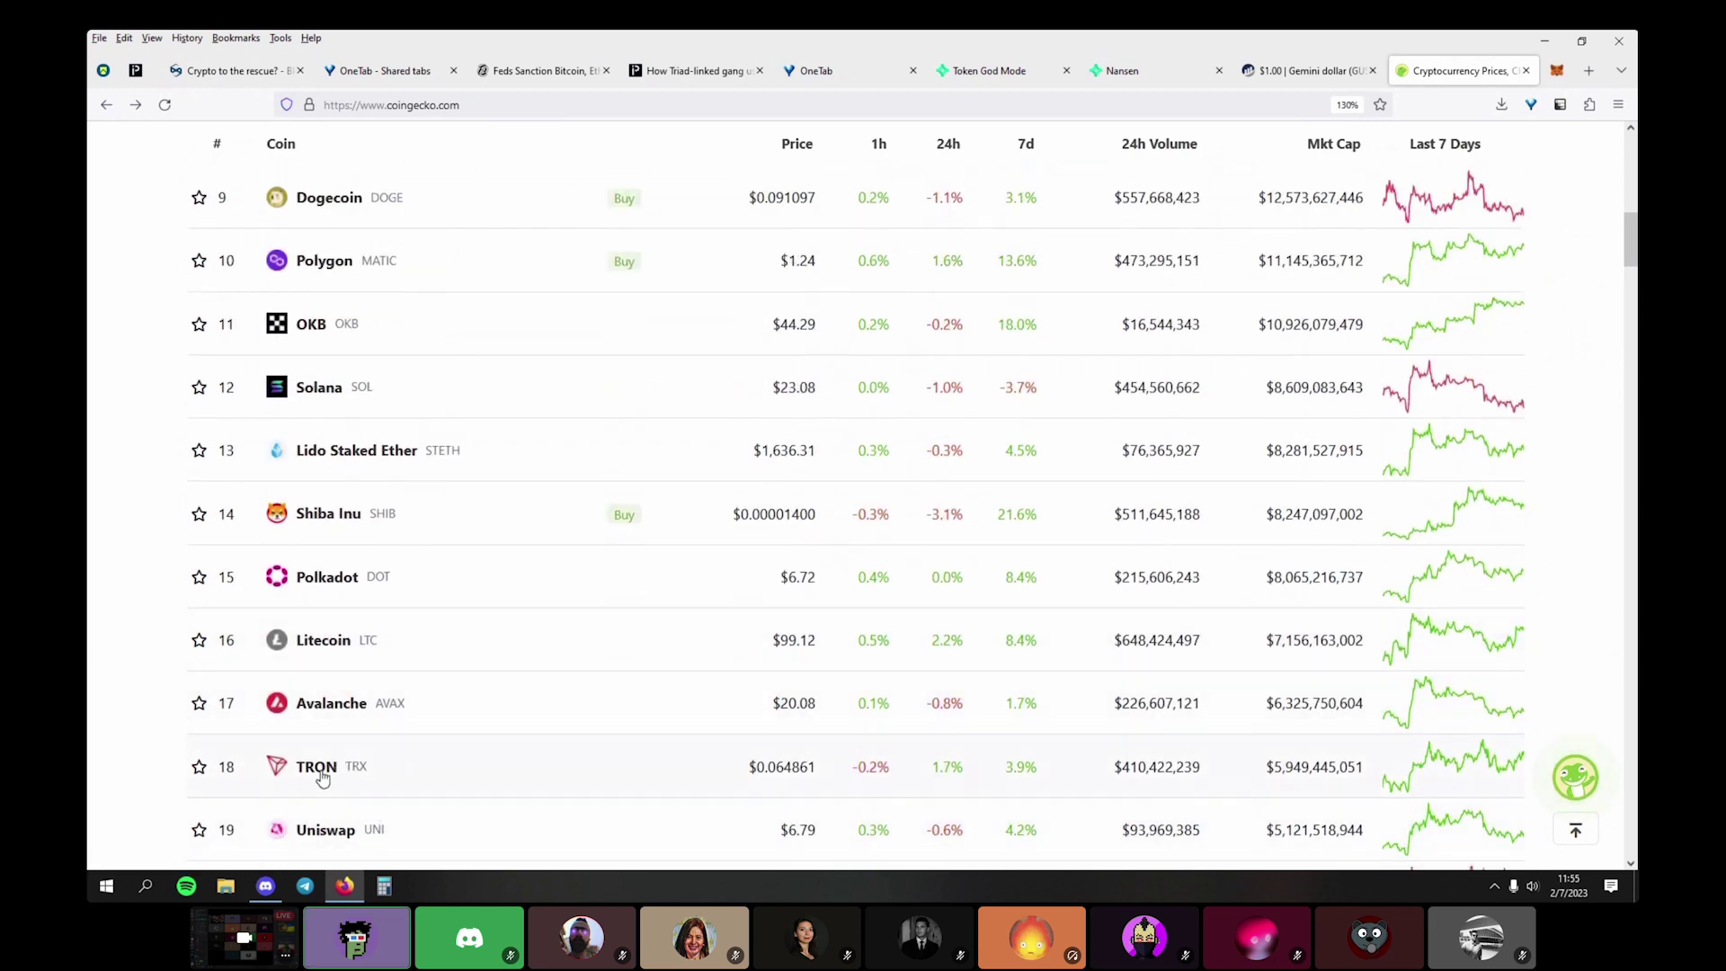
scroll(324, 773, "up", 2)
scroll(323, 775, "up", 1)
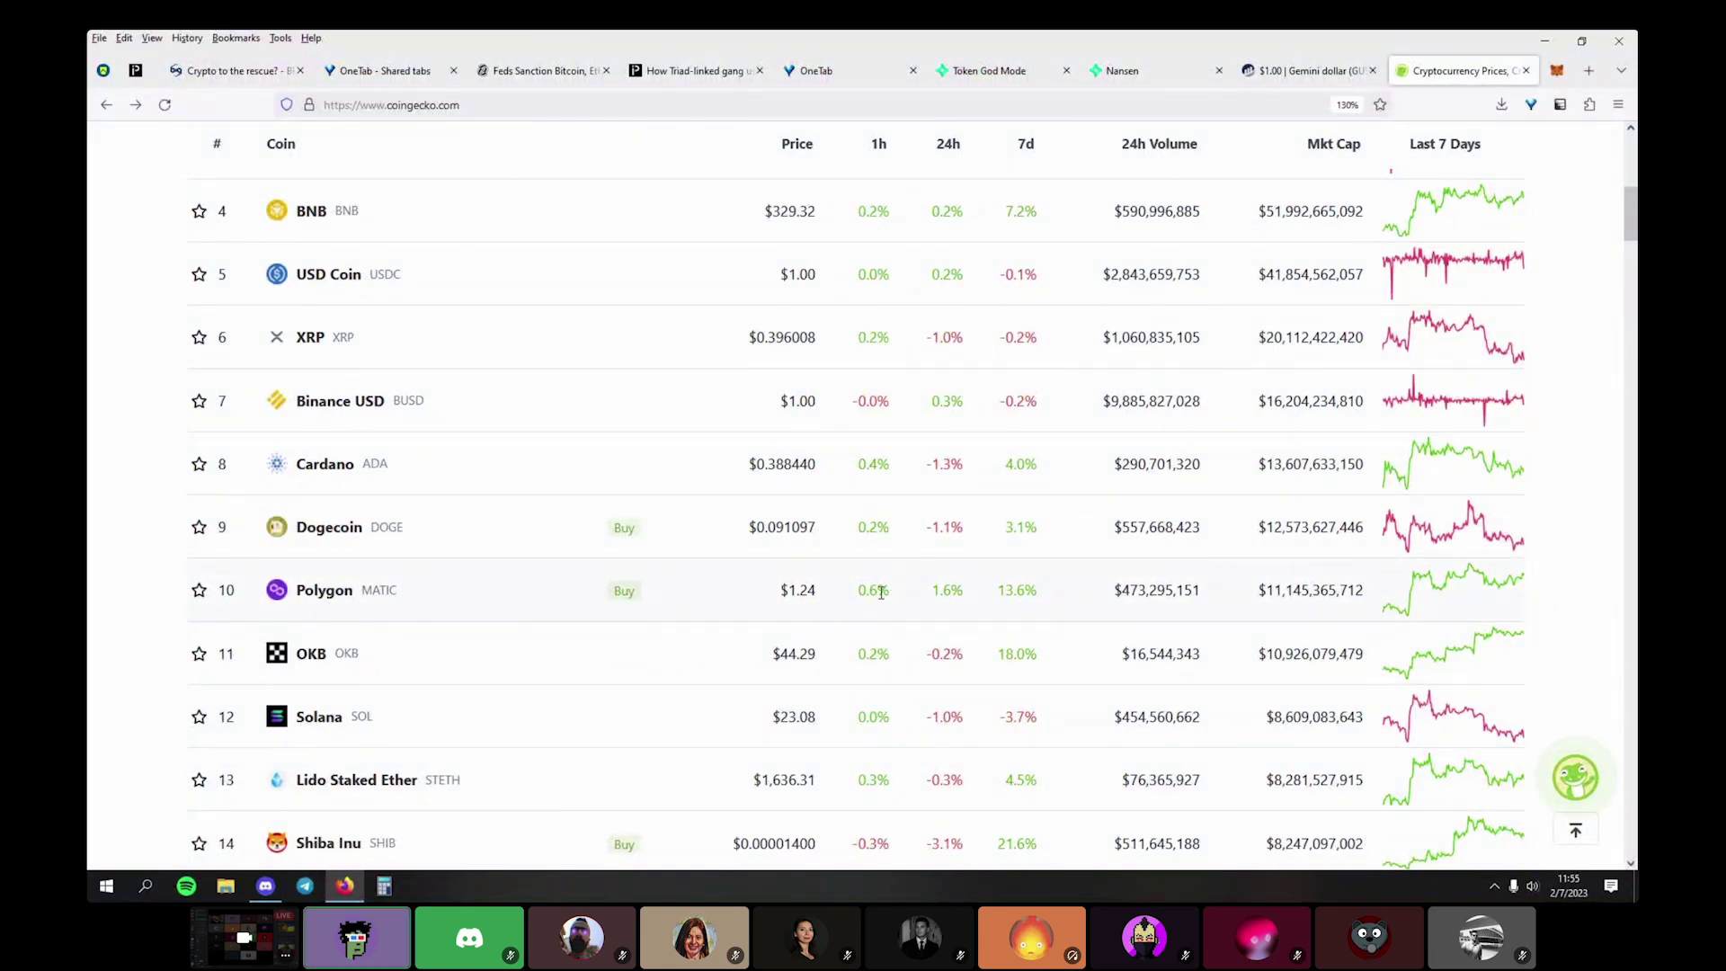
scroll(881, 593, "up", 6)
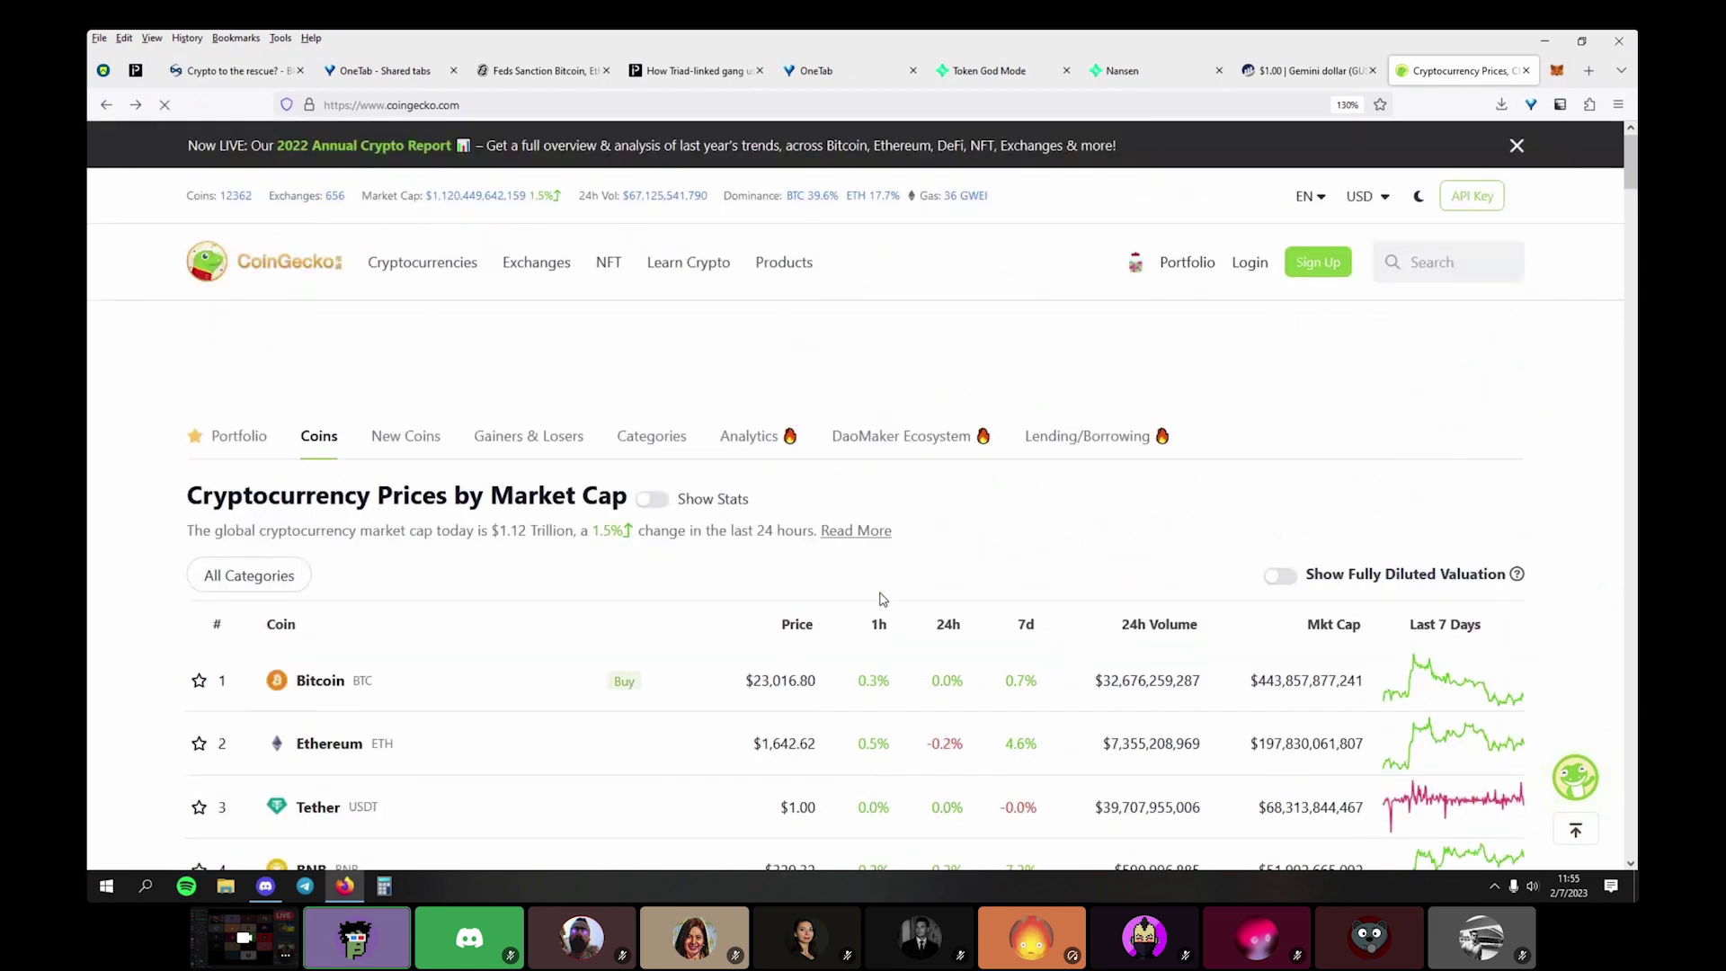
Return to Nansen's Smart Money dashboard and look through its DEX trades and token transfers of the last 24 hours
left_click(1279, 69)
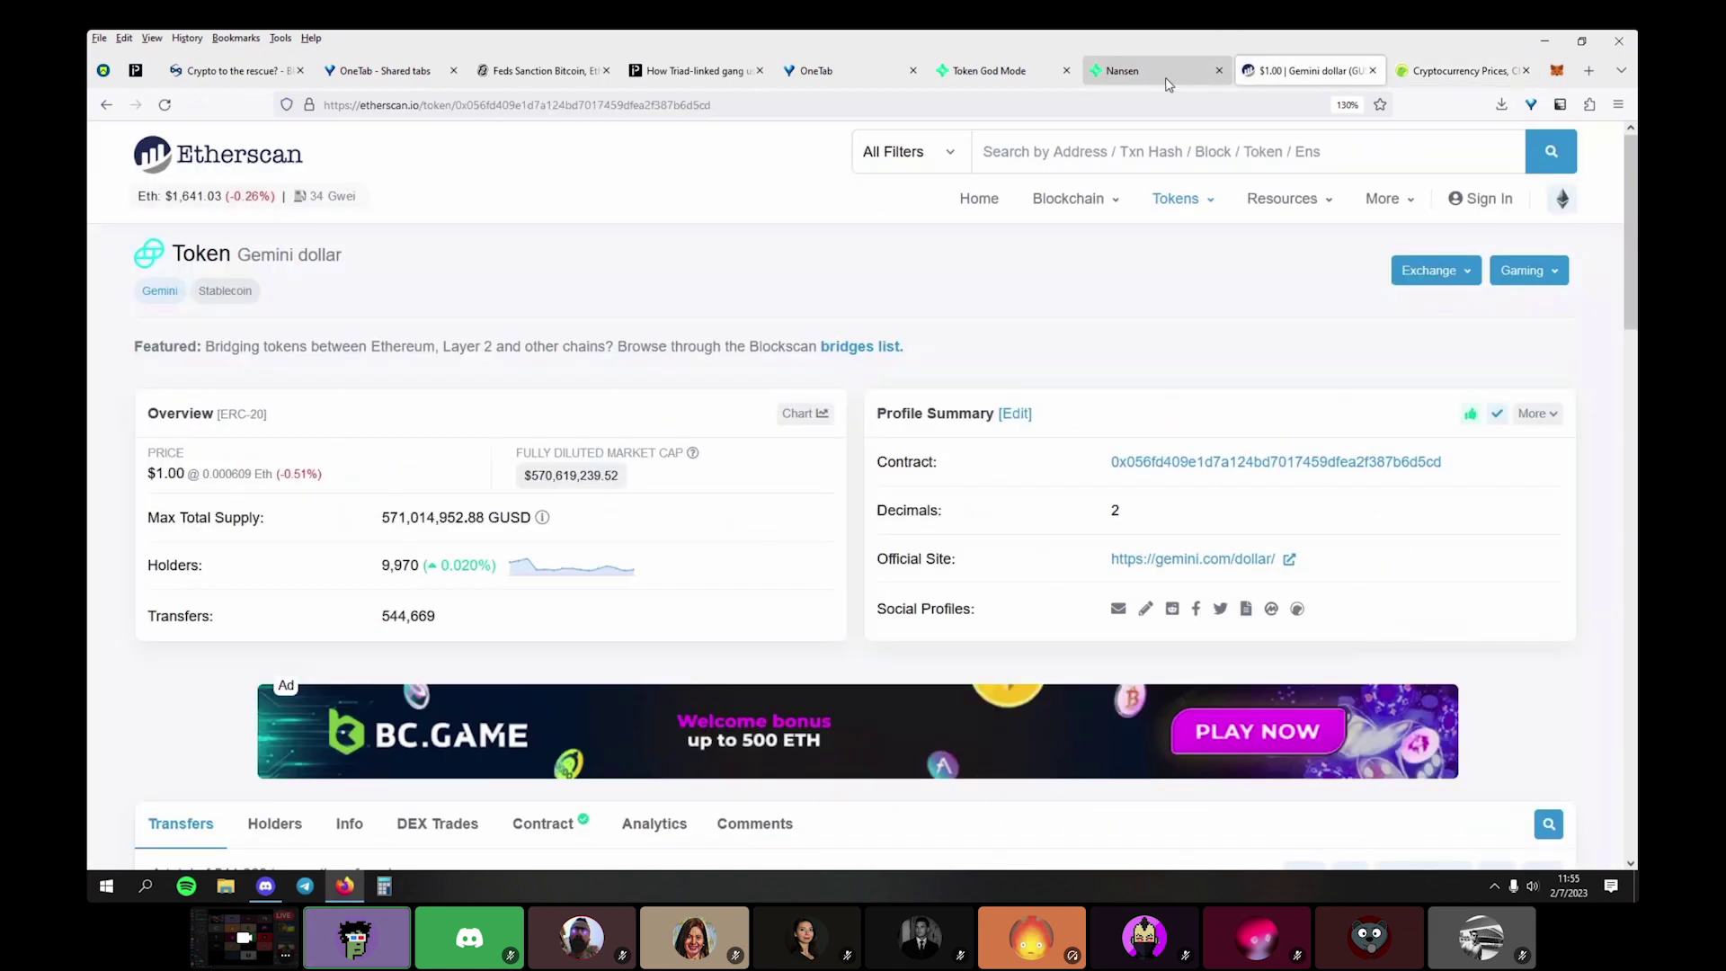
left_click(1133, 70)
scroll(1070, 647, "down", 4)
scroll(1072, 644, "down", 12)
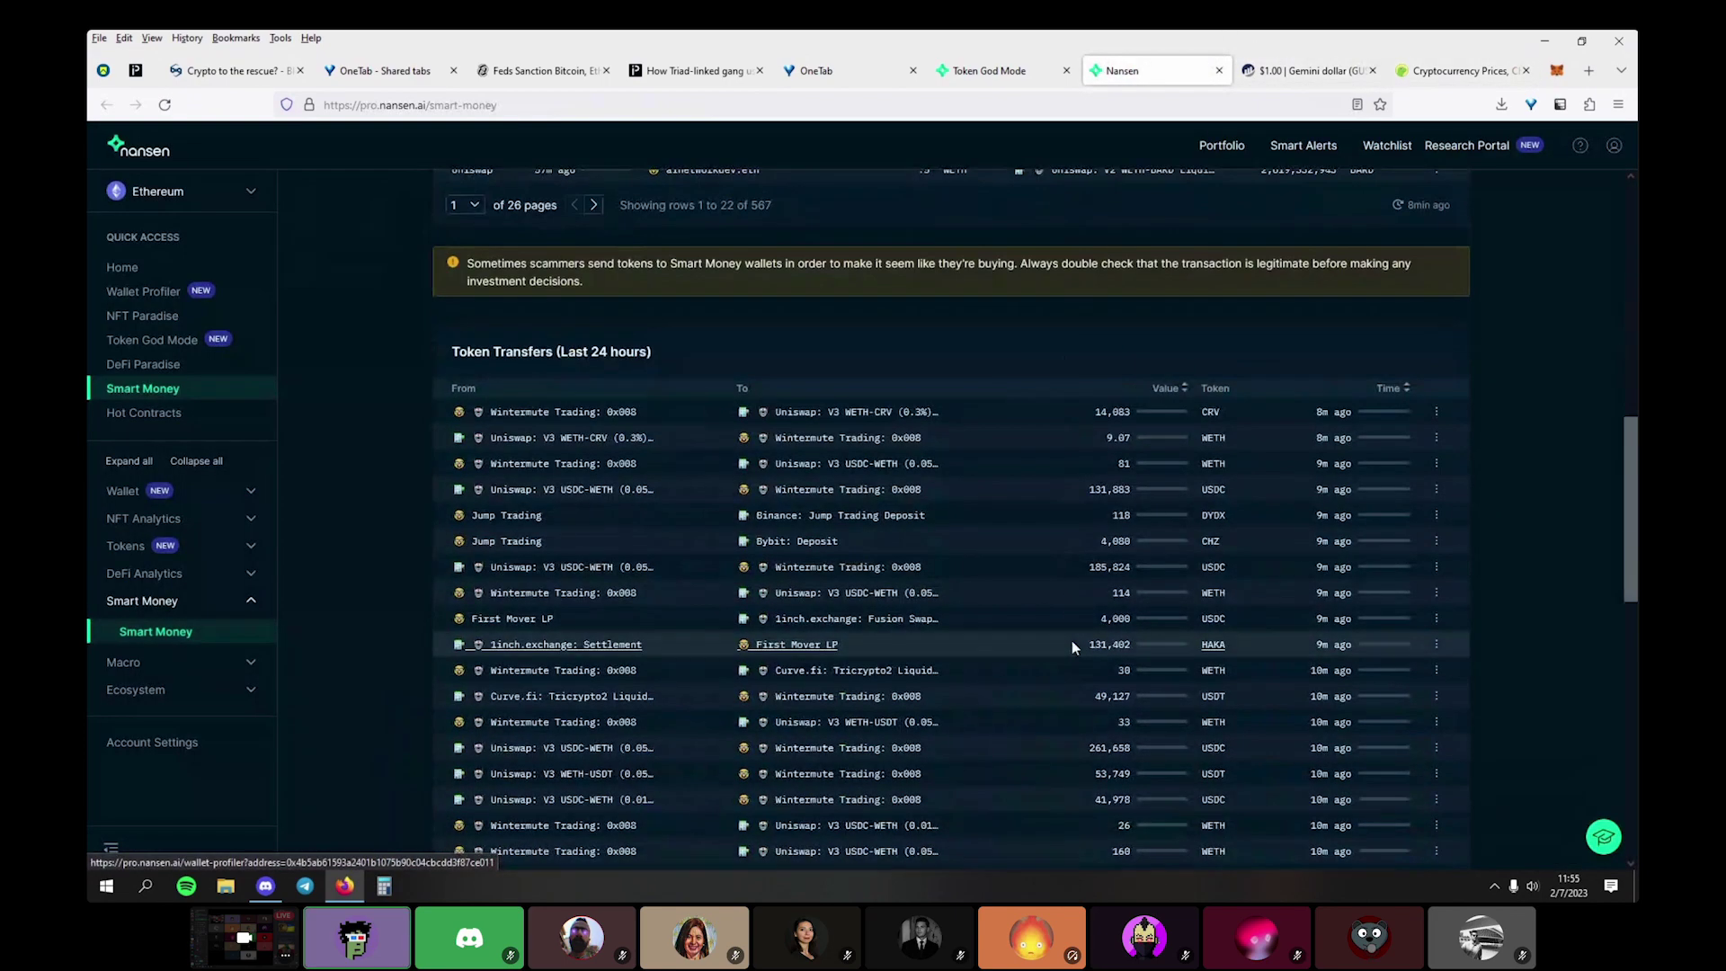
Check Discord's public-voice chat for questions, then return to the Smart Money top transactions in Firefox
left_click(265, 885)
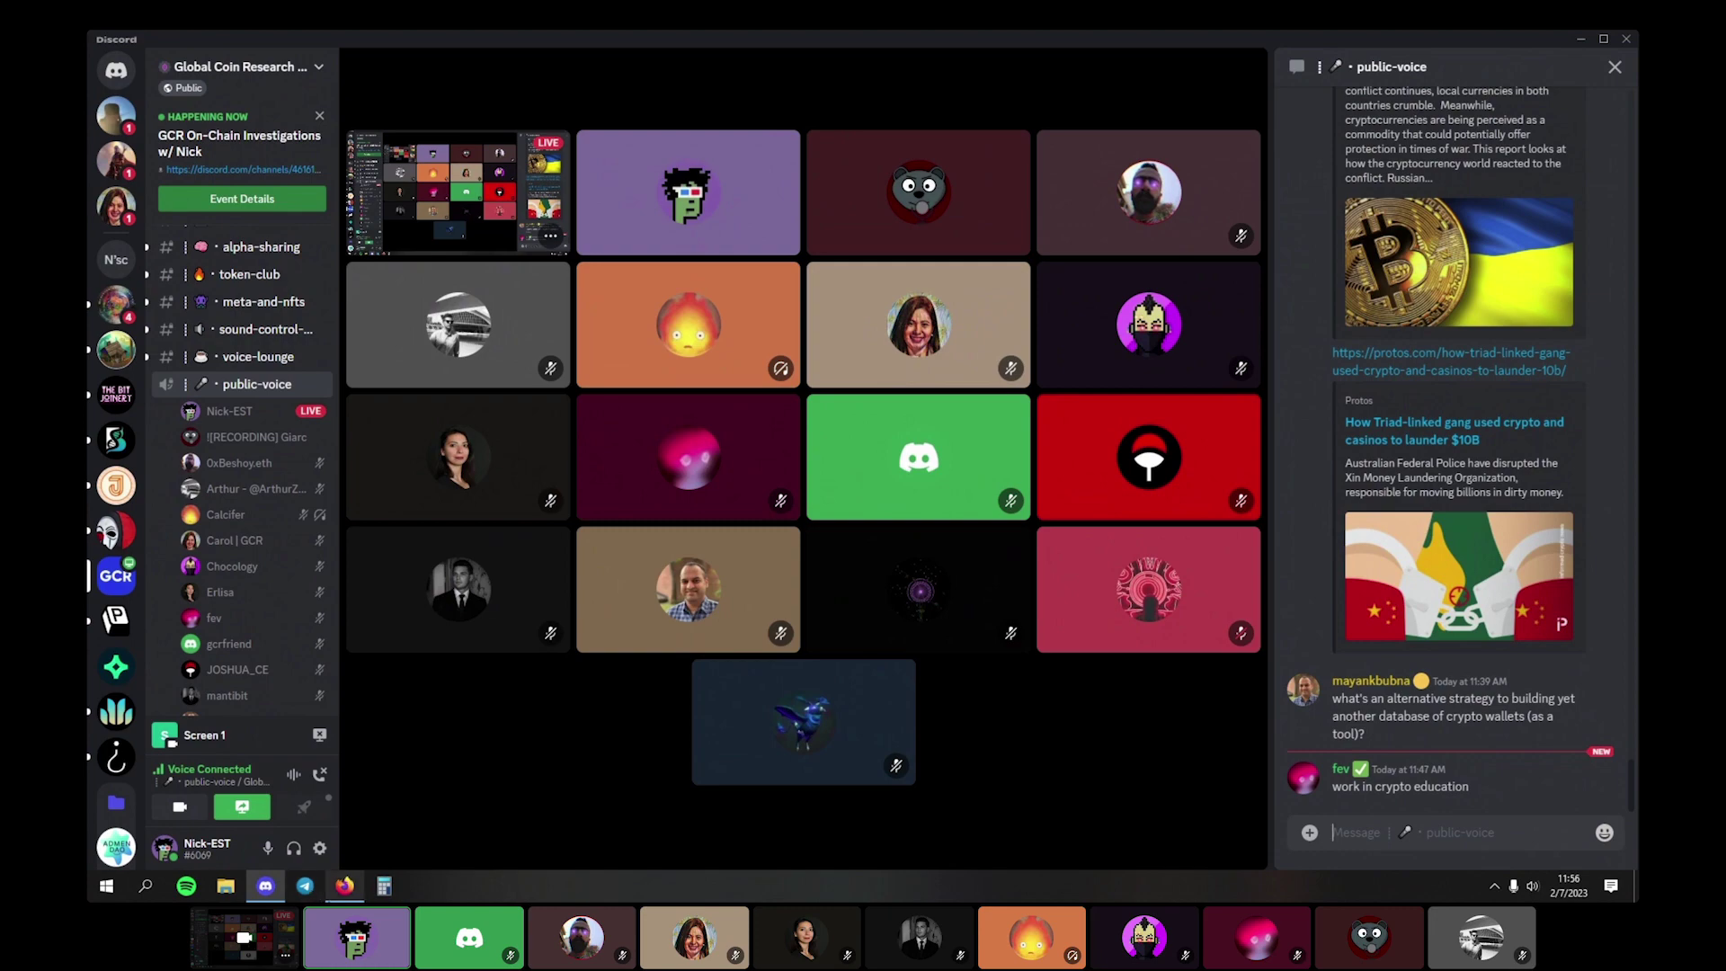
left_click(344, 885)
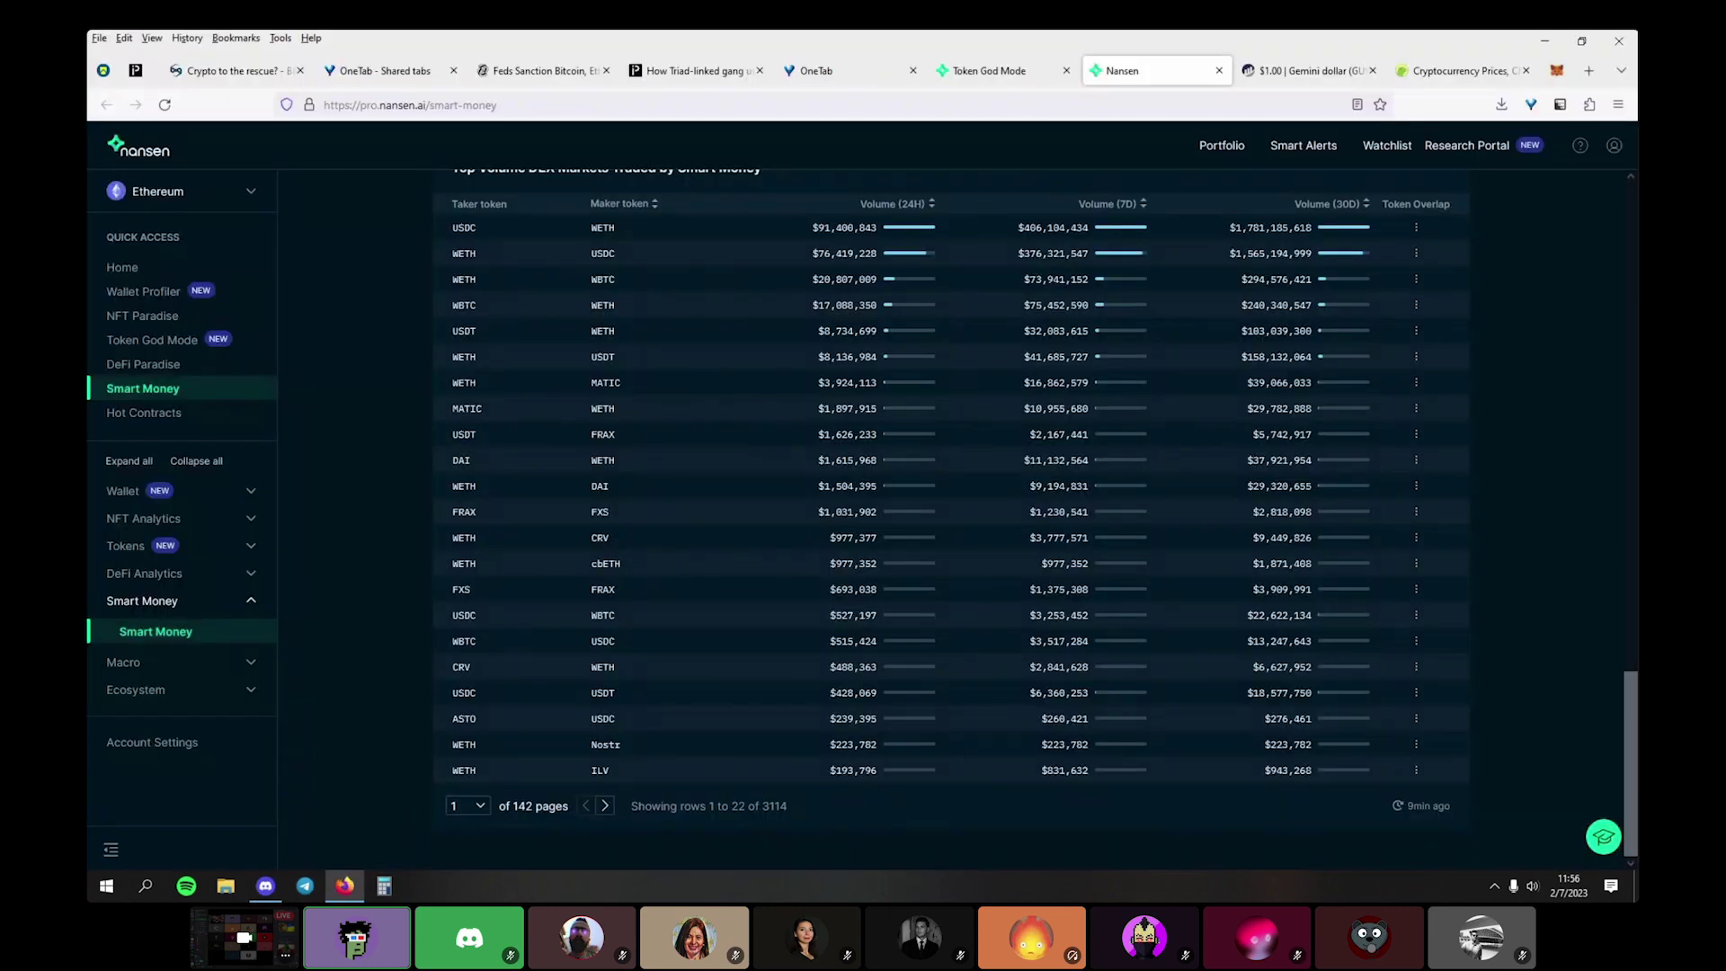
scroll(336, 645, "up", 10)
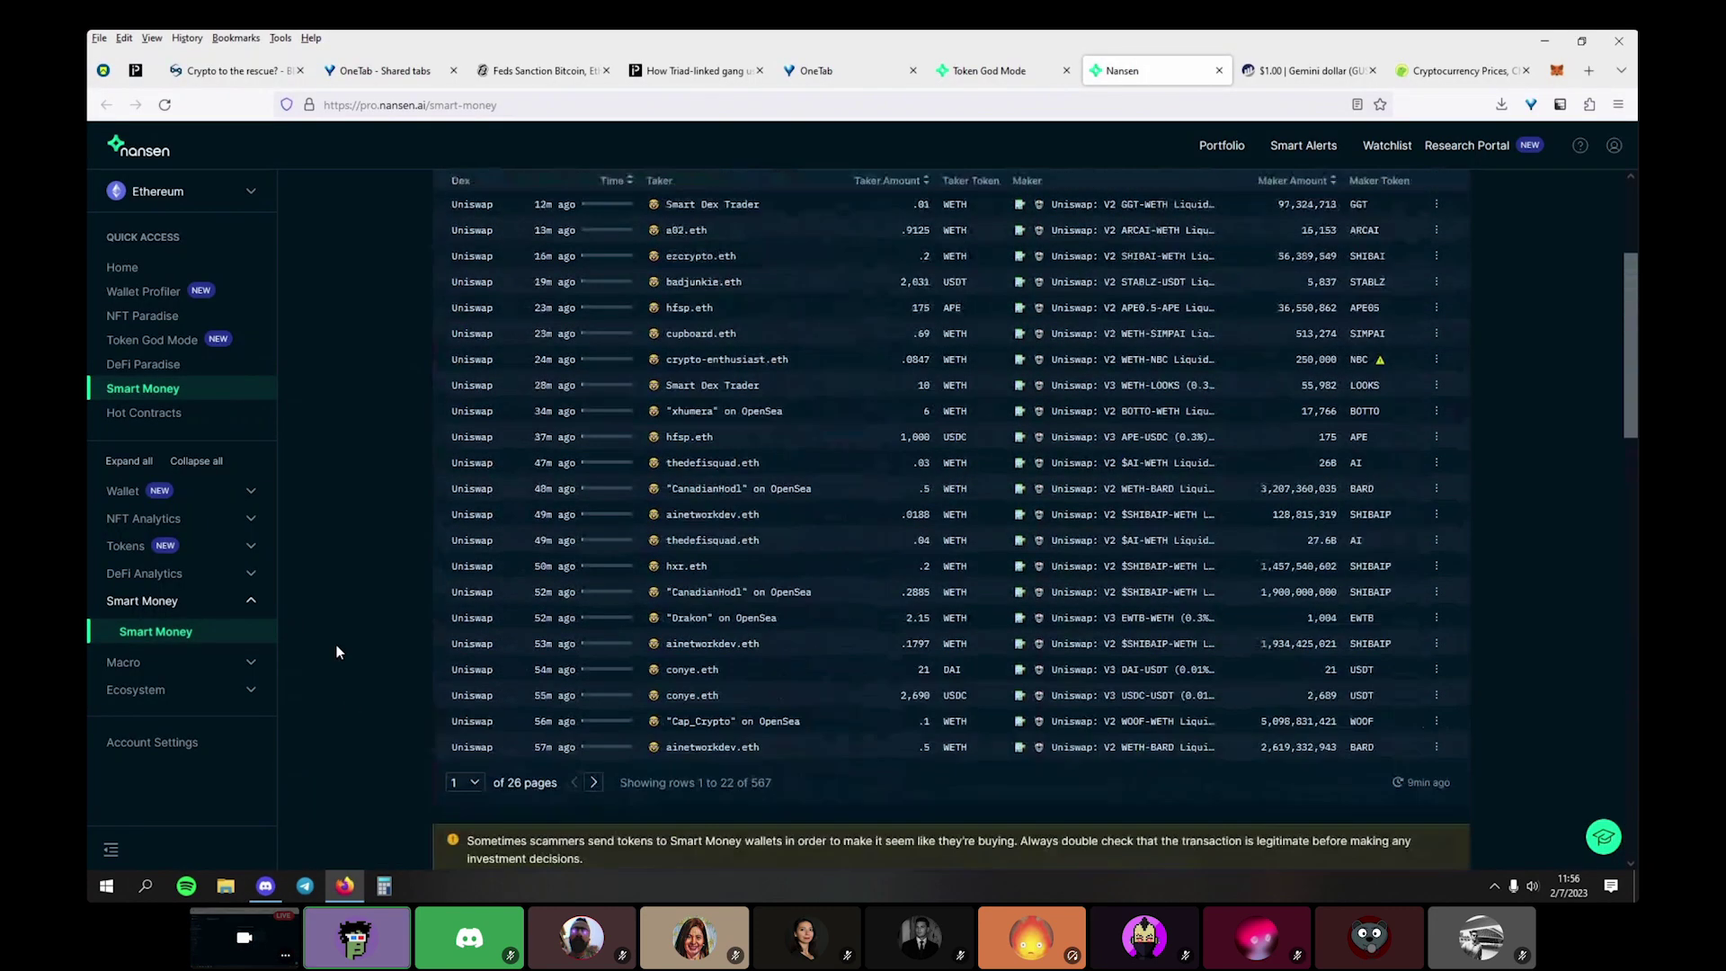
scroll(336, 651, "up", 3)
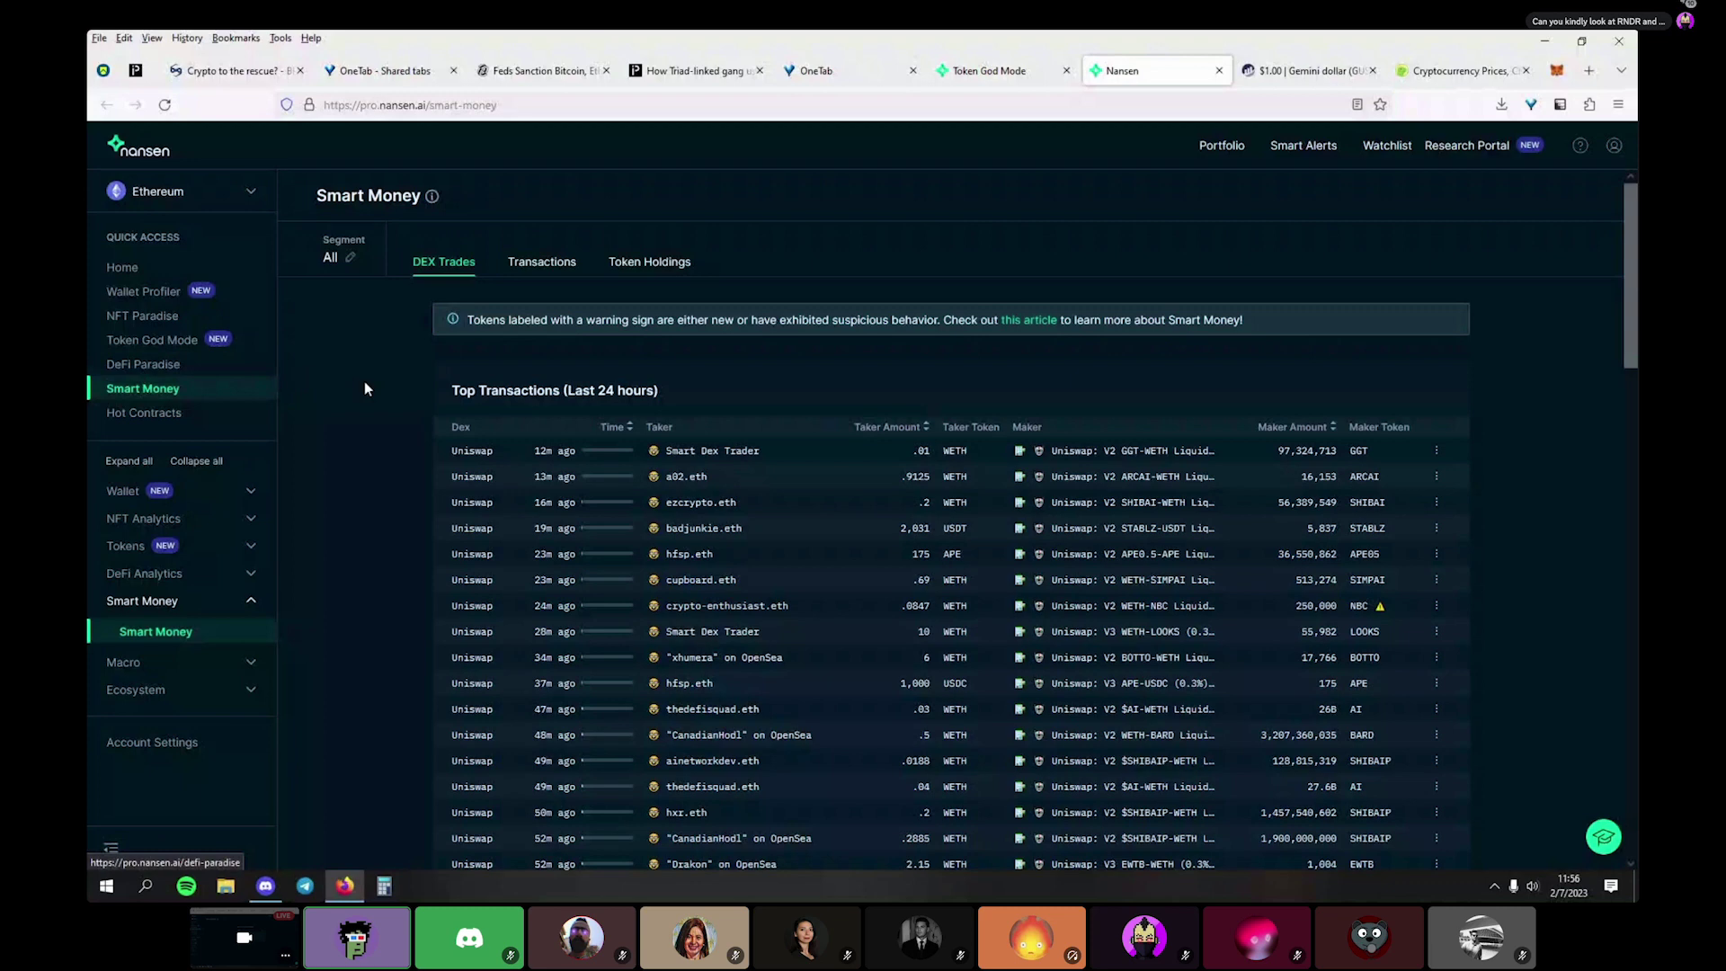
Examine which blockchains Nansen's Smart Money dashboard can be switched to, leaving a new browser tab open
left_click(254, 190)
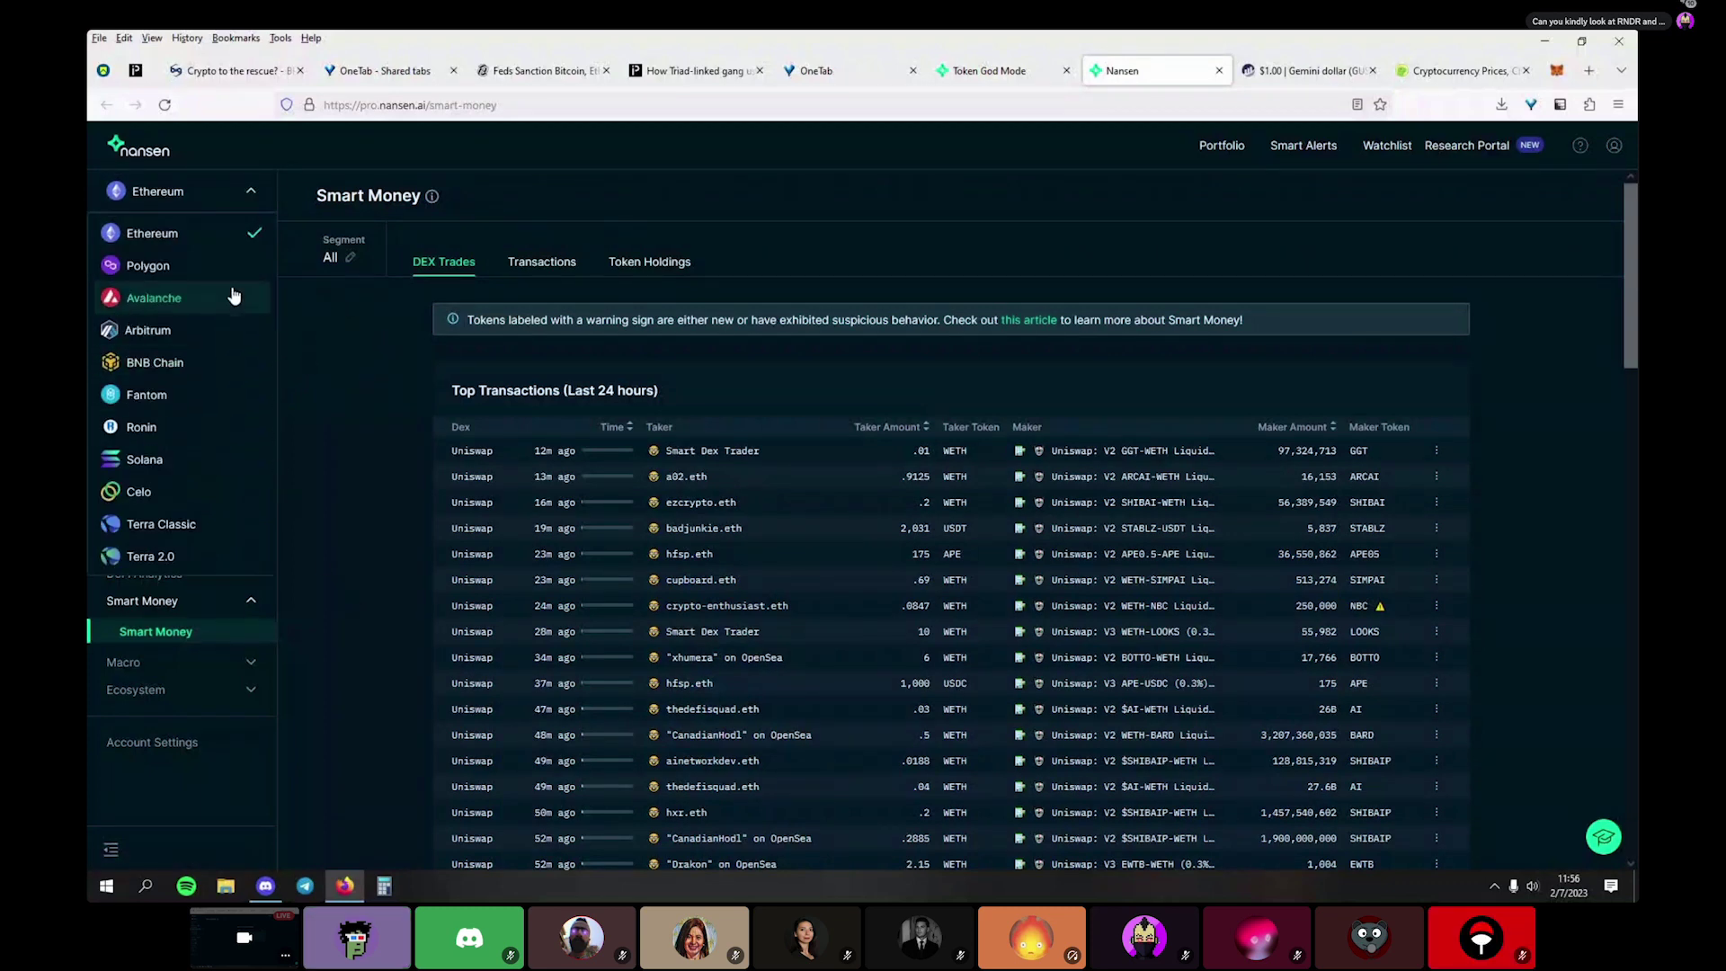
left_click(308, 336)
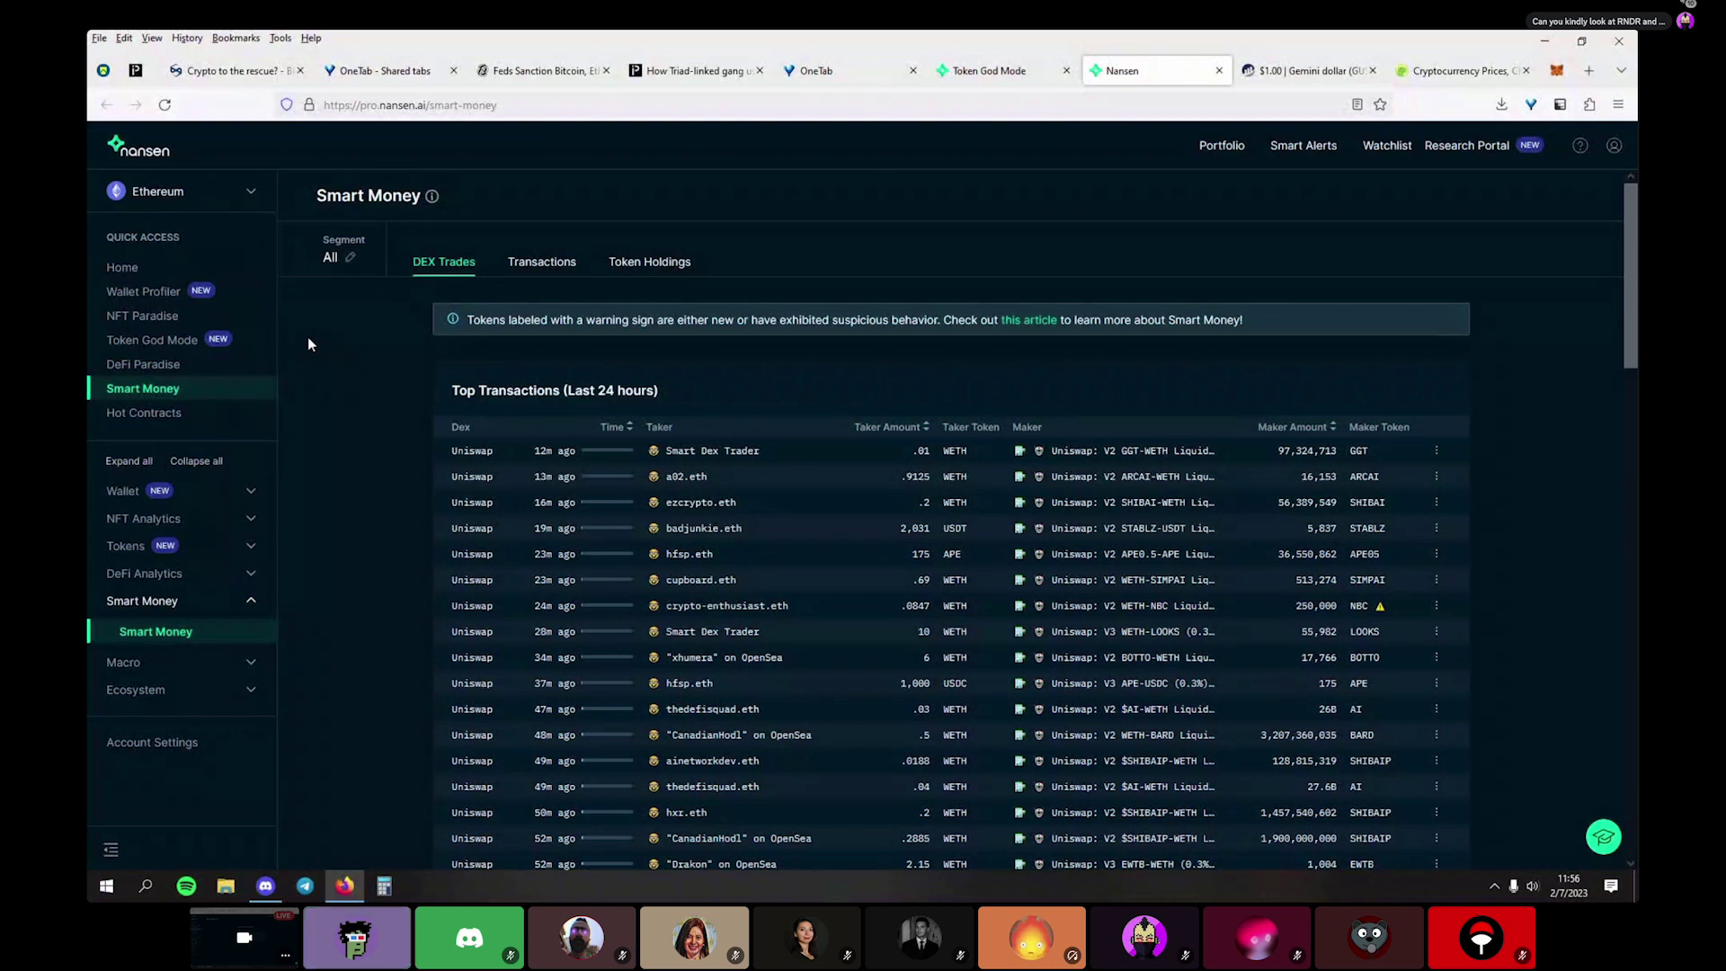
key("ctrl+t")
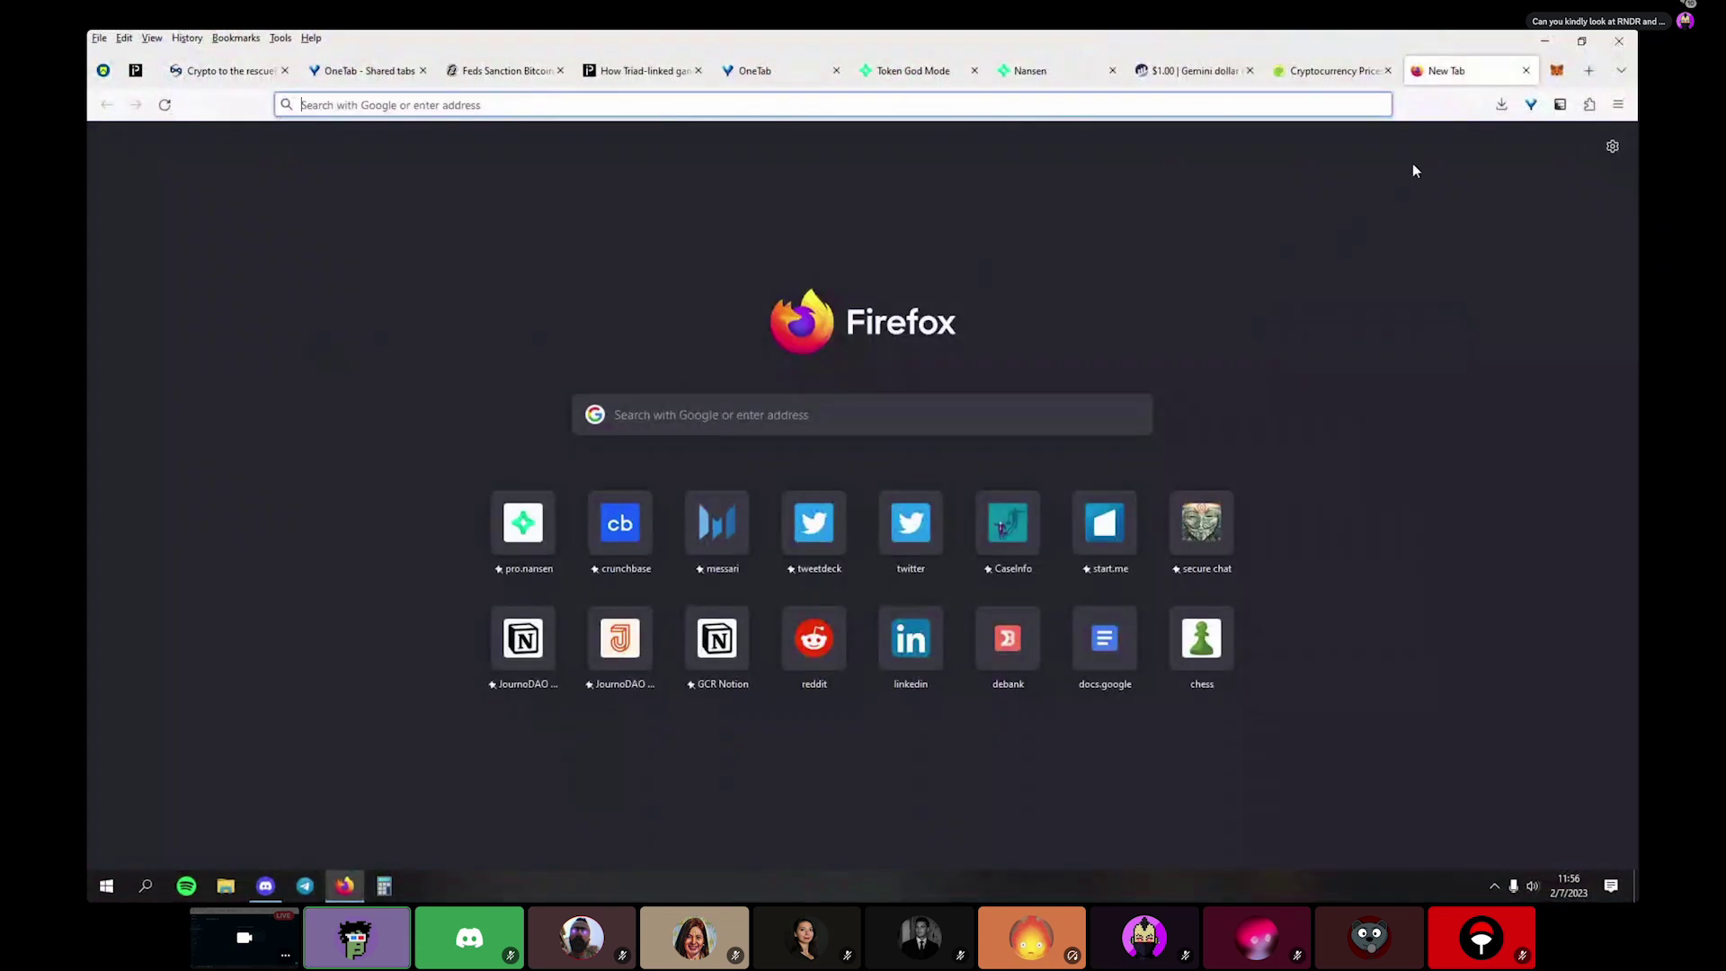
left_click(1043, 71)
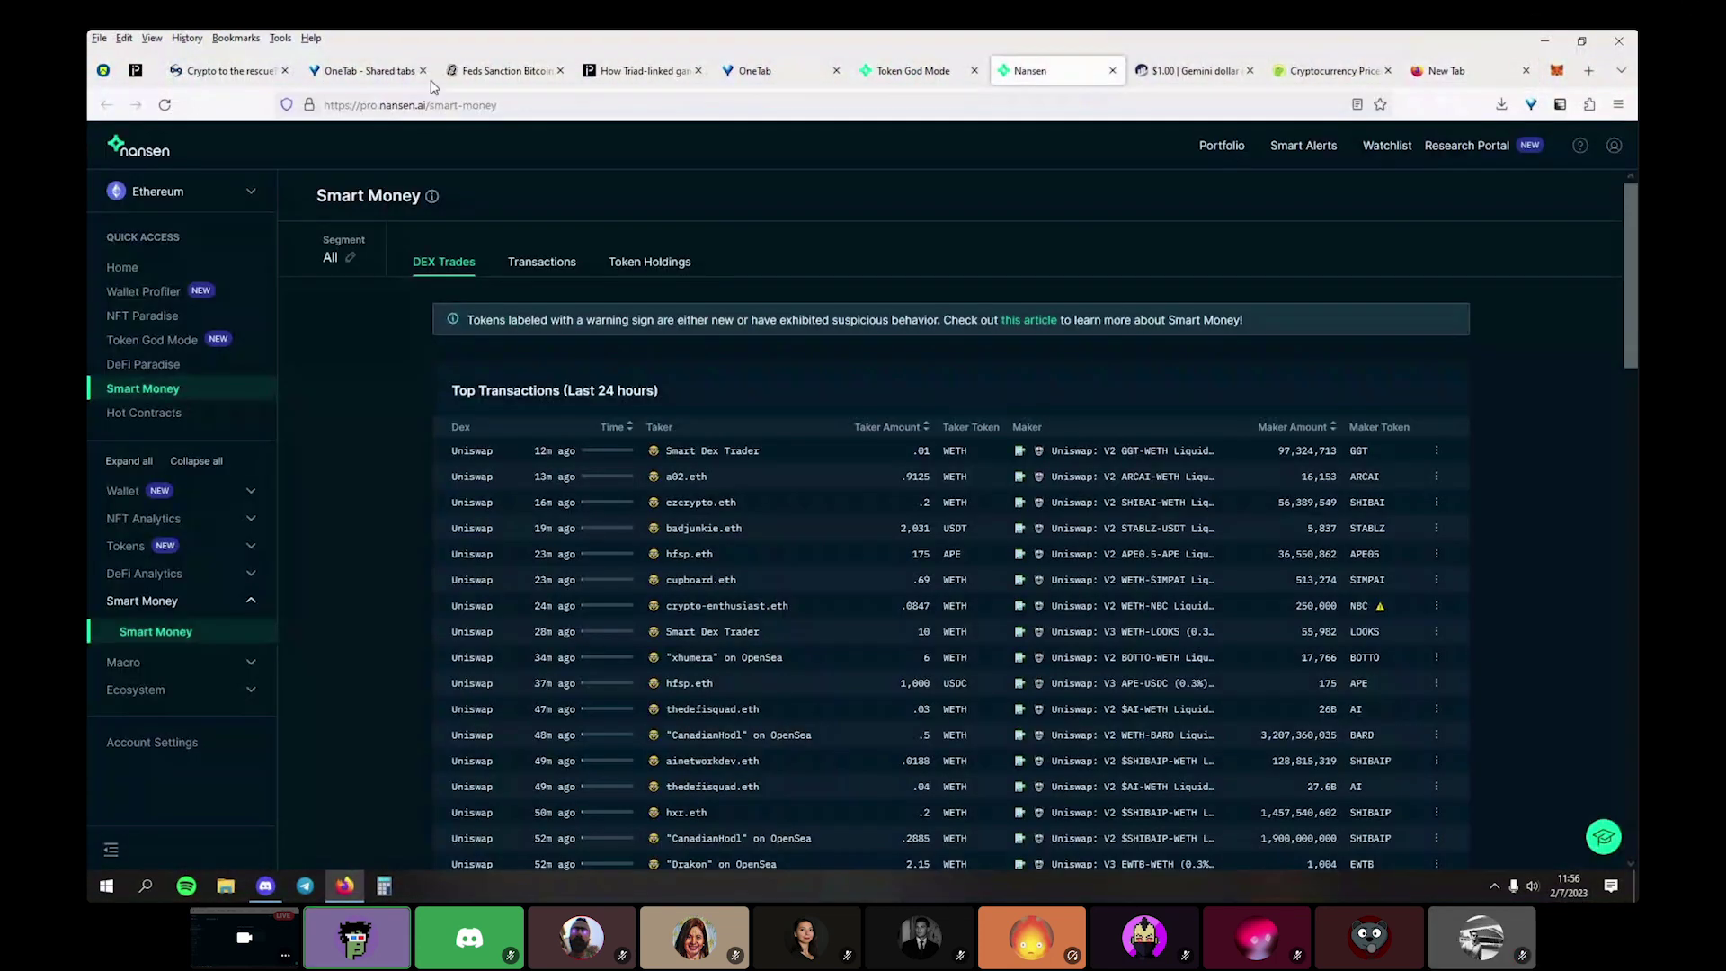
left_click(135, 191)
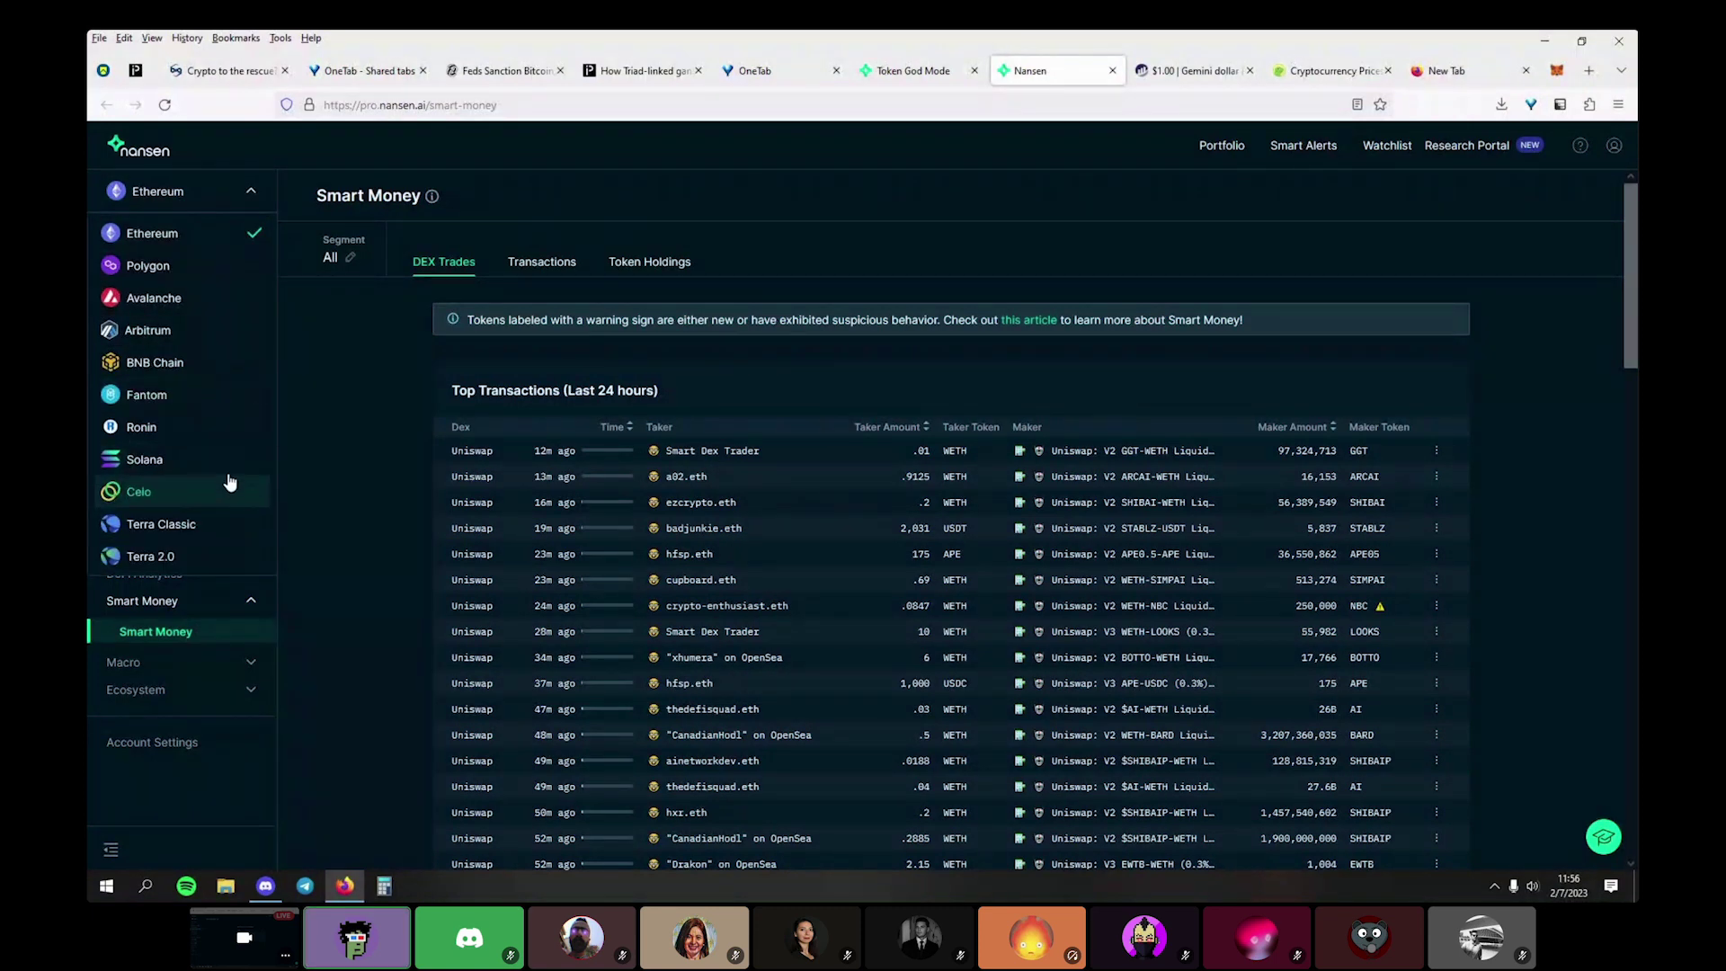
Open the DeBank website in the empty browser tab
left_click(1447, 70)
type("debank")
key("Return")
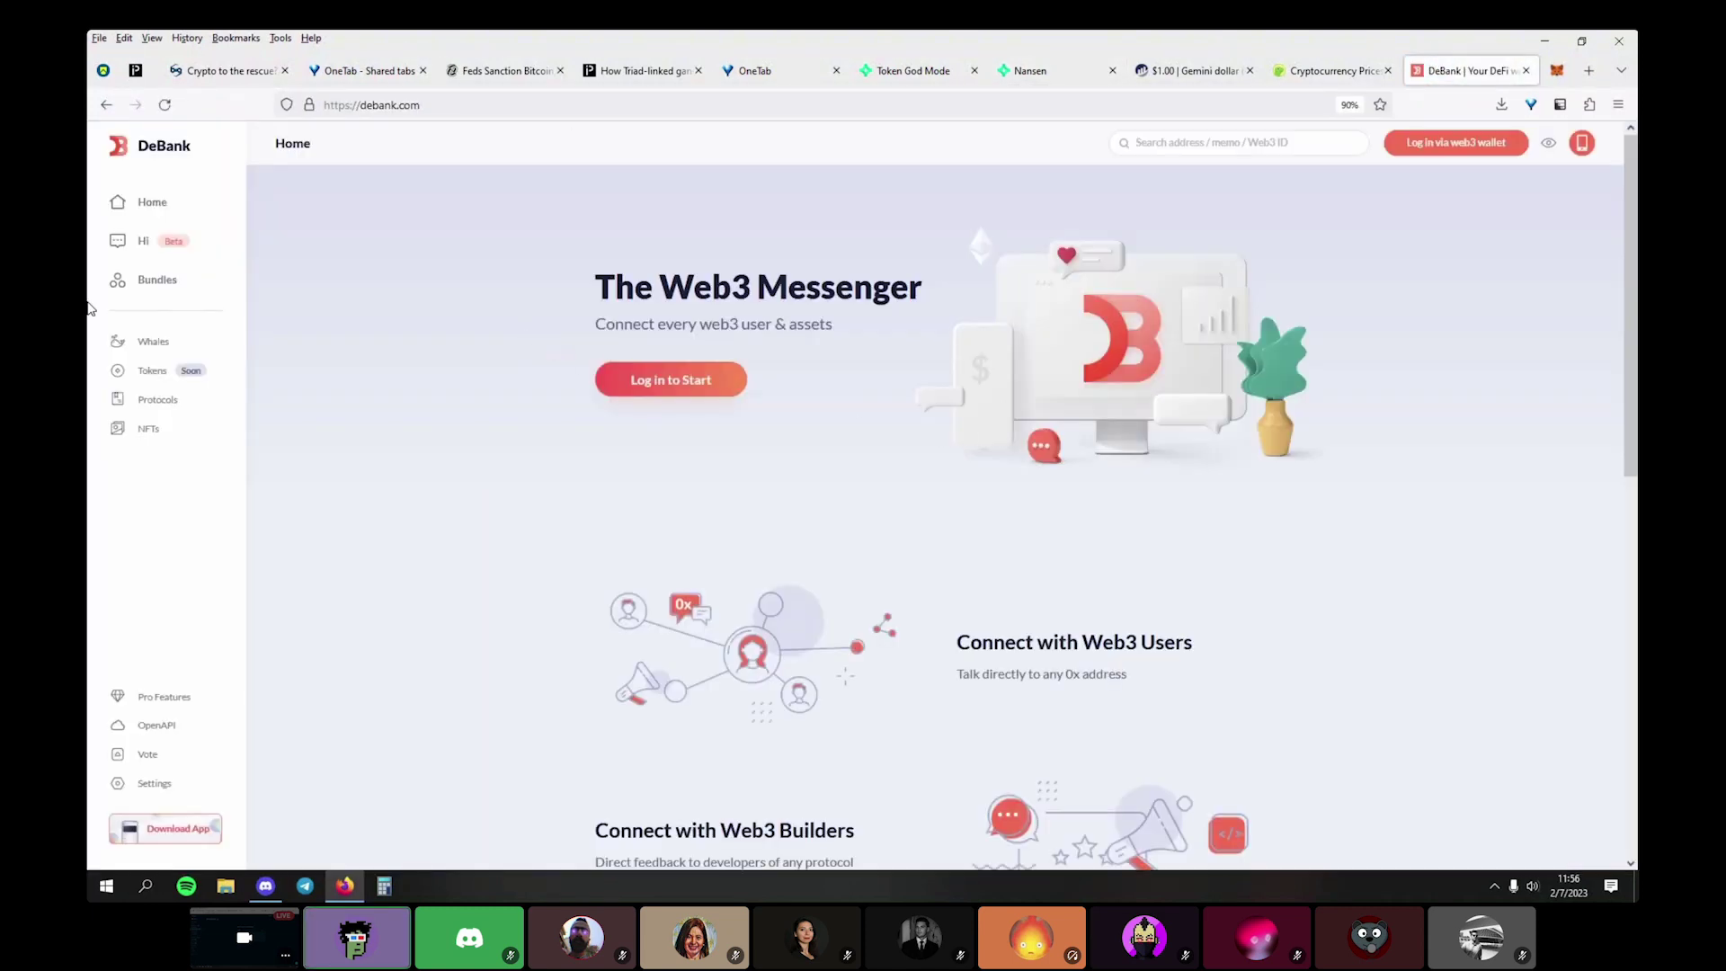
Look through the Gemini dollar token's recent transfers on Etherscan
left_click(1163, 72)
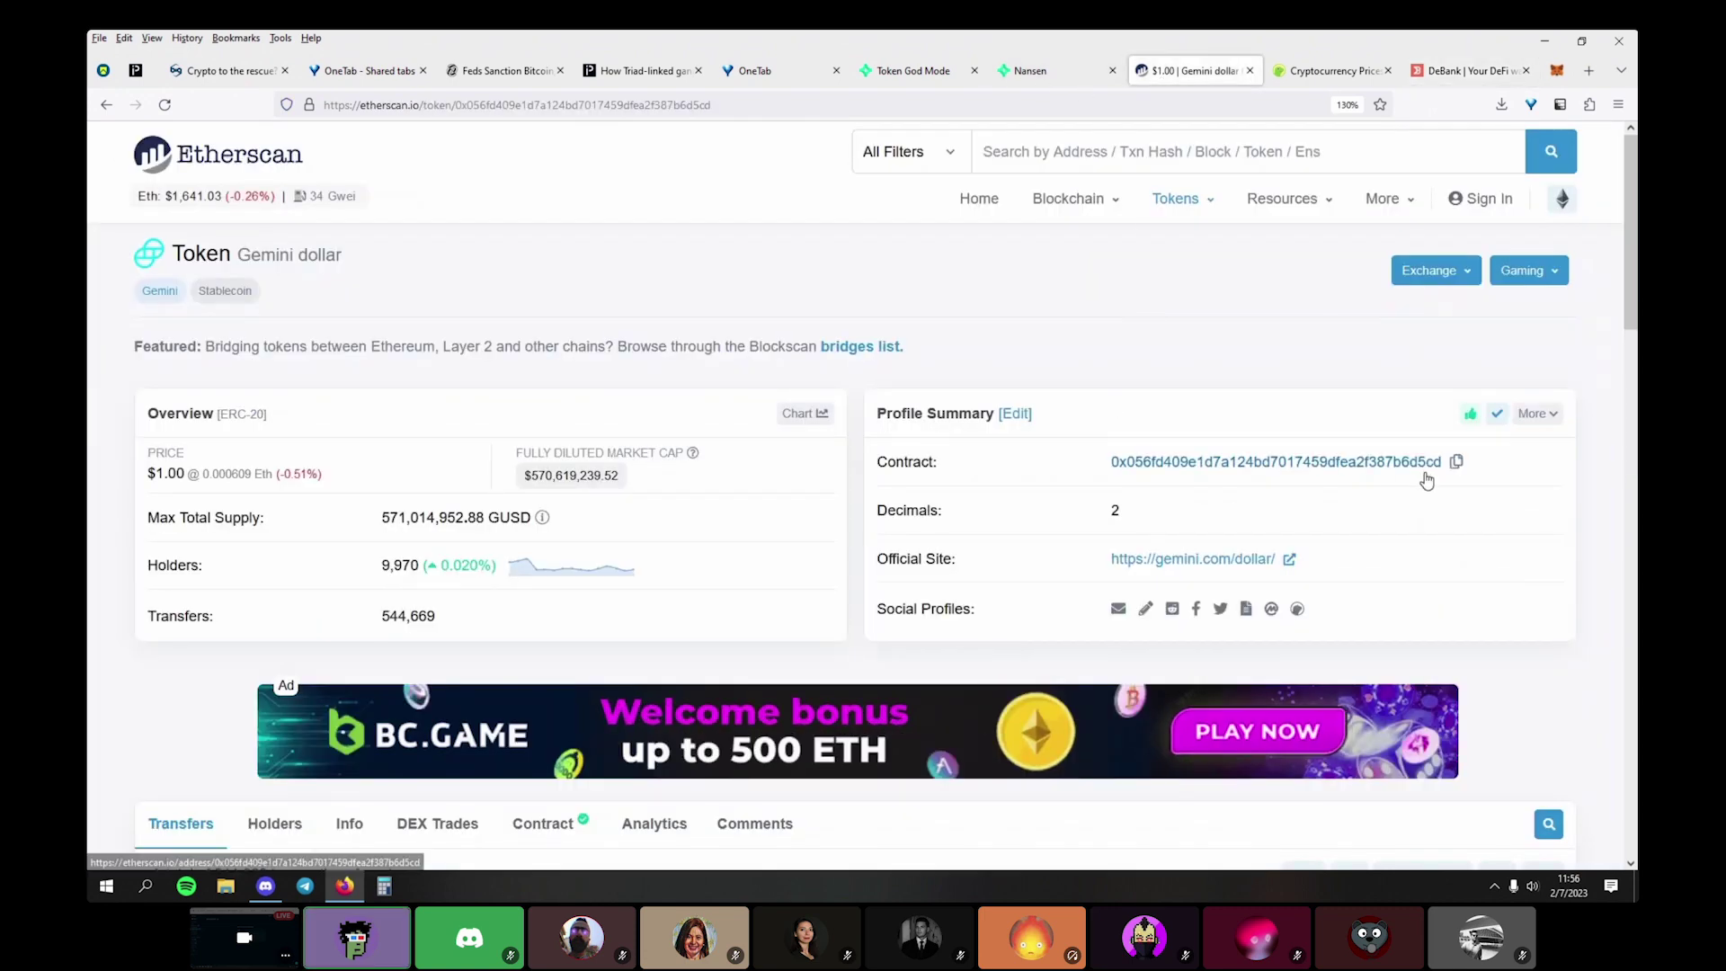
scroll(1414, 478, "down", 6)
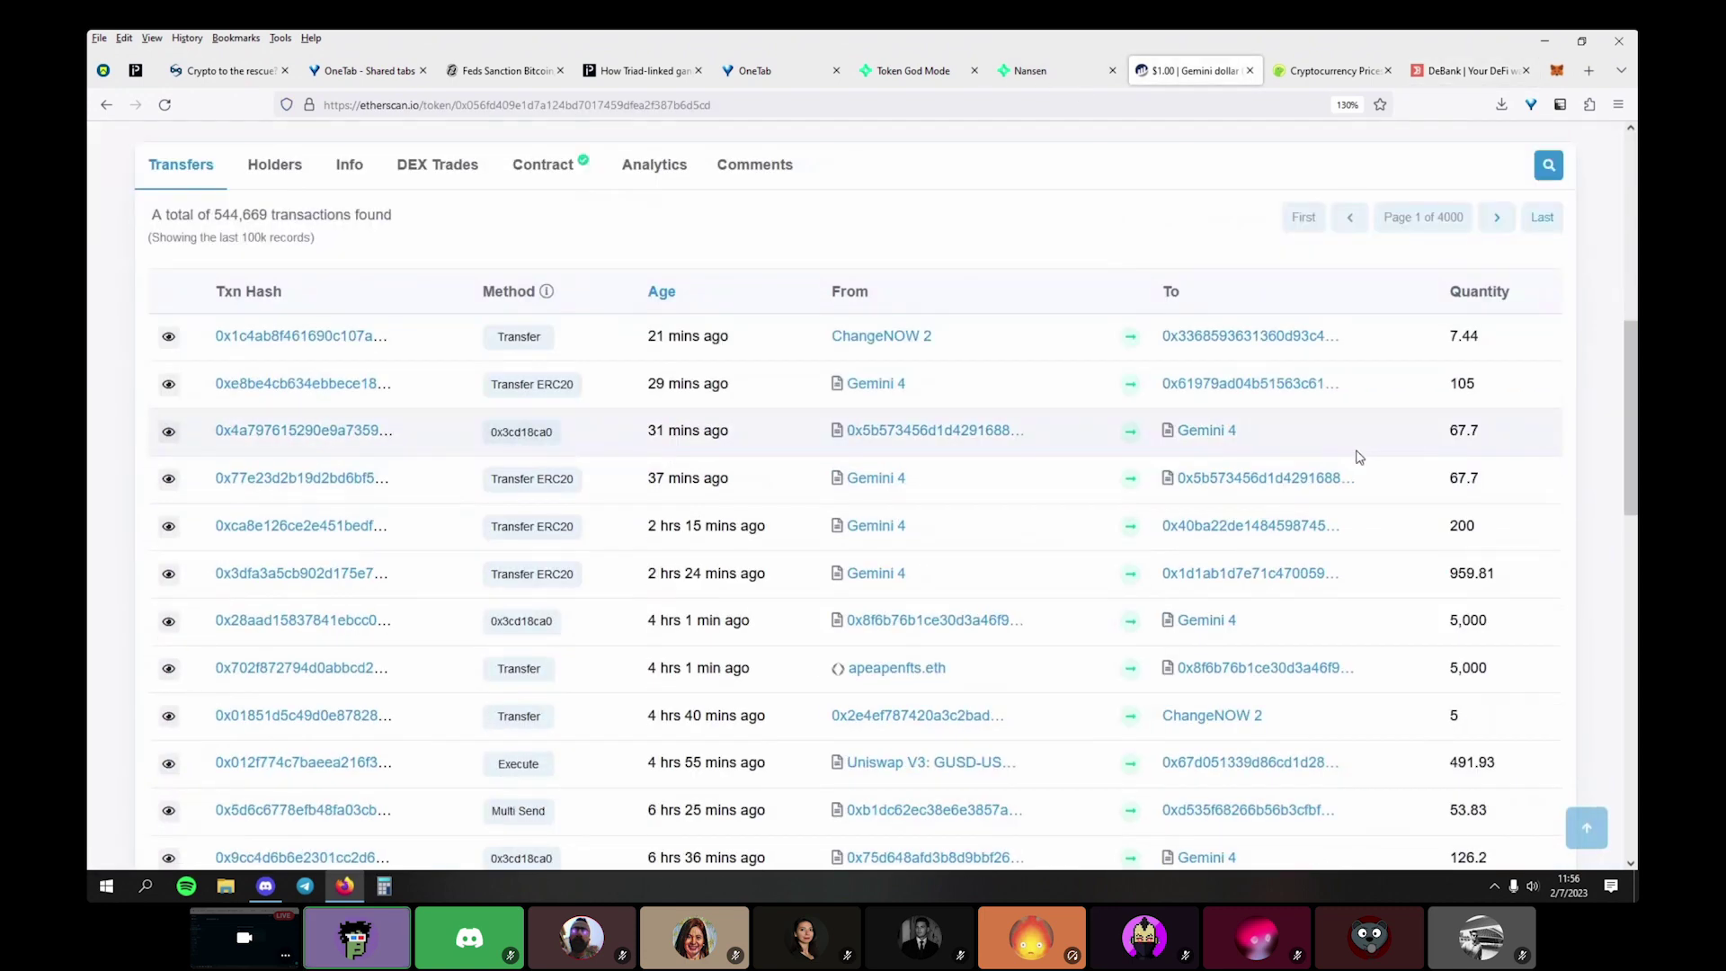
scroll(1358, 456, "down", 3)
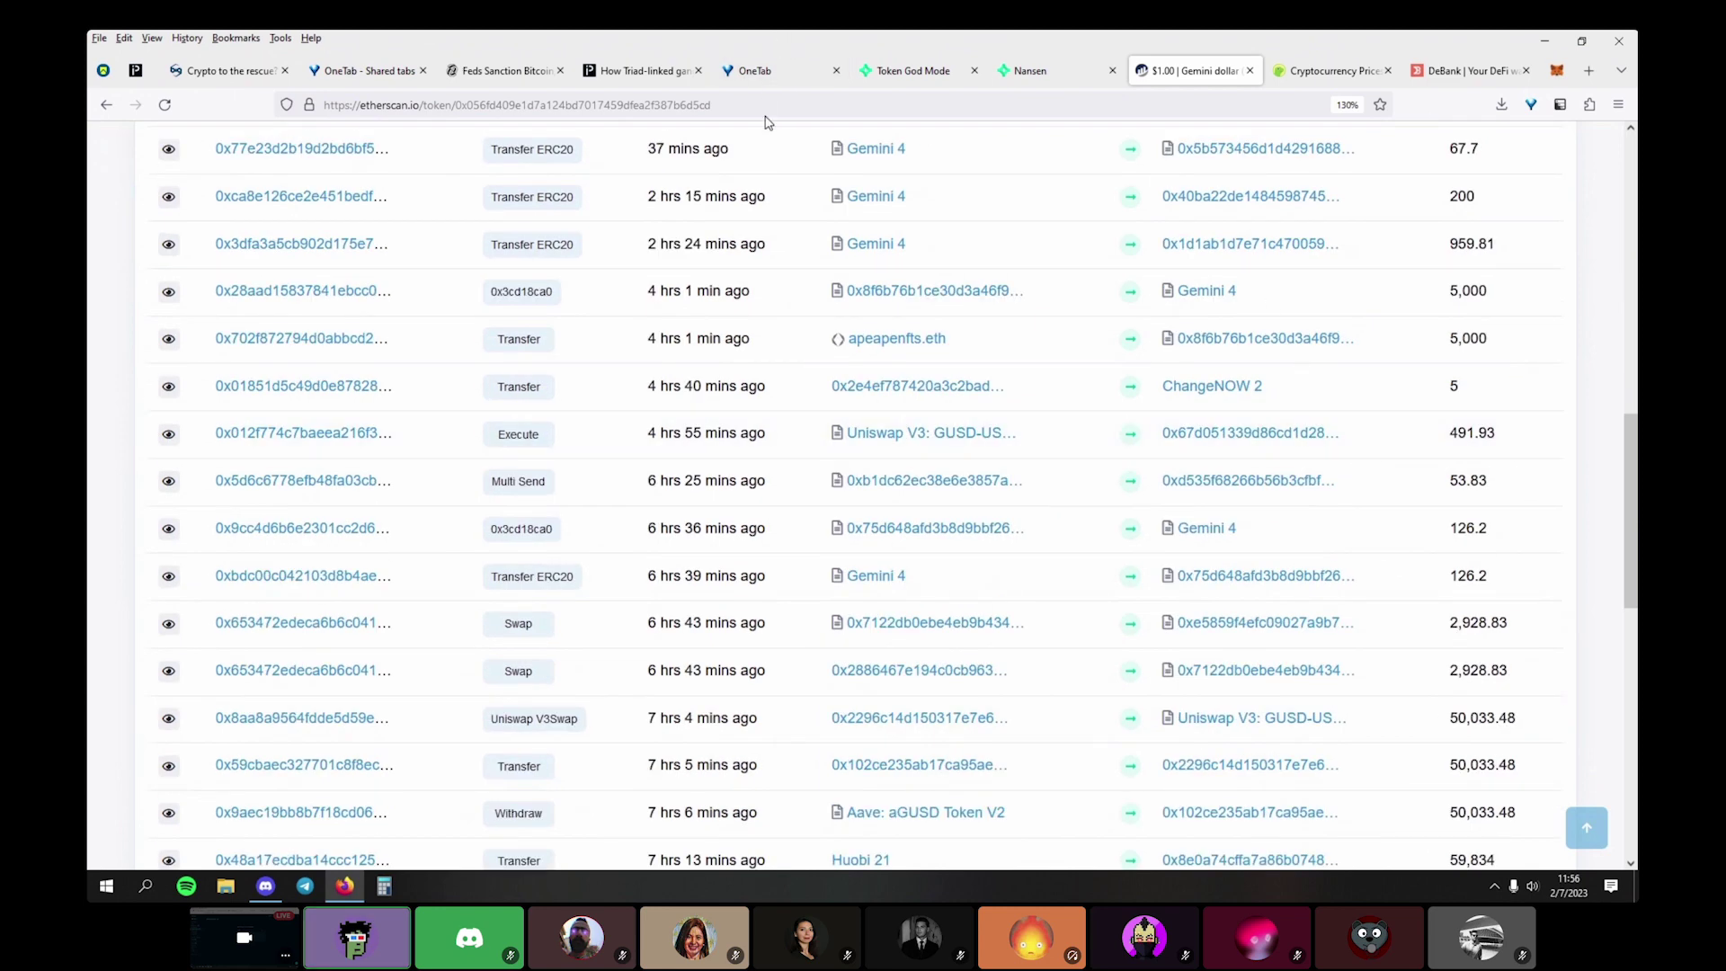
Load DeepDAO's organizations page from deepdao.io in place of the Gemini dollar page
left_click(766, 116)
type("deepdao.io/")
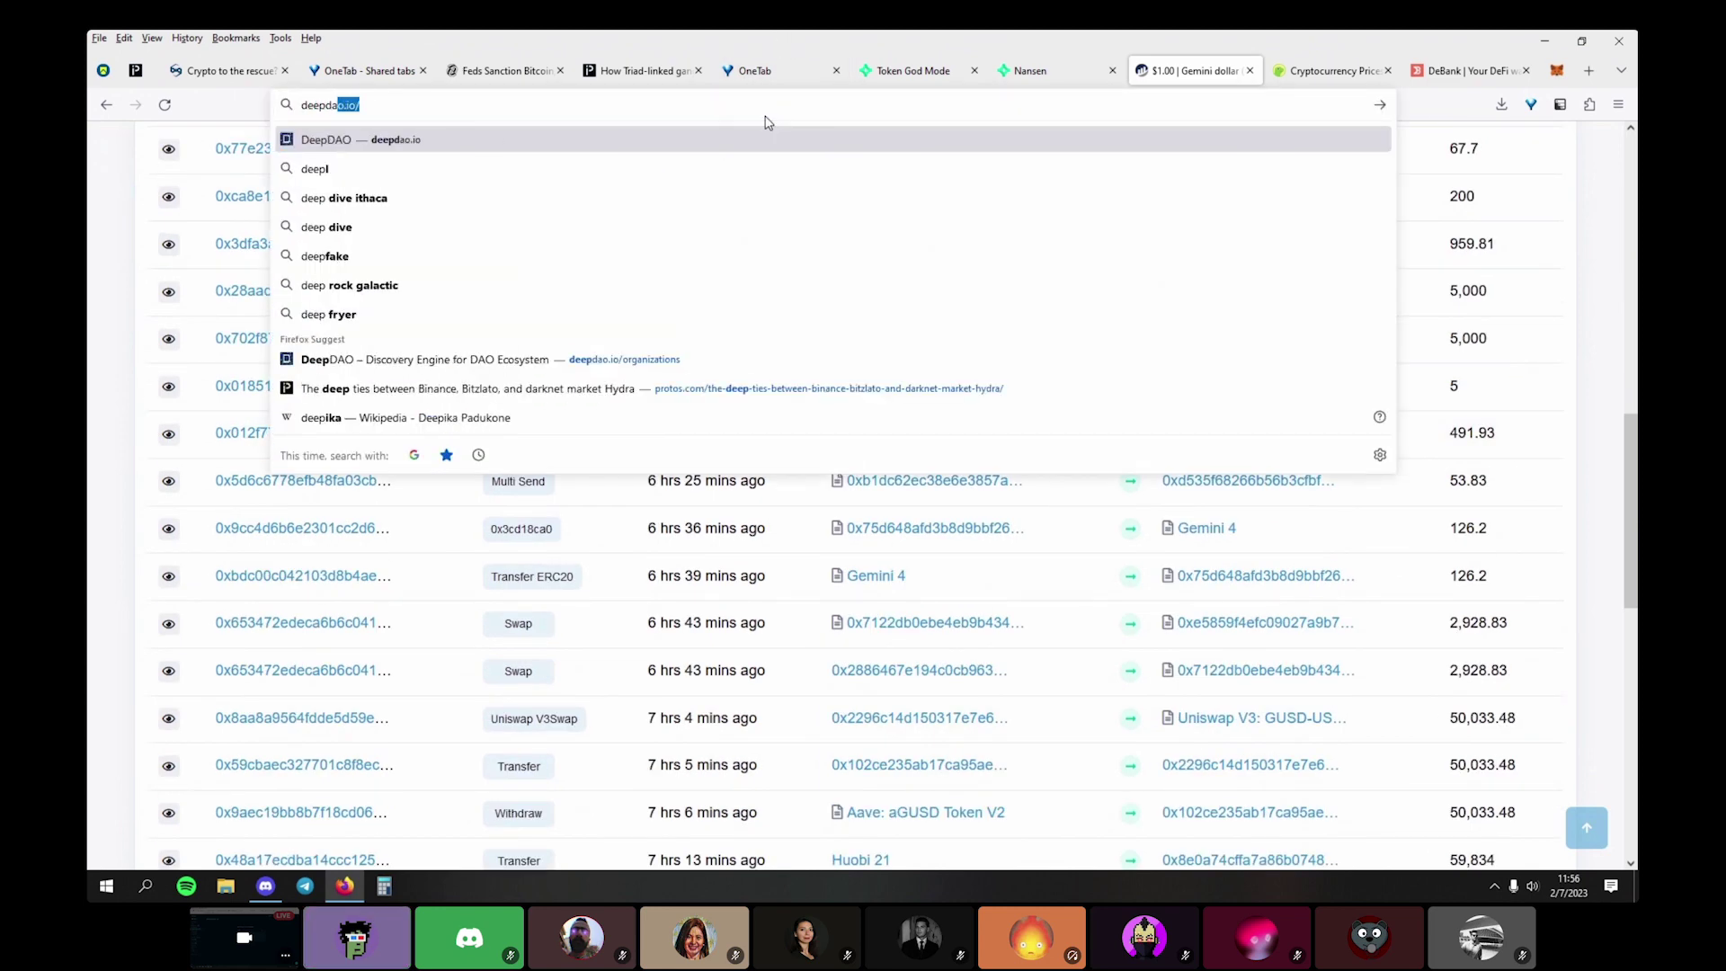
key("Return")
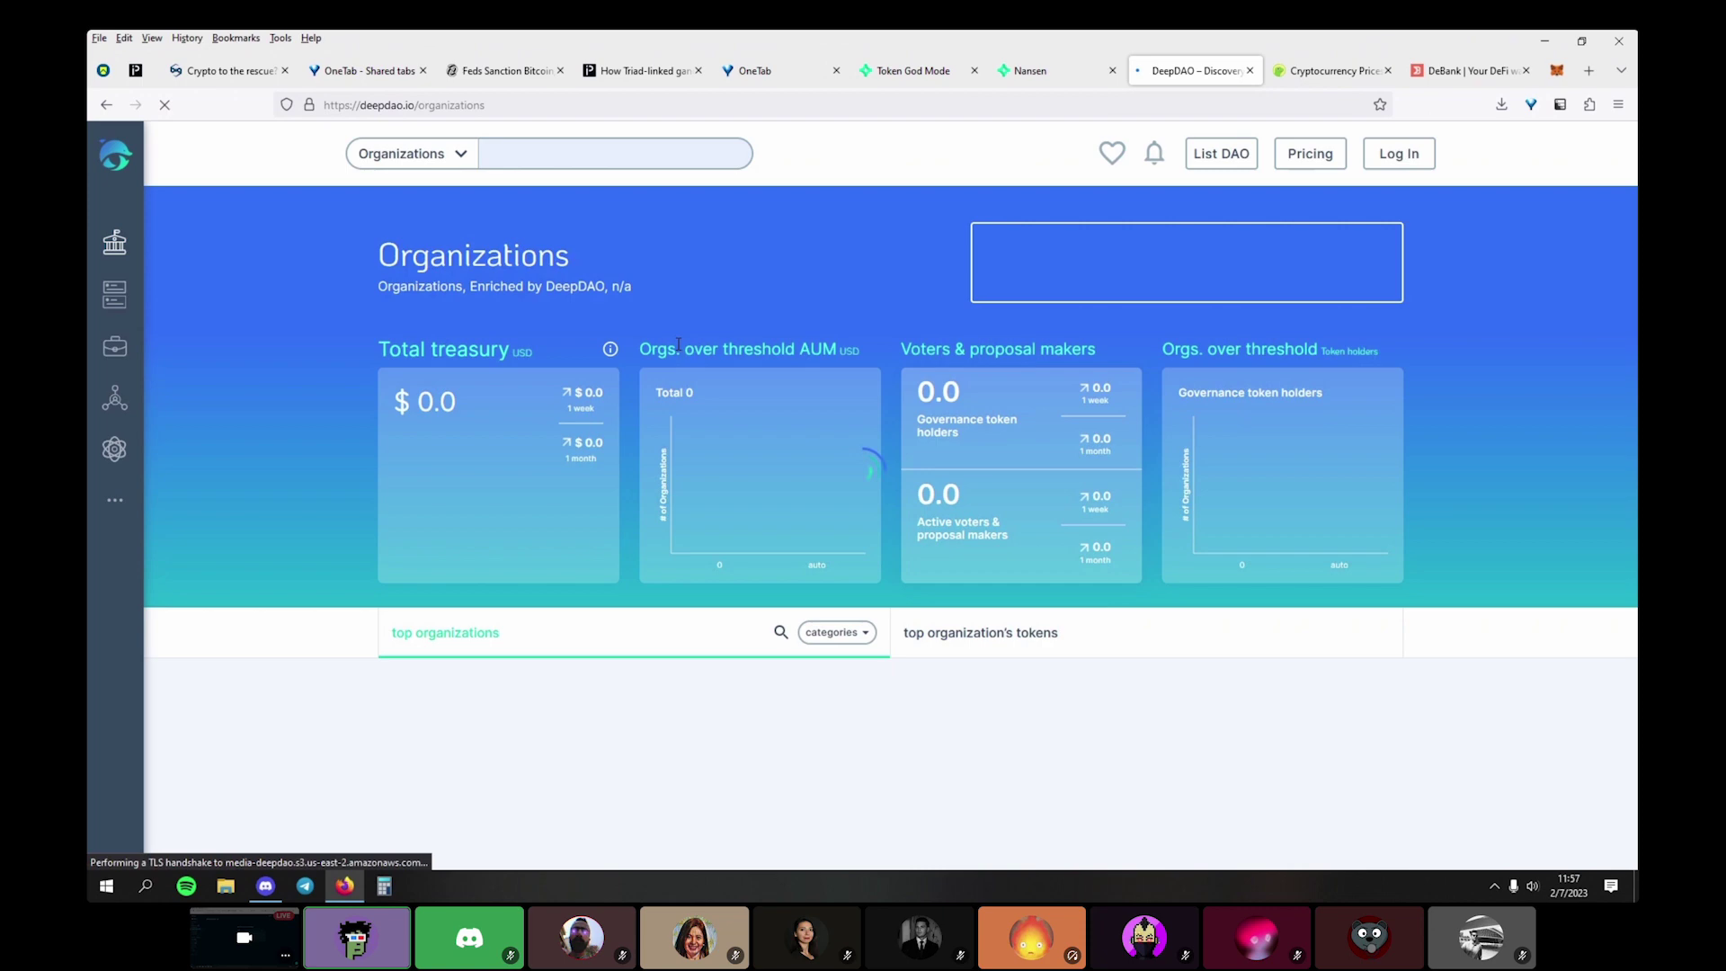
Look through the top organizations ranking on DeepDAO and open BitDAO's organization page
scroll(284, 602, "down", 3)
scroll(284, 602, "down", 3)
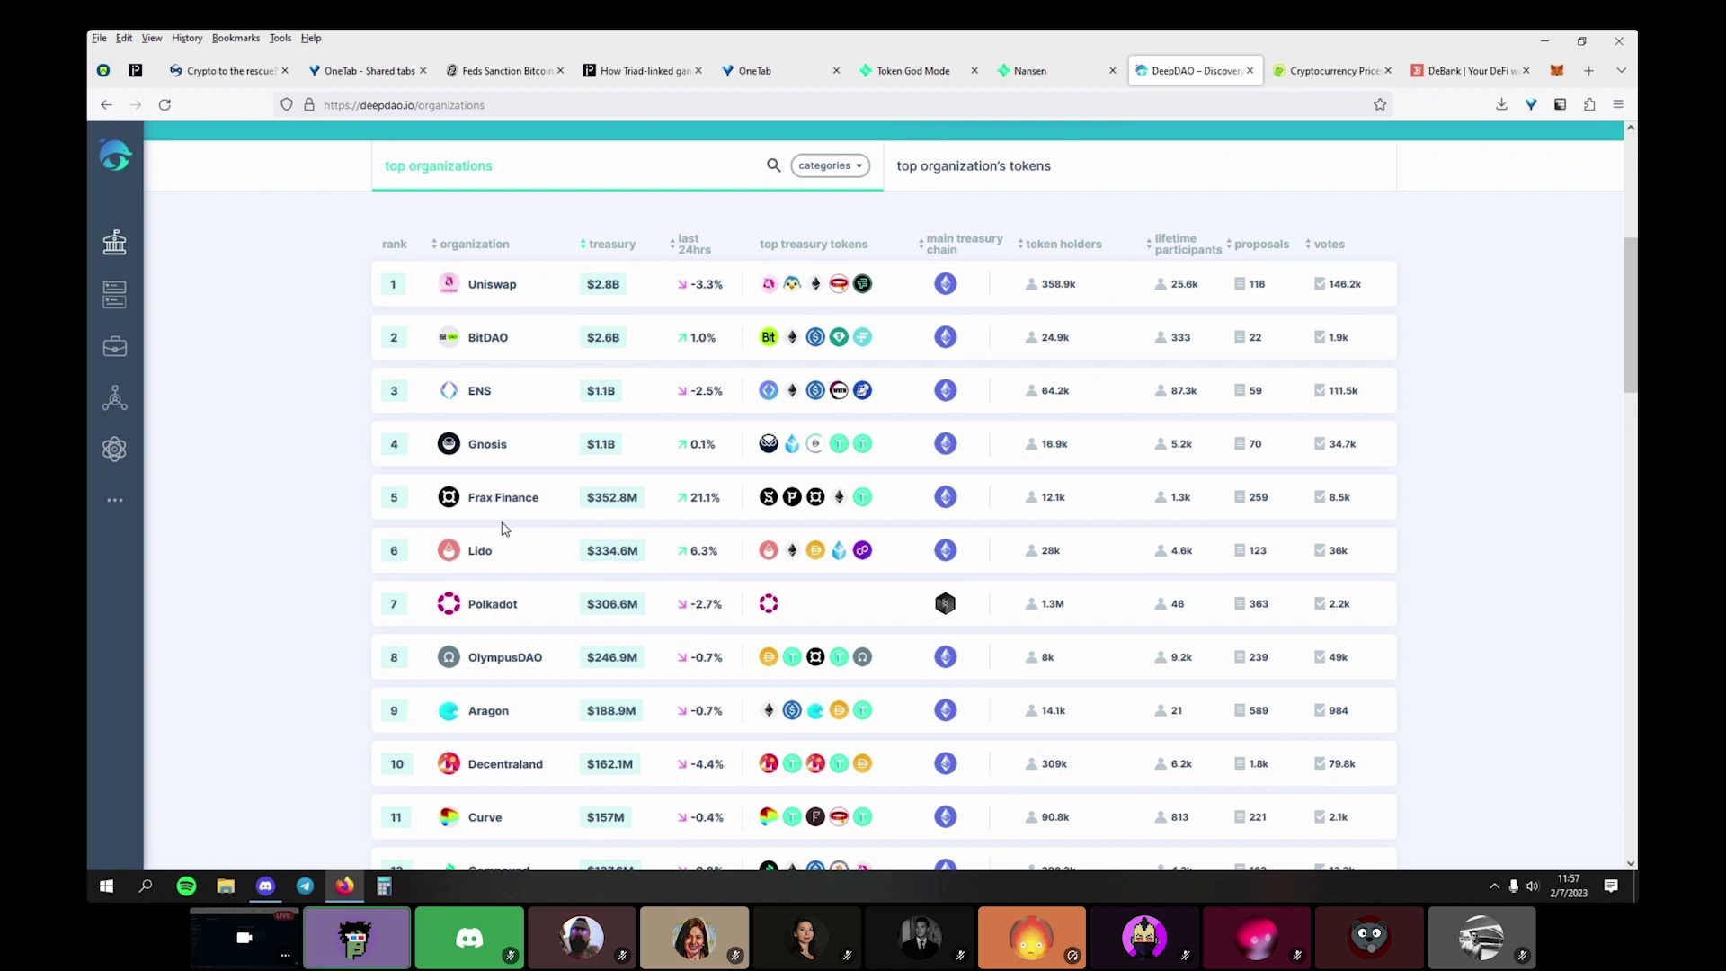
scroll(505, 529, "down", 3)
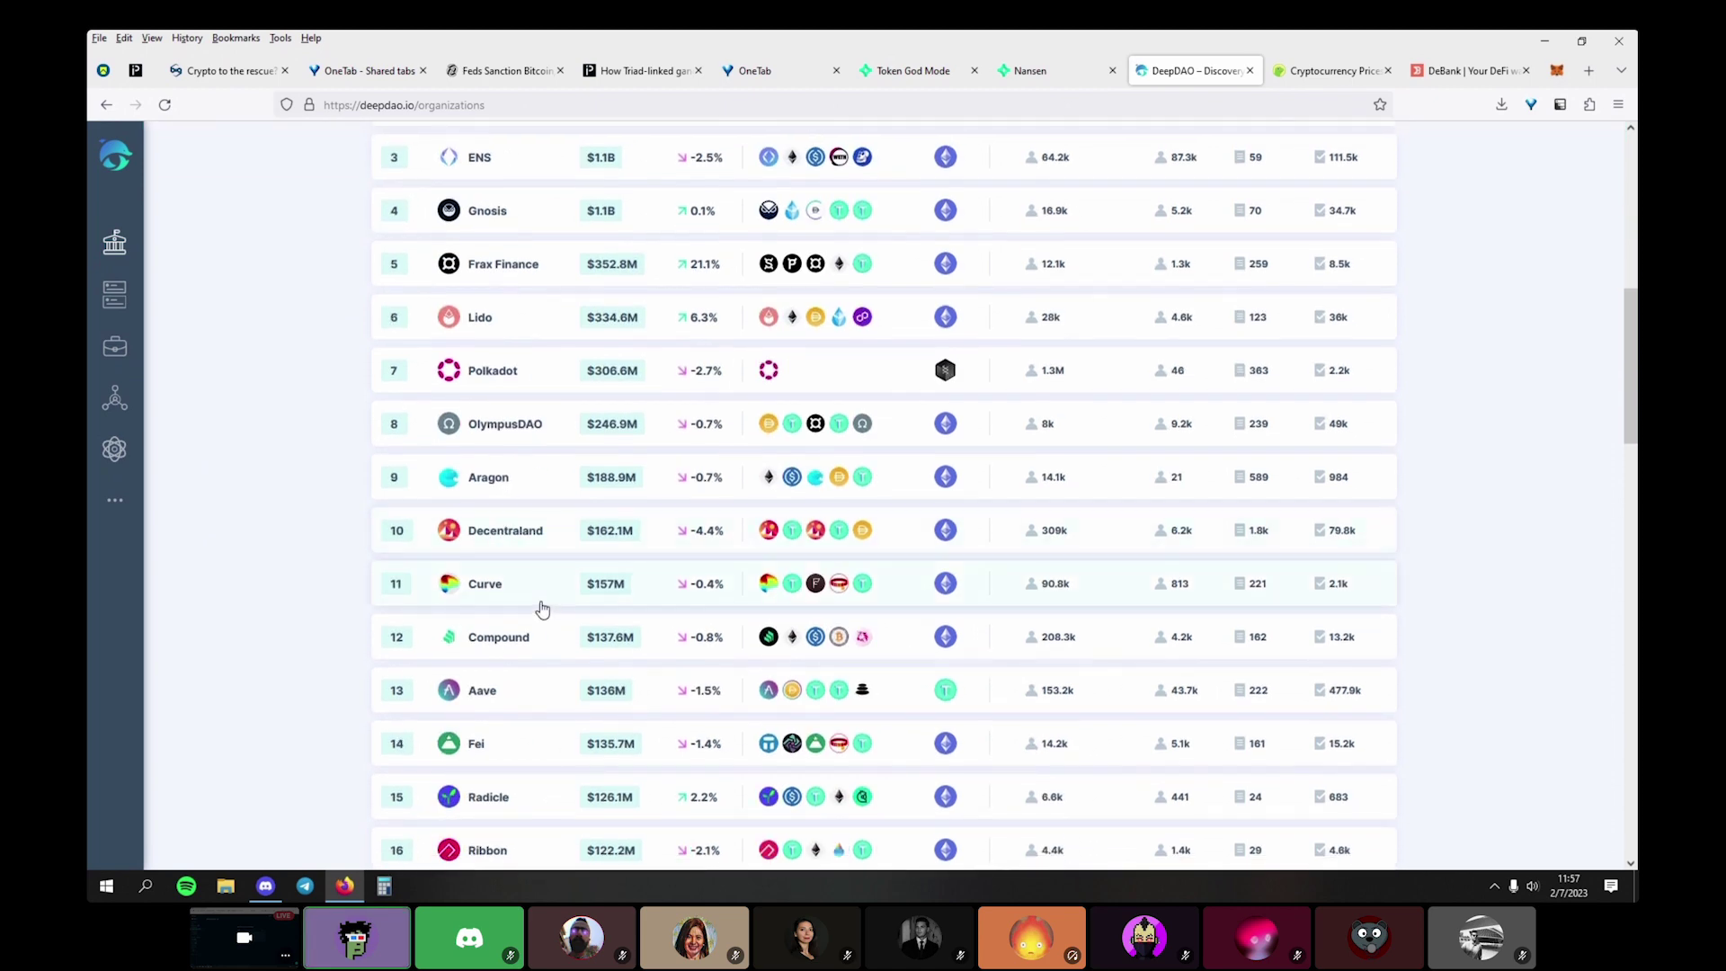
scroll(542, 566, "up", 3)
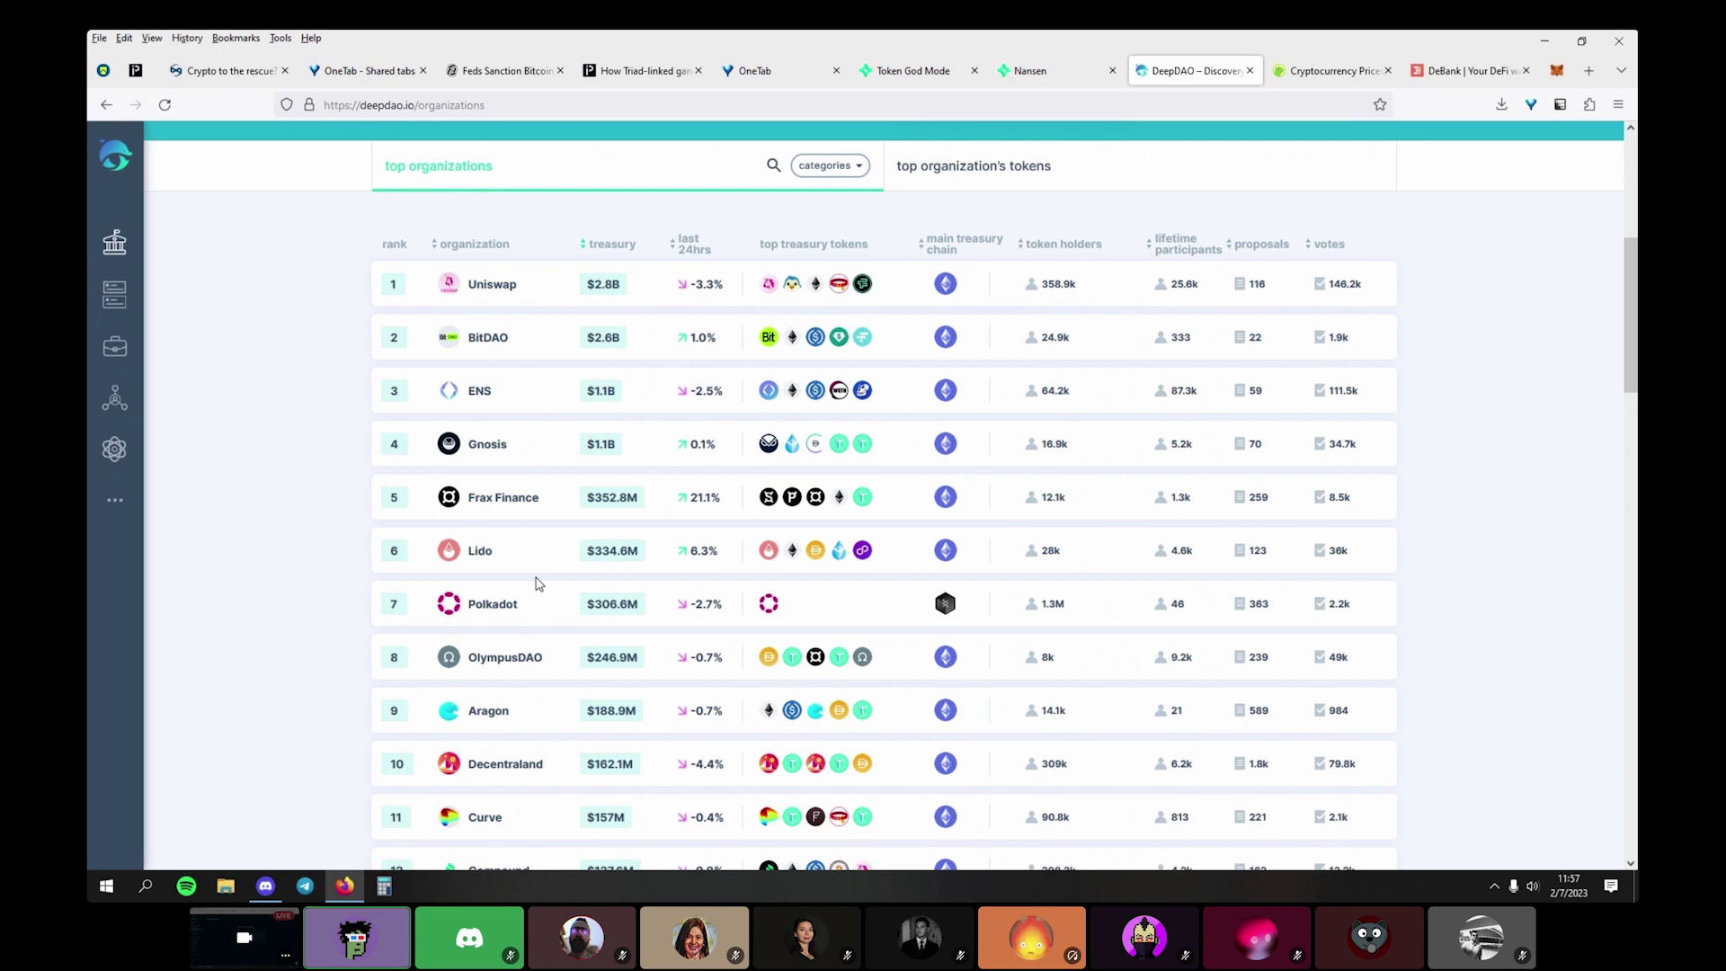
scroll(537, 584, "up", 3)
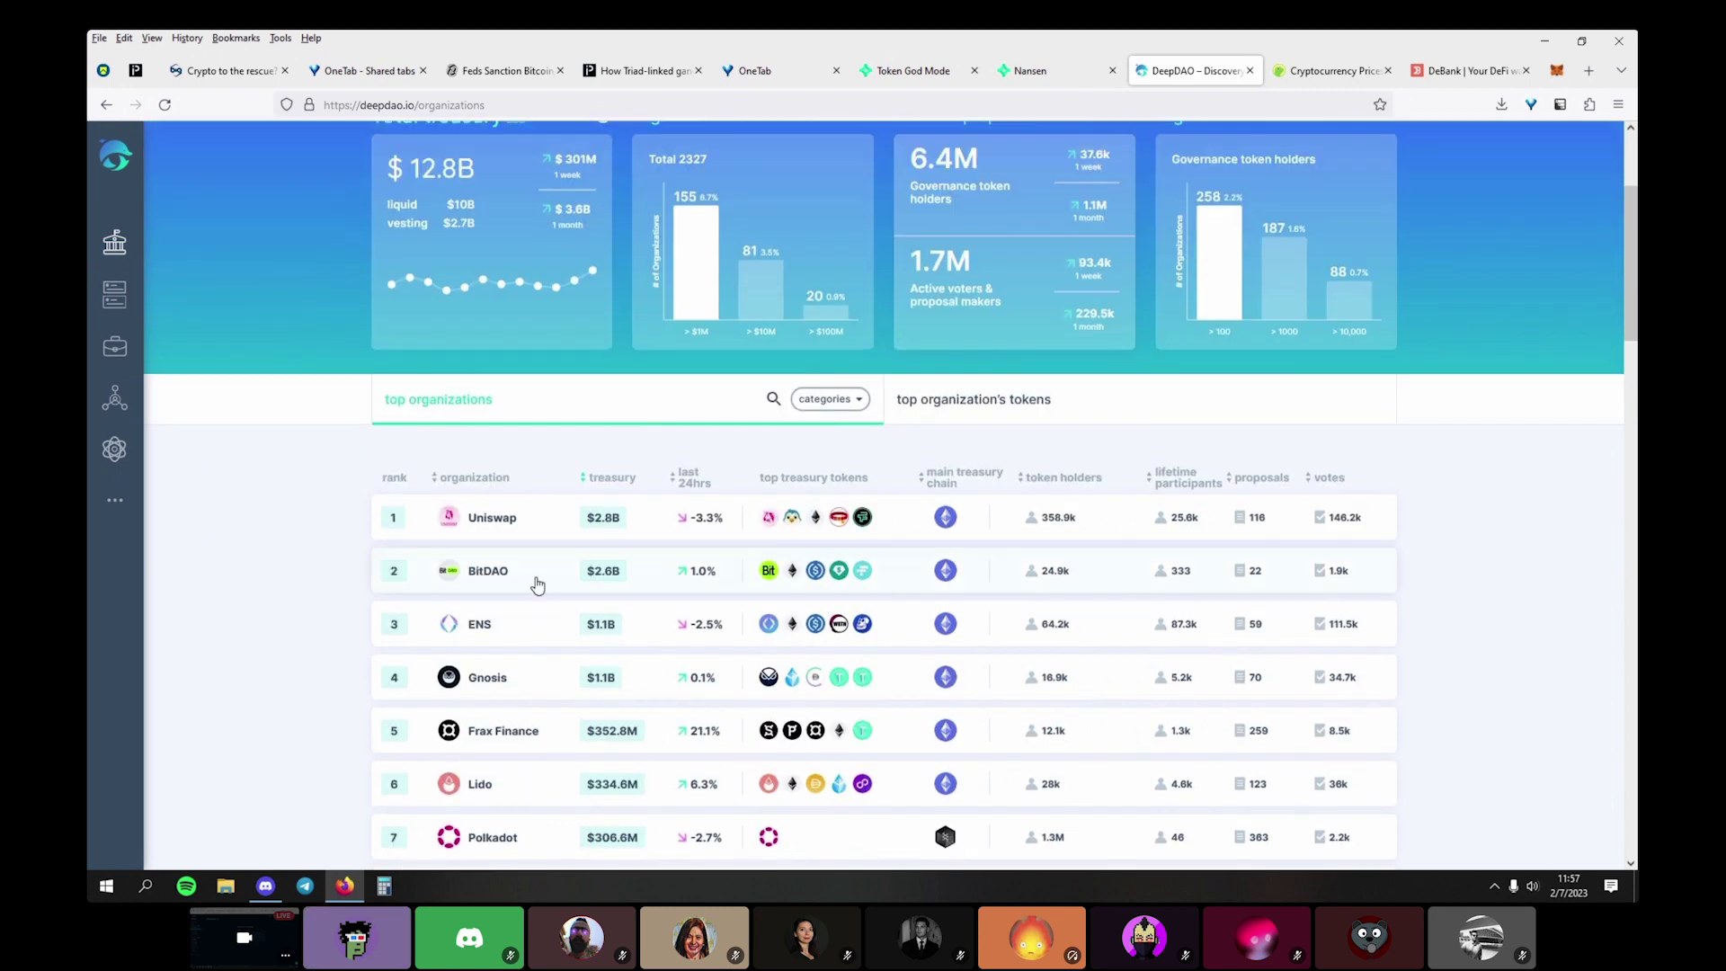
left_click(483, 574)
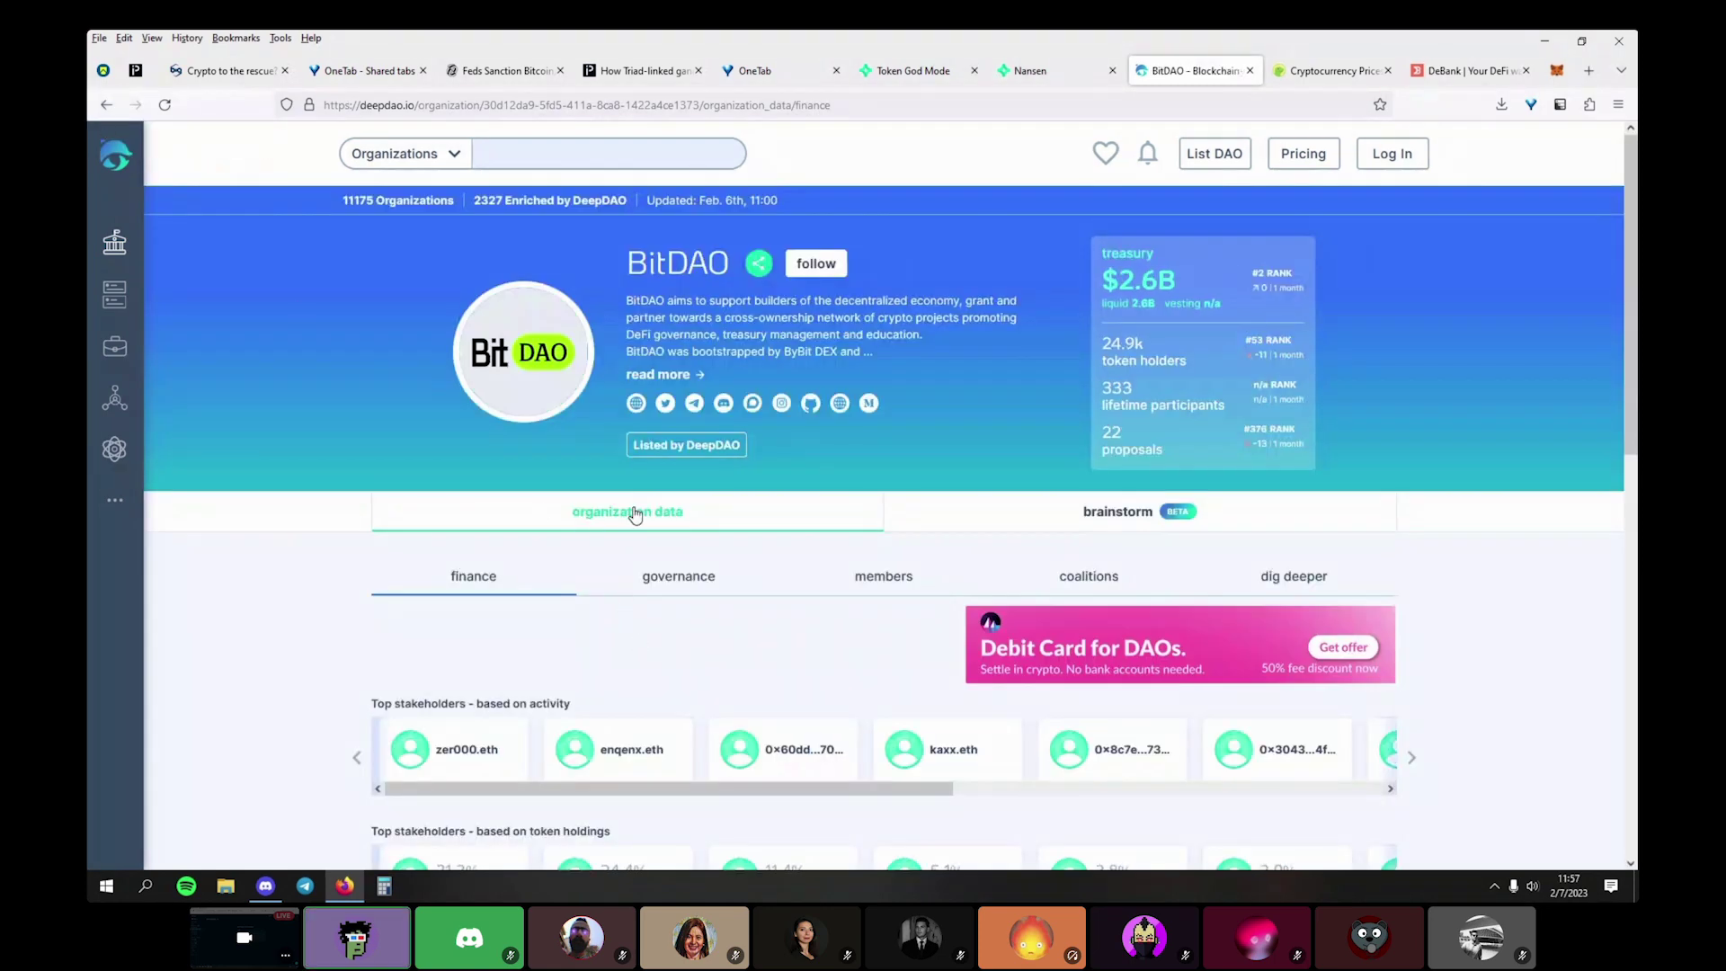
Examine BitDAO's finance data, including top stakeholders, related organizations, treasury currencies and treasury history
scroll(647, 540, "down", 3)
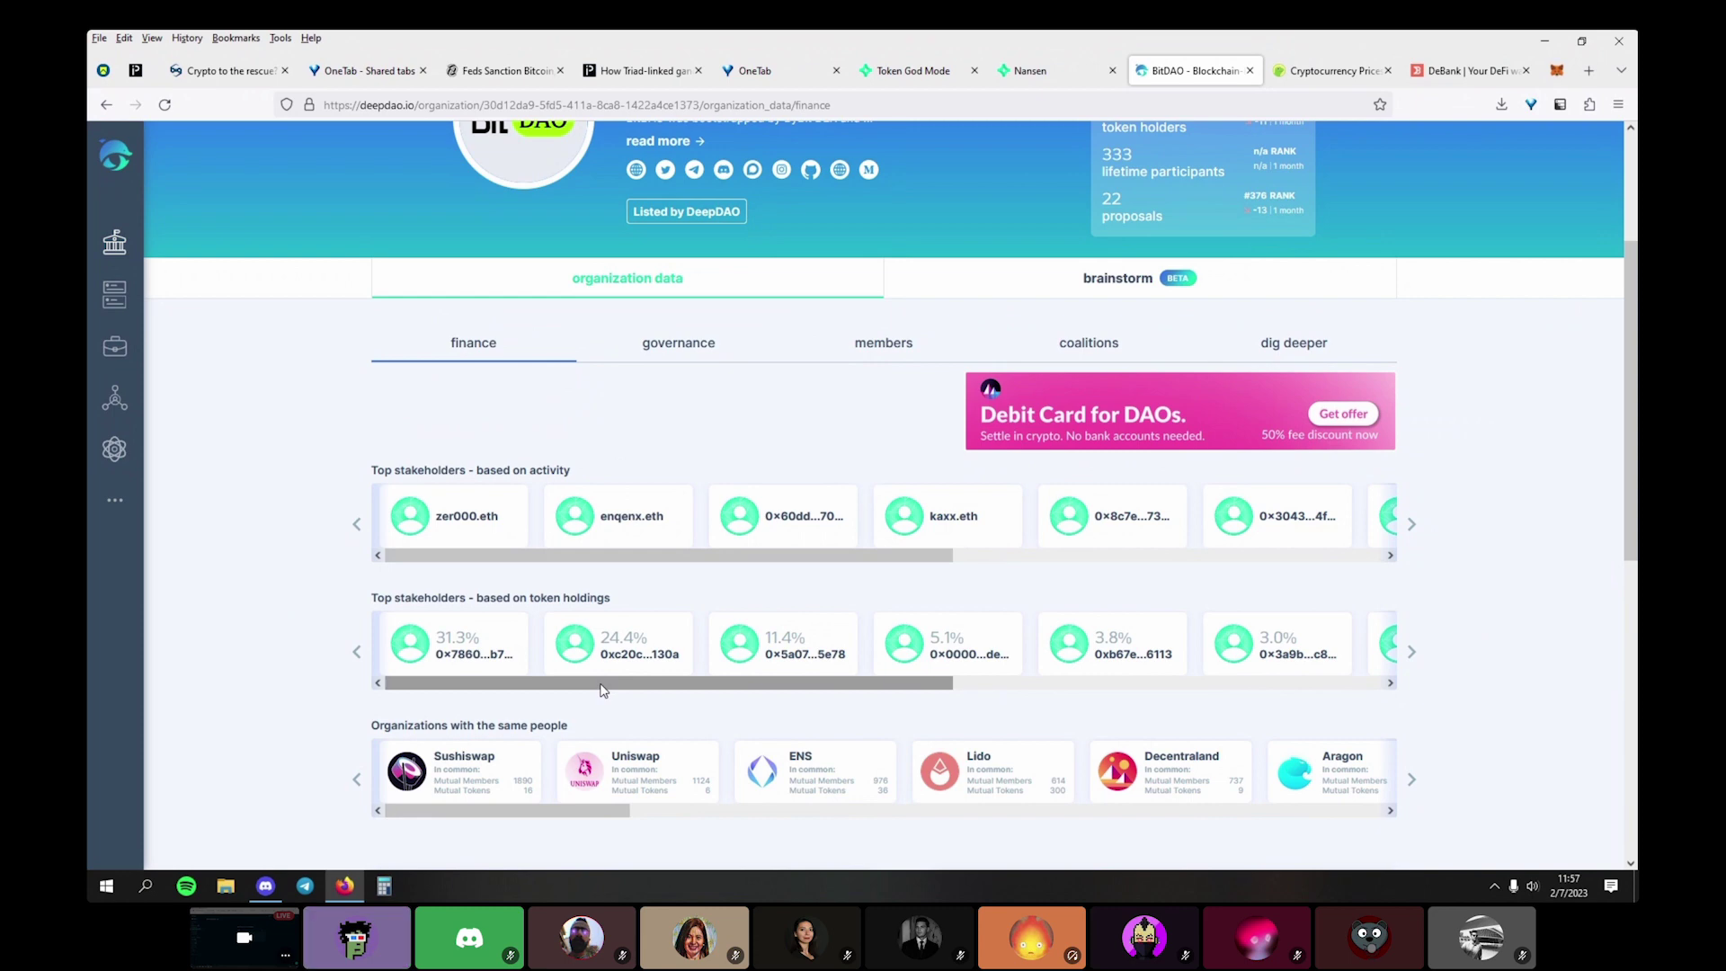
scroll(602, 690, "down", 5)
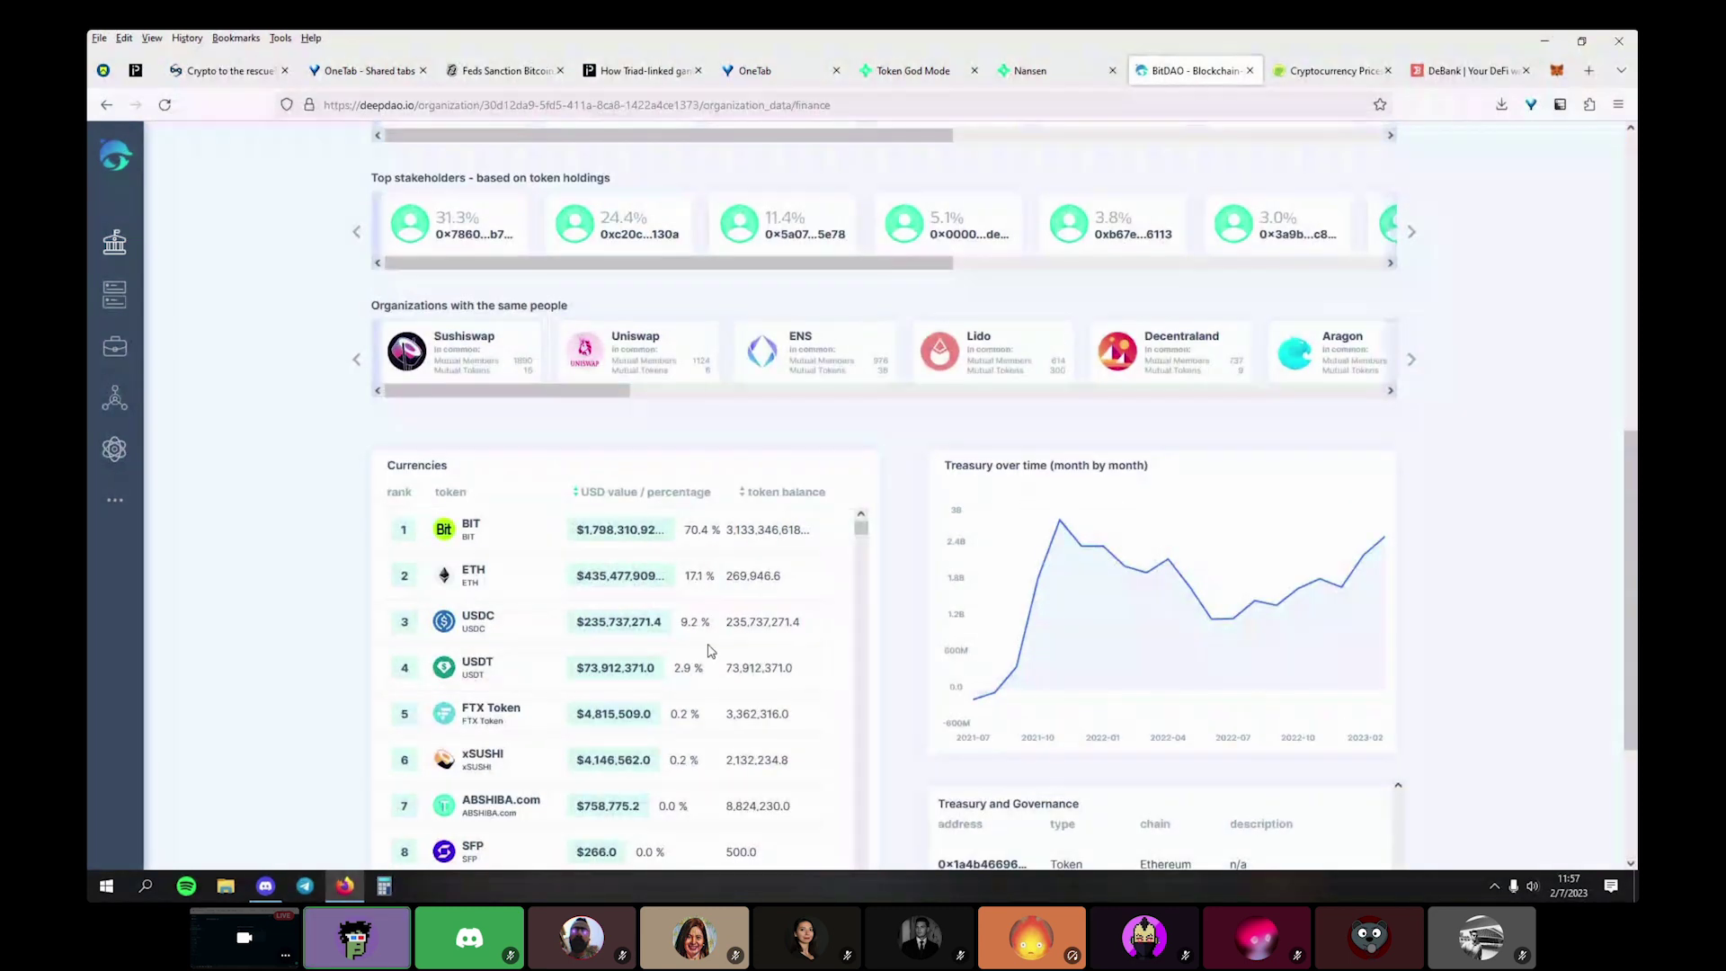
scroll(626, 656, "up", 5)
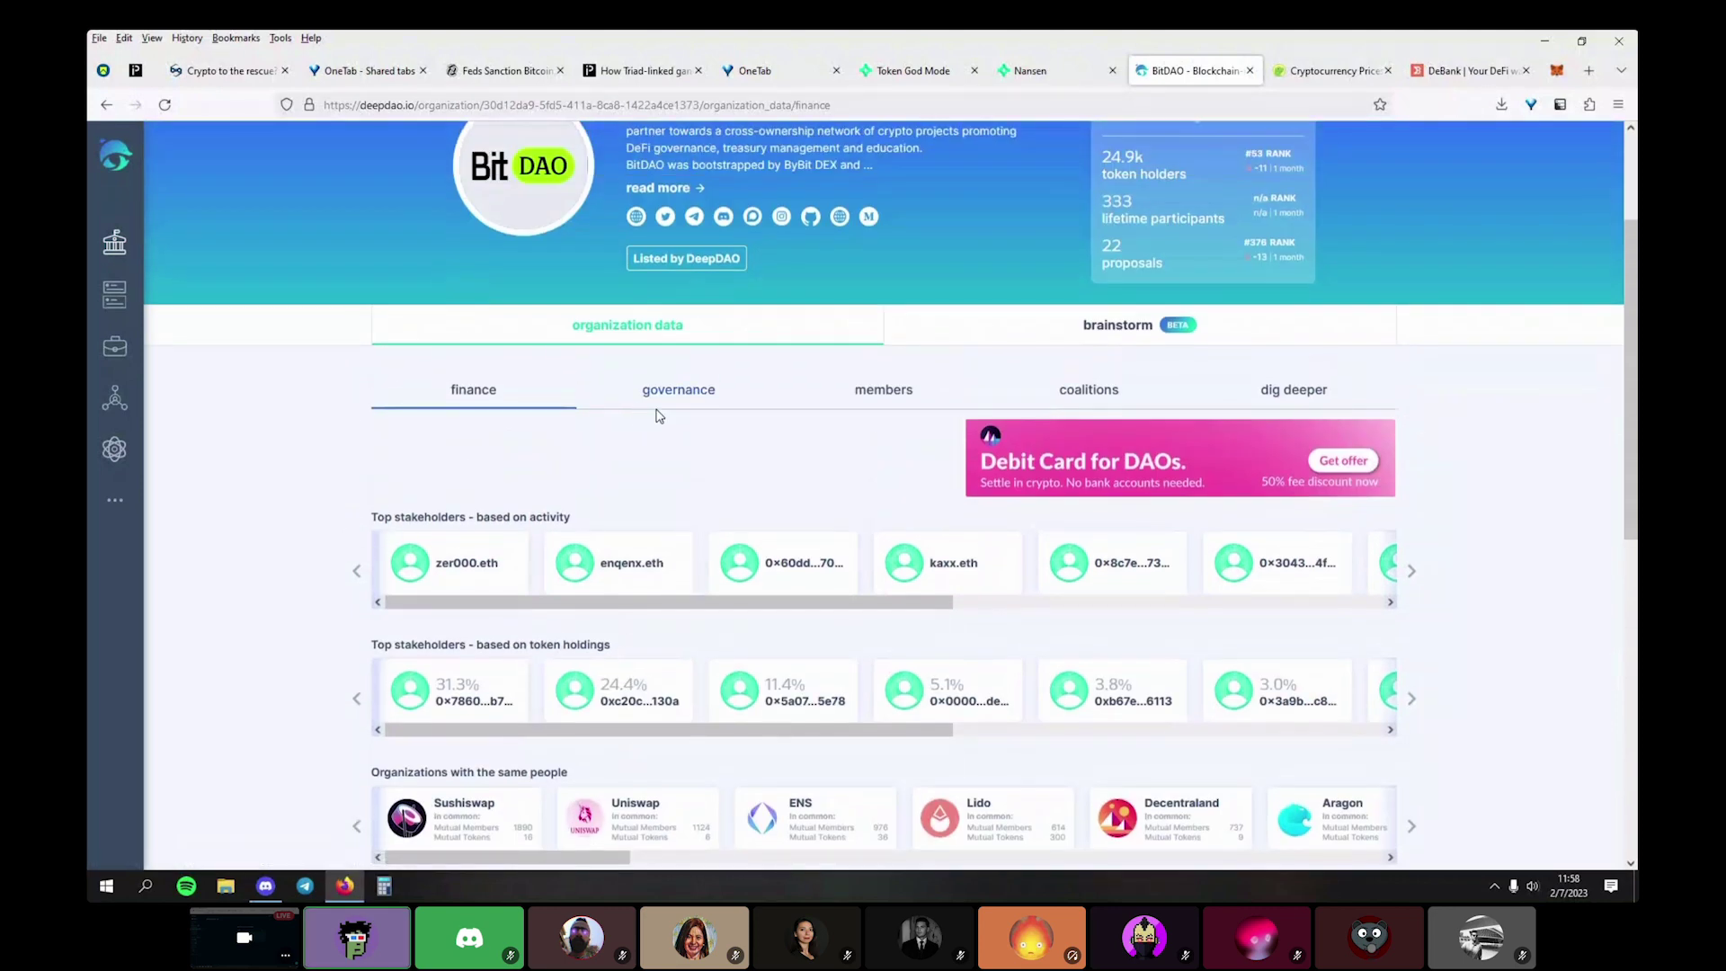
Open BitDAO's governance data and look through its voting activity and list of decisions
left_click(681, 401)
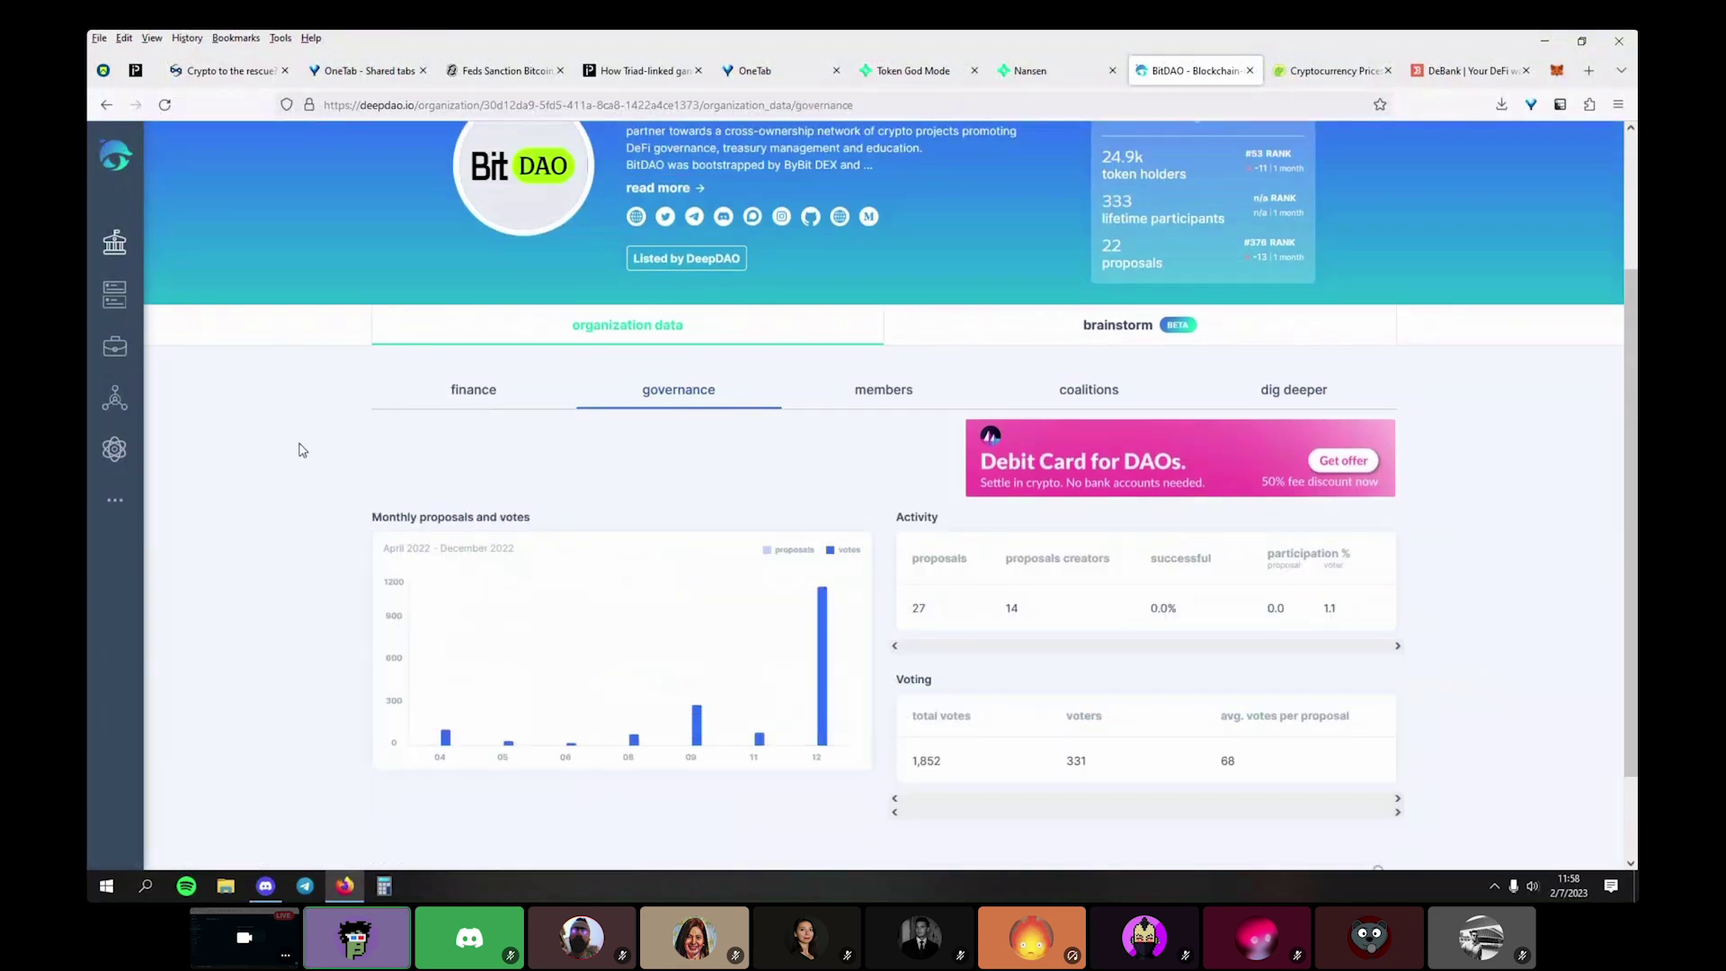
scroll(917, 613, "down", 4)
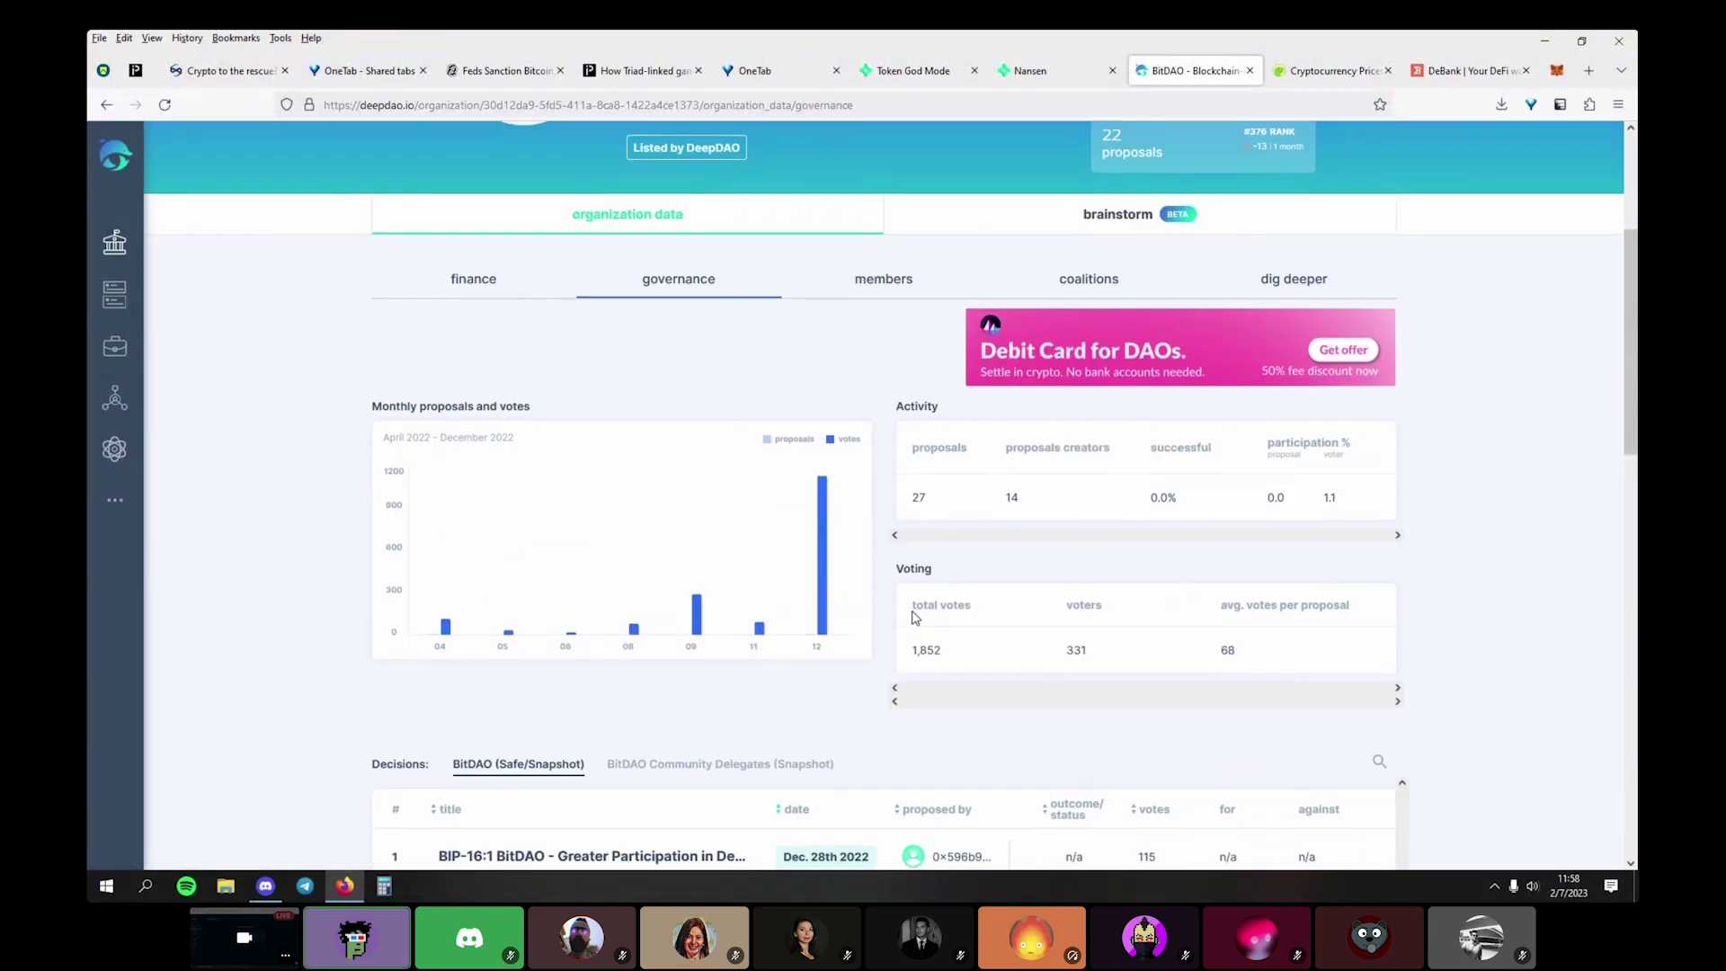
scroll(913, 616, "down", 5)
scroll(528, 453, "up", 2)
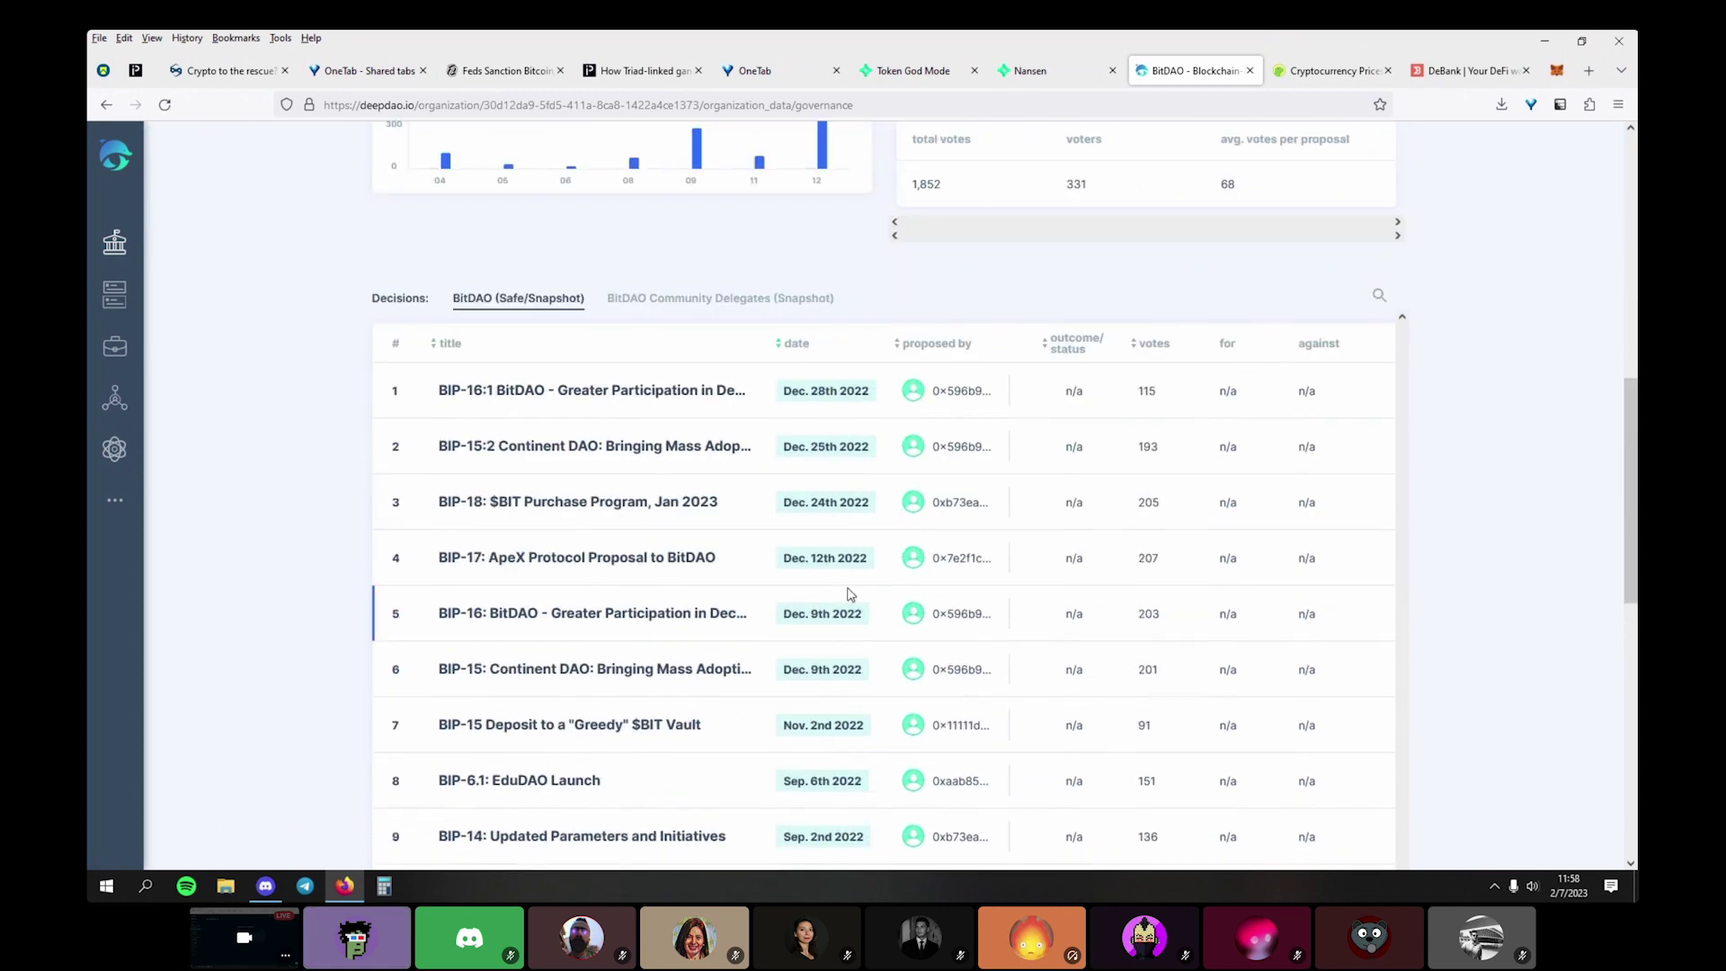